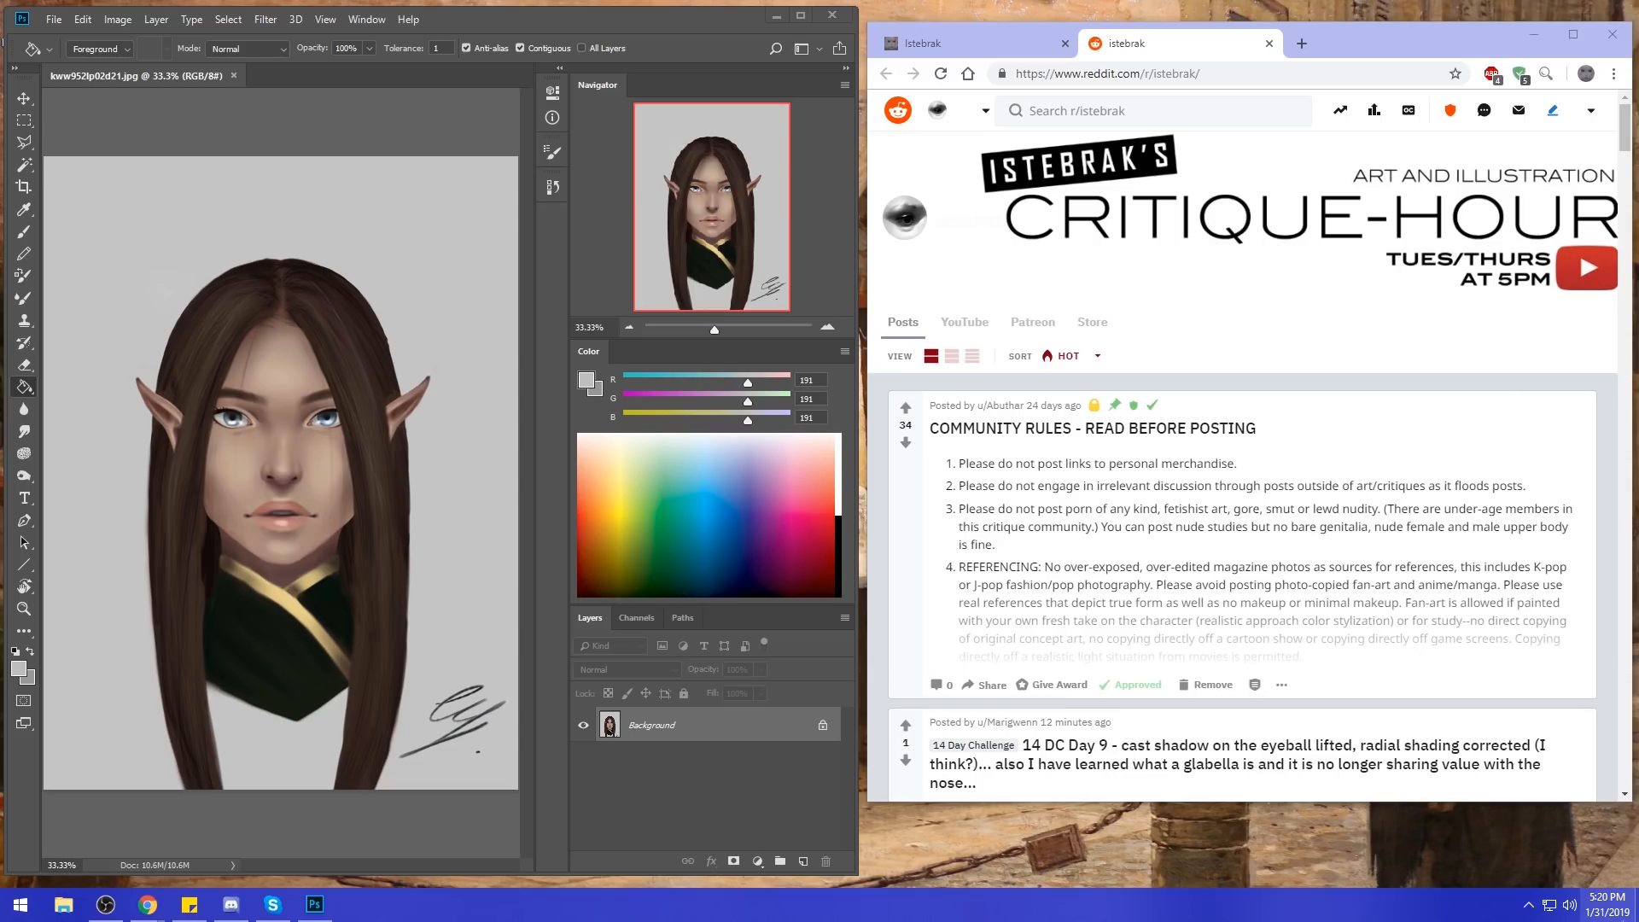
# Check the system clock and view the Istebrak website and its linked Reddit community page.
pyautogui.click(1605, 903)
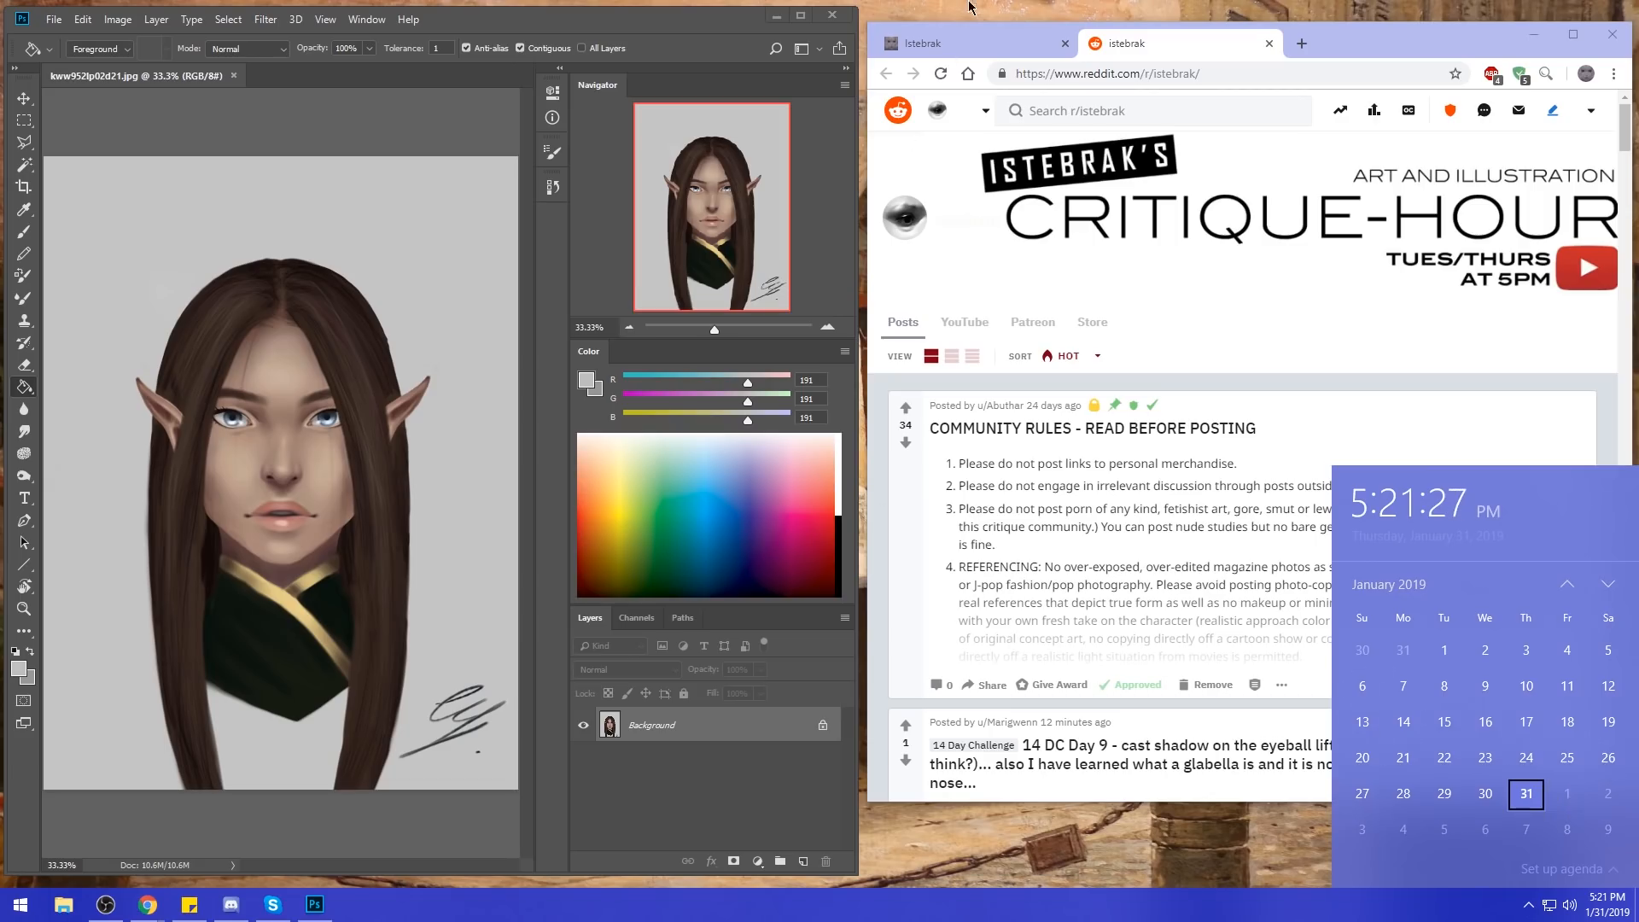
pyautogui.click(969, 43)
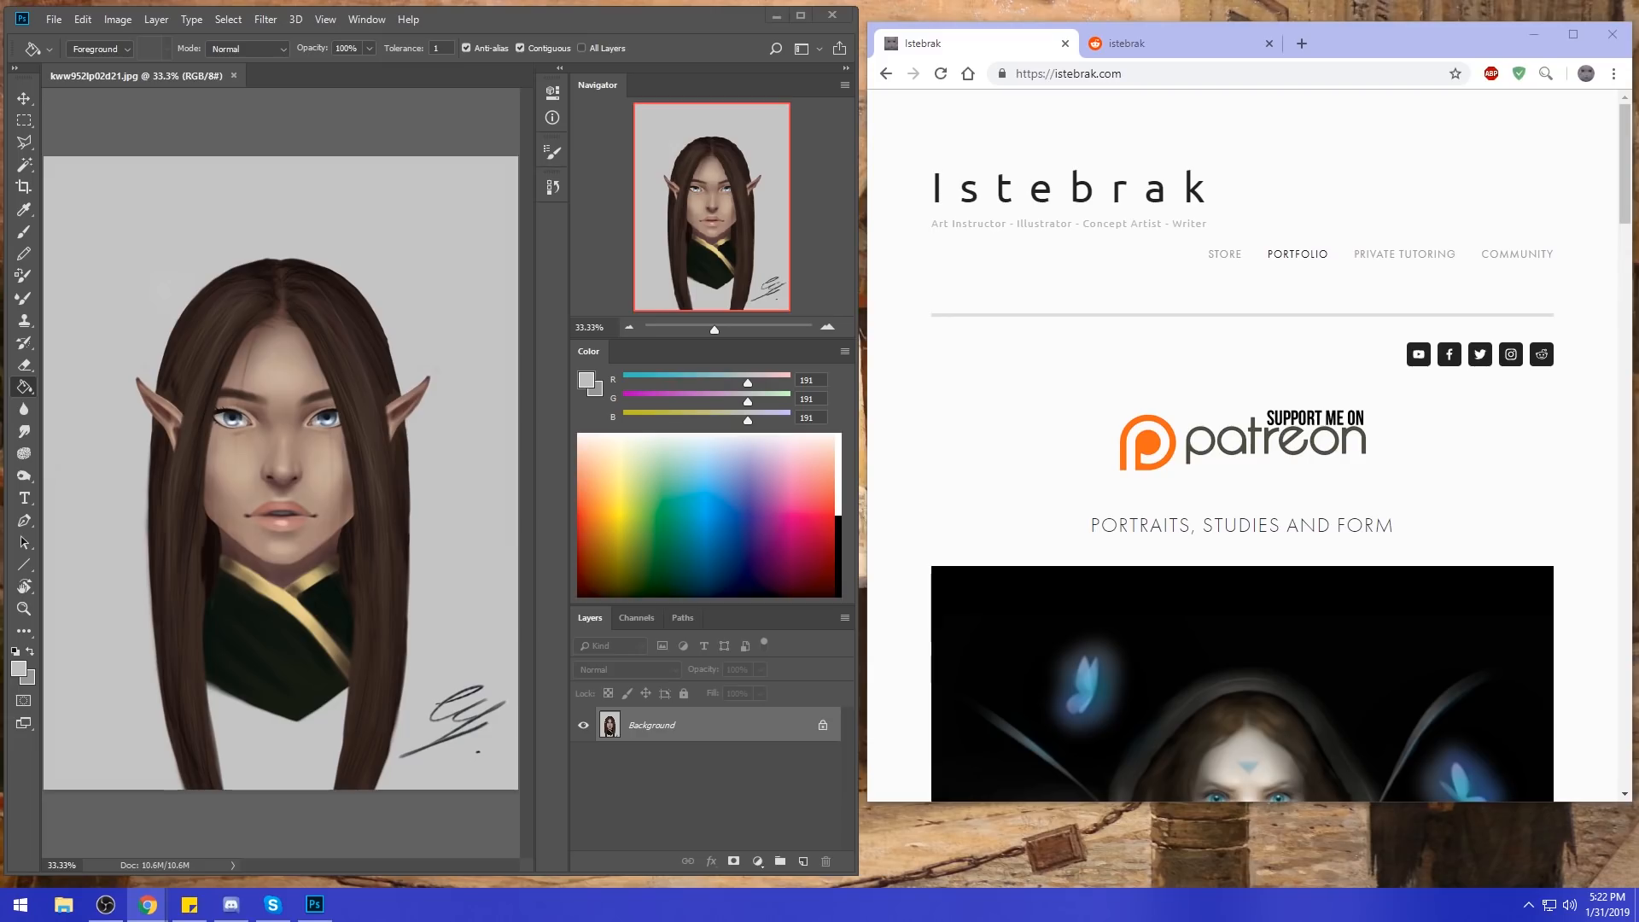
pyautogui.click(1605, 904)
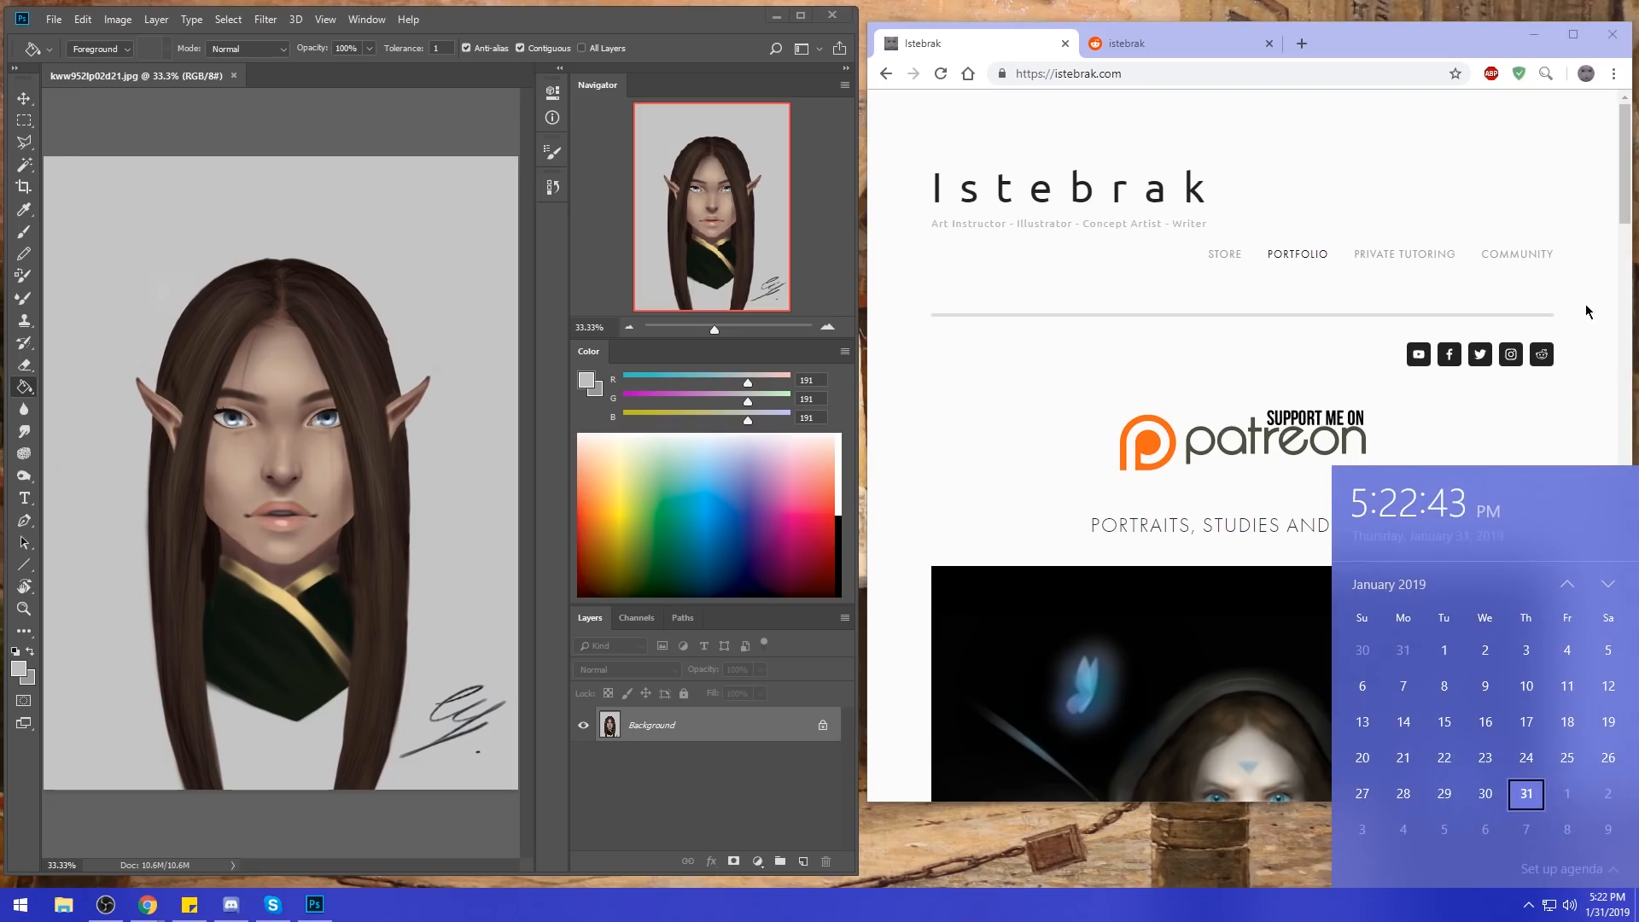
pyautogui.click(1541, 355)
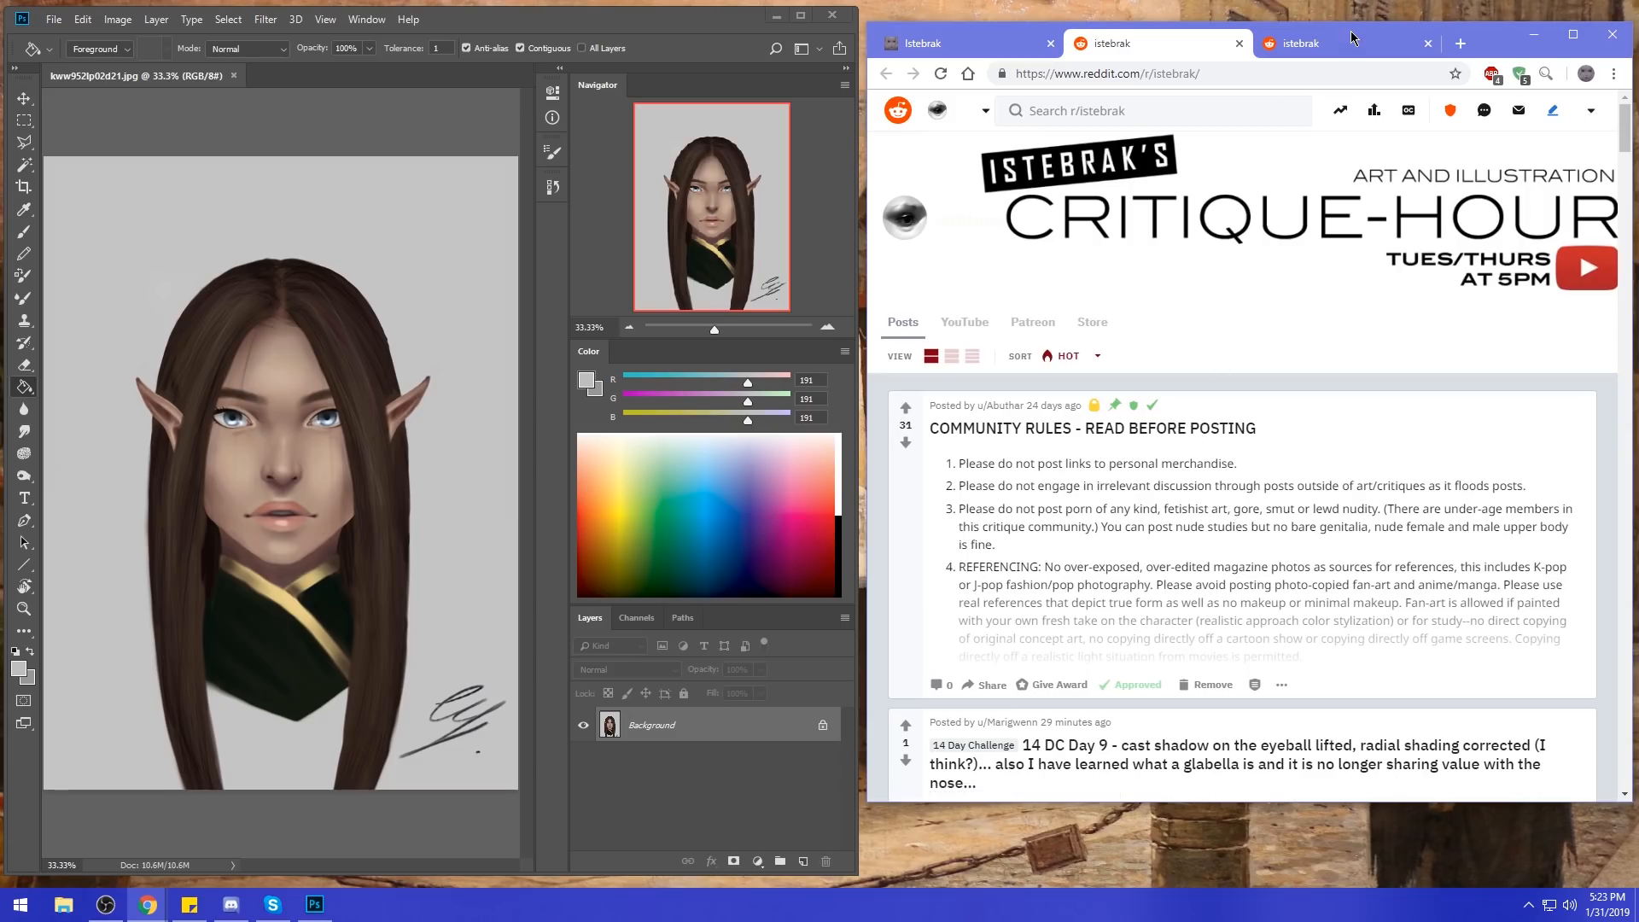
pyautogui.click(964, 43)
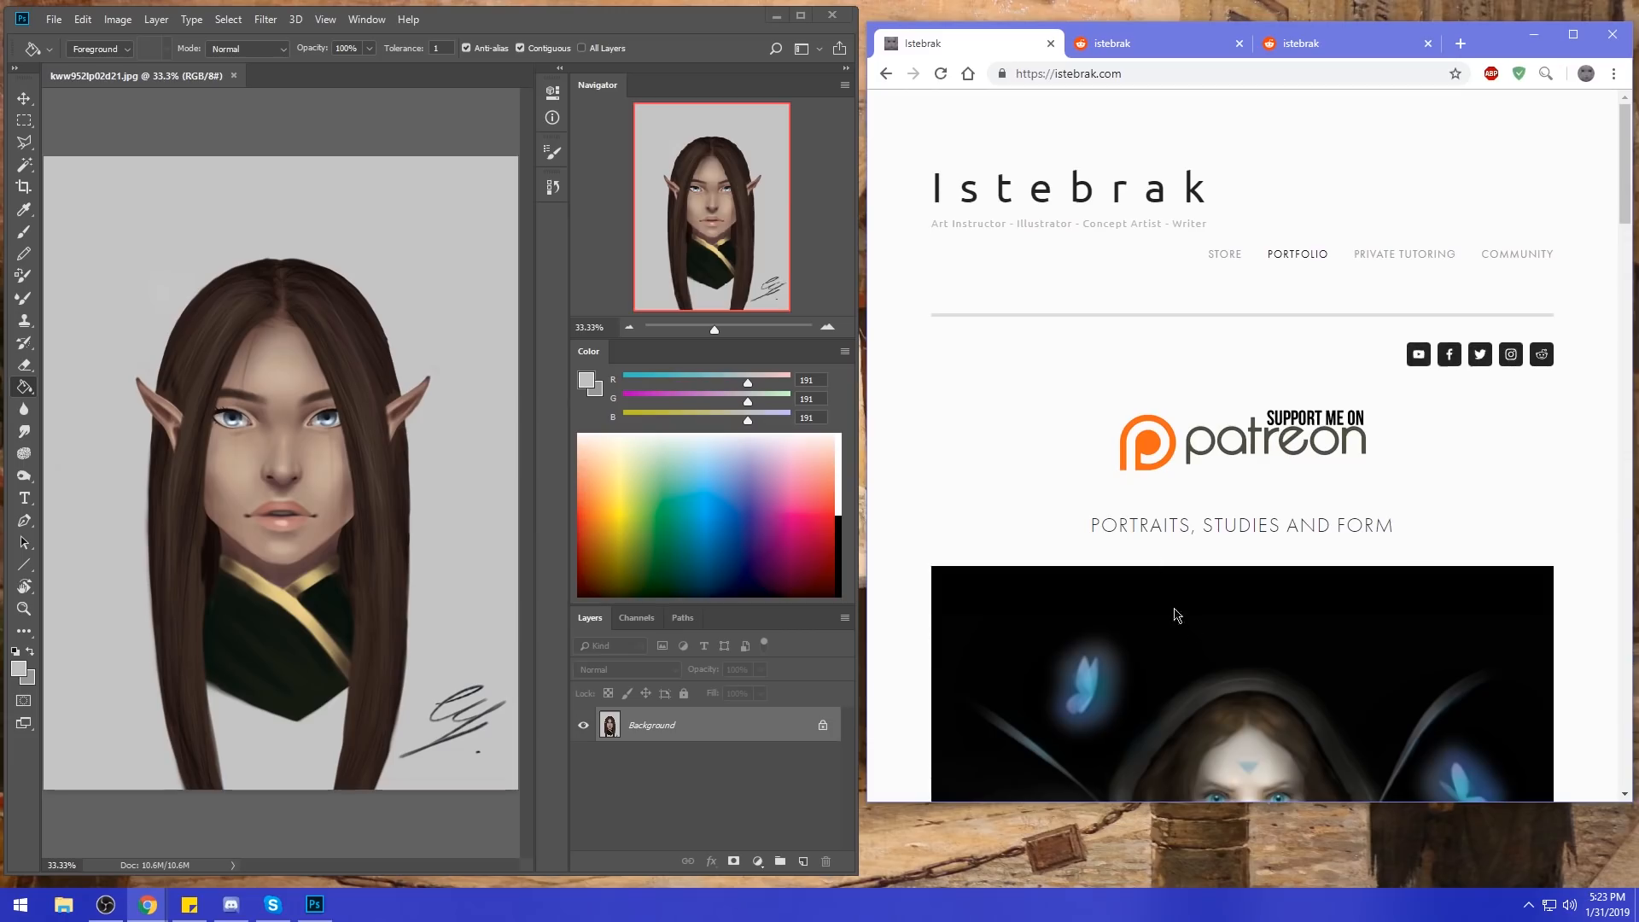
pyautogui.click(1604, 904)
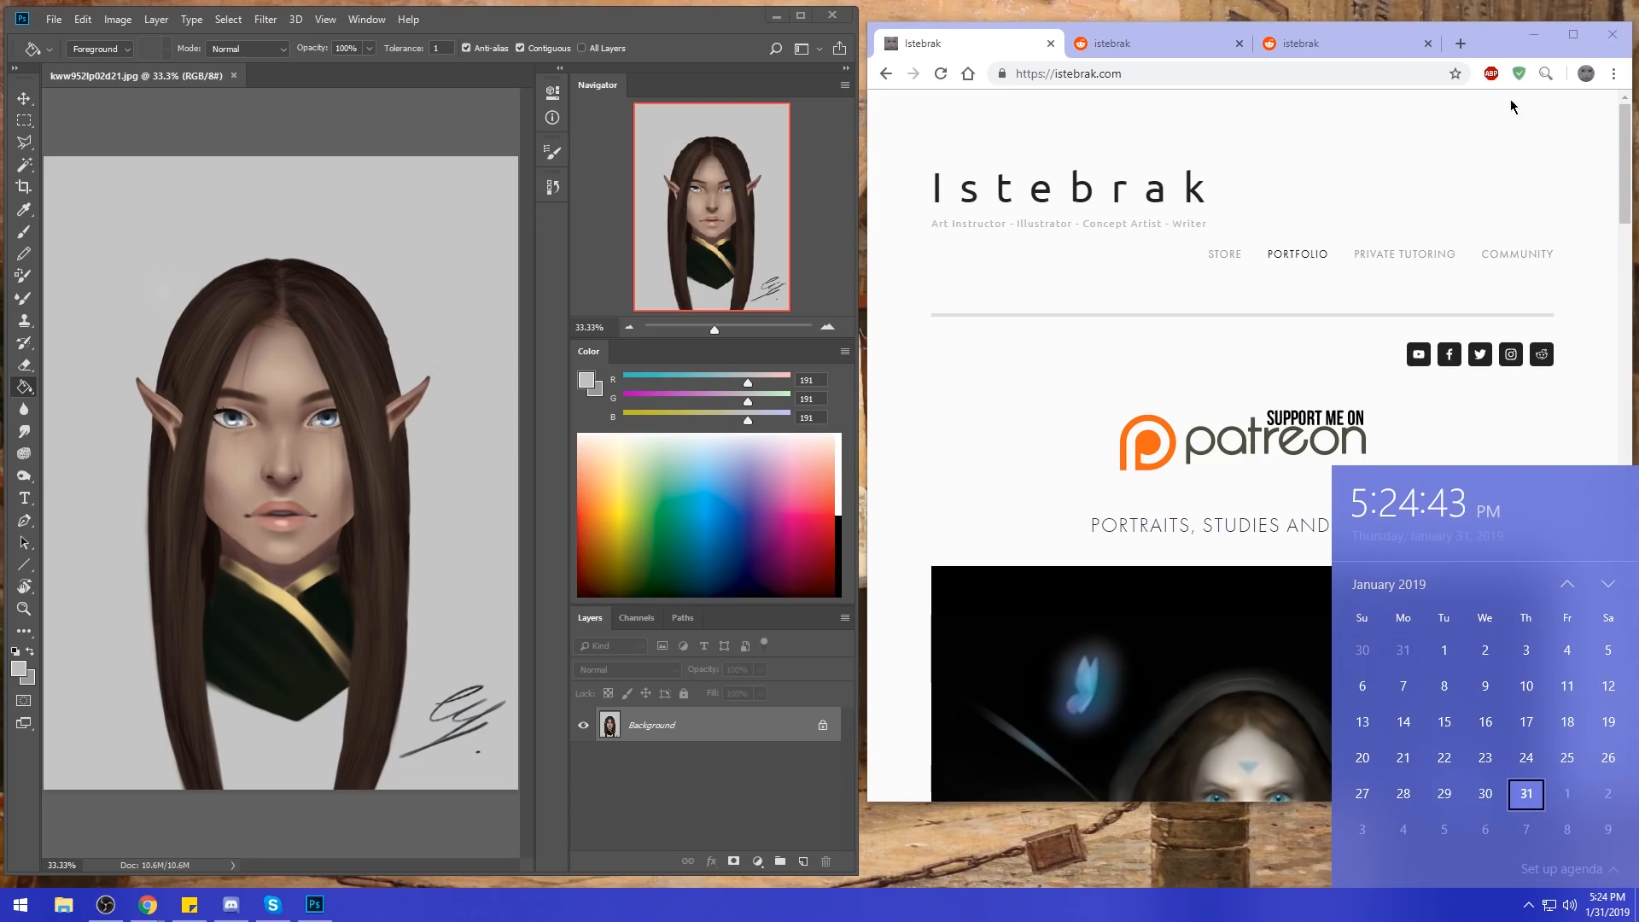
# Minimise the browser, switch to Photoshop and maximise its window with the elf portrait.
pyautogui.click(1539, 39)
pyautogui.click(1539, 39)
pyautogui.moveTo(647, 29); pyautogui.dragTo(1038, 24)
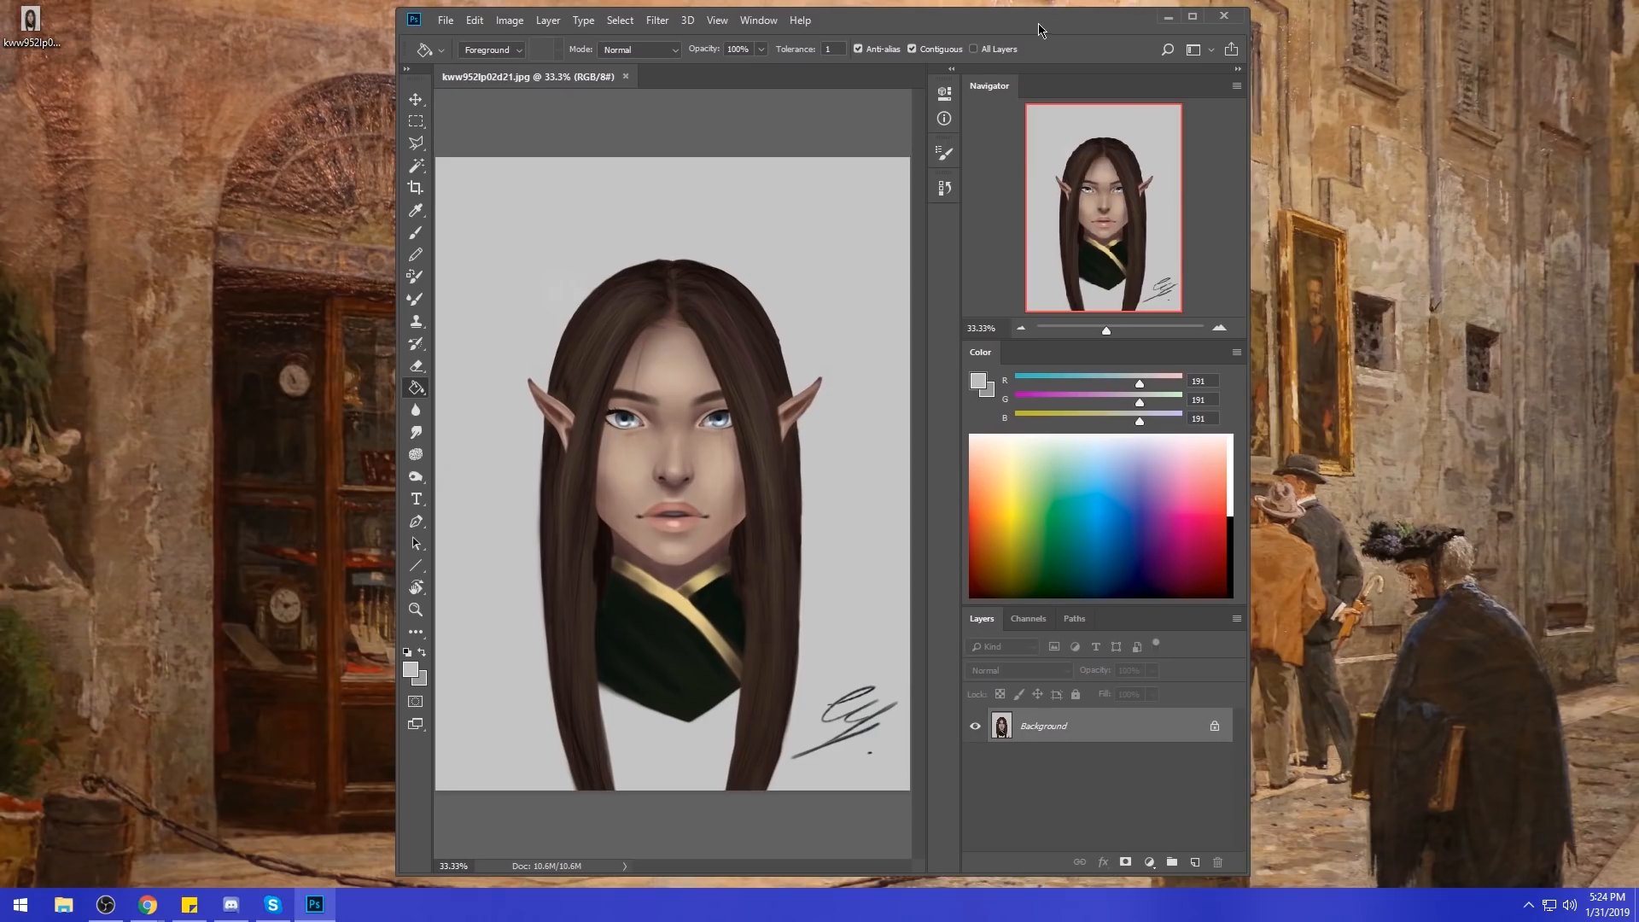
pyautogui.doubleClick(1038, 24)
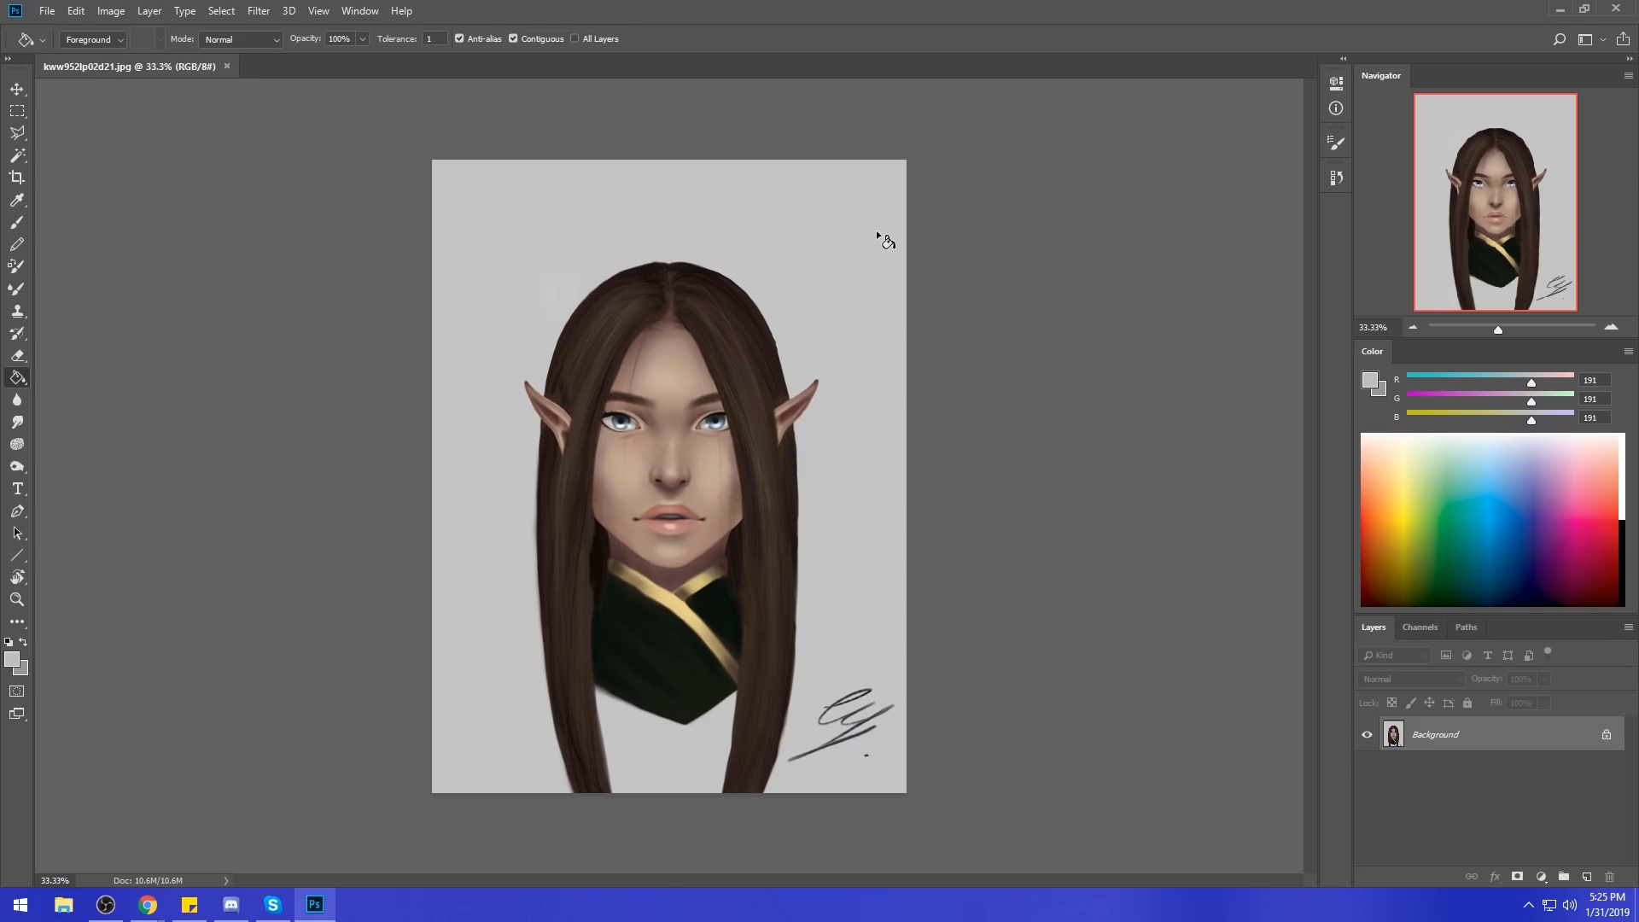
# Choose the Brush tool with the 30 px sketching brush and a dark red, trying strokes beside the head and undoing them.
pyautogui.press('b')
pyautogui.rightClick(851, 398)
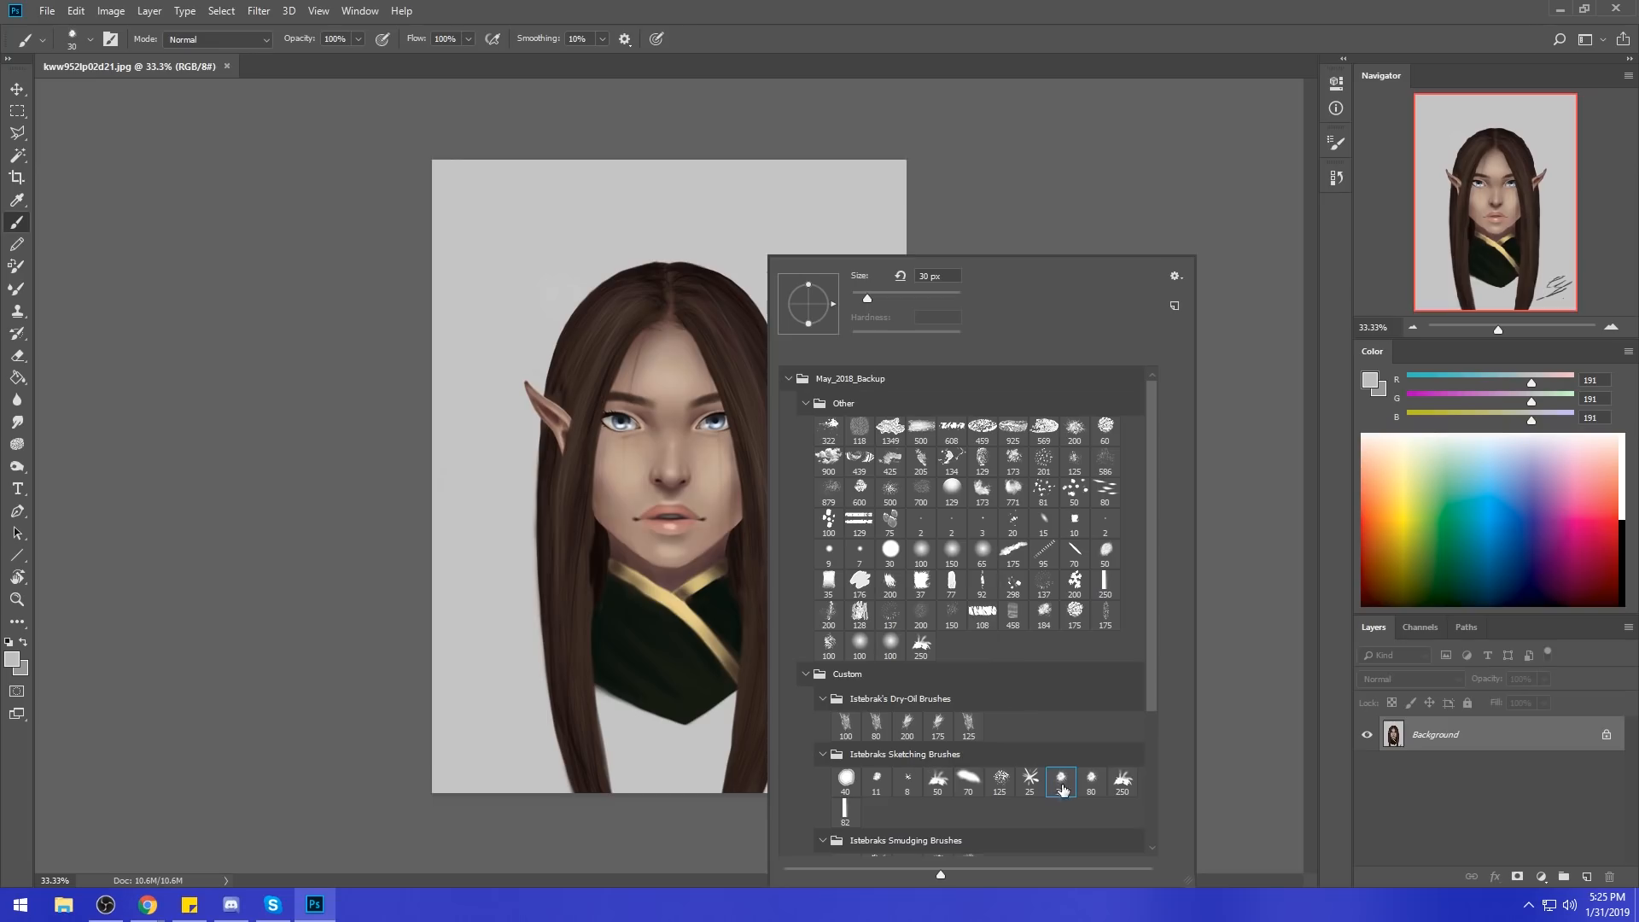
pyautogui.click(1610, 559)
pyautogui.click(749, 243)
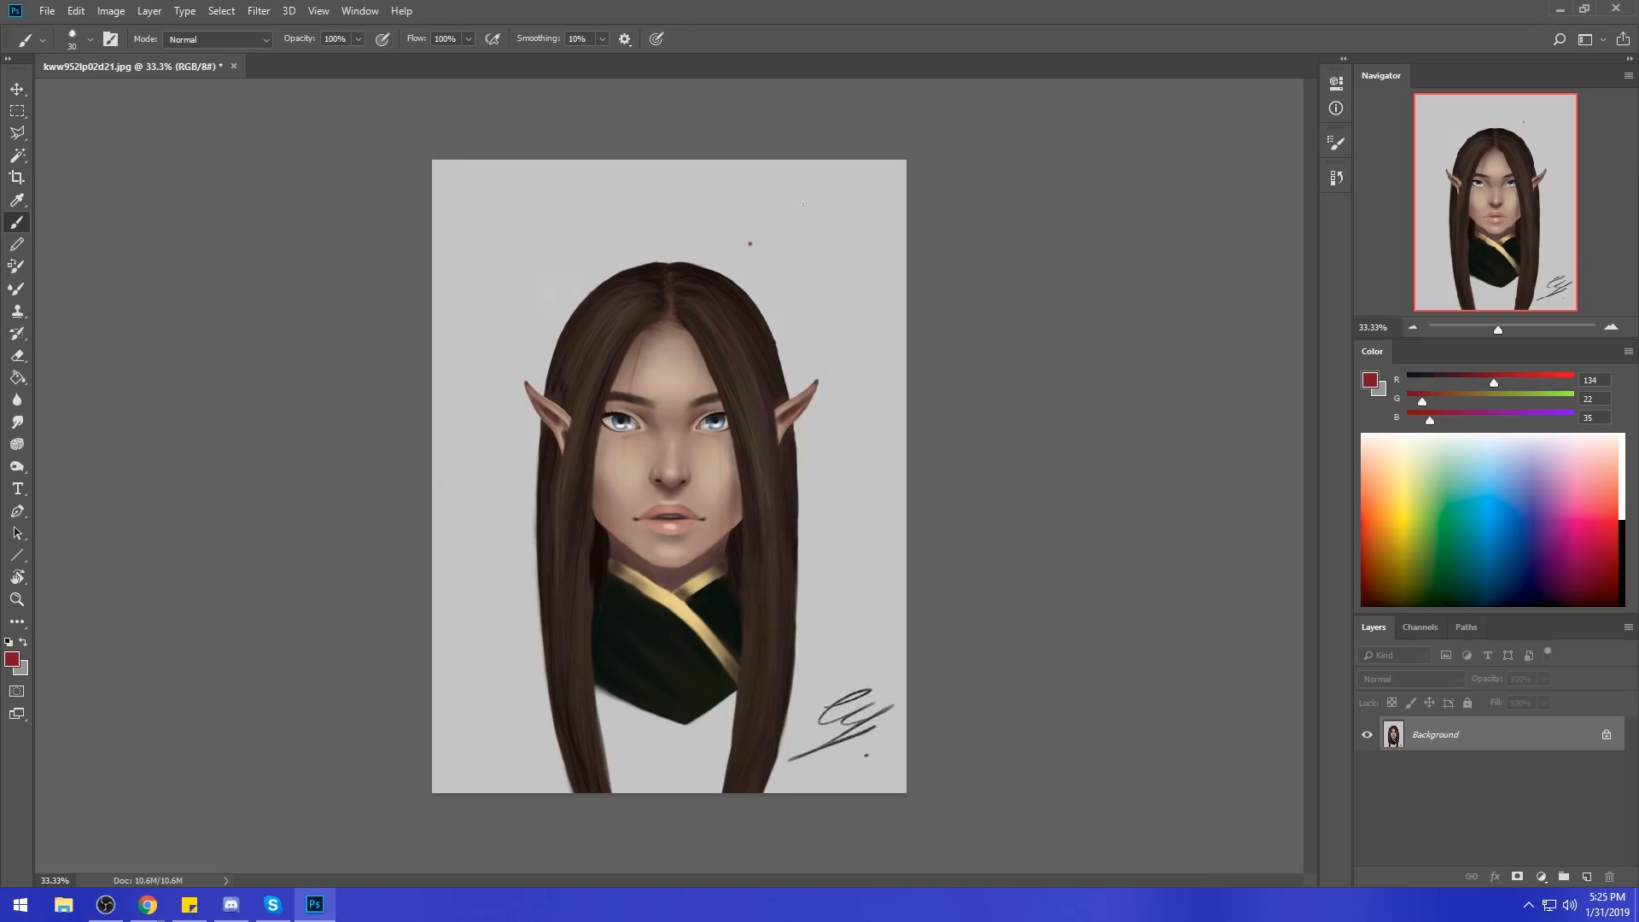
pyautogui.hotkey('ctrl', 'z')
pyautogui.moveTo(432, 436); pyautogui.dragTo(502, 559)
pyautogui.hotkey('ctrl', 'z')
# Close Photoshop without saving the portrait and confirm the PenTablet driver settings.
pyautogui.click(1617, 7)
pyautogui.click(812, 340)
pyautogui.click(1525, 904)
pyautogui.click(1477, 802)
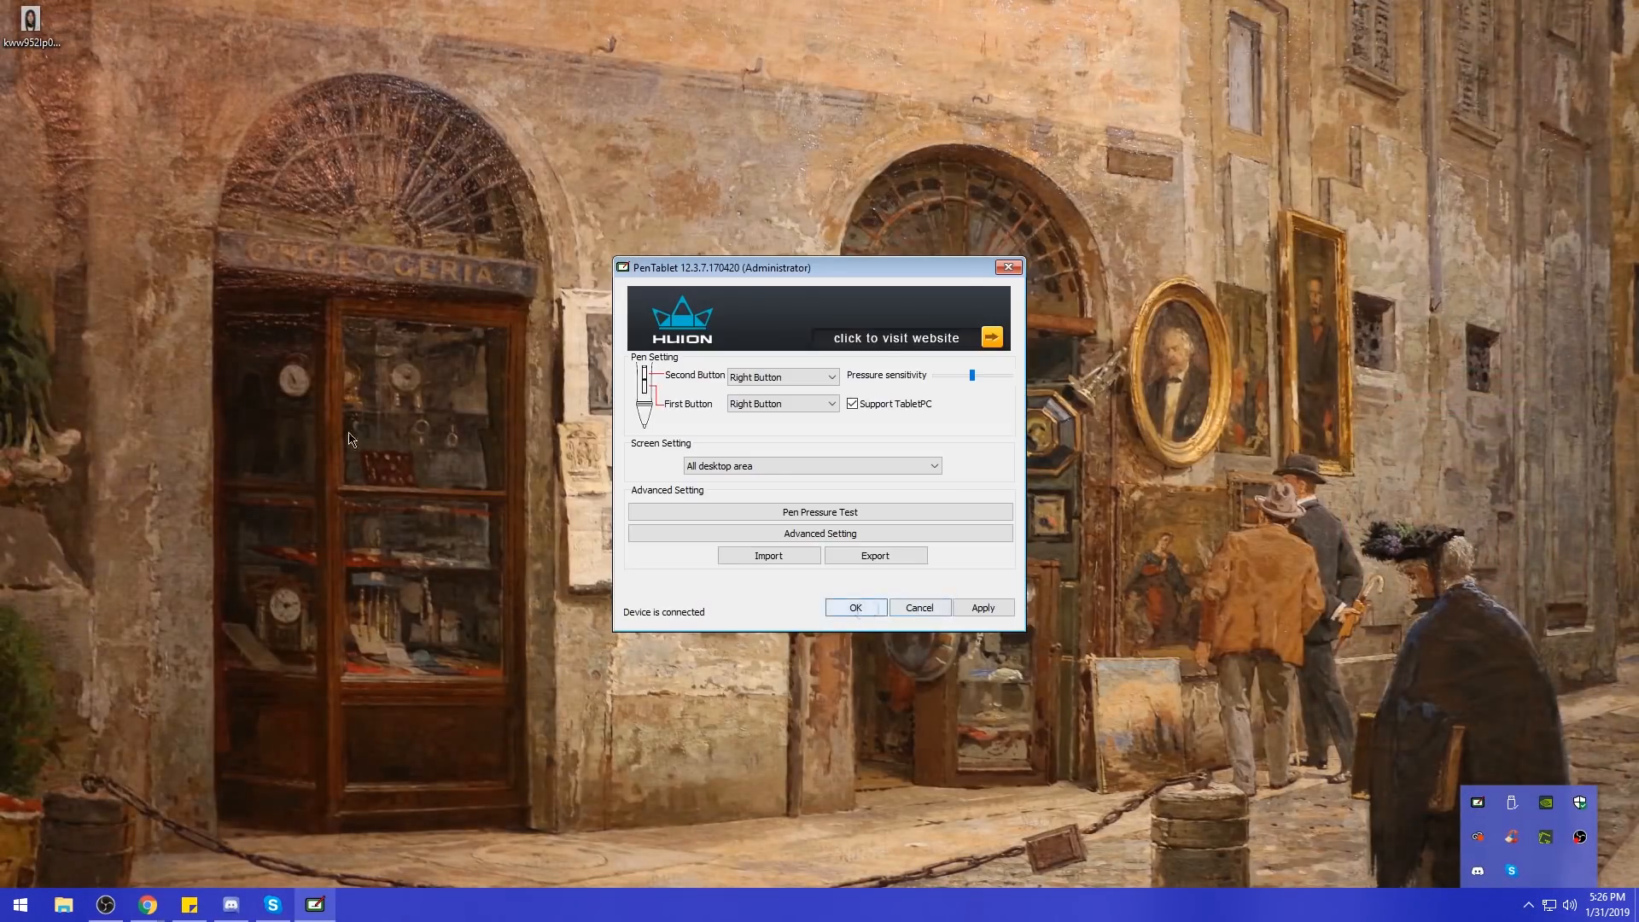
pyautogui.press('Return')
# Relaunch Photoshop and open the kww952lp02d21.jpg portrait from the desktop in a maximised window.
pyautogui.press('super')
pyautogui.click(282, 427)
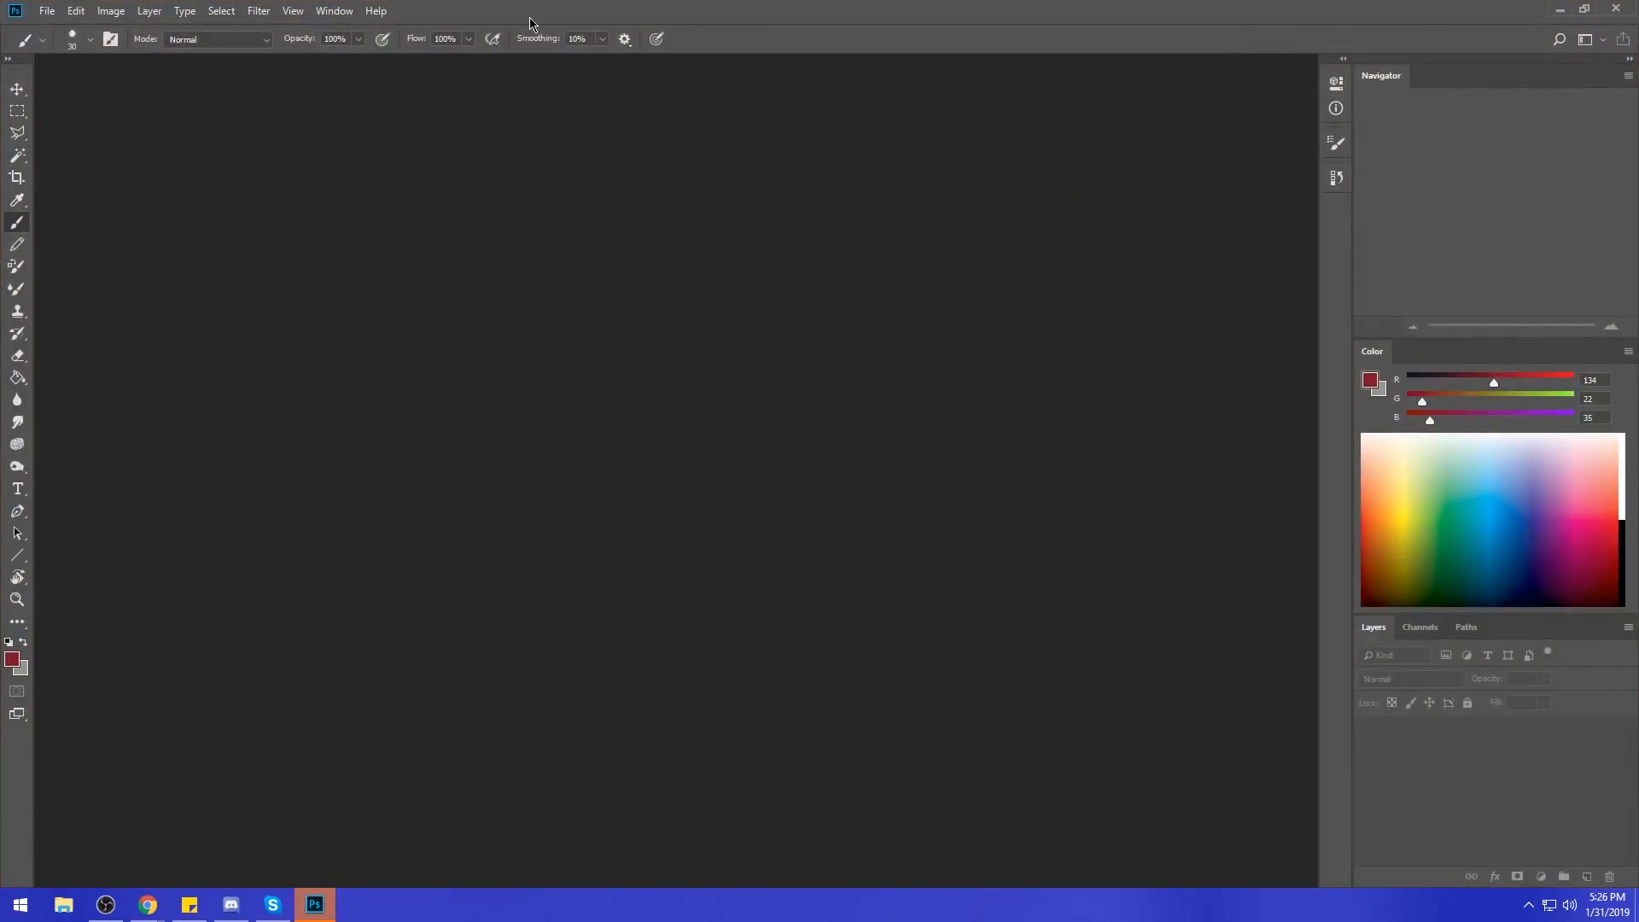
pyautogui.doubleClick(530, 24)
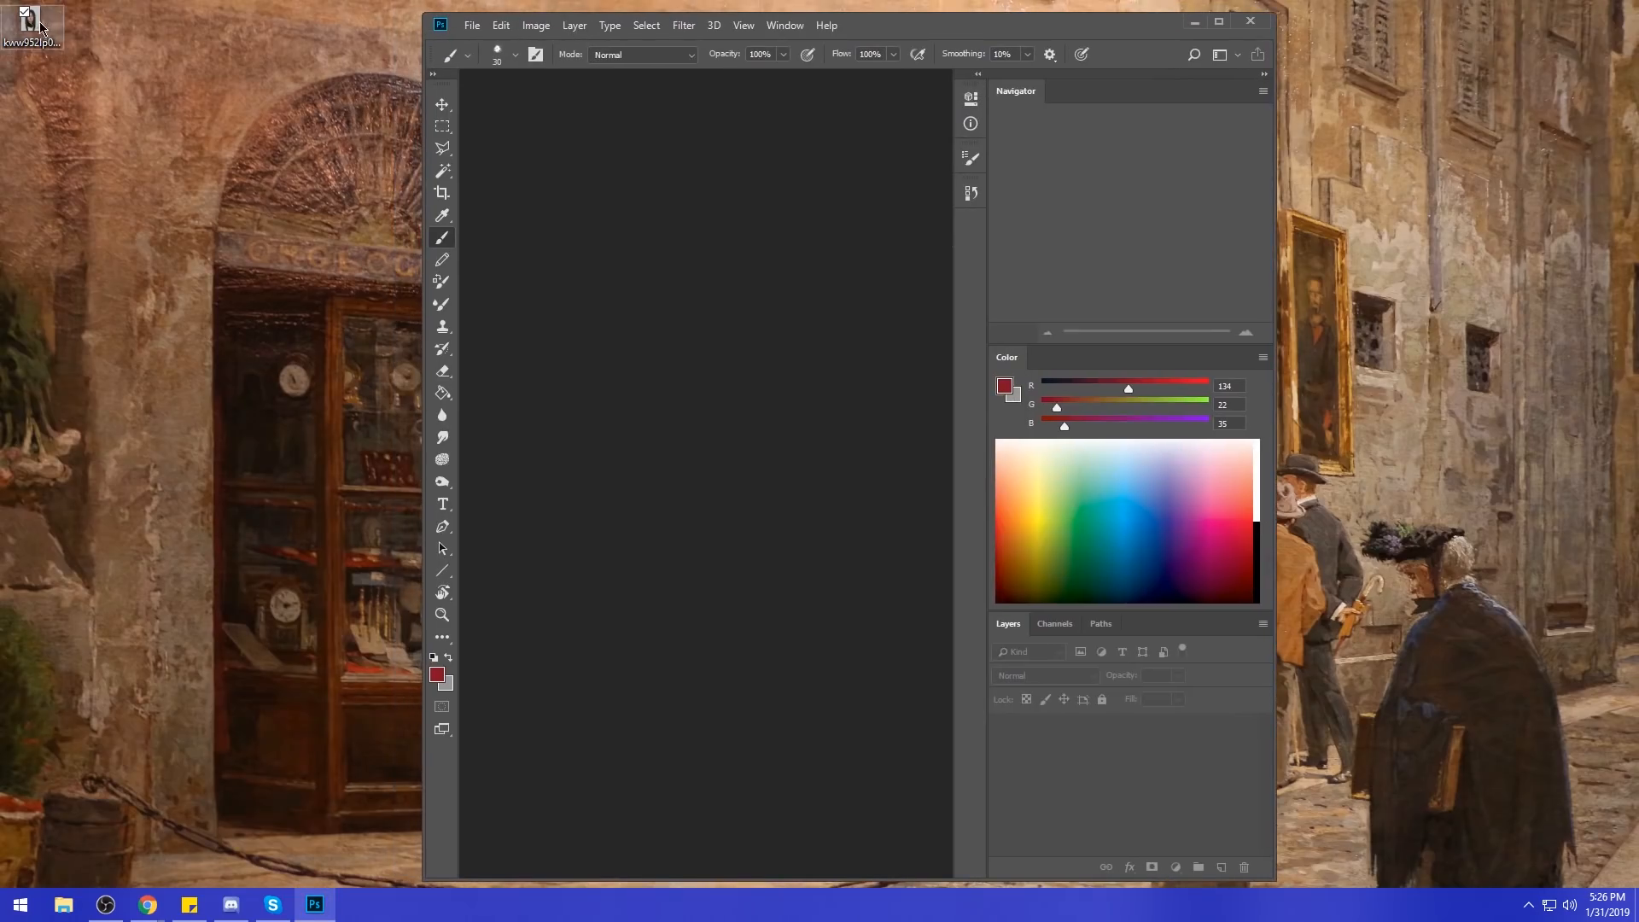
pyautogui.click(1219, 21)
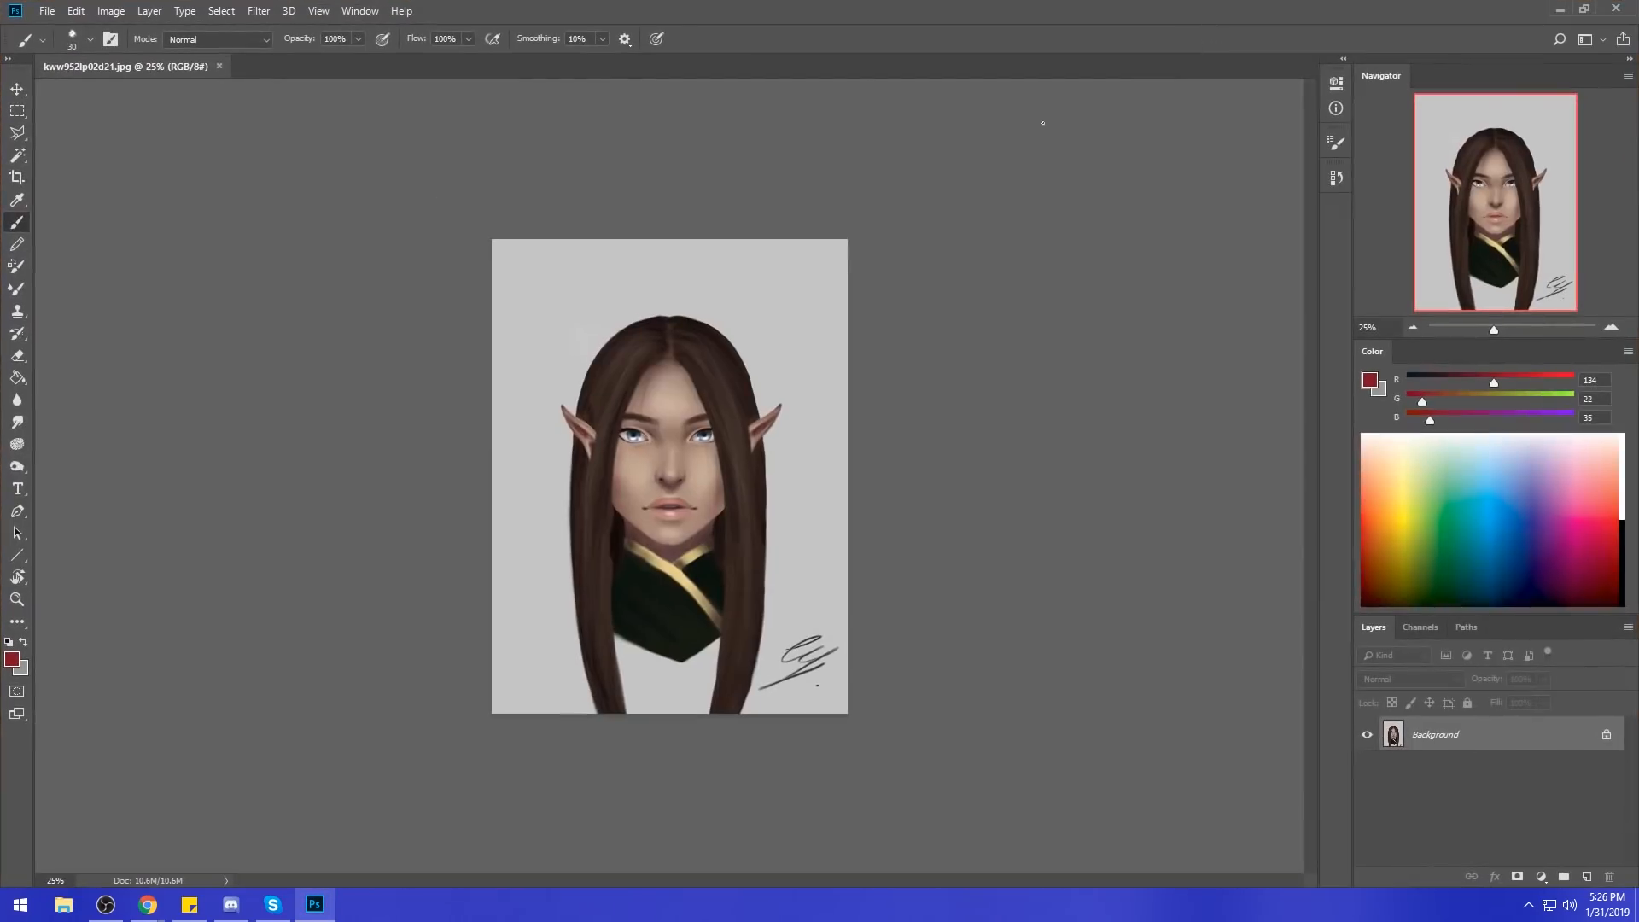
# Try a brush stroke across the crown of the hair and undo it.
pyautogui.hotkey('ctrl', '+')
pyautogui.hotkey('ctrl', '+')
pyautogui.moveTo(668, 319); pyautogui.dragTo(716, 290)
pyautogui.hotkey('ctrl', 'z')
pyautogui.hotkey('ctrl', '-')
# Set the foreground colour to pure red, ff0000.
pyautogui.click(1605, 545)
pyautogui.click(1609, 501)
pyautogui.moveTo(1565, 384); pyautogui.dragTo(1575, 379)
pyautogui.moveTo(1477, 401); pyautogui.dragTo(1404, 401)
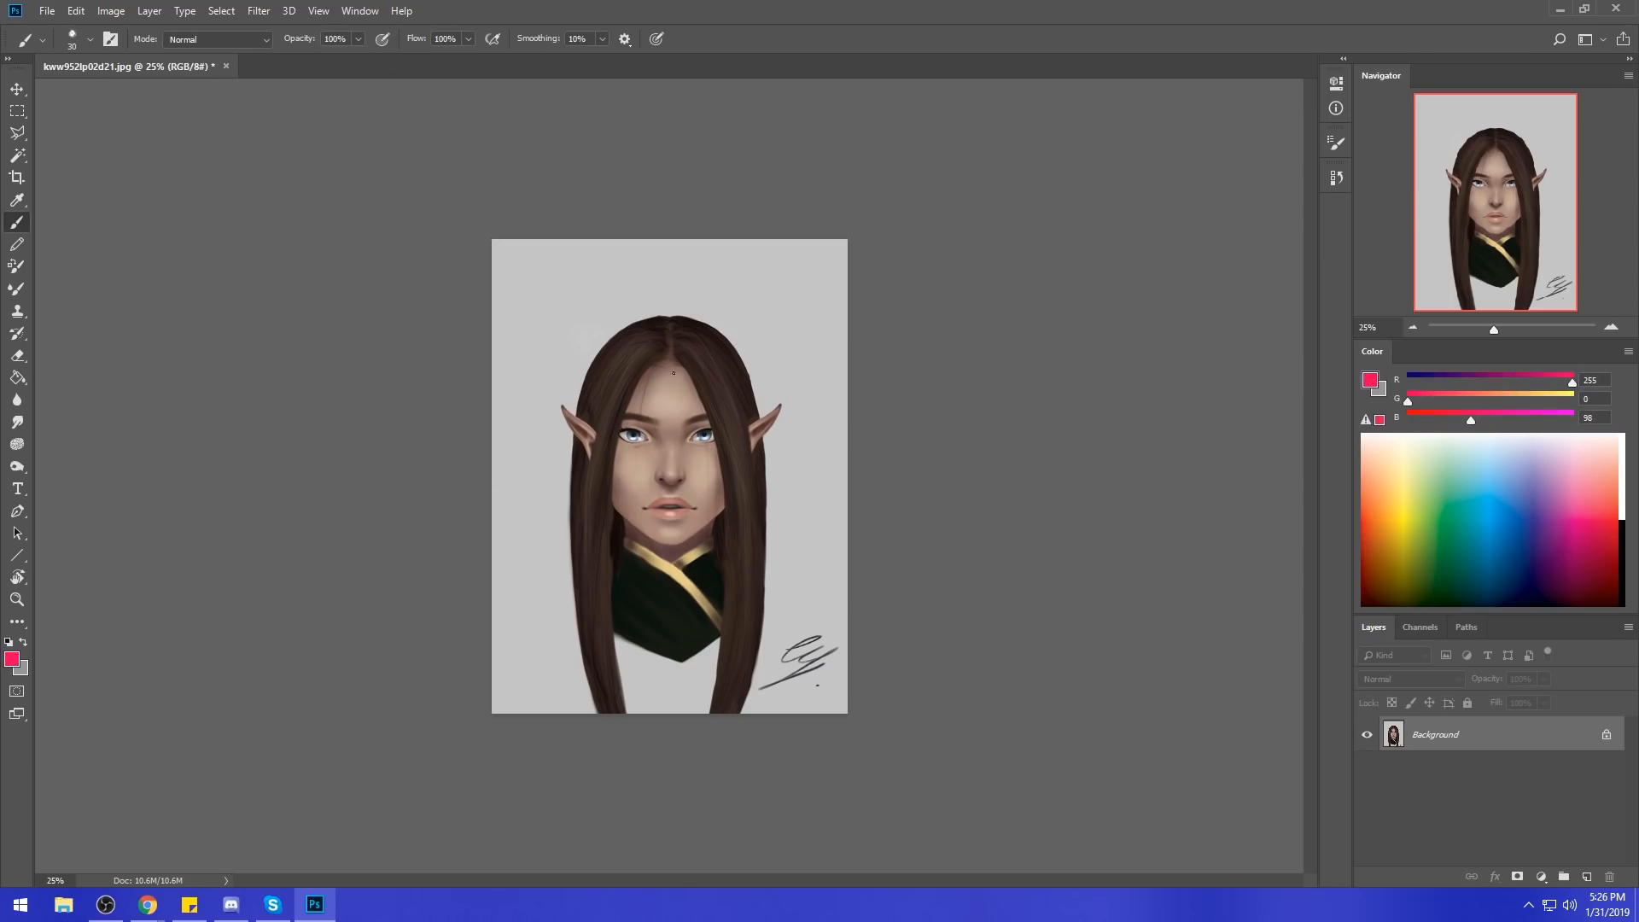
pyautogui.click(1378, 383)
pyautogui.moveTo(1419, 468); pyautogui.dragTo(1420, 452)
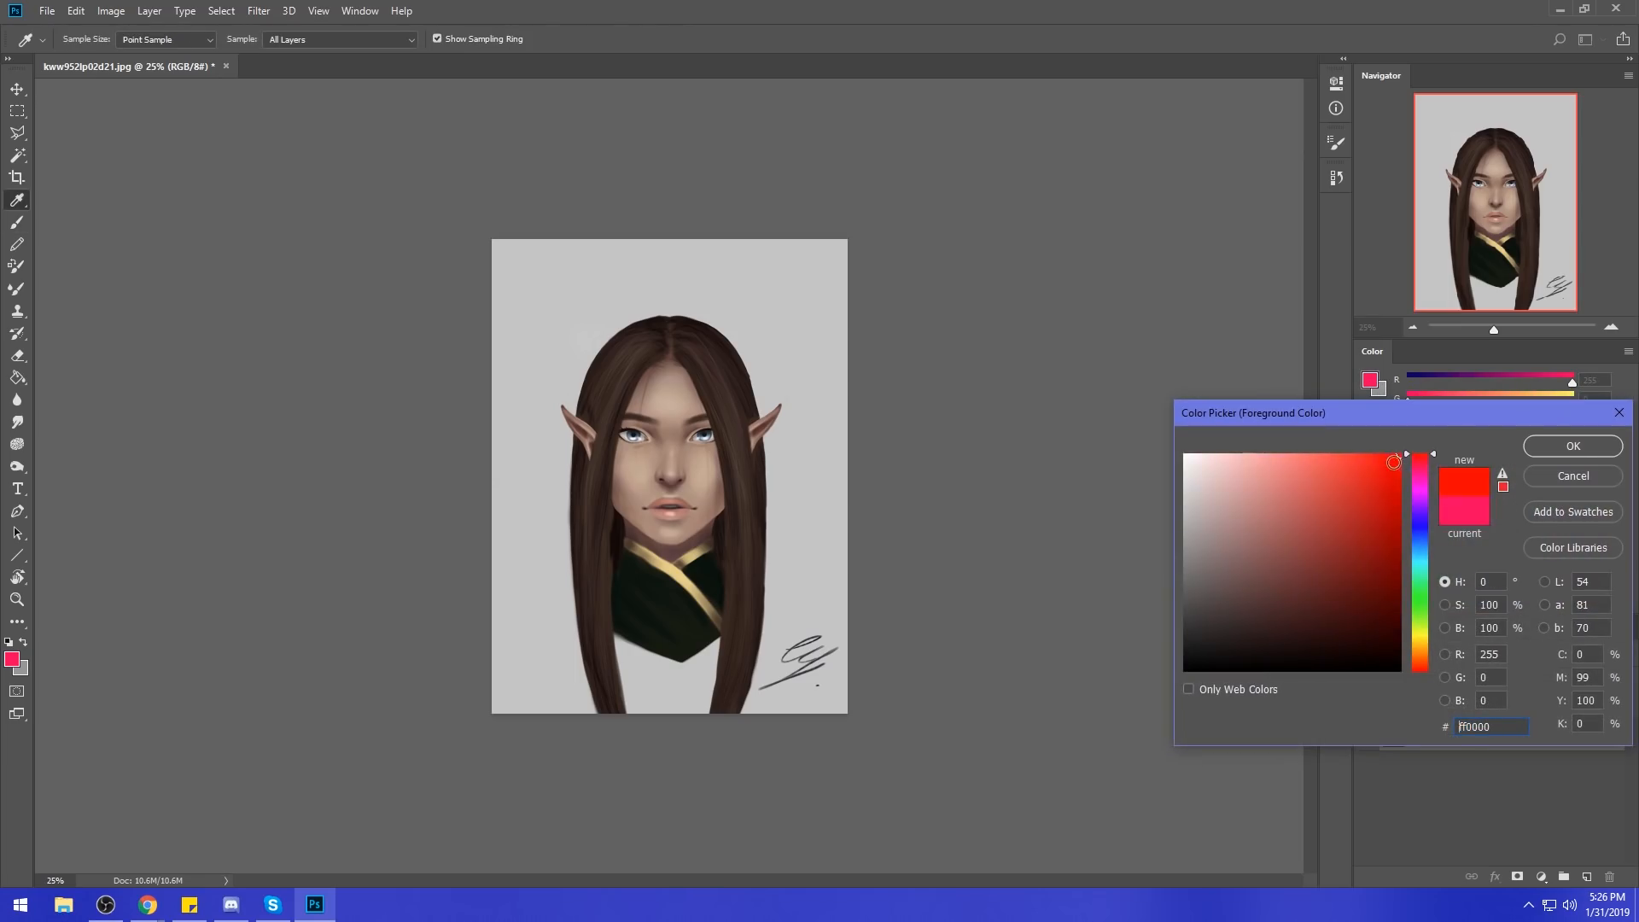
pyautogui.click(1573, 446)
# Annotate the portrait in red with a "soft brush" note pointing to the forehead, concentric rings, a triangle above the crown and a forehead circle.
pyautogui.moveTo(698, 341)
pyautogui.mouseDown()
pyautogui.moveTo(799, 247)
pyautogui.moveTo(821, 250)
pyautogui.mouseUp()
pyautogui.moveTo(732, 331); pyautogui.dragTo(822, 262)
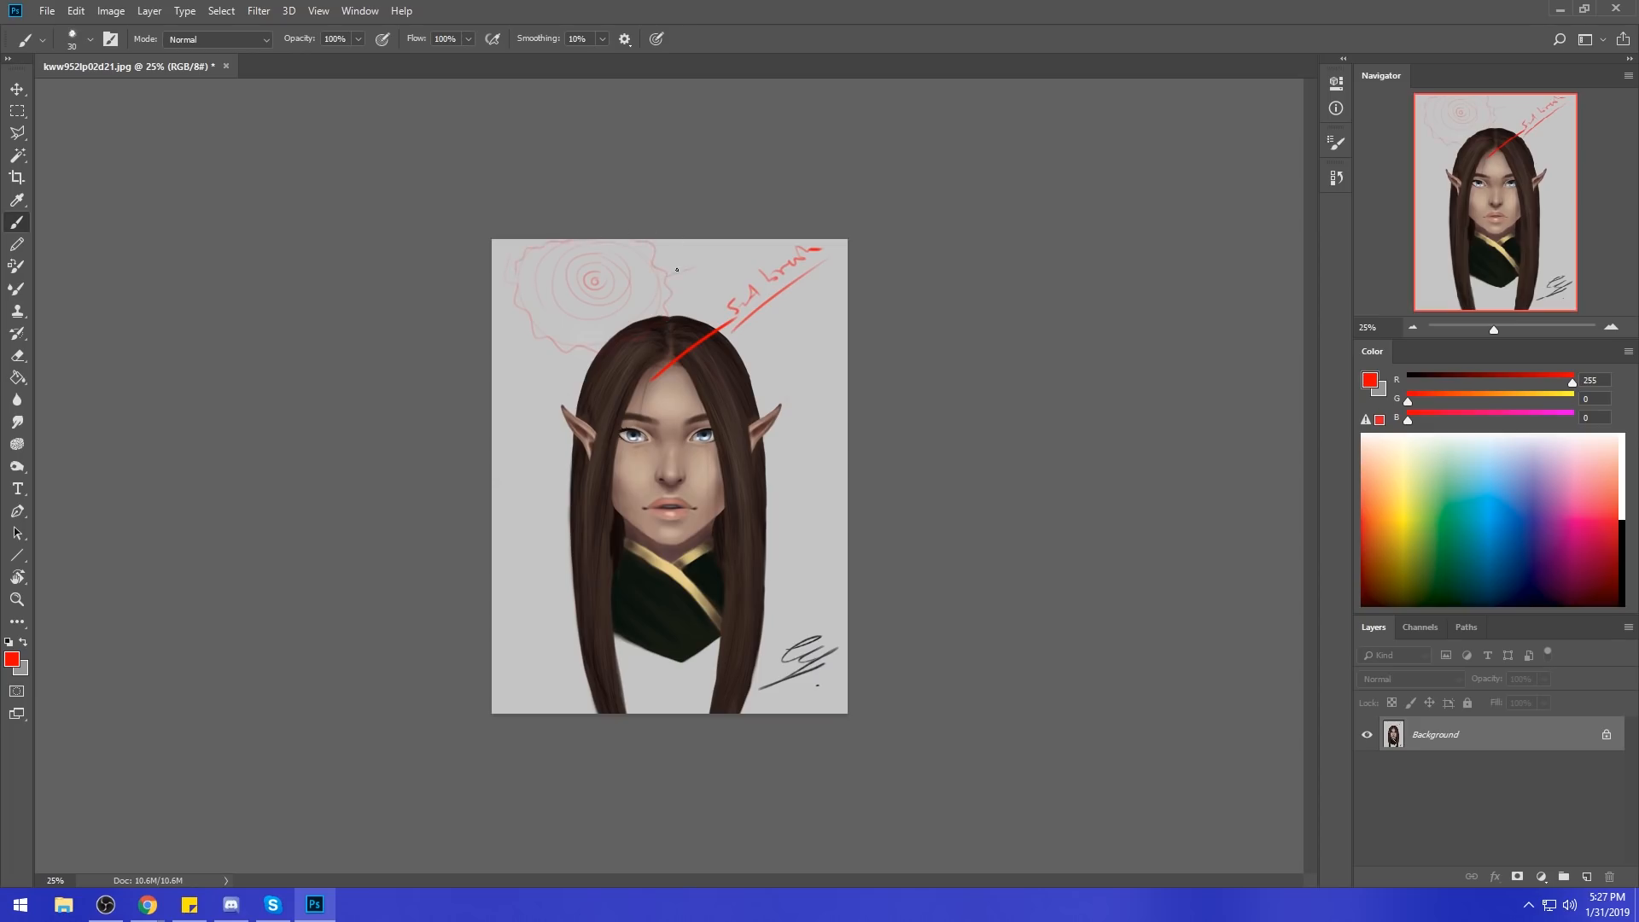
pyautogui.hotkey('ctrl', '+')
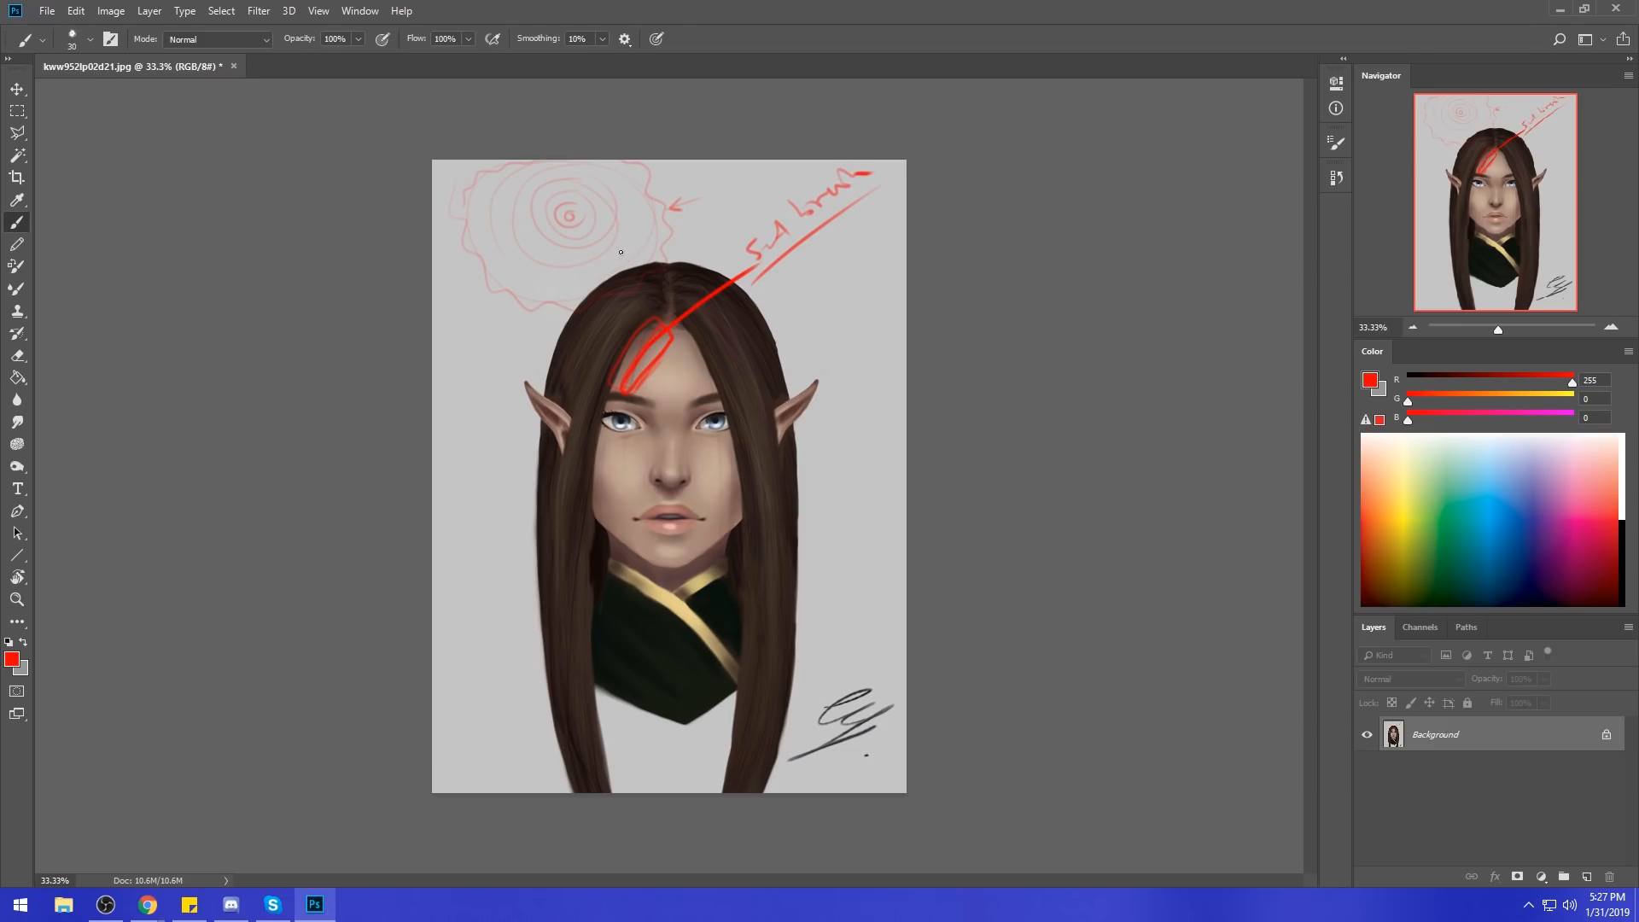
pyautogui.moveTo(657, 265)
pyautogui.mouseDown()
pyautogui.moveTo(612, 204)
pyautogui.moveTo(674, 230)
pyautogui.moveTo(657, 266)
pyautogui.moveTo(684, 200)
pyautogui.mouseUp()
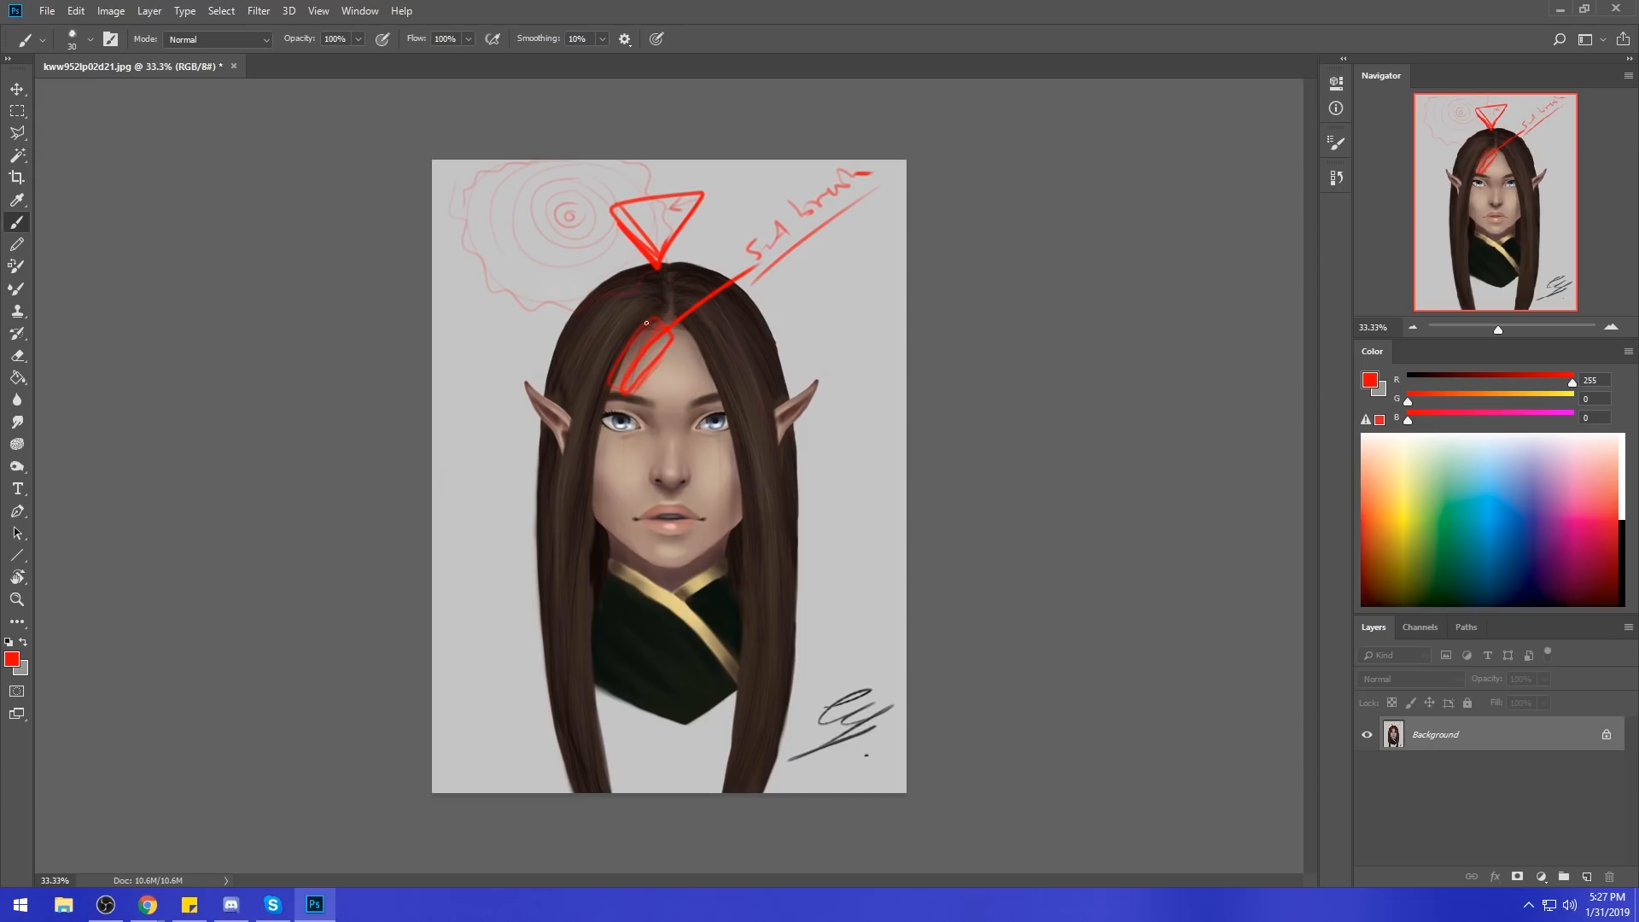
pyautogui.moveTo(658, 328)
pyautogui.mouseDown()
pyautogui.moveTo(669, 395)
pyautogui.moveTo(676, 329)
pyautogui.mouseUp()
# Switch to a soft round brush at 17% opacity and enlarge it to 1500 px.
pyautogui.rightClick(793, 368)
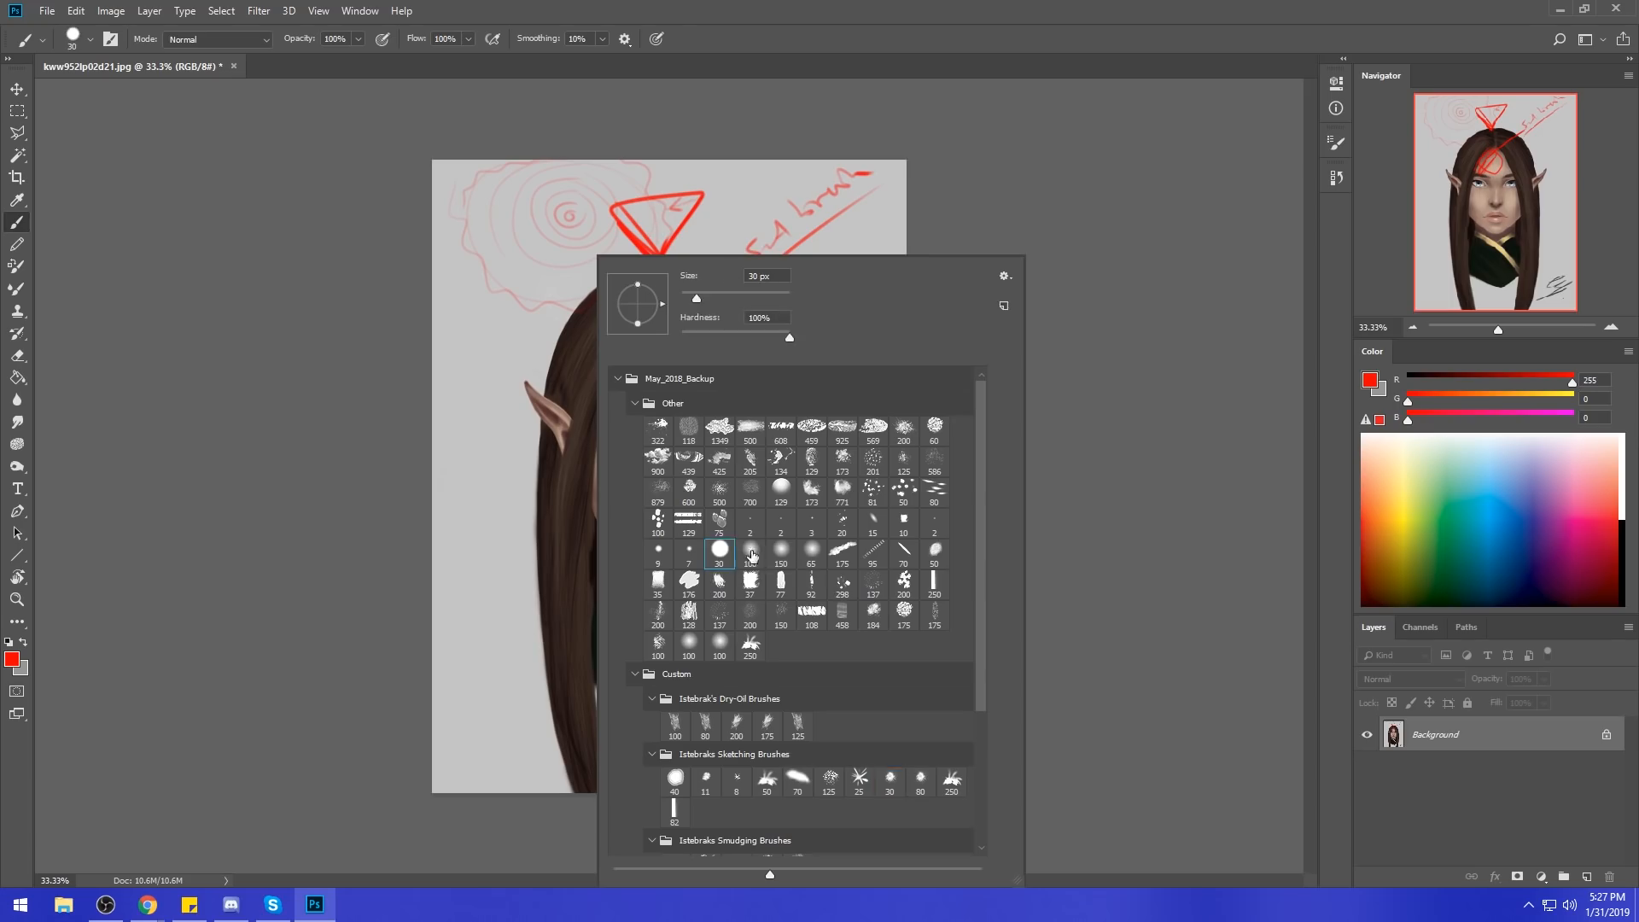
pyautogui.click(1094, 493)
pyautogui.click(358, 38)
pyautogui.moveTo(362, 57); pyautogui.dragTo(294, 57)
pyautogui.press(']')
pyautogui.press(']')
pyautogui.press(']')
pyautogui.press(']')
pyautogui.press(']')
pyautogui.press(']')
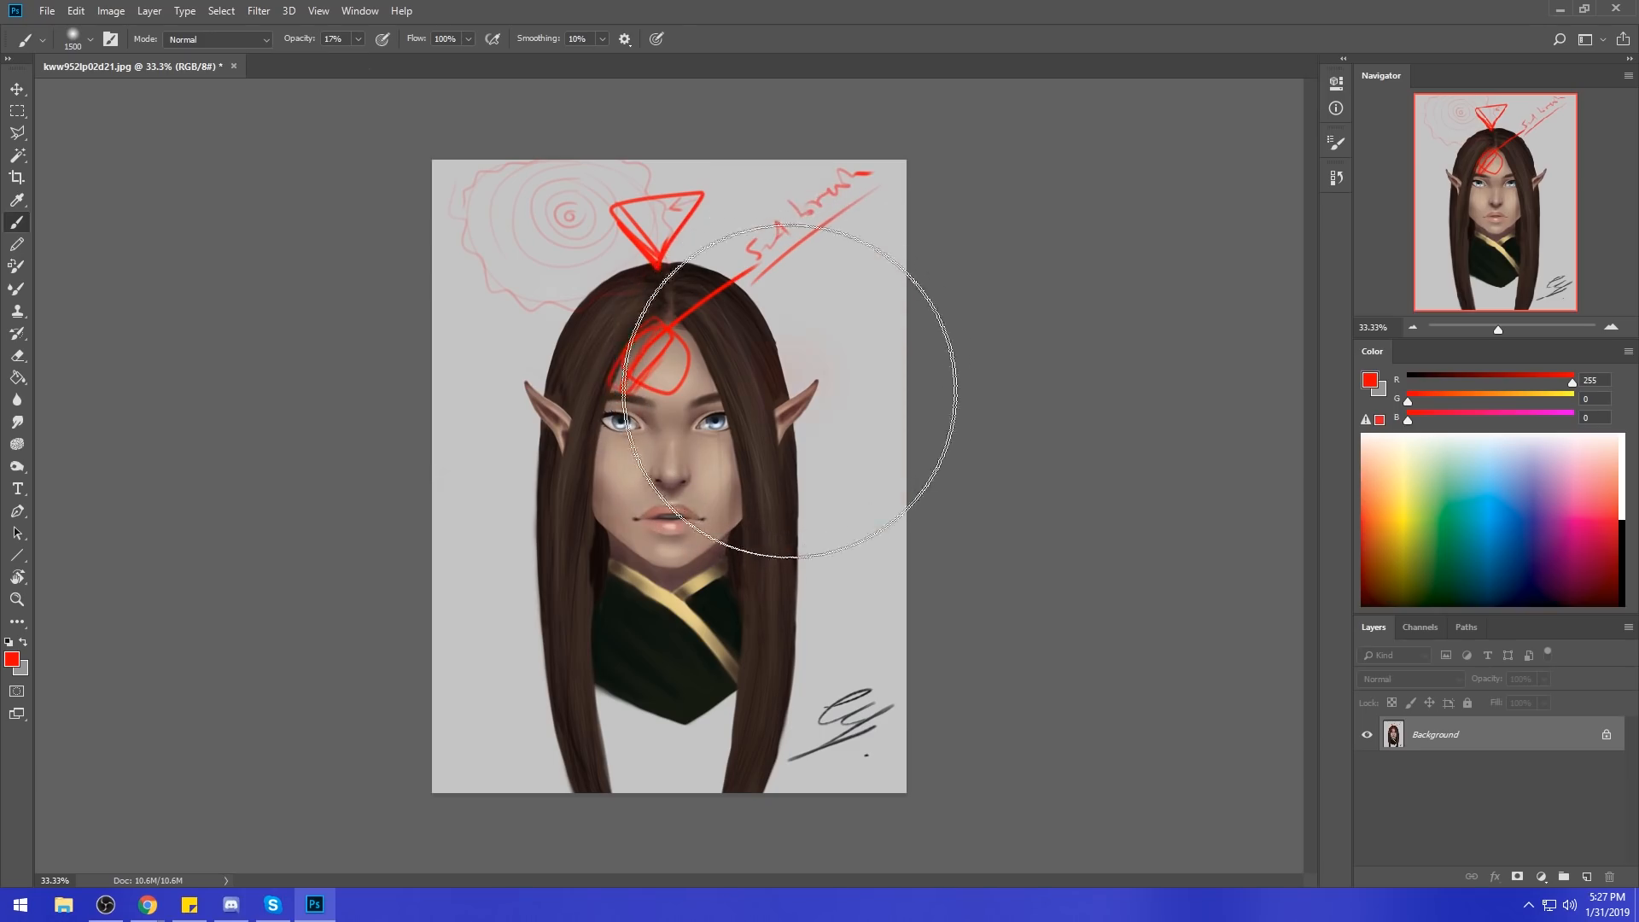
# Undo a soft red stroke on the background, paint a red glow beside the face on a new layer, and sample the background grey.
pyautogui.moveTo(783, 392); pyautogui.dragTo(845, 358)
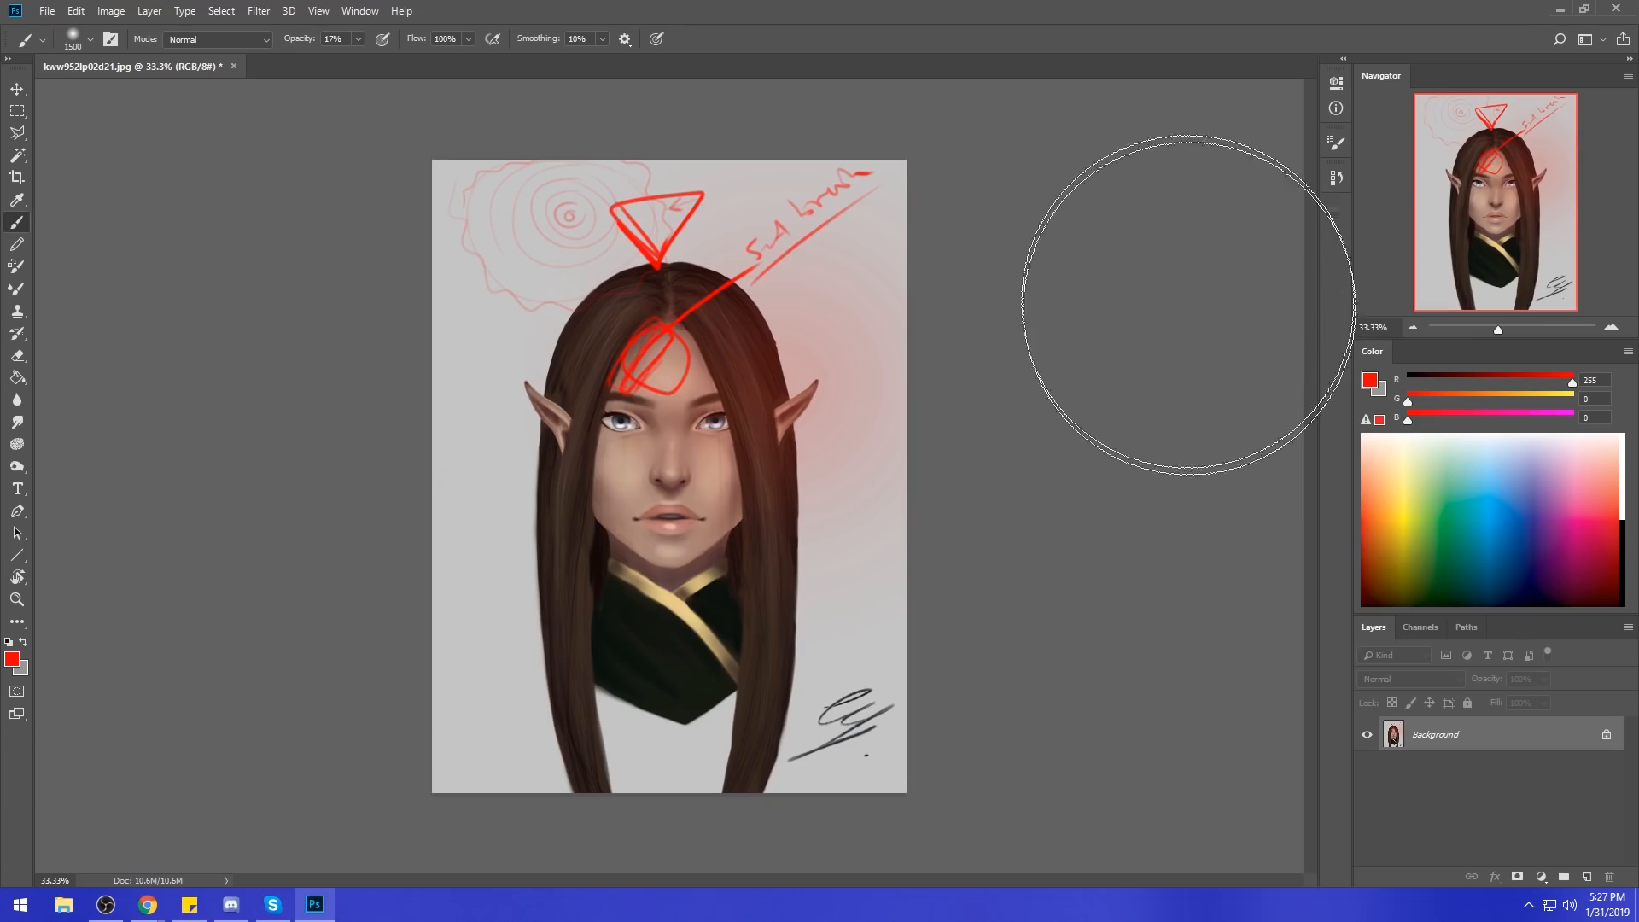
pyautogui.hotkey('ctrl', 'z')
pyautogui.click(1587, 882)
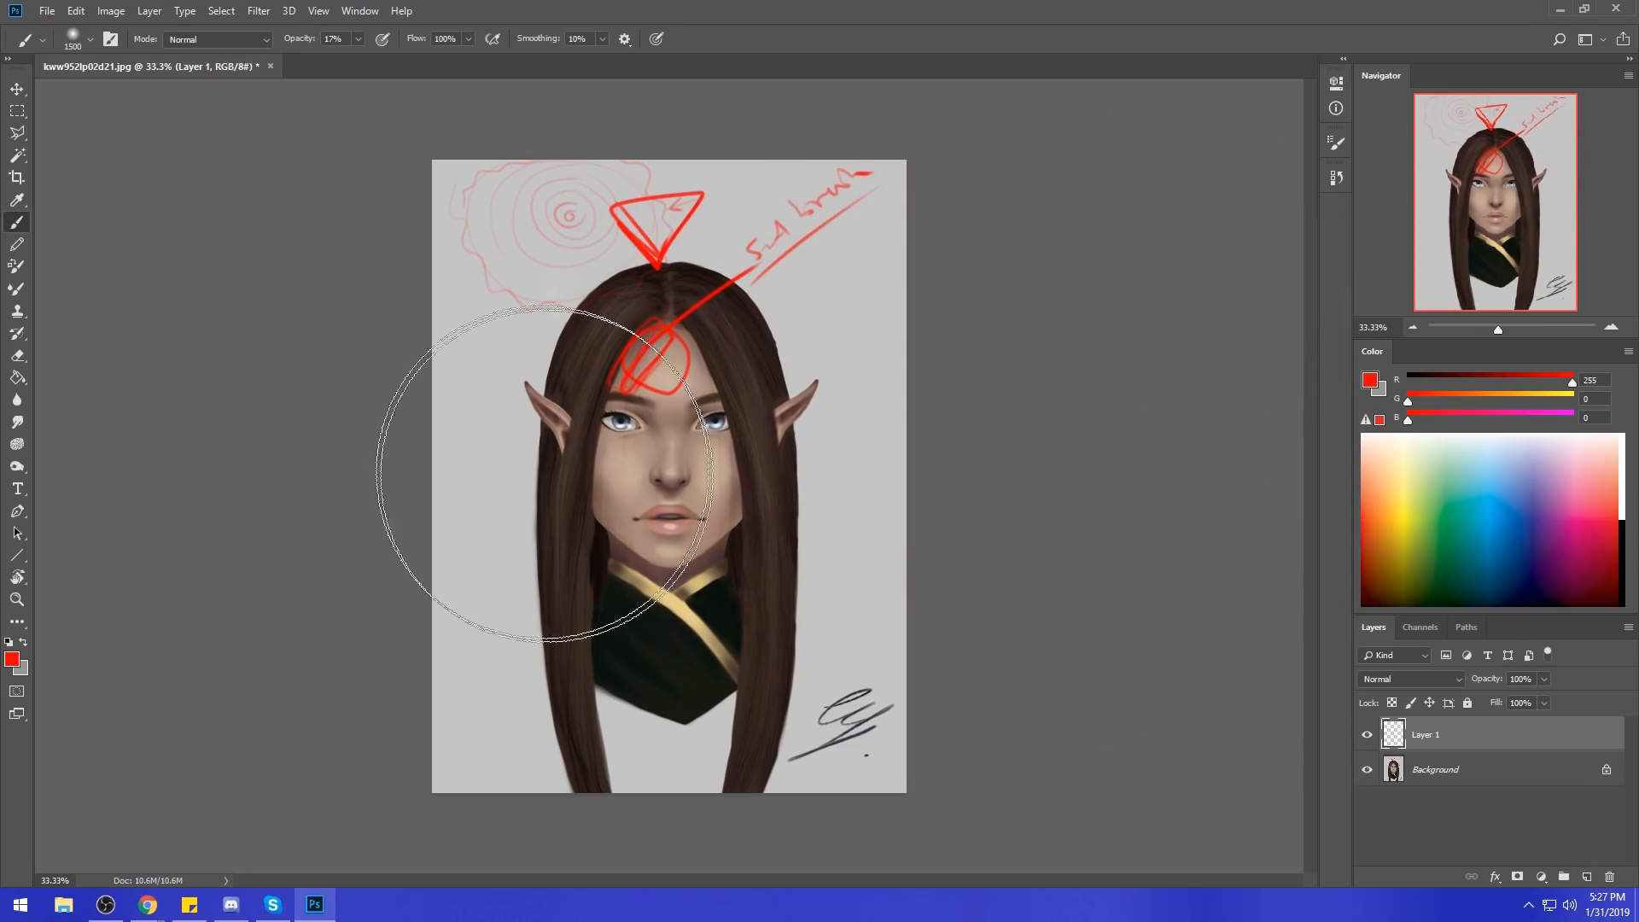
pyautogui.moveTo(549, 494); pyautogui.dragTo(574, 549)
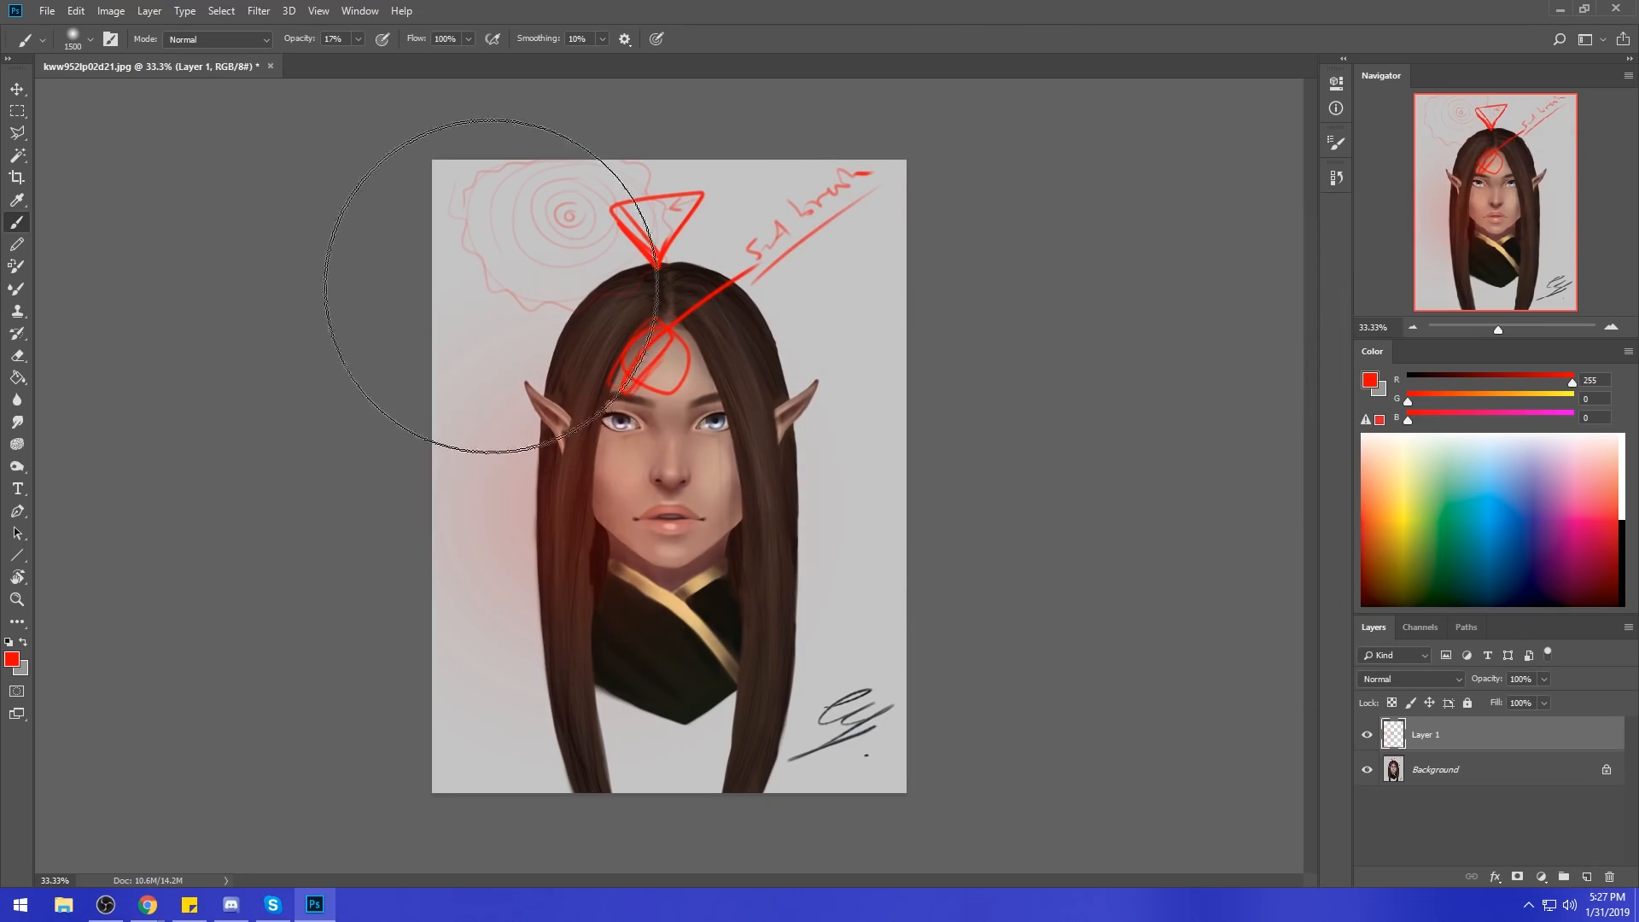
pyautogui.keyDown('alt'); pyautogui.click(480, 300); pyautogui.keyUp('alt')
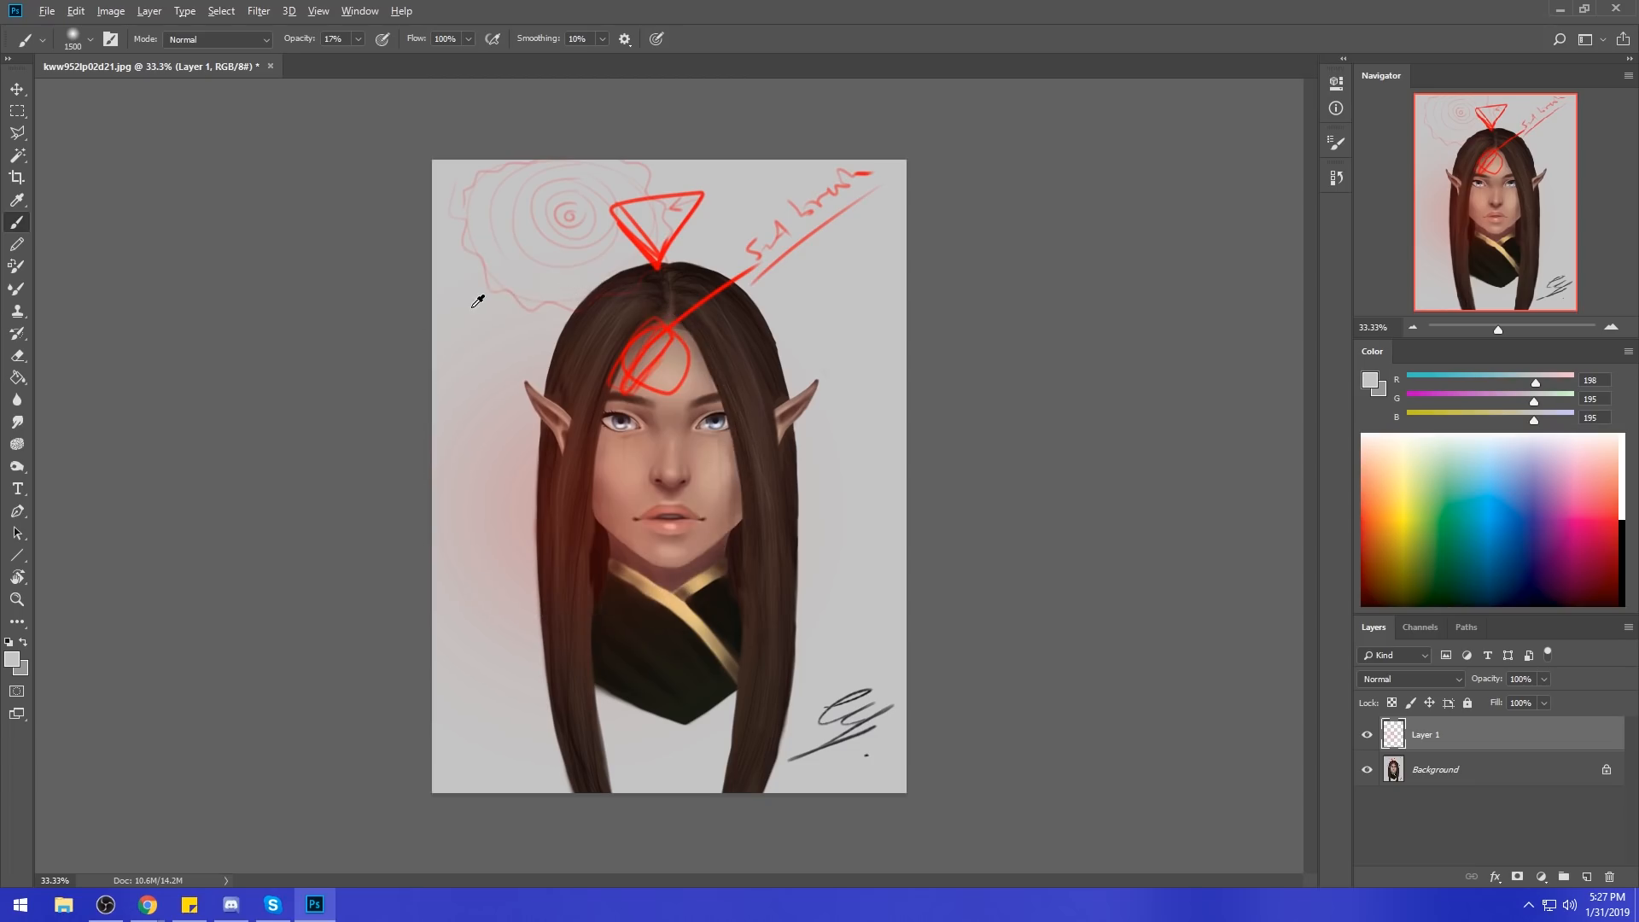
# Compare the portrait with and without the soft red glow by repeatedly toggling Layer 1's visibility.
pyautogui.click(1368, 735)
pyautogui.click(1368, 738)
pyautogui.click(1368, 738)
pyautogui.click(1368, 738)
pyautogui.click(1367, 737)
pyautogui.click(1368, 738)
pyautogui.click(1368, 738)
pyautogui.click(1370, 738)
pyautogui.click(1369, 738)
pyautogui.click(1370, 739)
pyautogui.click(1370, 739)
pyautogui.click(1371, 739)
pyautogui.click(1371, 740)
pyautogui.click(1370, 739)
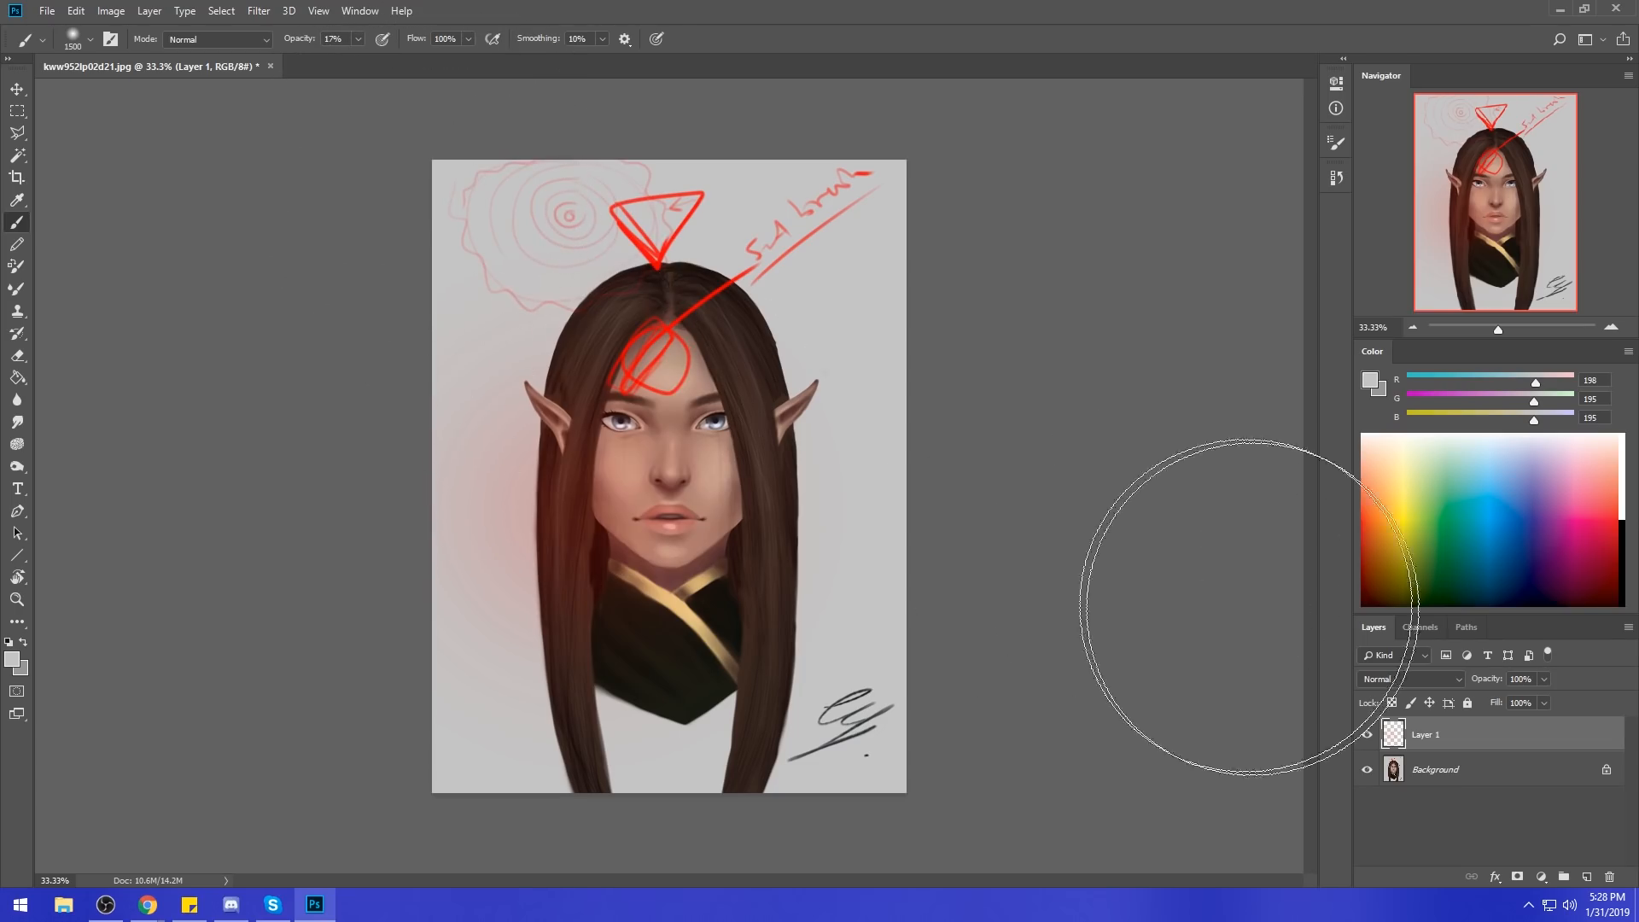
pyautogui.click(1367, 736)
pyautogui.click(1368, 736)
pyautogui.click(1367, 736)
pyautogui.click(1367, 736)
pyautogui.click(1367, 736)
pyautogui.click(1367, 736)
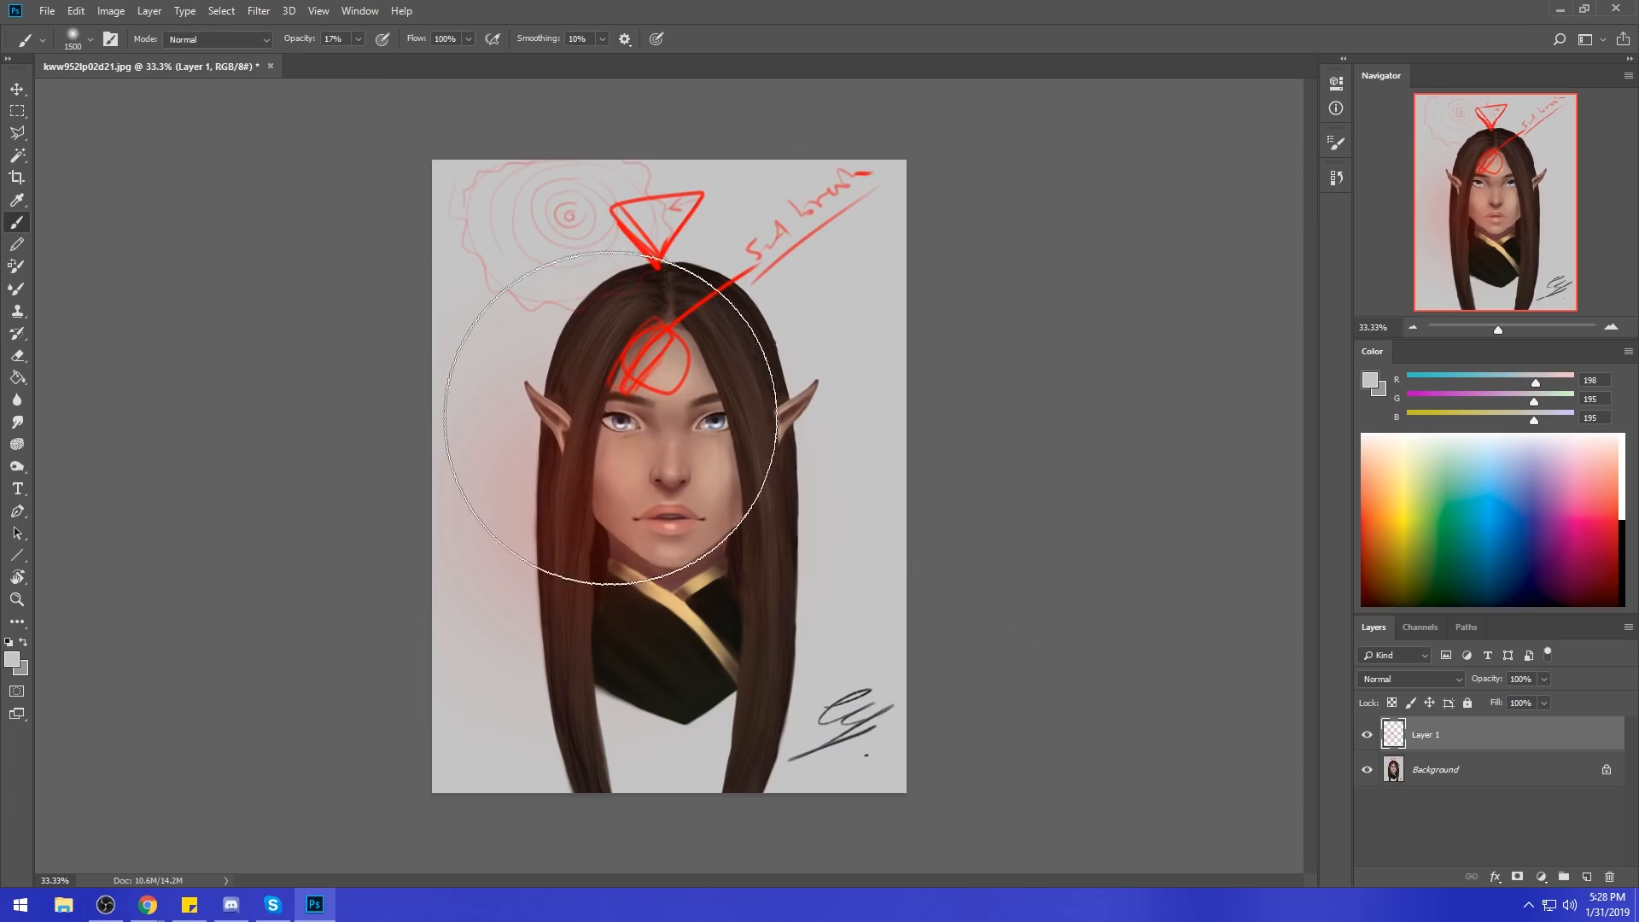
# Undo the grey brush dab and set the foreground colour back to pure red for the Brush.
pyautogui.hotkey('ctrl', 'alt', 'z')
pyautogui.click(602, 419)
pyautogui.hotkey('ctrl', 'z')
pyautogui.click(1370, 380)
pyautogui.moveTo(1391, 465); pyautogui.dragTo(1425, 450)
pyautogui.click(1573, 446)
pyautogui.press('b')
# Build up an opaque red glow over the left side of the face on Layer 1 with repeated 1500 px soft brush dabs.
pyautogui.click(534, 468)
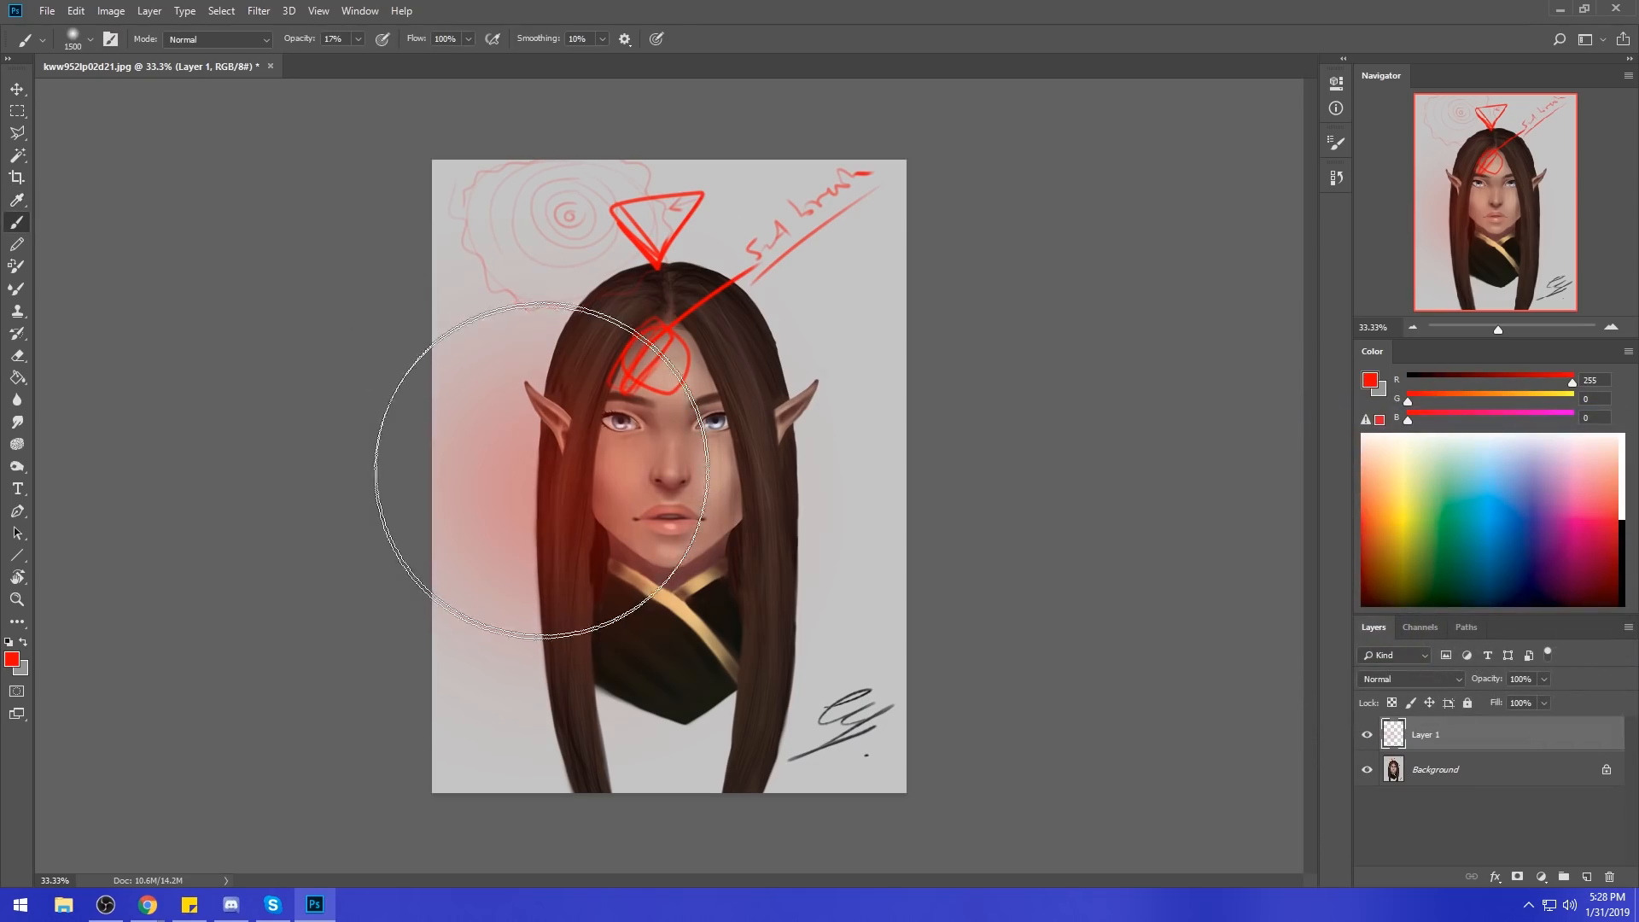
pyautogui.click(538, 470)
pyautogui.click(540, 472)
pyautogui.click(551, 474)
pyautogui.moveTo(550, 474)
pyautogui.mouseDown()
pyautogui.moveTo(522, 444)
pyautogui.moveTo(533, 461)
pyautogui.moveTo(528, 423)
pyautogui.mouseUp()
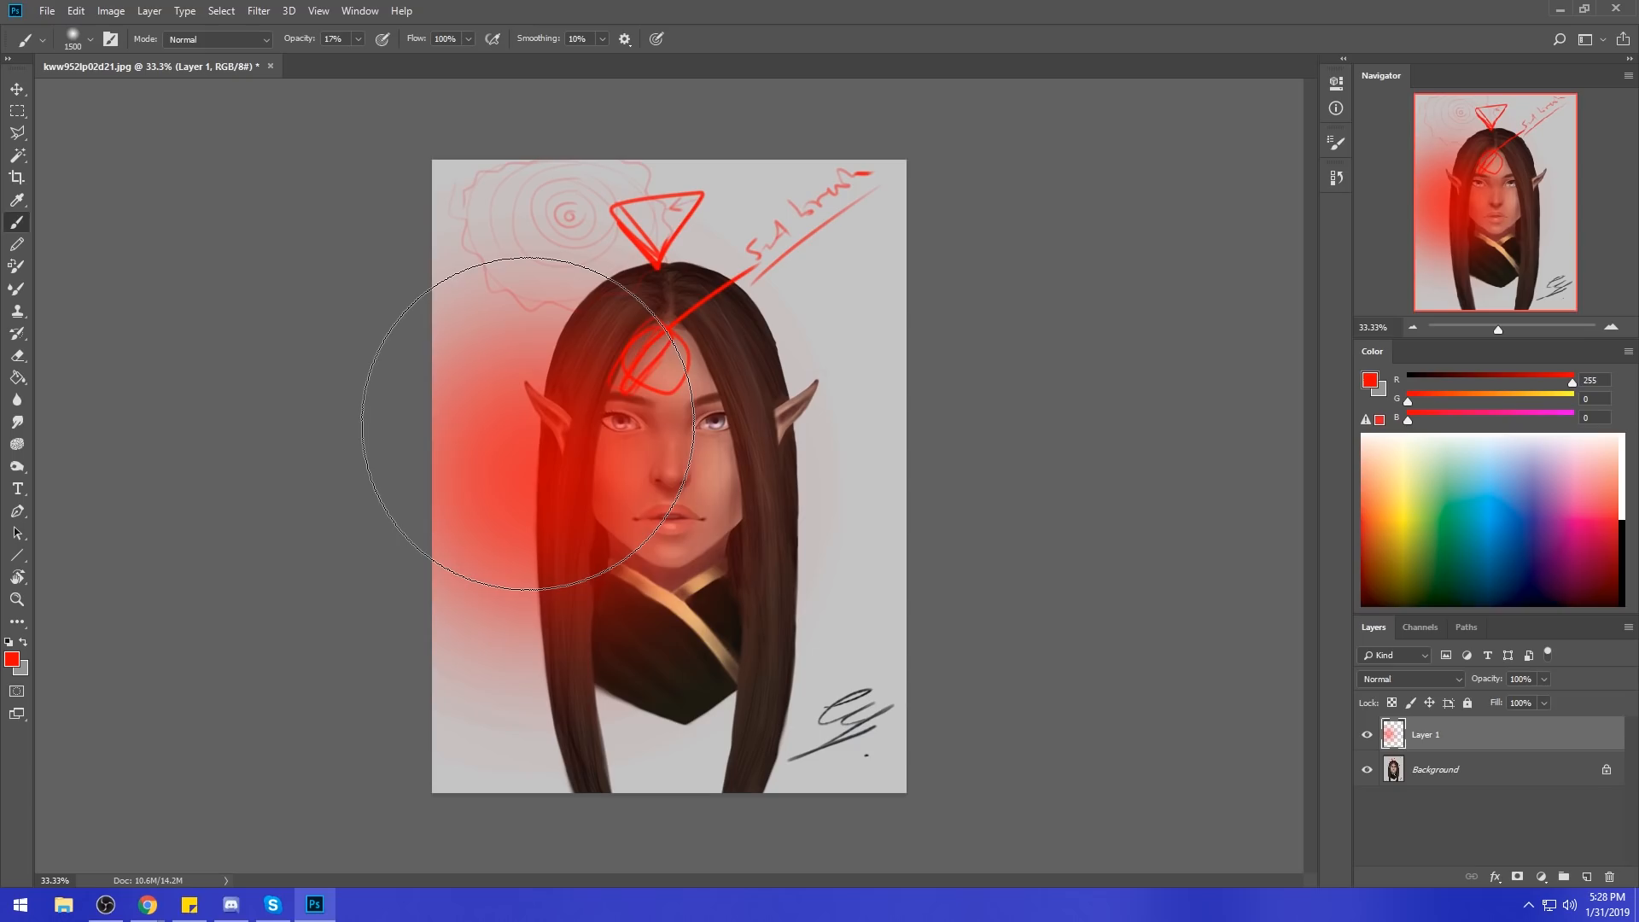
pyautogui.click(527, 422)
pyautogui.click(528, 422)
pyautogui.click(528, 423)
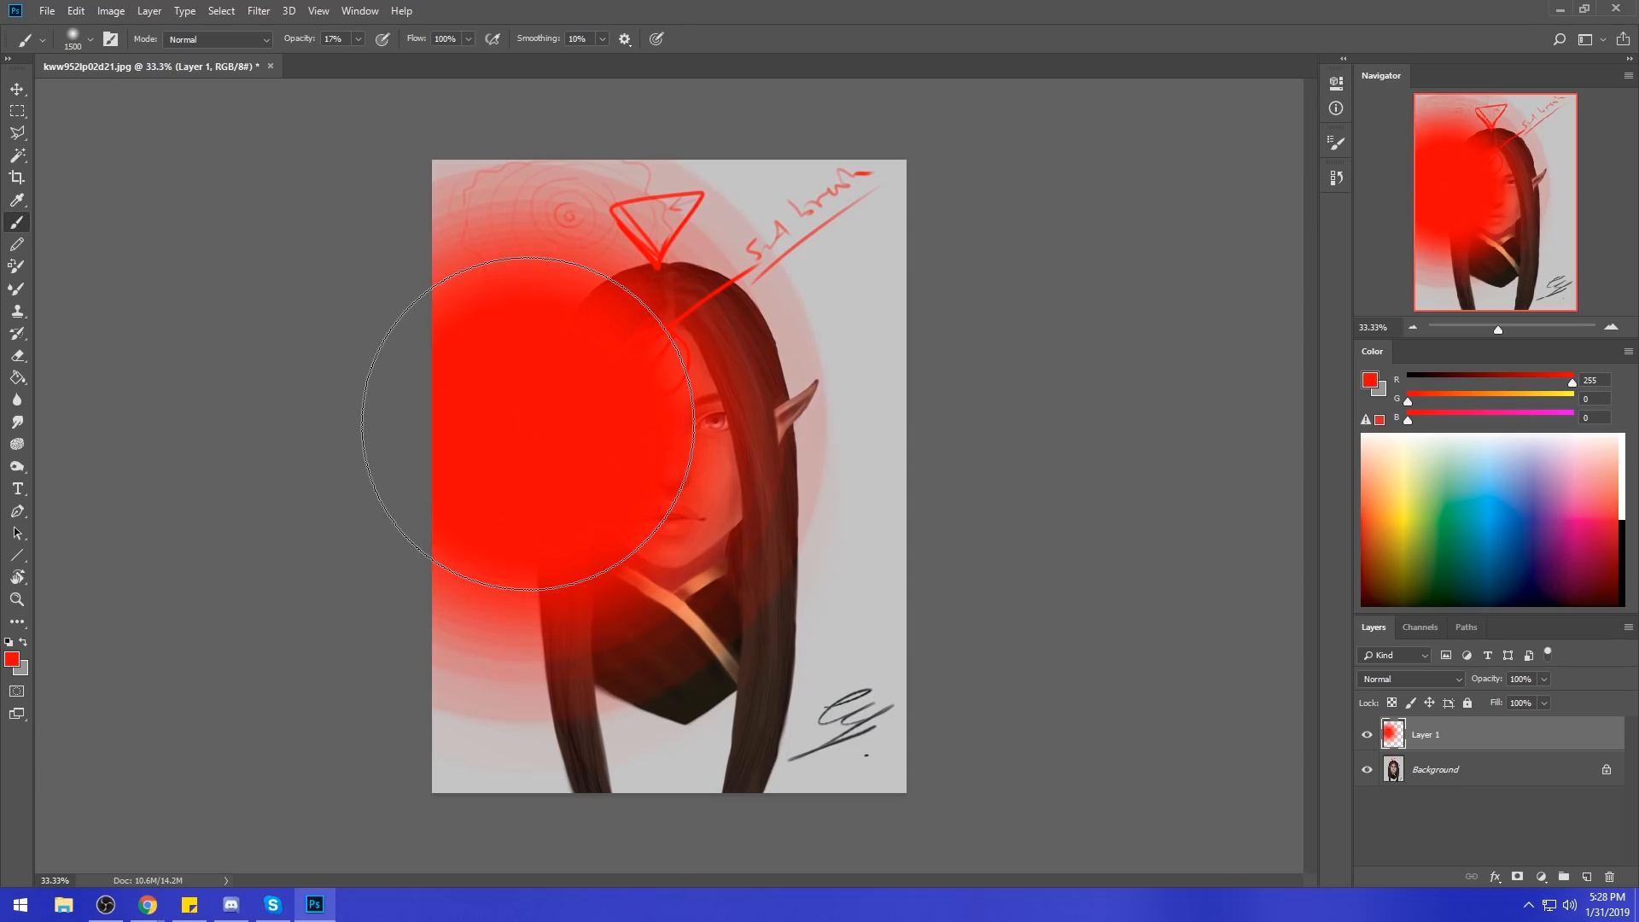
pyautogui.hotkey('ctrl', 'z')
pyautogui.hotkey('ctrl', 'z')
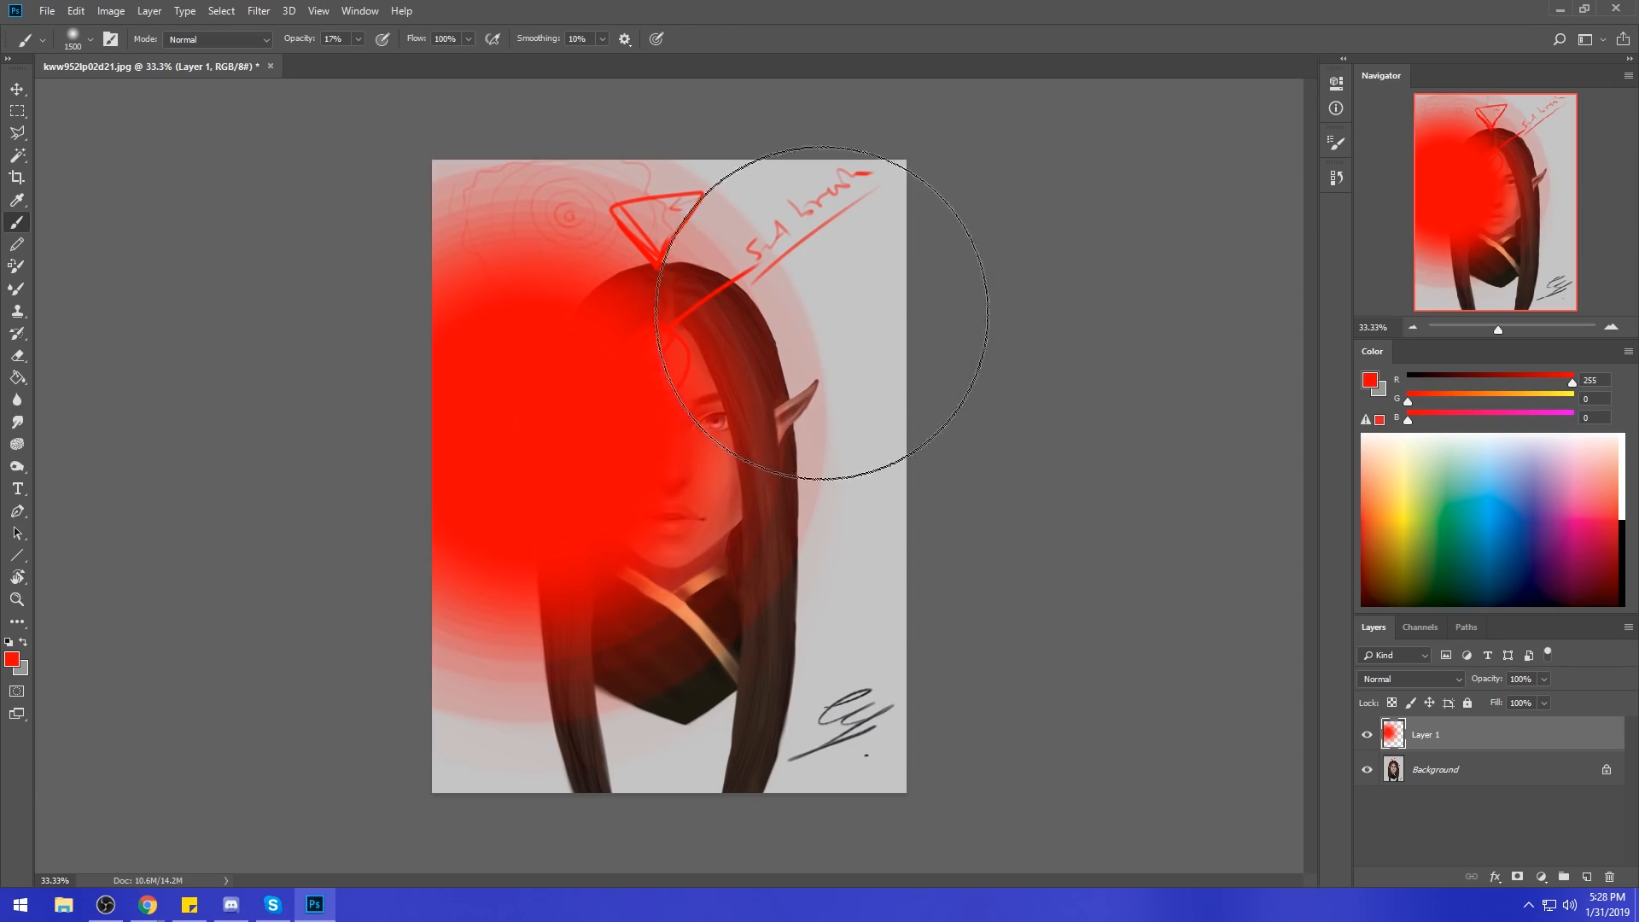
# Reduce the soft brush to 70 px and paint a soft diagonal stroke between the triangle and the "soft brush" note.
pyautogui.press('[')
pyautogui.press('[')
pyautogui.press('[')
pyautogui.press('[')
pyautogui.press('[')
pyautogui.press('[')
pyautogui.press('[')
pyautogui.press('[')
pyautogui.press('[')
pyautogui.press('[')
pyautogui.press('[')
pyautogui.press('[')
pyautogui.press('[')
pyautogui.press('[')
pyautogui.press('[')
pyautogui.press('[')
pyautogui.press('[')
pyautogui.press('[')
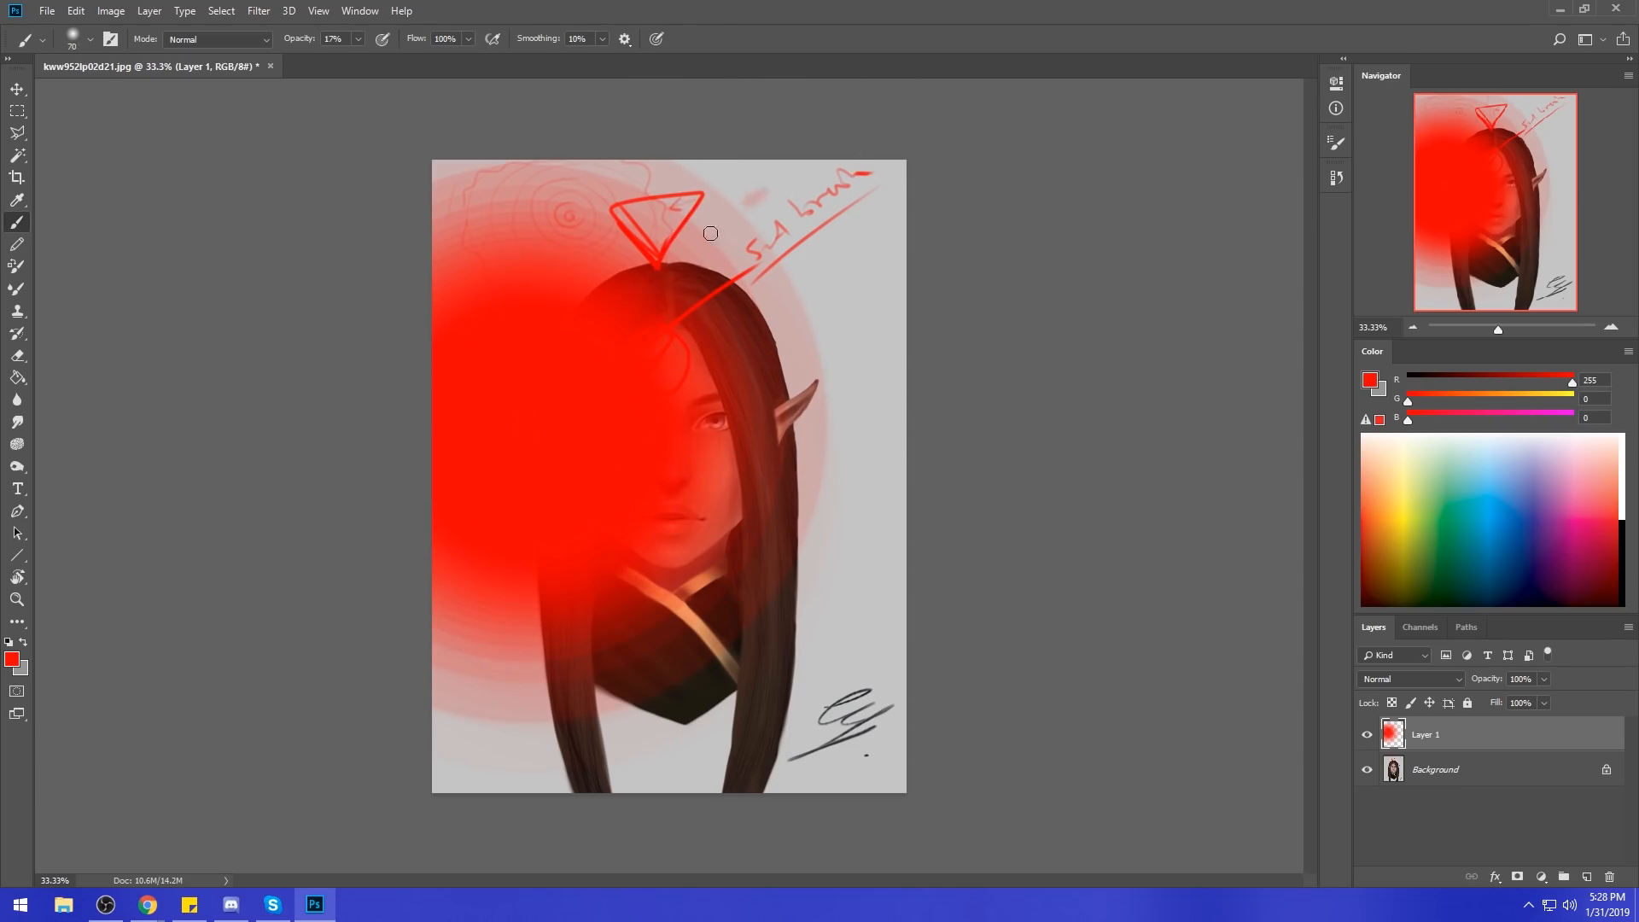
pyautogui.moveTo(670, 269)
pyautogui.mouseDown()
pyautogui.moveTo(780, 173)
pyautogui.moveTo(685, 258)
pyautogui.moveTo(786, 209)
pyautogui.mouseUp()
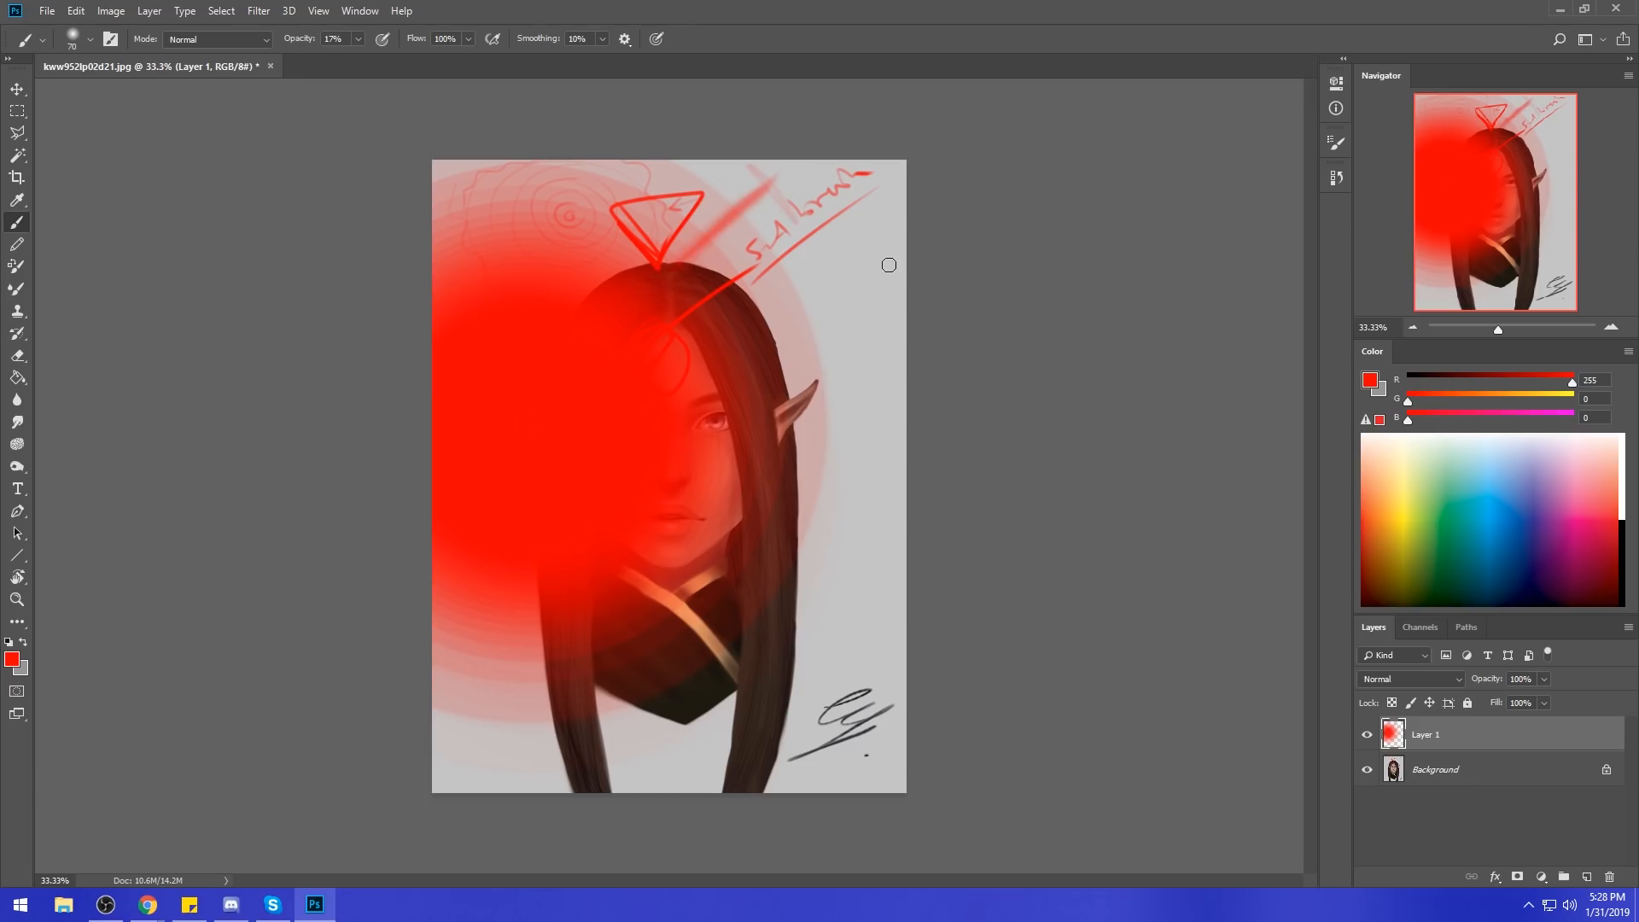
# Paint a small soft-shaded red sphere beside the "soft brush" note, and delete Layer 1.
pyautogui.moveTo(904, 226)
pyautogui.mouseDown()
pyautogui.moveTo(787, 216)
pyautogui.moveTo(870, 214)
pyautogui.mouseUp()
pyautogui.moveTo(823, 241)
pyautogui.mouseDown()
pyautogui.moveTo(862, 308)
pyautogui.moveTo(899, 305)
pyautogui.mouseUp()
pyautogui.moveTo(826, 246)
pyautogui.mouseDown()
pyautogui.moveTo(864, 299)
pyautogui.moveTo(894, 280)
pyautogui.mouseUp()
pyautogui.moveTo(827, 233)
pyautogui.mouseDown()
pyautogui.moveTo(885, 313)
pyautogui.moveTo(812, 248)
pyautogui.moveTo(847, 300)
pyautogui.moveTo(847, 262)
pyautogui.mouseUp()
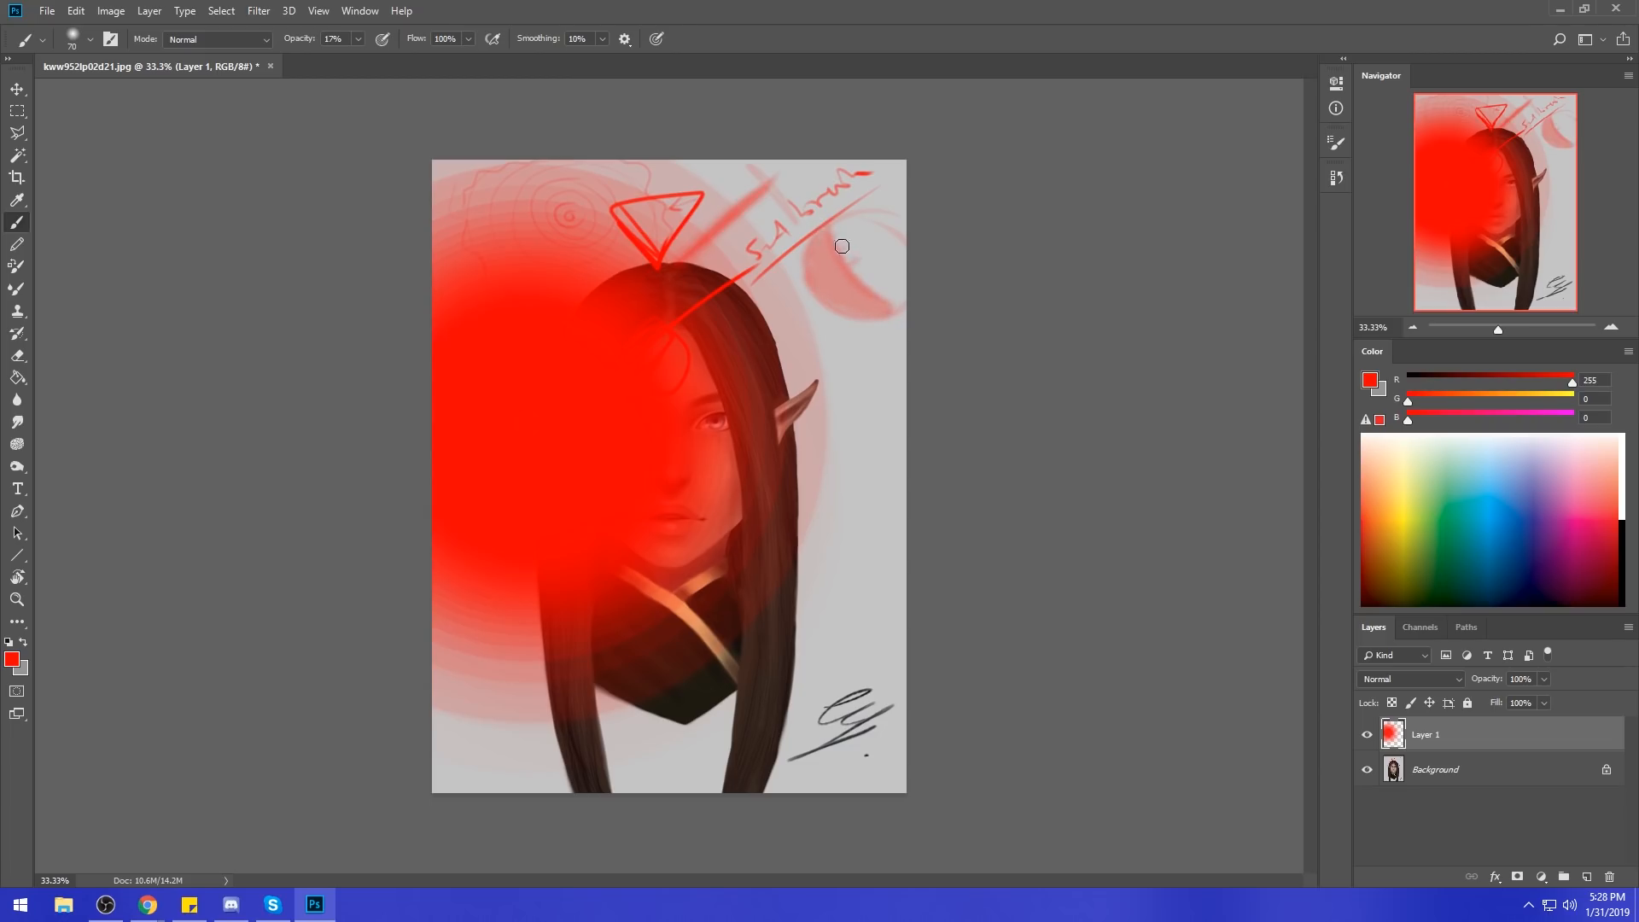
pyautogui.moveTo(875, 282)
pyautogui.mouseDown()
pyautogui.moveTo(894, 309)
pyautogui.moveTo(828, 234)
pyautogui.mouseUp()
pyautogui.moveTo(828, 234)
pyautogui.mouseDown()
pyautogui.moveTo(882, 303)
pyautogui.moveTo(823, 242)
pyautogui.moveTo(866, 300)
pyautogui.moveTo(824, 239)
pyautogui.moveTo(901, 315)
pyautogui.moveTo(834, 274)
pyautogui.mouseUp()
pyautogui.moveTo(1513, 721)
pyautogui.mouseDown()
pyautogui.moveTo(1593, 811)
pyautogui.moveTo(1610, 877)
pyautogui.mouseUp()
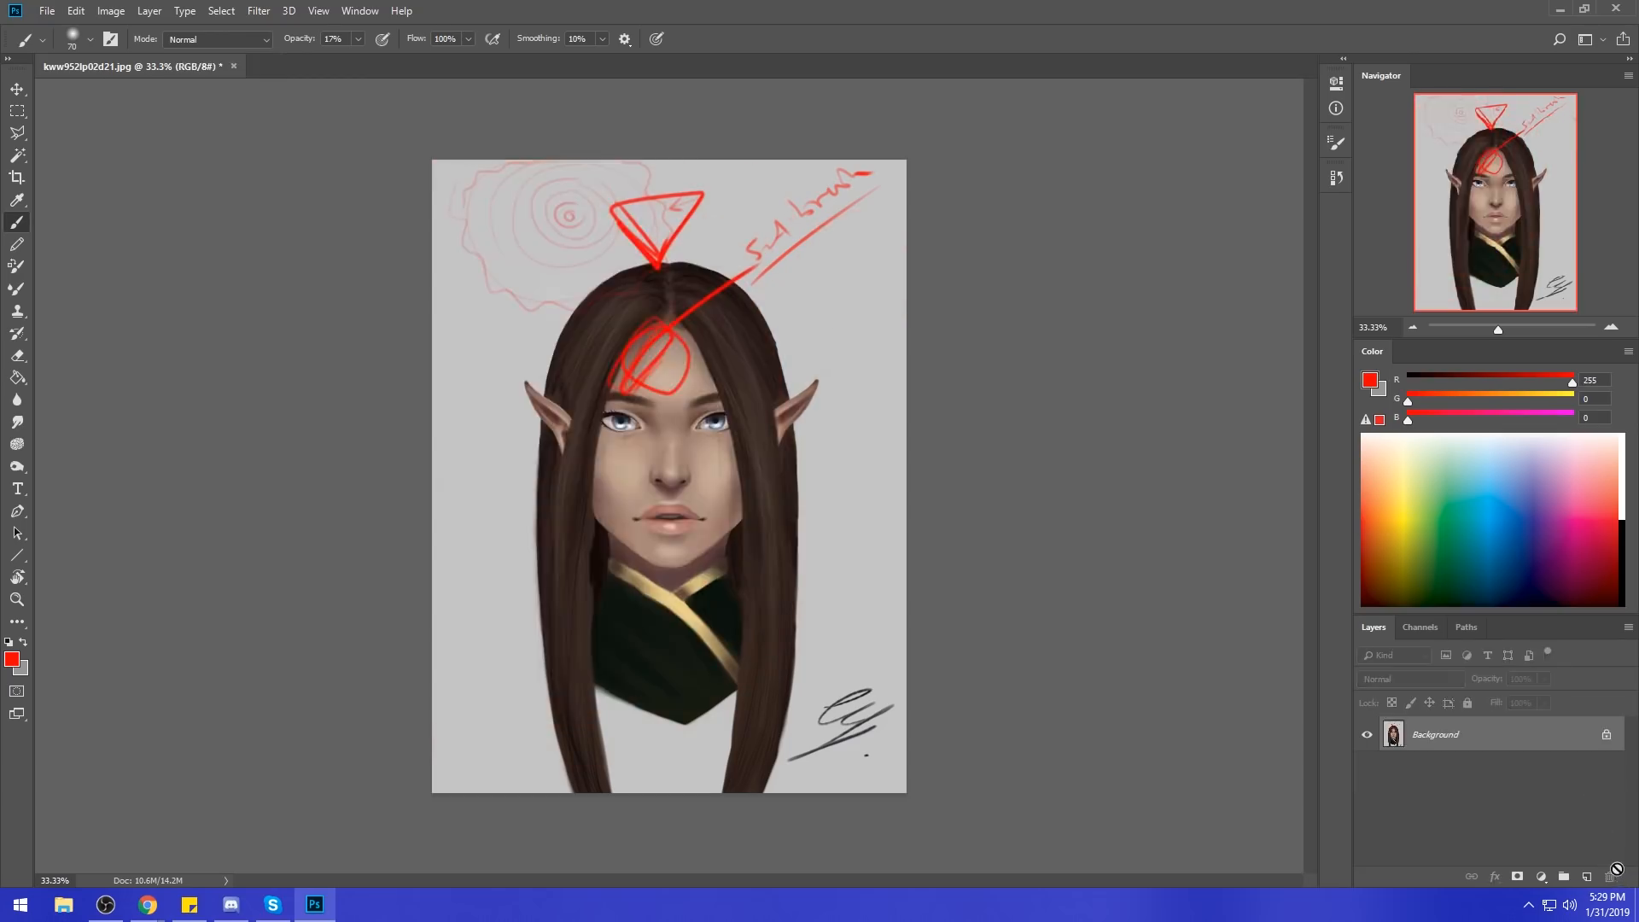
# Revert the portrait to its original snapshot from the document history, removing all red annotations.
pyautogui.click(1335, 177)
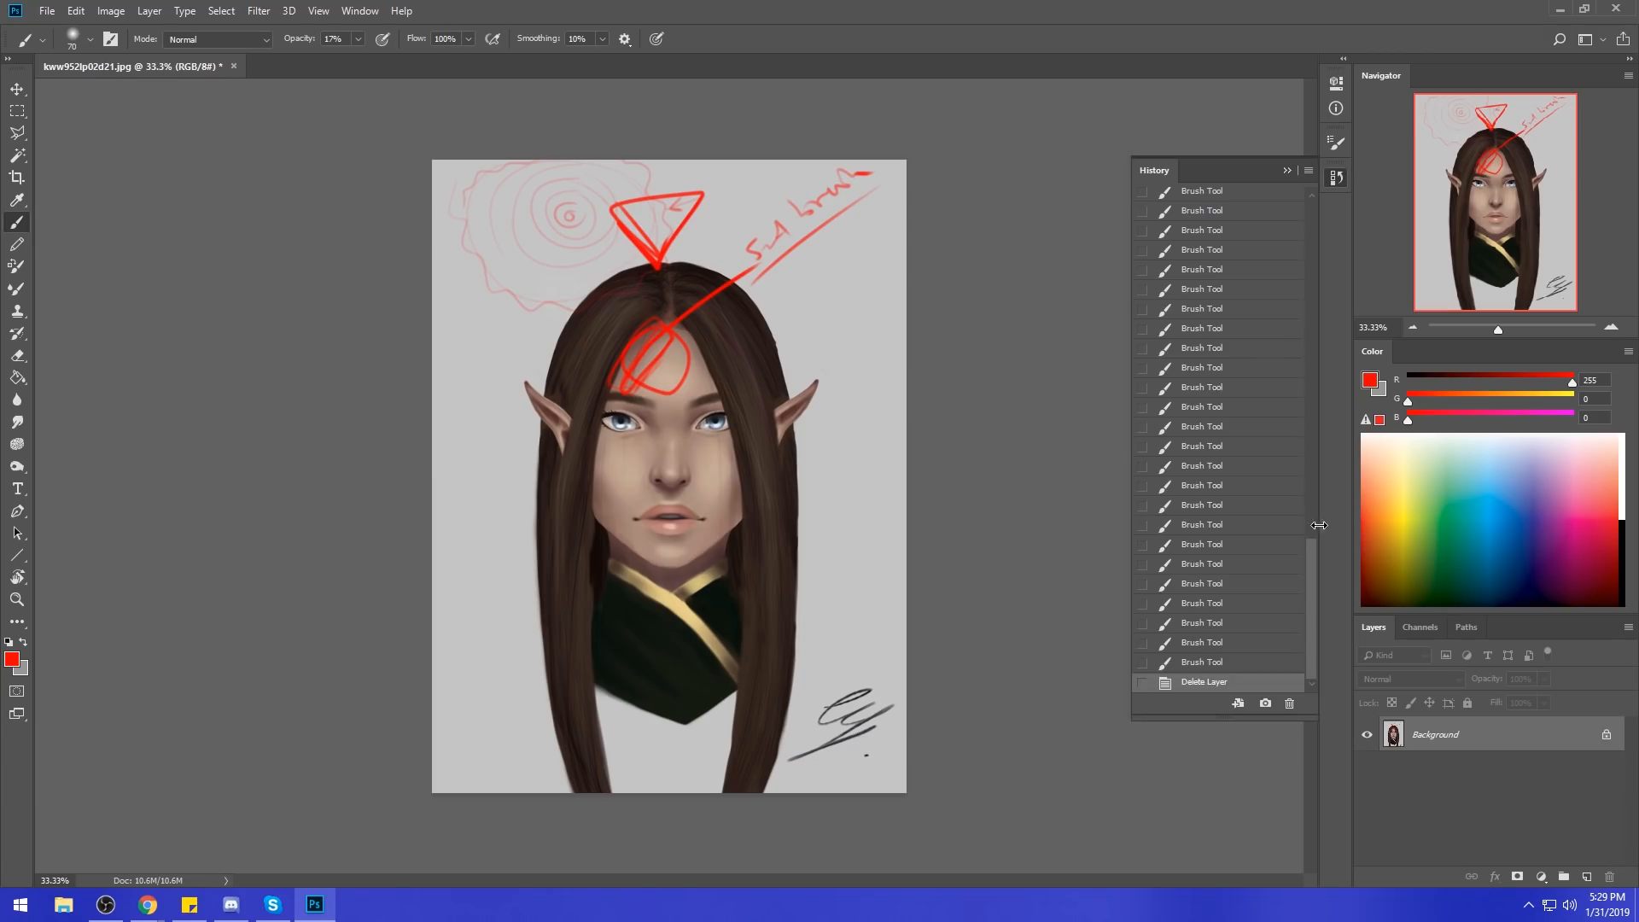
pyautogui.moveTo(1314, 571); pyautogui.dragTo(1328, 405)
pyautogui.click(1266, 346)
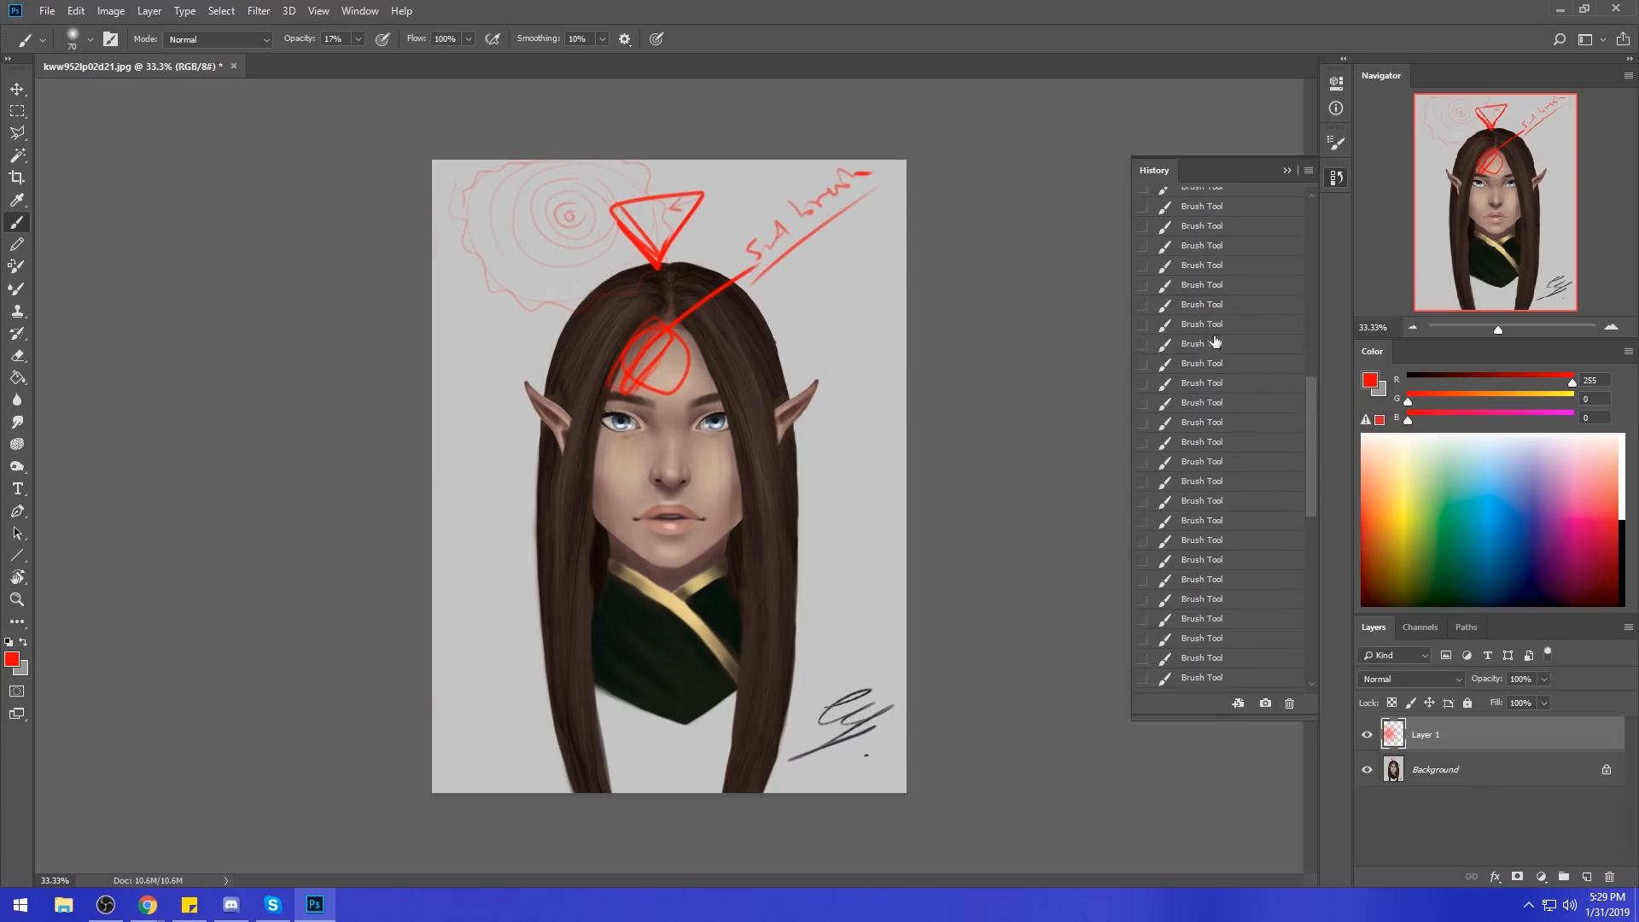
pyautogui.scroll(2, 1236, 222)
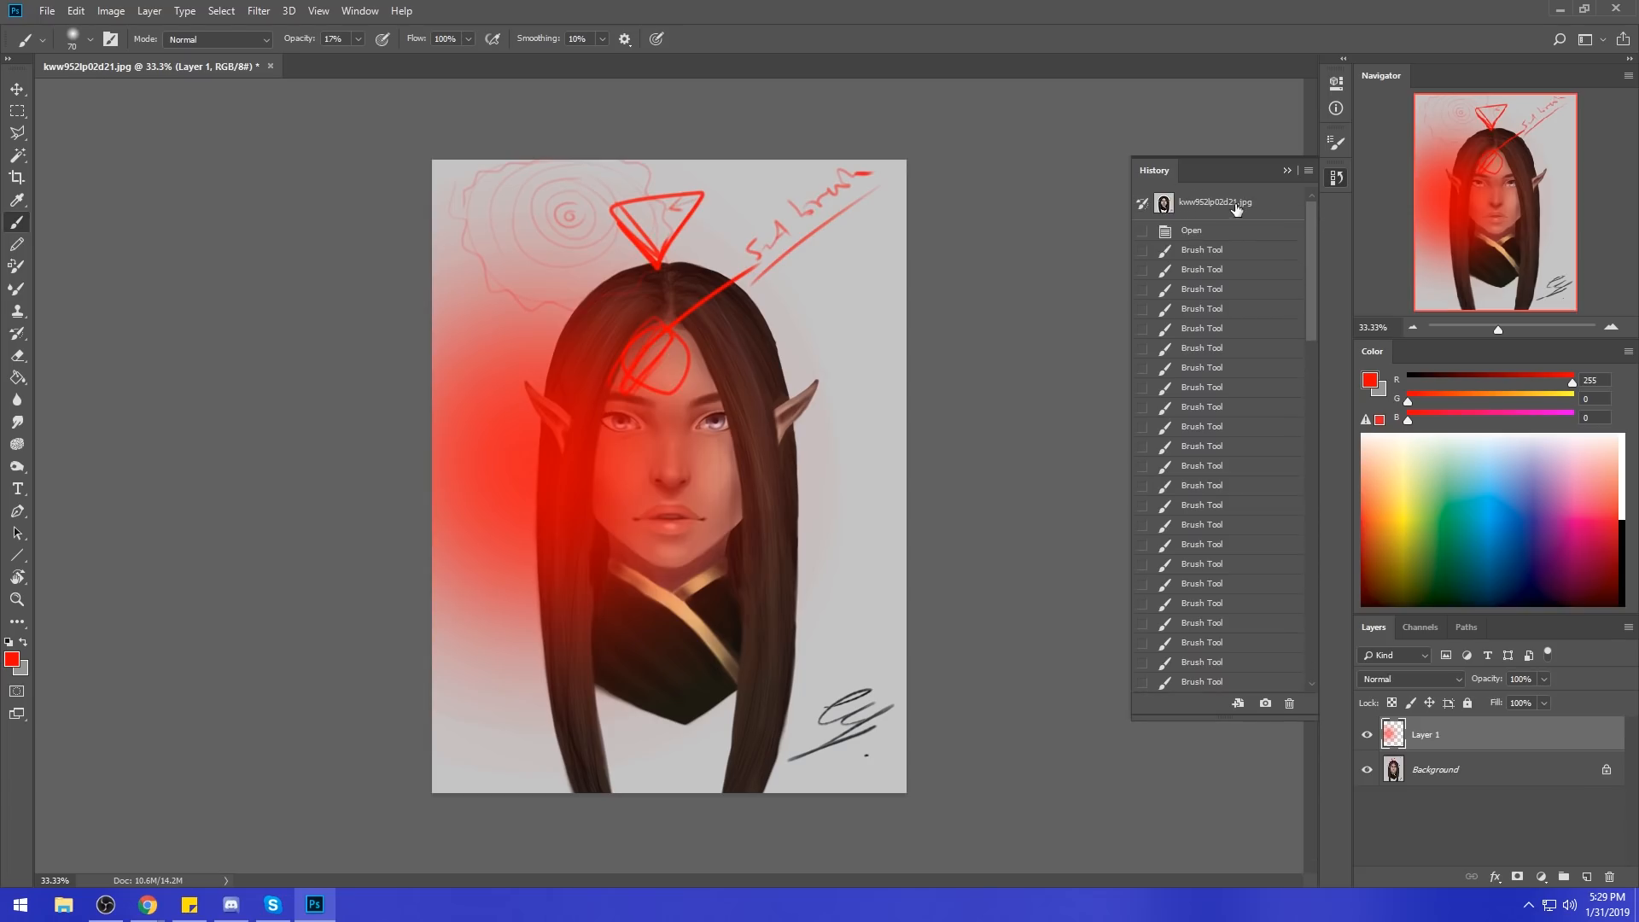
pyautogui.click(1237, 210)
pyautogui.click(1287, 170)
# Select the 80 px dry-oil brush preset for the Brush tool and enlarge it to 200 px.
pyautogui.rightClick(780, 260)
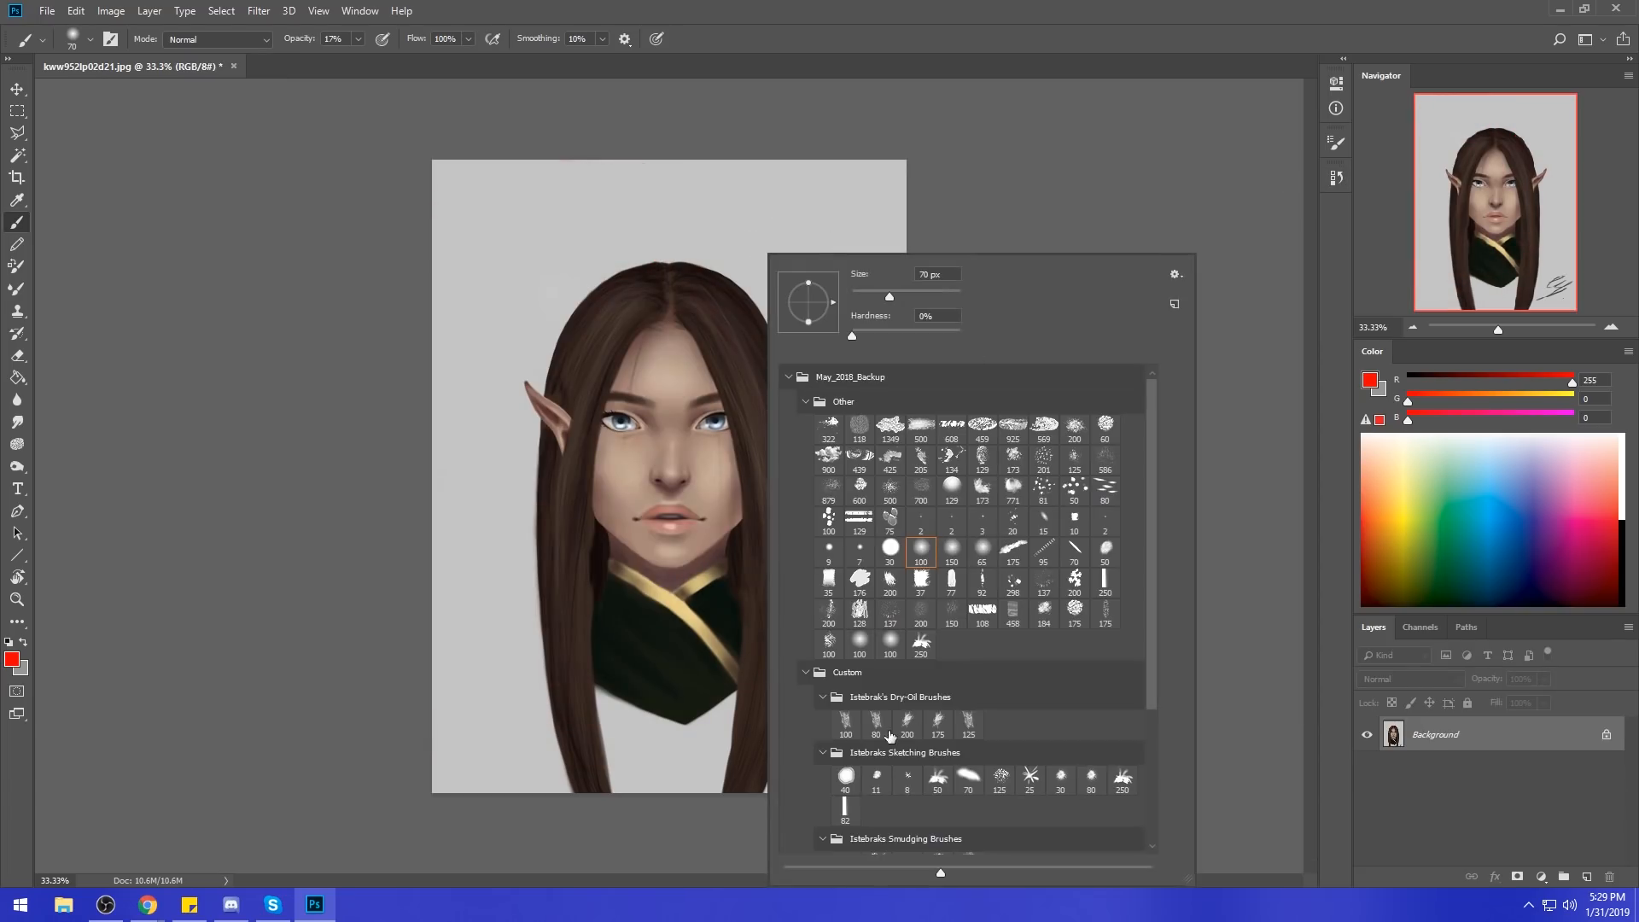
pyautogui.doubleClick(920, 552)
pyautogui.press(']')
pyautogui.press(']')
pyautogui.press(']')
pyautogui.press(']')
pyautogui.press(']')
pyautogui.press(']')
# Paint a thick red diagonal stroke above the left side of the head at 100% opacity, and smudge its lower edge soft.
pyautogui.moveTo(614, 190); pyautogui.dragTo(448, 299)
pyautogui.click(359, 39)
pyautogui.moveTo(355, 57); pyautogui.dragTo(457, 57)
pyautogui.moveTo(632, 191); pyautogui.dragTo(446, 295)
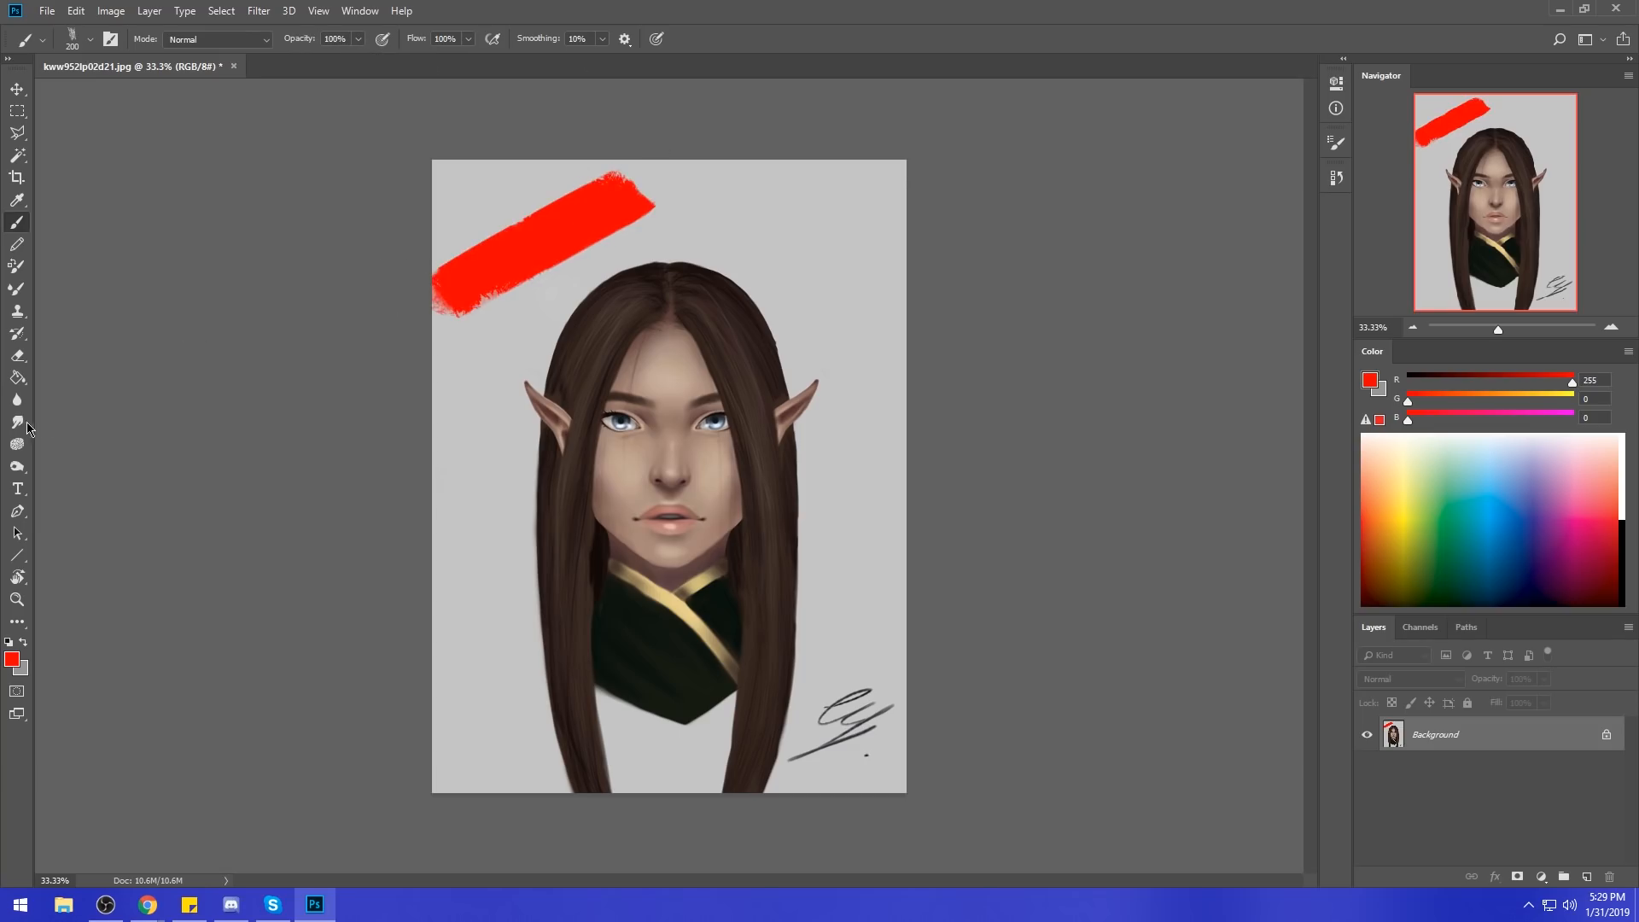
pyautogui.press('r')
pyautogui.moveTo(631, 219)
pyautogui.mouseDown()
pyautogui.moveTo(459, 315)
pyautogui.moveTo(613, 244)
pyautogui.moveTo(531, 282)
pyautogui.mouseUp()
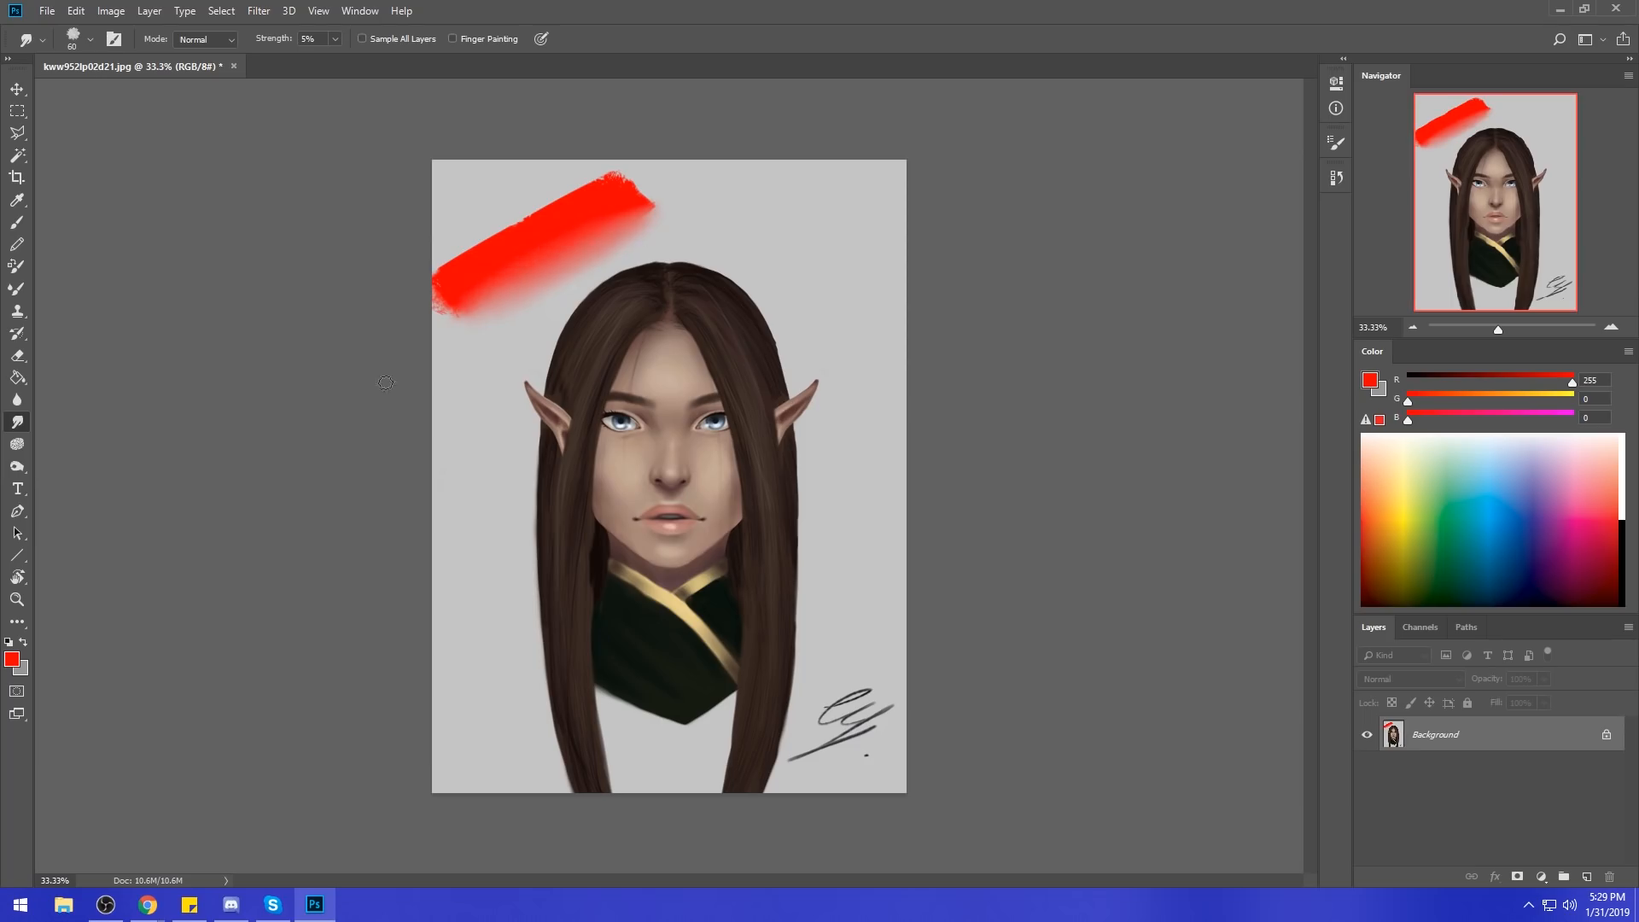
# Set the Smudge tool to the soft round brush at 100% strength and enlarge it to 700 px.
pyautogui.rightClick(683, 238)
pyautogui.click(856, 505)
pyautogui.click(1117, 201)
pyautogui.press(']')
pyautogui.press(']')
pyautogui.press(']')
pyautogui.press(']')
pyautogui.moveTo(336, 41); pyautogui.dragTo(445, 56)
pyautogui.press(']')
pyautogui.press(']')
pyautogui.press(']')
pyautogui.press(']')
pyautogui.press(']')
pyautogui.press(']')
pyautogui.press(']')
pyautogui.press('[')
# Try to push in the hair outline at the top right of the head with 700 px and 500 px soft smudges, and undo the distortion.
pyautogui.moveTo(861, 214)
pyautogui.mouseDown()
pyautogui.moveTo(735, 278)
pyautogui.moveTo(662, 214)
pyautogui.moveTo(818, 180)
pyautogui.mouseUp()
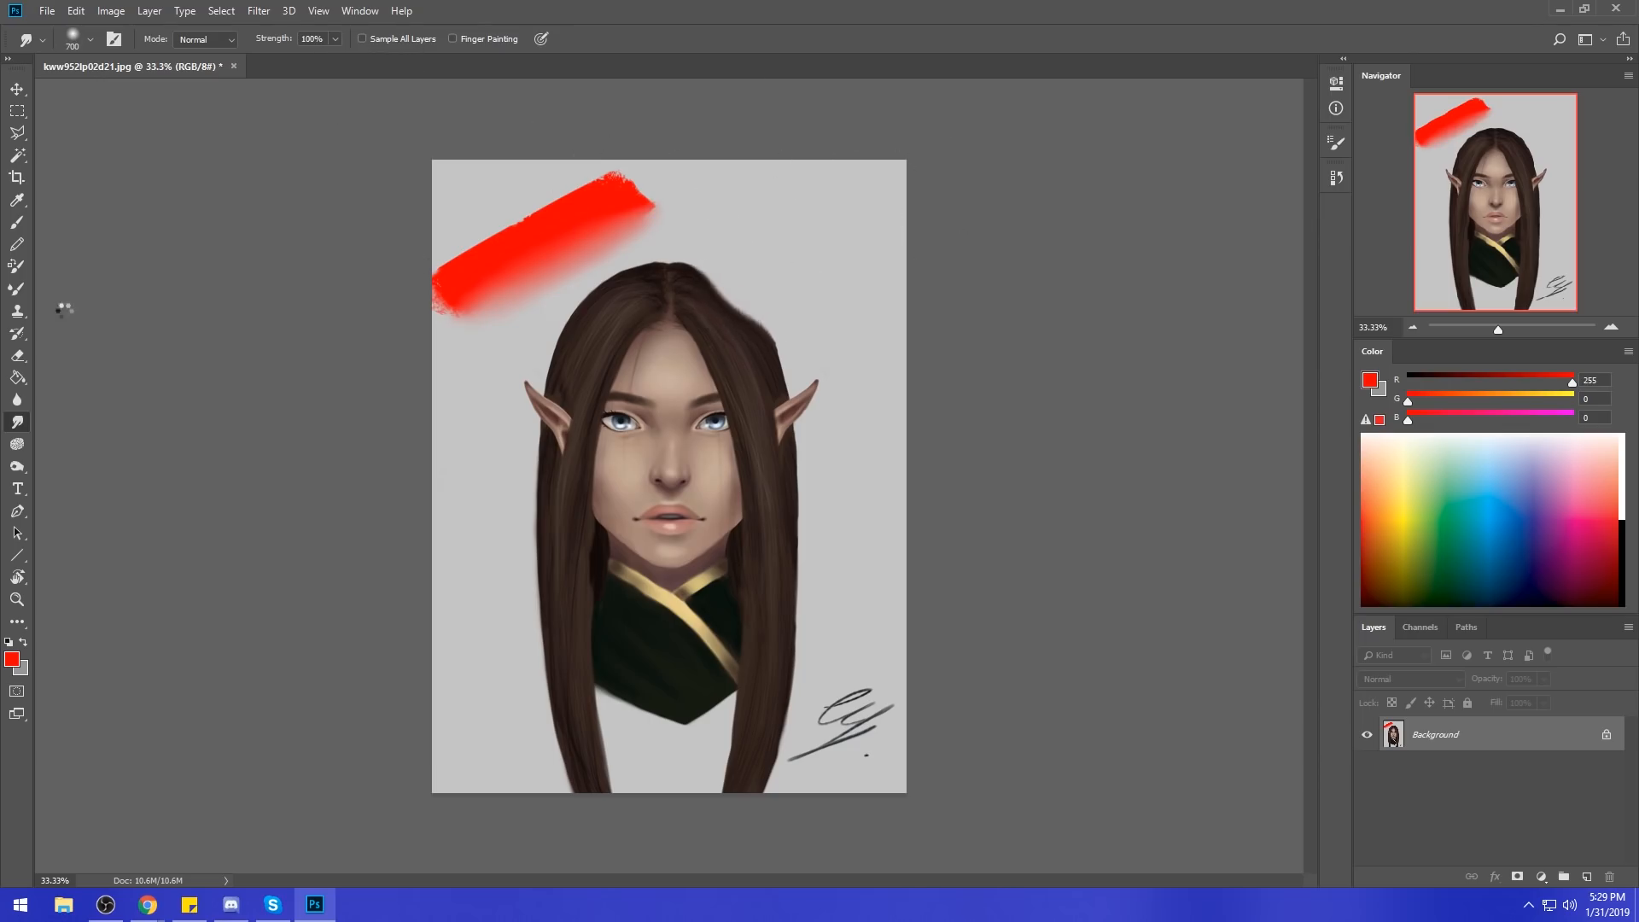
pyautogui.press('[')
pyautogui.press('[')
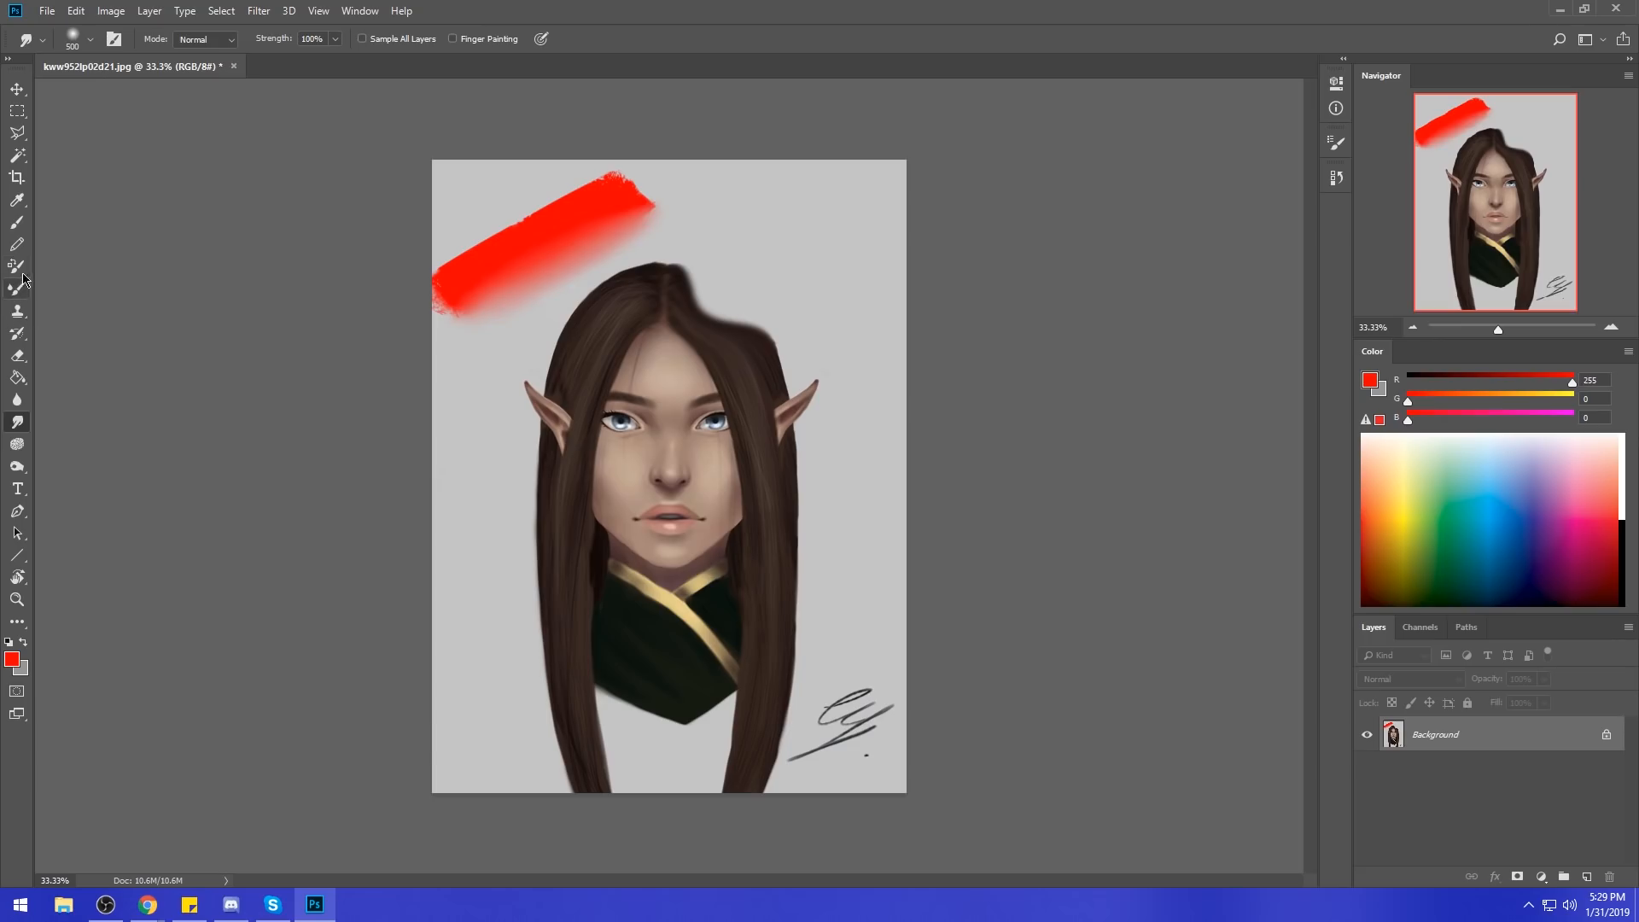
pyautogui.hotkey('ctrl', 'z')
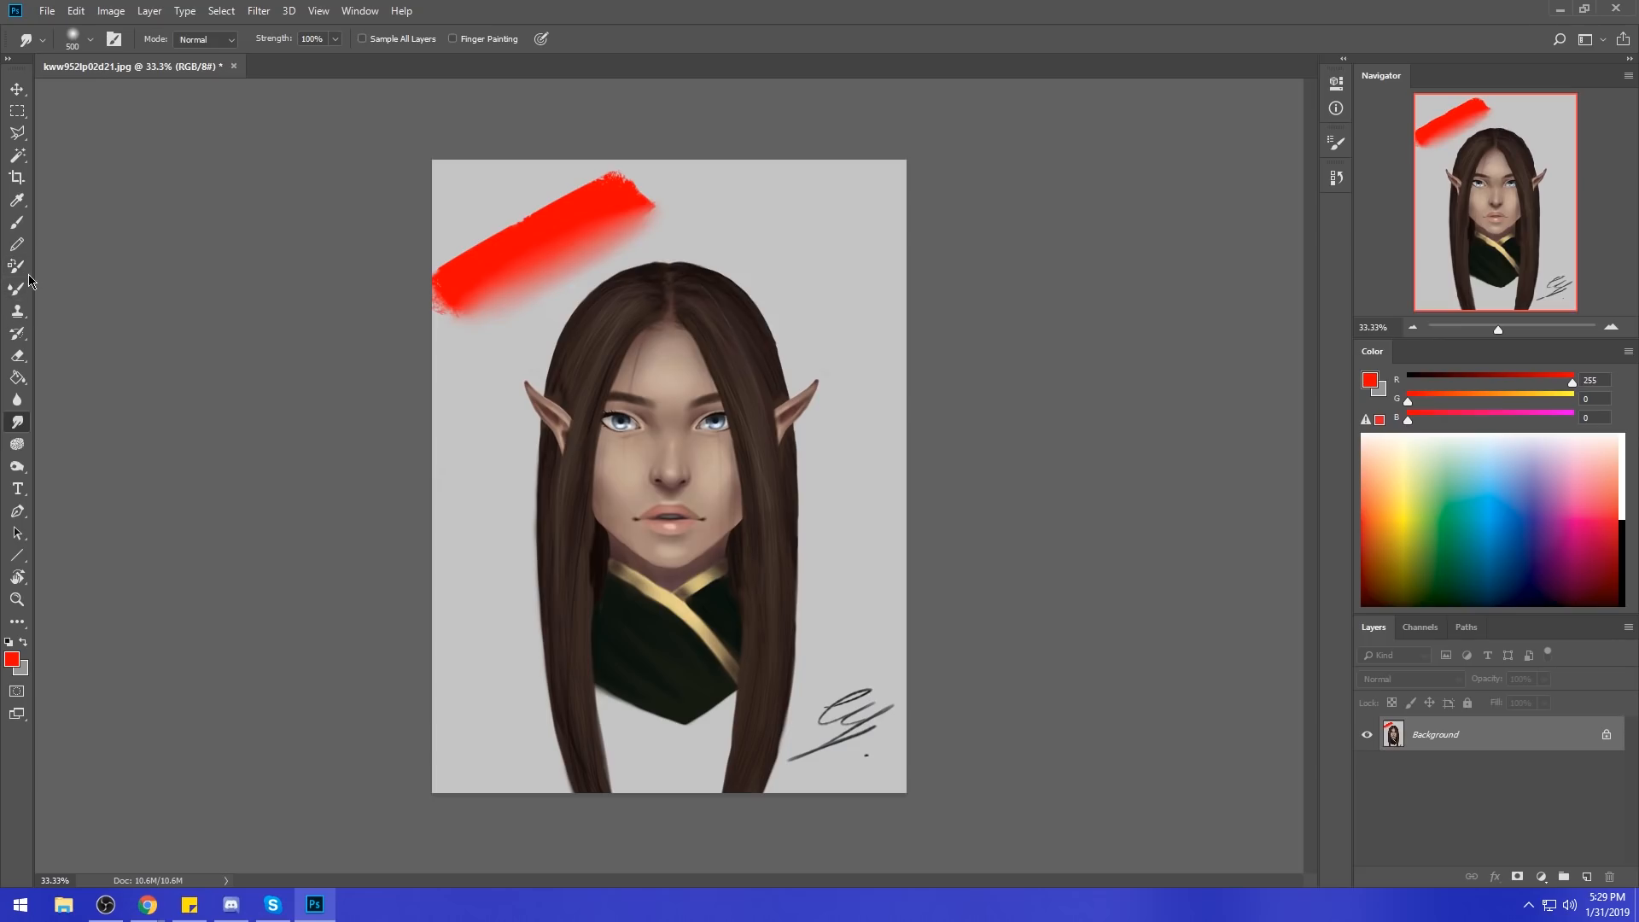
# Switch the Brush to the 100 px soft round preset, enlarge it, and paint a soft red diagonal stroke across the right side of the hair.
pyautogui.click(18, 223)
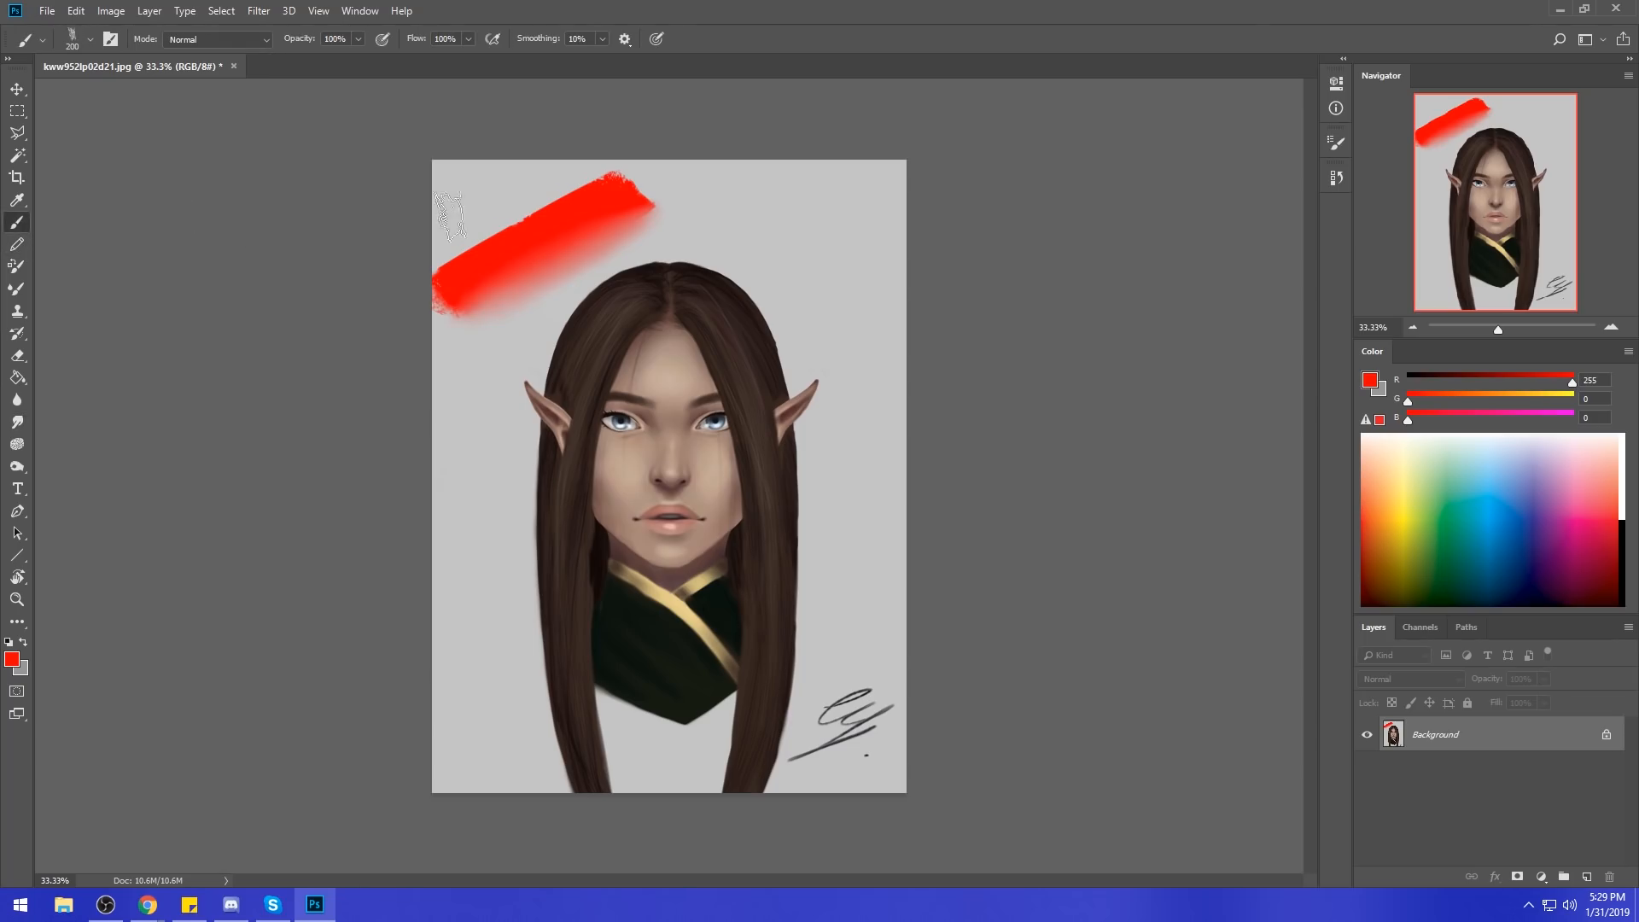
pyautogui.rightClick(531, 237)
pyautogui.doubleClick(682, 522)
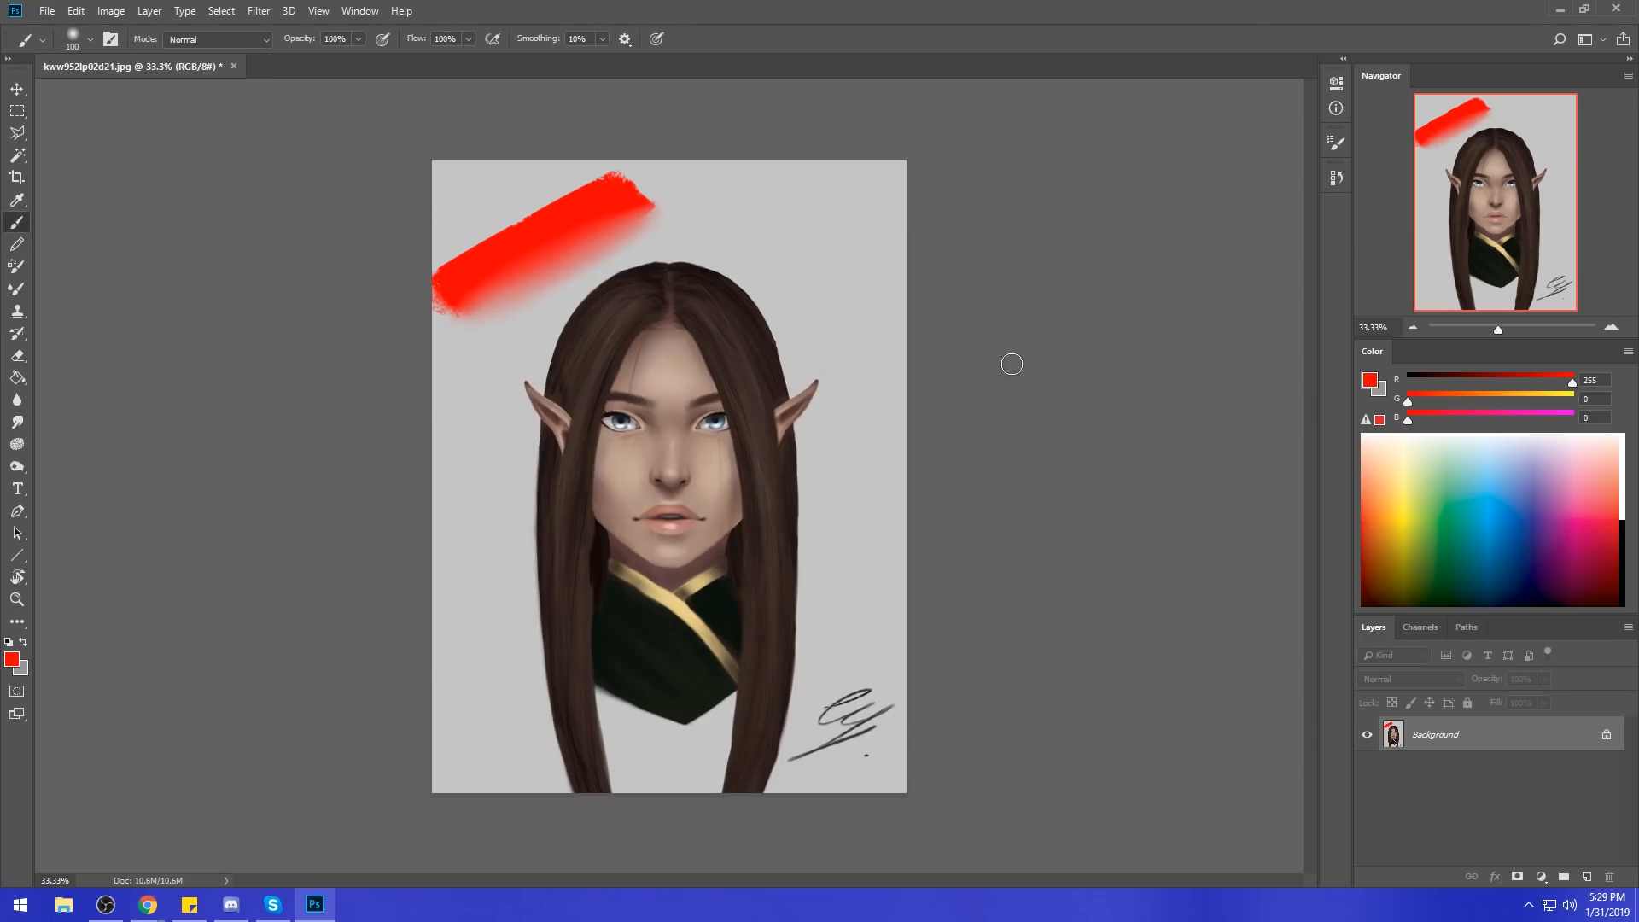
pyautogui.click(849, 207)
pyautogui.press(']')
pyautogui.press(']')
pyautogui.press(']')
pyautogui.press(']')
pyautogui.press(']')
pyautogui.moveTo(848, 205)
pyautogui.mouseDown()
pyautogui.moveTo(683, 290)
pyautogui.moveTo(853, 205)
pyautogui.moveTo(682, 333)
pyautogui.moveTo(649, 342)
pyautogui.moveTo(811, 239)
pyautogui.moveTo(630, 344)
pyautogui.mouseUp()
pyautogui.press('[')
pyautogui.press('[')
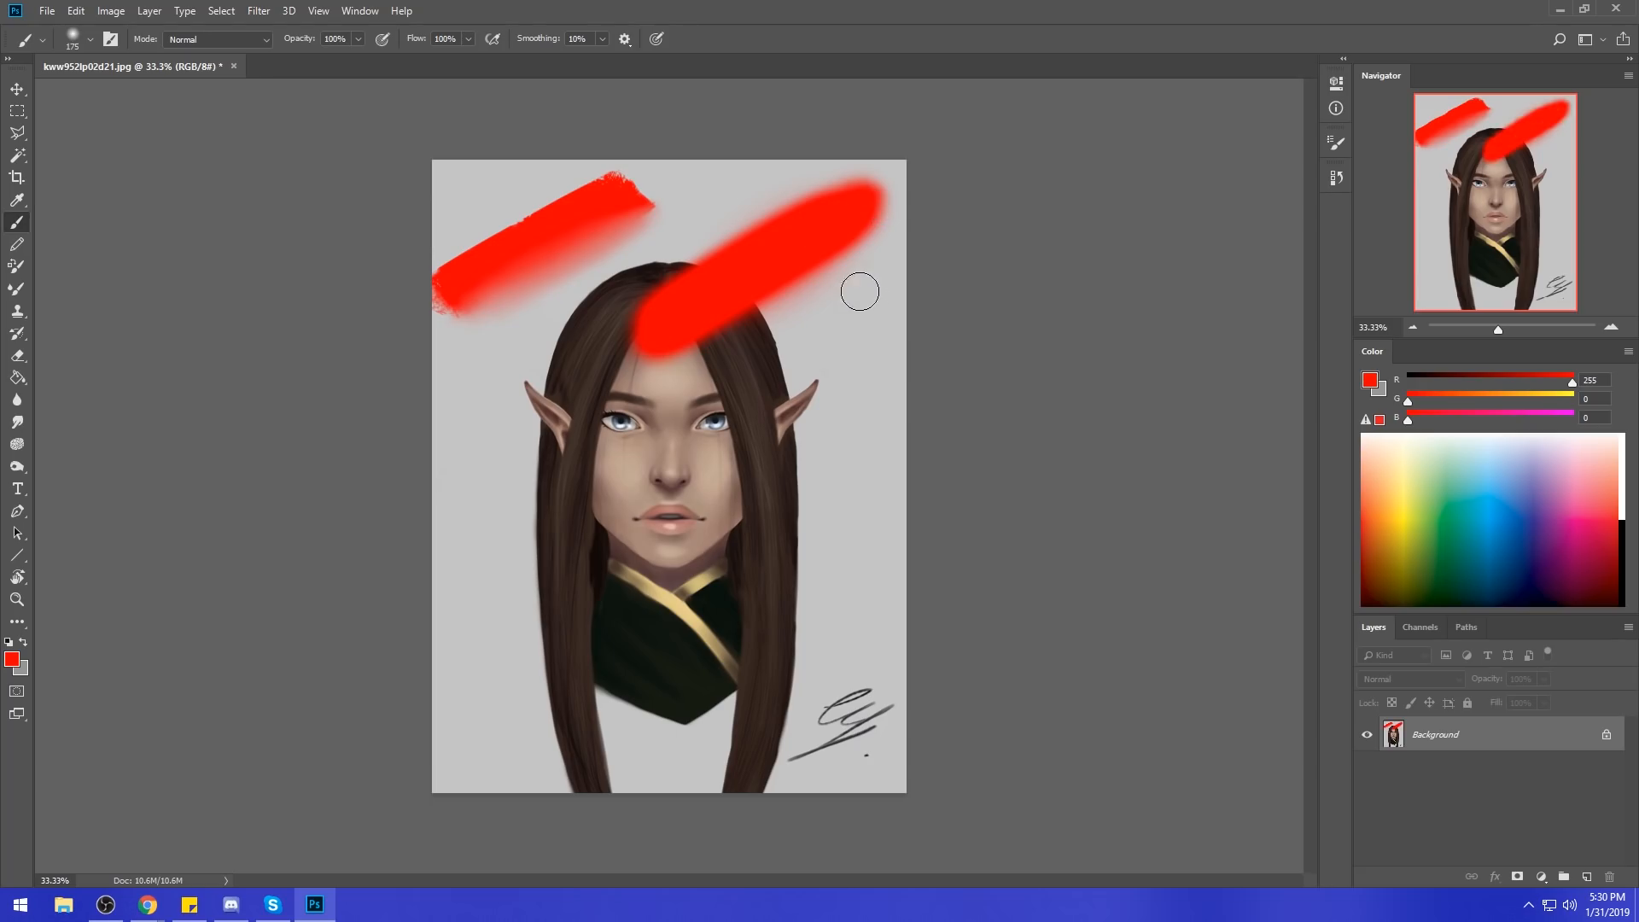
# Switch the Smudge tool to the 70 px smudging brush preset and smudge the lower edge of the soft red stroke.
pyautogui.click(17, 421)
pyautogui.rightClick(711, 282)
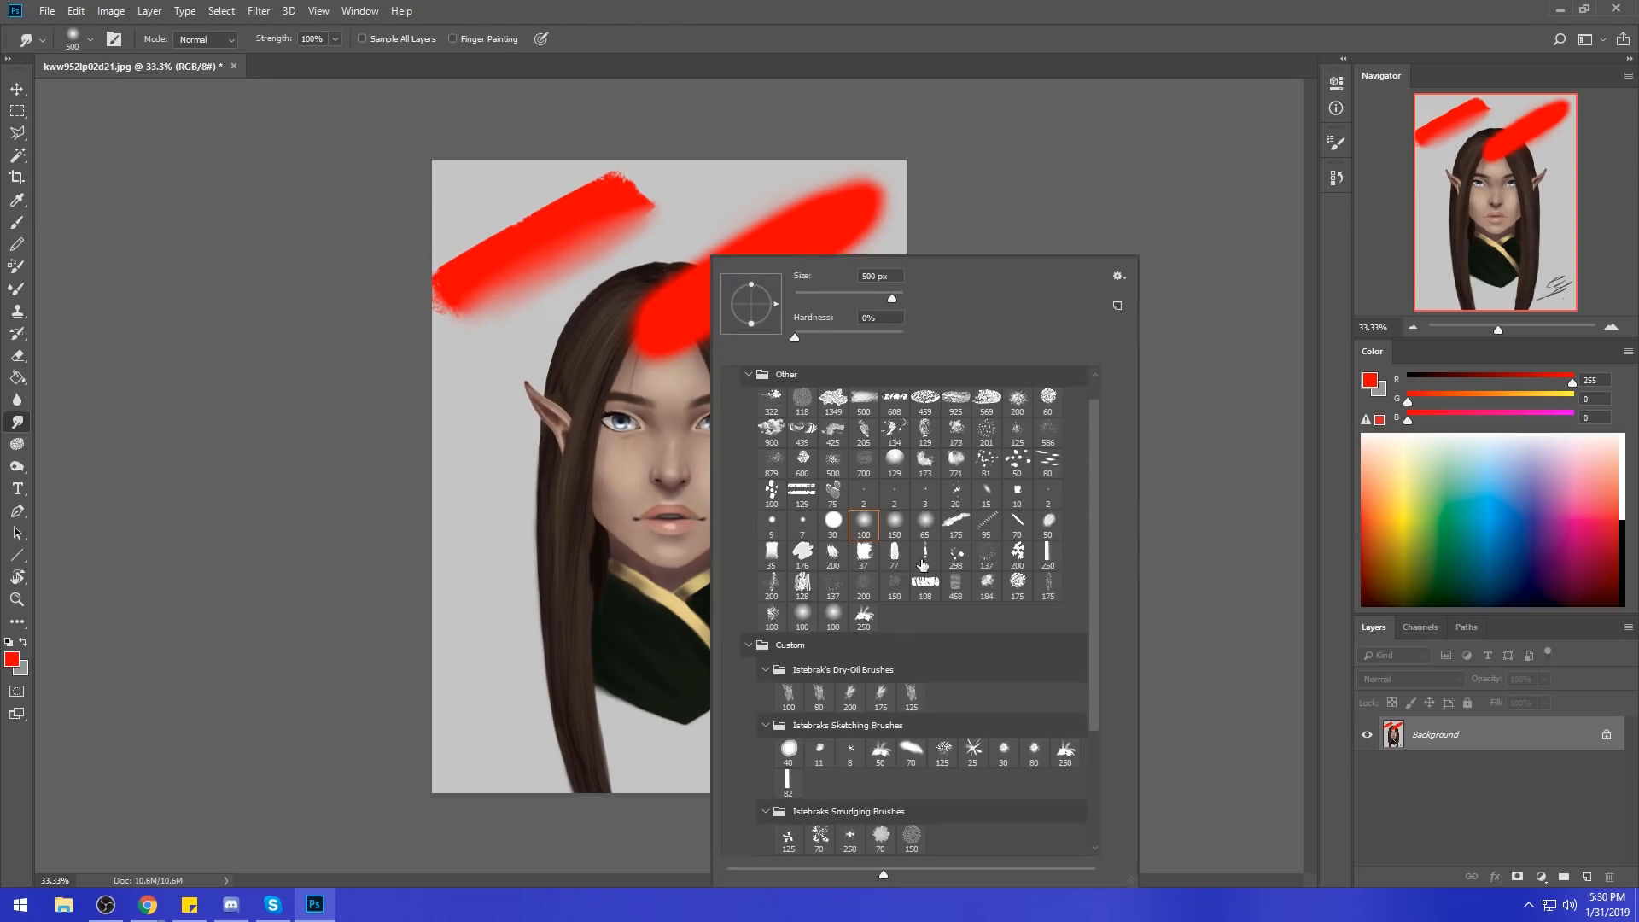
pyautogui.click(1002, 751)
pyautogui.doubleClick(880, 835)
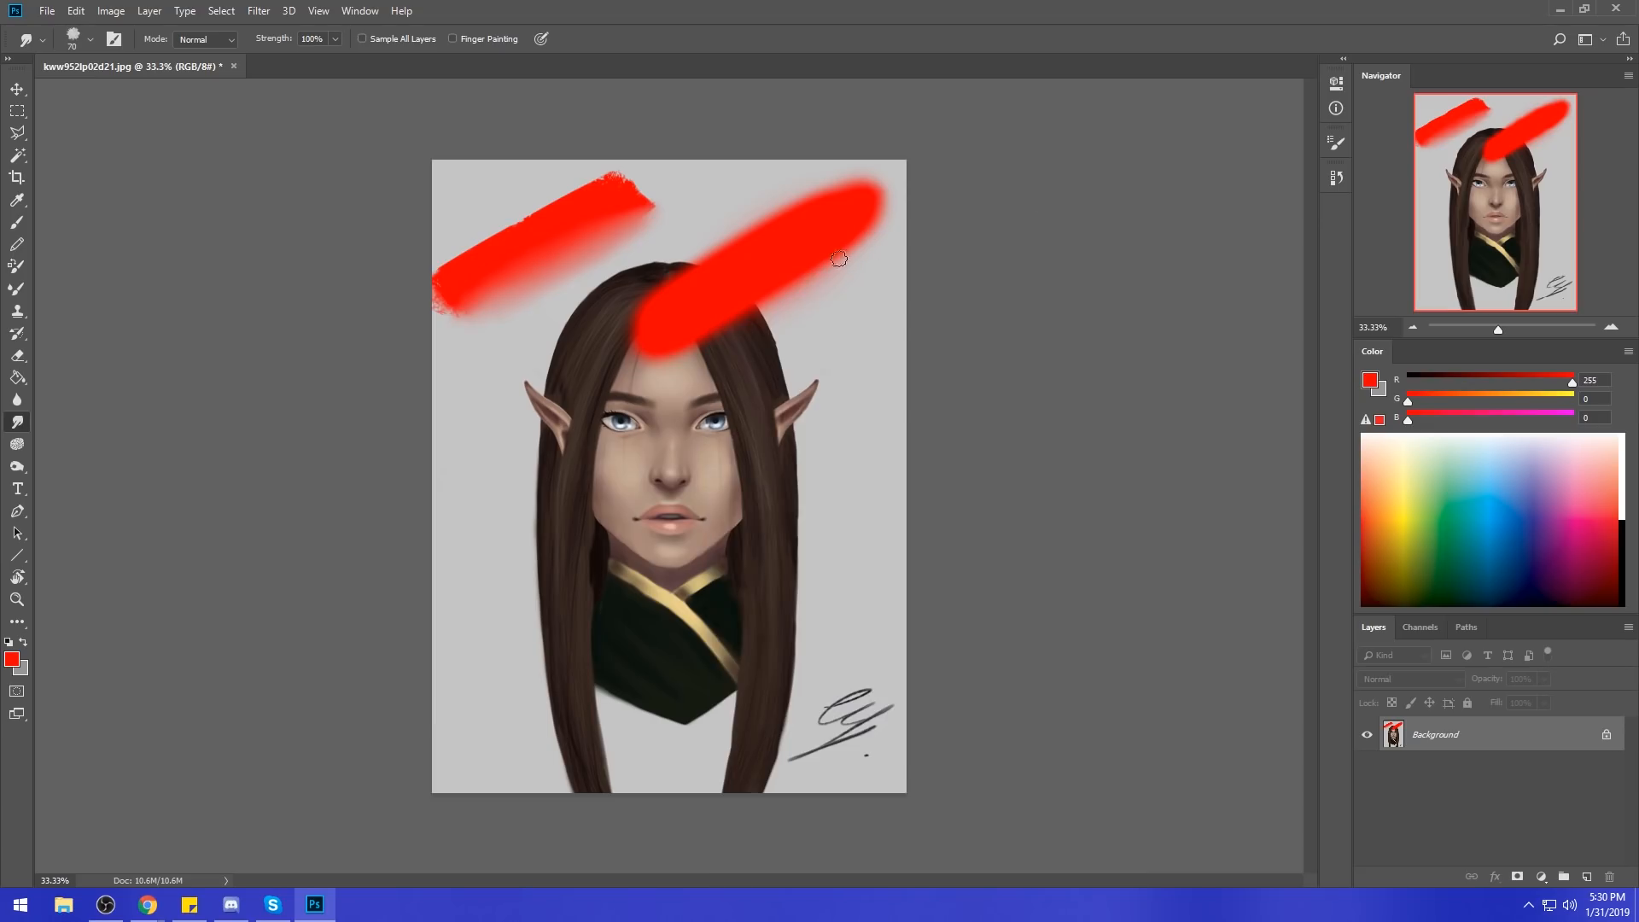
pyautogui.moveTo(849, 252); pyautogui.dragTo(718, 341)
# Set the smudge strength to 9%, undo the previous smudge, and gently blend the lower edge of the soft red stroke again.
pyautogui.click(333, 40)
pyautogui.click(266, 60)
pyautogui.click(717, 154)
pyautogui.hotkey('ctrl', 'z')
pyautogui.moveTo(862, 239); pyautogui.dragTo(749, 320)
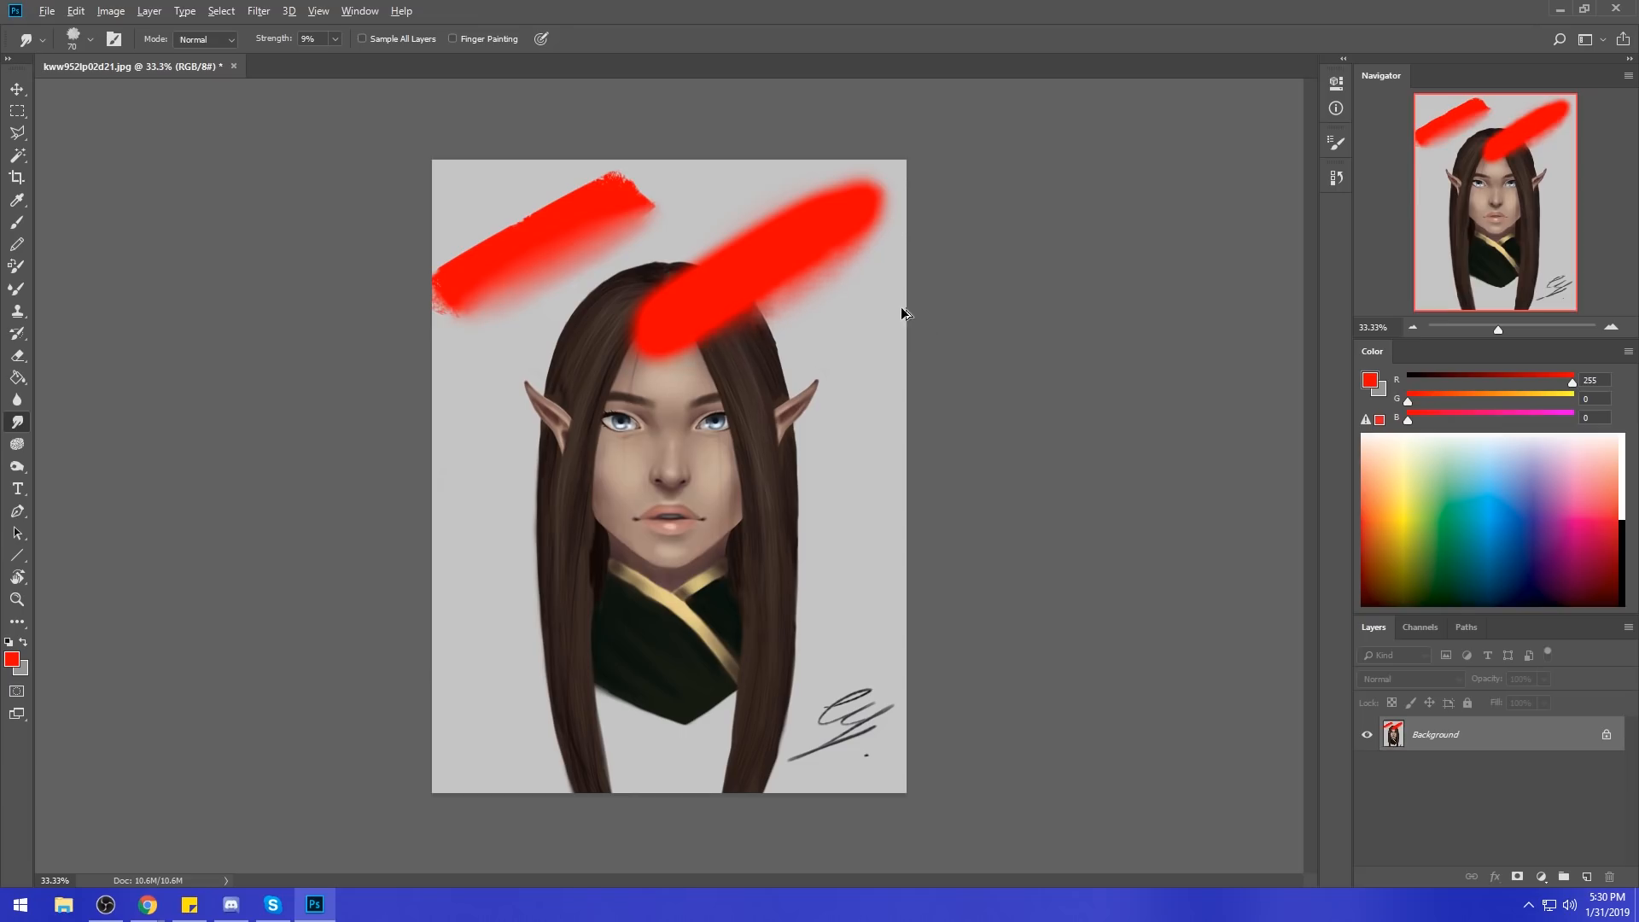
# Switch the Brush to the 80 px dry-oil preset and blend the soft red stroke's edge into the background with sampled colours.
pyautogui.press('alt')
pyautogui.press('b')
pyautogui.keyDown('alt'); pyautogui.click(811, 279); pyautogui.keyUp('alt')
pyautogui.rightClick(816, 274)
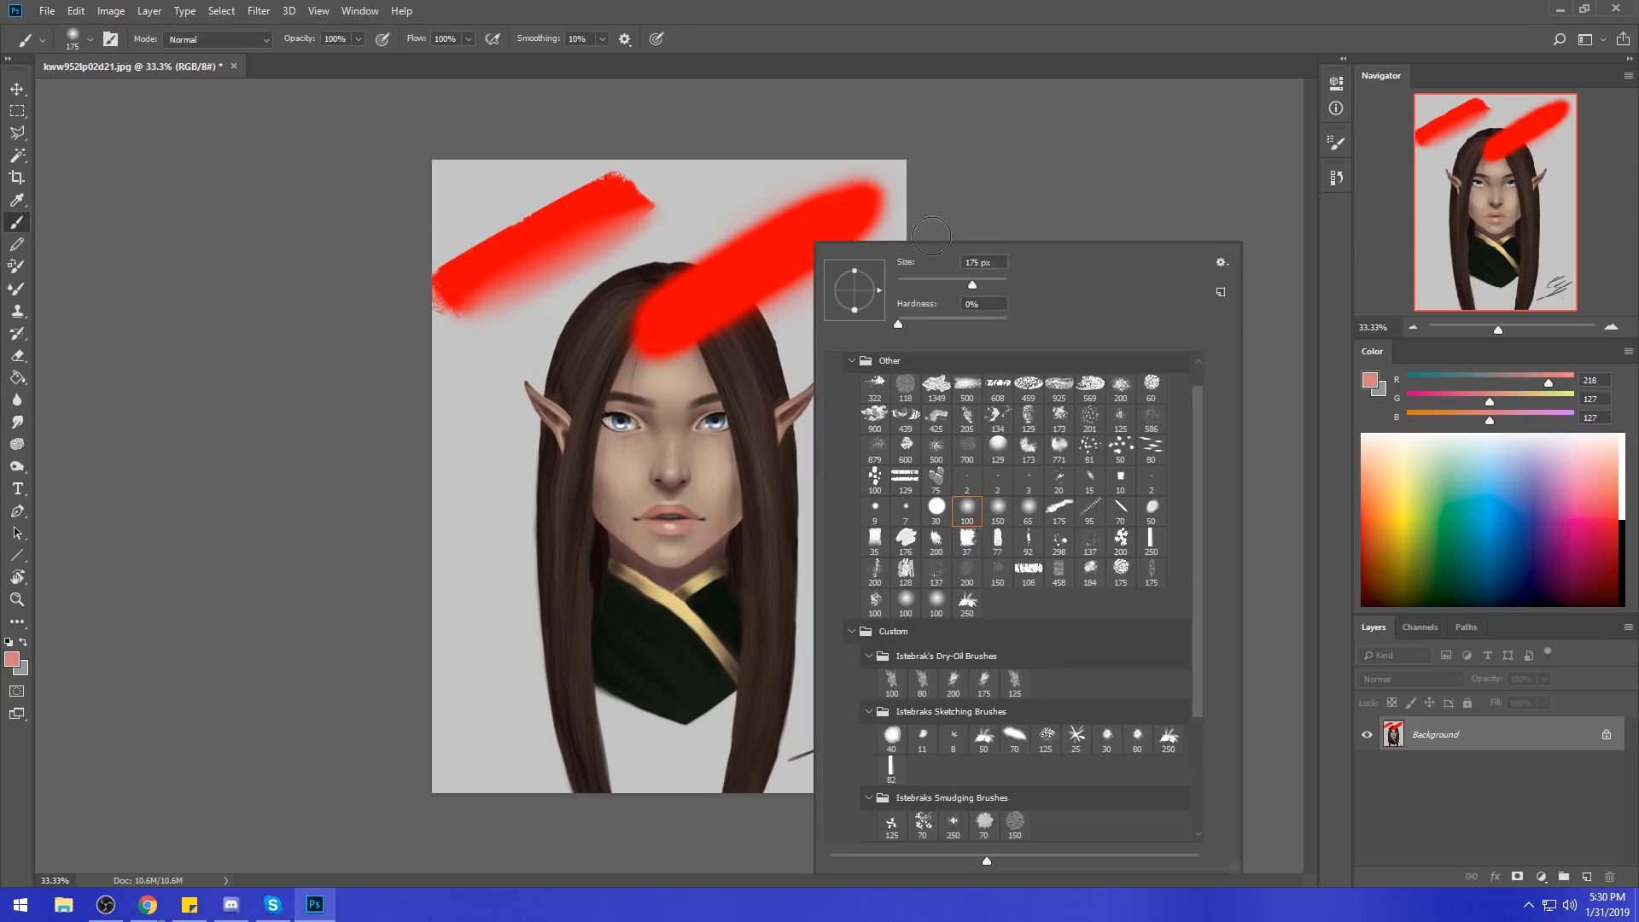
pyautogui.click(967, 511)
pyautogui.click(1073, 128)
pyautogui.keyDown('alt'); pyautogui.click(899, 277); pyautogui.keyUp('alt')
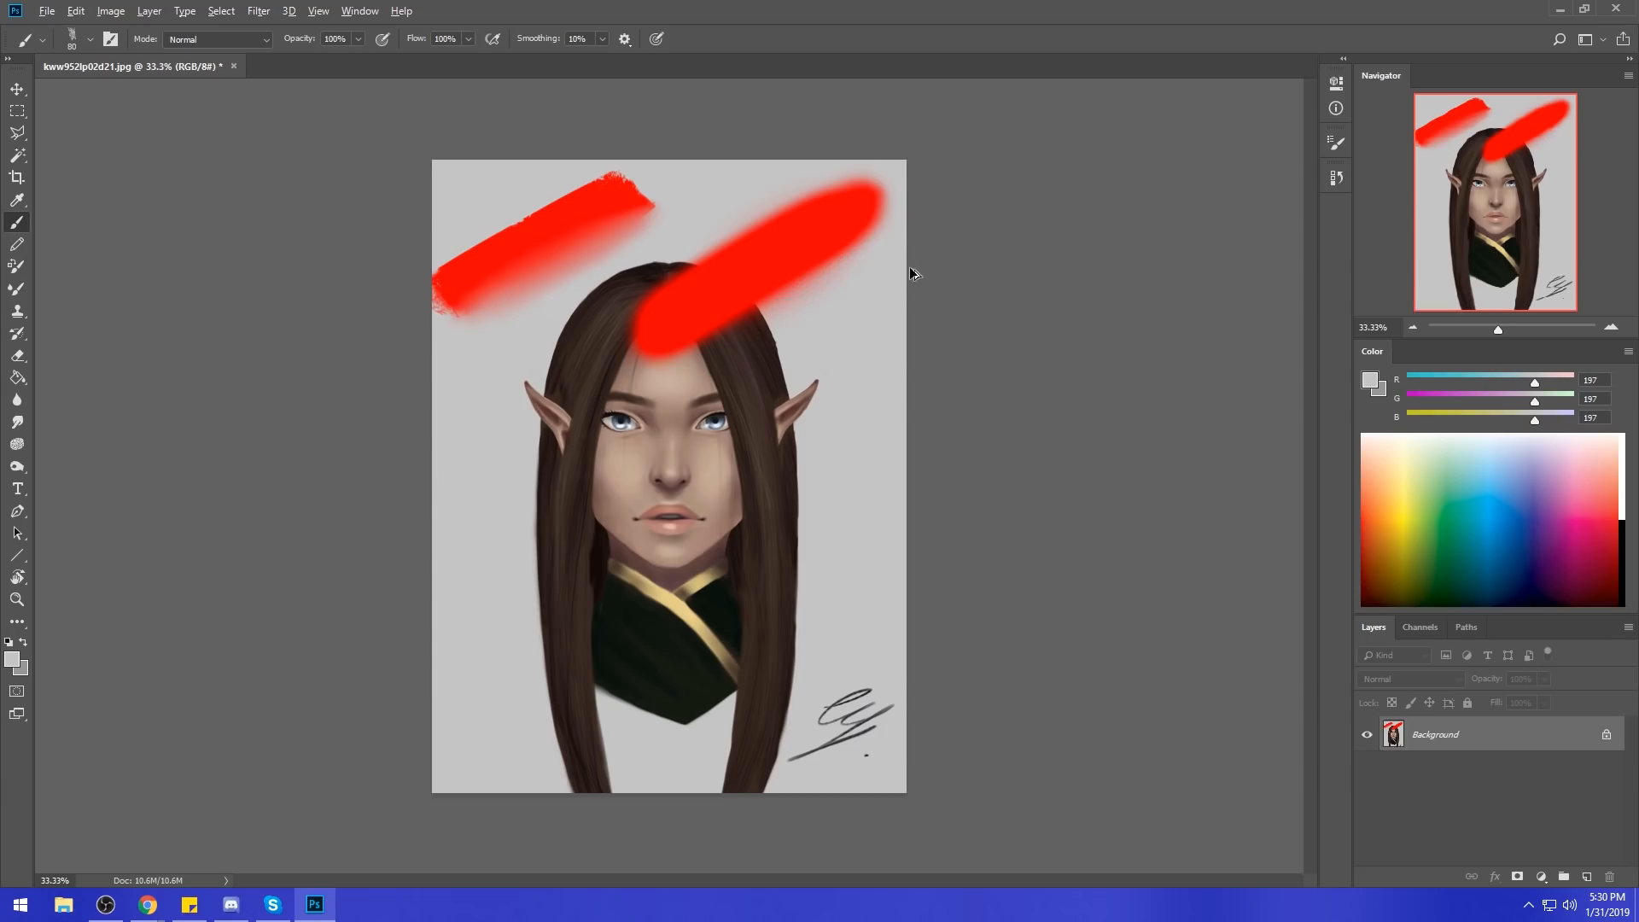
pyautogui.keyDown('alt'); pyautogui.click(861, 243); pyautogui.keyUp('alt')
pyautogui.moveTo(861, 243)
pyautogui.mouseDown()
pyautogui.moveTo(827, 264)
pyautogui.moveTo(887, 272)
pyautogui.mouseUp()
# Undo the red strokes and their blending so the portrait is clean again.
pyautogui.hotkey('ctrl', 'z')
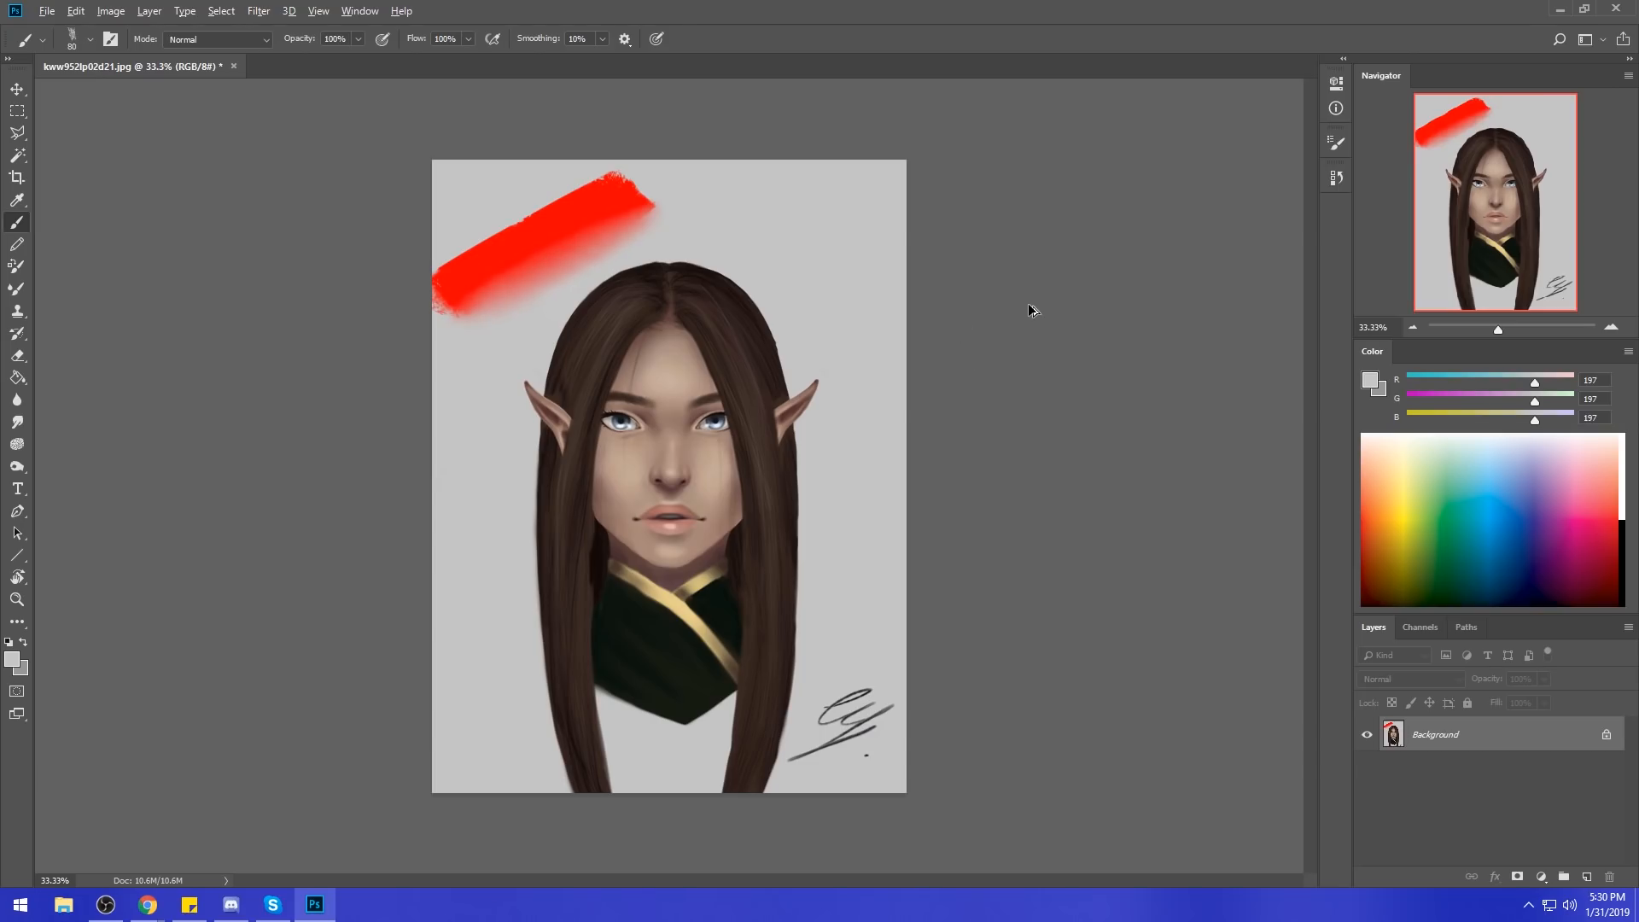
pyautogui.hotkey('ctrl', 'z')
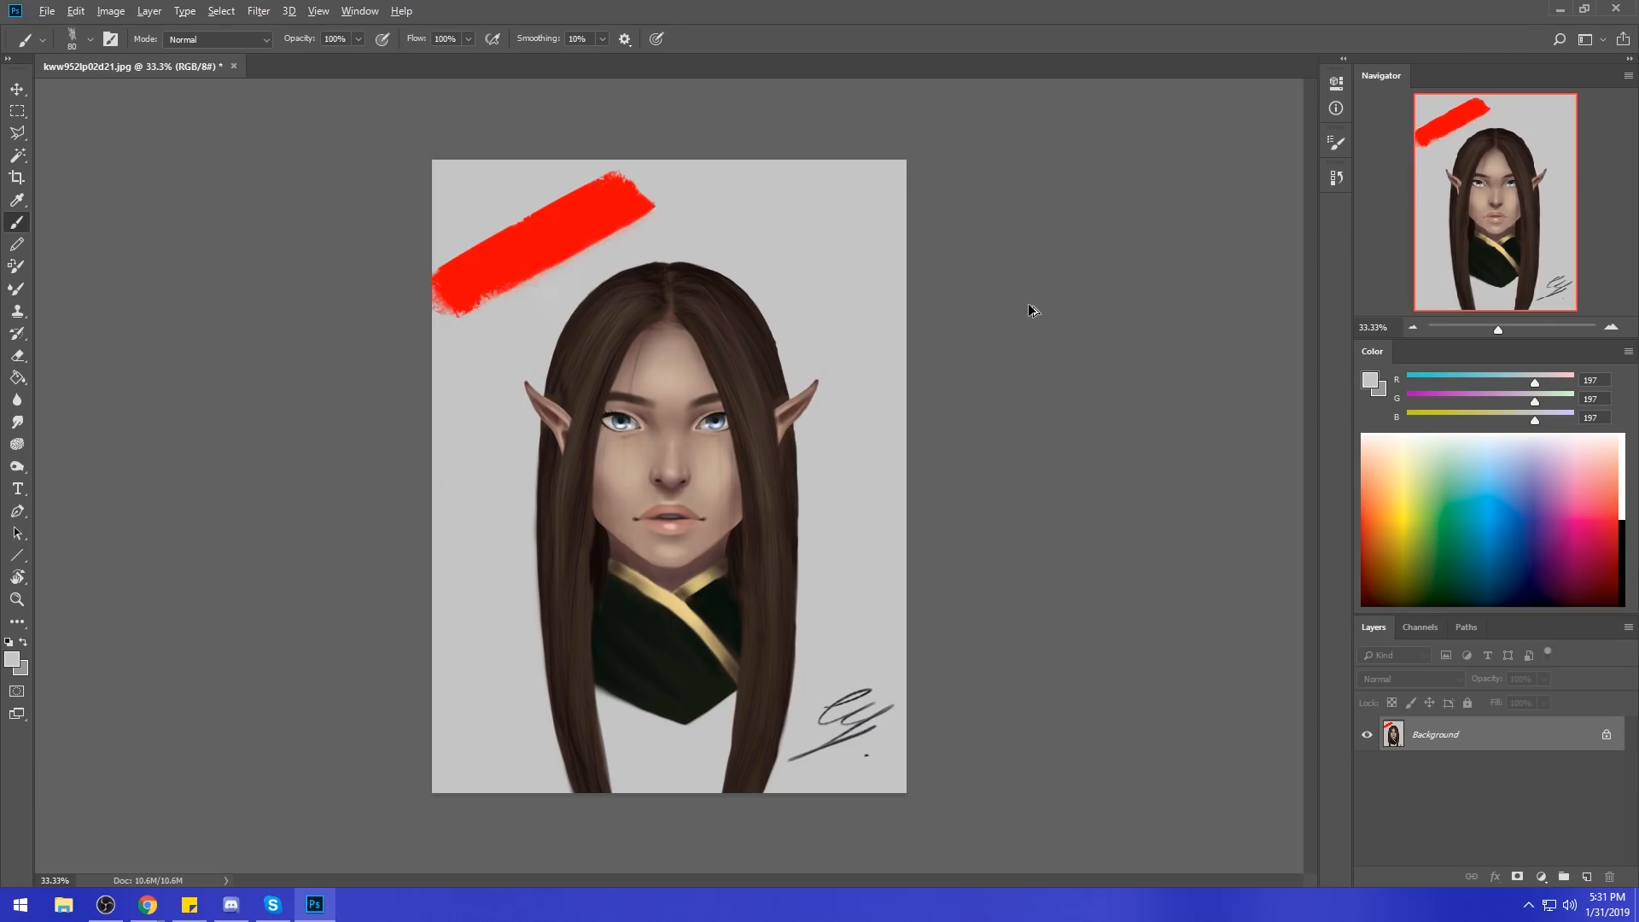
pyautogui.hotkey('ctrl', 'z')
pyautogui.hotkey('ctrl', 'z')
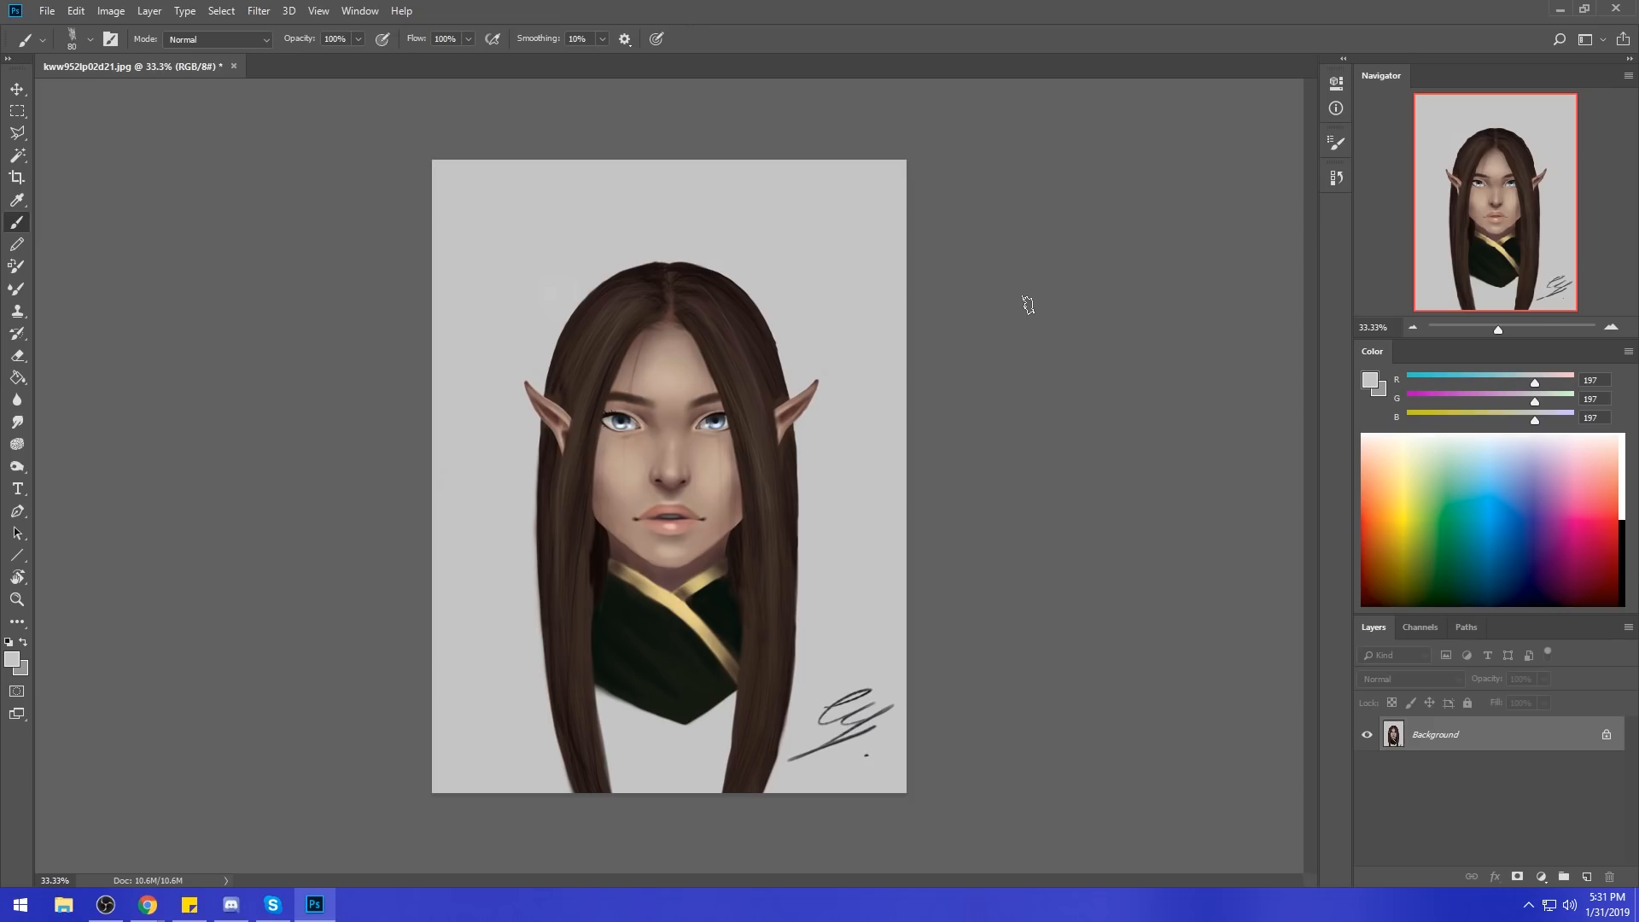
# Enlarge the dry-oil brush to 200 px and dab background grey over the hair's upper right edge.
pyautogui.click(189, 904)
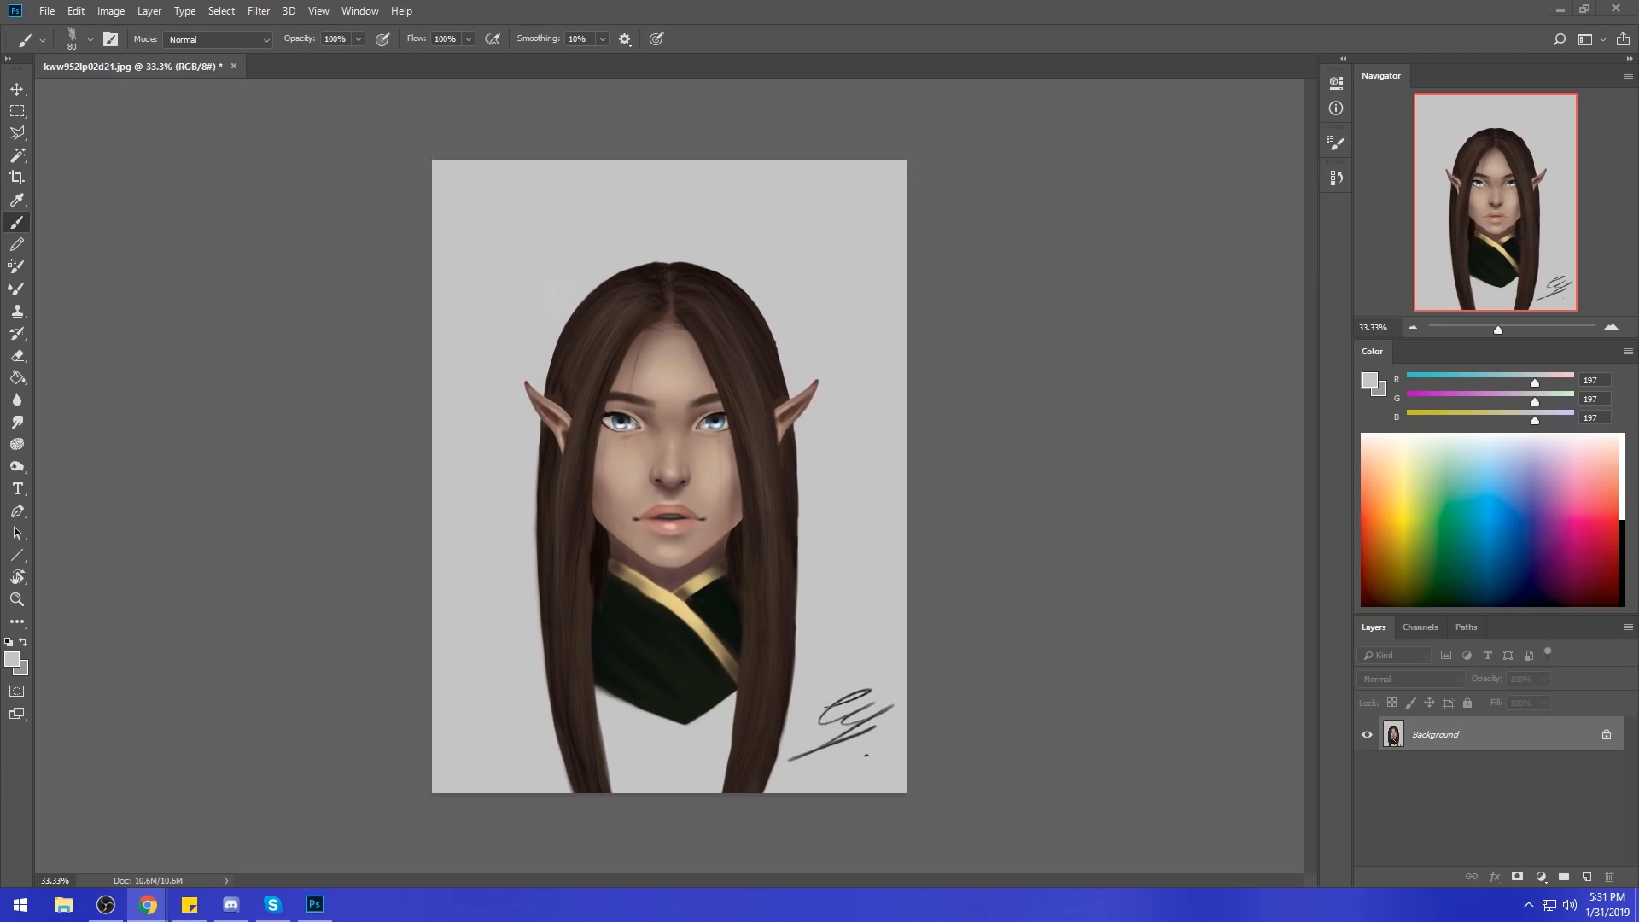
pyautogui.rightClick(823, 366)
pyautogui.click(1092, 213)
pyautogui.press(']')
pyautogui.press(']')
pyautogui.press(']')
pyautogui.press(']')
pyautogui.press(']')
pyautogui.press(']')
pyautogui.click(719, 271)
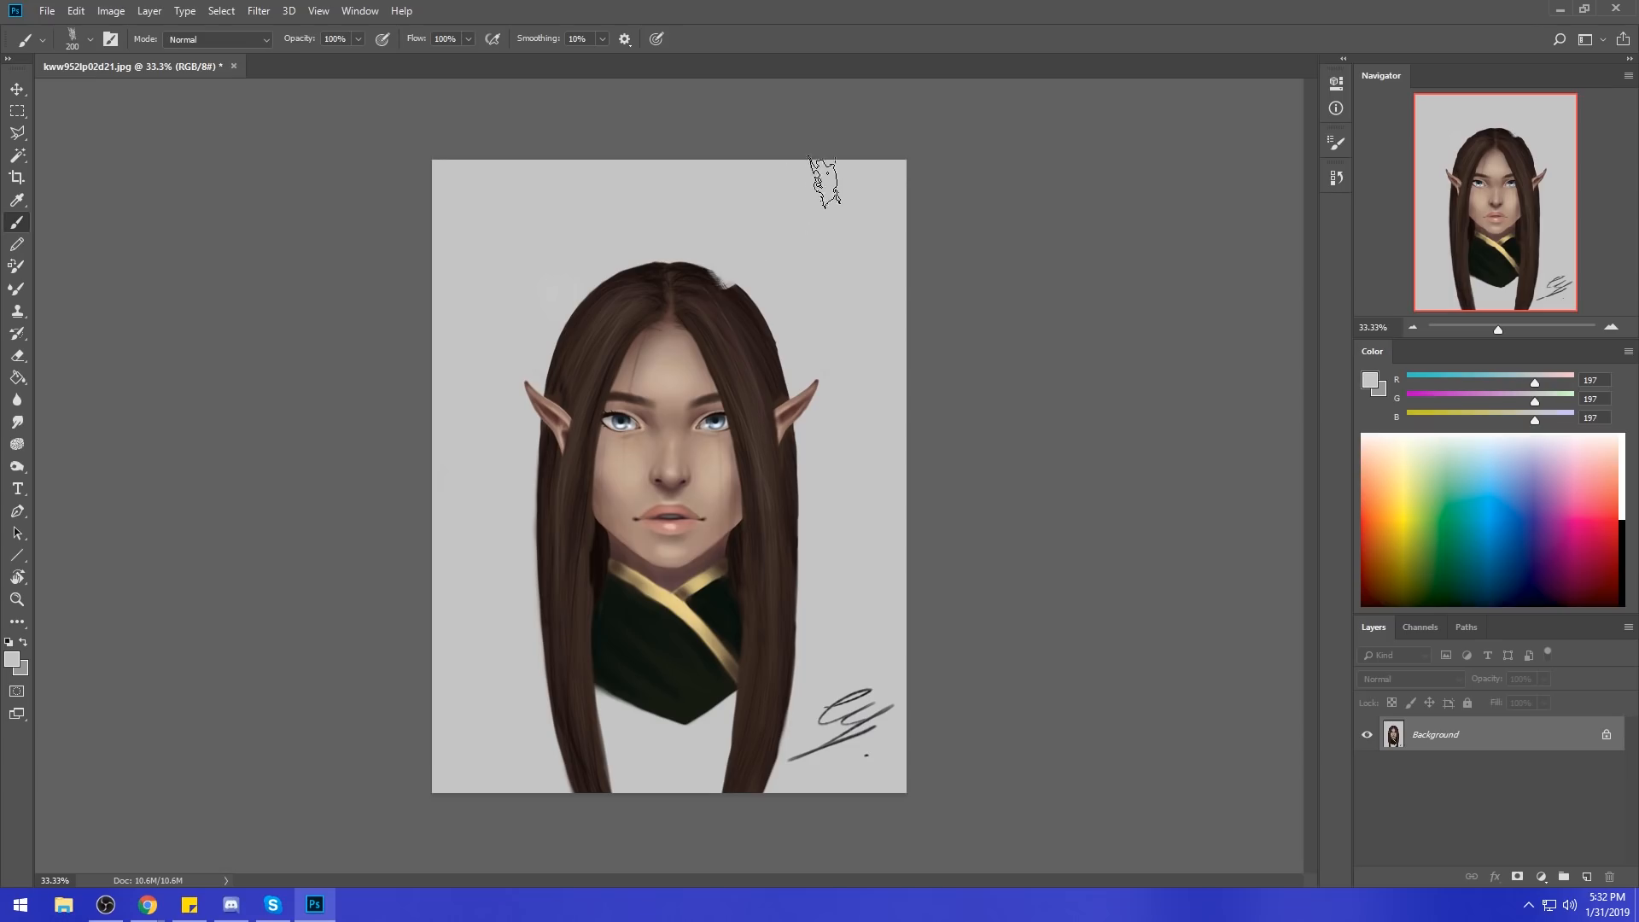
# Sample a colour from the top of the hair and paint a broad grey-brown diagonal stroke above the right side of the head.
pyautogui.keyDown('alt'); pyautogui.click(685, 274); pyautogui.keyUp('alt')
pyautogui.moveTo(822, 181)
pyautogui.mouseDown()
pyautogui.moveTo(733, 241)
pyautogui.moveTo(839, 186)
pyautogui.moveTo(696, 264)
pyautogui.moveTo(675, 257)
pyautogui.mouseUp()
pyautogui.keyDown('alt'); pyautogui.click(847, 180); pyautogui.keyUp('alt')
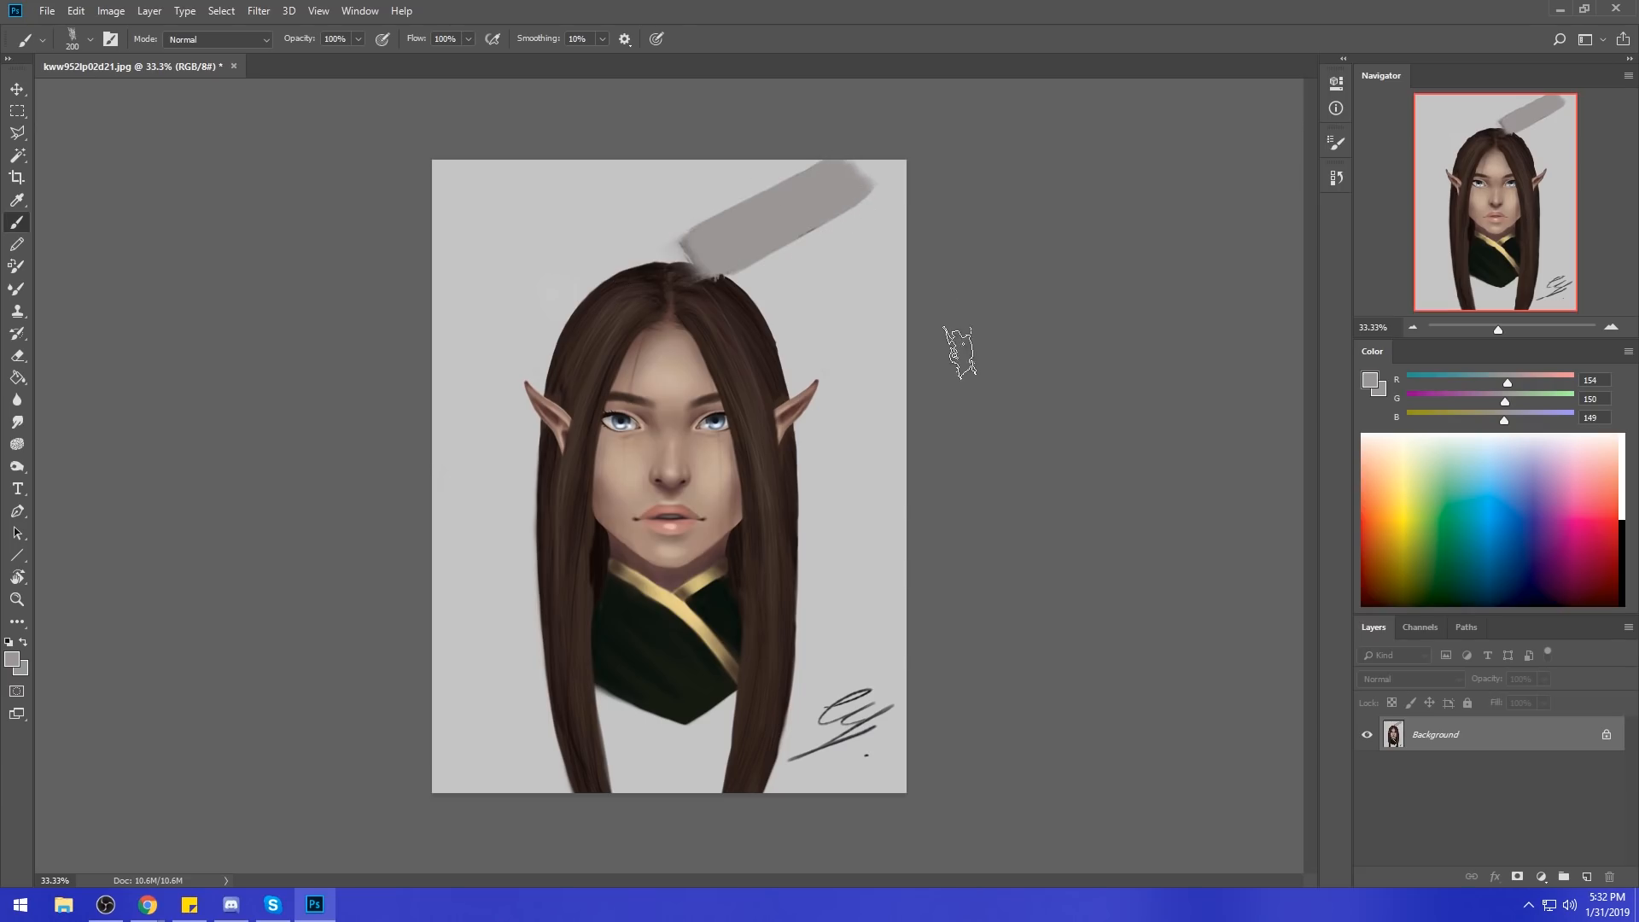
# Set the foreground colour to light grey (218, 218, 218) and paint a thinner stroke along the grey-brown stroke's lower edge.
pyautogui.press('alt')
pyautogui.click(1380, 386)
pyautogui.click(1194, 486)
pyautogui.click(1562, 449)
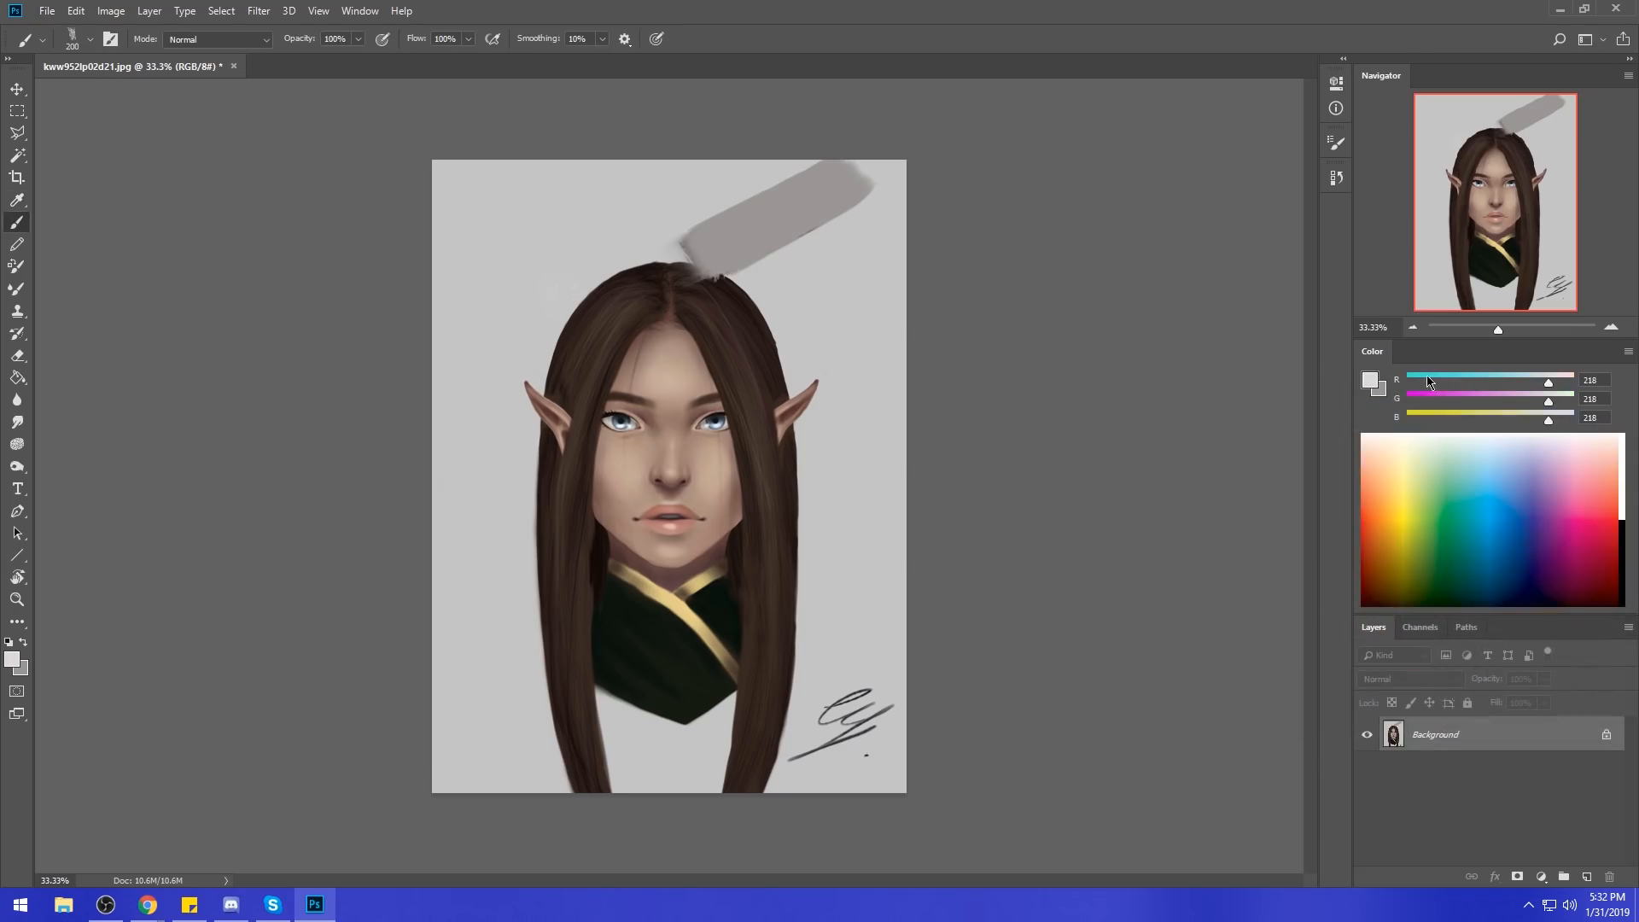
pyautogui.press('[')
pyautogui.press('[')
pyautogui.press('[')
pyautogui.press('[')
pyautogui.press('[')
pyautogui.moveTo(875, 207); pyautogui.dragTo(762, 283)
# Reduce the brush to 50 px and sketch a light grey box in perspective above the left side of the head.
pyautogui.press('[')
pyautogui.press('[')
pyautogui.press('[')
pyautogui.press('[')
pyautogui.moveTo(645, 183)
pyautogui.mouseDown()
pyautogui.moveTo(489, 245)
pyautogui.moveTo(653, 194)
pyautogui.mouseUp()
pyautogui.moveTo(452, 249); pyautogui.dragTo(476, 294)
pyautogui.moveTo(543, 249)
pyautogui.mouseDown()
pyautogui.moveTo(547, 315)
pyautogui.moveTo(662, 194)
pyautogui.mouseUp()
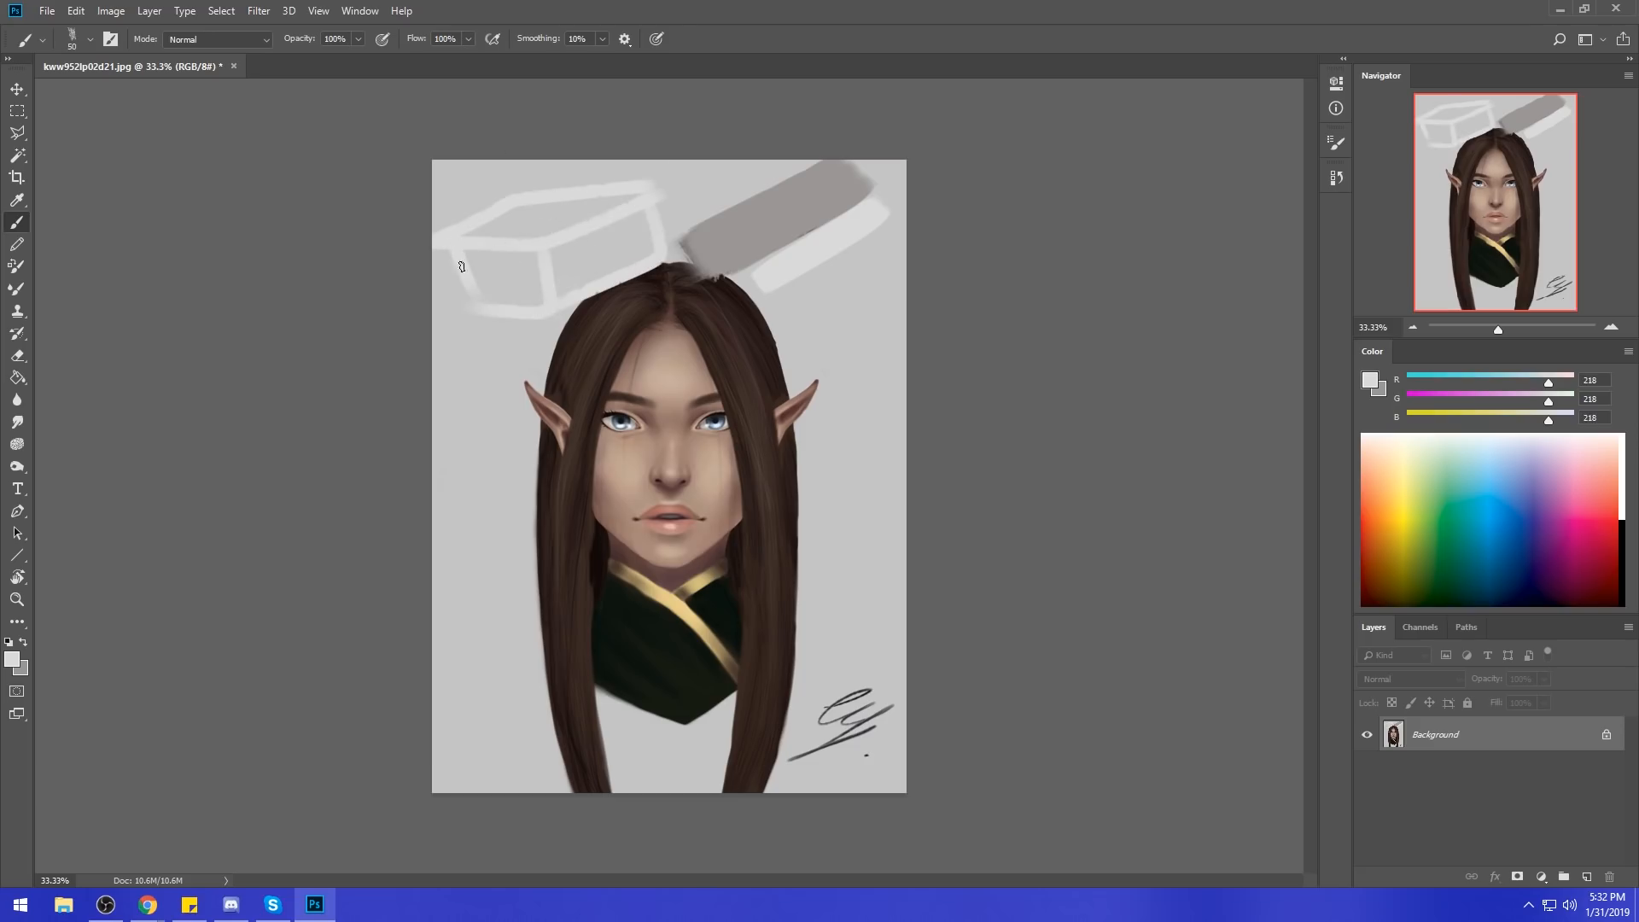
# Fill and blend the box's right face with light grey and sampled background grey strokes.
pyautogui.moveTo(590, 234)
pyautogui.mouseDown()
pyautogui.moveTo(534, 264)
pyautogui.moveTo(651, 231)
pyautogui.moveTo(553, 297)
pyautogui.moveTo(554, 260)
pyautogui.moveTo(576, 289)
pyautogui.moveTo(590, 246)
pyautogui.moveTo(625, 247)
pyautogui.moveTo(586, 271)
pyautogui.moveTo(604, 236)
pyautogui.mouseUp()
pyautogui.keyDown('alt'); pyautogui.click(617, 247); pyautogui.keyUp('alt')
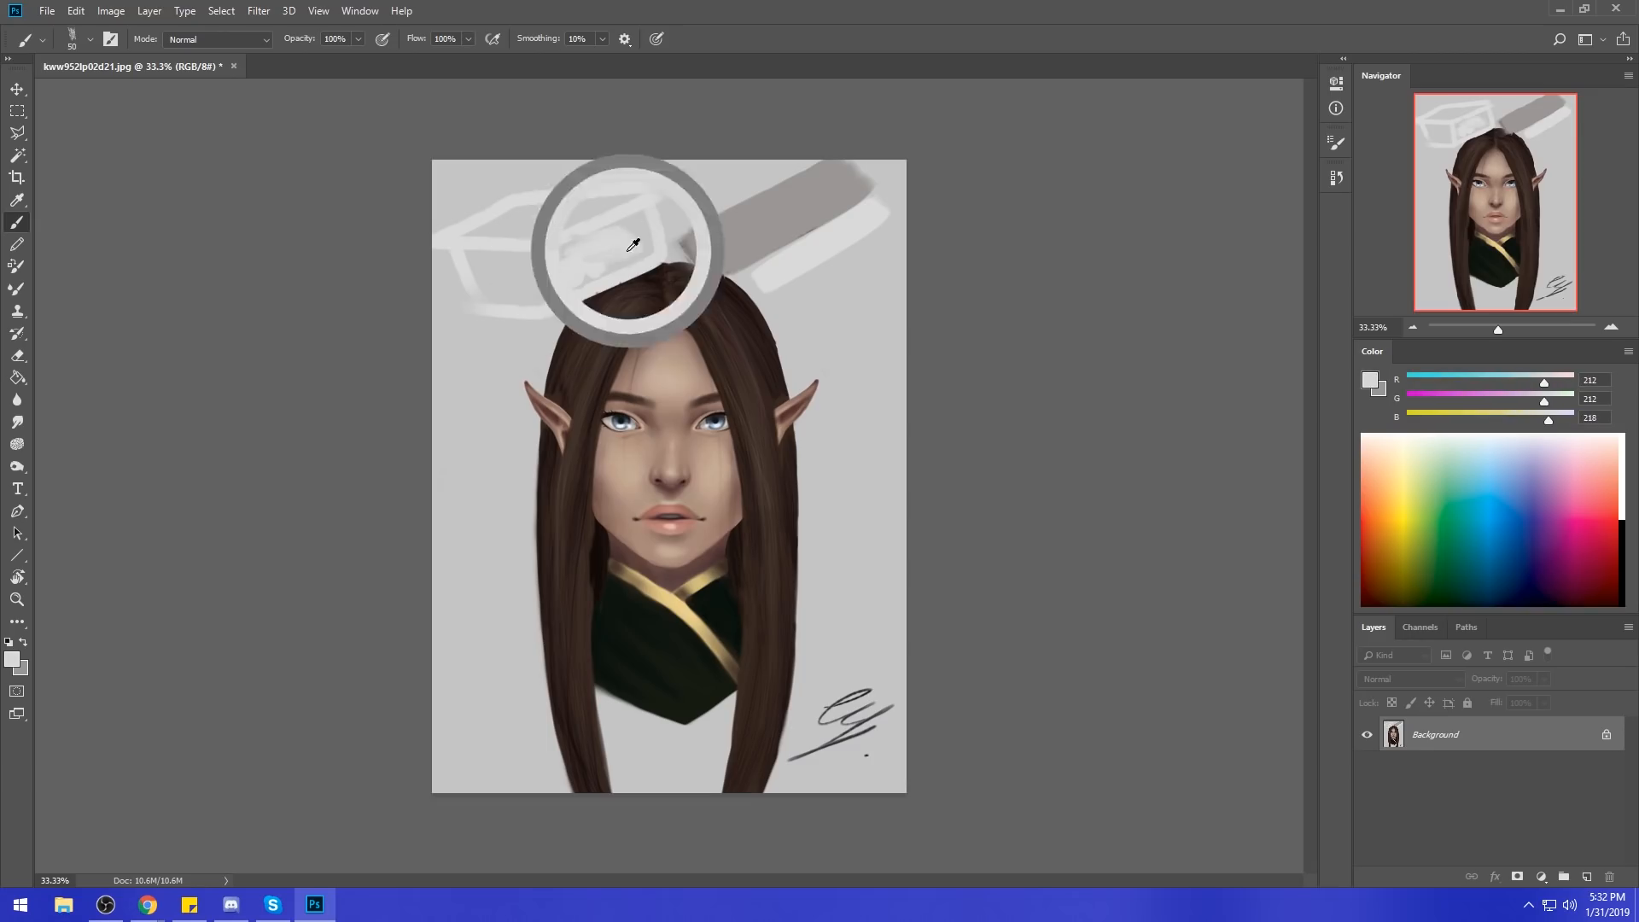
pyautogui.keyDown('alt'); pyautogui.click(651, 242); pyautogui.keyUp('alt')
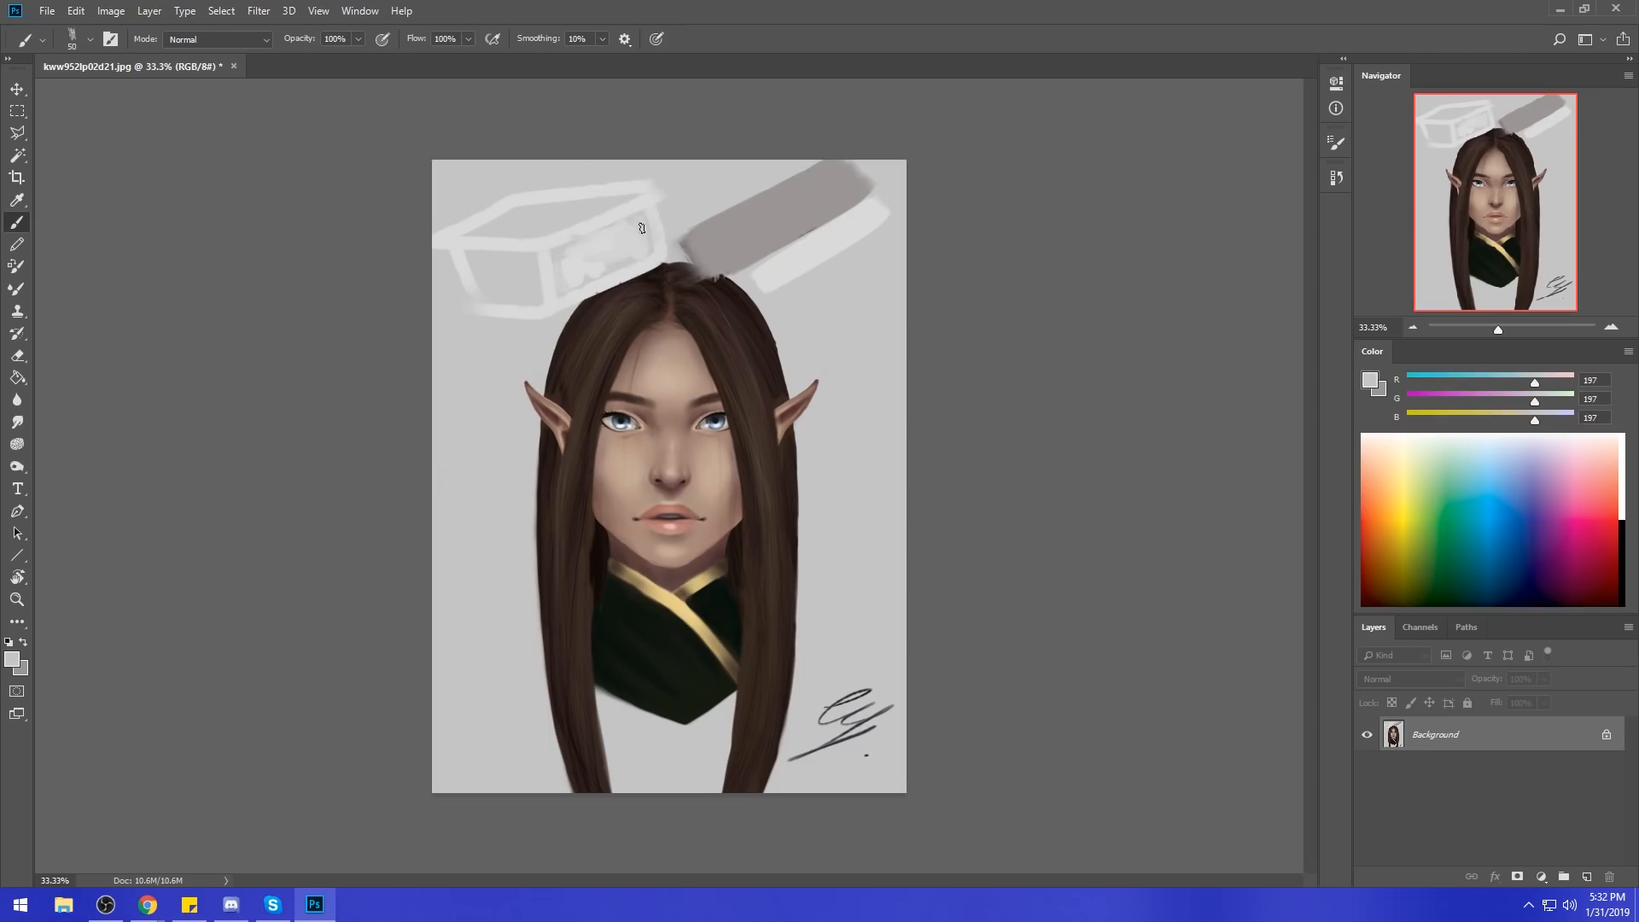
pyautogui.moveTo(638, 209); pyautogui.dragTo(564, 240)
pyautogui.moveTo(627, 275); pyautogui.dragTo(598, 227)
pyautogui.moveTo(631, 226)
pyautogui.mouseDown()
pyautogui.moveTo(636, 252)
pyautogui.moveTo(572, 256)
pyautogui.moveTo(597, 282)
pyautogui.mouseUp()
# Step back through the history to remove the box sketch and the grey strokes above the head.
pyautogui.hotkey('ctrl', 'alt', 'z')
pyautogui.hotkey('ctrl', 'alt', 'z')
pyautogui.hotkey('ctrl', 'alt', 'z')
pyautogui.hotkey('ctrl', 'alt', 'z')
pyautogui.hotkey('ctrl', 'alt', 'z')
pyautogui.hotkey('ctrl', 'alt', 'z')
pyautogui.hotkey('ctrl', 'alt', 'z')
pyautogui.hotkey('ctrl', 'alt', 'z')
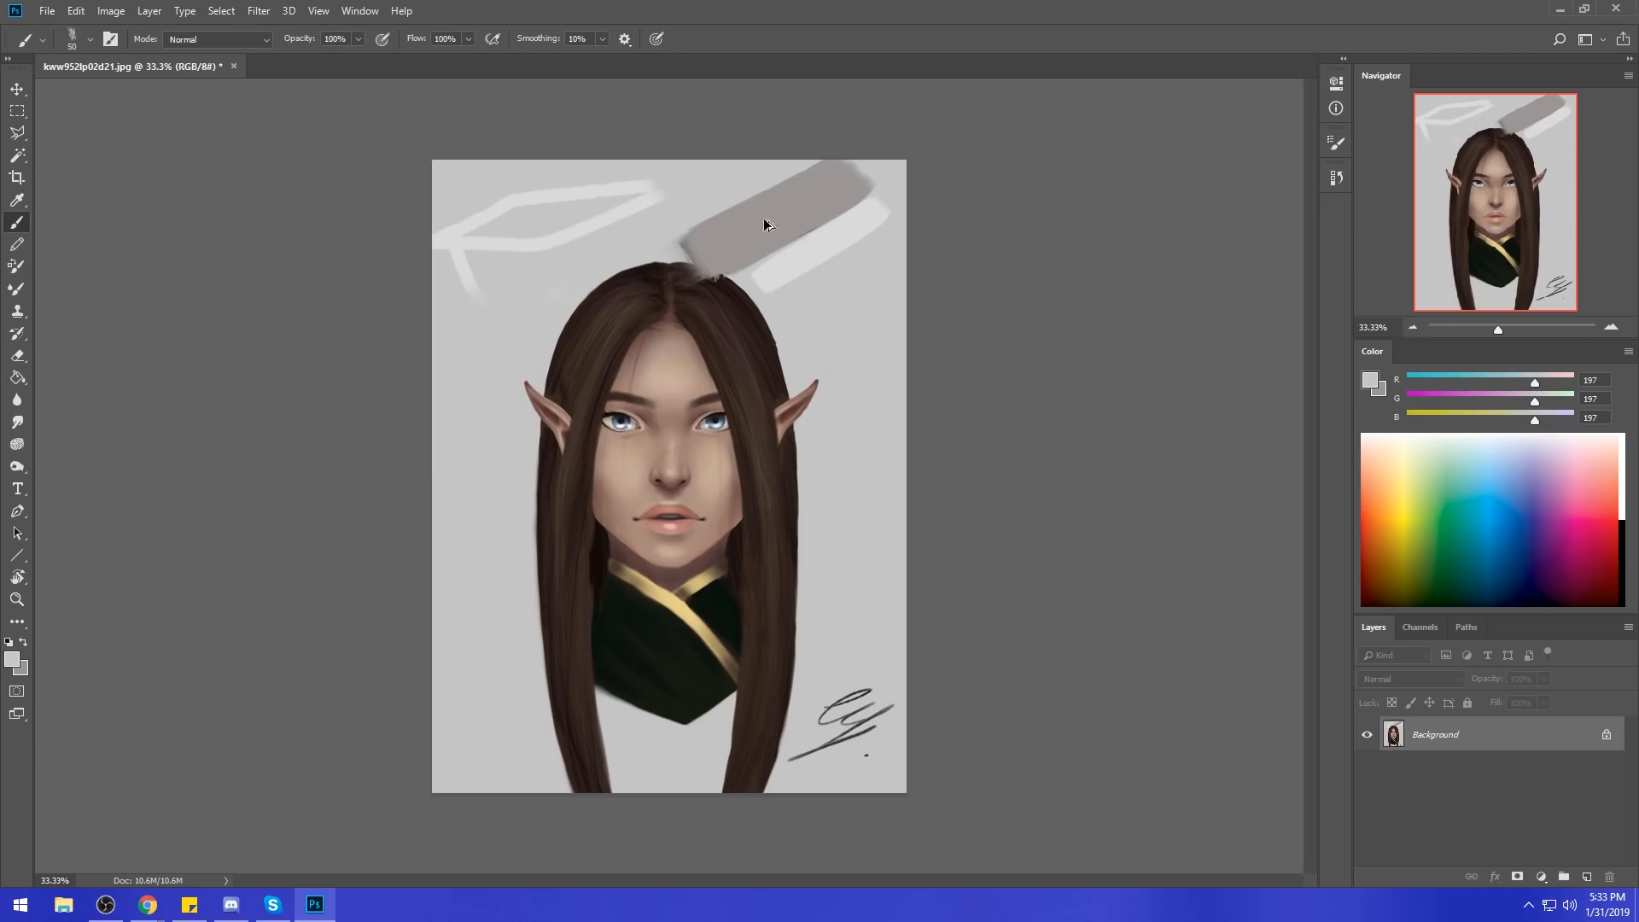
pyautogui.hotkey('ctrl', 'alt', 'z')
# Enlarge the dry-oil brush to 200 px and paint a grey-brown test stroke above the left side of the head with a sampled hair colour.
pyautogui.press(']')
pyautogui.press(']')
pyautogui.press(']')
pyautogui.press(']')
pyautogui.press(']')
pyautogui.press(']')
pyautogui.press(']')
pyautogui.press(']')
pyautogui.press(']')
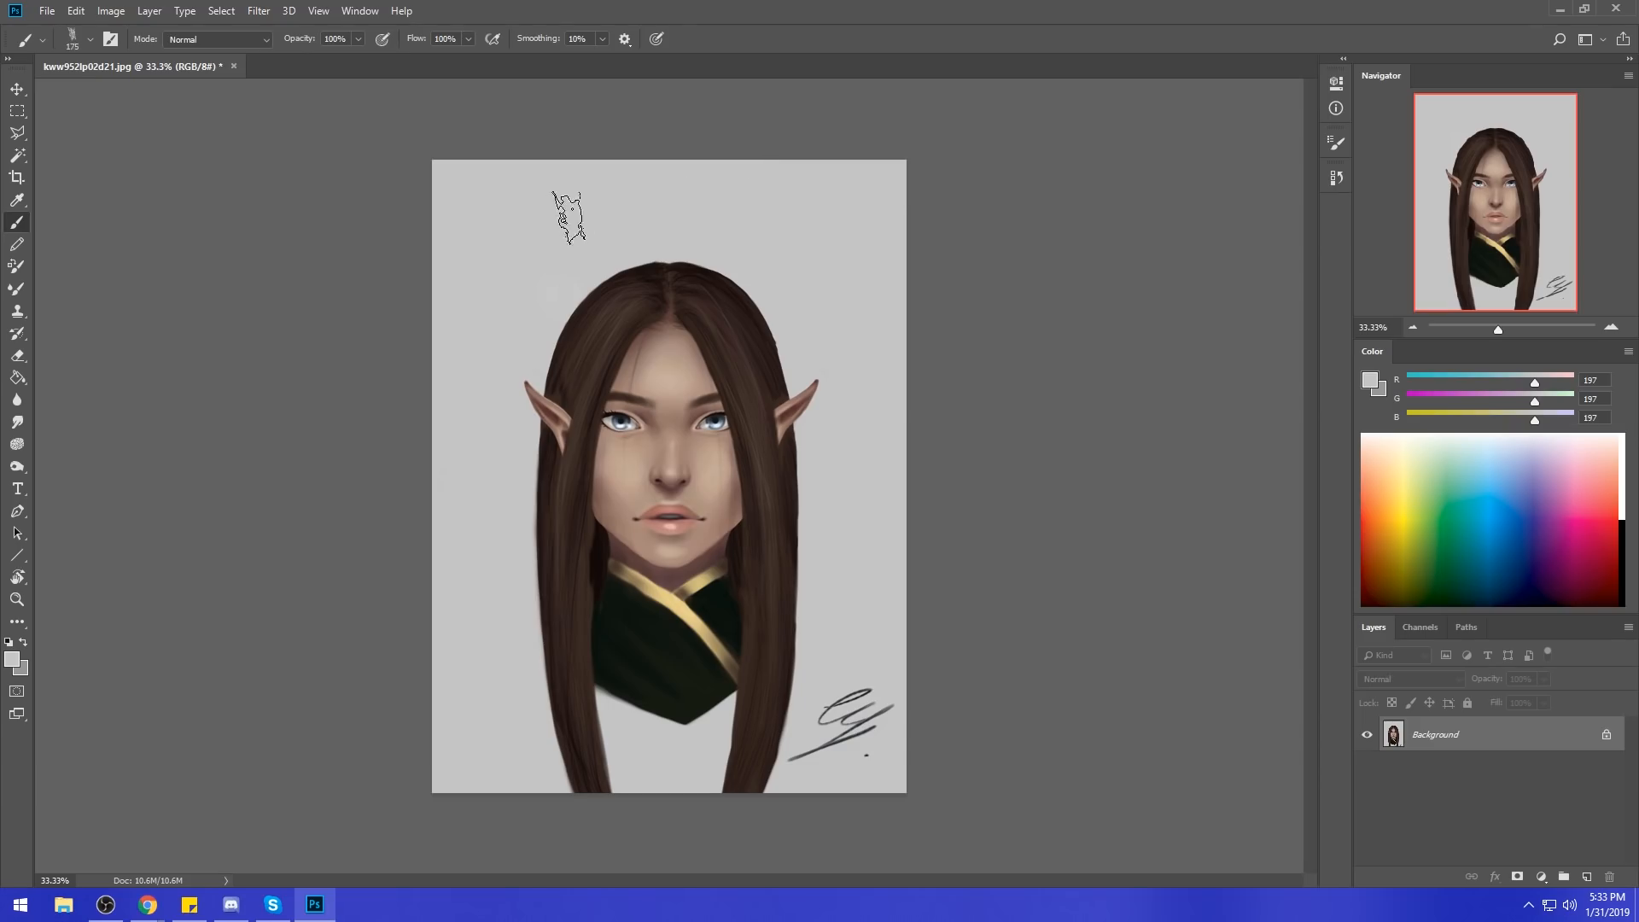
pyautogui.keyDown('alt'); pyautogui.click(664, 308); pyautogui.keyUp('alt')
pyautogui.moveTo(635, 175)
pyautogui.mouseDown()
pyautogui.moveTo(512, 230)
pyautogui.moveTo(632, 171)
pyautogui.moveTo(495, 256)
pyautogui.moveTo(565, 226)
pyautogui.mouseUp()
pyautogui.hotkey('ctrl', 'alt', 'z')
# Paint a dark brown stroke above the right side of the head with a sampled hair colour, and undo both test strokes.
pyautogui.keyDown('alt'); pyautogui.click(668, 269); pyautogui.keyUp('alt')
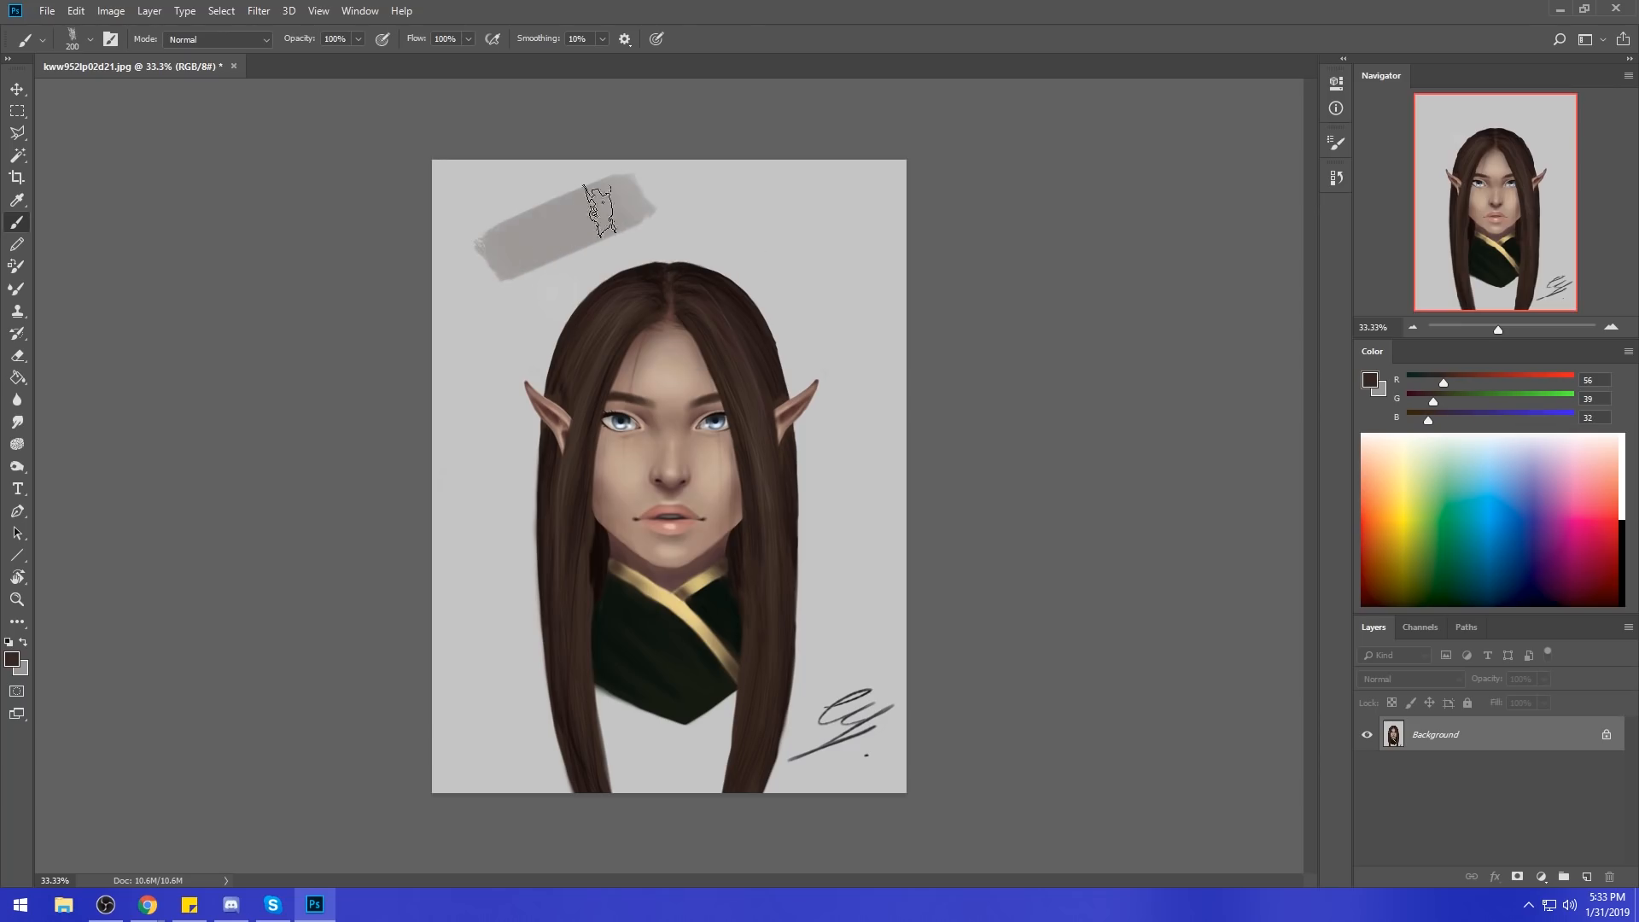
pyautogui.moveTo(721, 183)
pyautogui.mouseDown()
pyautogui.moveTo(811, 287)
pyautogui.moveTo(728, 204)
pyautogui.moveTo(768, 239)
pyautogui.mouseUp()
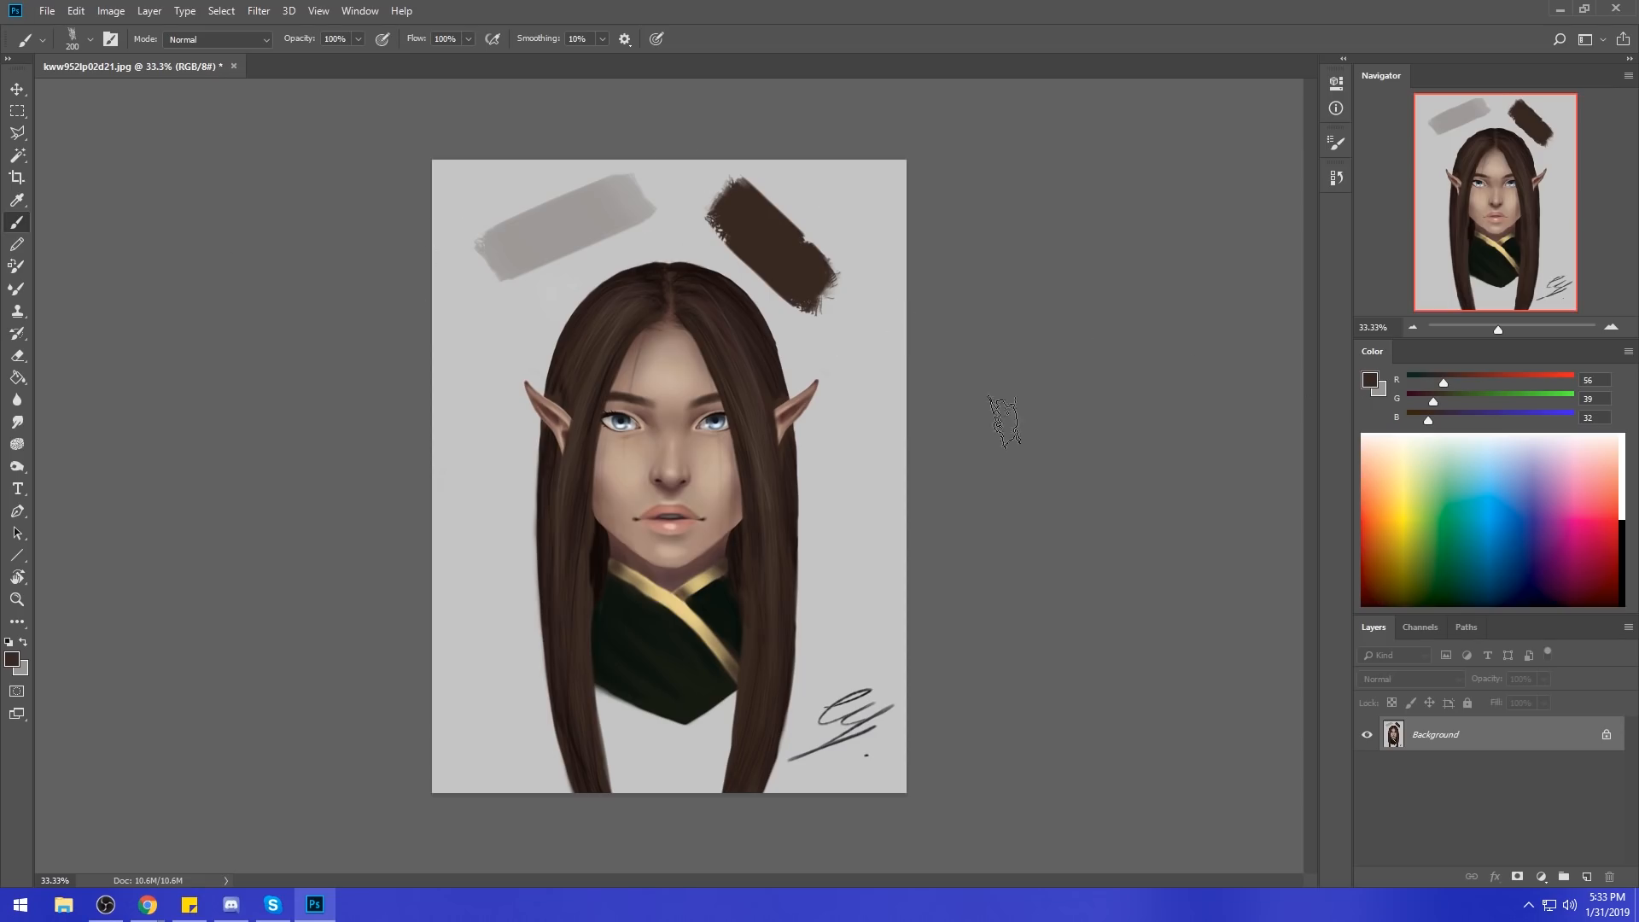
pyautogui.hotkey('ctrl', 'z')
pyautogui.hotkey('ctrl', 'z')
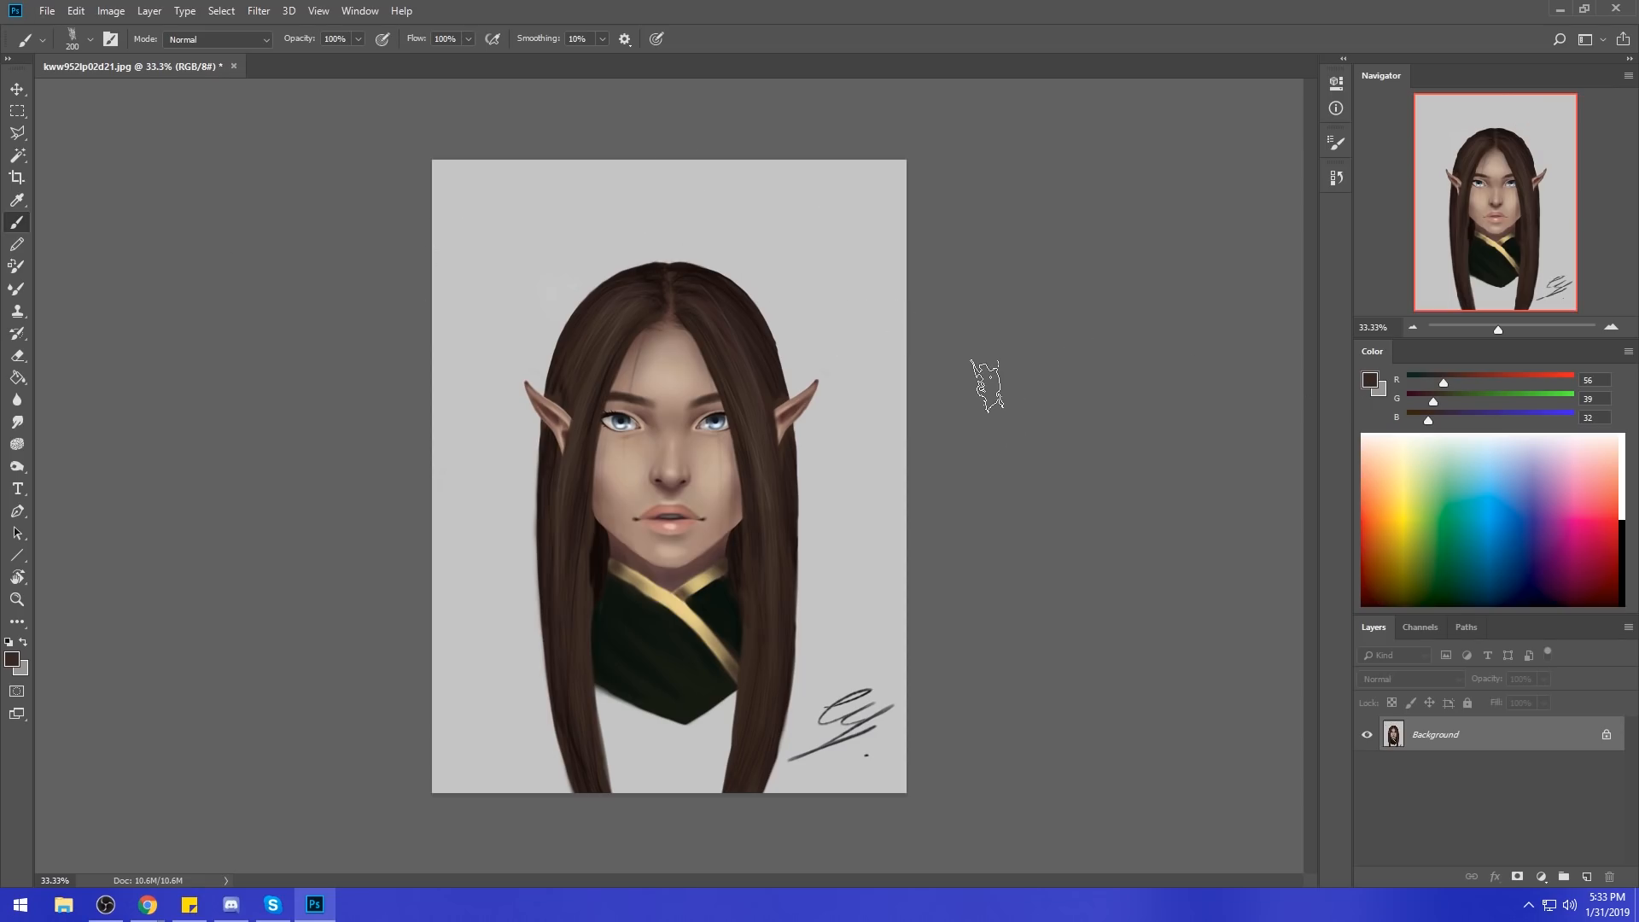
# Sample the forehead's skin tones, reduce the textured brush to 60 px and paint test strokes on the forehead and in the background above the head.
pyautogui.keyDown('alt'); pyautogui.click(660, 372); pyautogui.keyUp('alt')
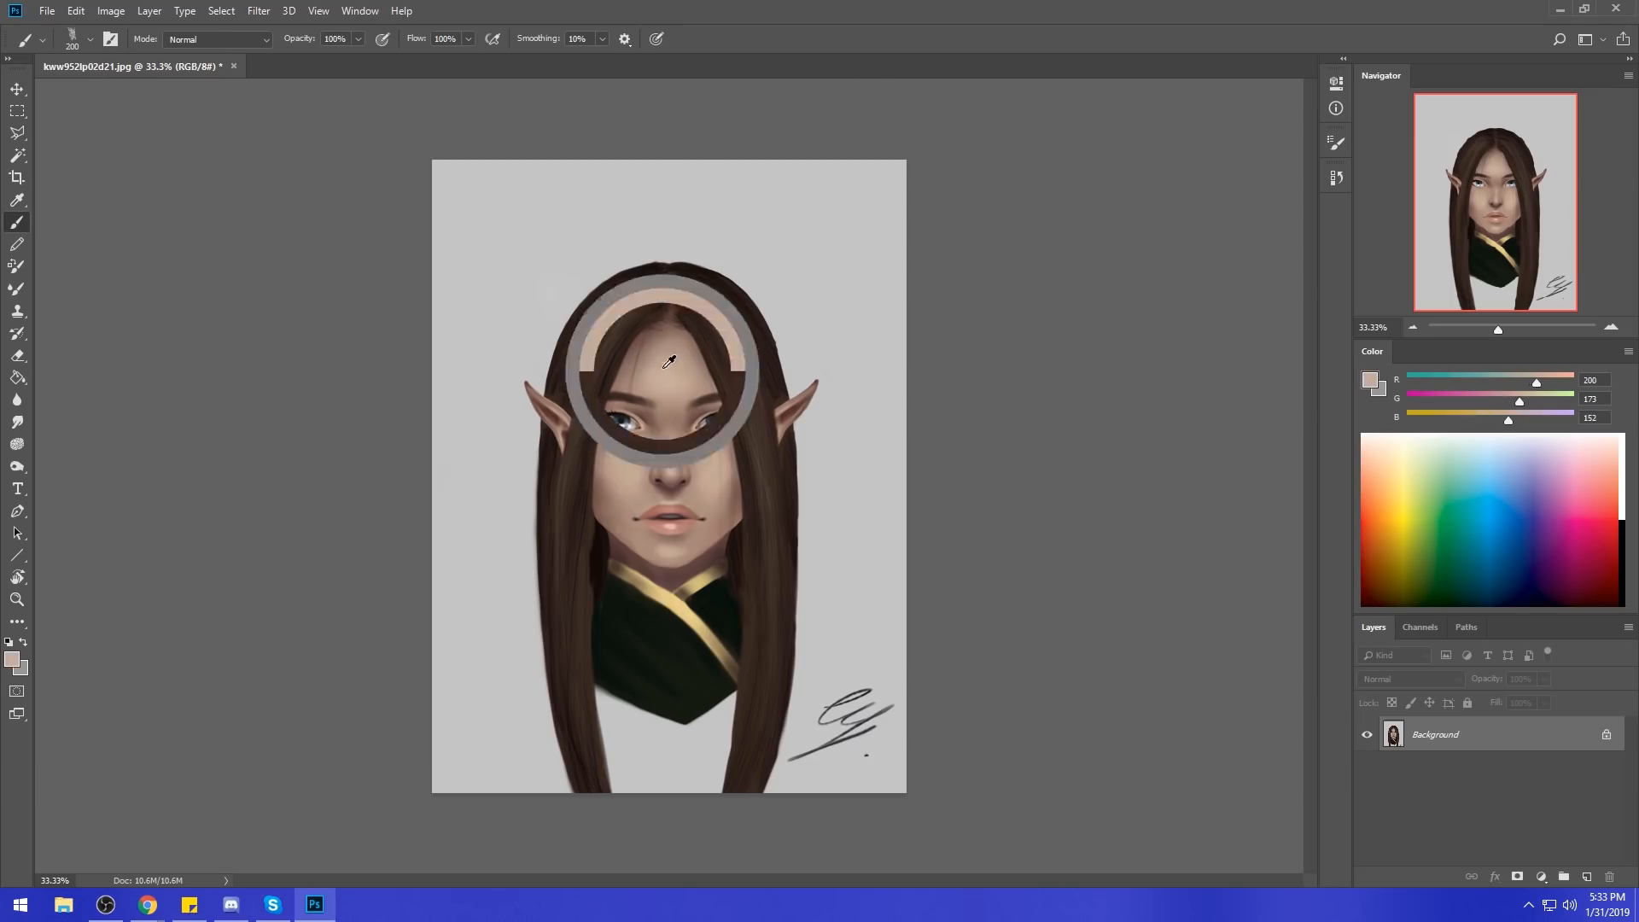
pyautogui.press('[')
pyautogui.press('[')
pyautogui.press('[')
pyautogui.press('[')
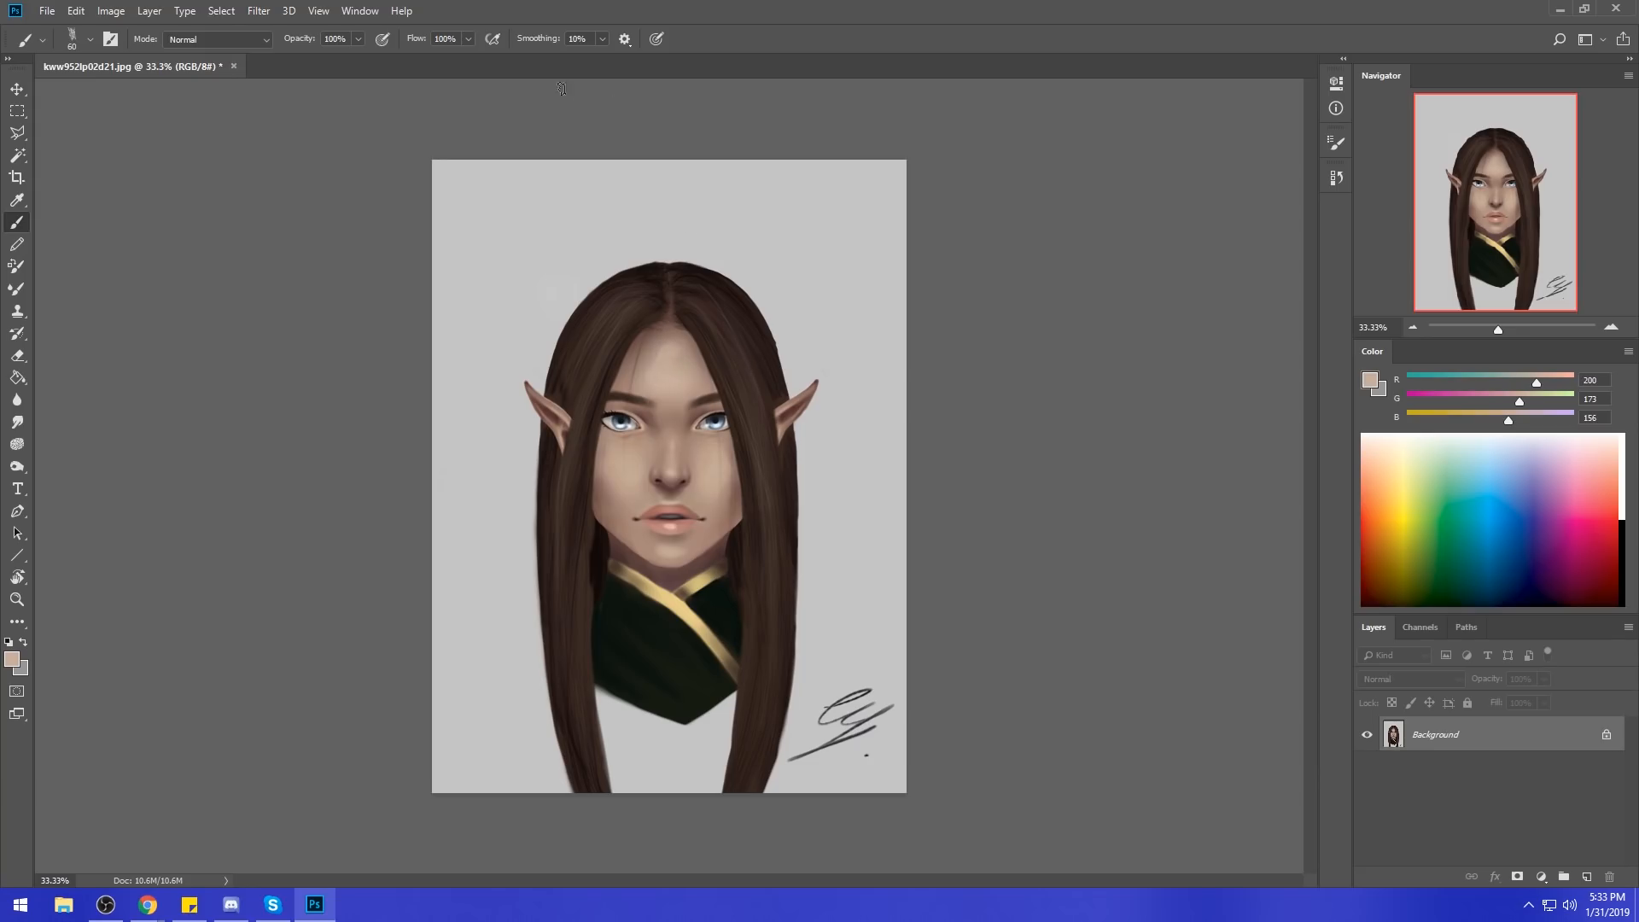
pyautogui.keyDown('alt'); pyautogui.click(652, 376); pyautogui.keyUp('alt')
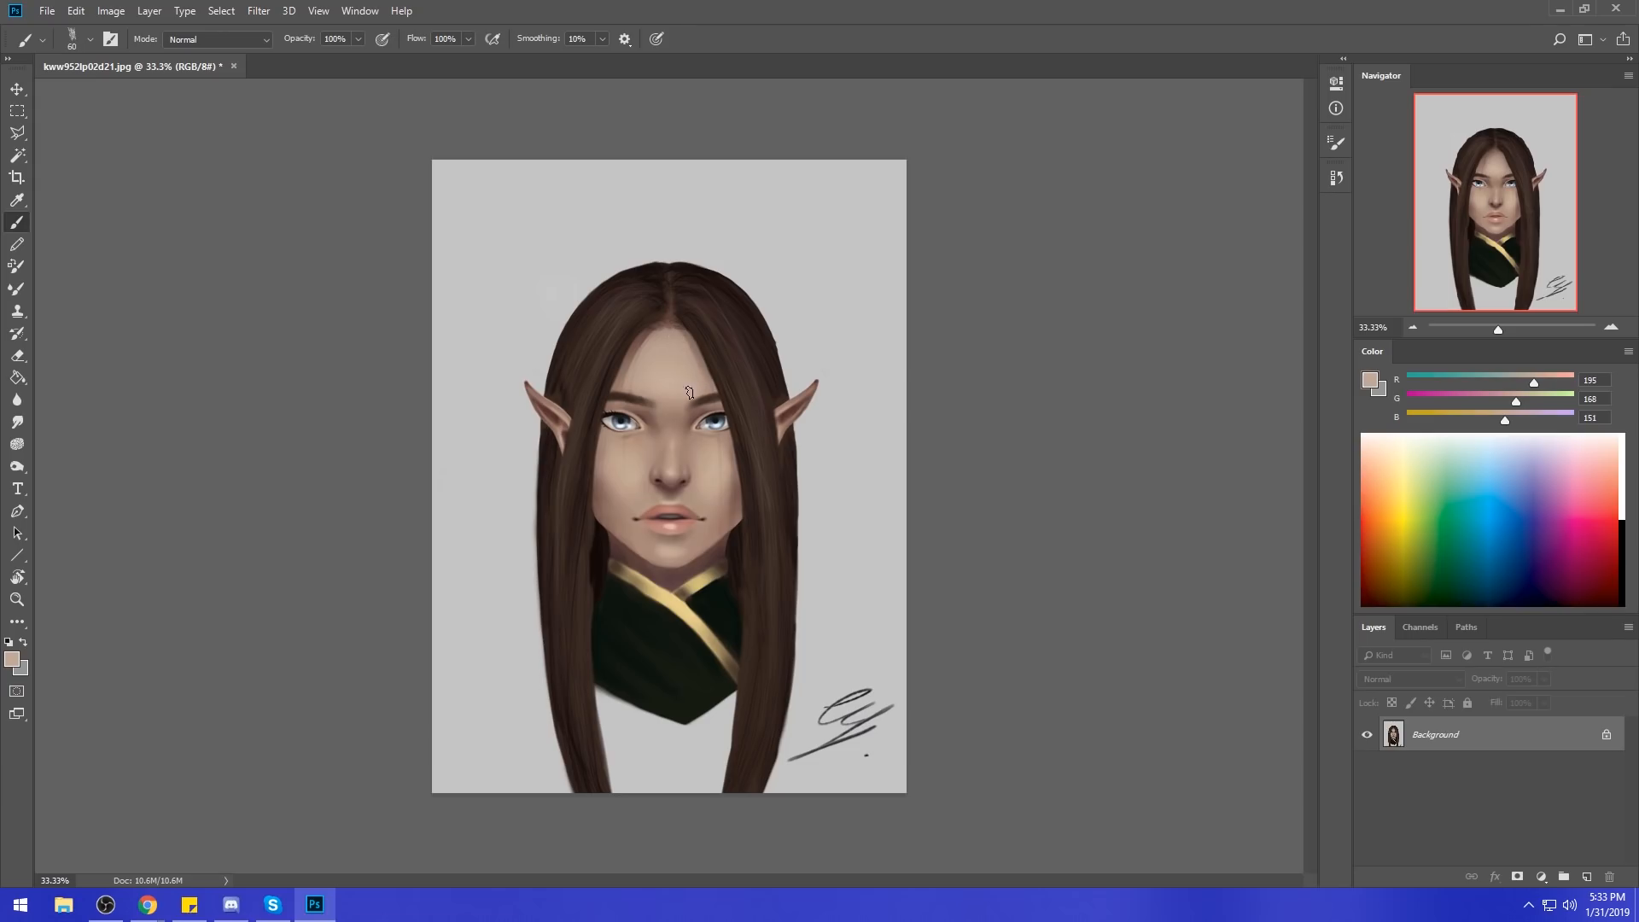
pyautogui.moveTo(629, 386)
pyautogui.mouseDown()
pyautogui.moveTo(658, 344)
pyautogui.moveTo(677, 371)
pyautogui.moveTo(682, 353)
pyautogui.mouseUp()
pyautogui.moveTo(528, 175)
pyautogui.mouseDown()
pyautogui.moveTo(550, 206)
pyautogui.moveTo(509, 211)
pyautogui.moveTo(579, 260)
pyautogui.mouseUp()
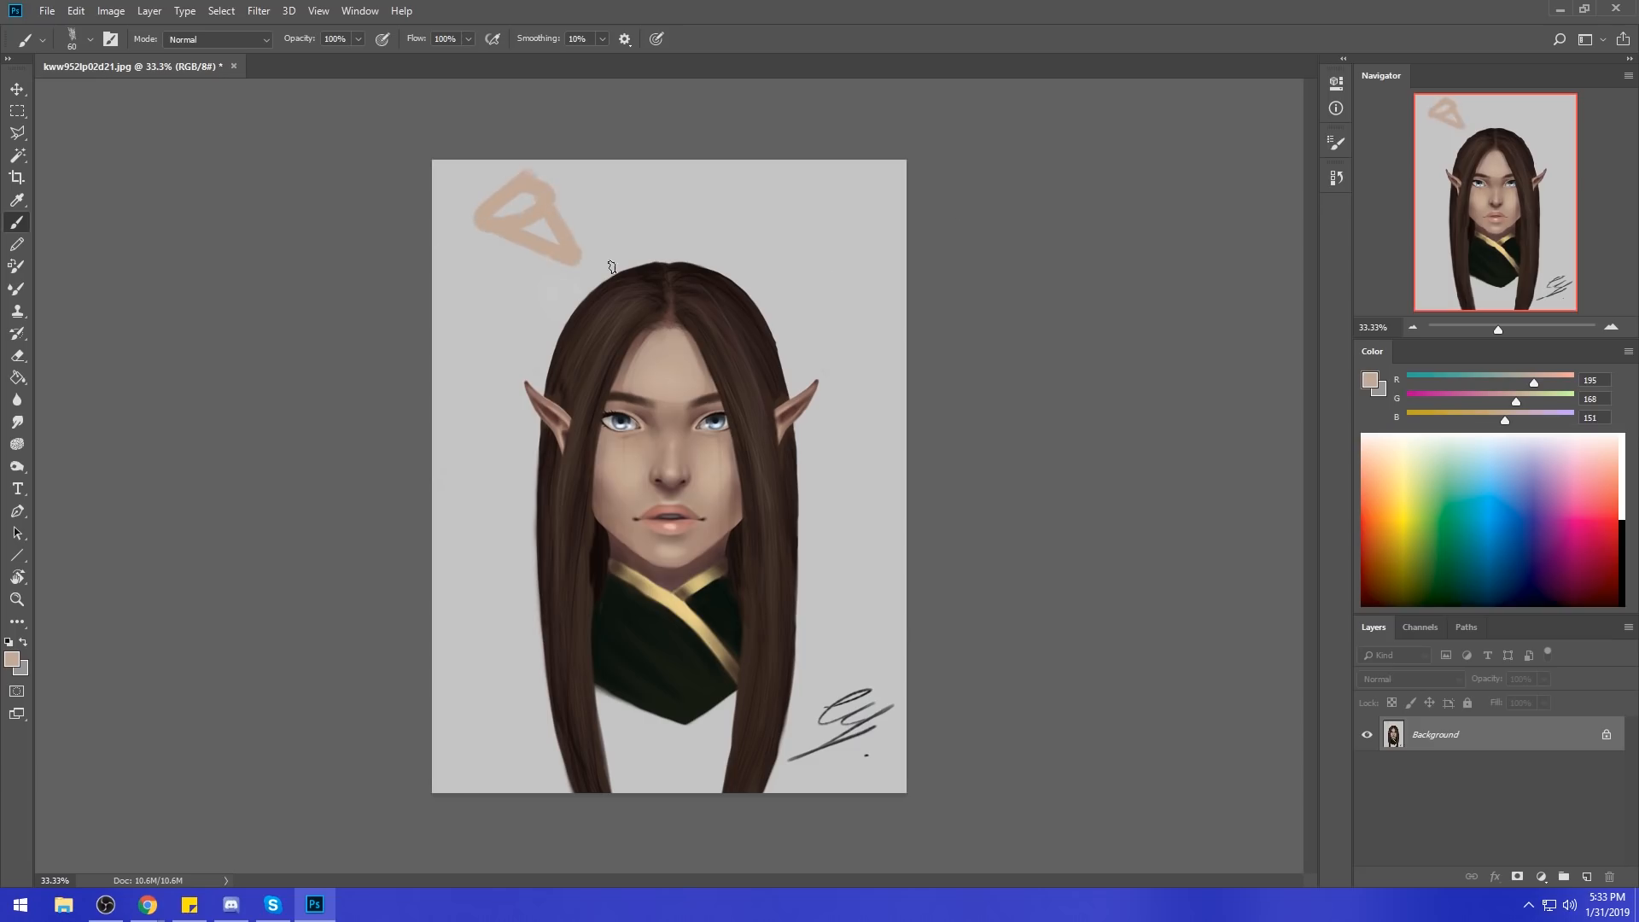
# Paint a brown test stroke along the forehead's left hairline with a sampled shadow tone, and undo the test strokes.
pyautogui.keyDown('alt'); pyautogui.click(634, 344); pyautogui.keyUp('alt')
pyautogui.moveTo(633, 344); pyautogui.dragTo(639, 374)
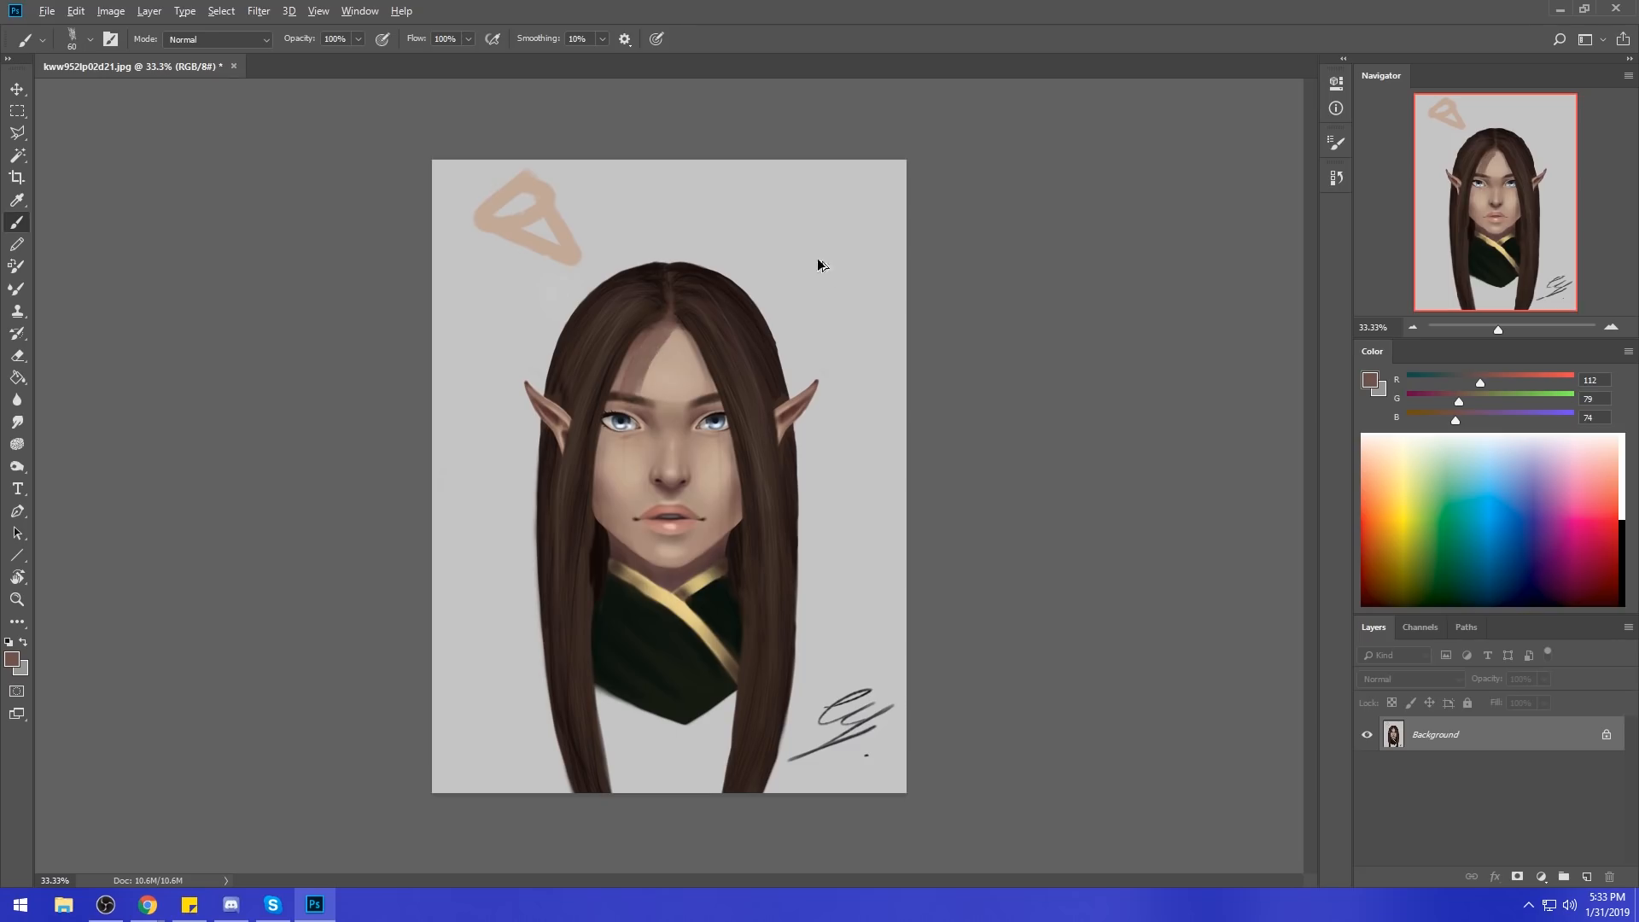
pyautogui.hotkey('ctrl', 'z')
pyautogui.hotkey('ctrl', 'z')
pyautogui.hotkey('ctrl', 'z')
# Paint test strokes down the nose and above the head with sampled nose-shadow tones, and undo them.
pyautogui.keyDown('alt'); pyautogui.click(681, 482); pyautogui.keyUp('alt')
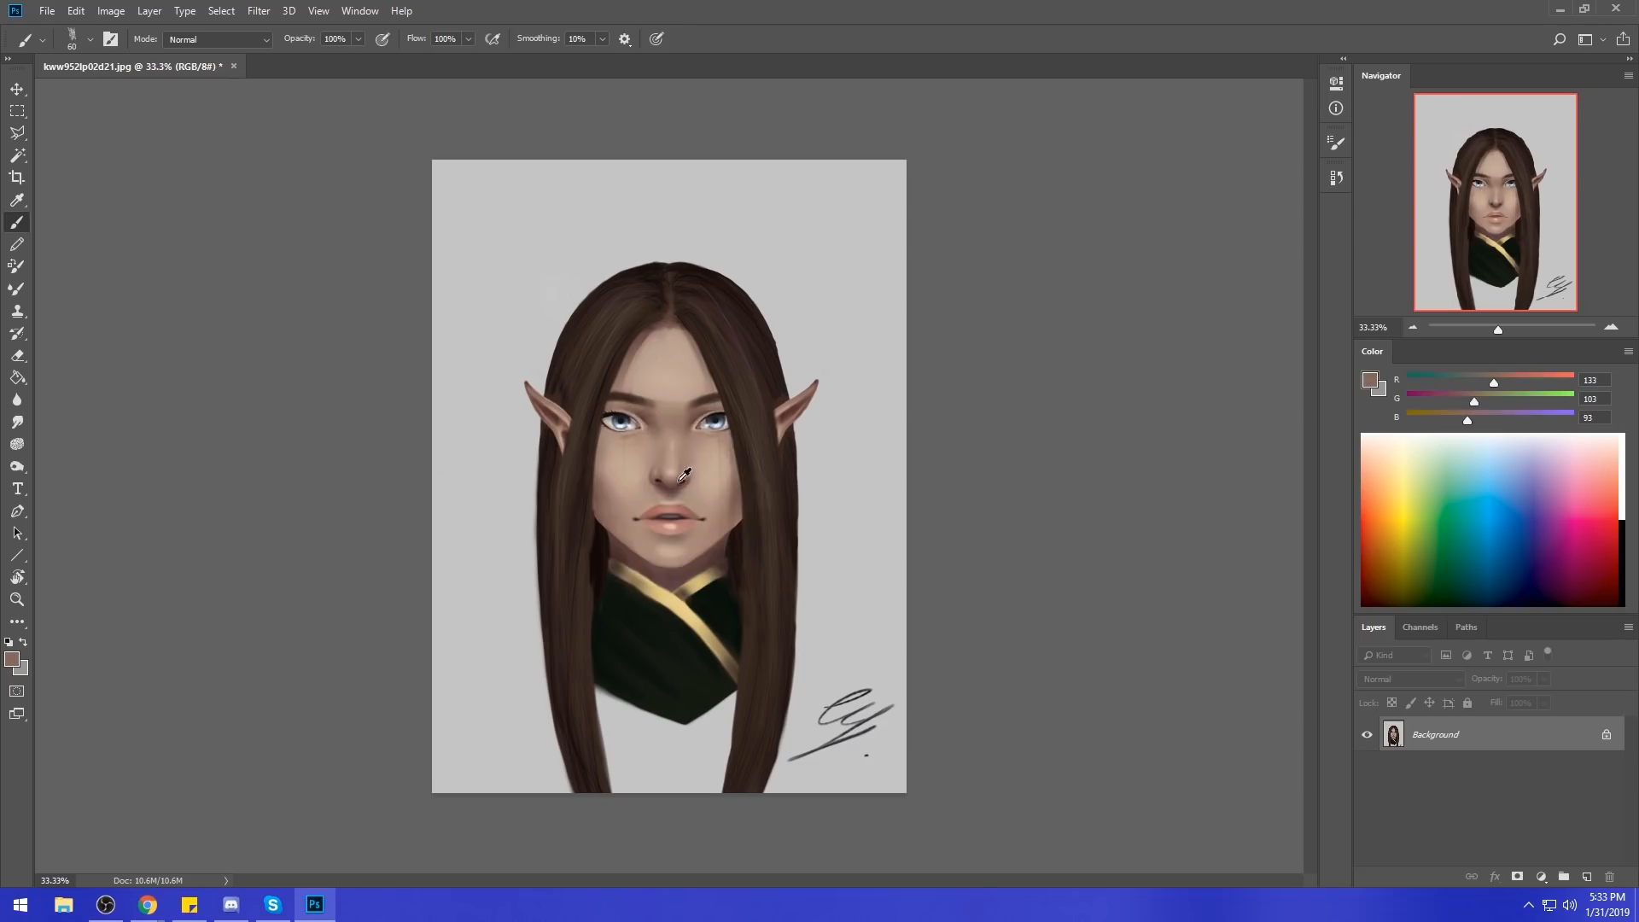
pyautogui.moveTo(671, 456); pyautogui.dragTo(674, 602)
pyautogui.hotkey('ctrl', 'z')
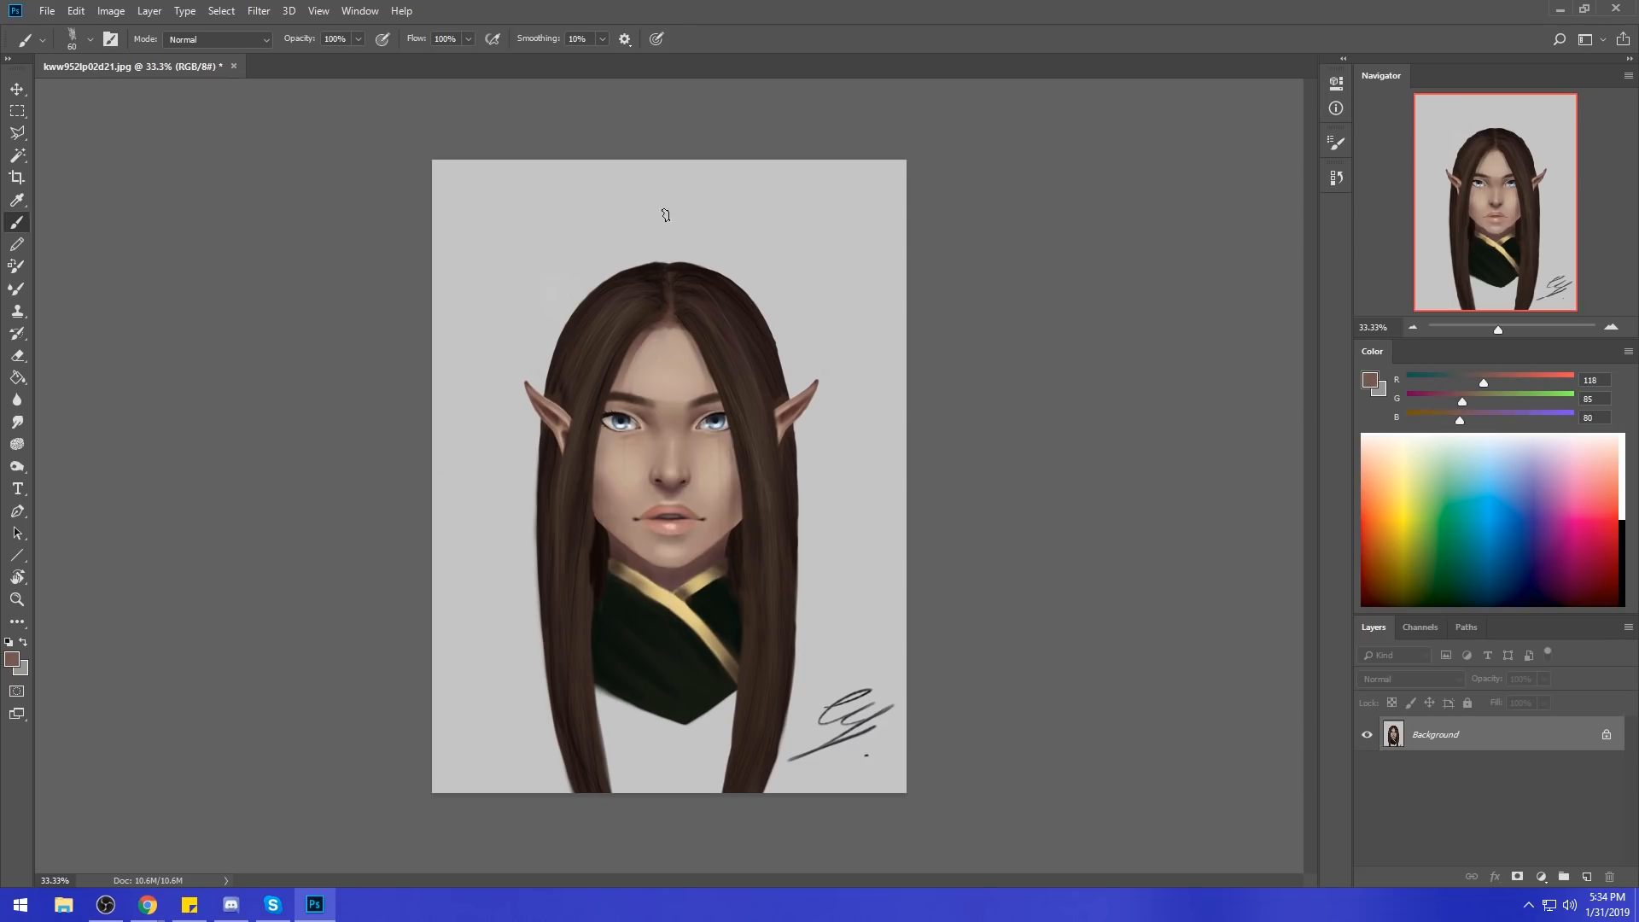
pyautogui.moveTo(662, 219); pyautogui.dragTo(676, 166)
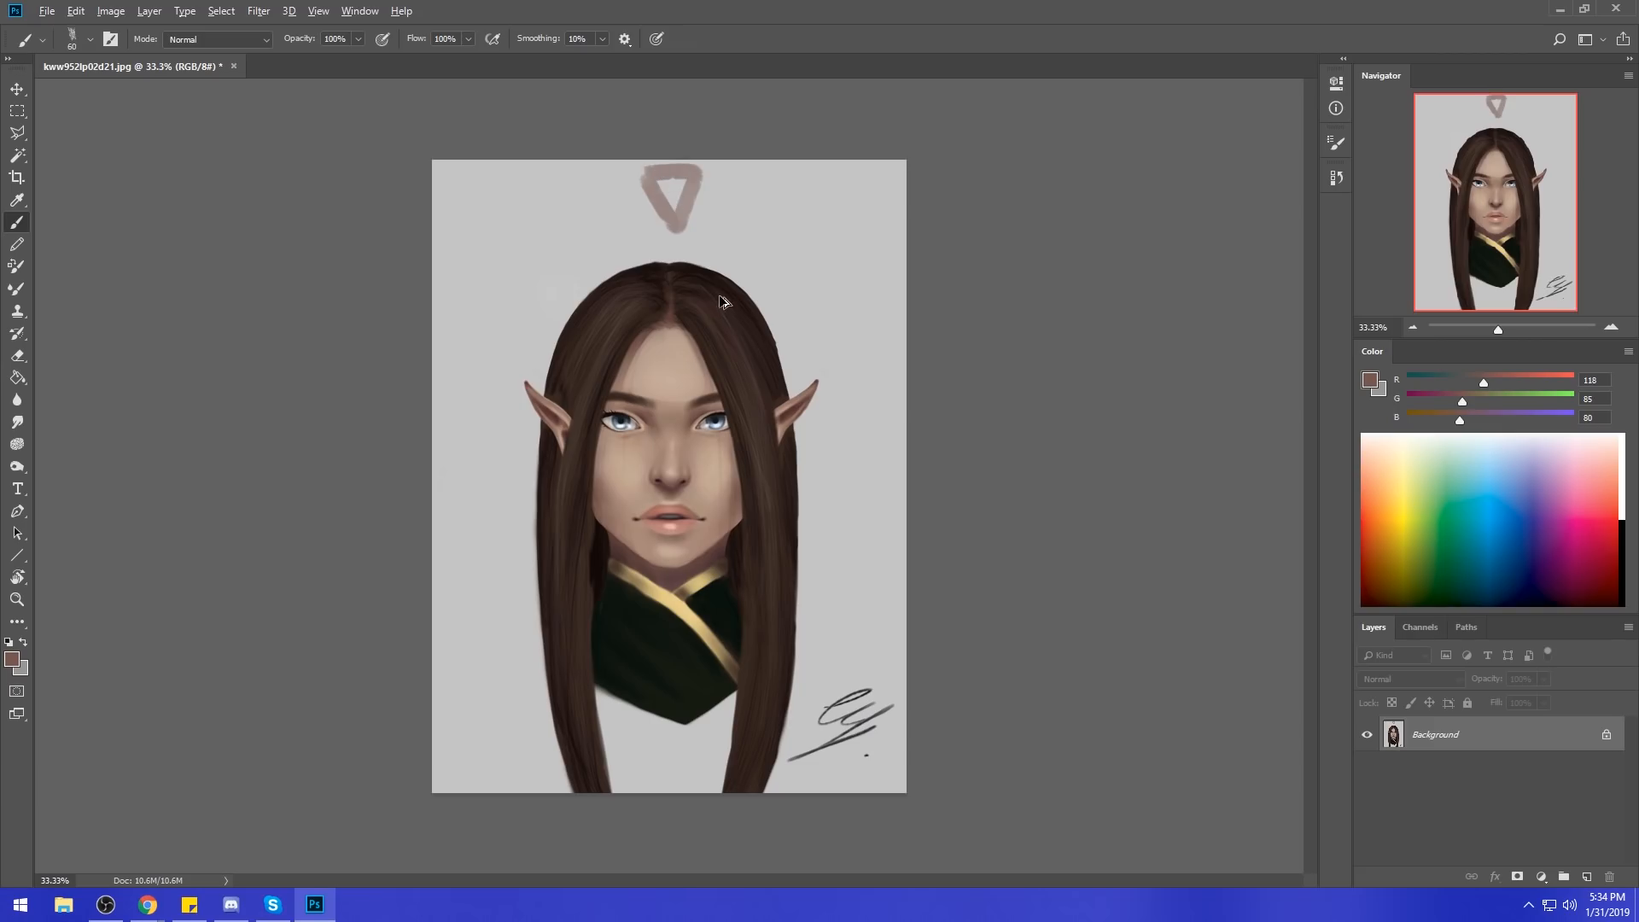
pyautogui.hotkey('ctrl', 'z')
# Reduce the brush to 40 px and repaint the nose bridge, inner eye corners and upper cheeks with sampled skin tones.
pyautogui.keyDown('alt'); pyautogui.click(663, 348); pyautogui.keyUp('alt')
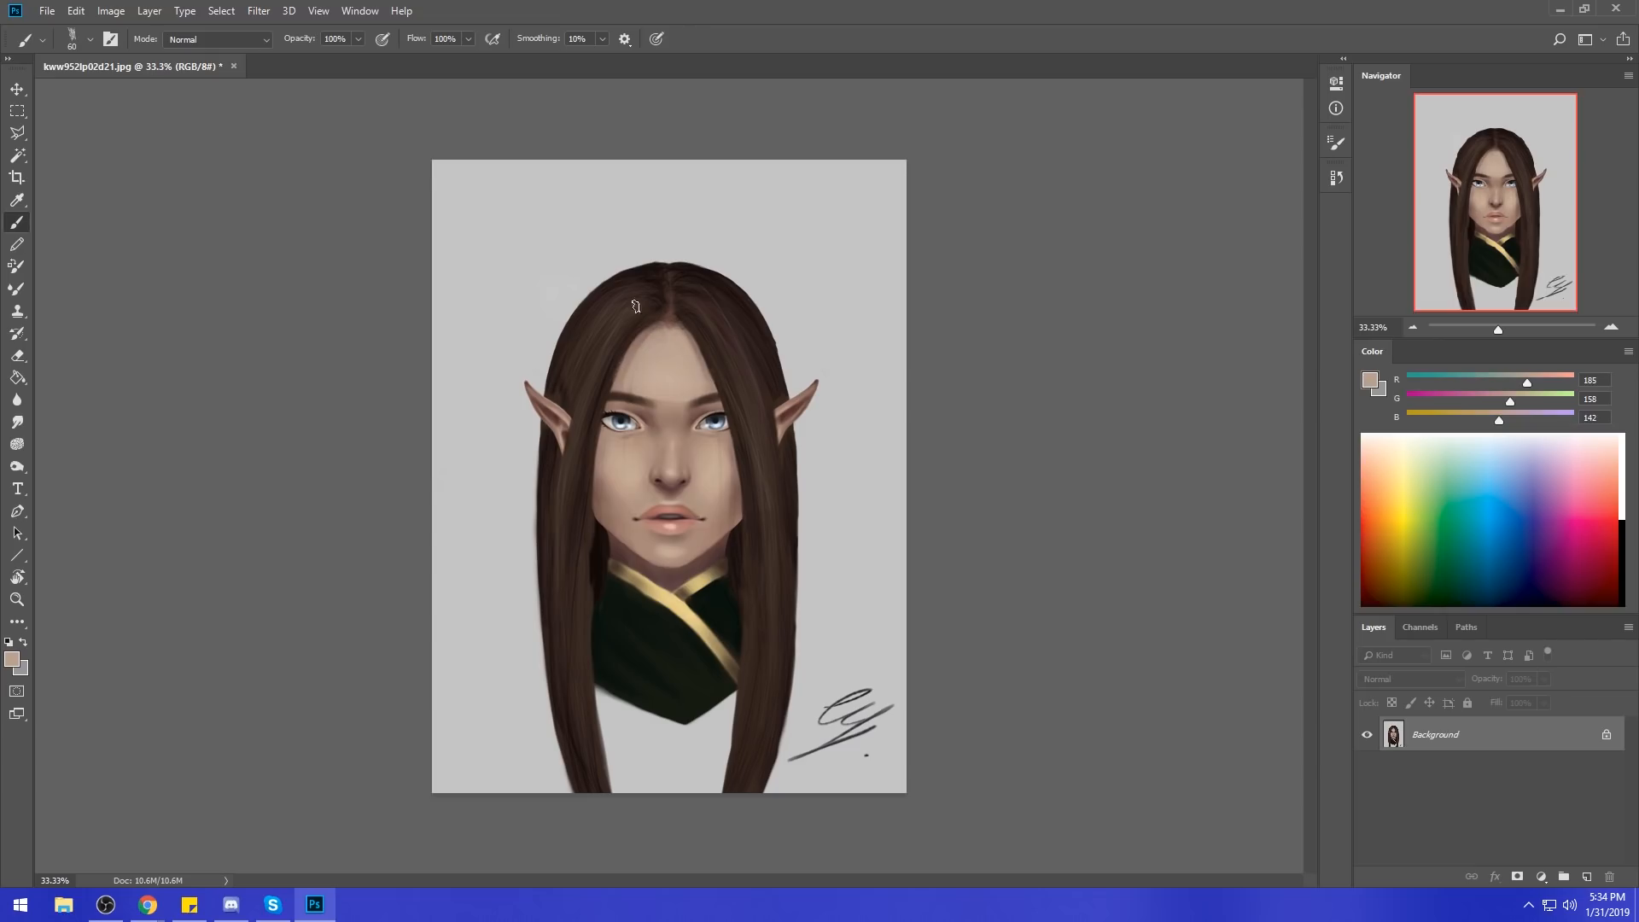
pyautogui.keyDown('alt'); pyautogui.click(678, 375); pyautogui.keyUp('alt')
pyautogui.press('[')
pyautogui.press('[')
pyautogui.keyDown('alt'); pyautogui.click(702, 409); pyautogui.keyUp('alt')
pyautogui.keyDown('alt'); pyautogui.click(702, 409); pyautogui.keyUp('alt')
pyautogui.keyDown('alt'); pyautogui.click(689, 444); pyautogui.keyUp('alt')
pyautogui.keyDown('alt'); pyautogui.click(710, 450); pyautogui.keyUp('alt')
pyautogui.keyDown('alt'); pyautogui.click(706, 448); pyautogui.keyUp('alt')
pyautogui.keyDown('alt'); pyautogui.click(638, 450); pyautogui.keyUp('alt')
pyautogui.keyDown('alt'); pyautogui.click(688, 407); pyautogui.keyUp('alt')
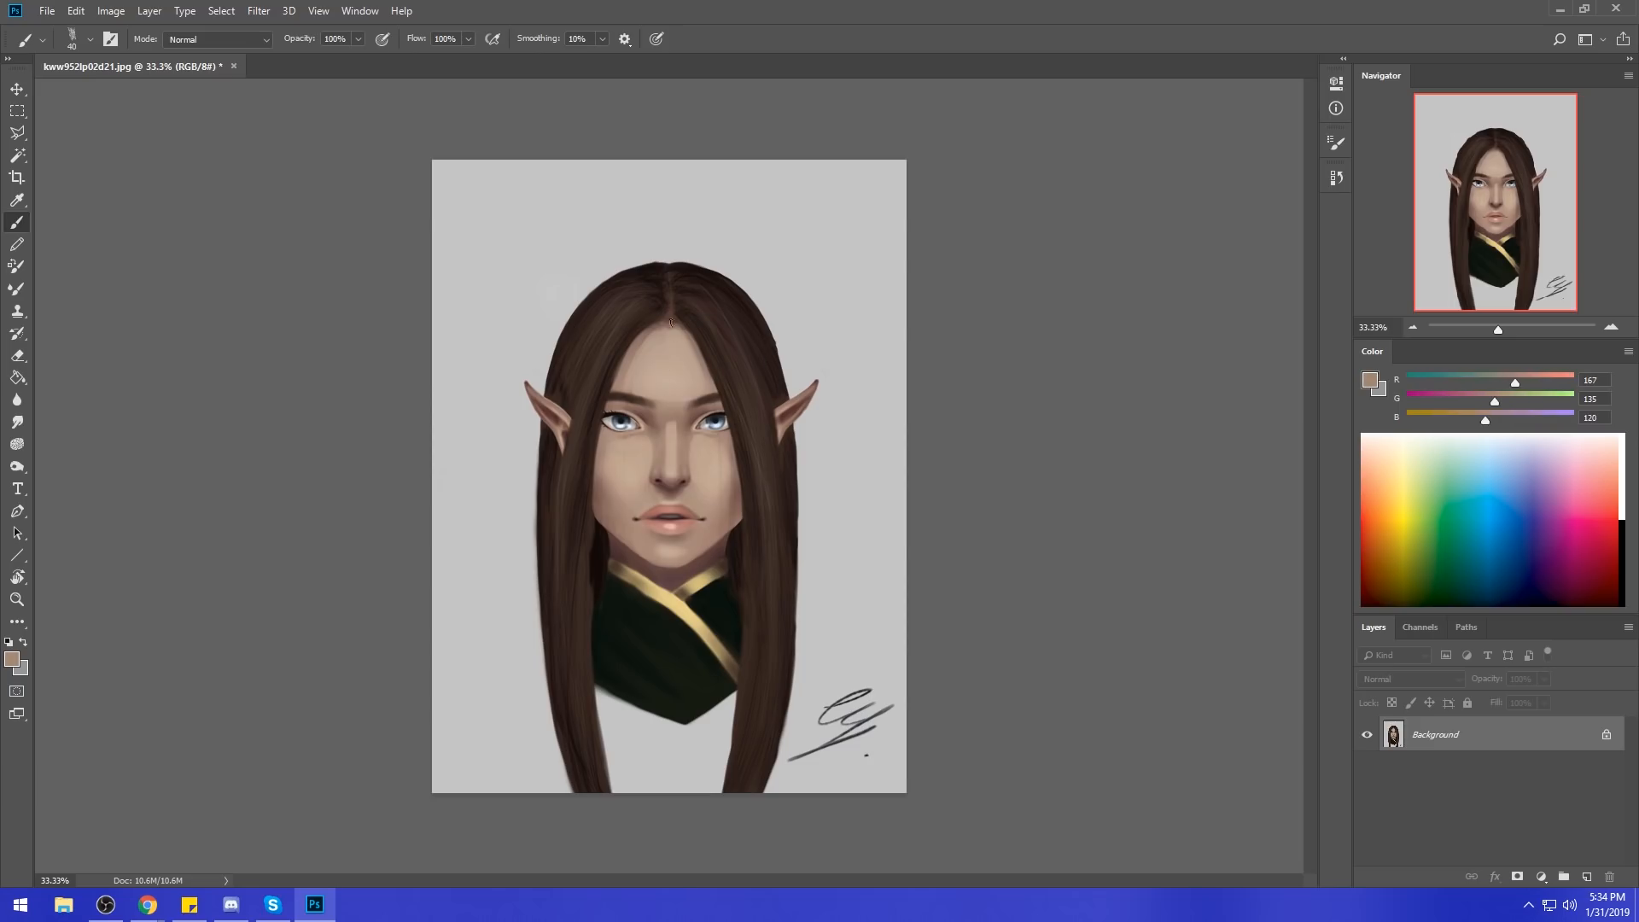
# Refine the area between the brows and around the right eye with smaller strokes of sampled skin and shadow tones.
pyautogui.keyDown('alt'); pyautogui.click(666, 408); pyautogui.keyUp('alt')
pyautogui.keyDown('alt'); pyautogui.click(654, 393); pyautogui.keyUp('alt')
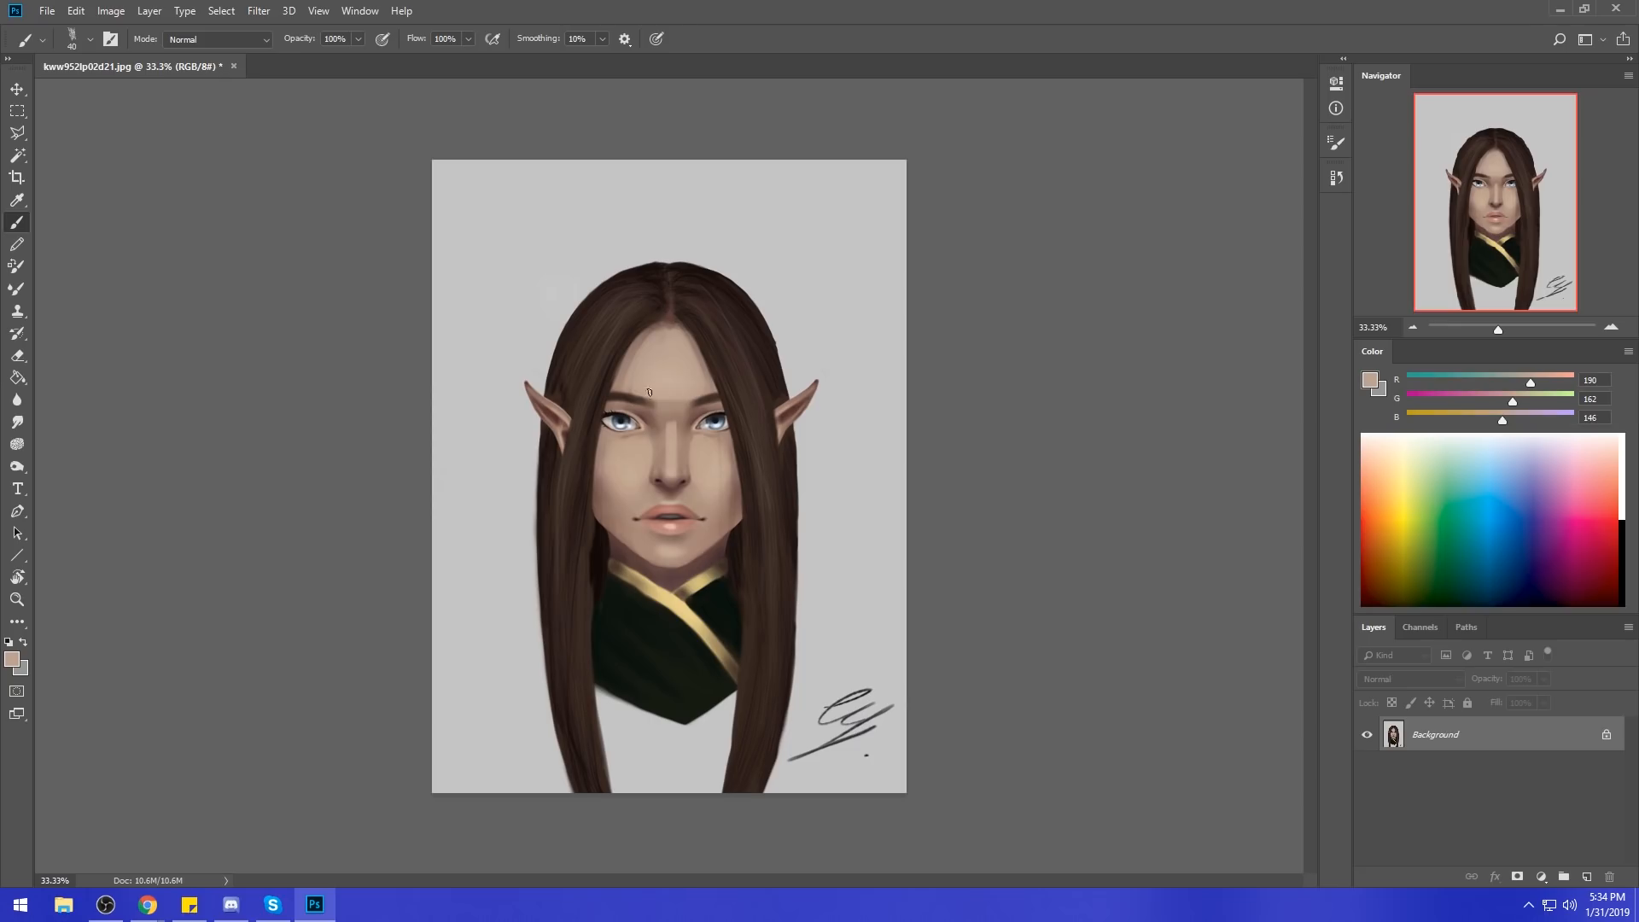
pyautogui.keyDown('alt'); pyautogui.click(650, 388); pyautogui.keyUp('alt')
pyautogui.keyDown('alt'); pyautogui.click(707, 366); pyautogui.keyUp('alt')
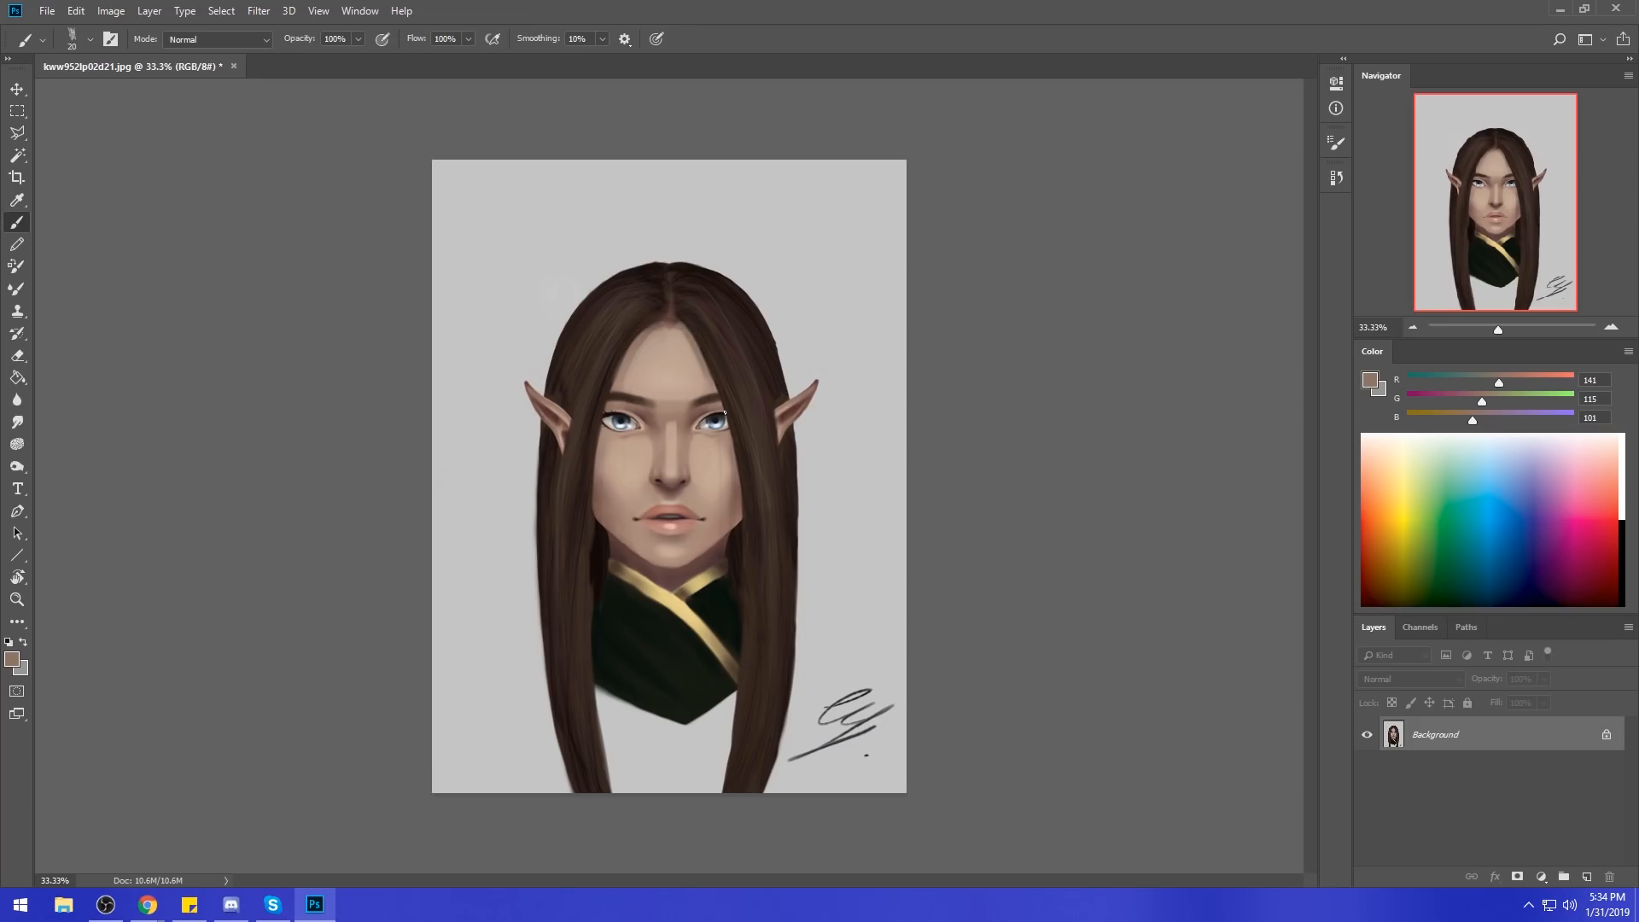
pyautogui.keyDown('alt'); pyautogui.click(668, 421); pyautogui.keyUp('alt')
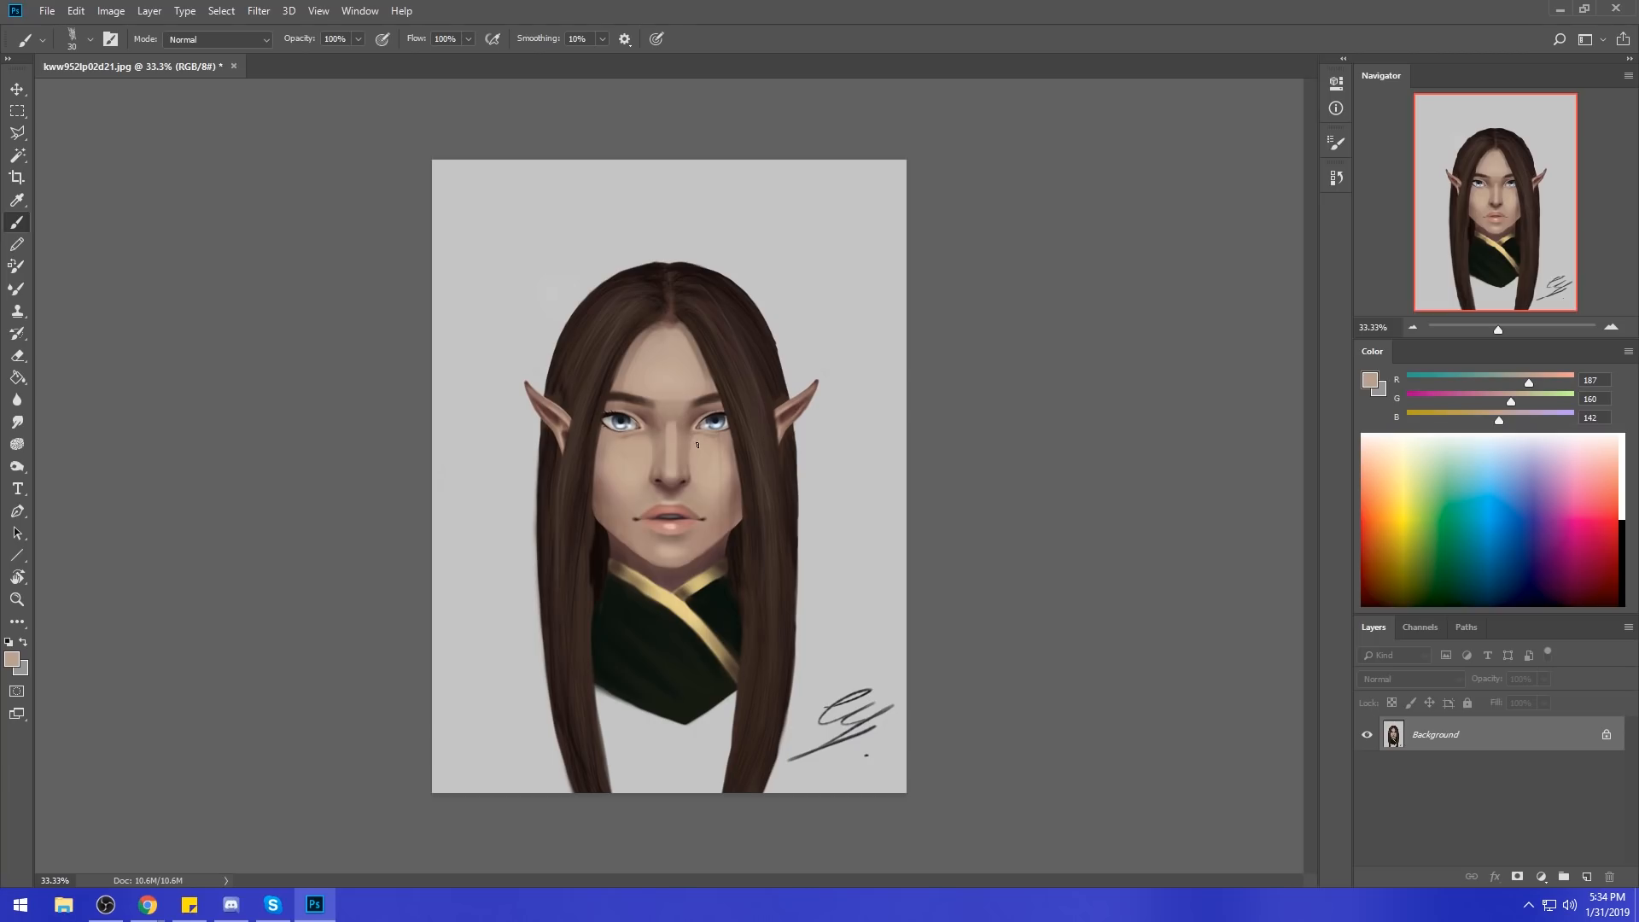
# Enlarge the brush and repaint the nose bridge and the skin beside the nose with sampled skin tones.
pyautogui.press(']')
pyautogui.press(']')
pyautogui.moveTo(678, 434); pyautogui.dragTo(680, 470)
pyautogui.keyDown('alt'); pyautogui.click(674, 468); pyautogui.keyUp('alt')
pyautogui.keyDown('alt'); pyautogui.click(695, 444); pyautogui.keyUp('alt')
pyautogui.keyDown('alt'); pyautogui.click(646, 437); pyautogui.keyUp('alt')
# Blend the repainted face strokes with the Smudge tool reduced to 30 px at 9% strength.
pyautogui.click(17, 422)
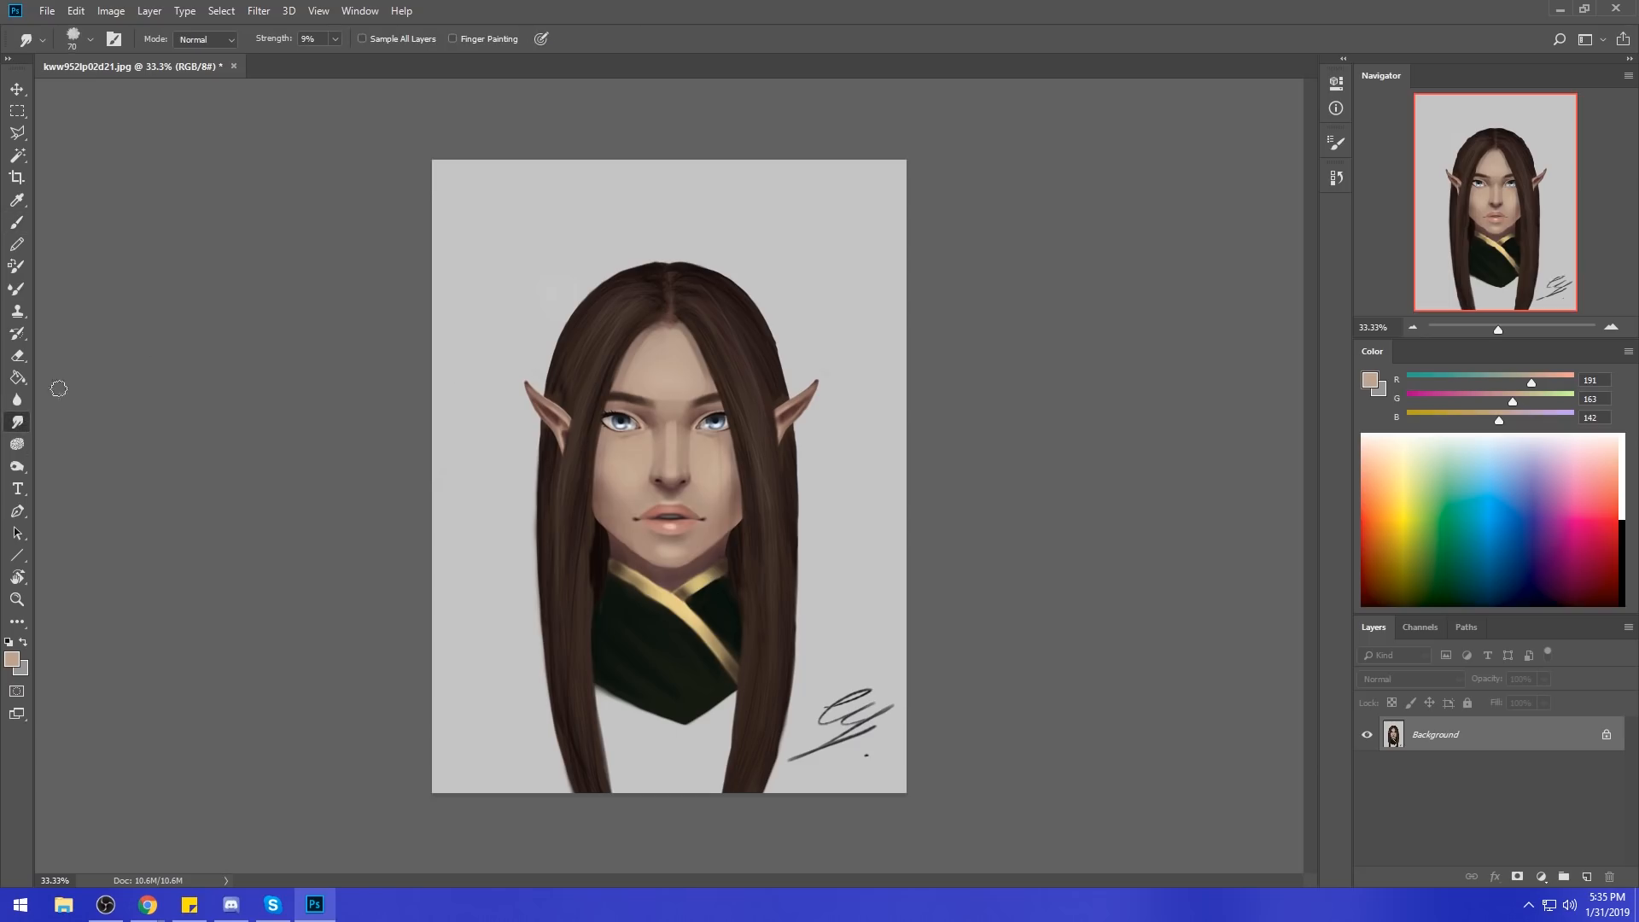
pyautogui.press('[')
pyautogui.press('[')
pyautogui.press('[')
pyautogui.press('[')
pyautogui.press('[')
pyautogui.press(']')
# Return to the textured brush at 50 px and repaint the forehead, nose and right cheek with sampled light and shadow tones.
pyautogui.press('b')
pyautogui.keyDown('alt'); pyautogui.click(676, 352); pyautogui.keyUp('alt')
pyautogui.press(']')
pyautogui.press(']')
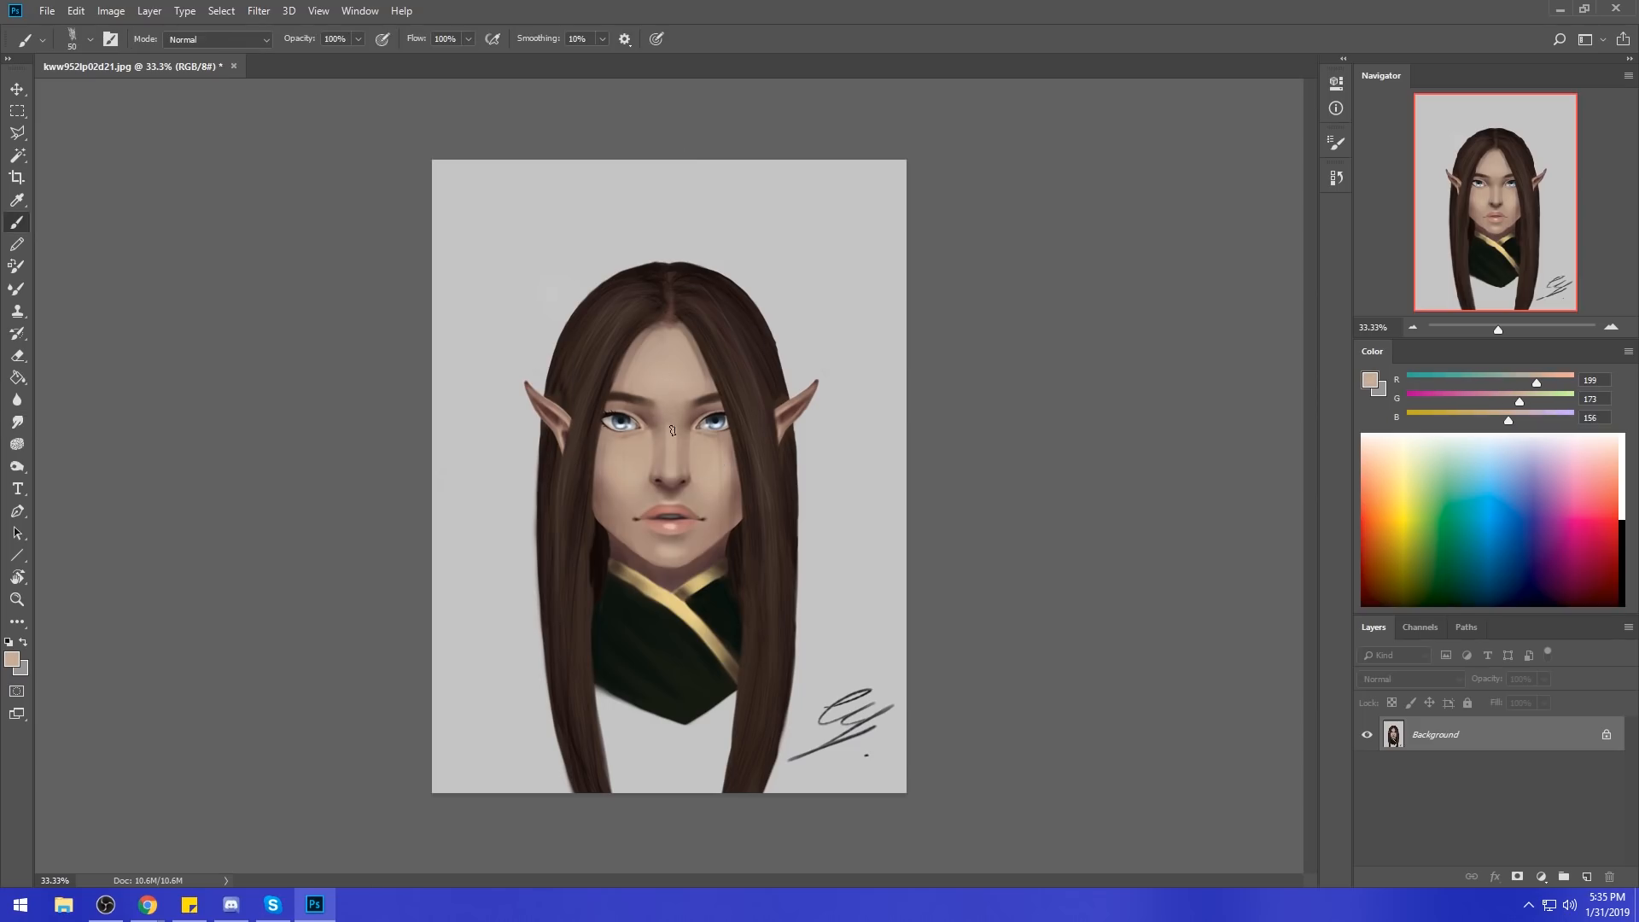
pyautogui.keyDown('alt'); pyautogui.click(693, 385); pyautogui.keyUp('alt')
pyautogui.keyDown('alt'); pyautogui.click(683, 373); pyautogui.keyUp('alt')
pyautogui.press('alt')
pyautogui.keyDown('alt'); pyautogui.click(716, 465); pyautogui.keyUp('alt')
pyautogui.keyDown('alt'); pyautogui.click(683, 472); pyautogui.keyUp('alt')
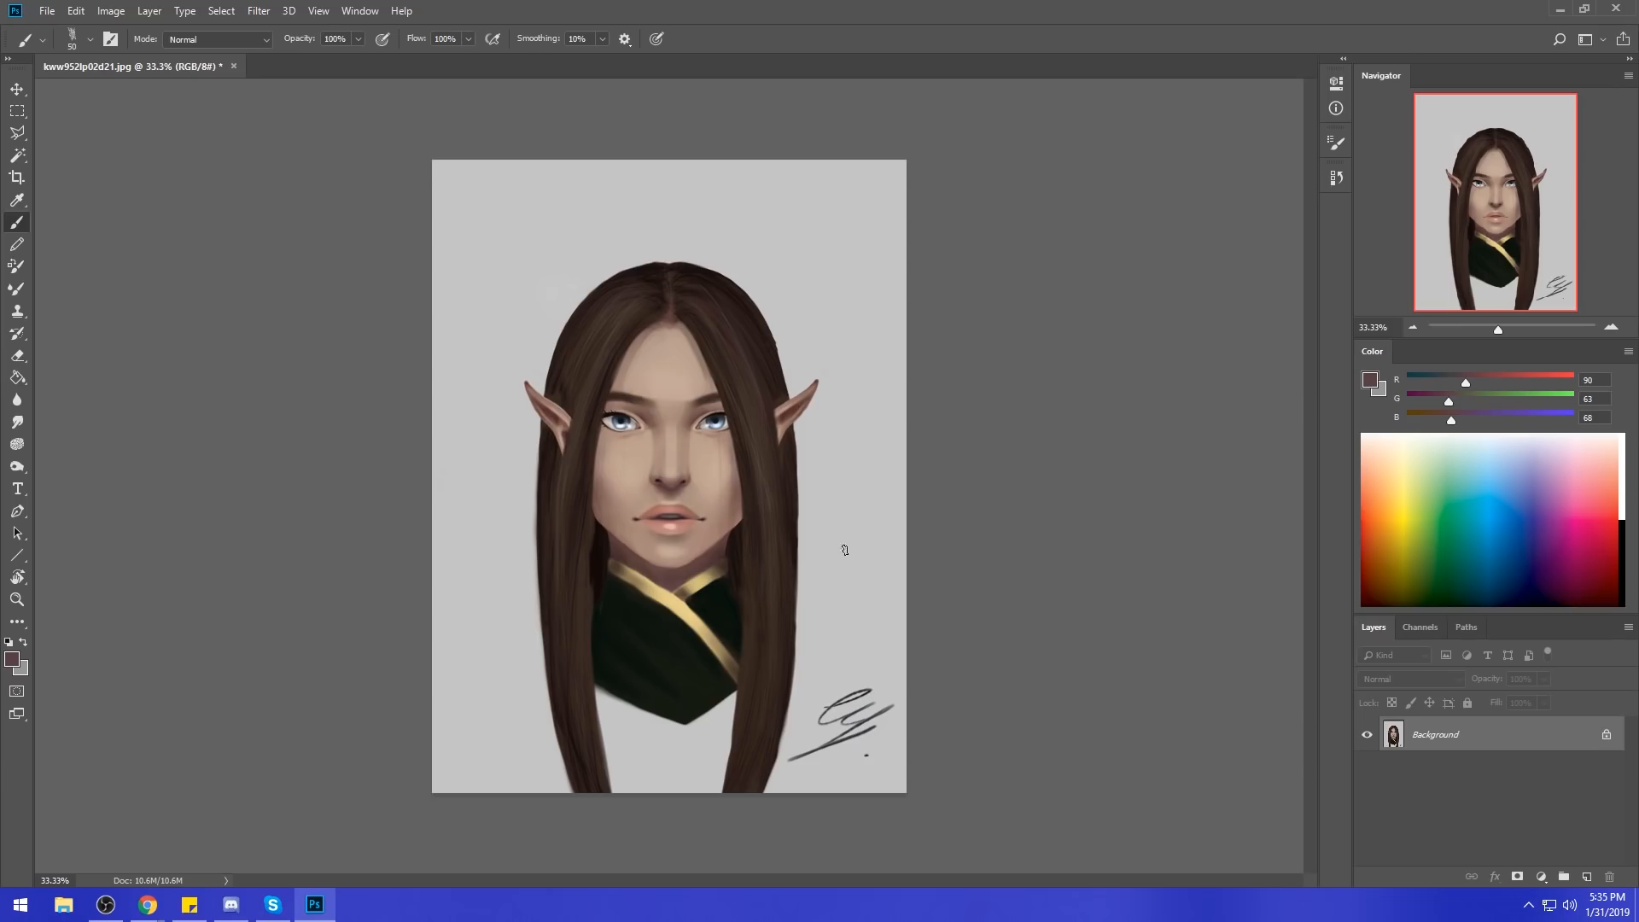
# Repaint the top of the forehead and its hairline with sampled skin and hairline shadow tones.
pyautogui.keyDown('alt'); pyautogui.click(667, 360); pyautogui.keyUp('alt')
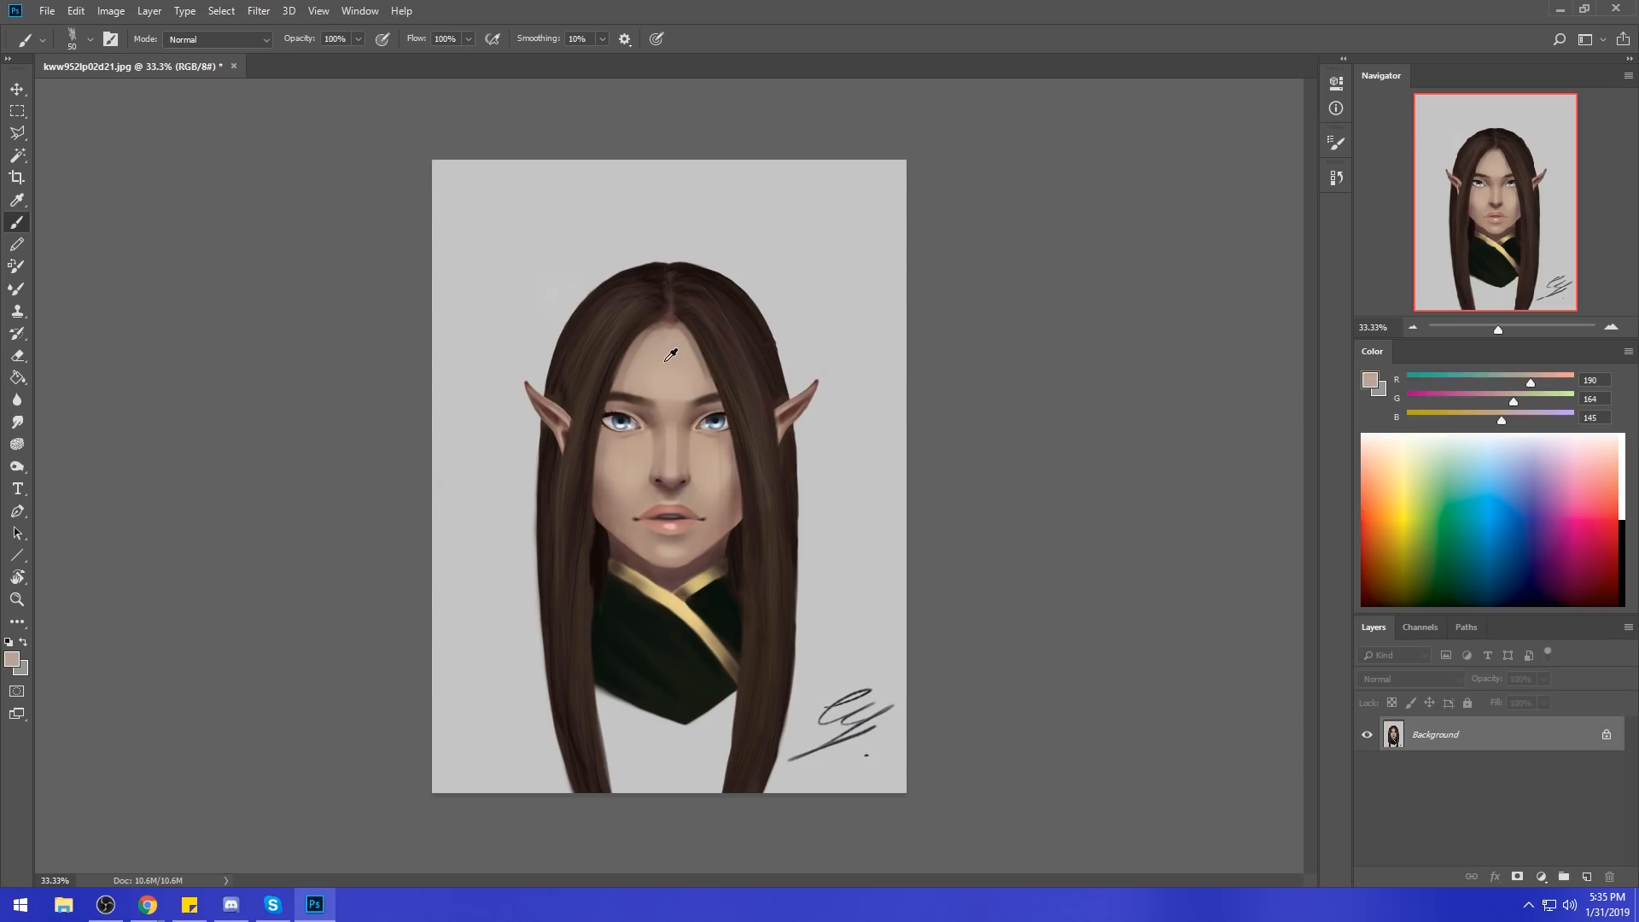
pyautogui.keyDown('alt'); pyautogui.click(650, 326); pyautogui.keyUp('alt')
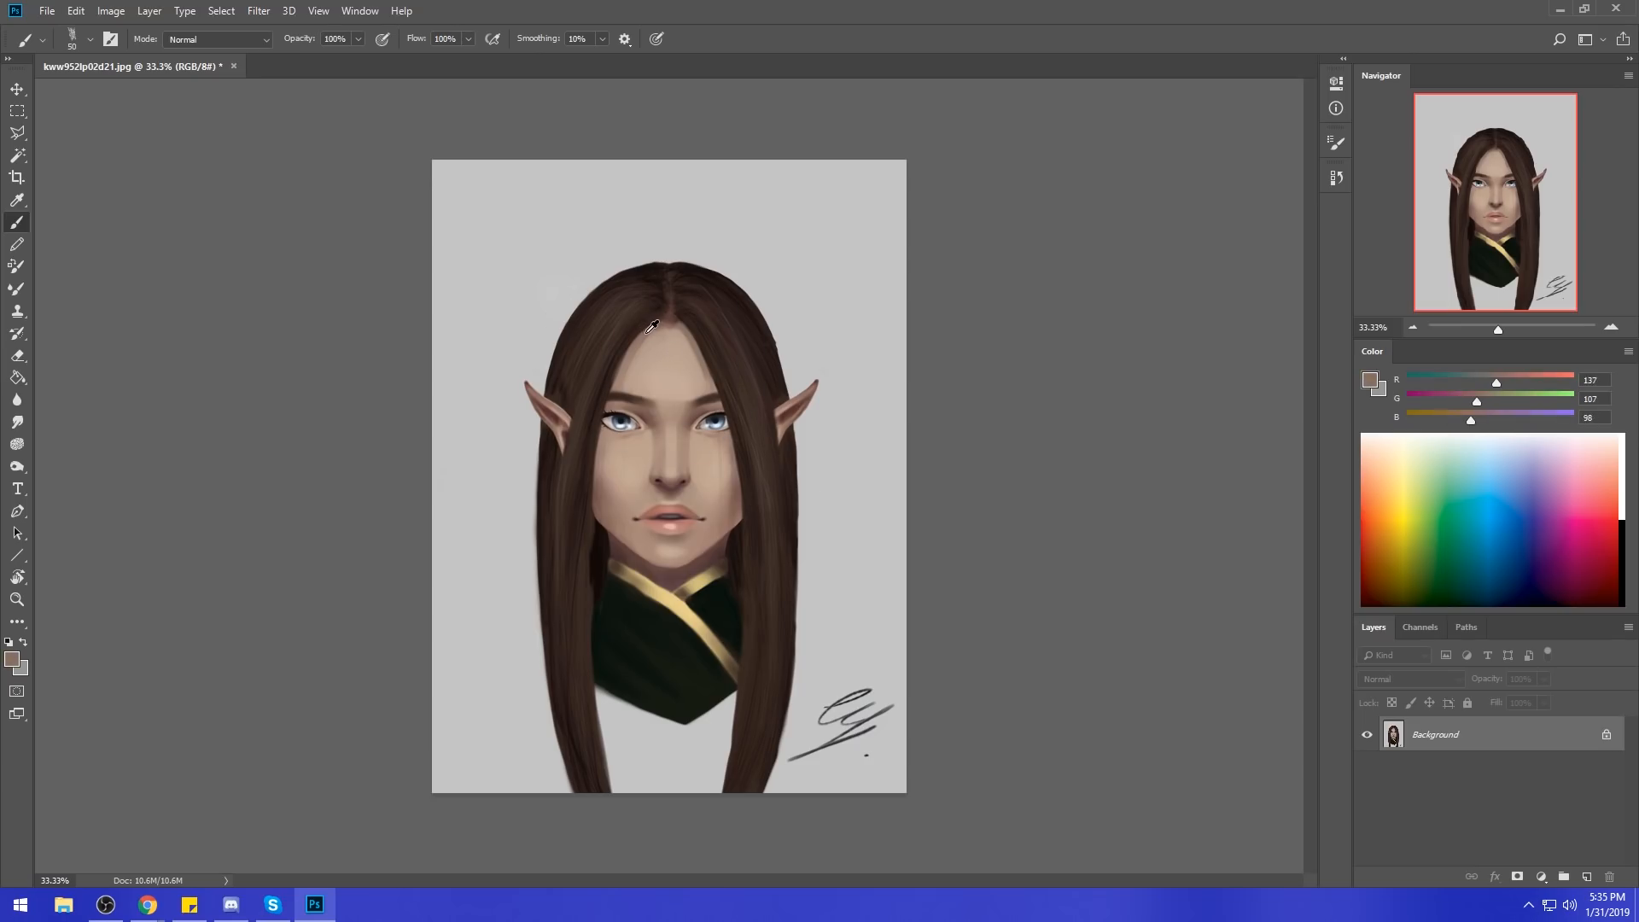
pyautogui.keyDown('alt'); pyautogui.click(674, 365); pyautogui.keyUp('alt')
pyautogui.moveTo(656, 325)
pyautogui.mouseDown()
pyautogui.moveTo(610, 385)
pyautogui.moveTo(698, 355)
pyautogui.moveTo(696, 375)
pyautogui.moveTo(653, 390)
pyautogui.moveTo(702, 369)
pyautogui.moveTo(675, 312)
pyautogui.mouseUp()
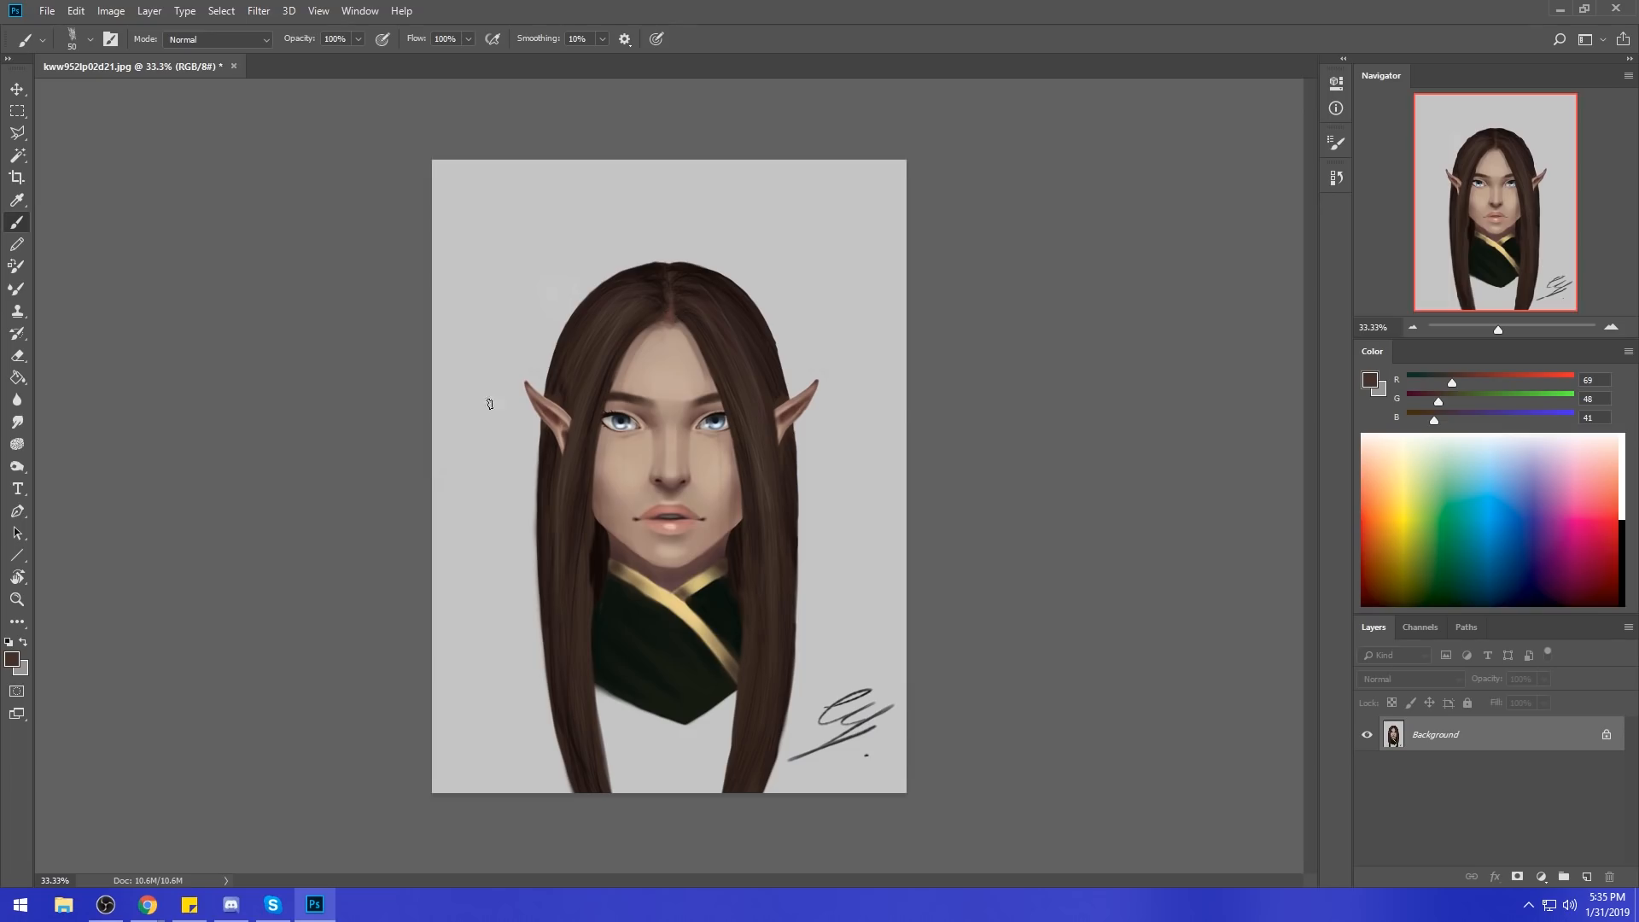
# Choose a soft round brush, sample a dark brown from the left hair and enlarge the brush to 400 px.
pyautogui.keyDown('alt'); pyautogui.click(606, 494); pyautogui.keyUp('alt')
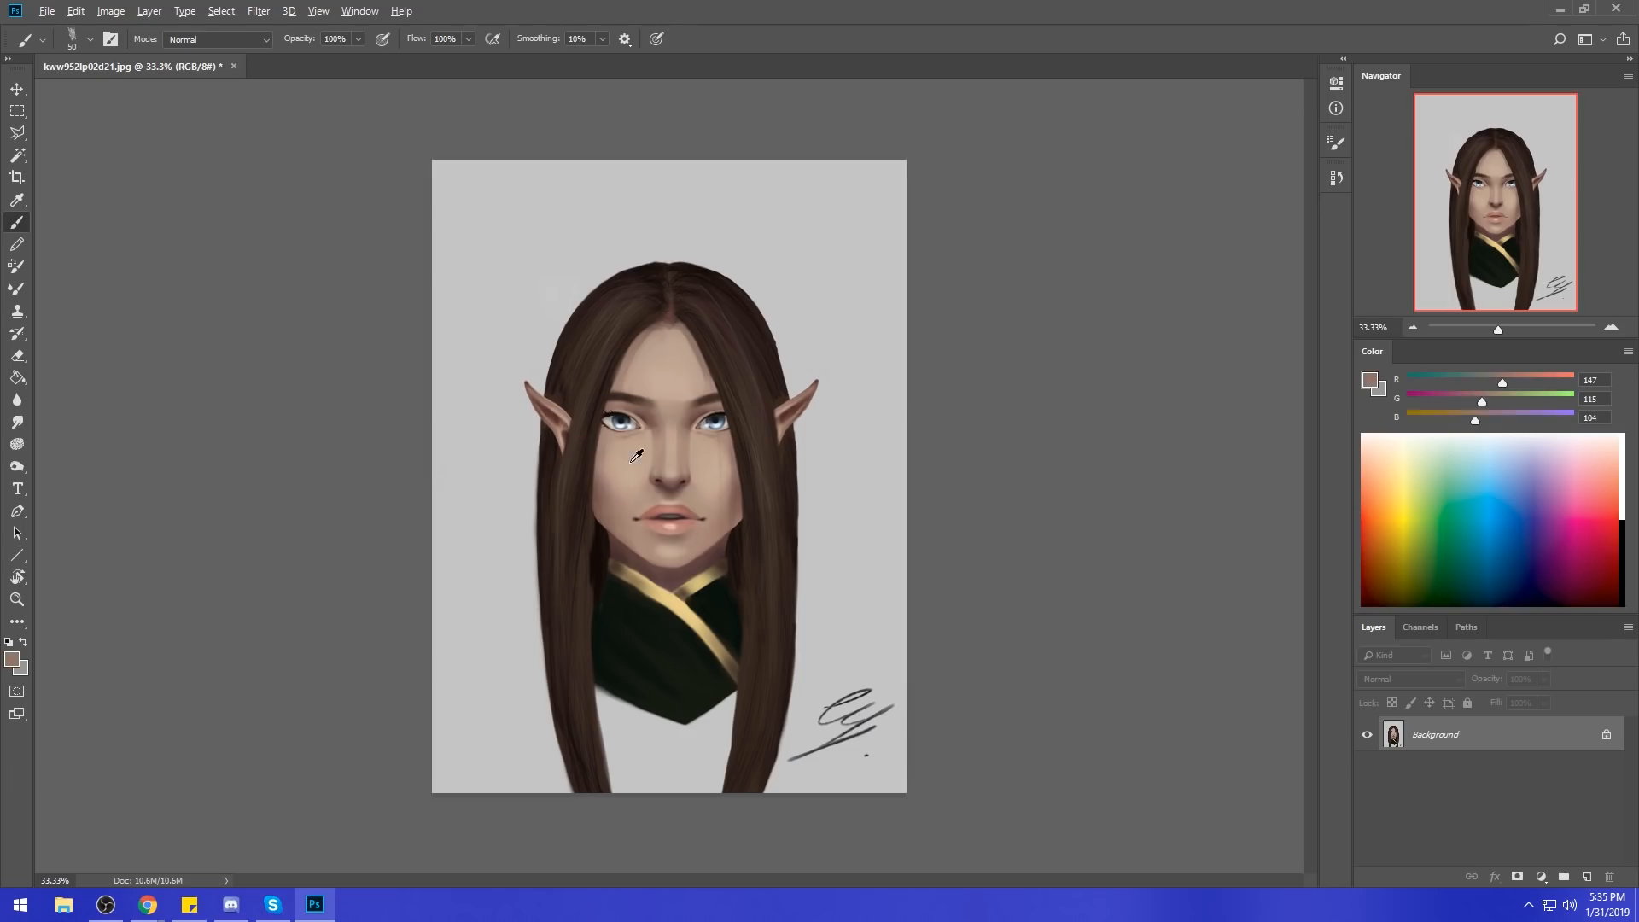
pyautogui.rightClick(604, 495)
pyautogui.click(755, 522)
pyautogui.click(1148, 426)
pyautogui.keyDown('alt'); pyautogui.click(586, 419); pyautogui.keyUp('alt')
pyautogui.press(']')
pyautogui.press(']')
pyautogui.press(']')
pyautogui.press(']')
pyautogui.press(']')
pyautogui.press(']')
pyautogui.press(']')
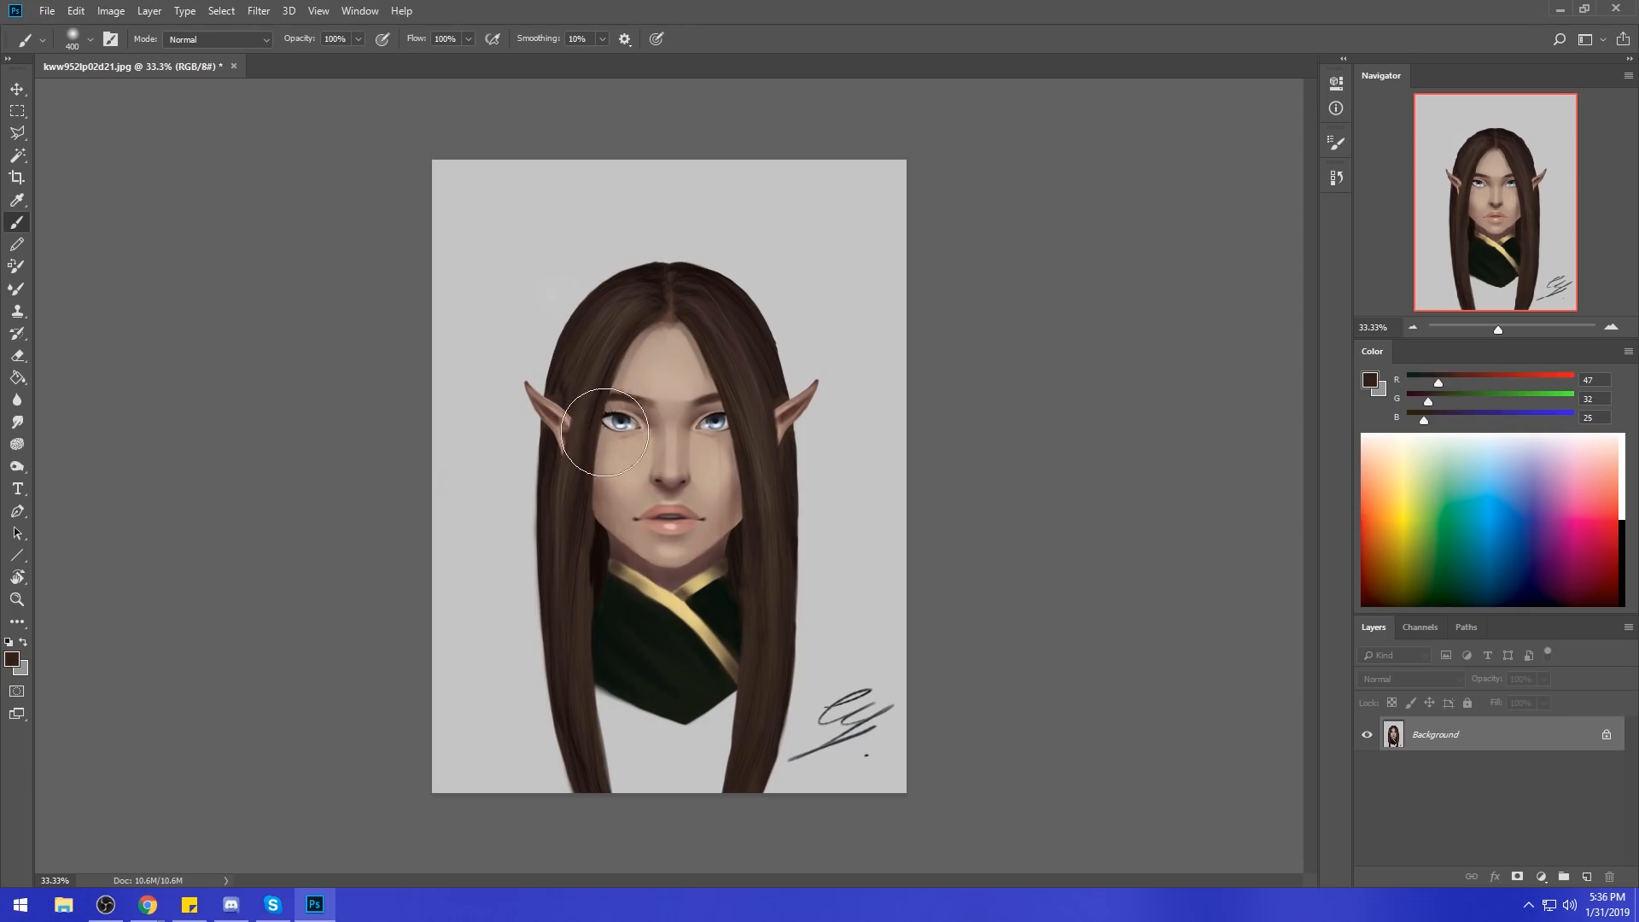
# Set the brush opacity to 41% and softly shade the face around the eyes with sampled dark browns.
pyautogui.press('4')
pyautogui.press('1')
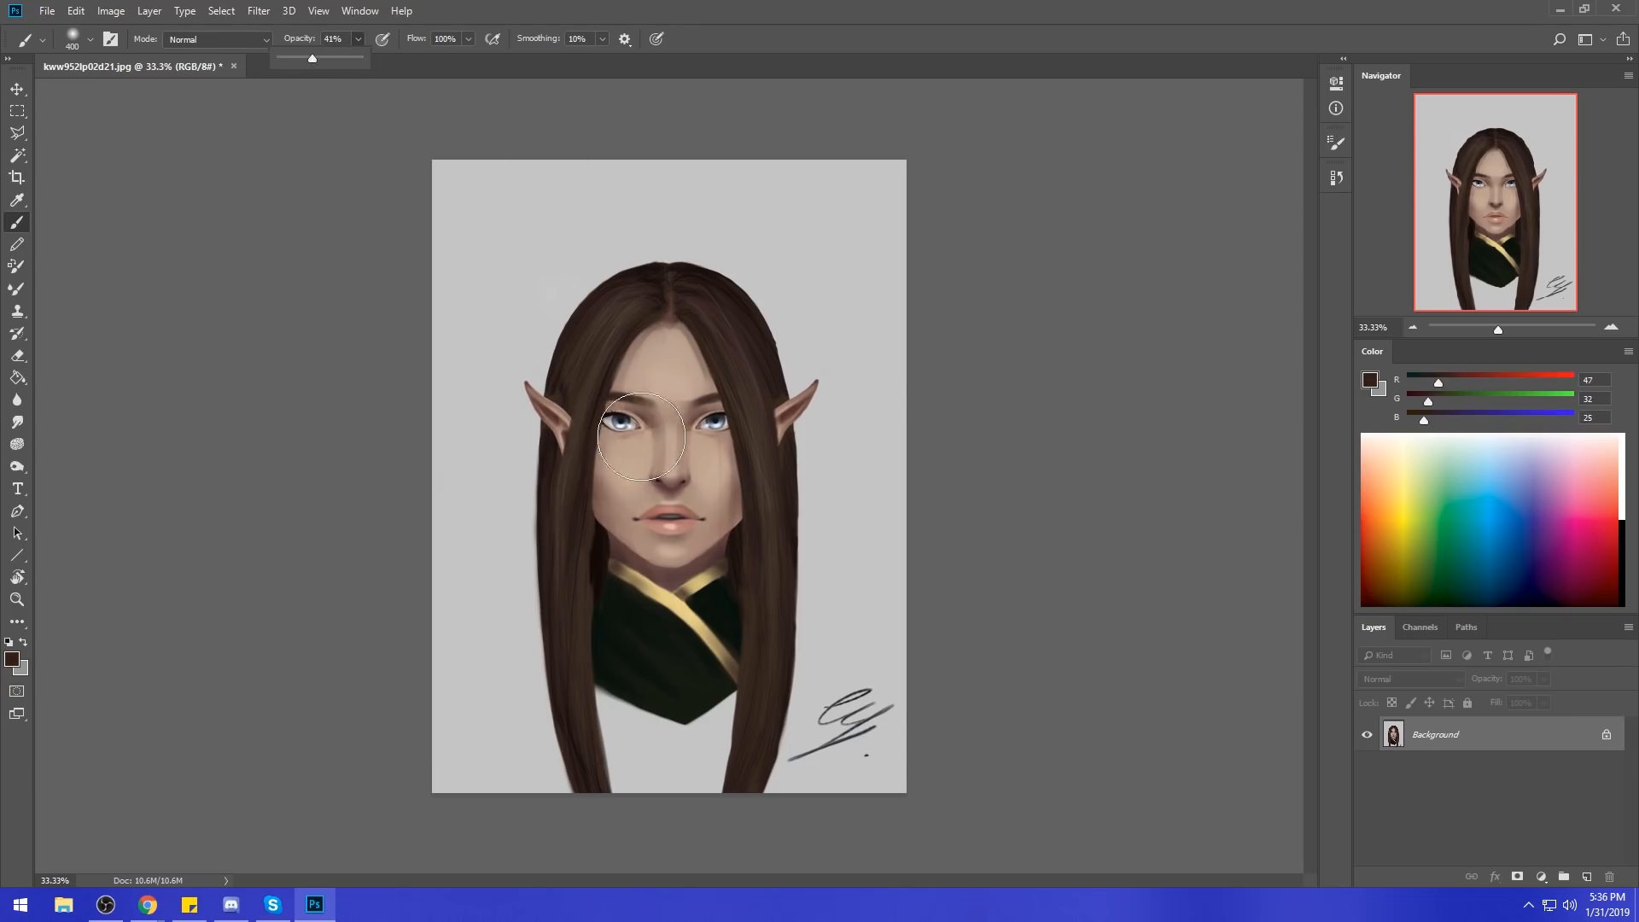
pyautogui.keyDown('alt'); pyautogui.click(730, 433); pyautogui.keyUp('alt')
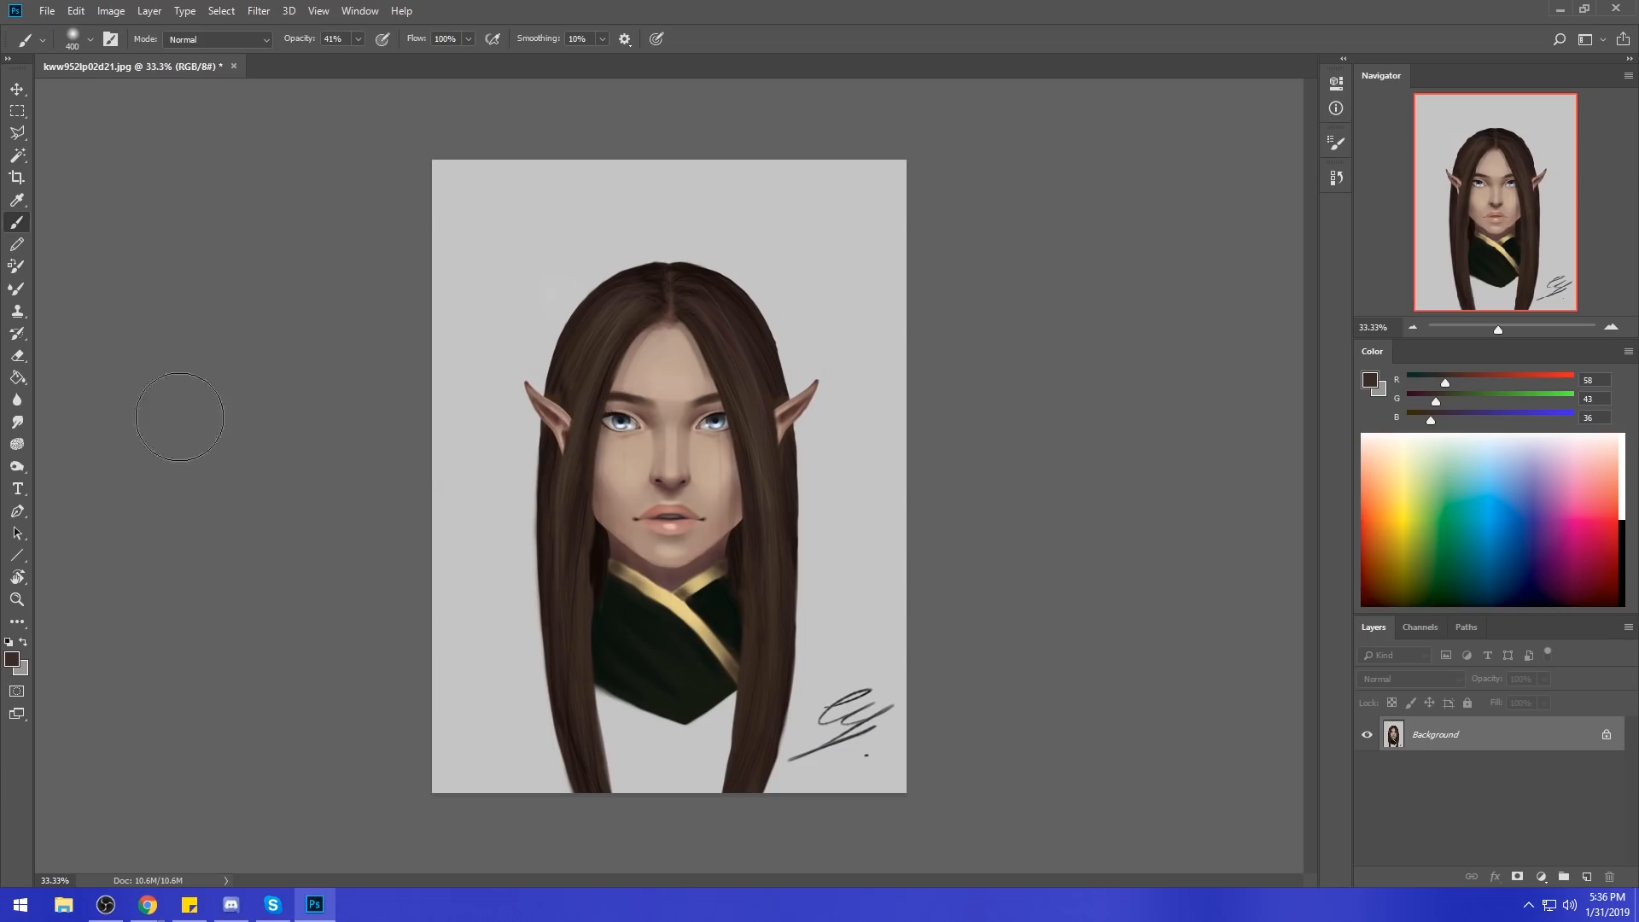
# Soften the dark corners of the mouth with the Smudge tool.
pyautogui.click(17, 422)
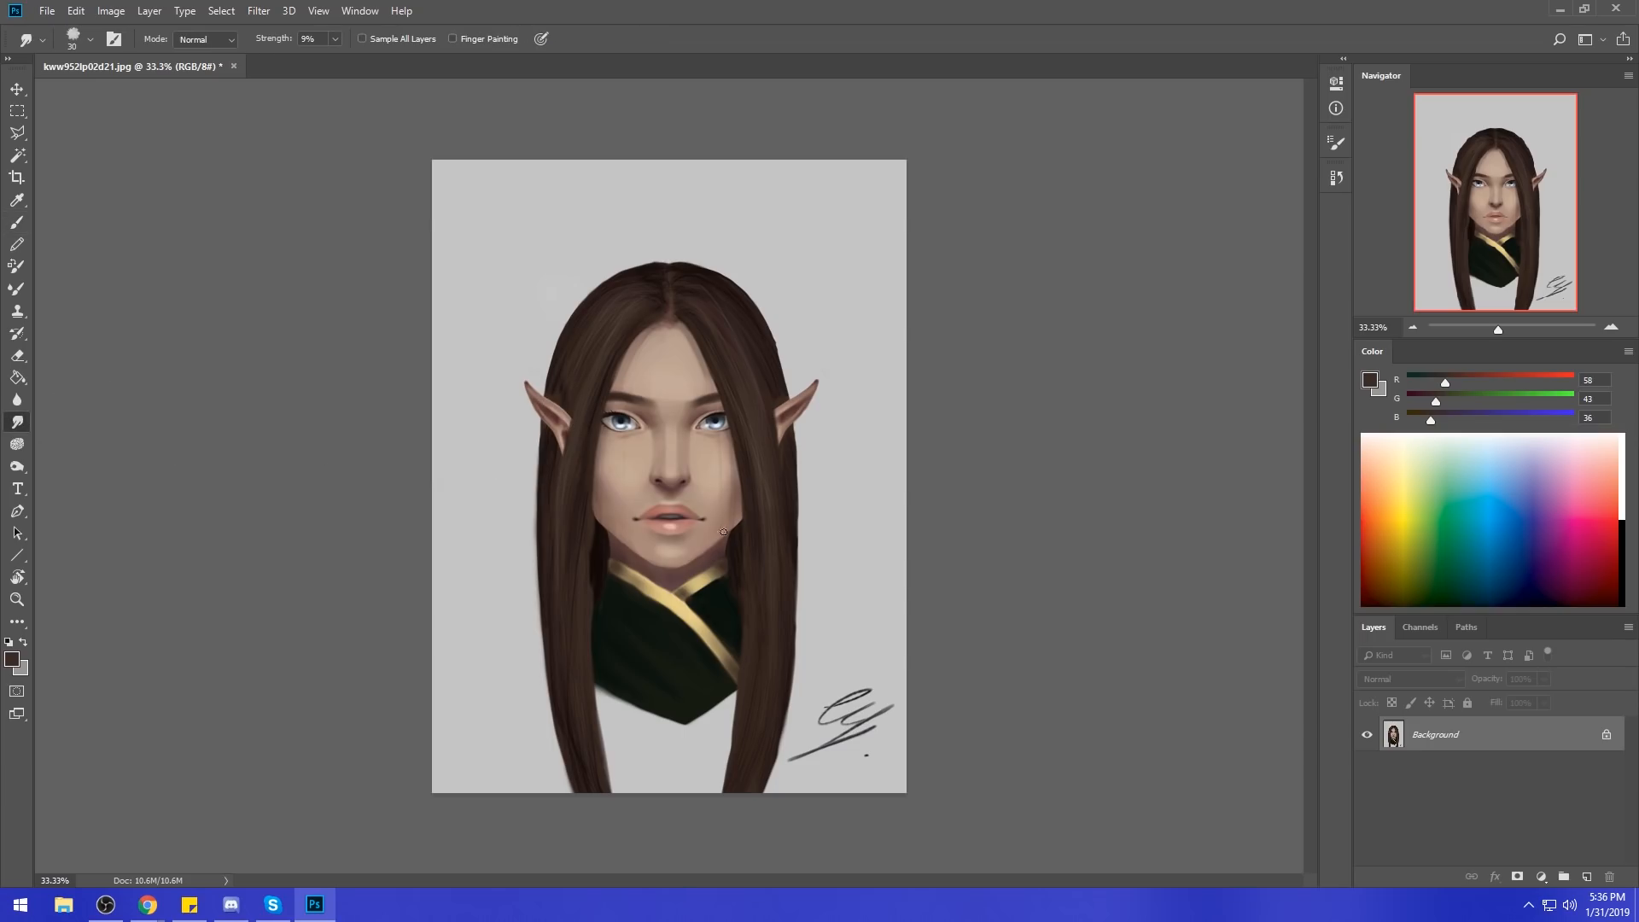
pyautogui.press('[')
pyautogui.press(']')
# Pick the 80 px brush from Istebrak's Dry-Oil Brushes and reduce it to 40 px.
pyautogui.press('b')
pyautogui.rightClick(745, 455)
pyautogui.click(794, 696)
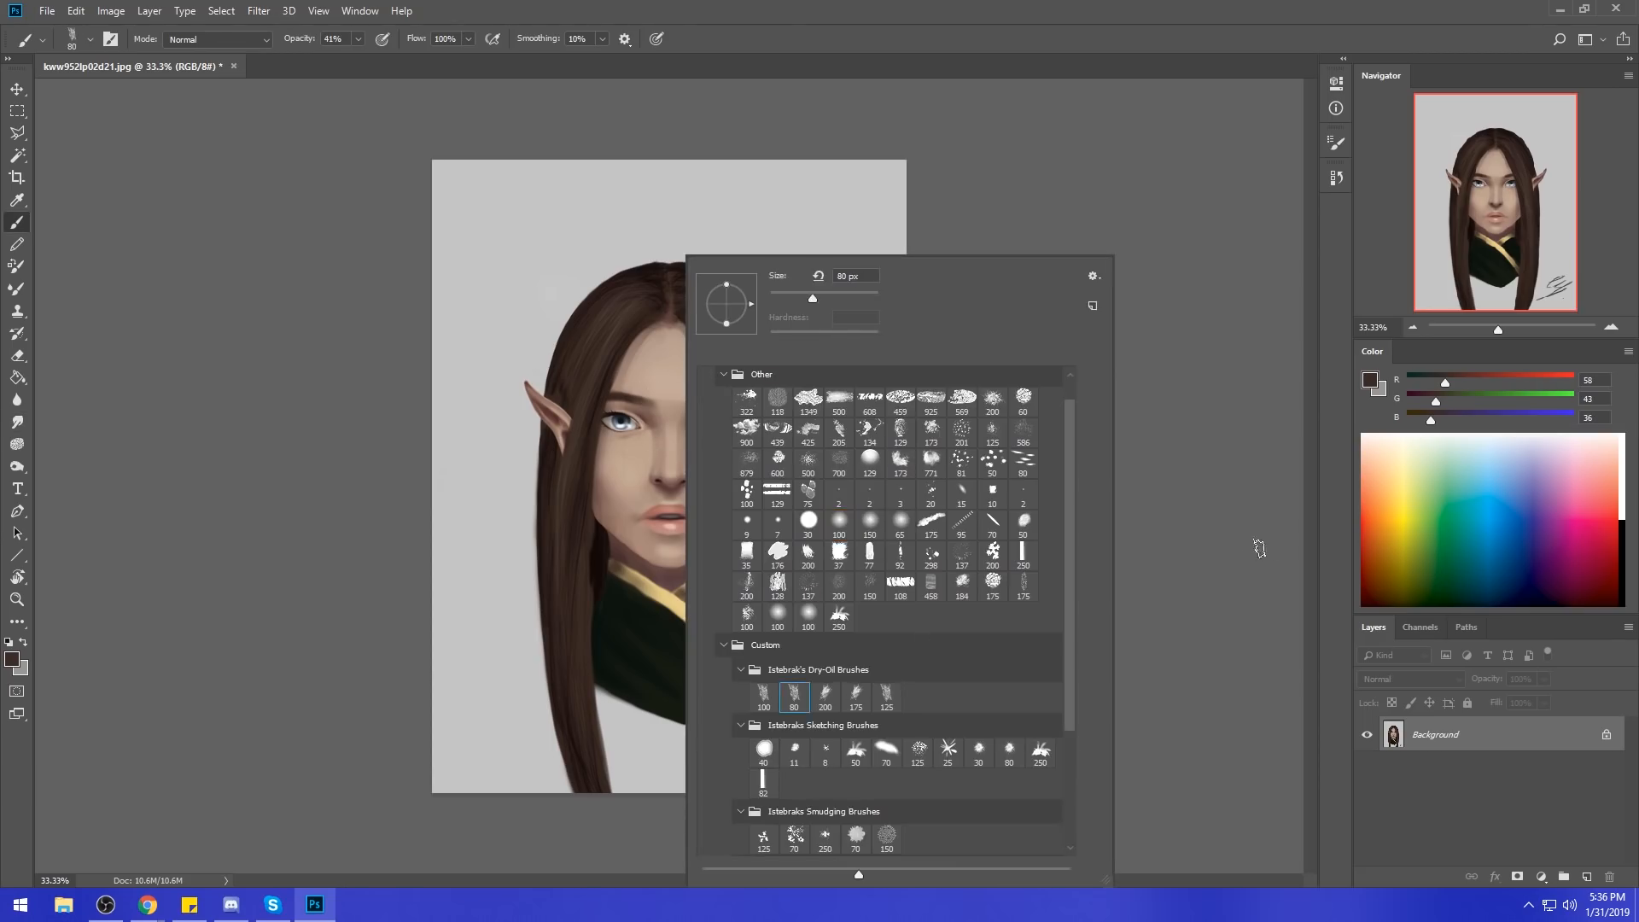
pyautogui.click(1267, 548)
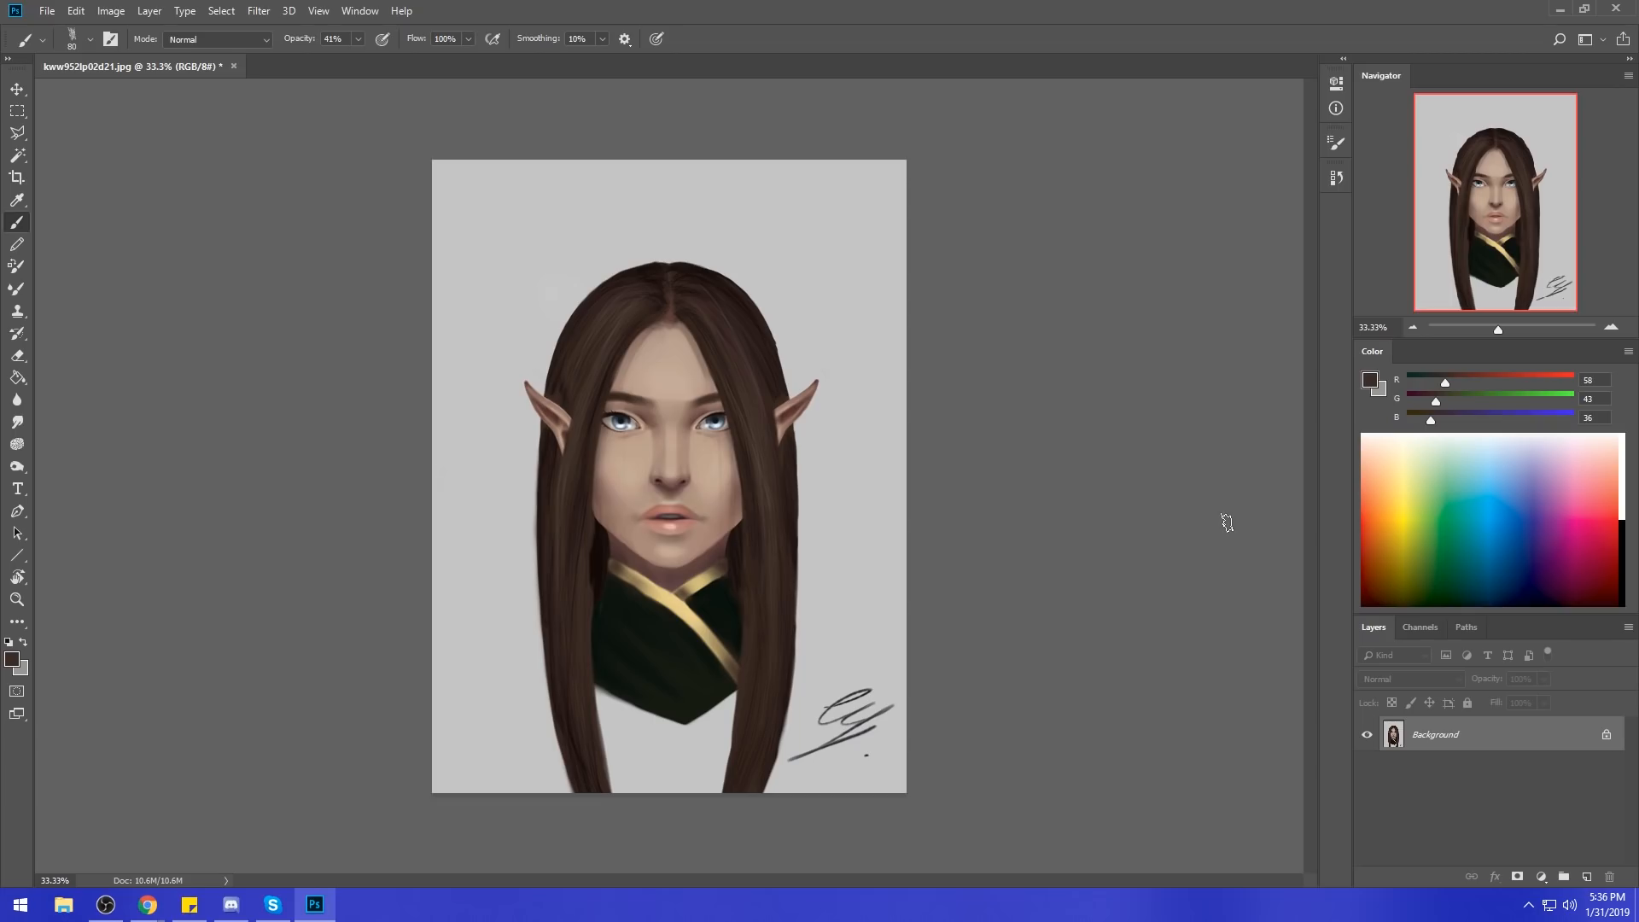
pyautogui.press('[')
pyautogui.press('[')
# Set the brush mode to Darken and shade the eyes and the underside of the nose with sampled dark tones.
pyautogui.click(244, 39)
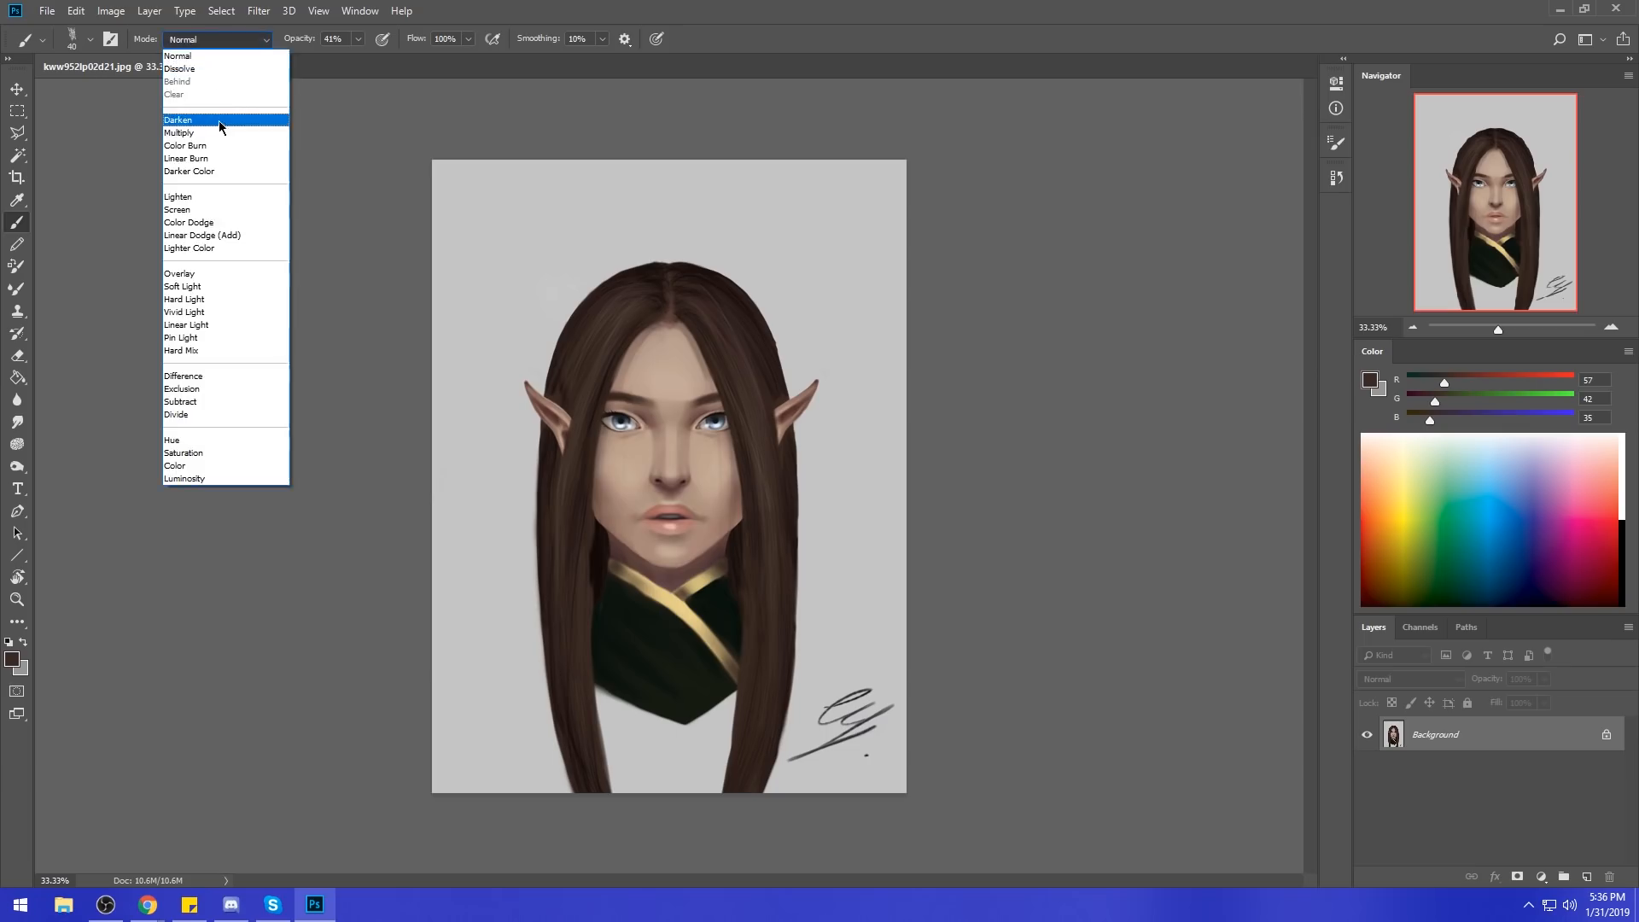
pyautogui.click(218, 121)
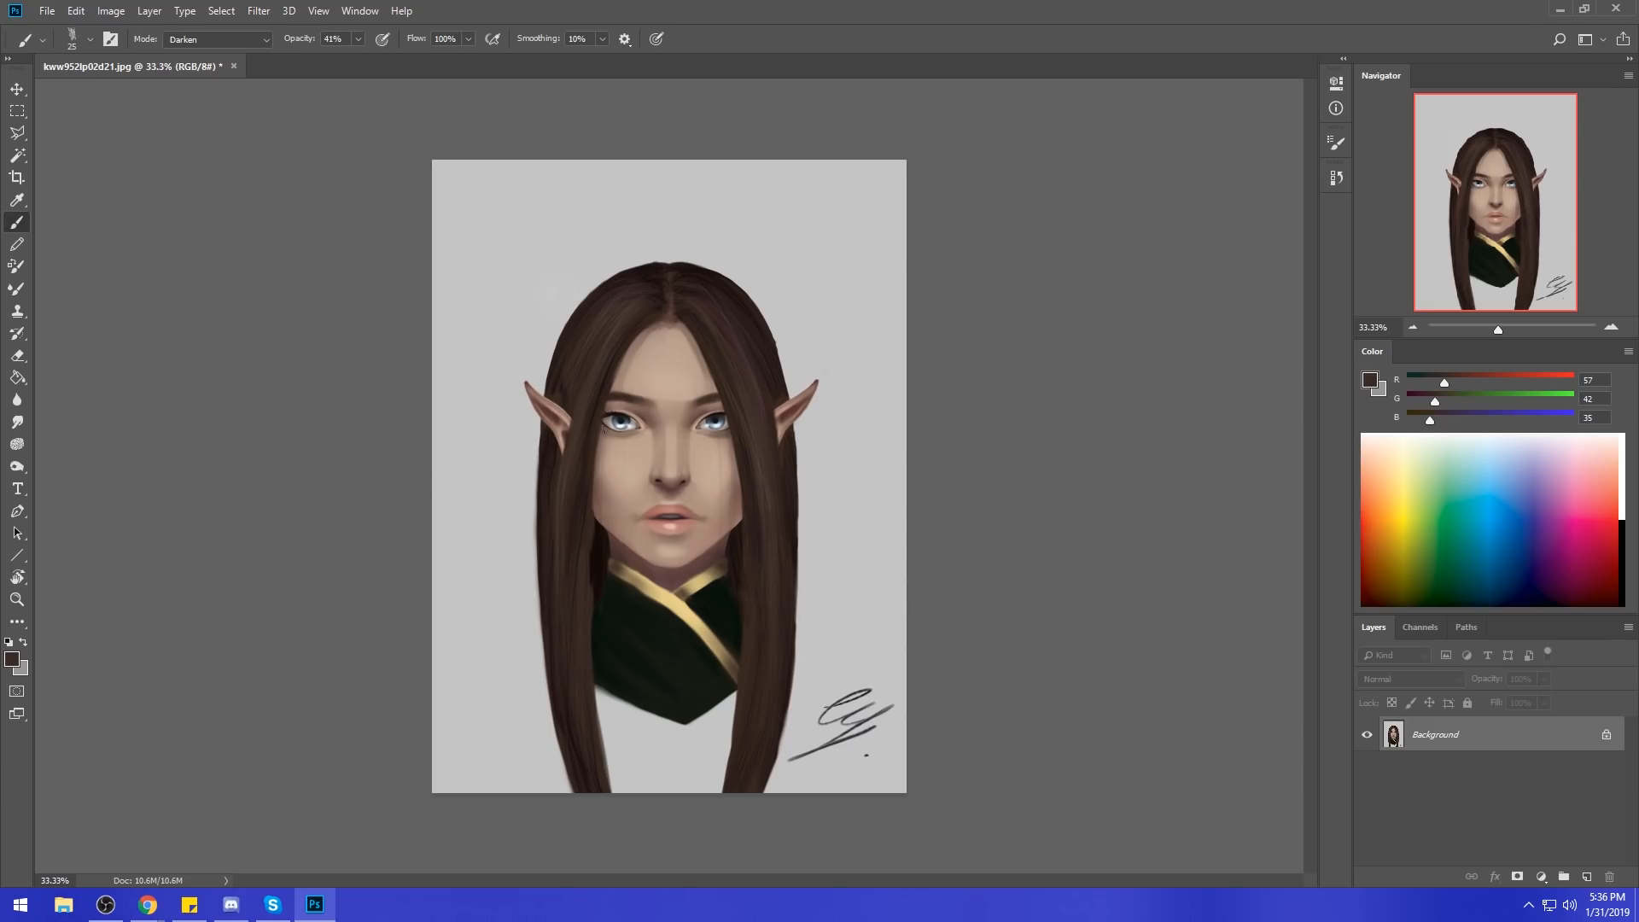
pyautogui.keyDown('alt'); pyautogui.click(665, 486); pyautogui.keyUp('alt')
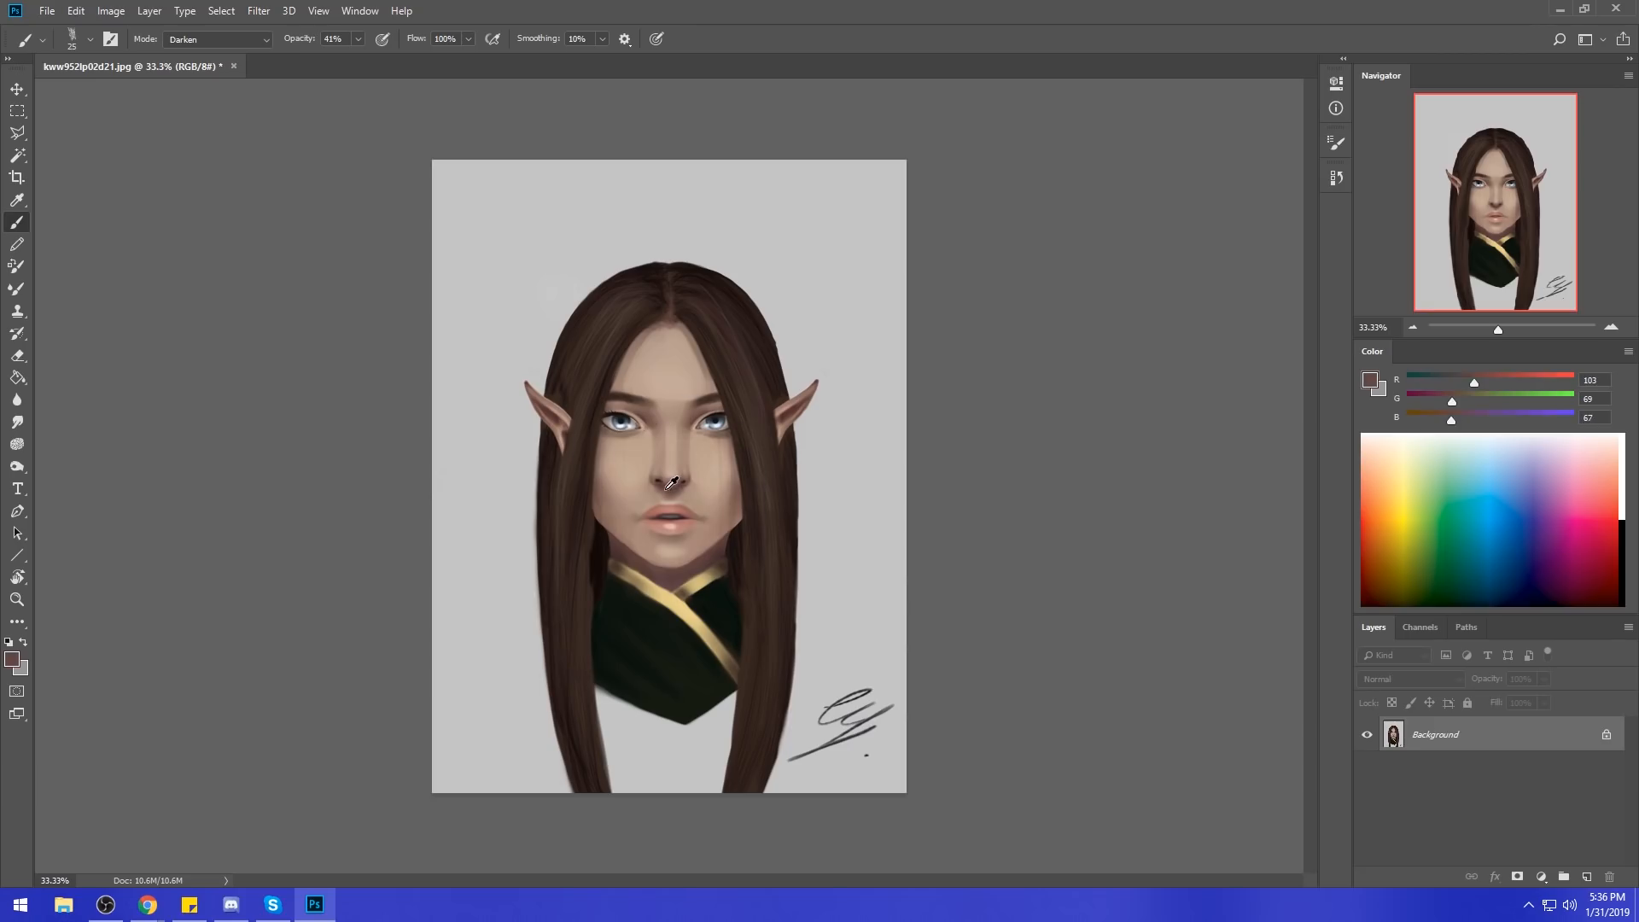
pyautogui.keyDown('alt'); pyautogui.click(730, 431); pyautogui.keyUp('alt')
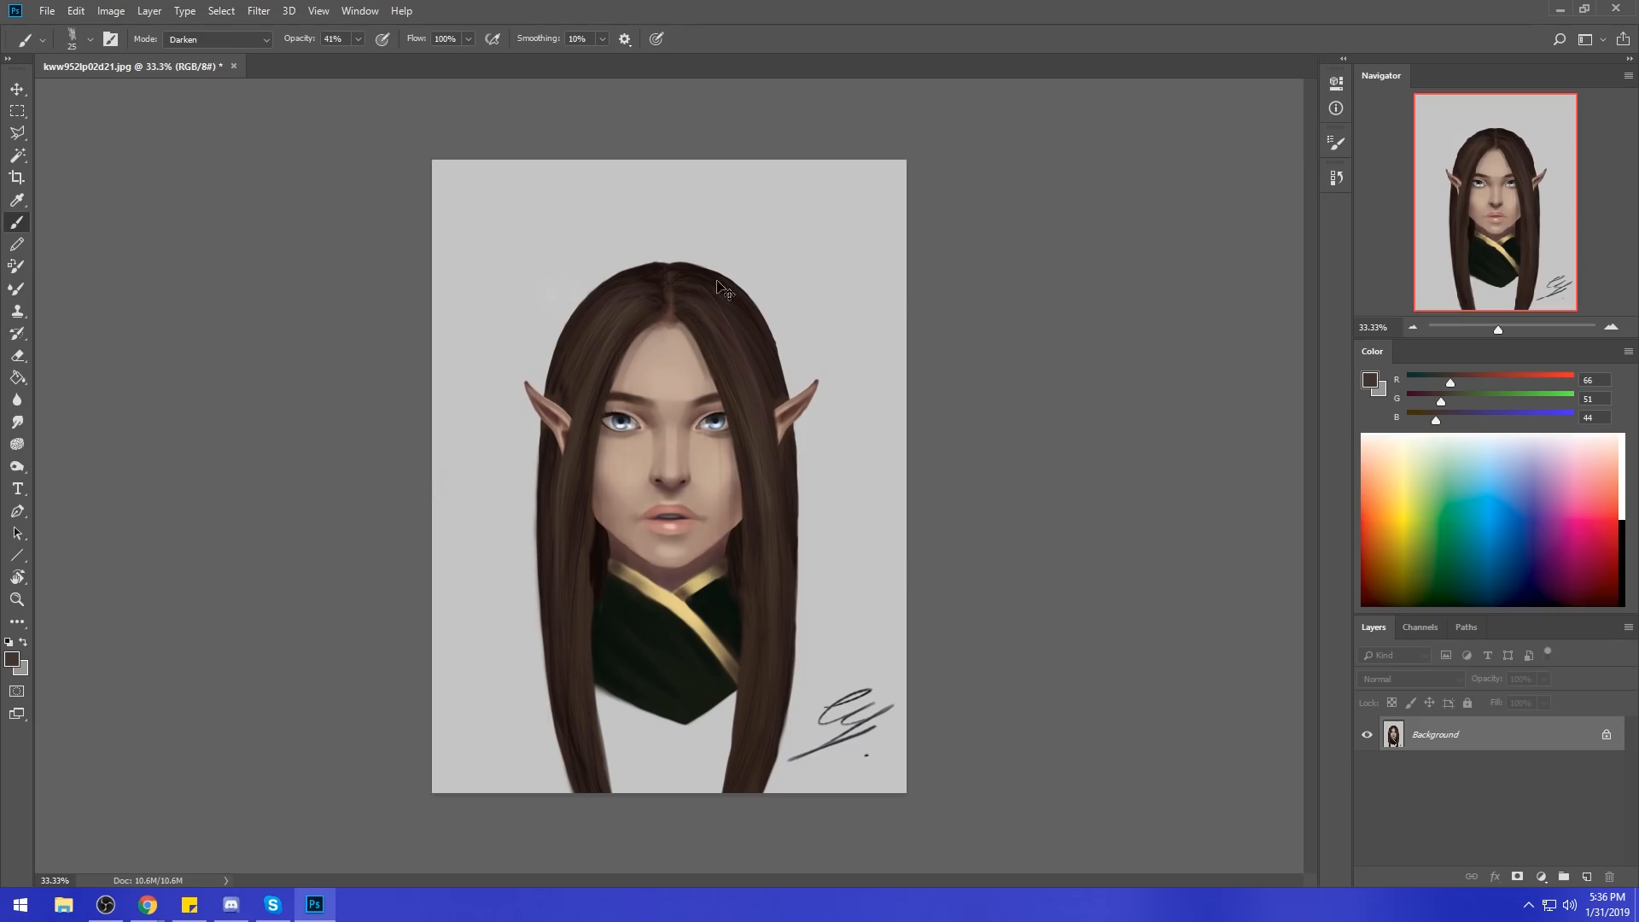
# Raise the brush opacity, restore Normal mode and paint the upper lash lines of both eyes with a sampled dark brown.
pyautogui.hotkey('ctrl', '+')
pyautogui.hotkey('ctrl', '+')
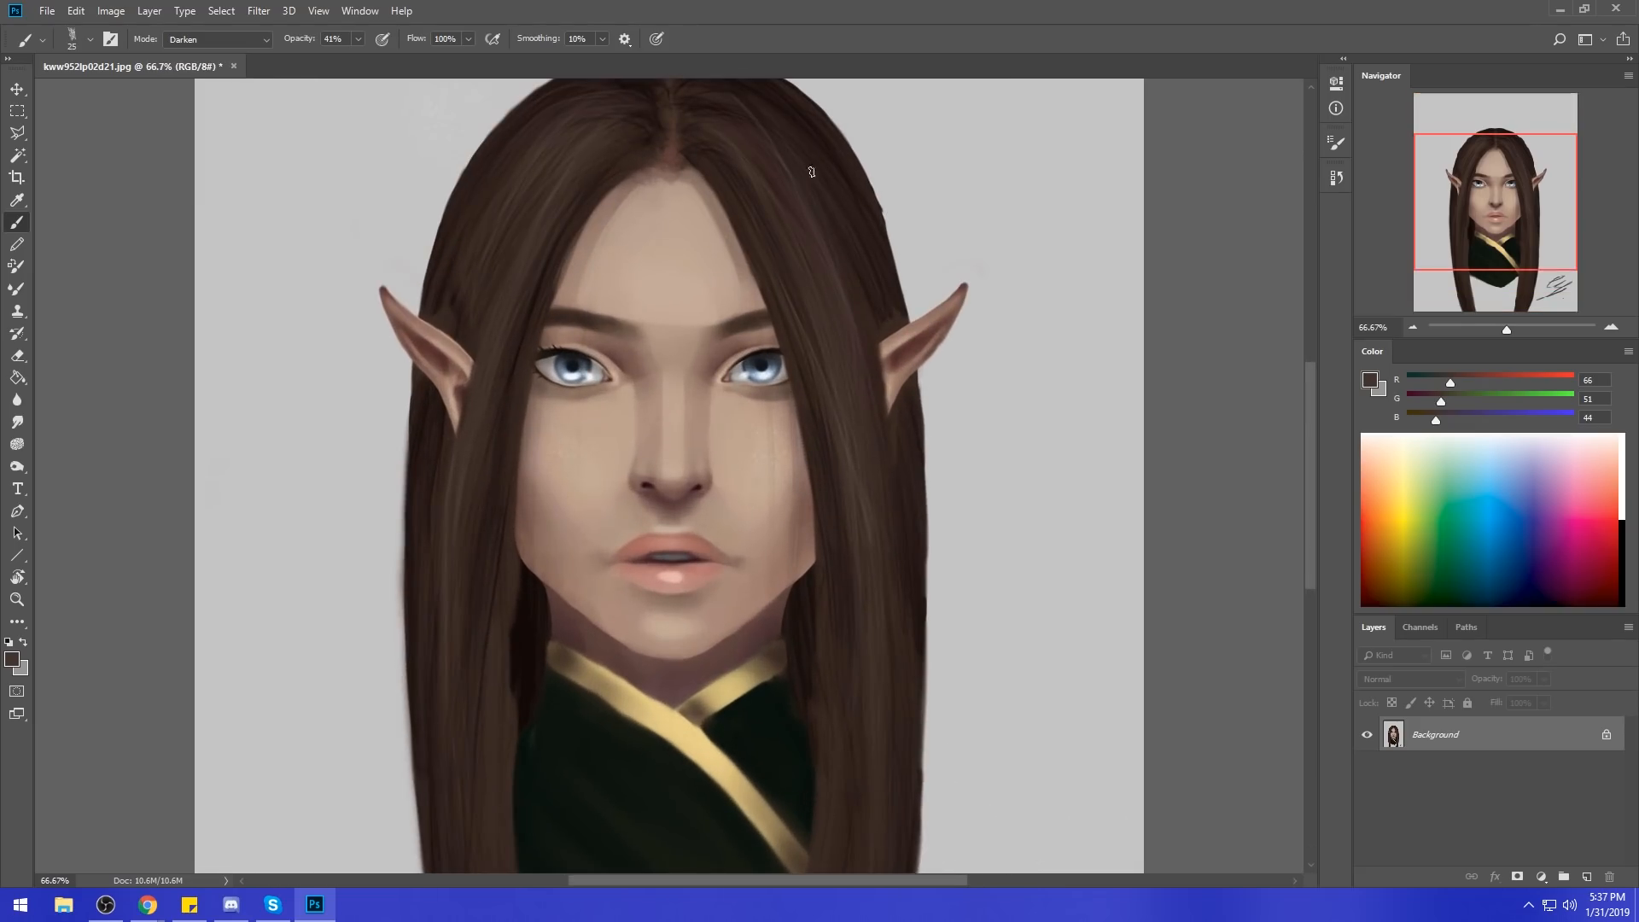
pyautogui.keyDown('alt'); pyautogui.click(797, 328); pyautogui.keyUp('alt')
pyautogui.click(357, 38)
pyautogui.moveTo(356, 58); pyautogui.dragTo(404, 57)
pyautogui.click(261, 40)
pyautogui.click(188, 59)
pyautogui.moveTo(784, 341)
pyautogui.mouseDown()
pyautogui.moveTo(745, 345)
pyautogui.moveTo(716, 377)
pyautogui.mouseUp()
pyautogui.moveTo(556, 340); pyautogui.dragTo(601, 350)
# Blend the lash lines and facial shading with the Smudge tool, enlarging it to 20 px for the face.
pyautogui.click(17, 421)
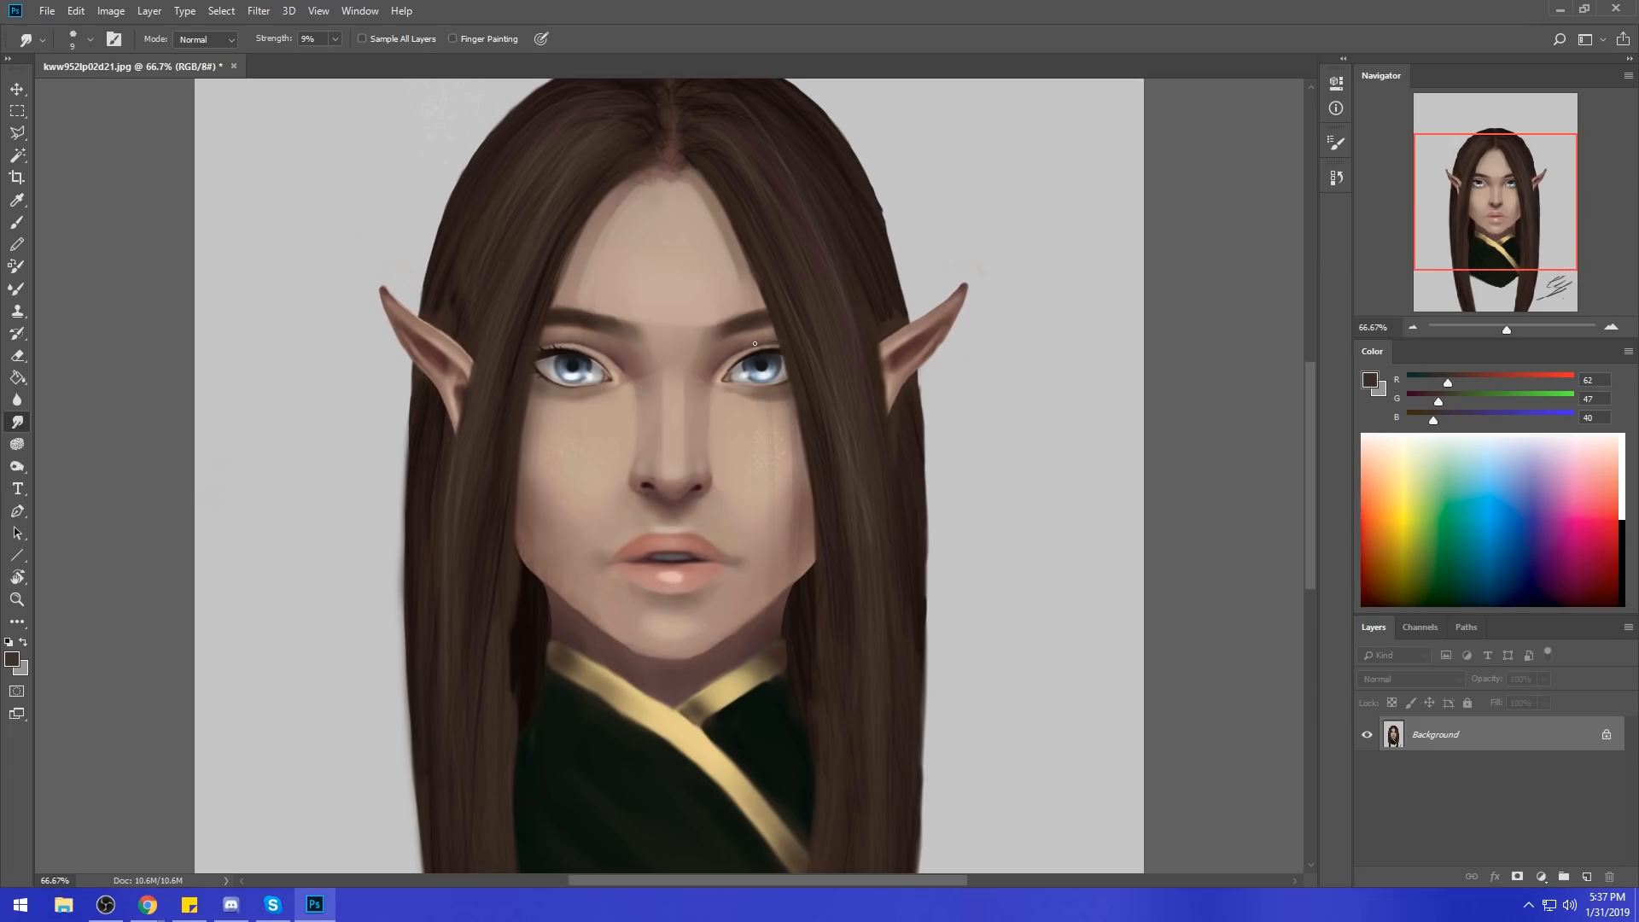
pyautogui.hotkey('ctrl', '0')
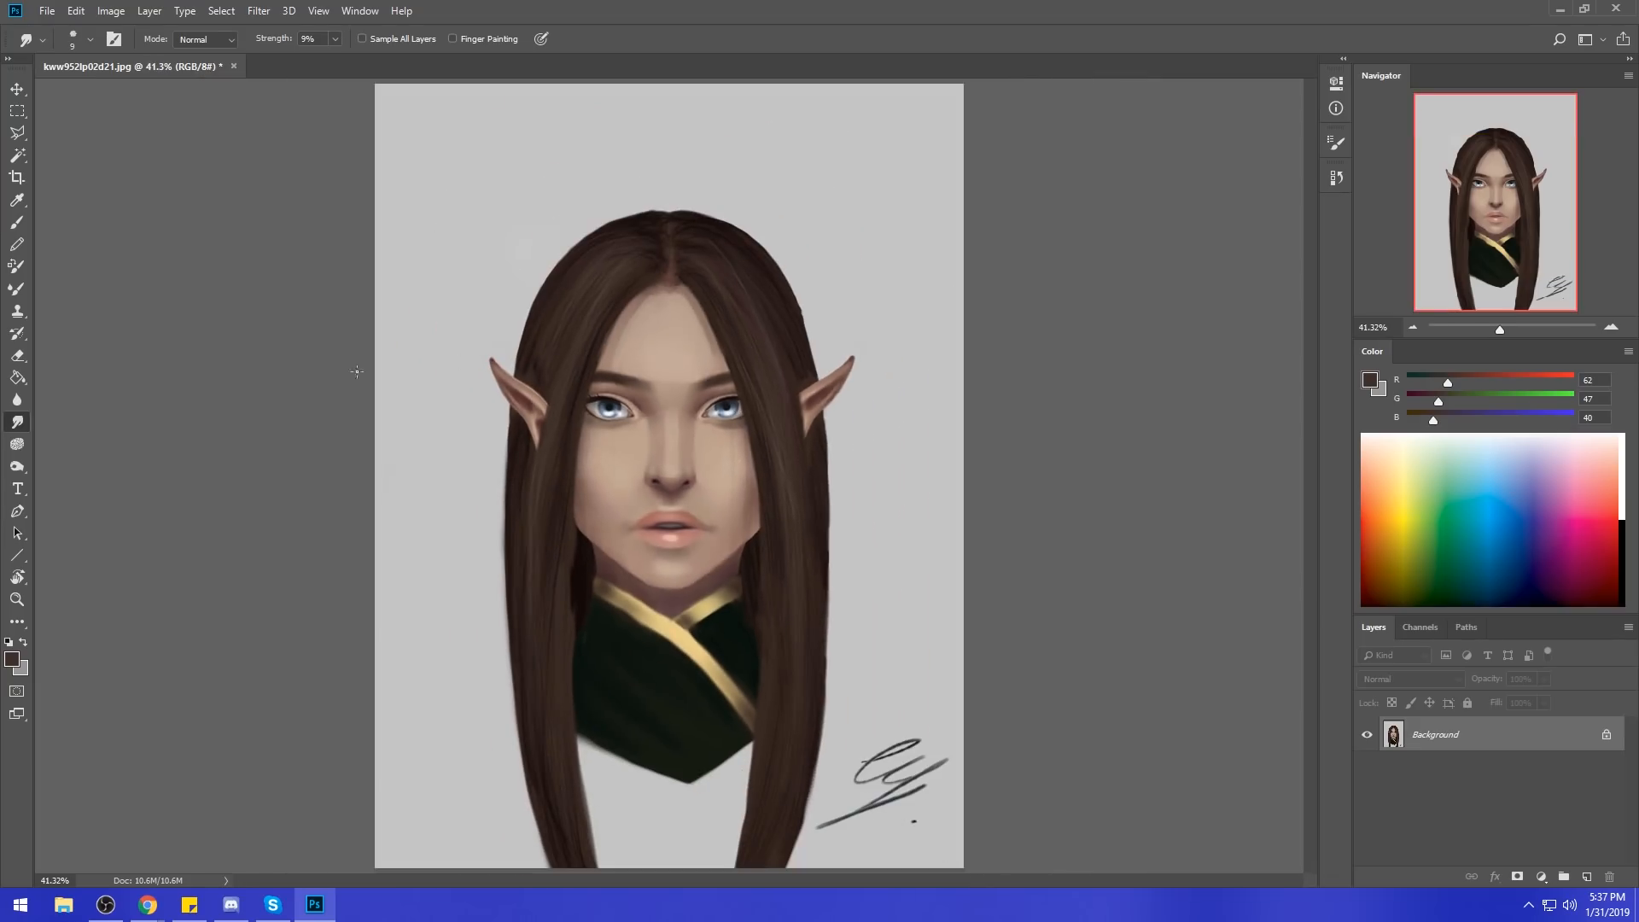
pyautogui.press(']')
pyautogui.press(']')
pyautogui.press(']')
pyautogui.press(']')
pyautogui.press('[')
# Increase the portrait's saturation slightly with a Hue/Saturation adjustment.
pyautogui.hotkey('ctrl', 'u')
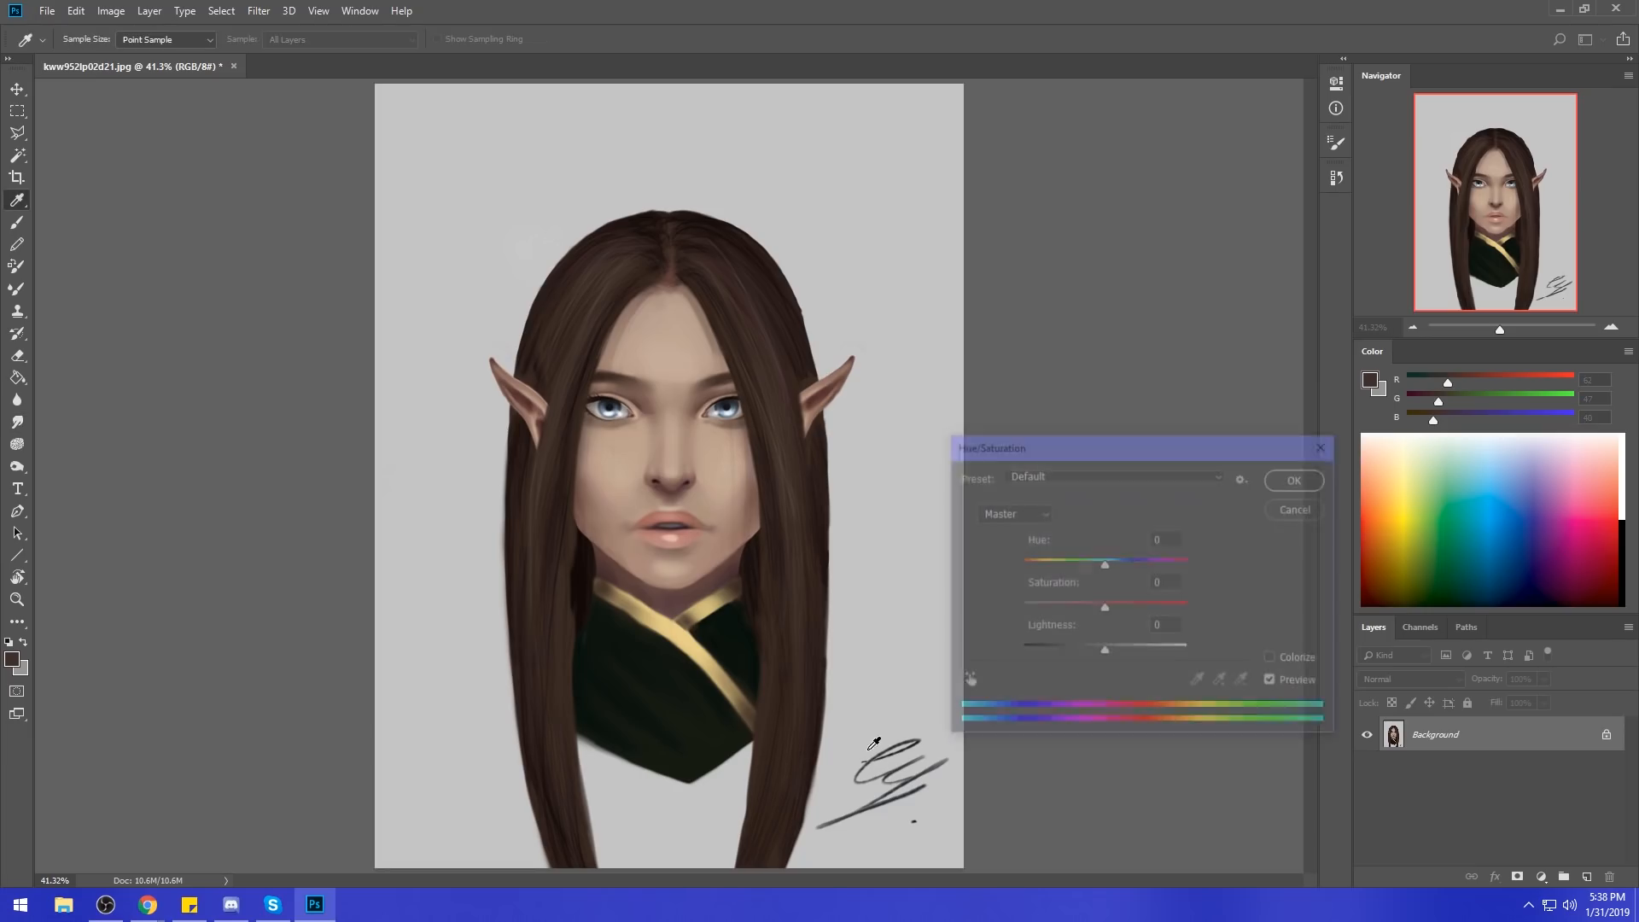
pyautogui.moveTo(1100, 609); pyautogui.dragTo(1118, 612)
pyautogui.click(1297, 478)
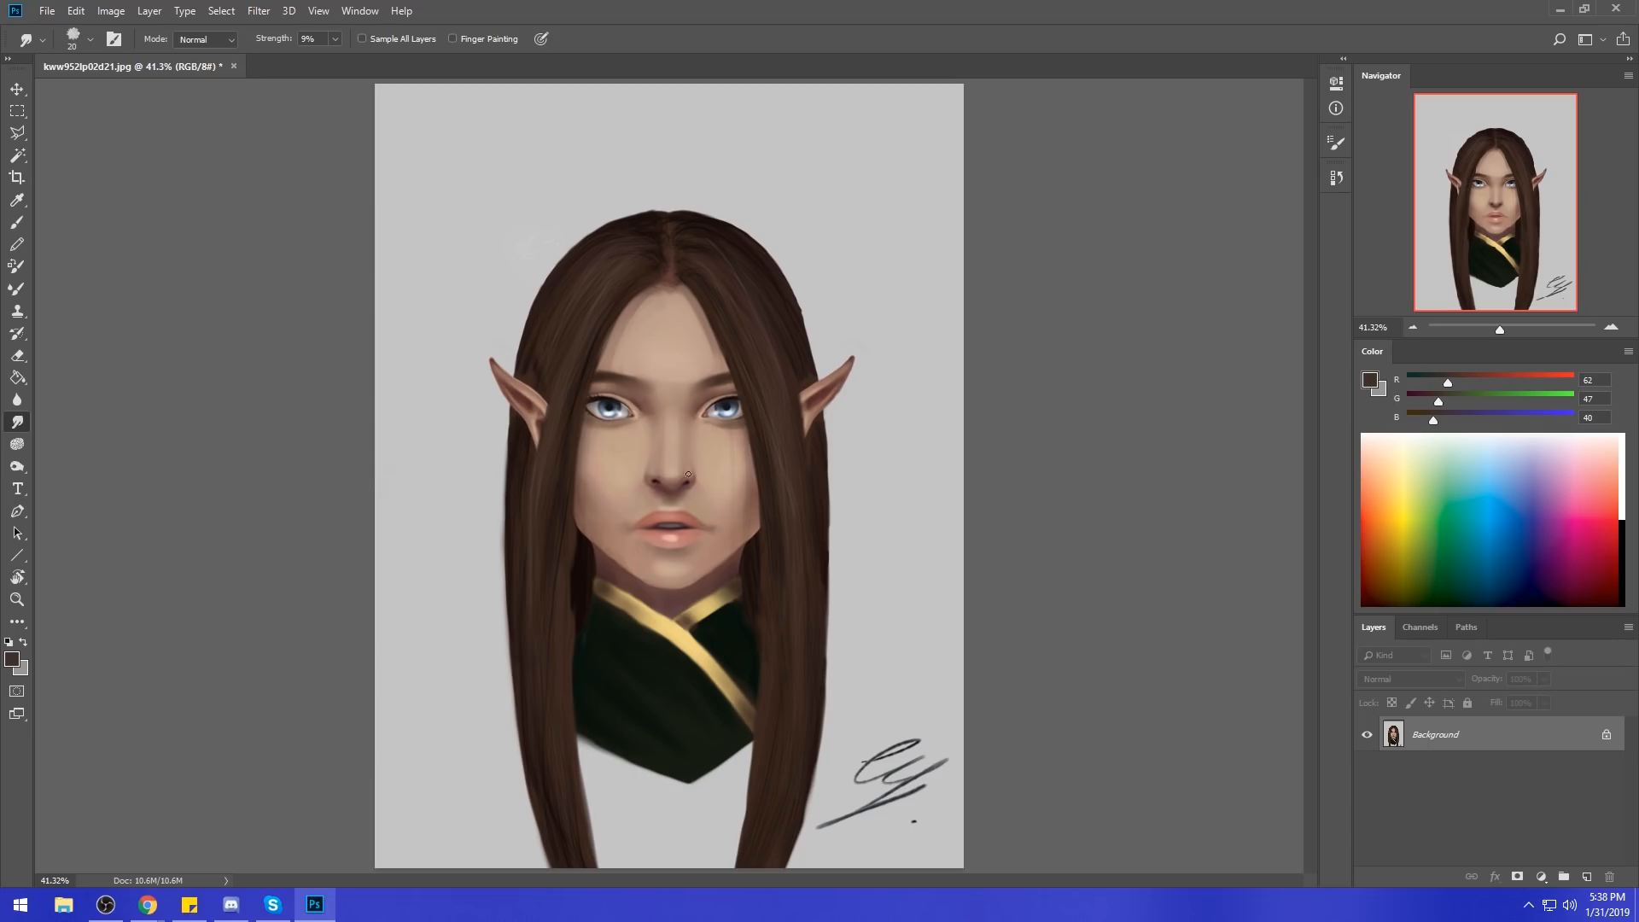
# Repaint the irises and eye whites with a 20 px brush, using blues and greys sampled from the eyes.
pyautogui.press('b')
pyautogui.rightClick(699, 460)
pyautogui.click(829, 704)
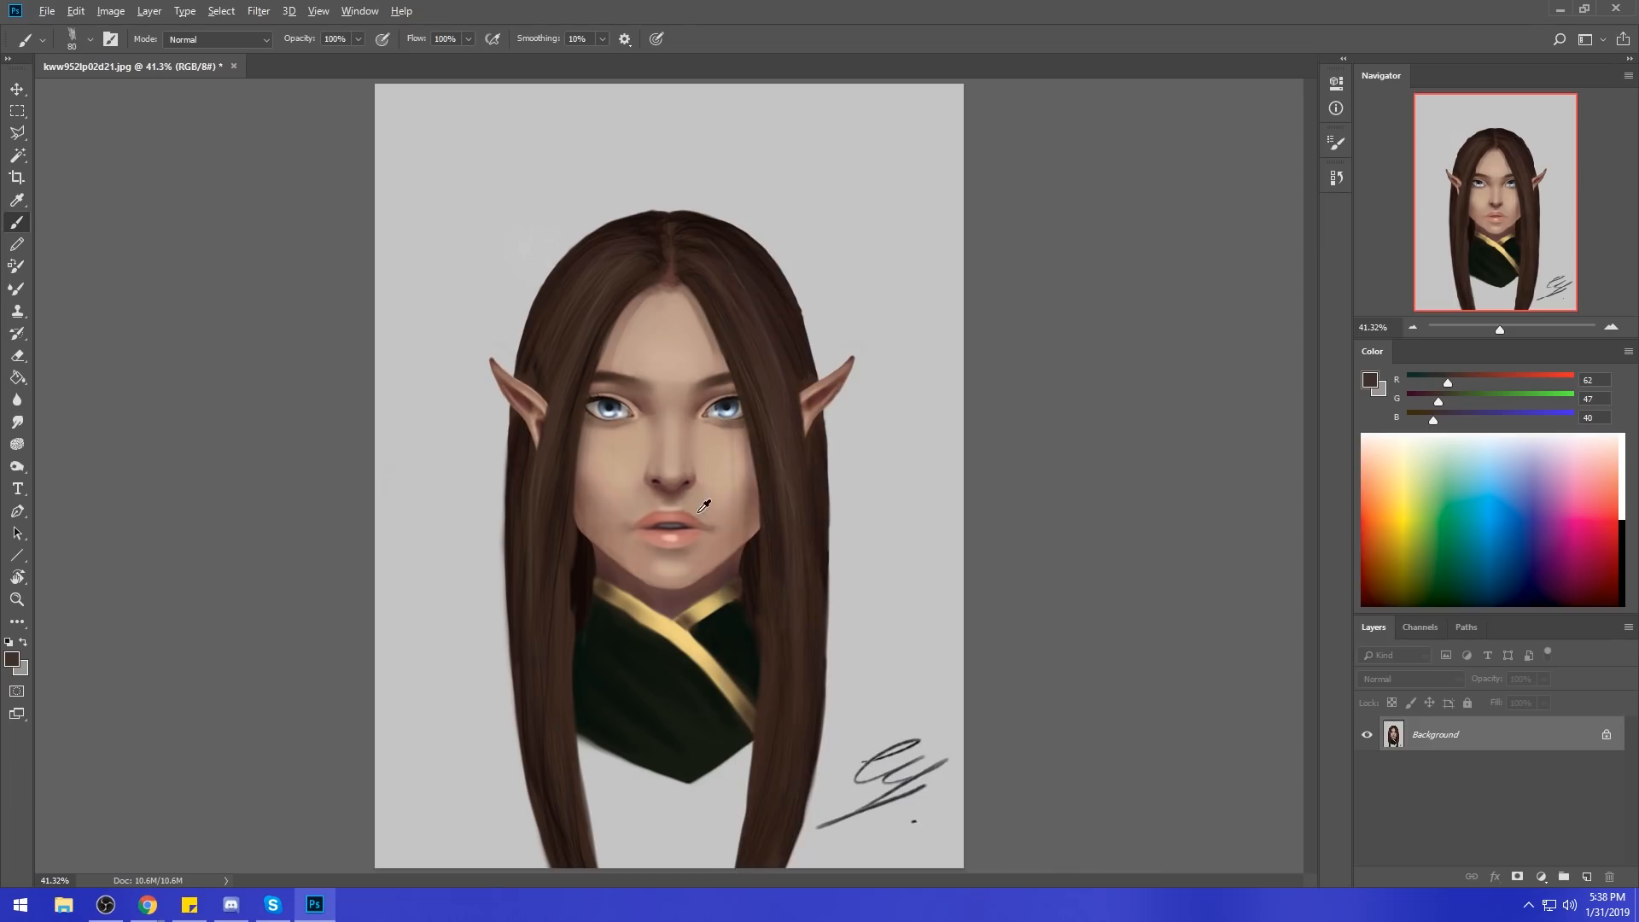
pyautogui.press('alt')
pyautogui.keyDown('alt'); pyautogui.click(723, 406); pyautogui.keyUp('alt')
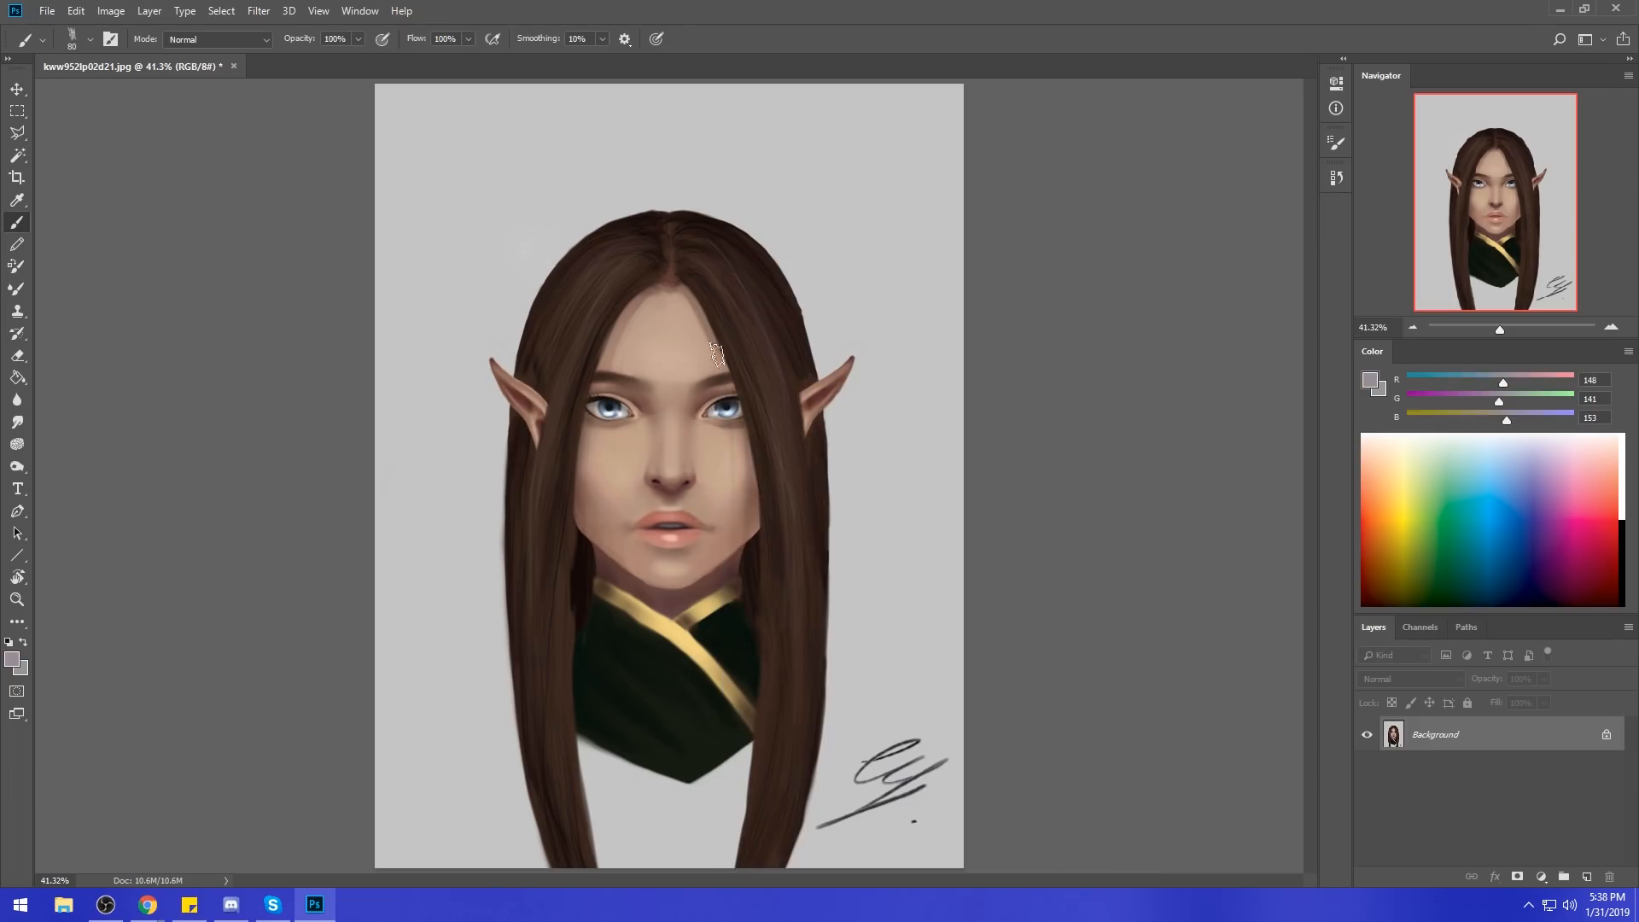
pyautogui.press('[')
pyautogui.press('[')
pyautogui.keyDown('alt'); pyautogui.click(722, 404); pyautogui.keyUp('alt')
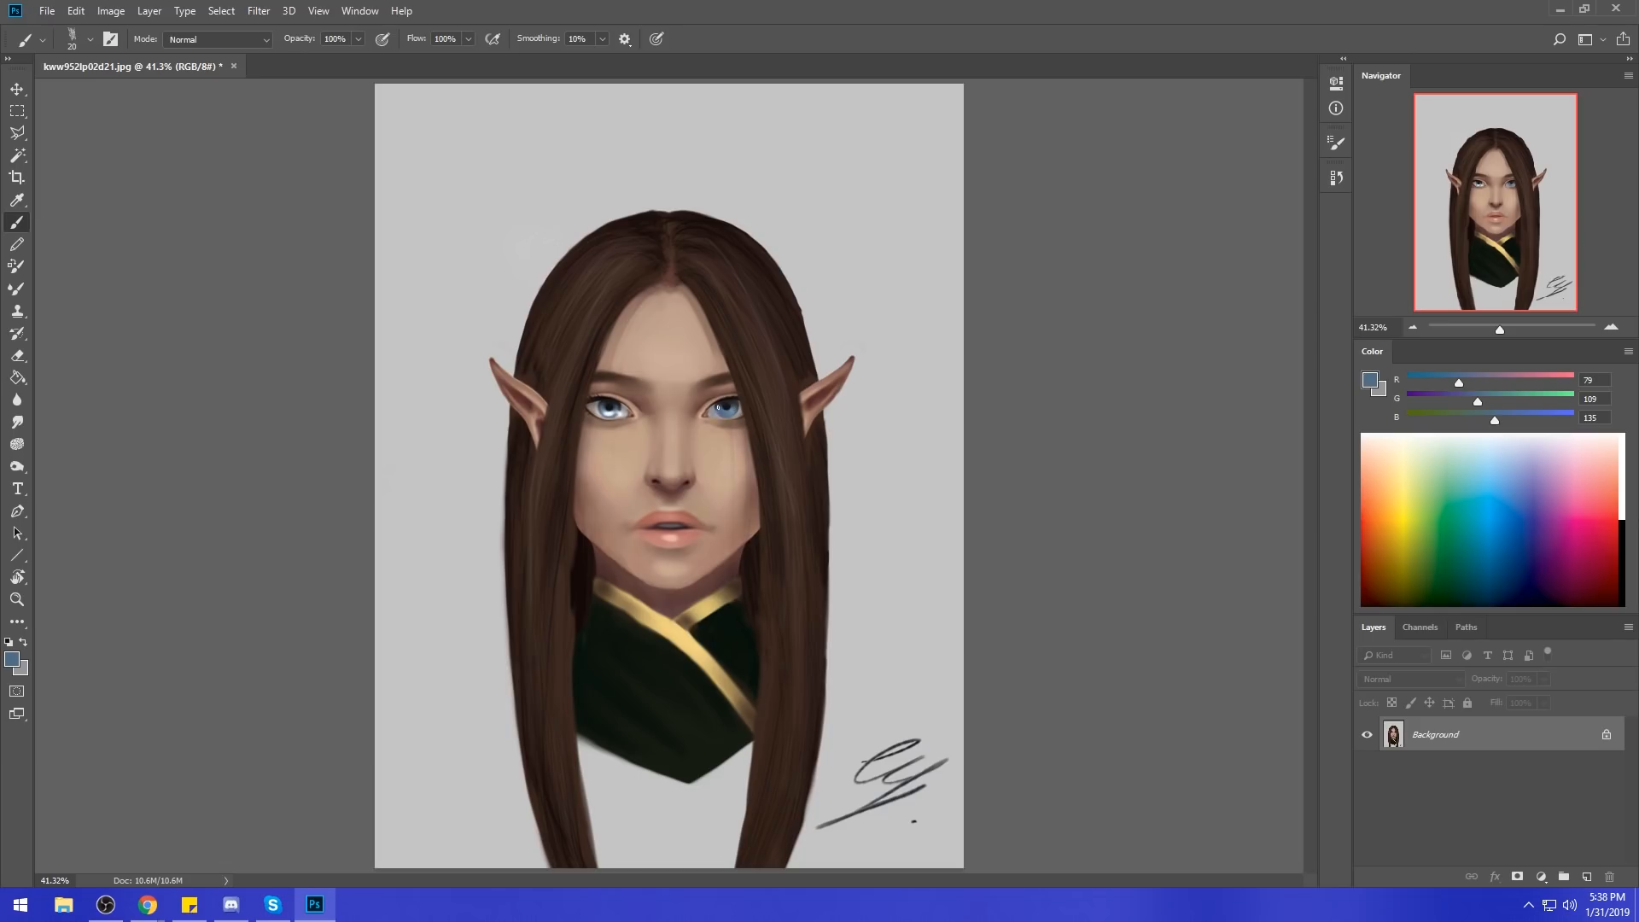
pyautogui.moveTo(603, 409); pyautogui.dragTo(616, 405)
pyautogui.keyDown('alt'); pyautogui.click(624, 411); pyautogui.keyUp('alt')
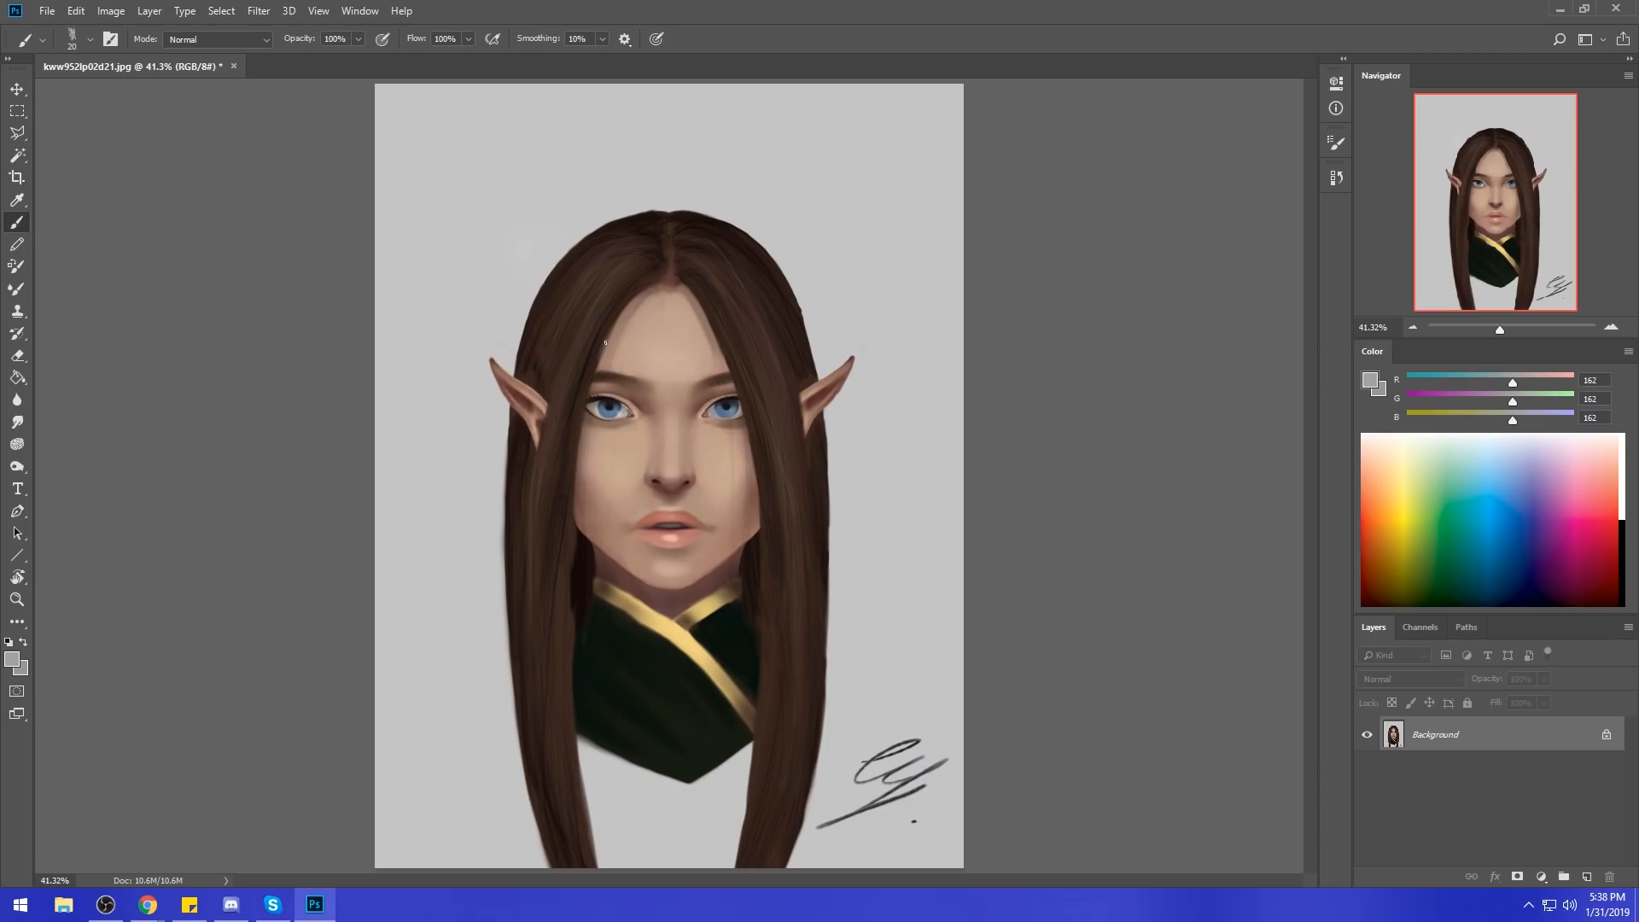
pyautogui.keyDown('alt'); pyautogui.click(615, 406); pyautogui.keyUp('alt')
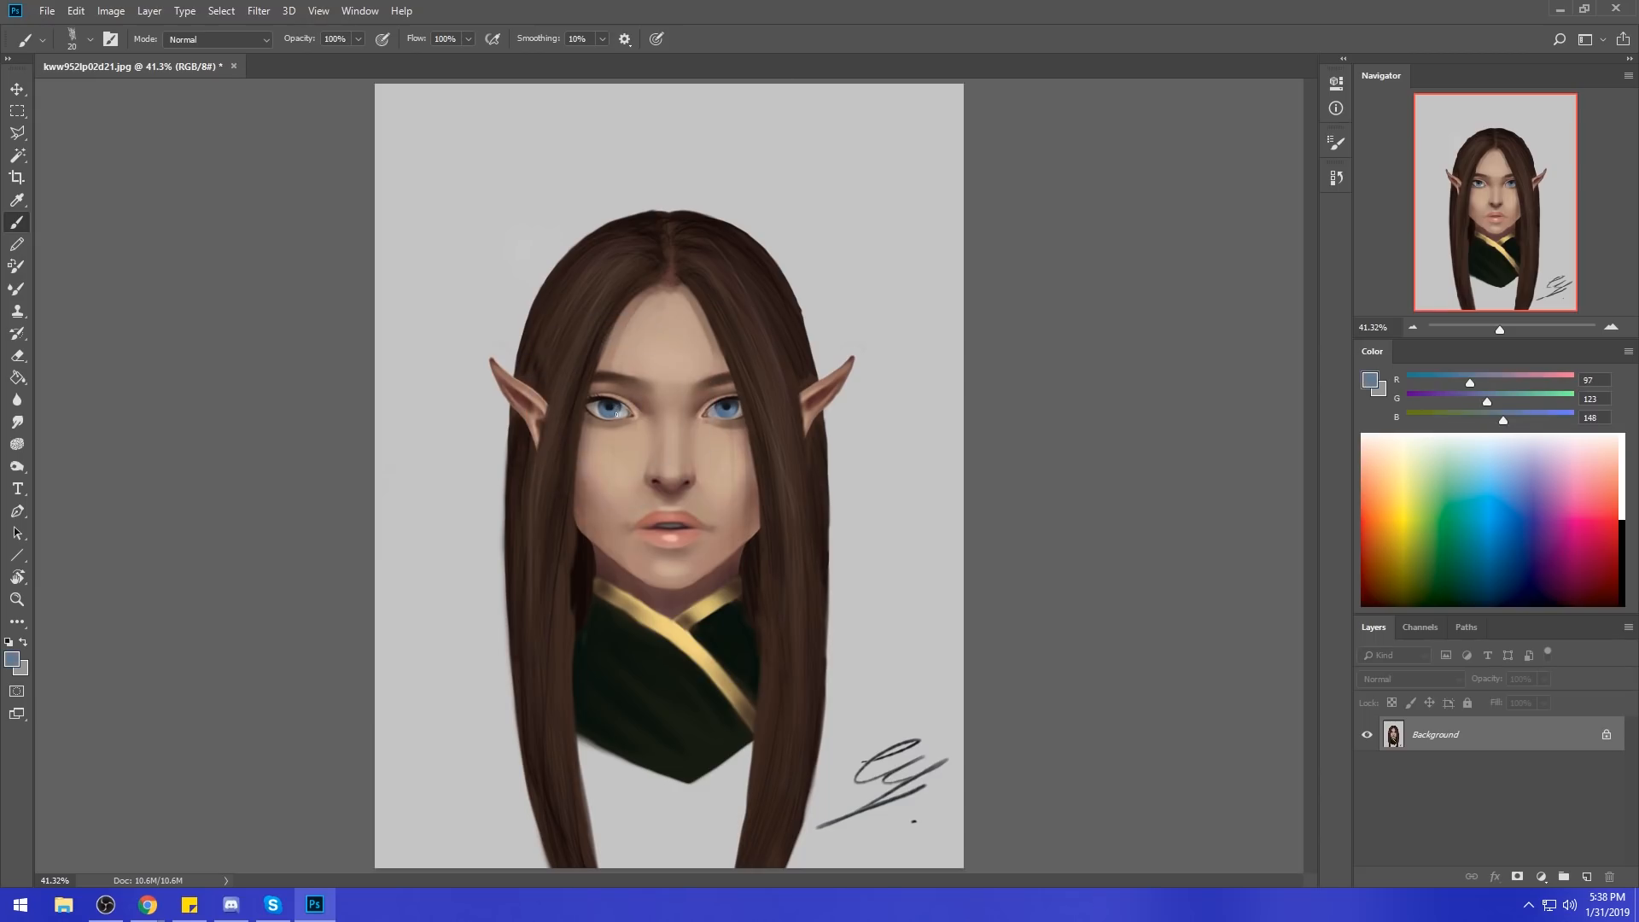
pyautogui.keyDown('alt'); pyautogui.click(624, 410); pyautogui.keyUp('alt')
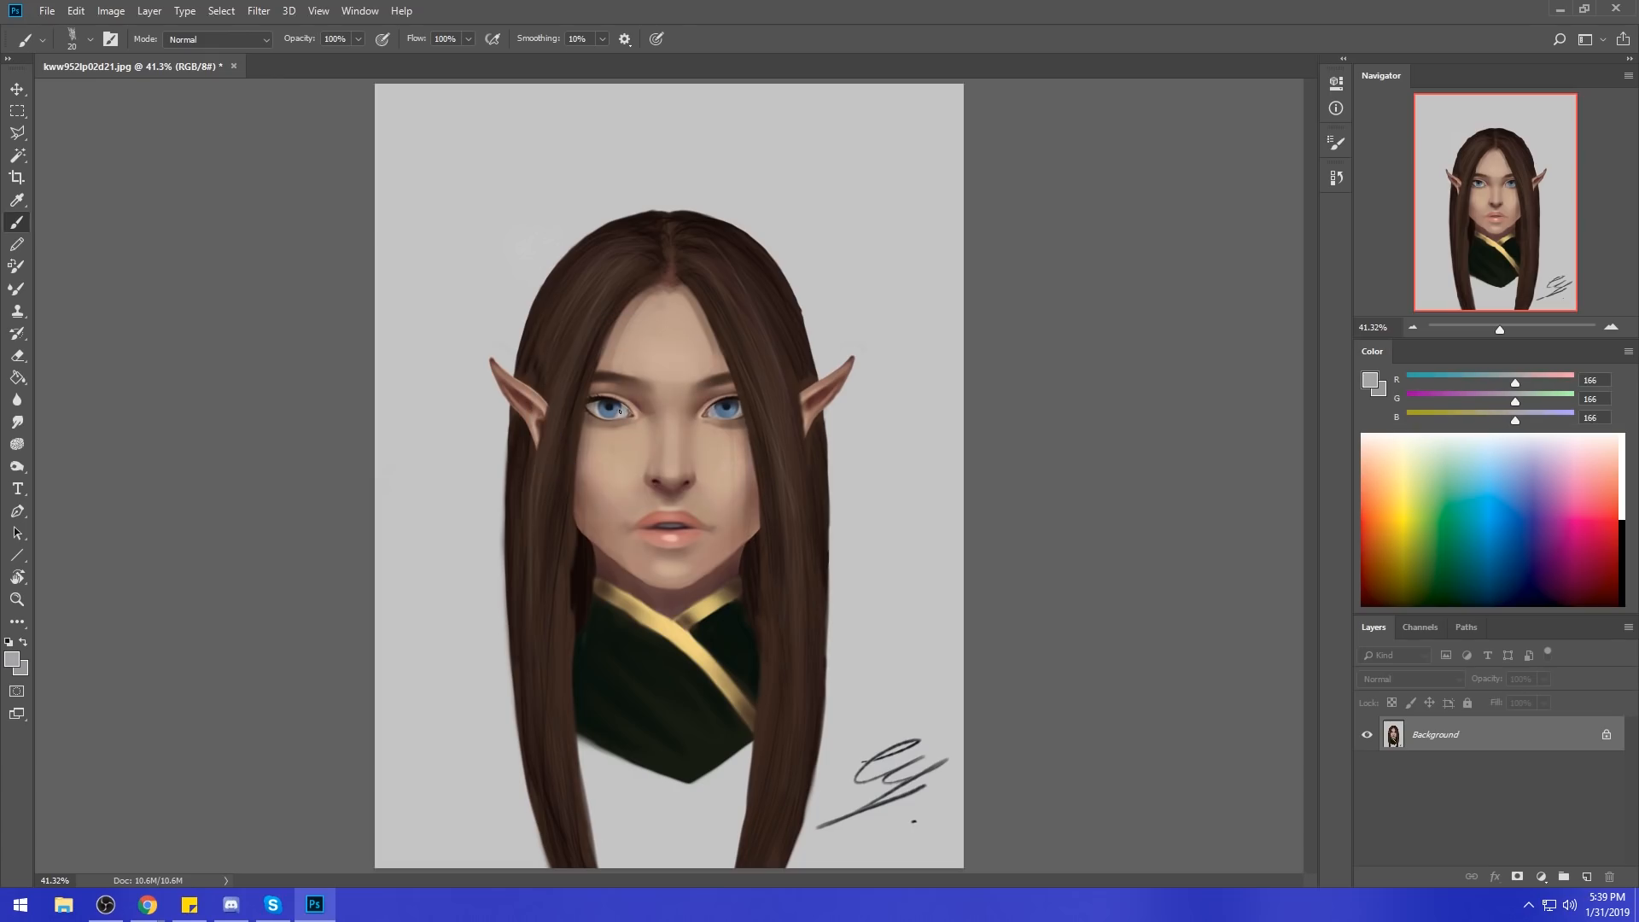
# Open the Liquify filter and nudge the eye on the viewer's right with Forward Warp, reducing the brush size to 100.
pyautogui.click(259, 11)
pyautogui.click(282, 146)
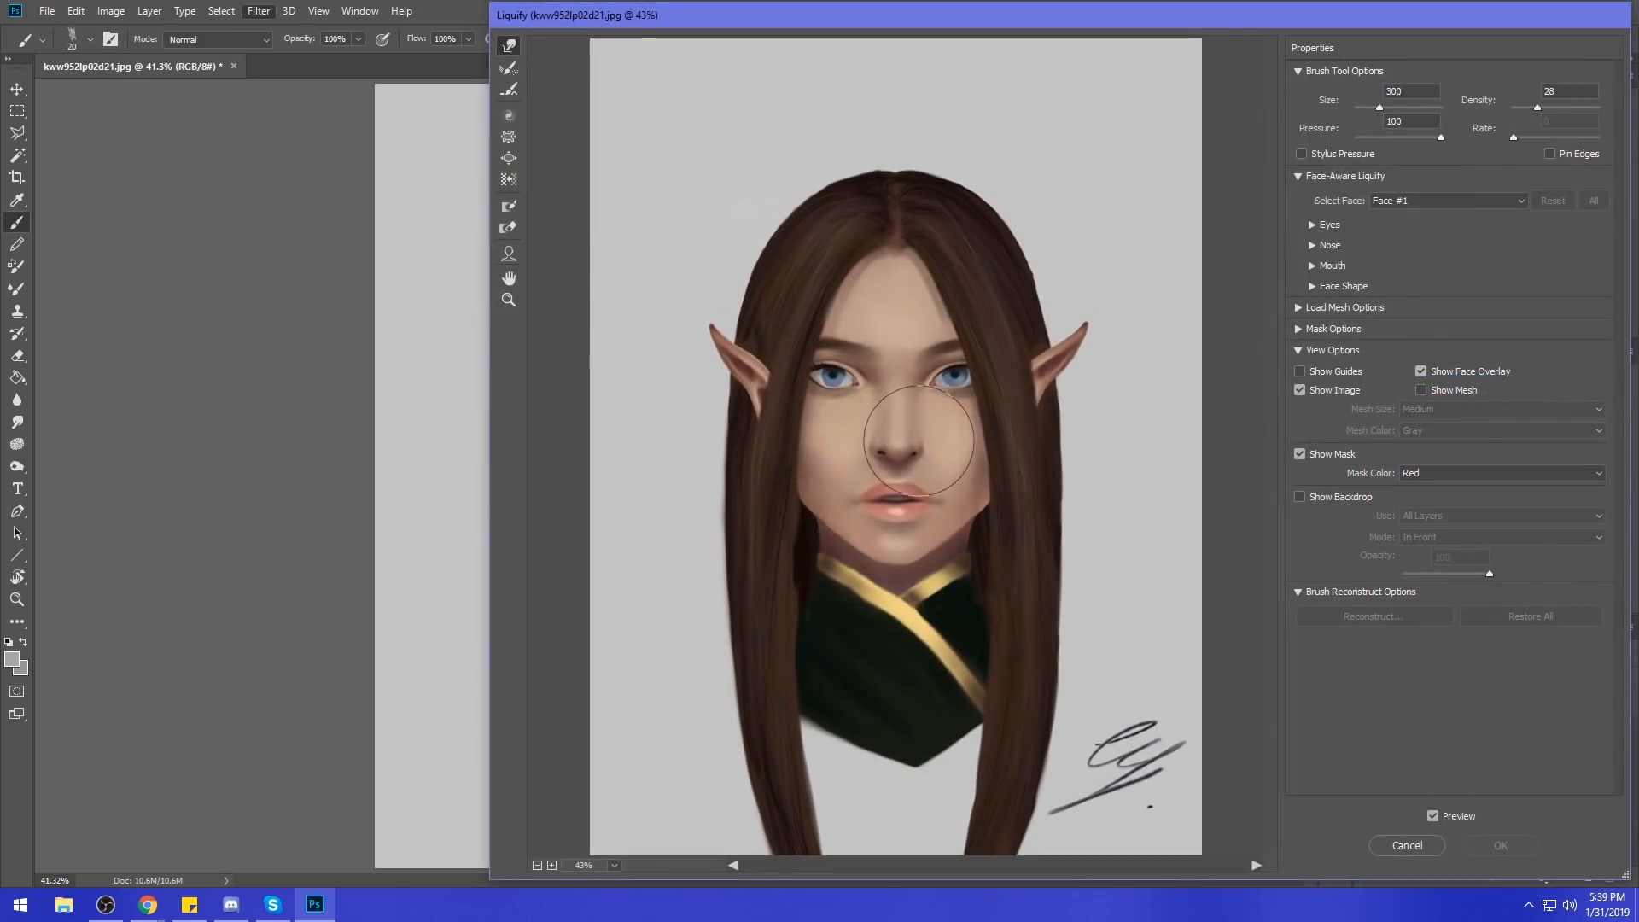
pyautogui.press('[')
pyautogui.press('[')
pyautogui.press('[')
pyautogui.press('[')
pyautogui.press('[')
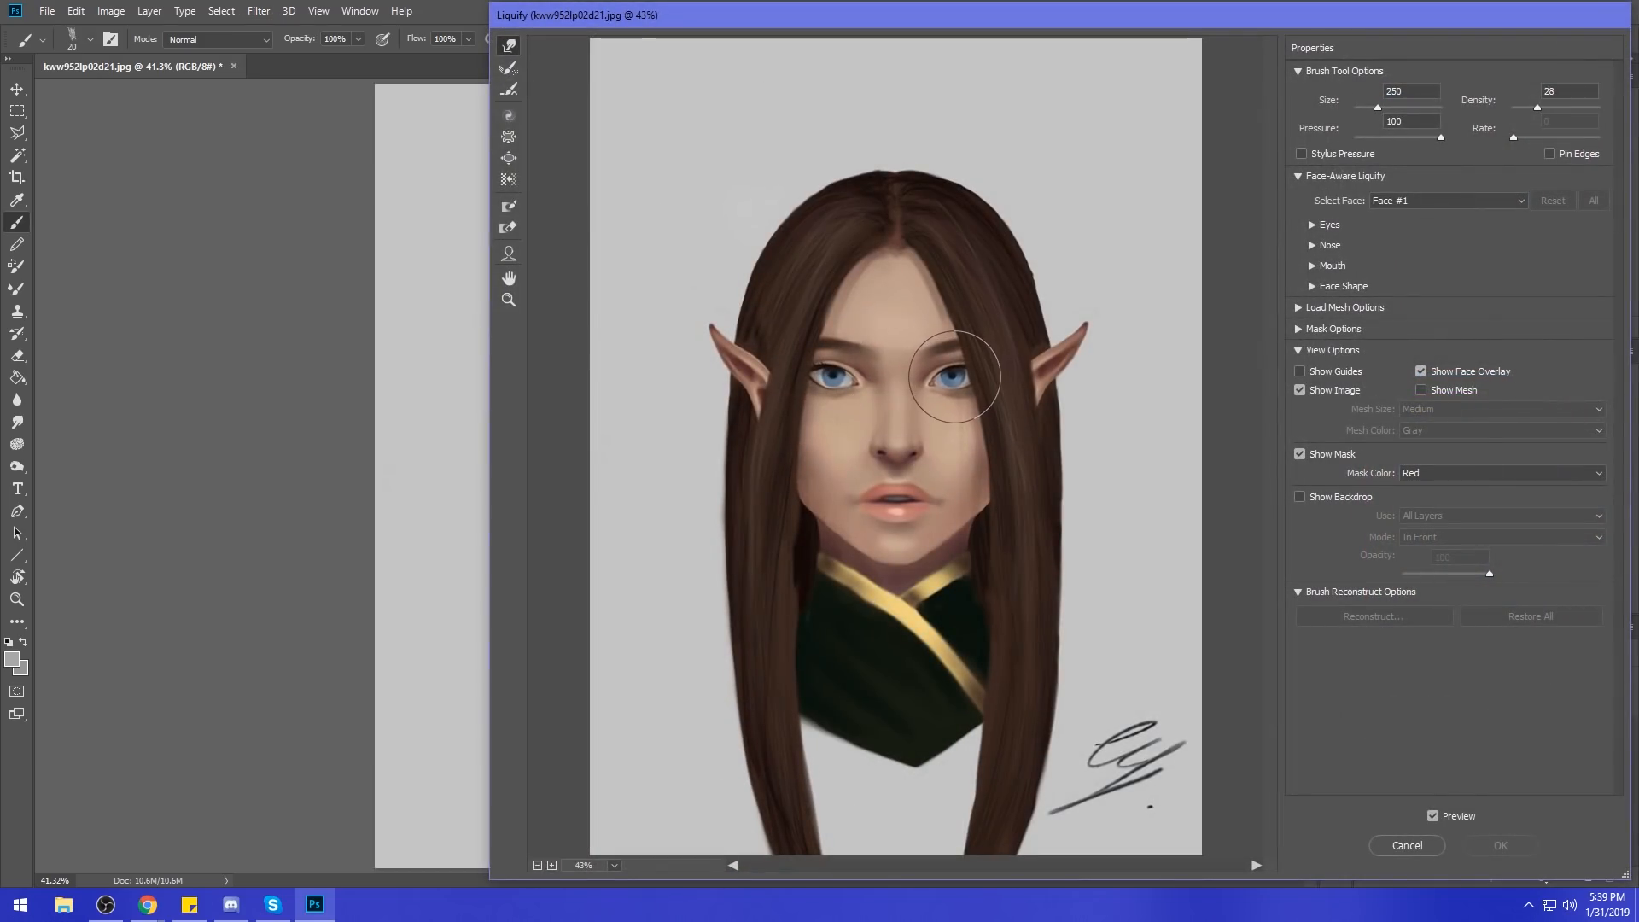
pyautogui.click(954, 376)
pyautogui.press('[')
pyautogui.press('[')
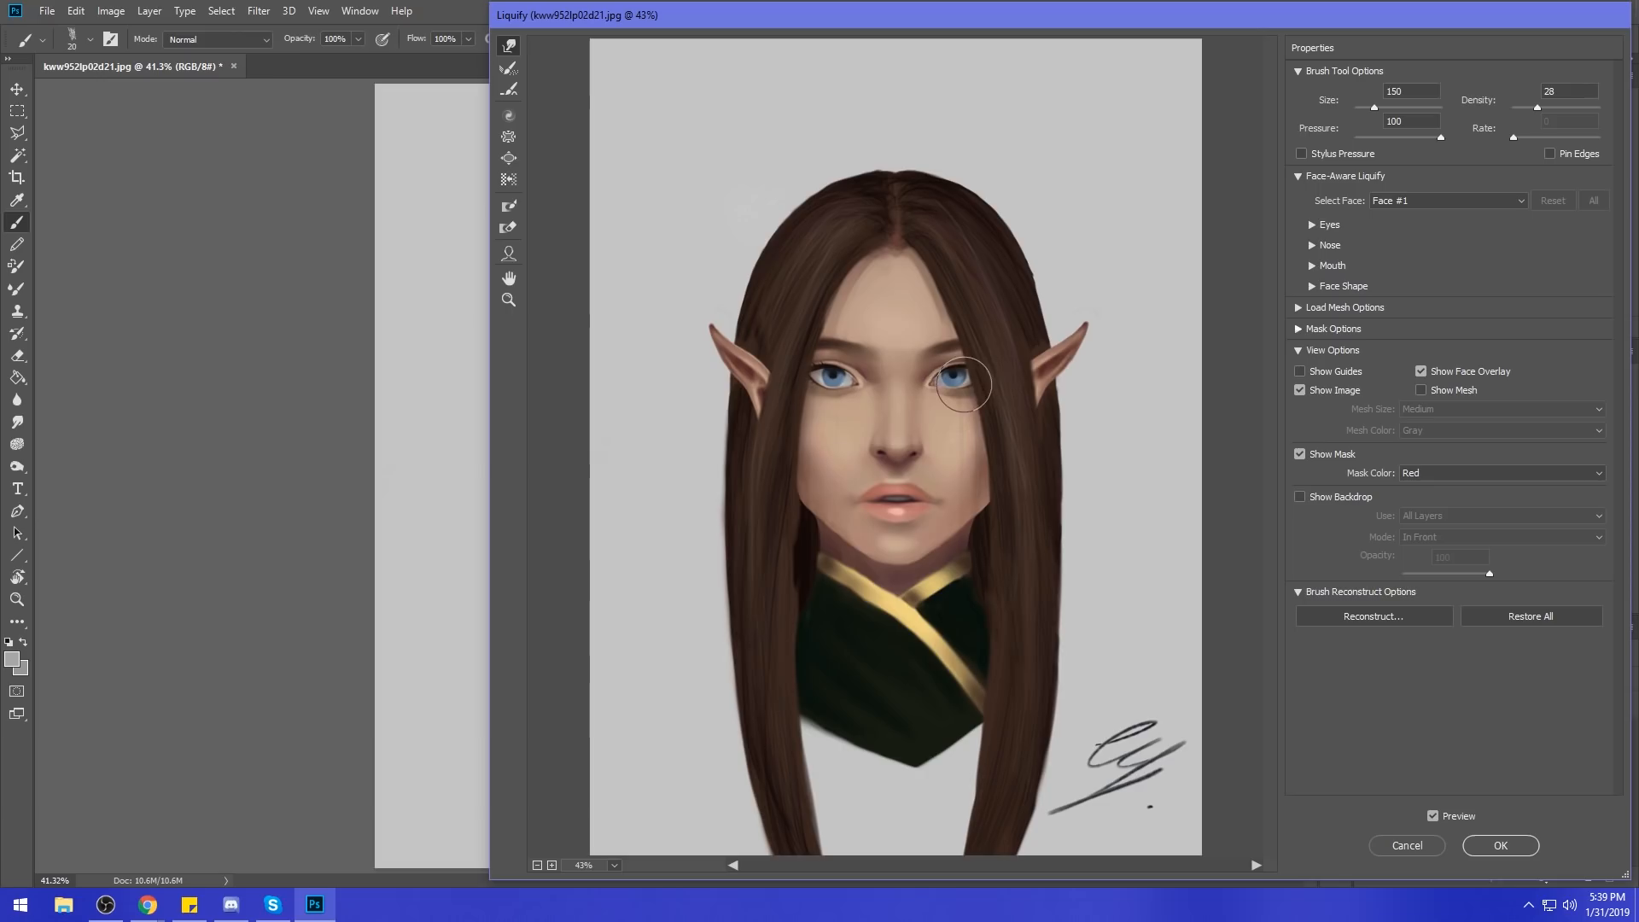
pyautogui.press('[')
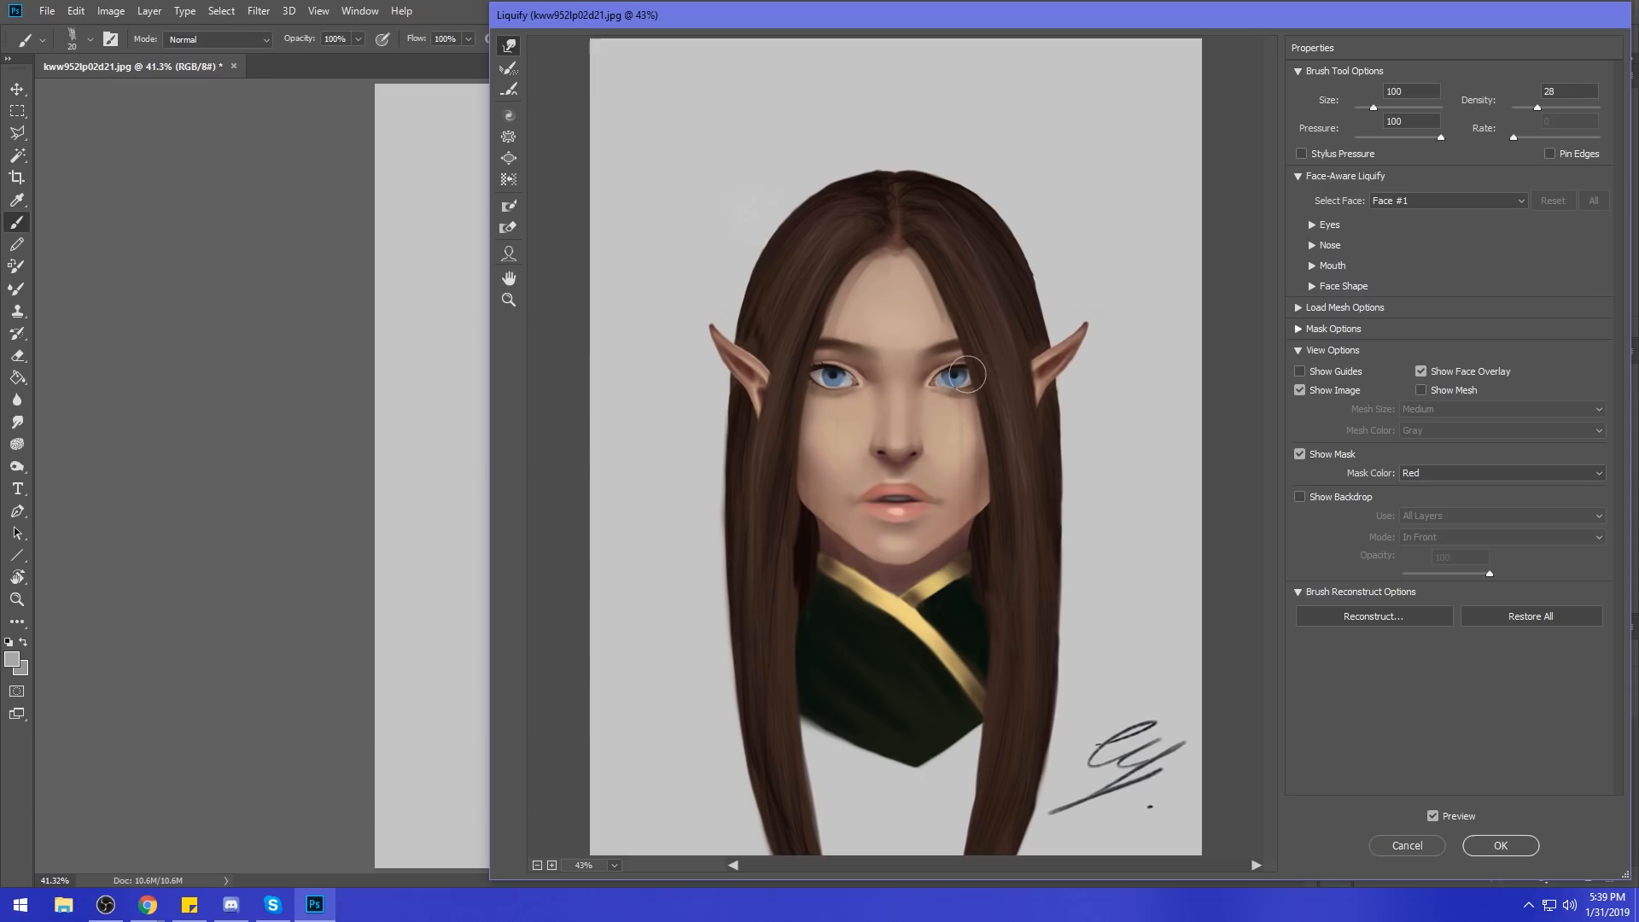
# Lower the warp brush density to 14 and reshape the eye on the viewer's right at varying brush sizes down to 100.
pyautogui.press(']')
pyautogui.press(']')
pyautogui.press(']')
pyautogui.press('[')
pyautogui.press('[')
pyautogui.press('[')
pyautogui.press('[')
pyautogui.press(']')
pyautogui.press(']')
pyautogui.press(']')
pyautogui.press(']')
pyautogui.press(']')
pyautogui.hotkey('shift', '[')
pyautogui.hotkey('shift', '[')
pyautogui.press('[')
pyautogui.press('[')
pyautogui.press('[')
pyautogui.press('[')
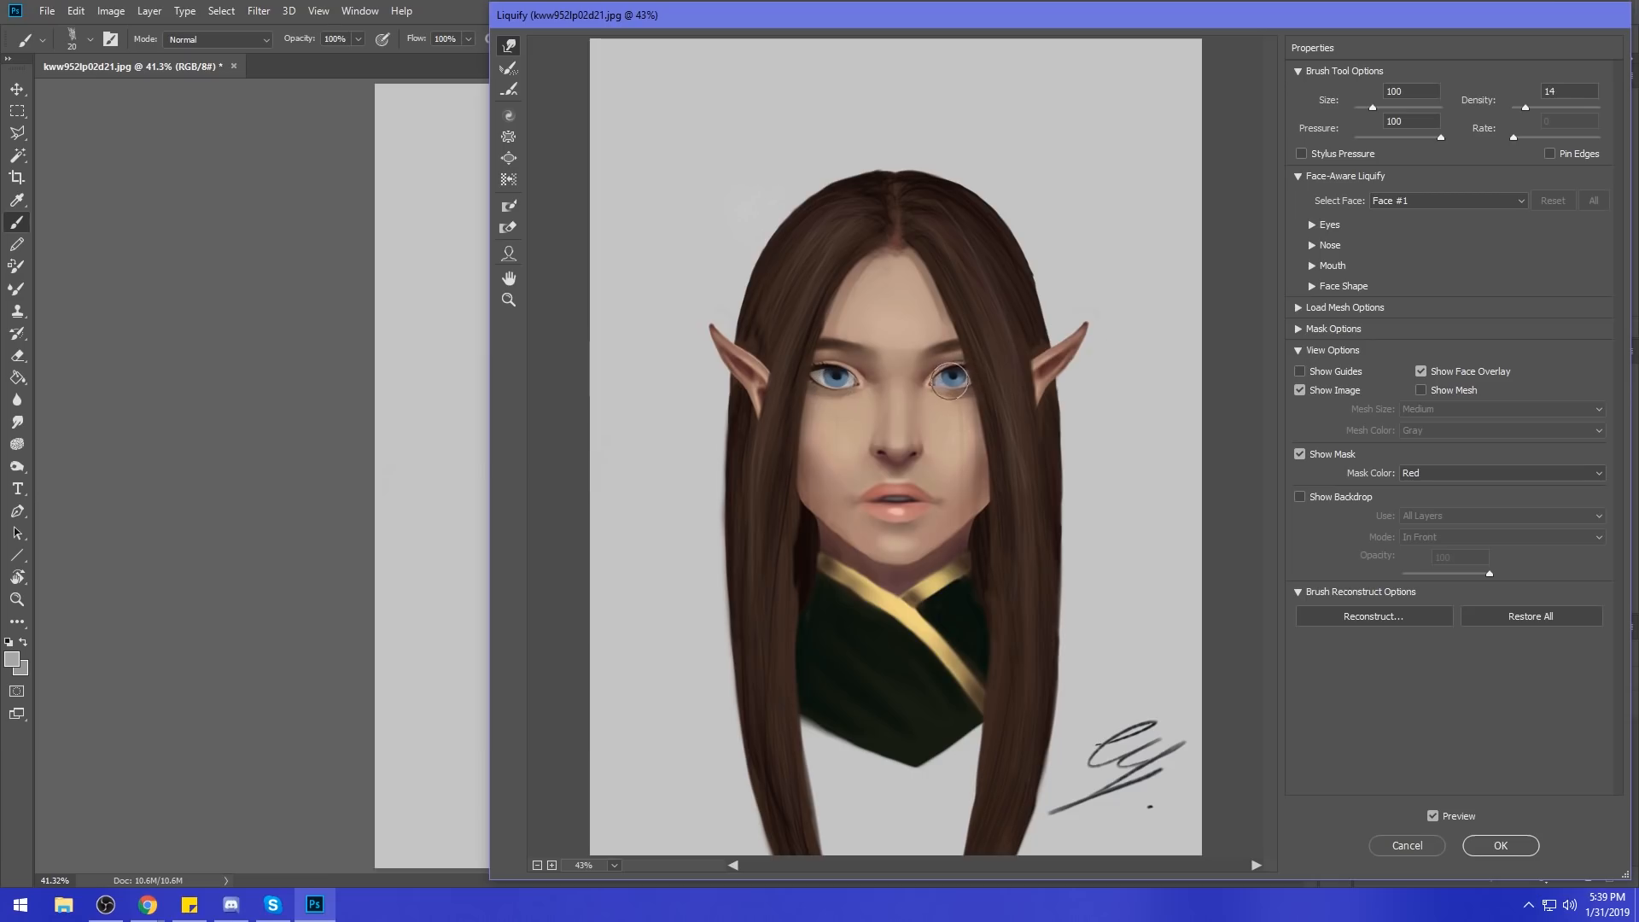
# Refine the lids and corners of both eyes with a small warp brush of about 50.
pyautogui.press('[')
pyautogui.press('[')
pyautogui.press('[')
pyautogui.press('[')
pyautogui.press('[')
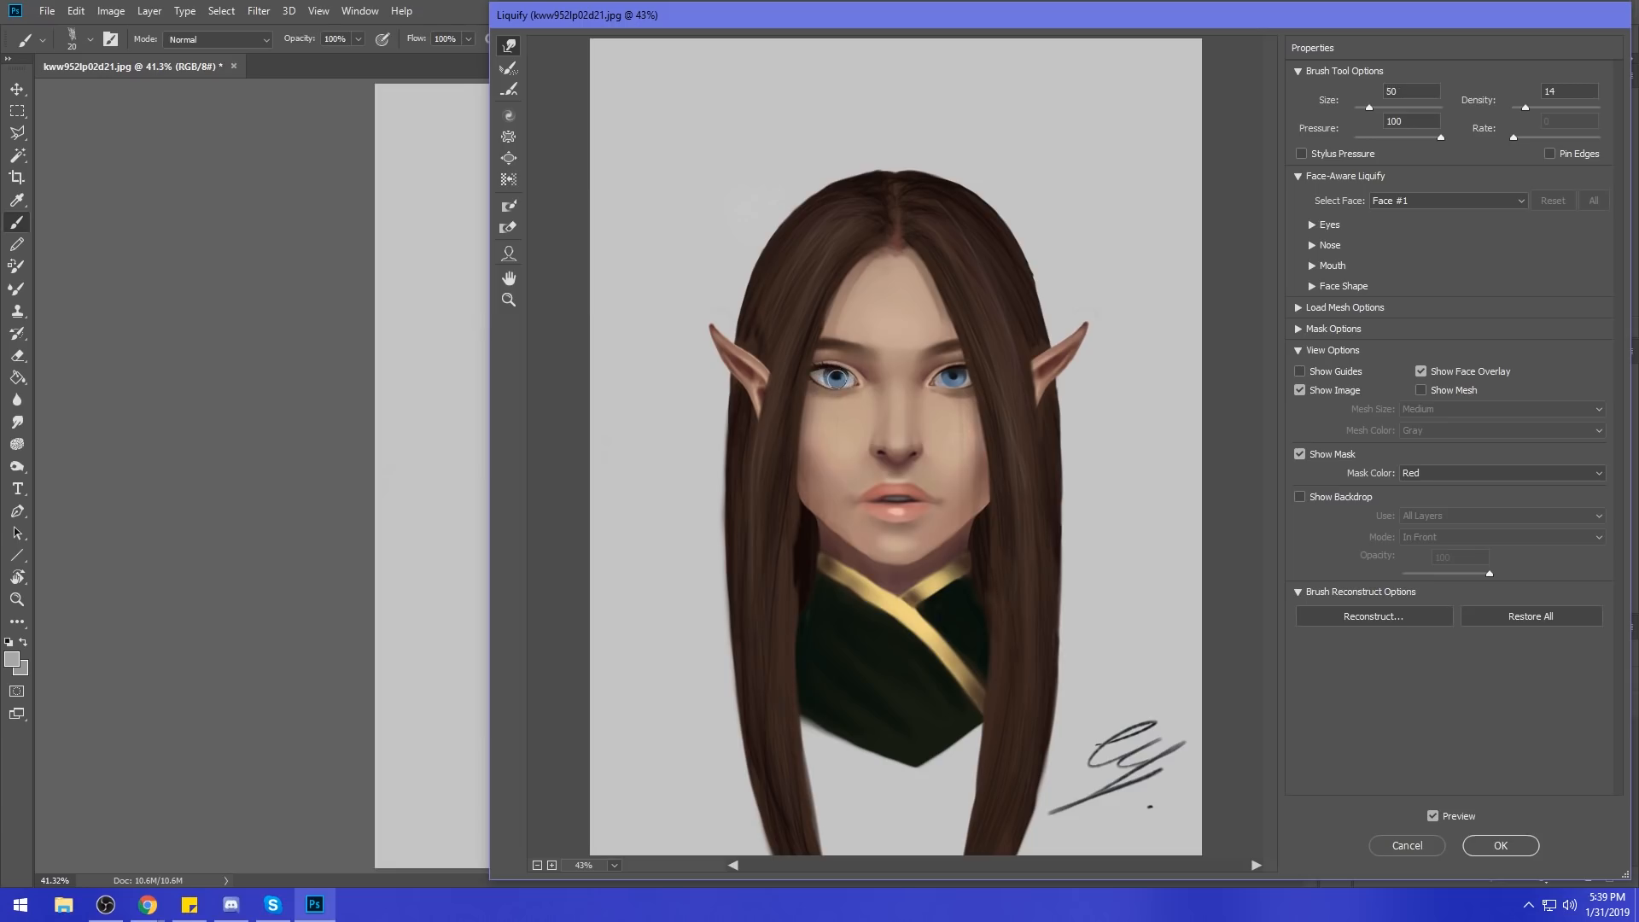
pyautogui.press(']')
pyautogui.press(']')
pyautogui.press(']')
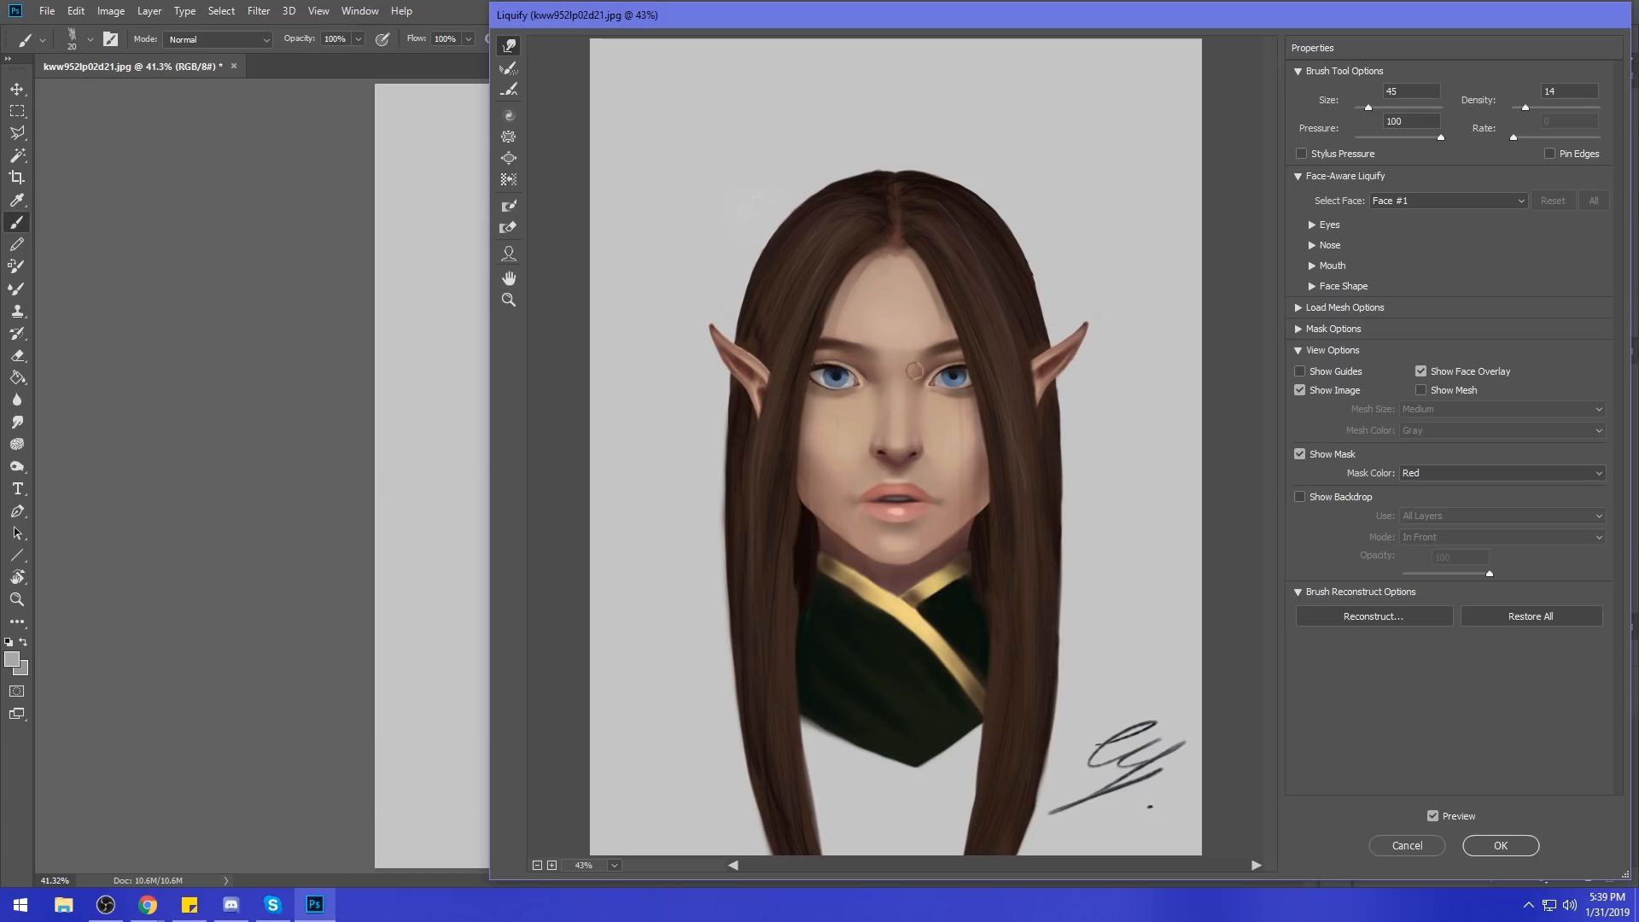
# Enlarge the warp brush to 175 and adjust the inner brows and the bridge of the nose.
pyautogui.press(']')
pyautogui.press(']')
pyautogui.press(']')
pyautogui.press(']')
pyautogui.press(']')
pyautogui.press(']')
pyautogui.press(']')
pyautogui.press(']')
pyautogui.press(']')
pyautogui.hotkey('alt', 'space')
pyautogui.moveTo(1054, 382); pyautogui.dragTo(1077, 375)
pyautogui.moveTo(865, 349)
pyautogui.mouseDown()
pyautogui.moveTo(813, 374)
pyautogui.moveTo(912, 359)
pyautogui.mouseUp()
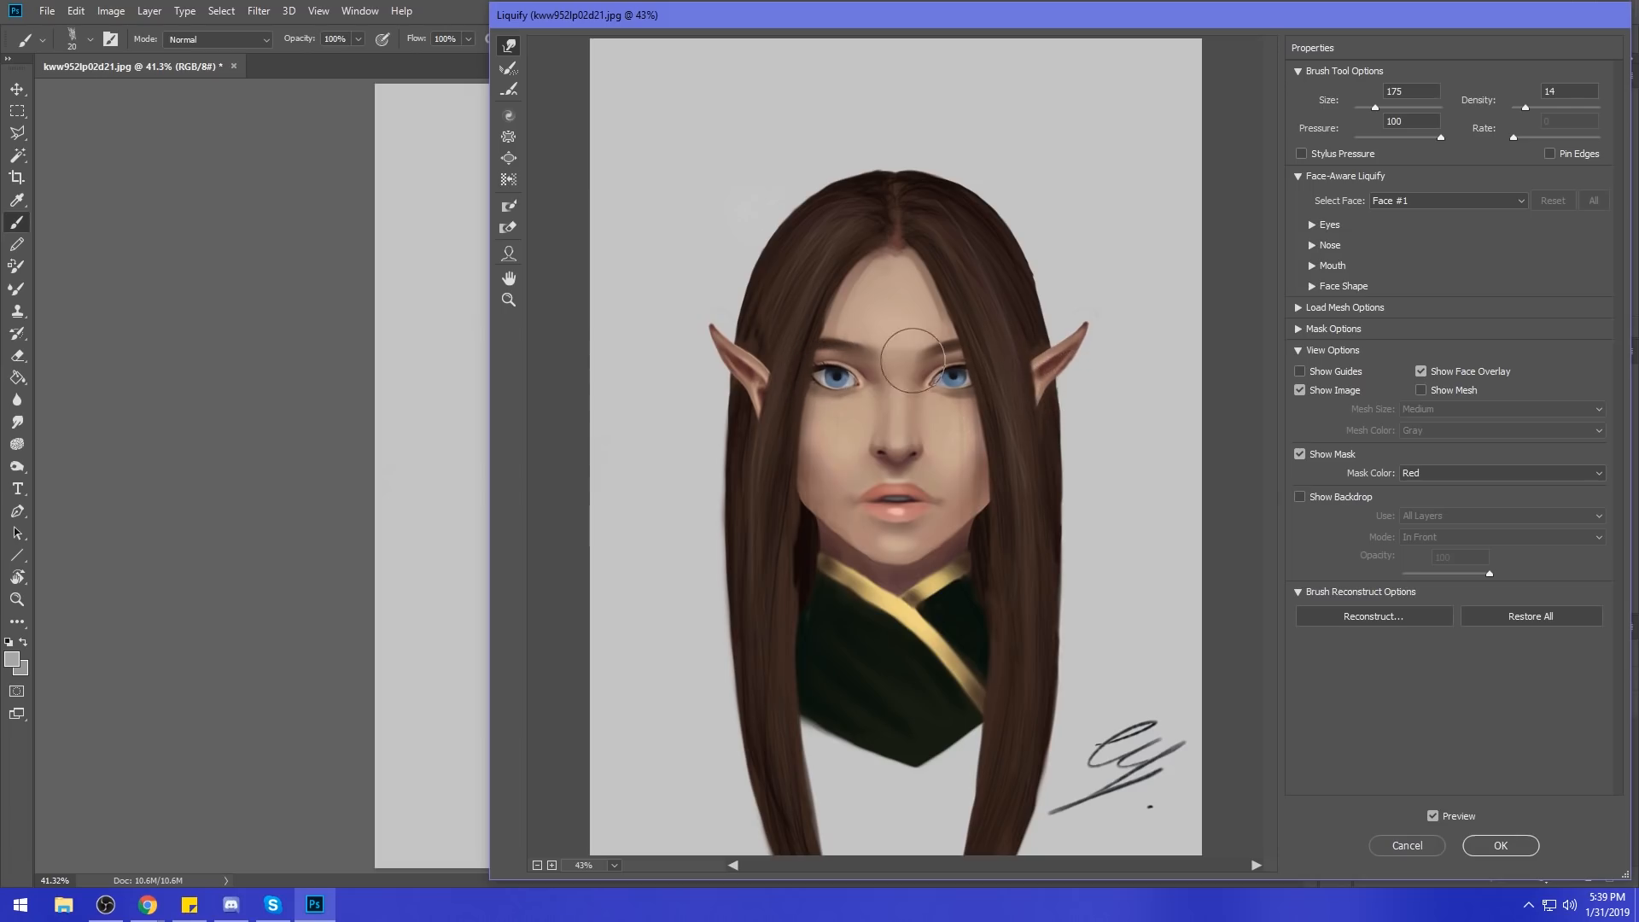
# Warp the outer corner of the eye on the viewer's left with a smaller brush and enlarge the brush to 300 around it.
pyautogui.press('[')
pyautogui.press('[')
pyautogui.press('[')
pyautogui.press('[')
pyautogui.moveTo(812, 373); pyautogui.dragTo(809, 376)
pyautogui.press(']')
pyautogui.press(']')
pyautogui.press(']')
pyautogui.press(']')
pyautogui.press(']')
pyautogui.press(']')
pyautogui.press(']')
pyautogui.press(']')
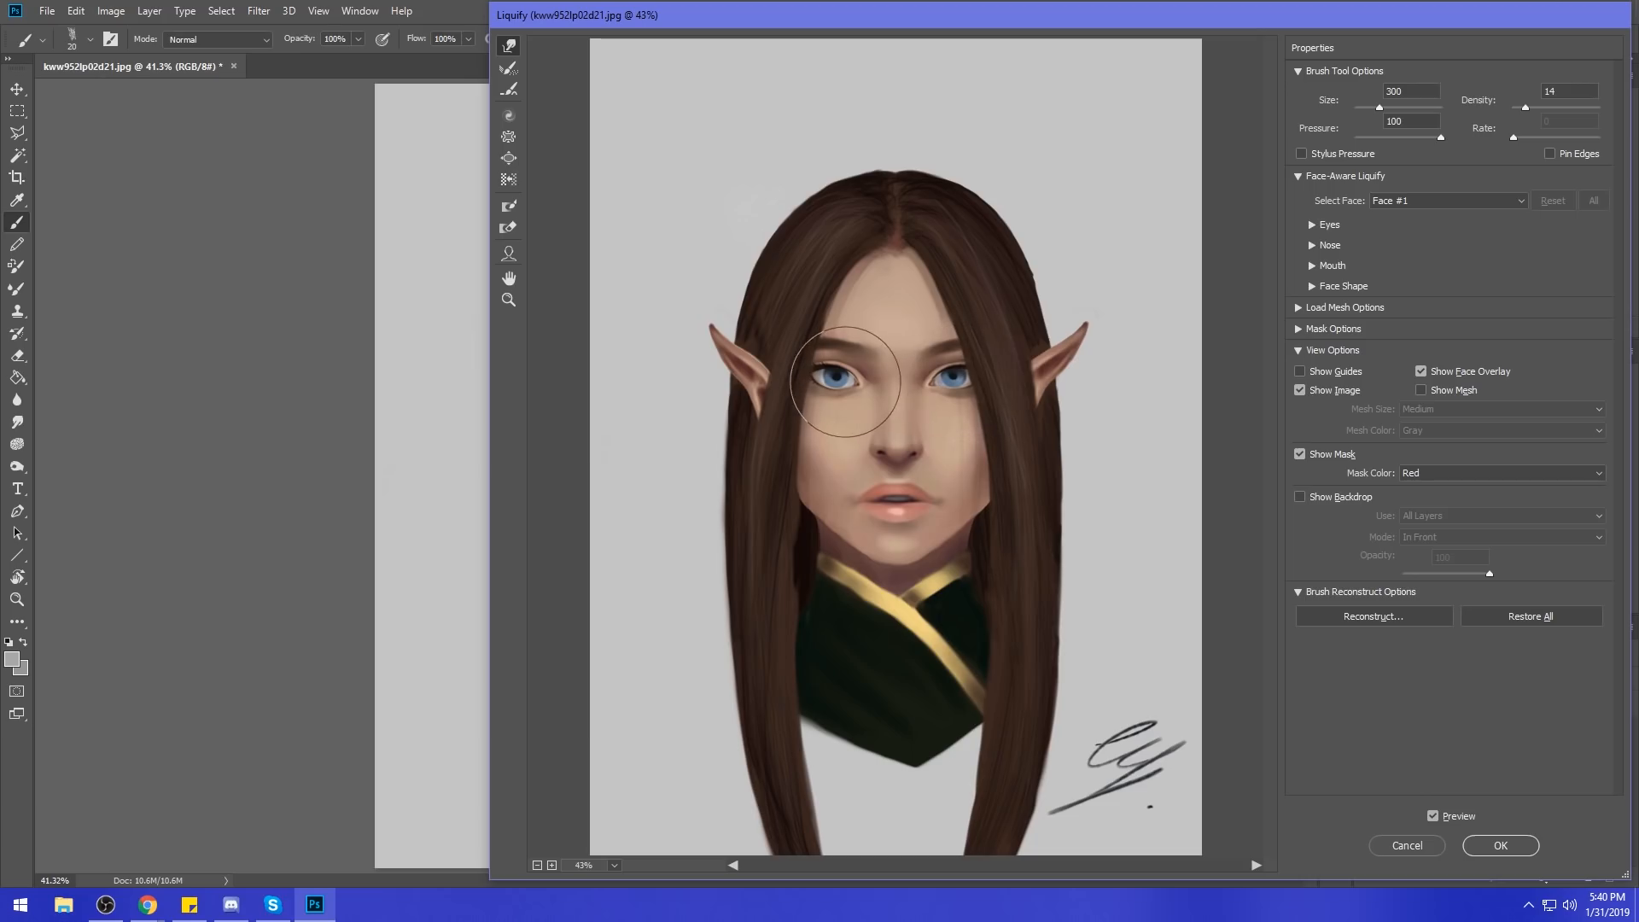
# Reshape the eyebrows into a sharper angle towards the nose, varying the warp brush size up to 175.
pyautogui.press('[')
pyautogui.press('[')
pyautogui.press('[')
pyautogui.press('[')
pyautogui.hotkey('ctrl', '-')
pyautogui.hotkey('ctrl', '-')
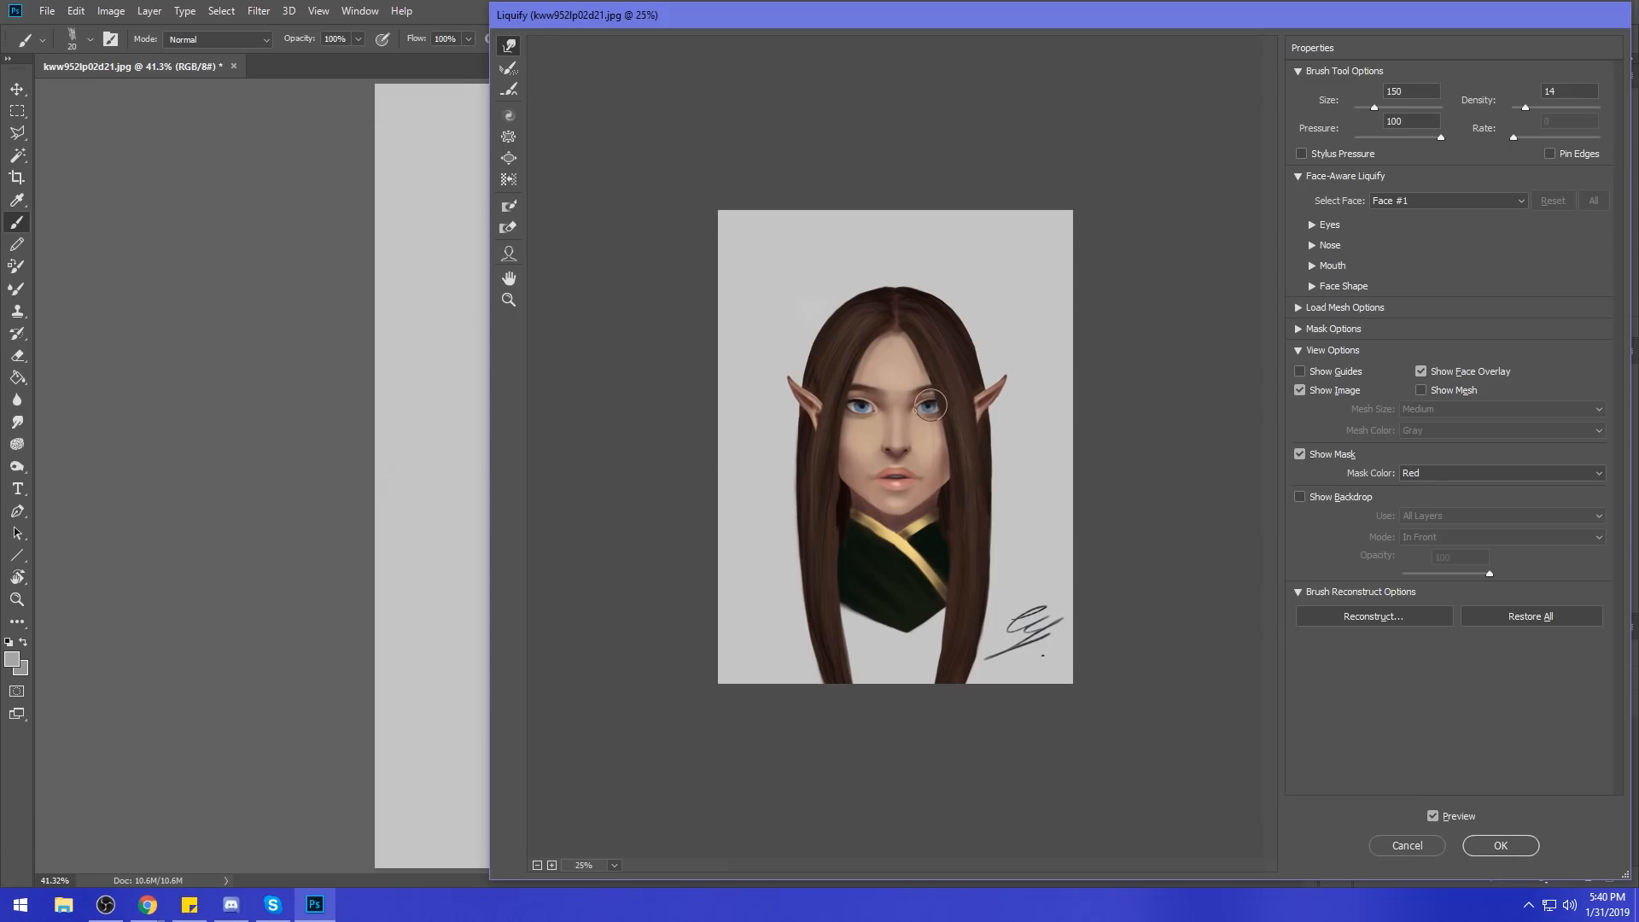
pyautogui.press('alt')
pyautogui.scroll(1, 956, 426)
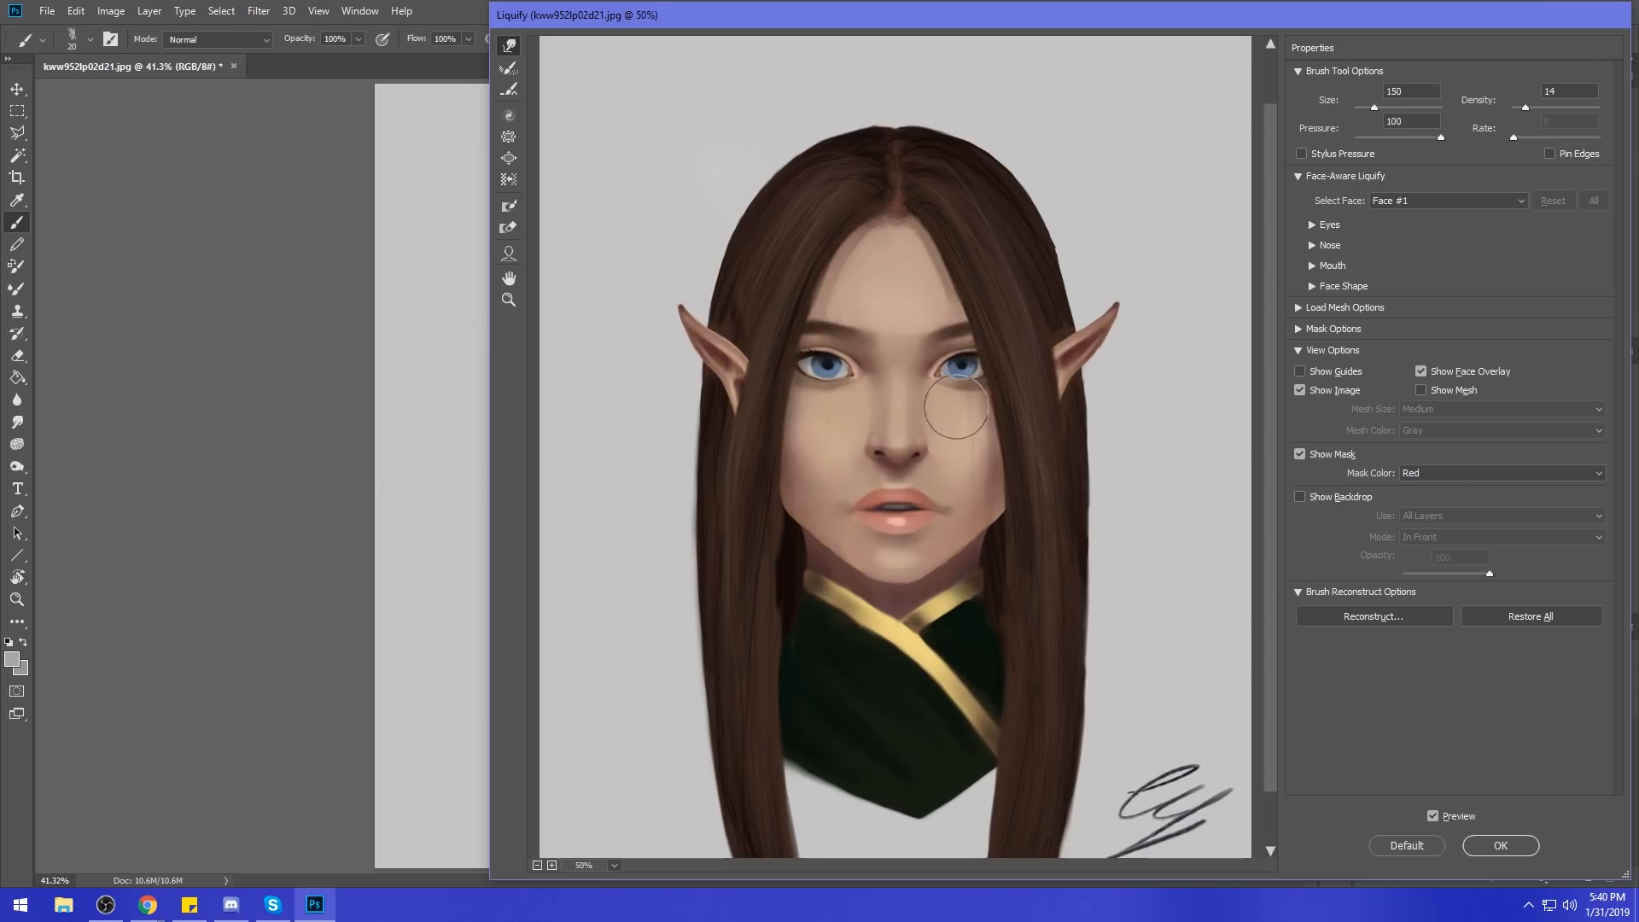
pyautogui.press('[')
pyautogui.press('[')
pyautogui.press('[')
pyautogui.press('[')
pyautogui.press('[')
pyautogui.press('[')
pyautogui.press(']')
pyautogui.press(']')
pyautogui.press(']')
pyautogui.press(']')
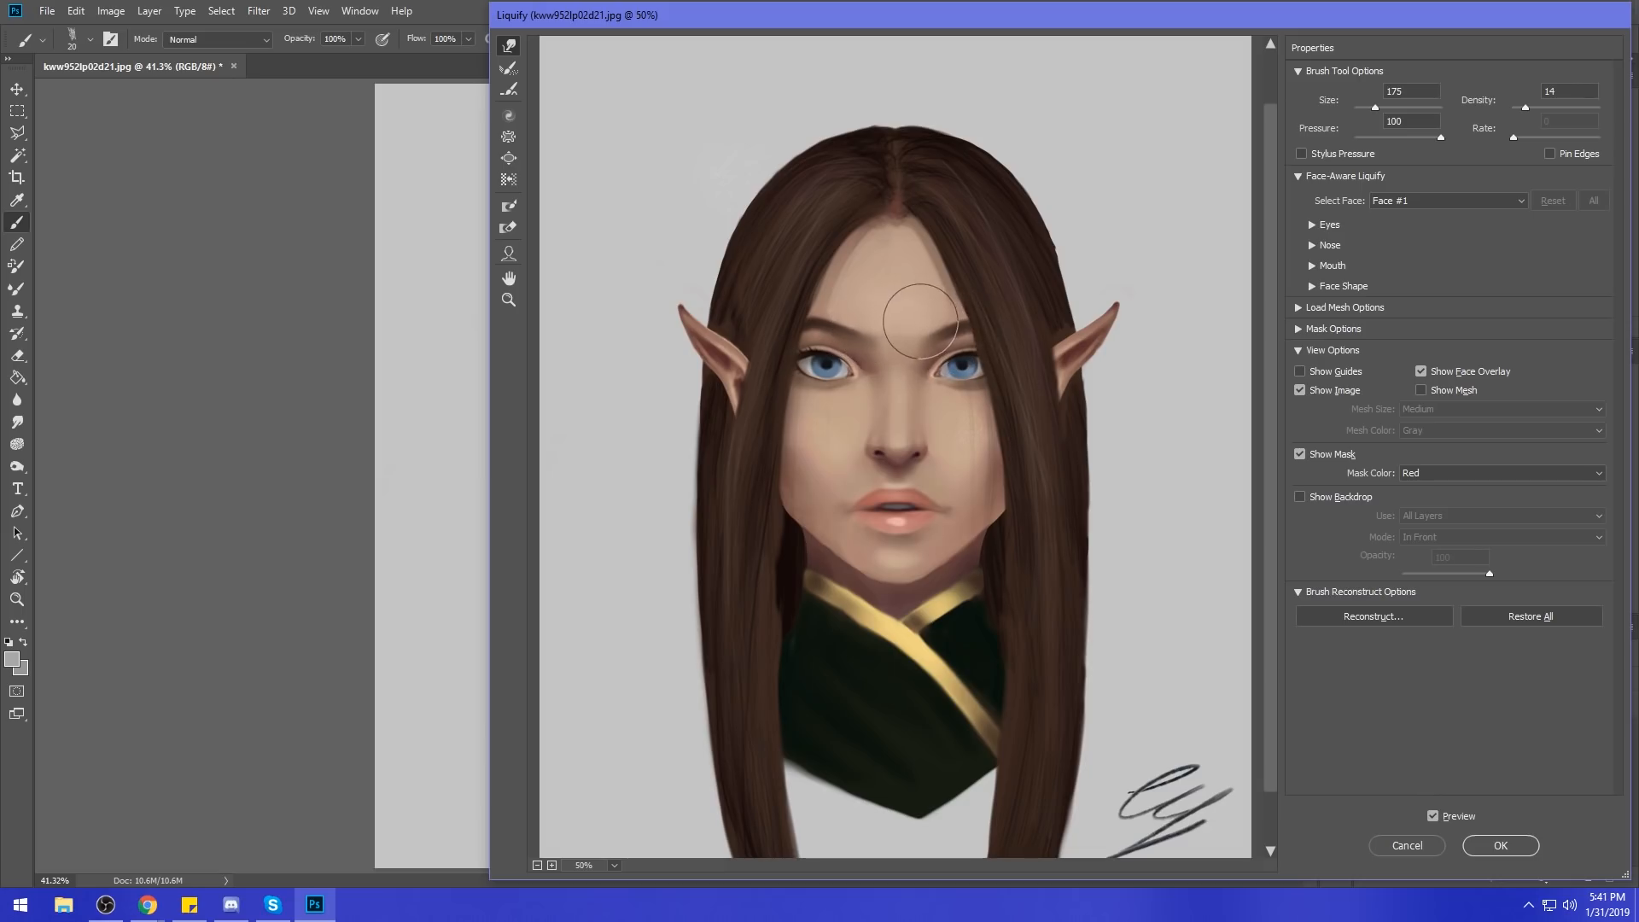
# Push the brow and upper lid on the viewer's left slightly downward with a smaller warp brush.
pyautogui.press('[')
pyautogui.press('[')
pyautogui.press('[')
pyautogui.moveTo(824, 342); pyautogui.dragTo(831, 349)
pyautogui.press(']')
pyautogui.press(']')
# Tighten the brow area with the Pucker tool at an enlarged size, apply the Liquify changes and compare them with the earlier state.
pyautogui.click(509, 136)
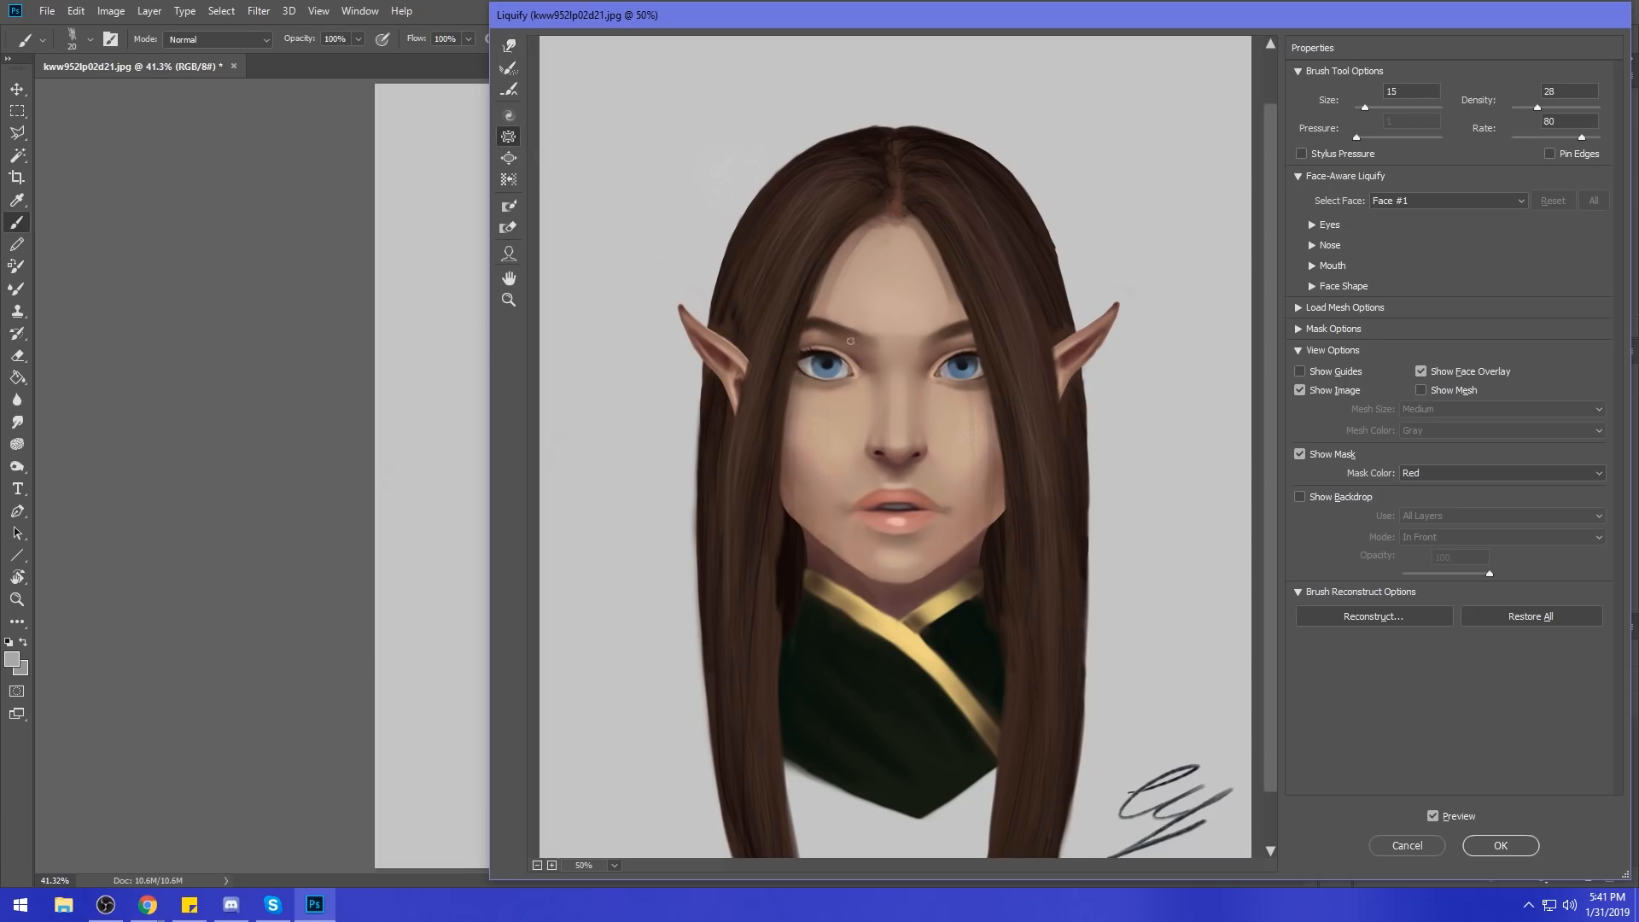
pyautogui.press(']')
pyautogui.press(']')
pyautogui.press(']')
pyautogui.press(']')
pyautogui.press(']')
pyautogui.press('[')
pyautogui.press(']')
pyautogui.press(']')
pyautogui.press(']')
pyautogui.press(']')
pyautogui.click(1499, 847)
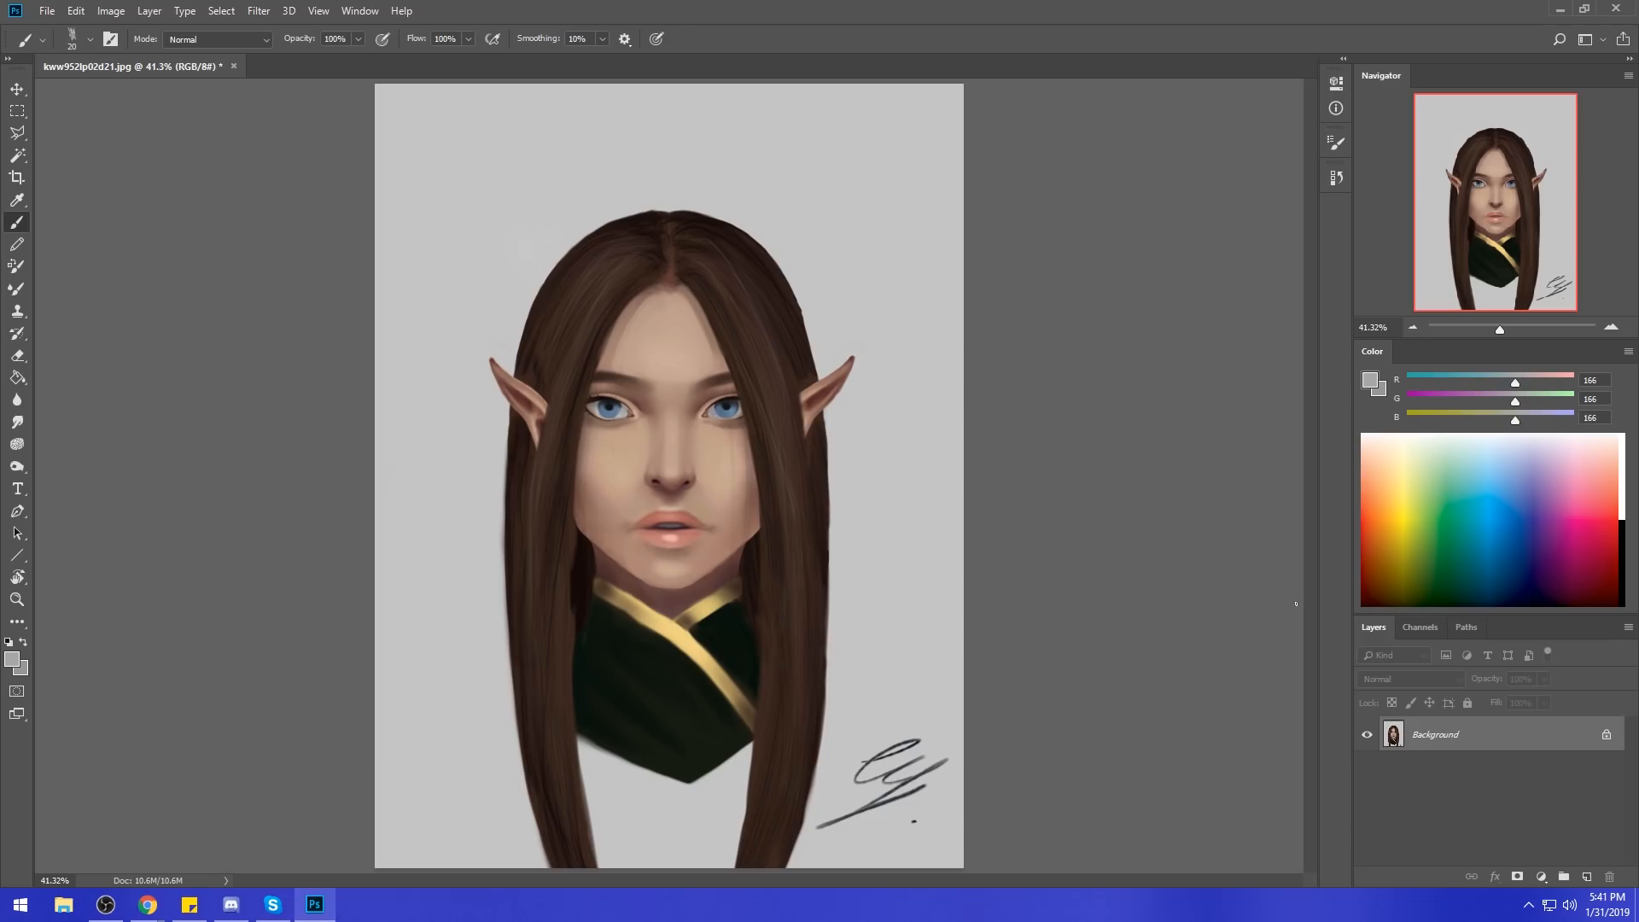
pyautogui.hotkey('ctrl', 'z')
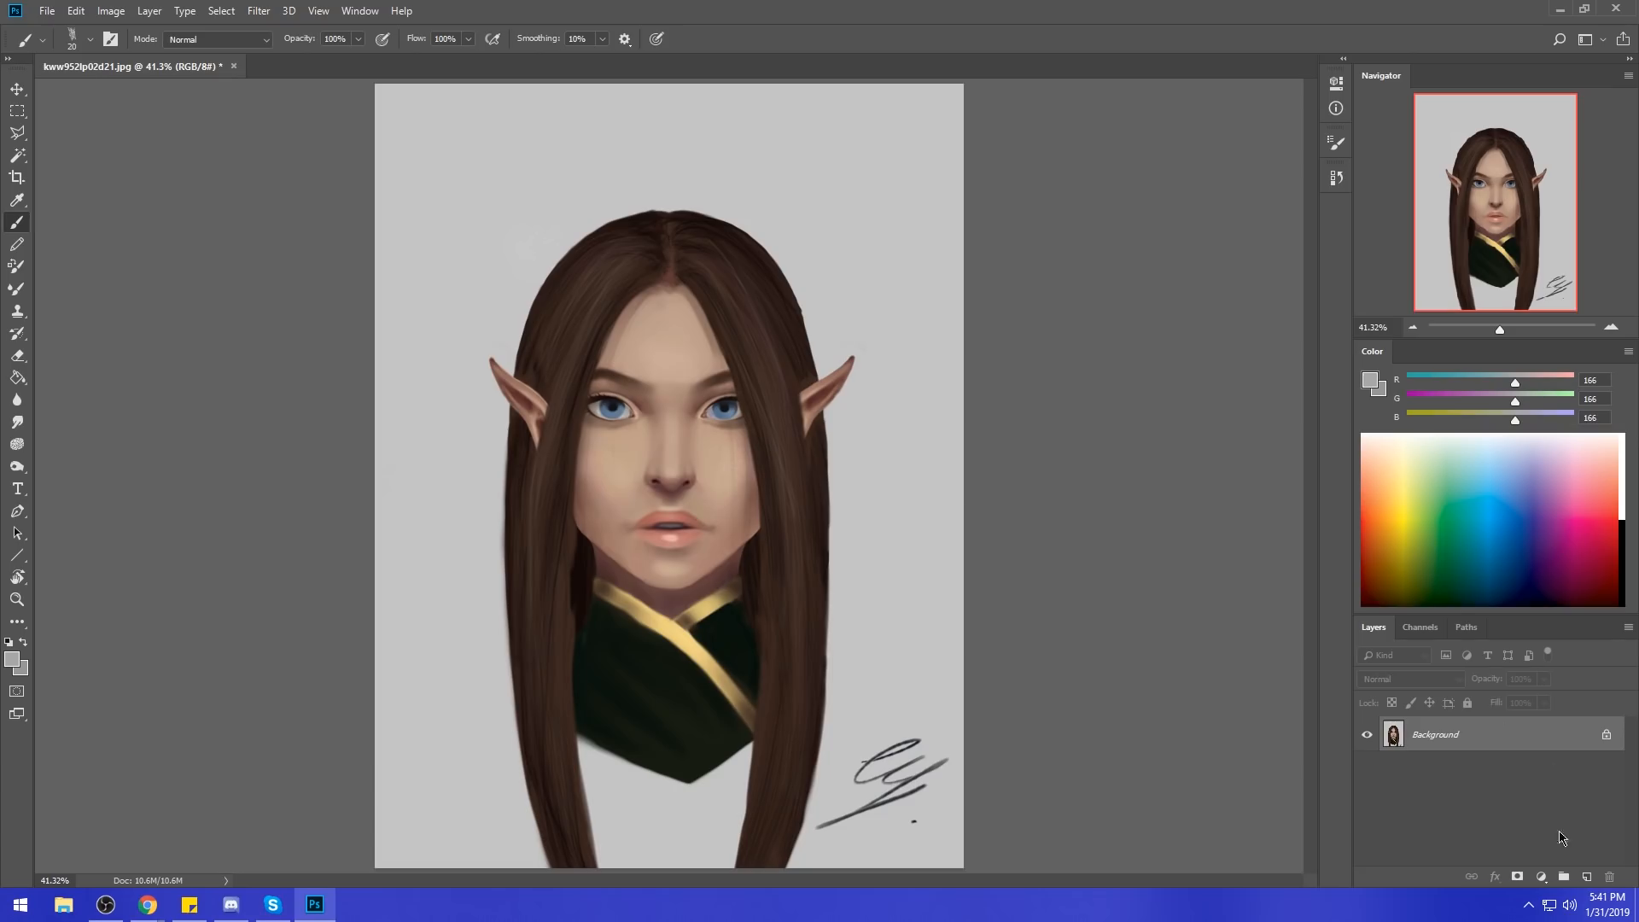
# Add a new layer and paint over both irises with grey tones sampled from the eye whites.
pyautogui.click(1587, 877)
pyautogui.keyDown('alt'); pyautogui.click(739, 413); pyautogui.keyUp('alt')
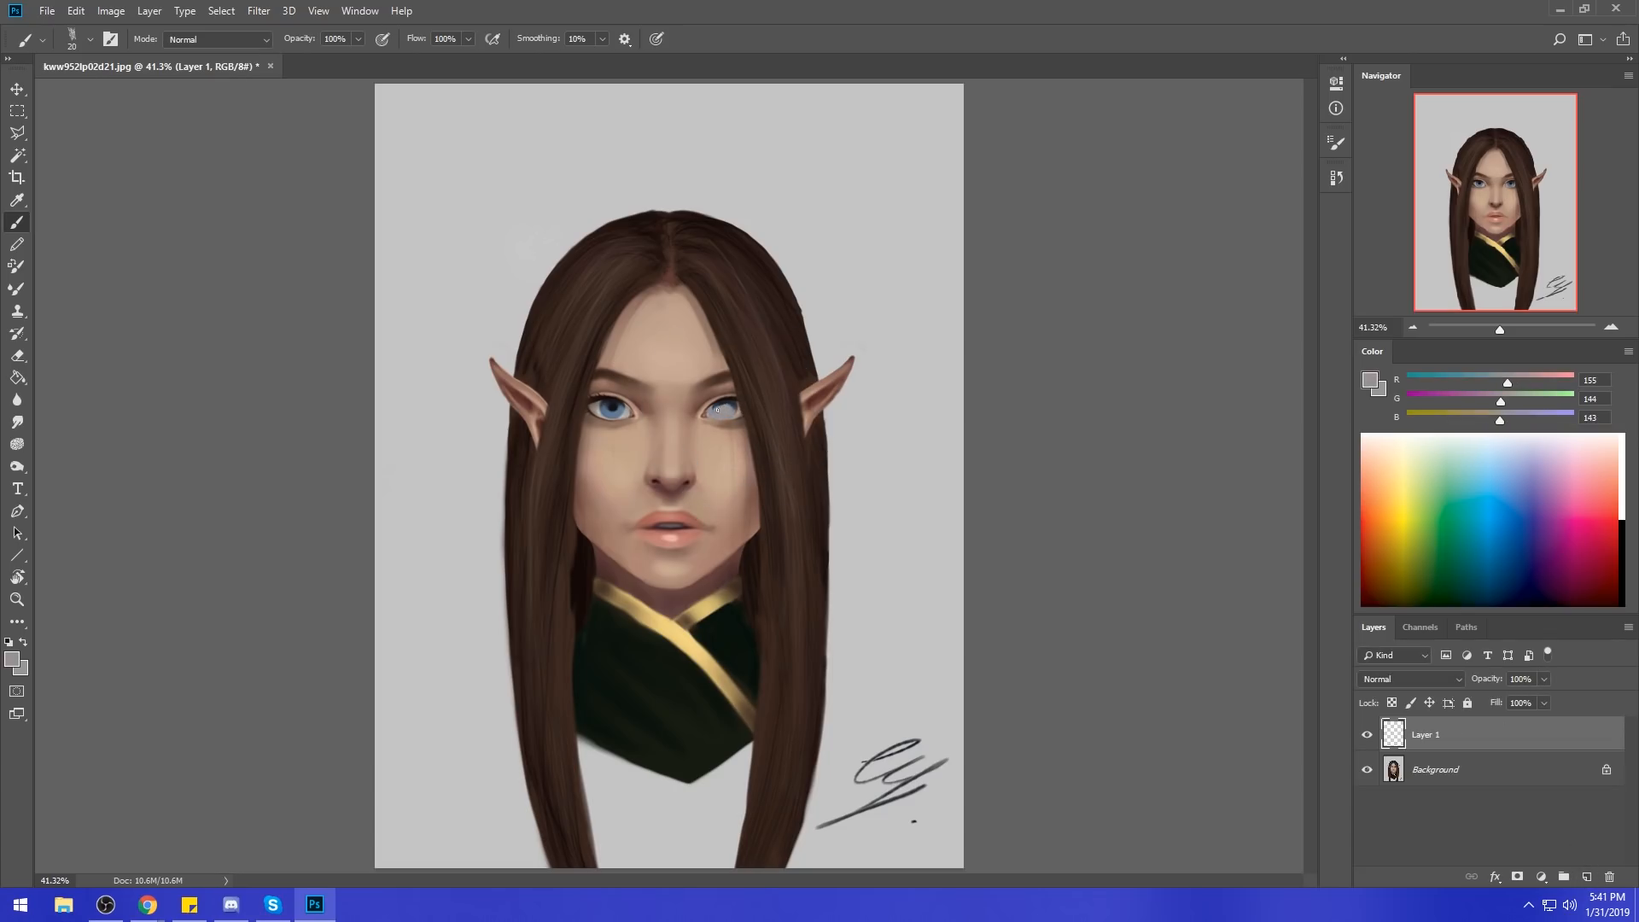
pyautogui.keyDown('alt'); pyautogui.click(601, 407); pyautogui.keyUp('alt')
pyautogui.moveTo(624, 413); pyautogui.dragTo(626, 412)
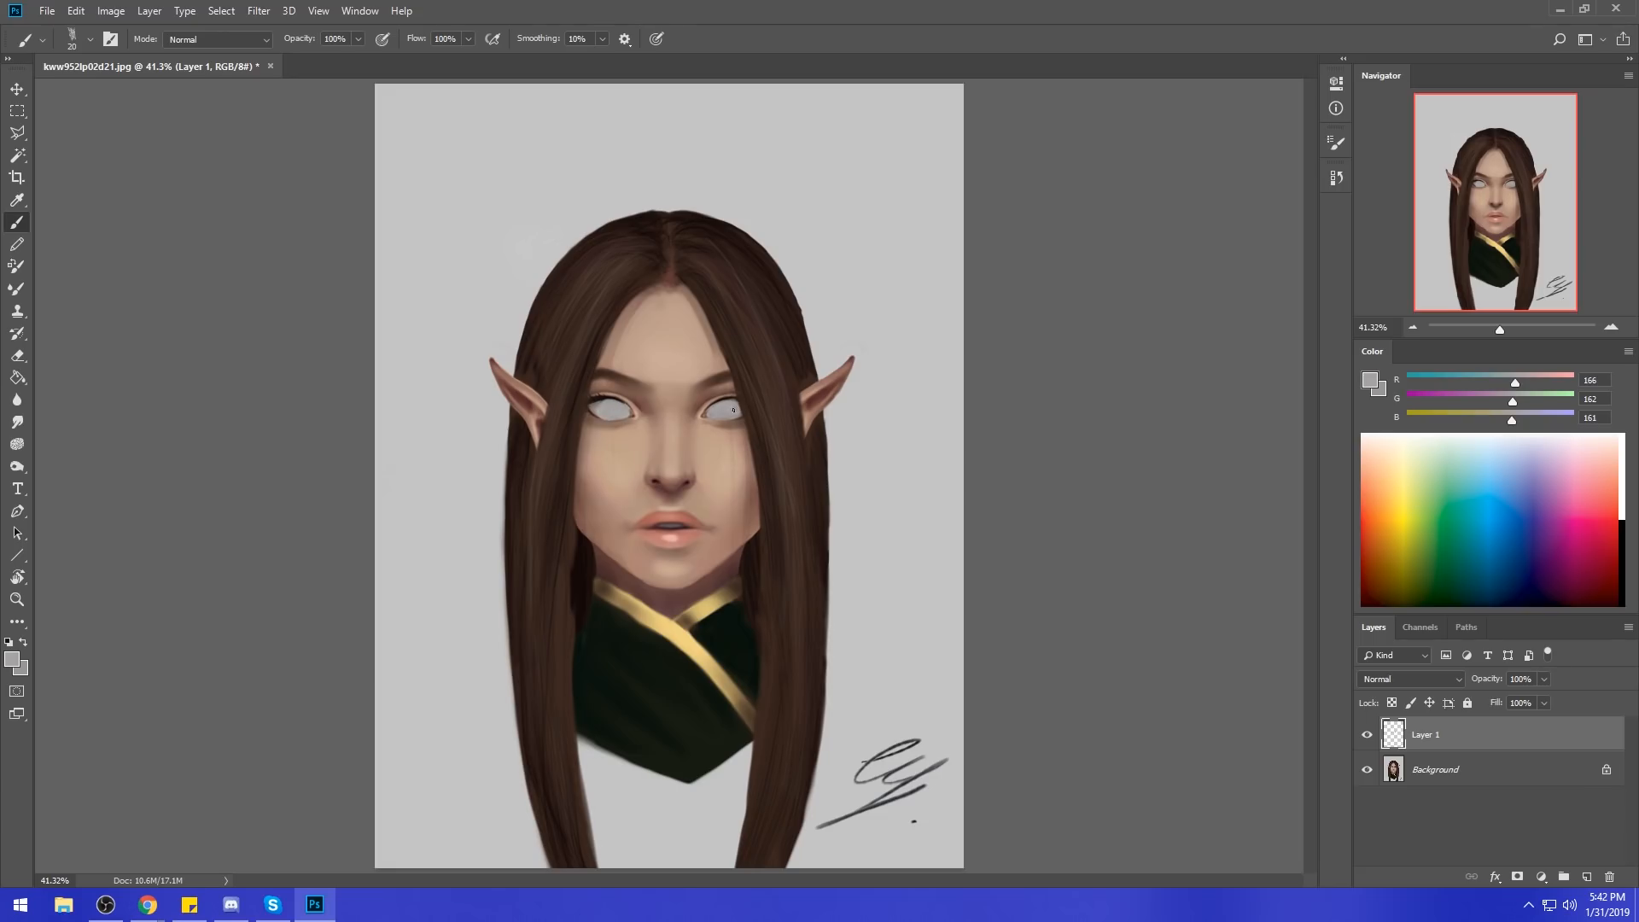
# Refine the edges of the eyes with a 9 px brush in a dark brown sampled from the lash line.
pyautogui.moveTo(675, 450)
pyautogui.mouseDown()
pyautogui.moveTo(832, 273)
pyautogui.moveTo(765, 330)
pyautogui.mouseUp()
pyautogui.keyDown('alt'); pyautogui.click(831, 272); pyautogui.keyUp('alt')
pyautogui.press('[')
pyautogui.press('[')
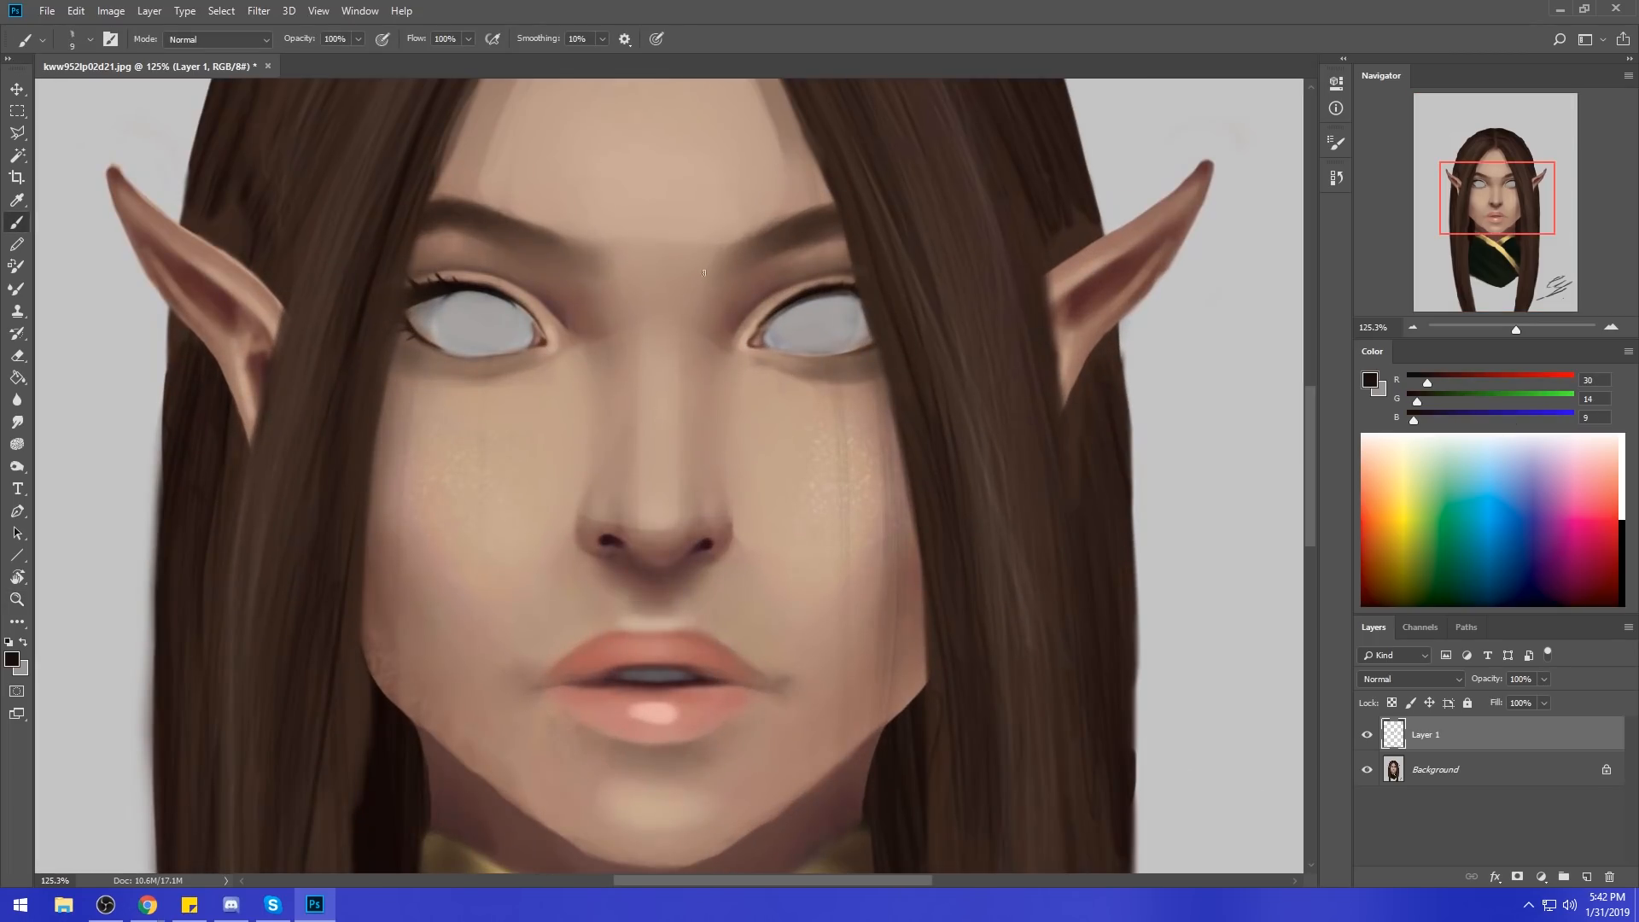
pyautogui.moveTo(518, 312)
pyautogui.mouseDown()
pyautogui.moveTo(483, 295)
pyautogui.moveTo(528, 317)
pyautogui.mouseUp()
pyautogui.hotkey('ctrl', '-')
pyautogui.hotkey('ctrl', '-')
pyautogui.hotkey('ctrl', '-')
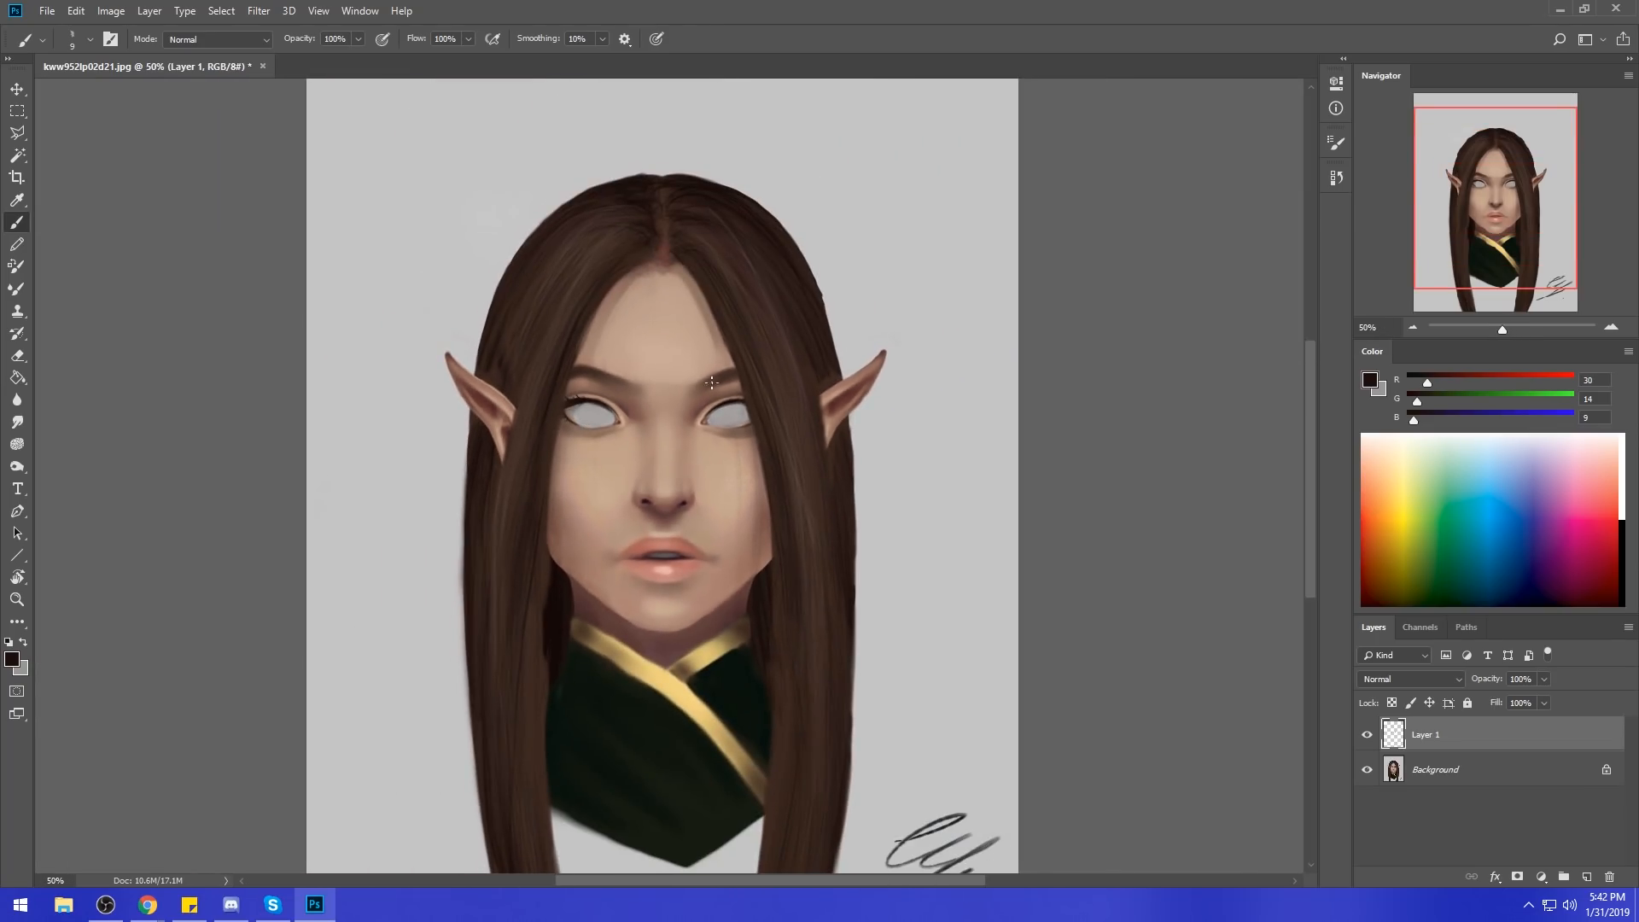
# Choose a hard round 50 px brush and set the foreground colour to blue, RGB 0, 128, 164.
pyautogui.rightClick(735, 439)
pyautogui.click(865, 520)
pyautogui.click(1292, 471)
pyautogui.click(1507, 569)
pyautogui.moveTo(1511, 566); pyautogui.dragTo(1488, 544)
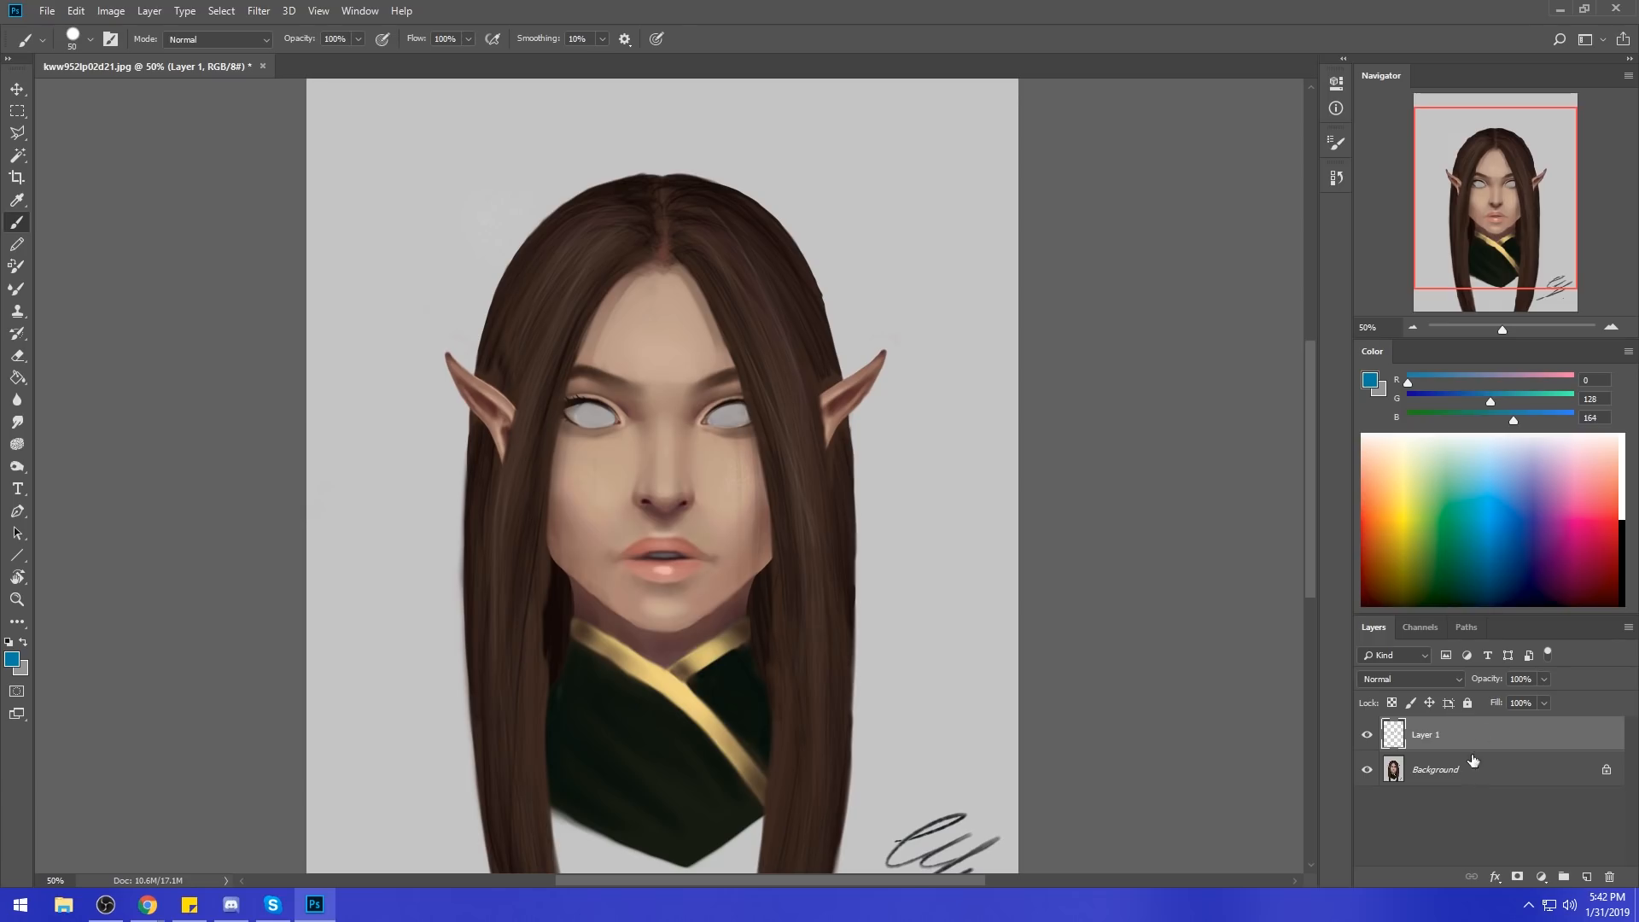
# Stamp an iris in the viewer's-right eye on a new layer and set its Saturation to -100 and Lightness to -41.
pyautogui.click(1367, 734)
pyautogui.click(1366, 734)
pyautogui.click(1586, 876)
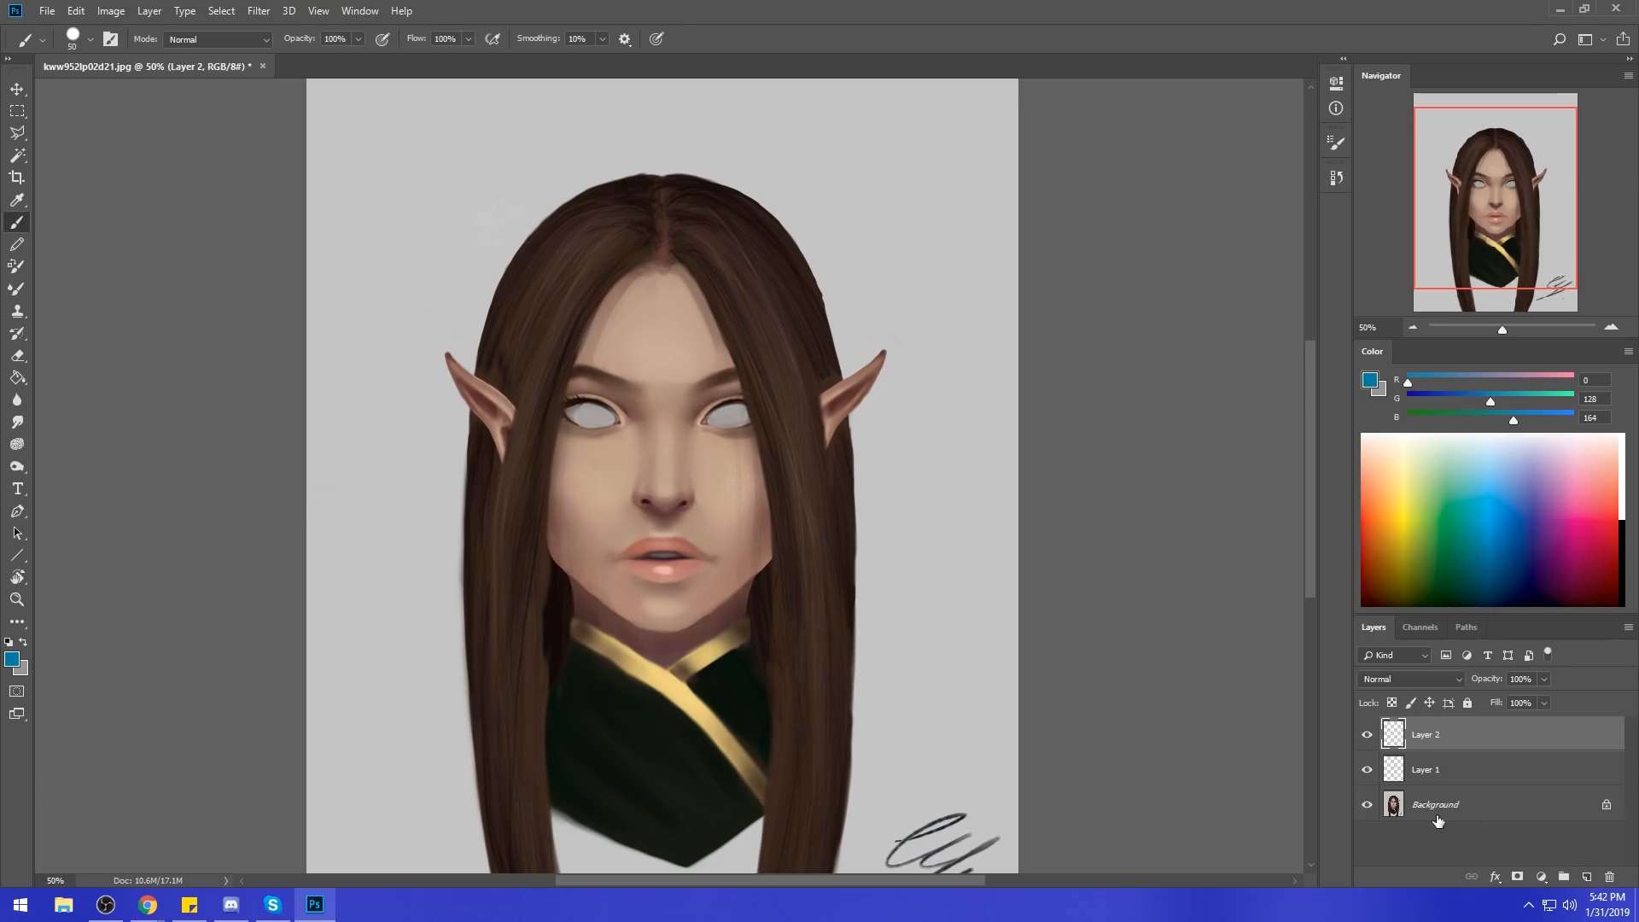
pyautogui.click(728, 413)
pyautogui.hotkey('ctrl', 'u')
pyautogui.moveTo(1105, 652); pyautogui.dragTo(1072, 658)
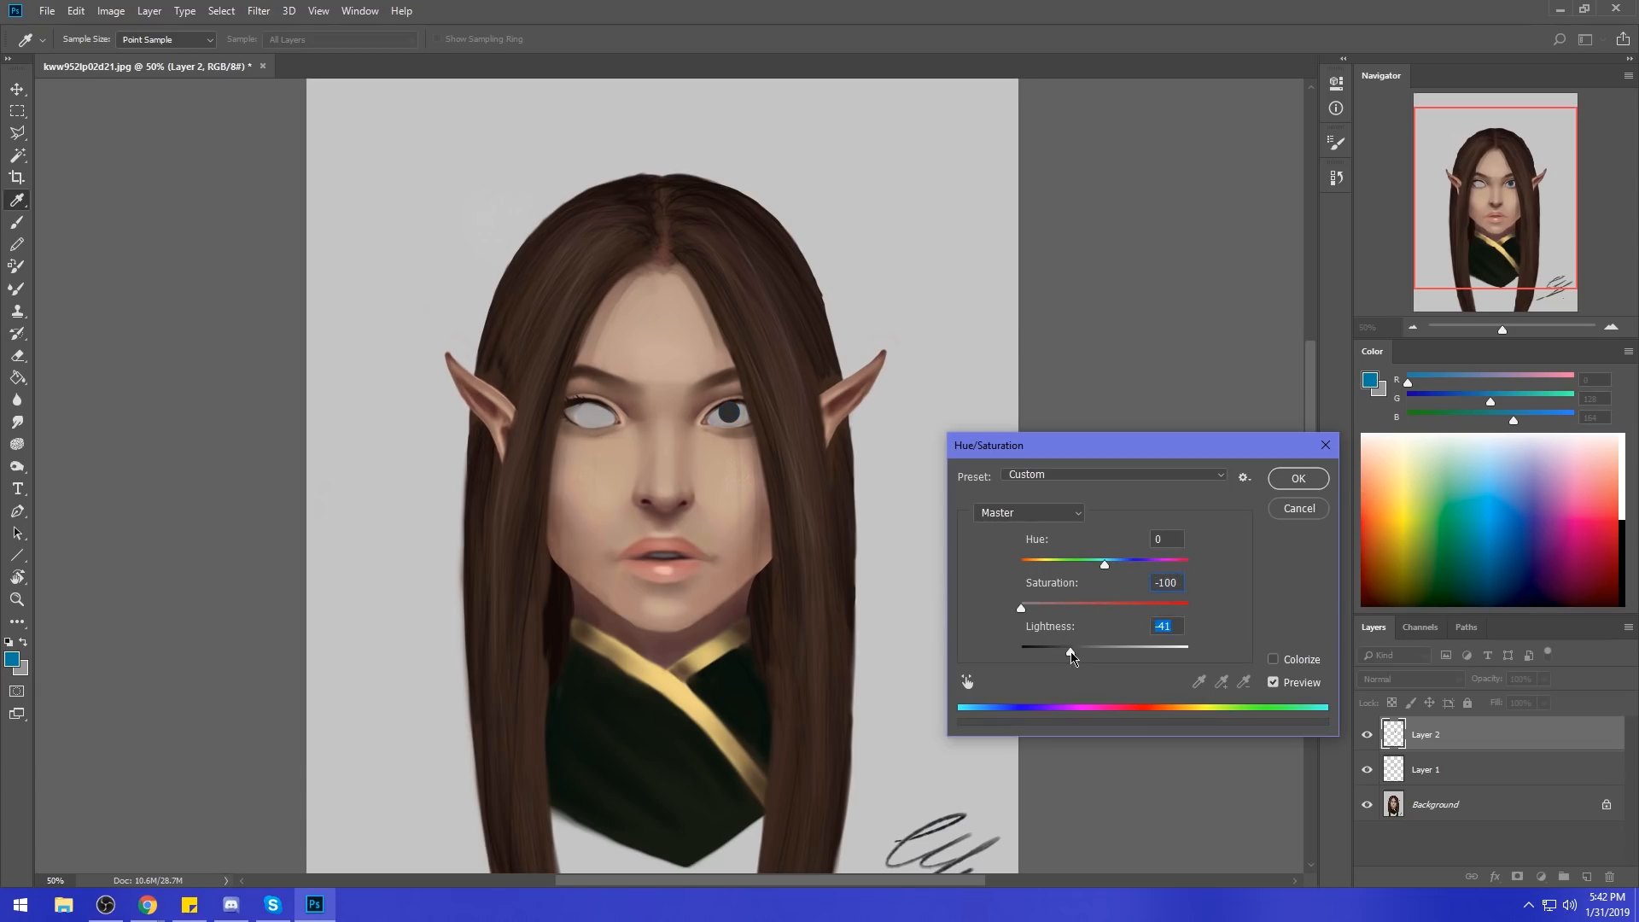
pyautogui.click(1298, 478)
# Duplicate the grey iris onto its own layer and position the copy in the eye on the viewer's left.
pyautogui.press('b')
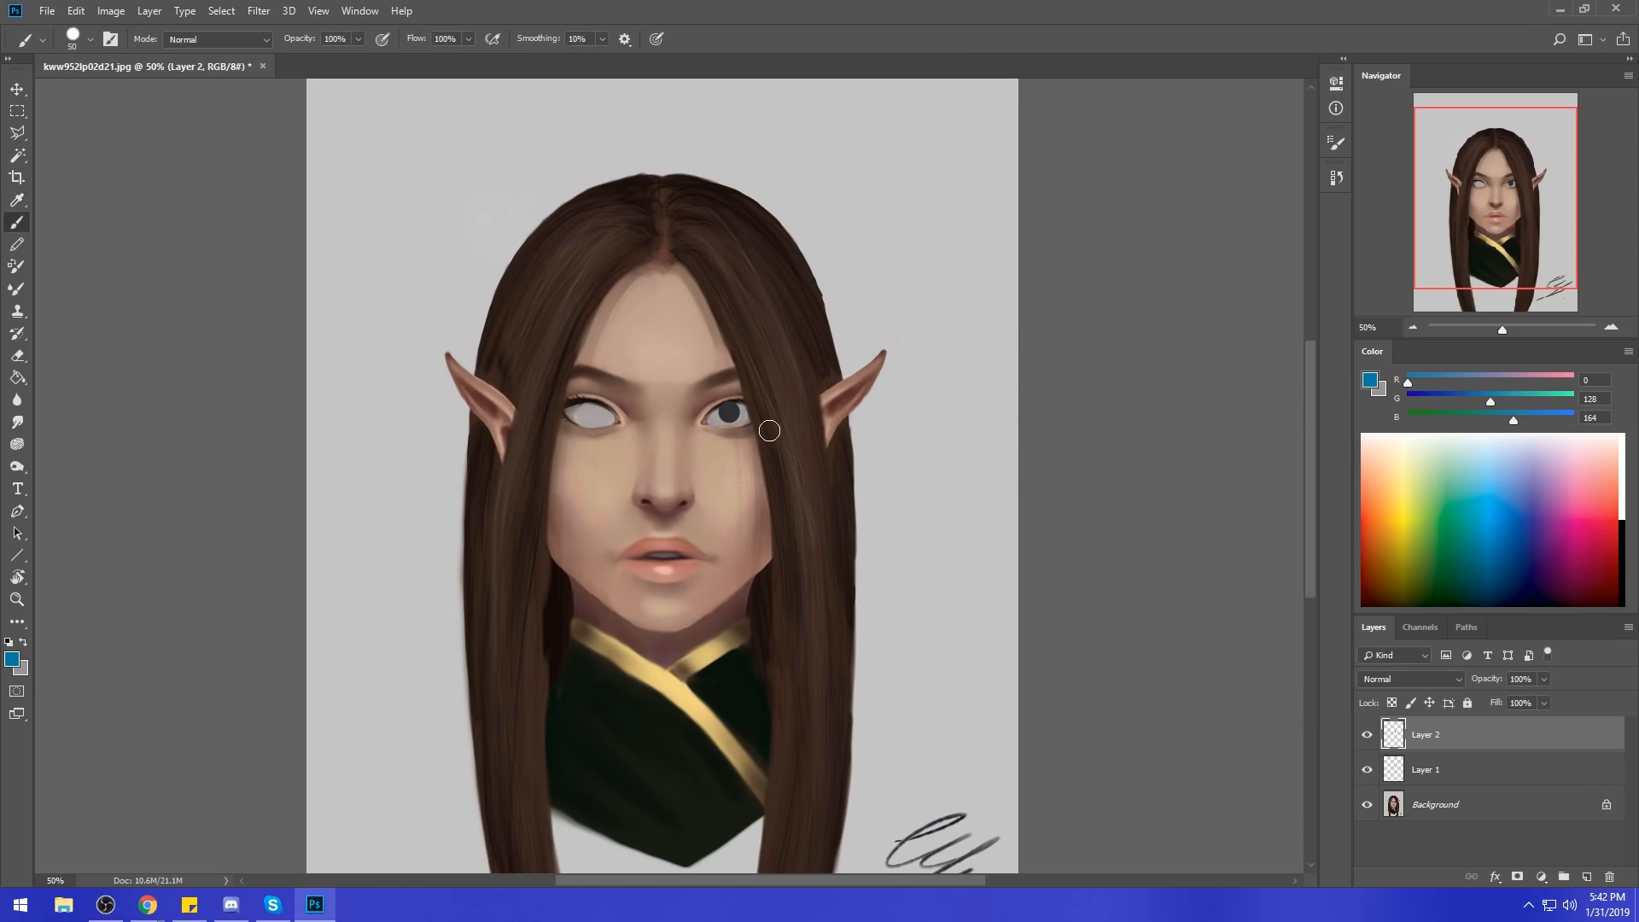
pyautogui.hotkey('ctrl', '+')
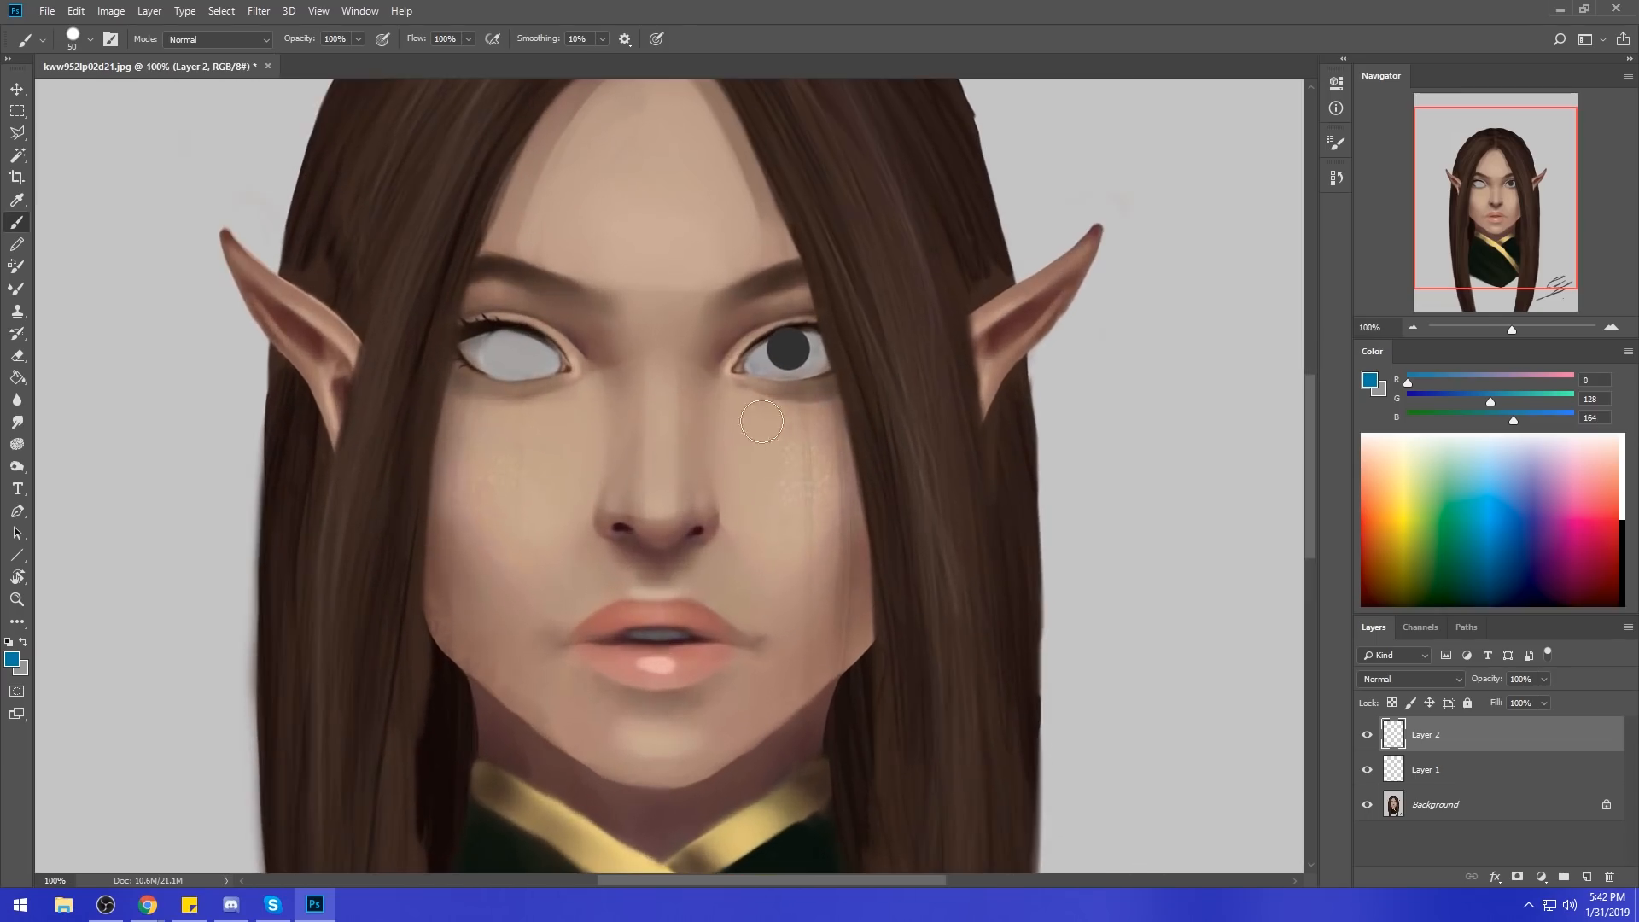
pyautogui.press('m')
pyautogui.moveTo(731, 290); pyautogui.dragTo(875, 423)
pyautogui.press('v')
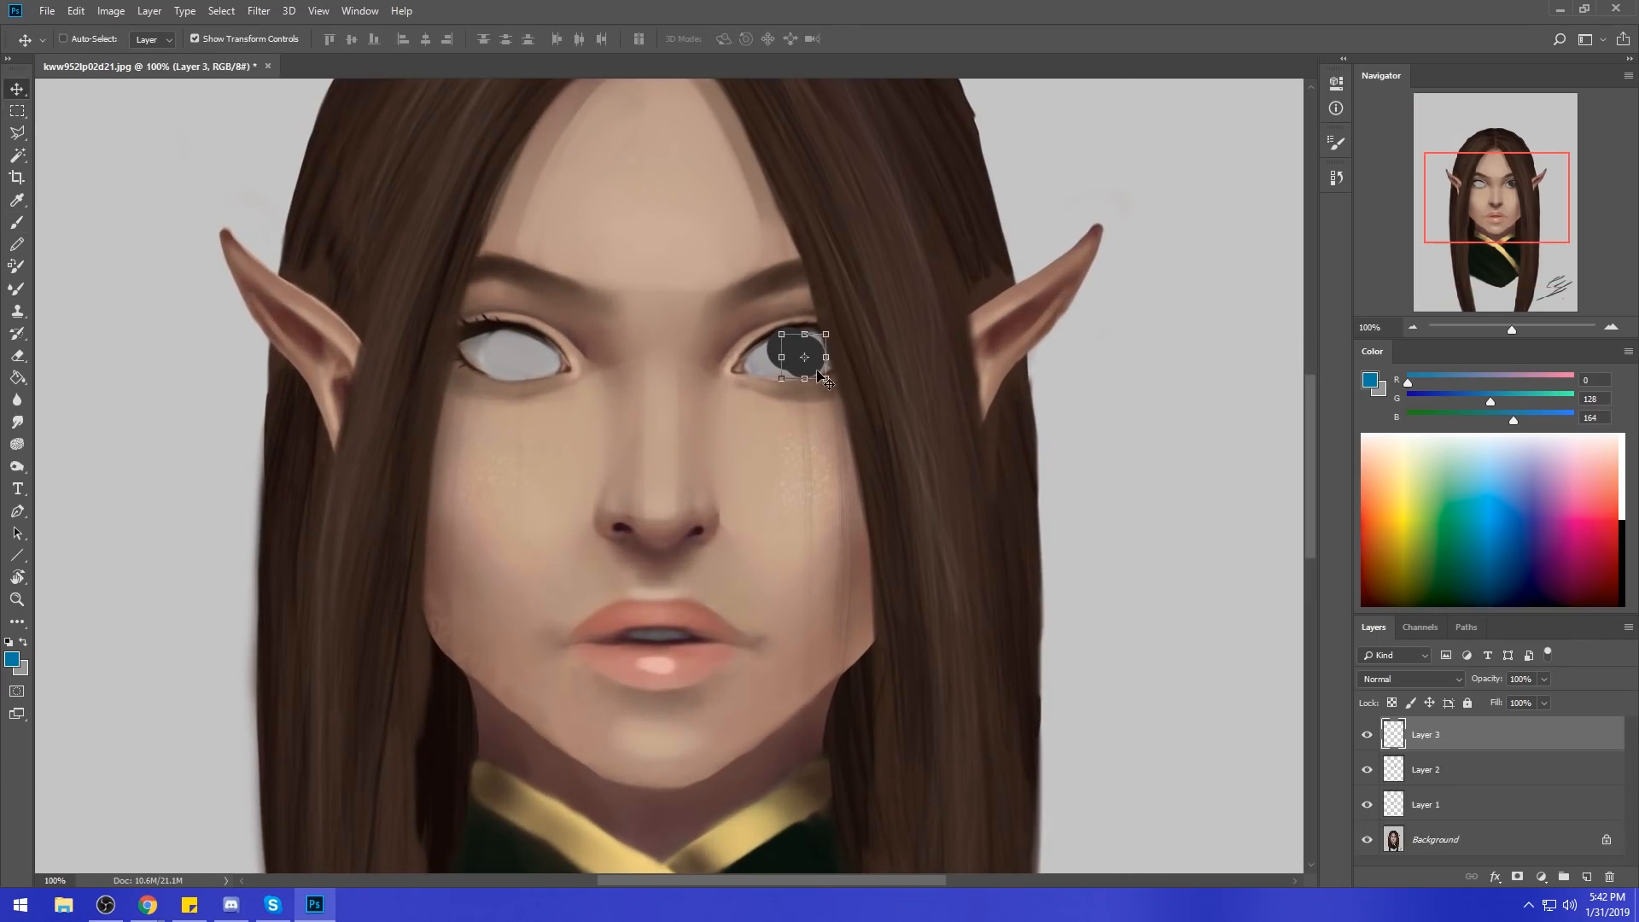
pyautogui.hotkey('ctrl', 'j')
pyautogui.moveTo(811, 379); pyautogui.dragTo(533, 384)
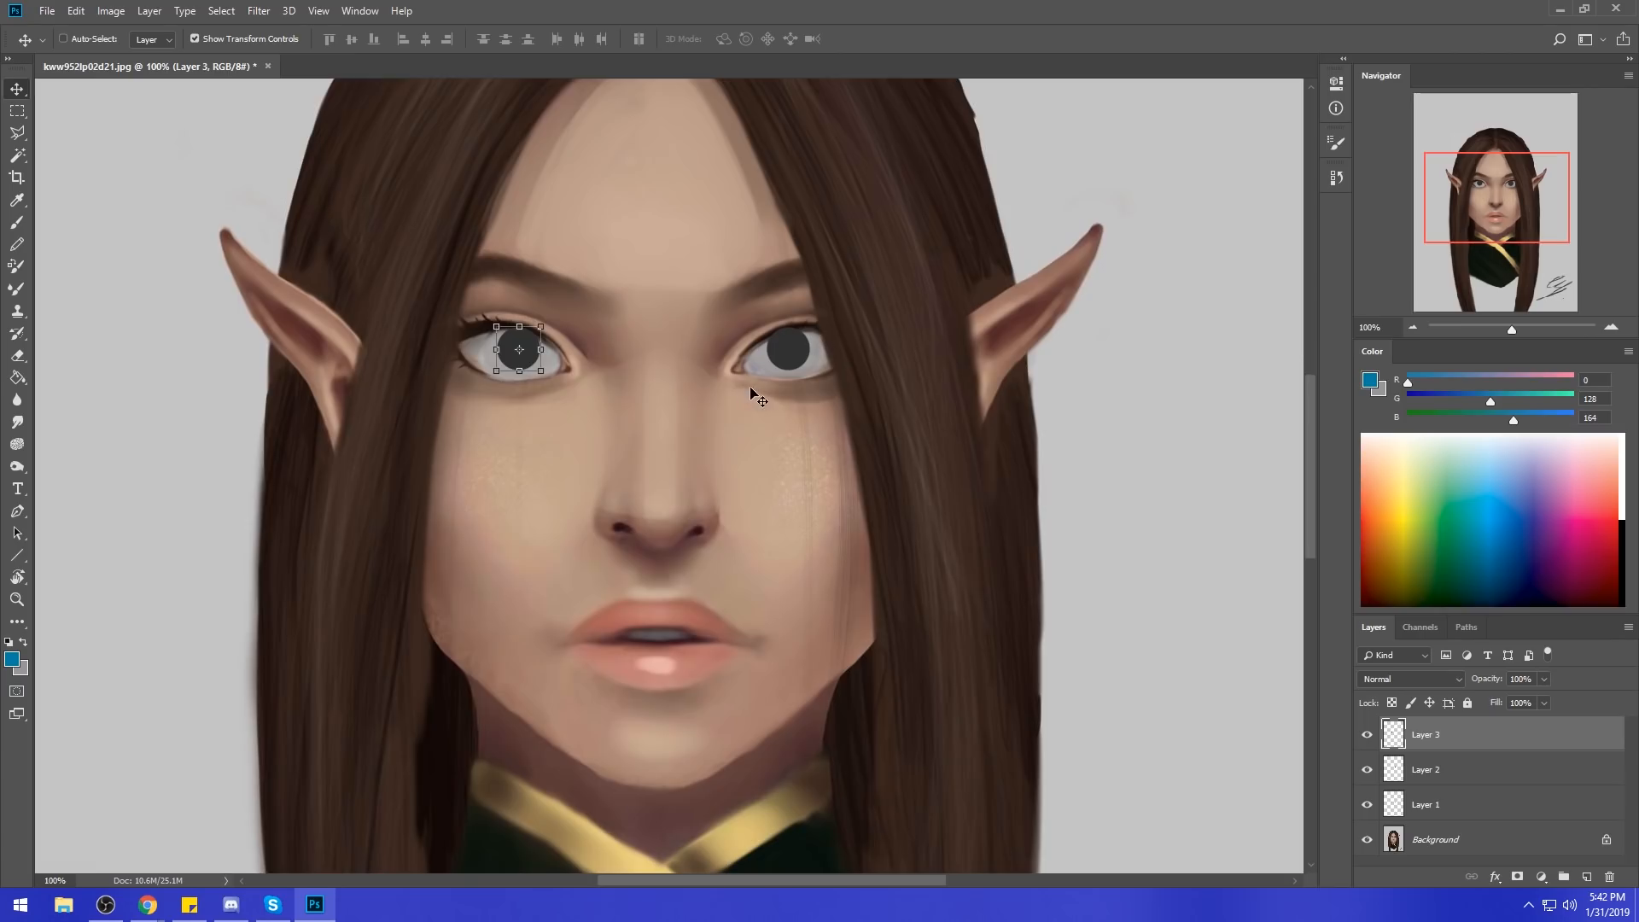
pyautogui.hotkey('ctrl', '0')
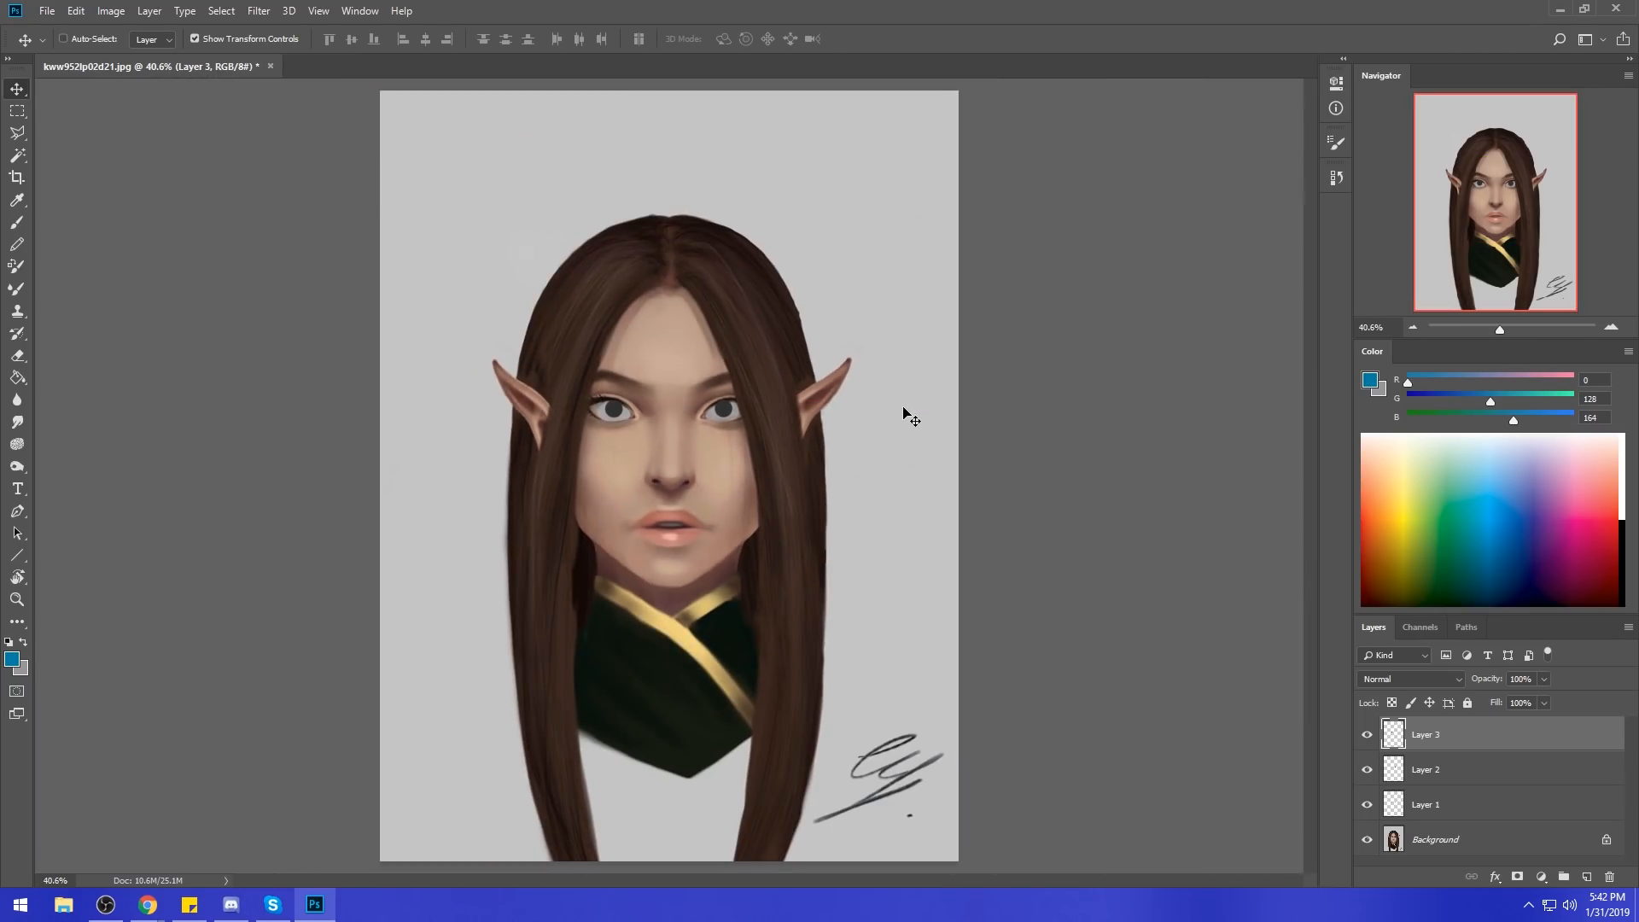
# Merge Layer 3 down into Layer 2 so both irises share one layer.
pyautogui.click(1439, 771)
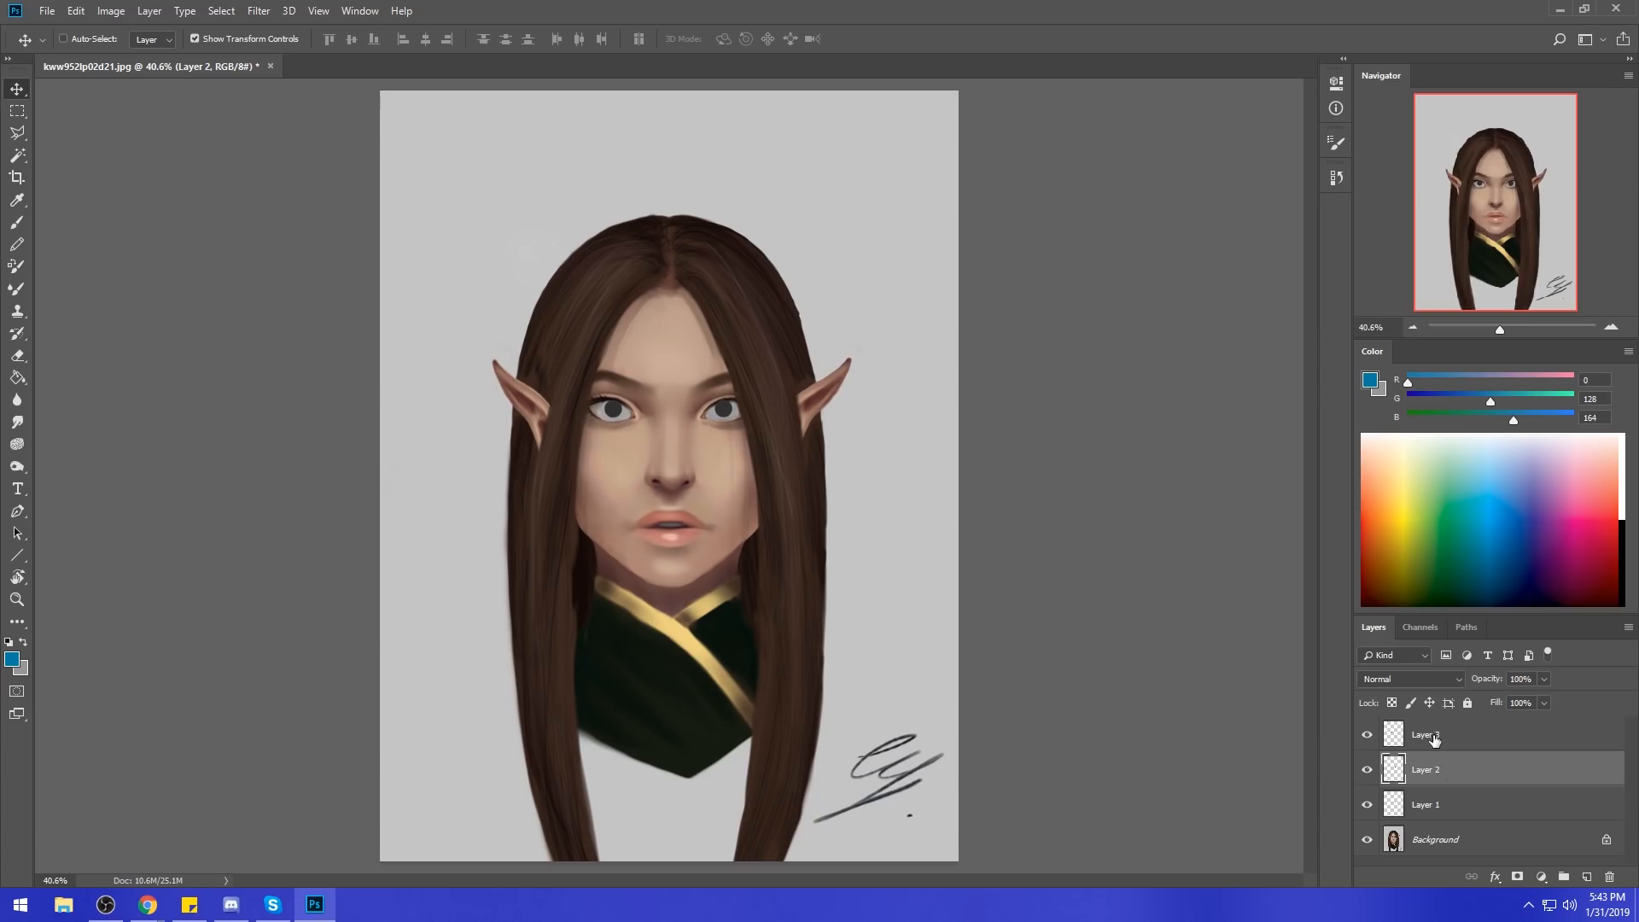
pyautogui.rightClick(1433, 736)
pyautogui.click(1478, 519)
pyautogui.press('c')
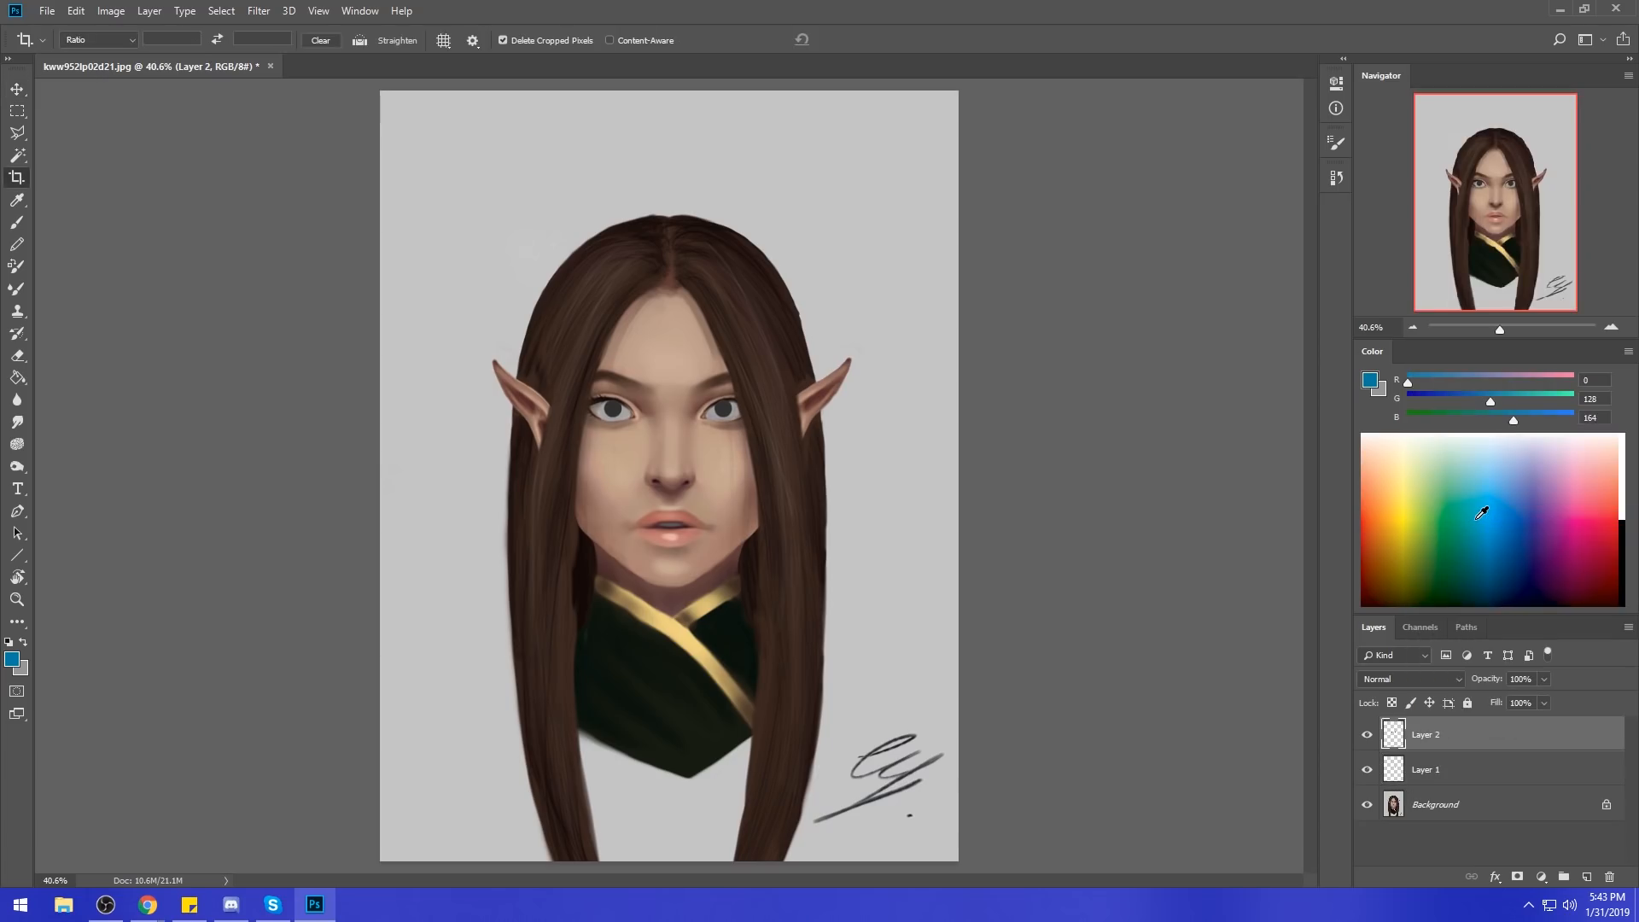
# Try stamping a blue 60 px dab over the iris of the viewer's-right eye, and undo it.
pyautogui.press('v')
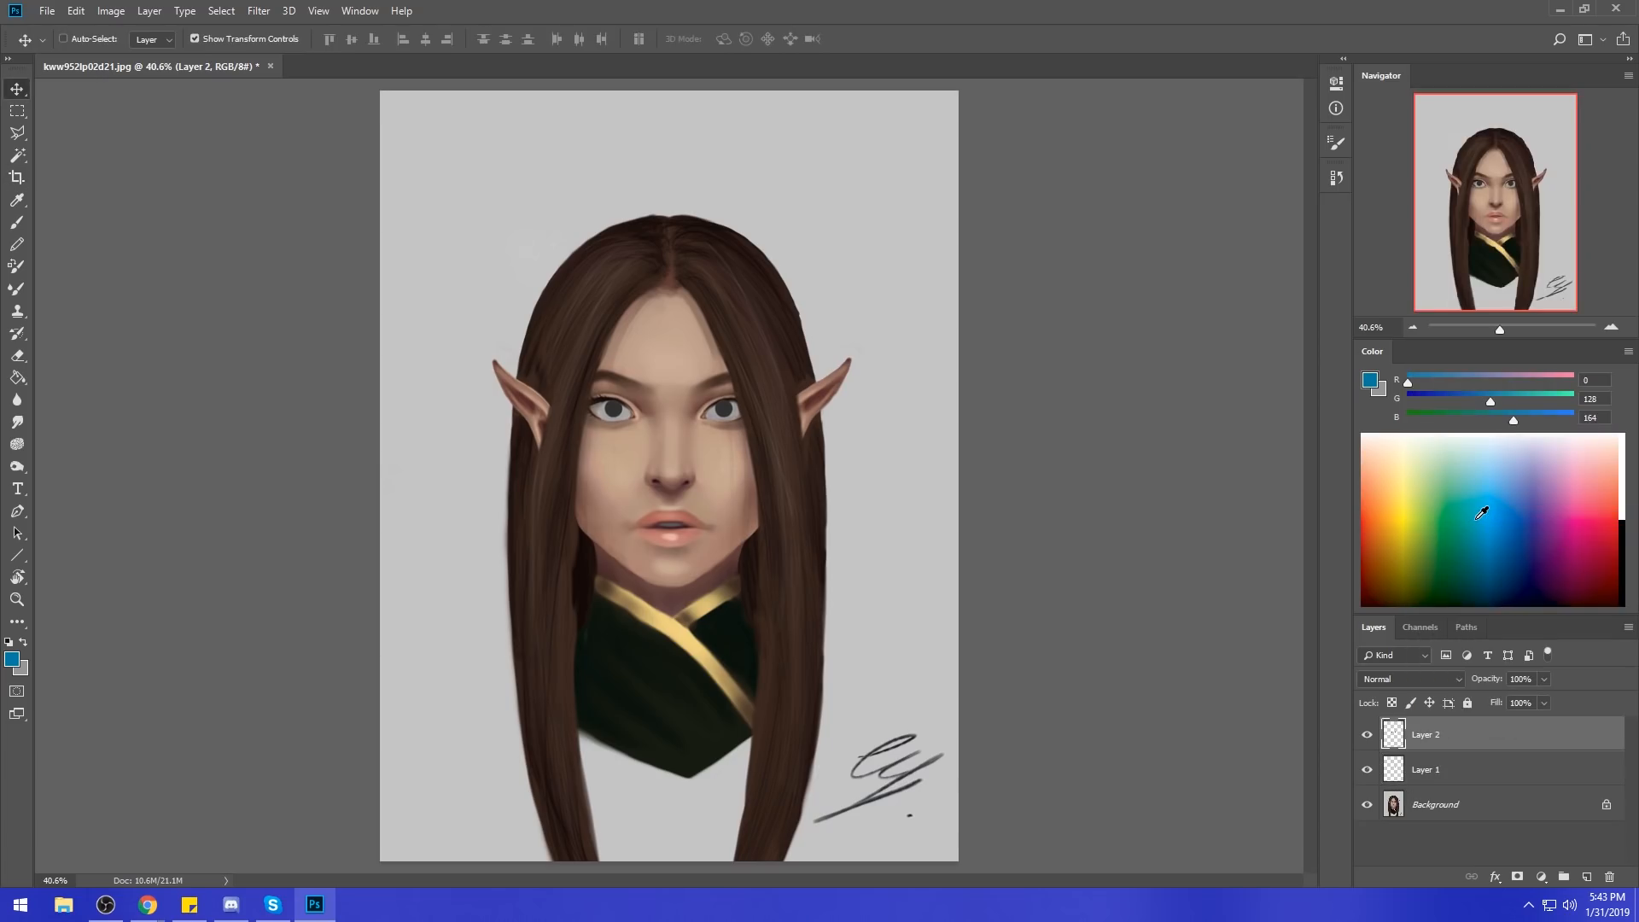
pyautogui.press('z')
pyautogui.moveTo(546, 350); pyautogui.dragTo(792, 502)
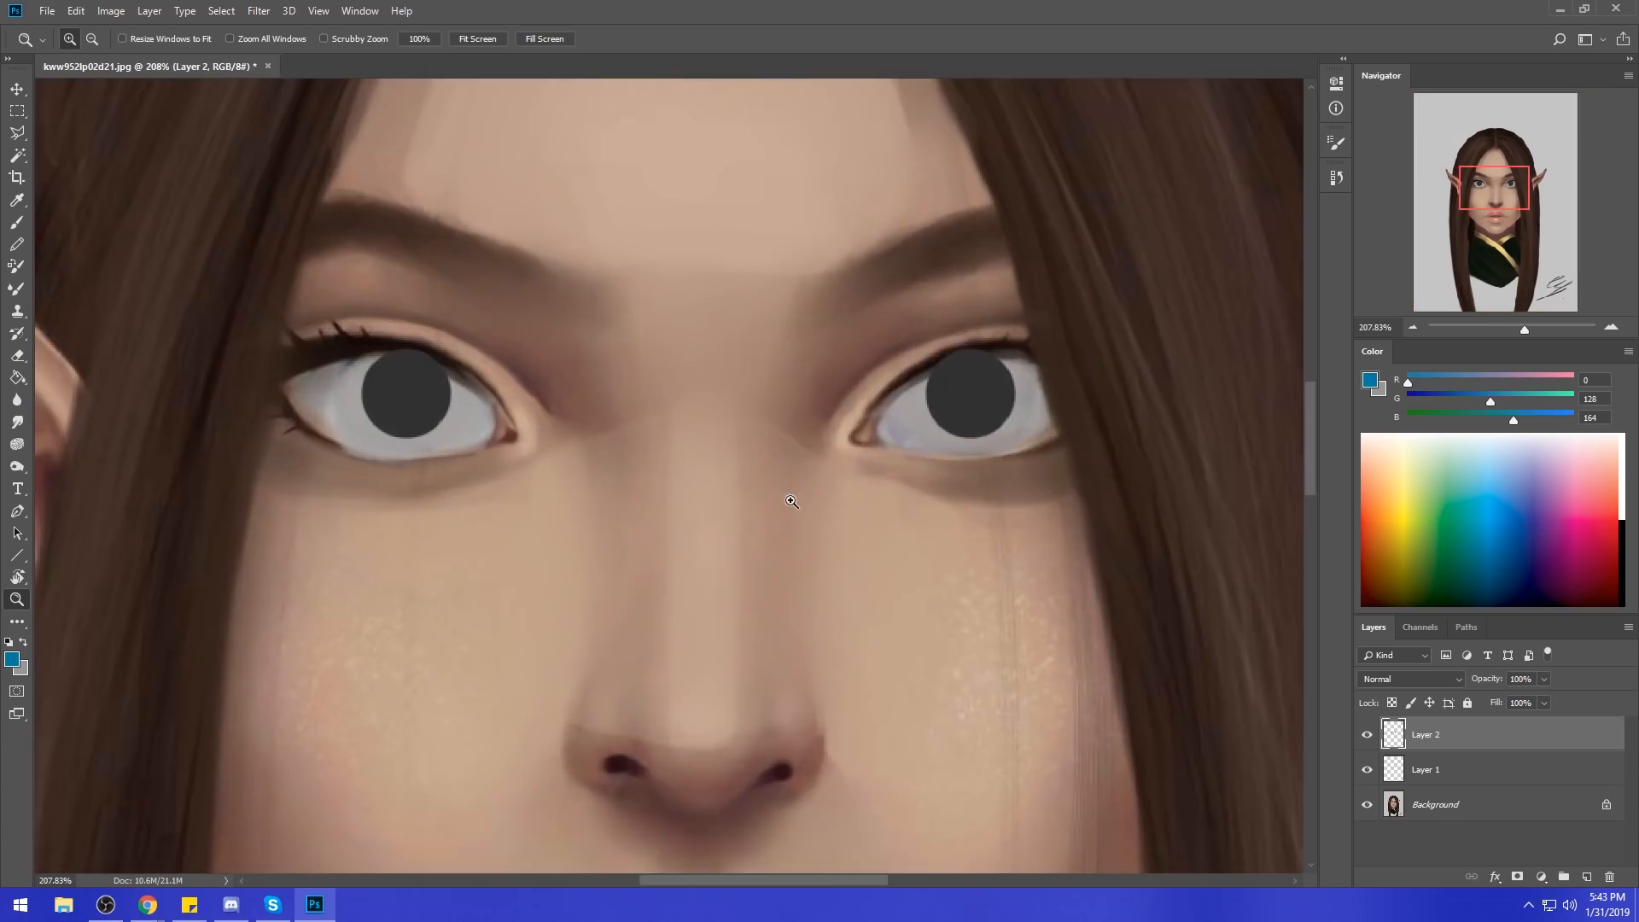
pyautogui.press('b')
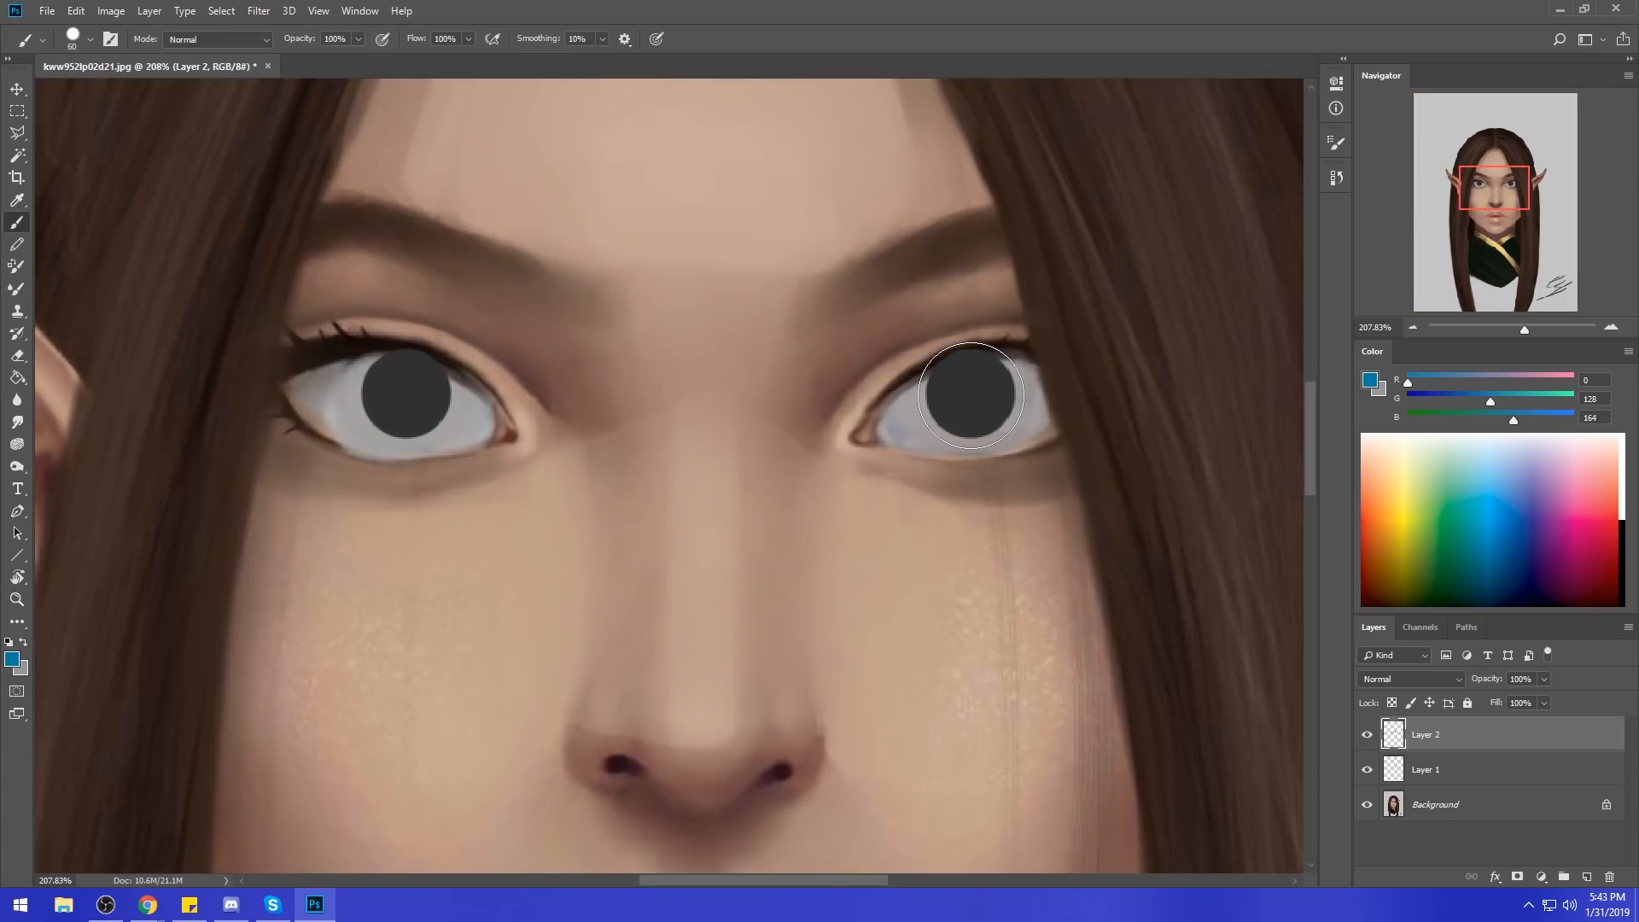
pyautogui.click(970, 395)
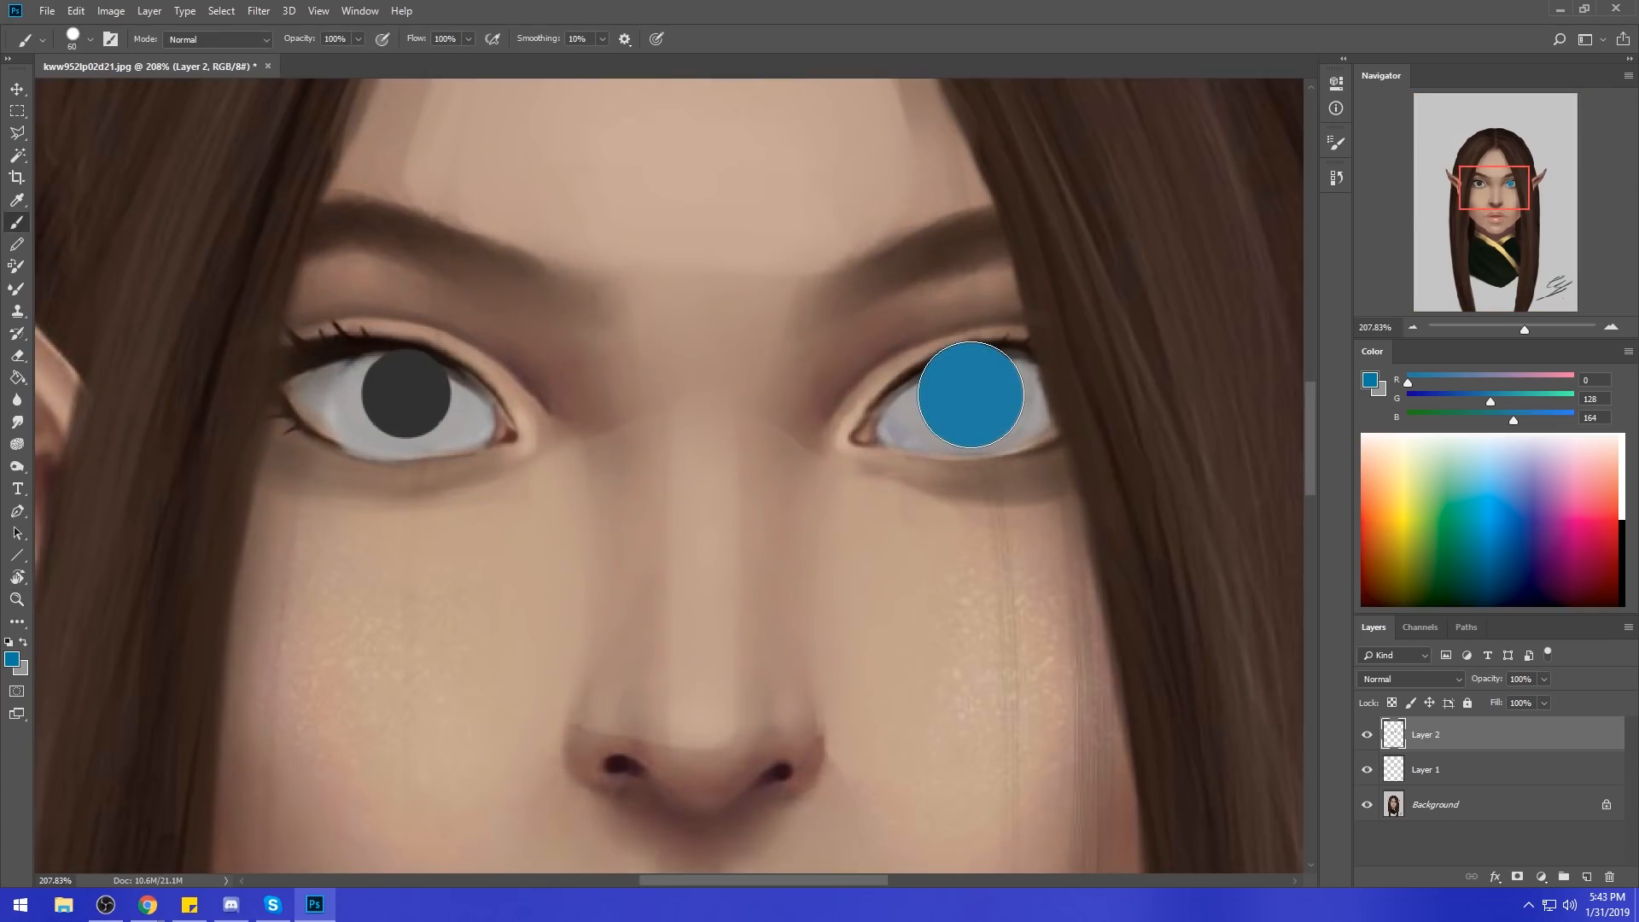
pyautogui.hotkey('ctrl', 'z')
# Enlarge both irises by stamping over them with the sampled dark grey using a hard 55 px brush.
pyautogui.keyDown('alt'); pyautogui.click(975, 394); pyautogui.keyUp('alt')
pyautogui.press('[')
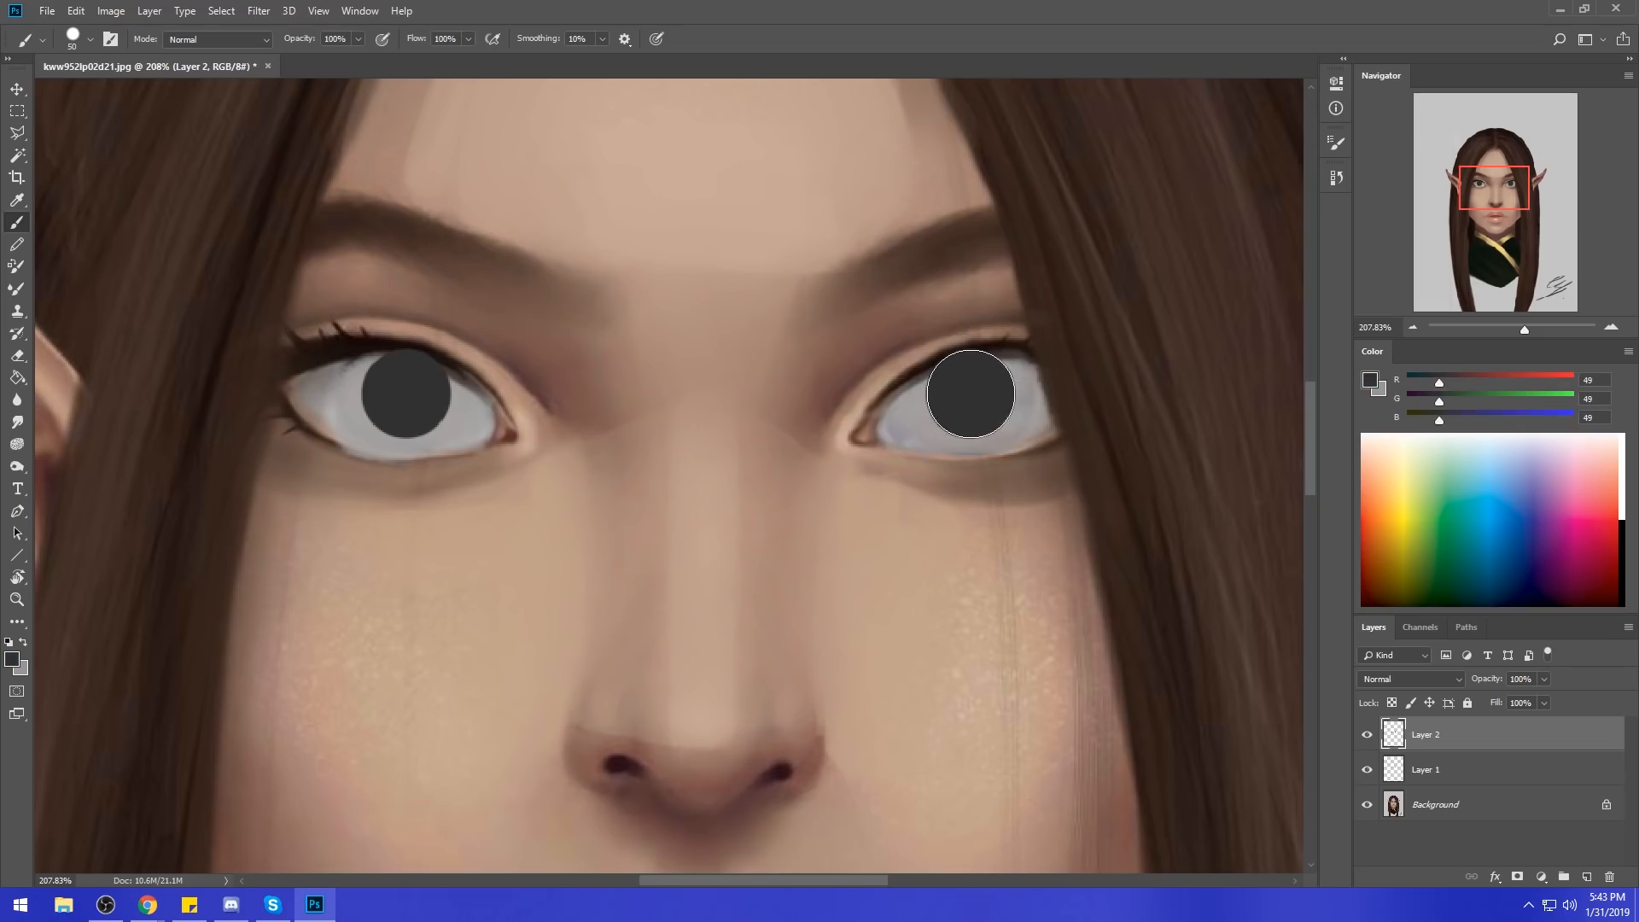
pyautogui.press(']')
pyautogui.click(90, 39)
pyautogui.click(191, 75)
pyautogui.write('55')
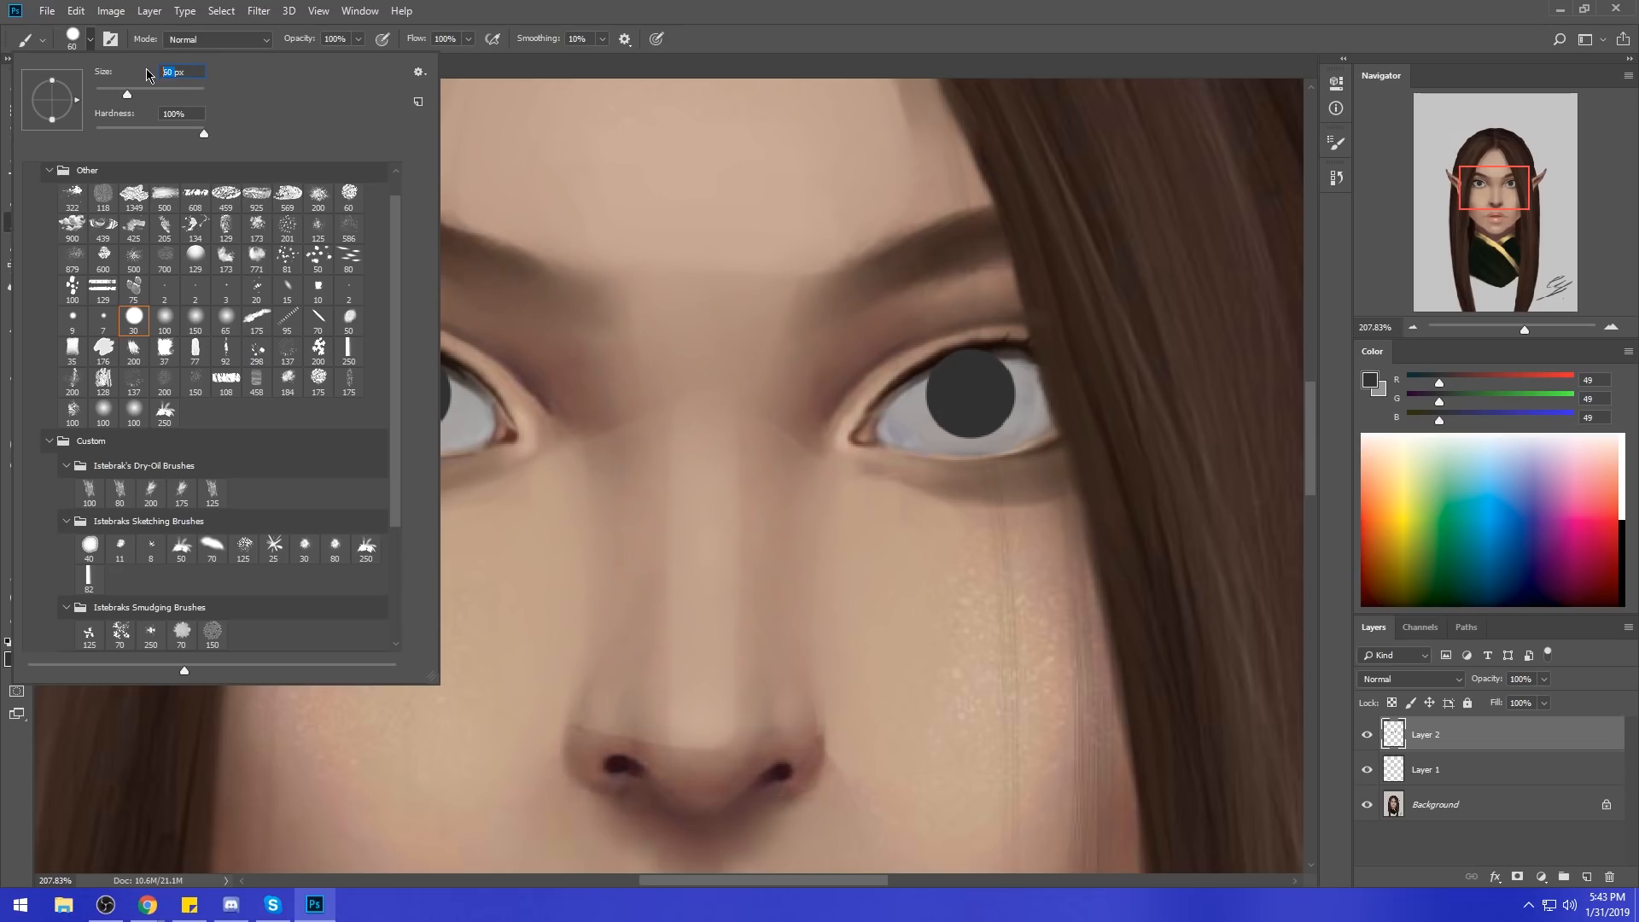
pyautogui.click(972, 392)
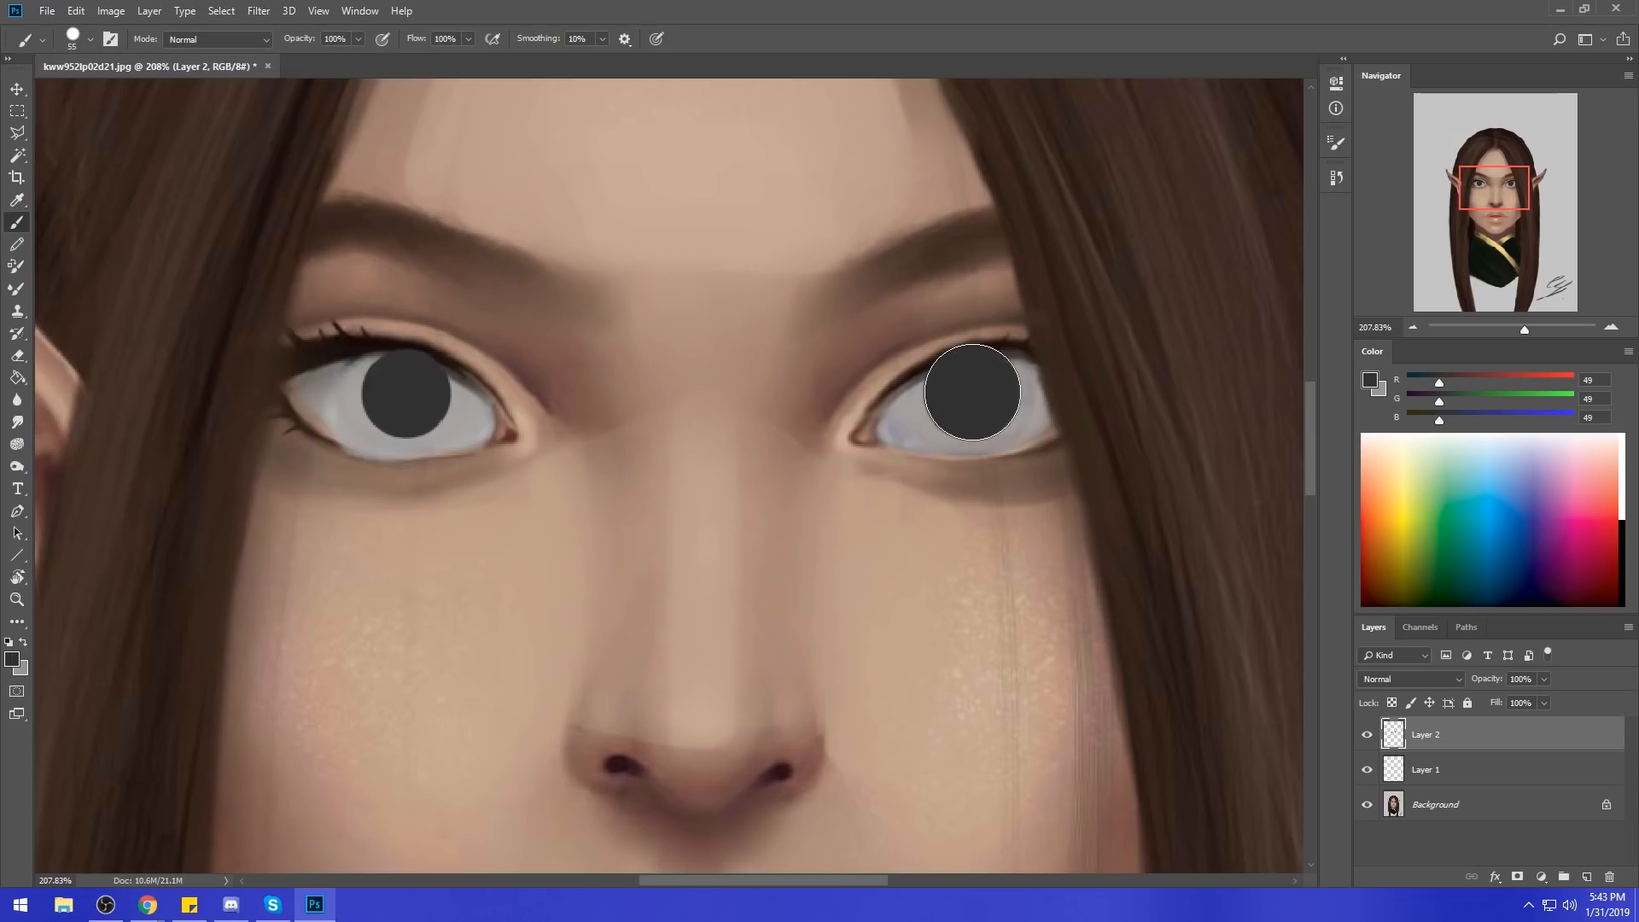
pyautogui.click(408, 393)
pyautogui.hotkey('ctrl', '0')
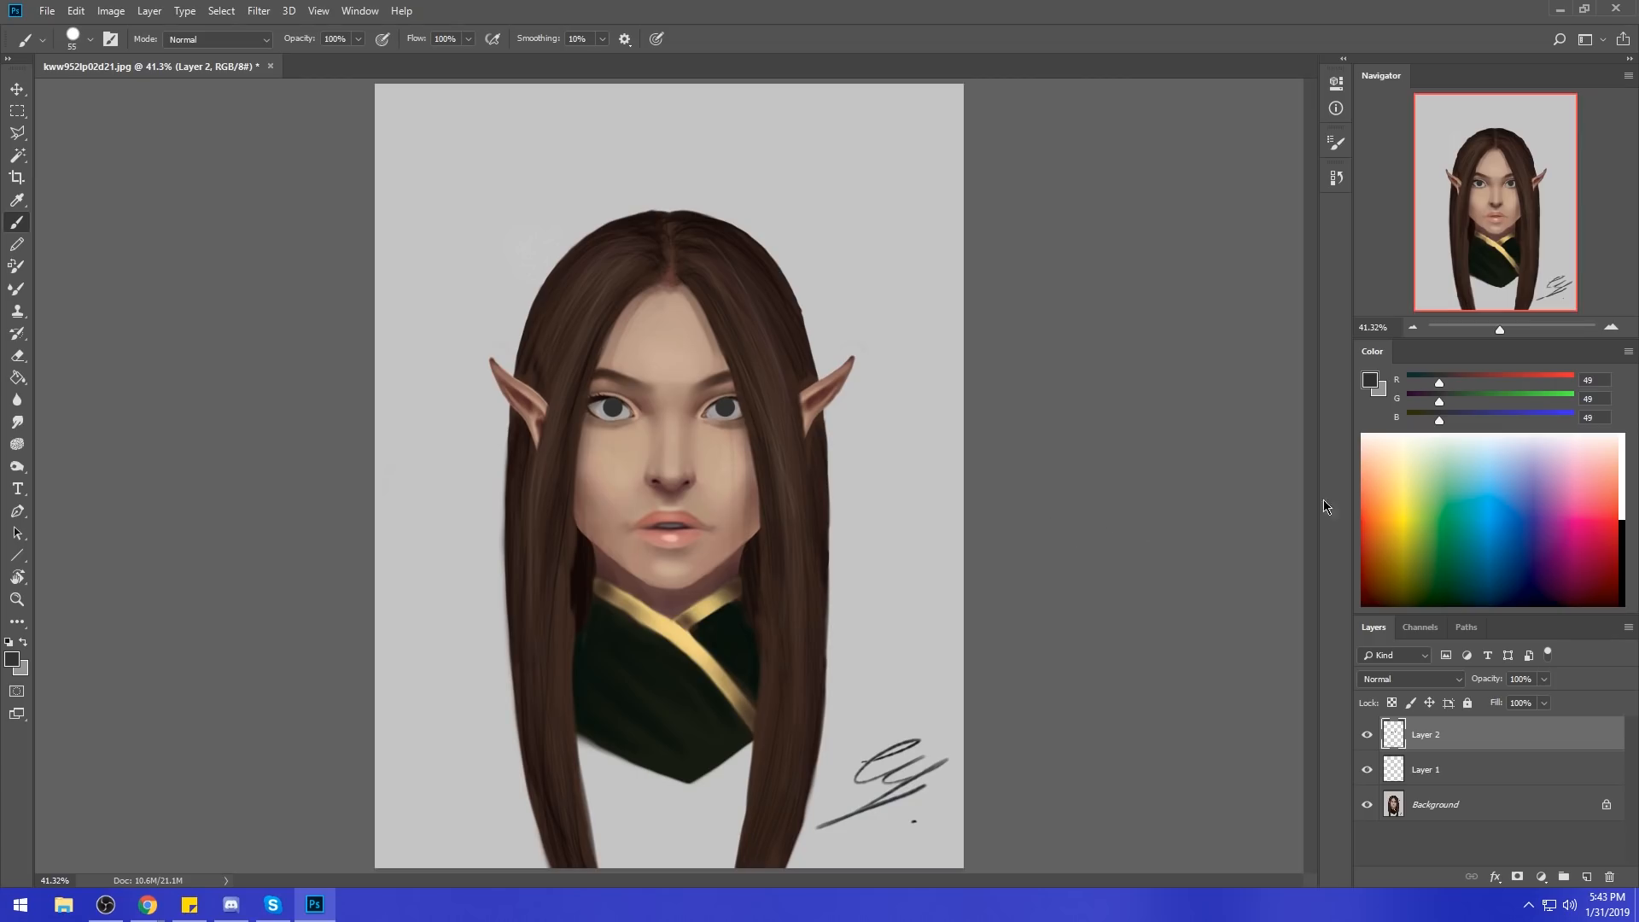
# Compare the eyes with and without the grey irises by toggling Layer 2 and Layer 1 visibility.
pyautogui.click(1366, 736)
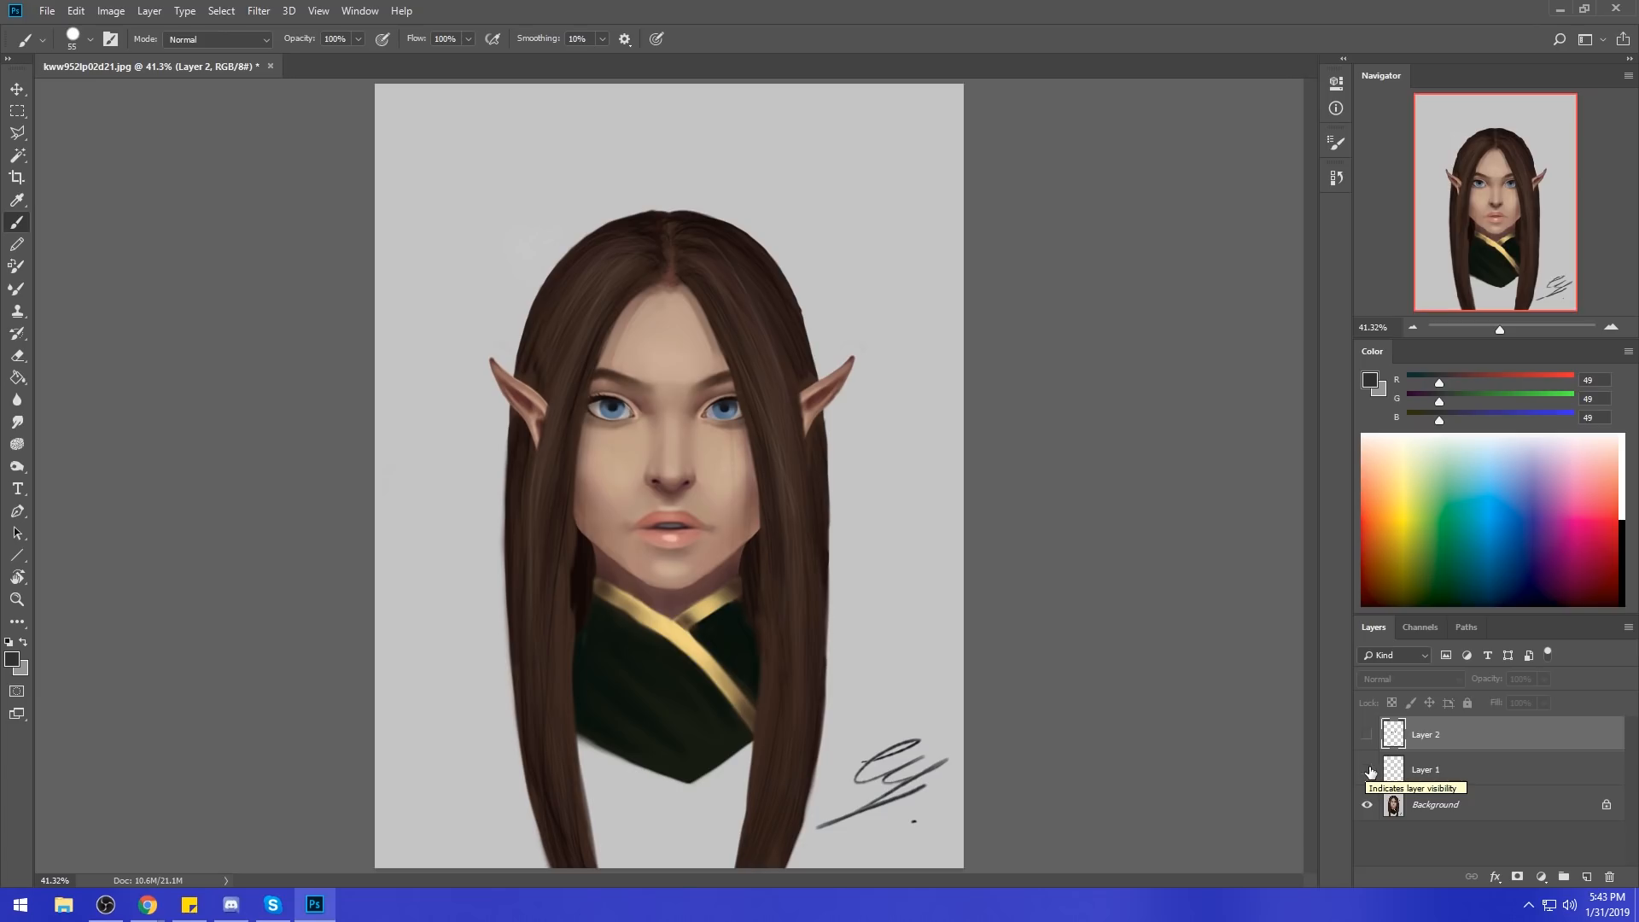
pyautogui.click(1367, 737)
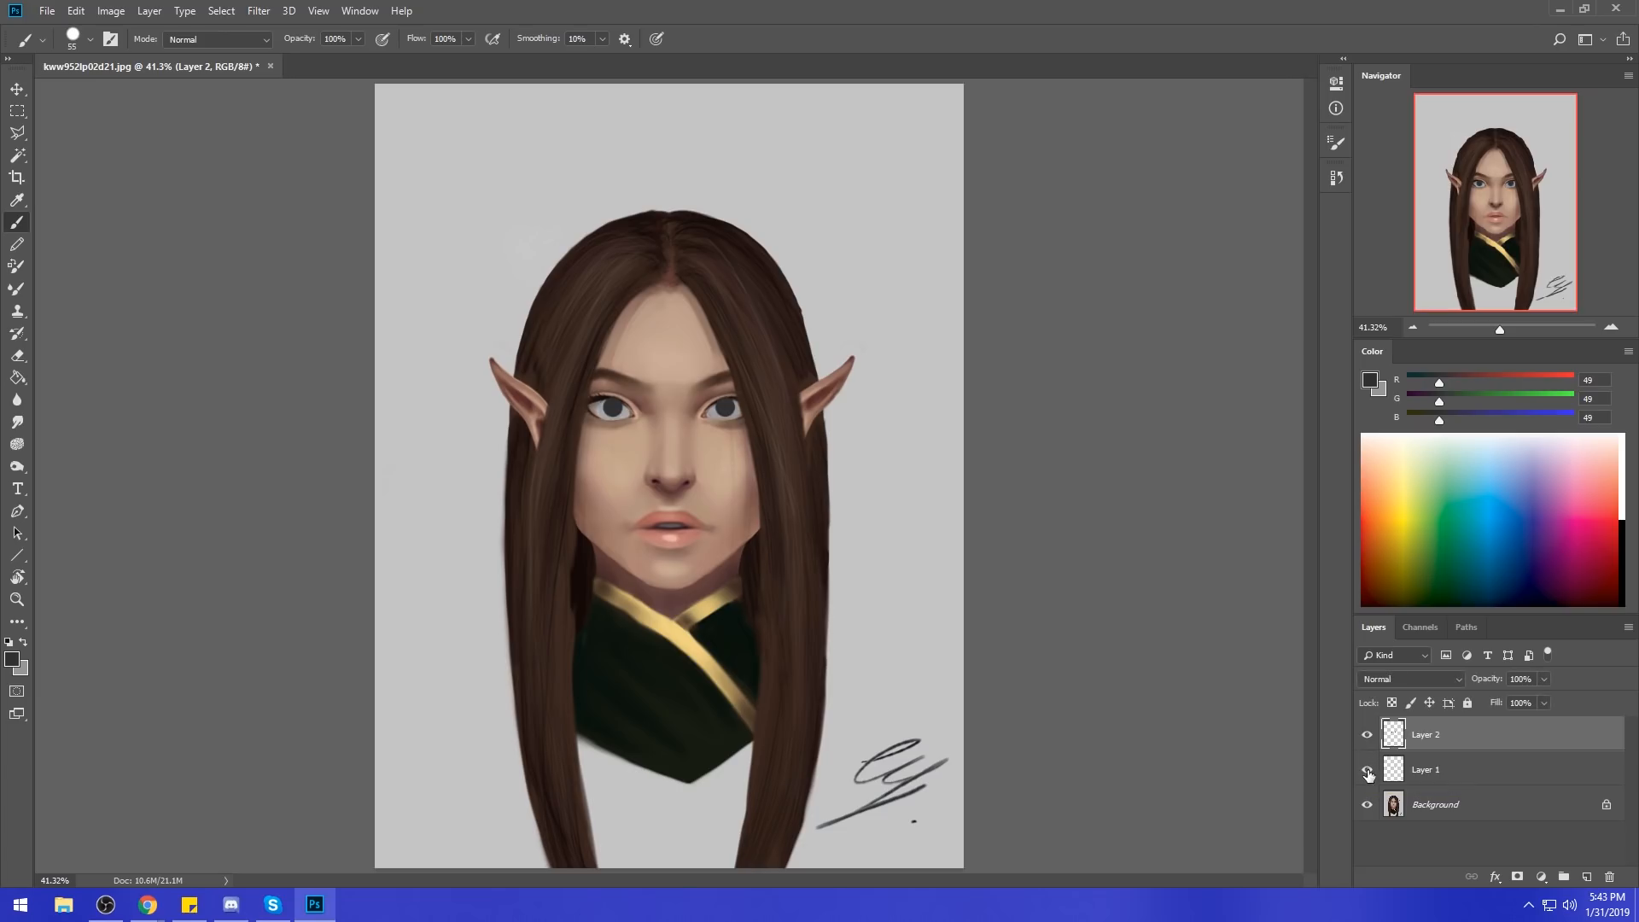
pyautogui.click(1369, 747)
pyautogui.click(1367, 736)
pyautogui.click(1367, 769)
pyautogui.click(1367, 736)
# Merge Layer 1 down into the Background layer, keeping the grey irises on Layer 2.
pyautogui.click(1383, 770)
pyautogui.click(1368, 736)
pyautogui.click(1368, 735)
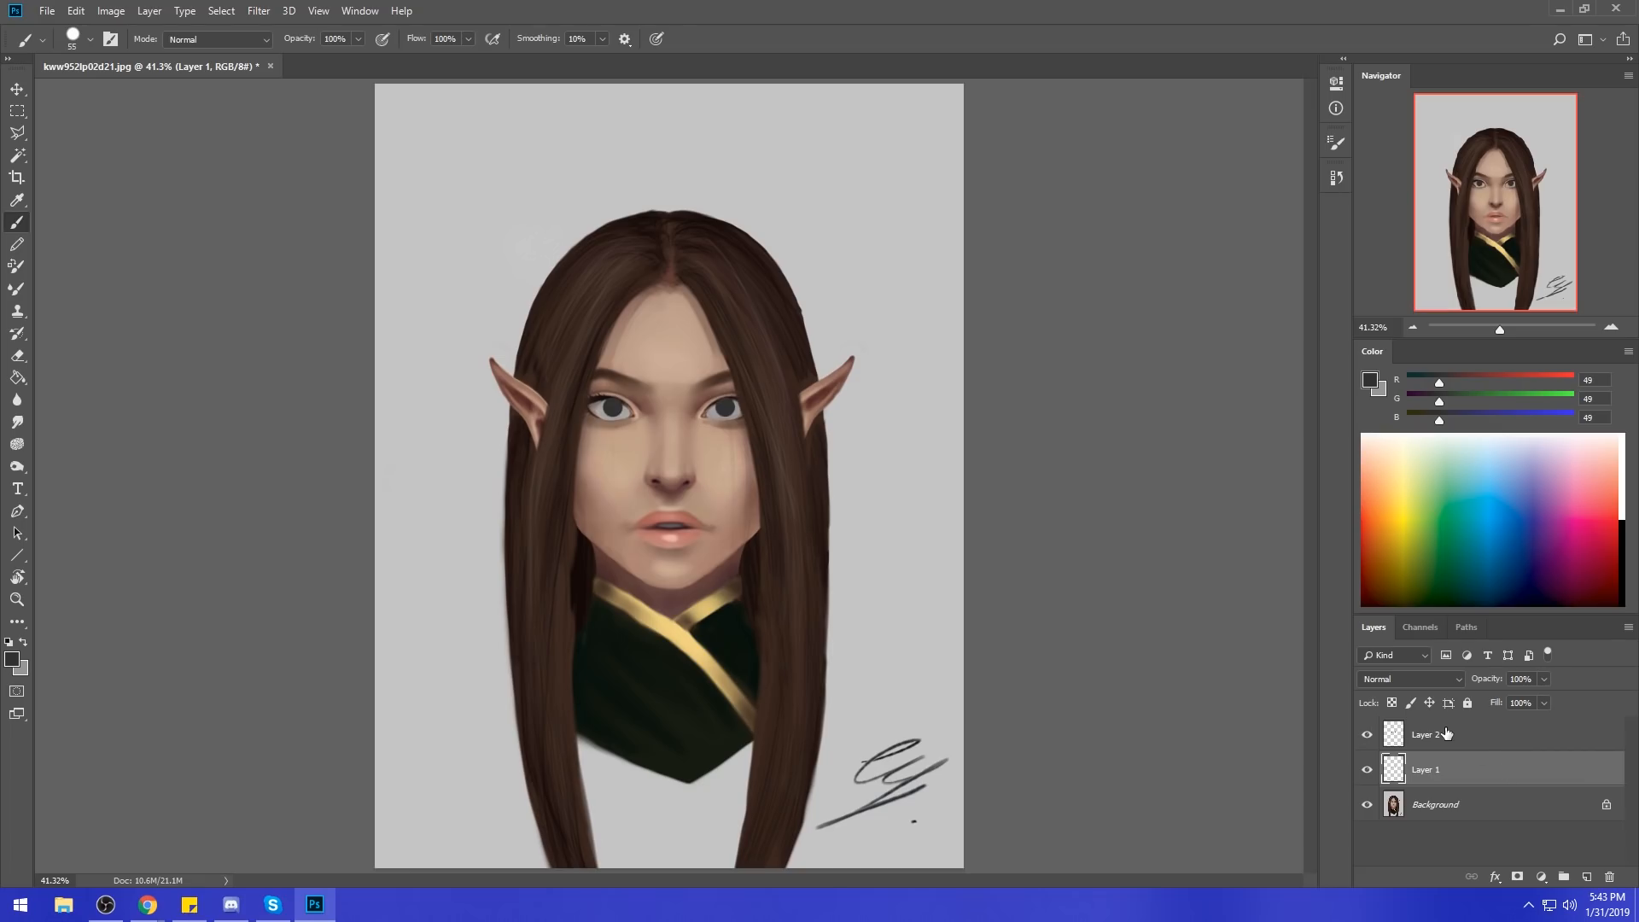
pyautogui.rightClick(1429, 769)
pyautogui.click(1528, 569)
# Choose a soft round 200 px brush and set the foreground colour to light grey, RGB 215, 215, 215.
pyautogui.rightClick(731, 418)
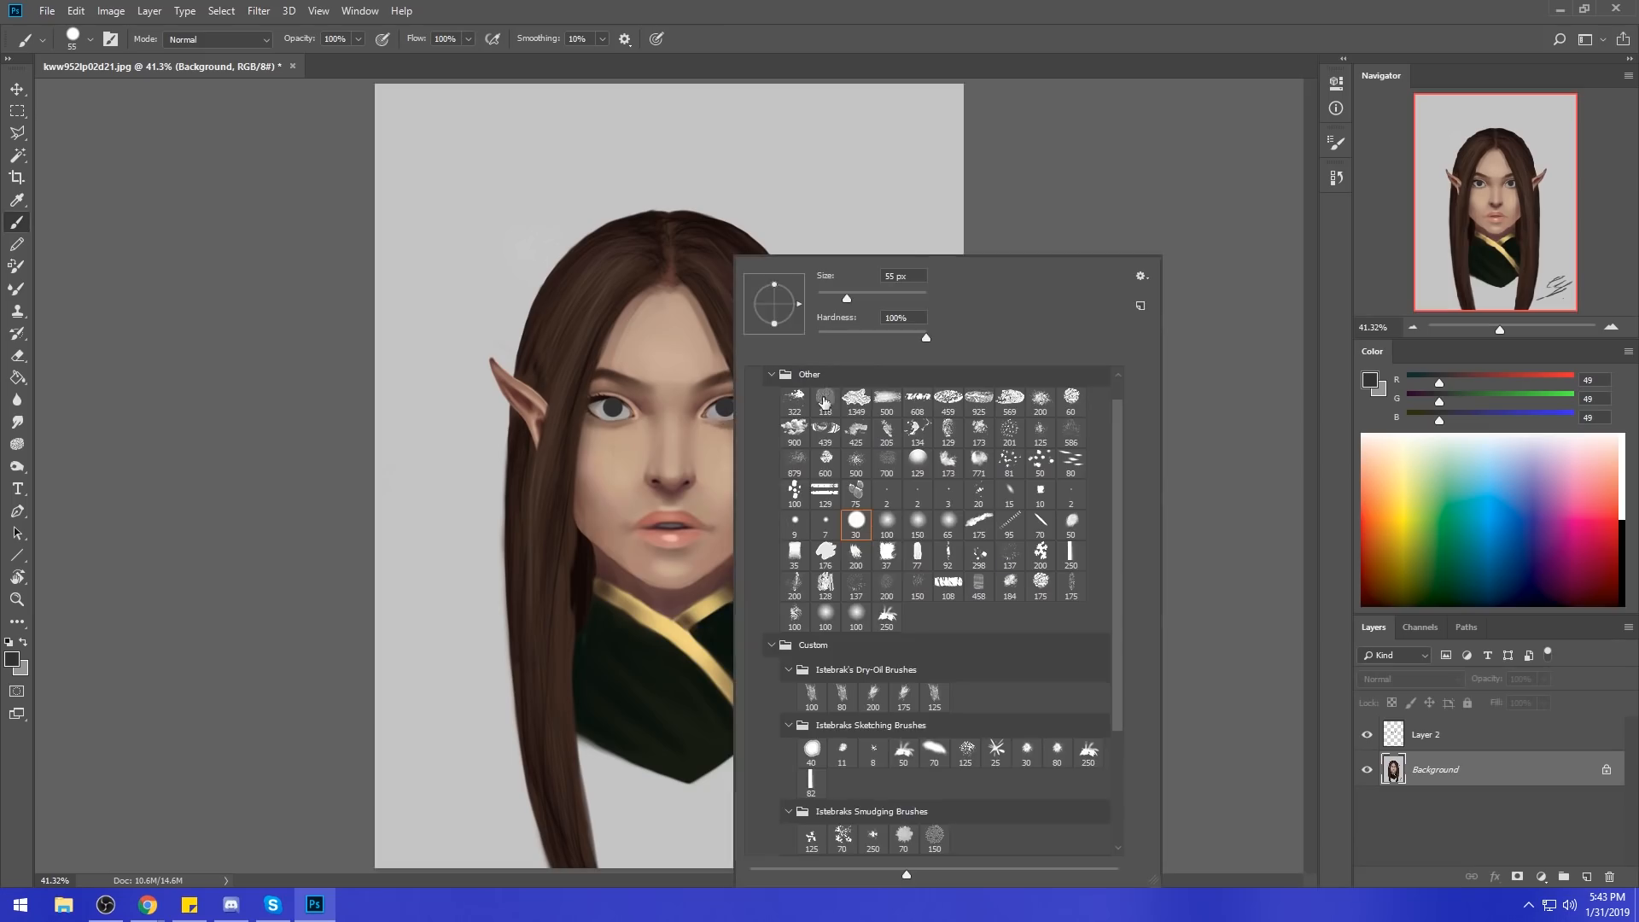
pyautogui.click(886, 521)
pyautogui.keyDown('alt'); pyautogui.click(742, 407); pyautogui.keyUp('alt')
pyautogui.click(1369, 380)
pyautogui.click(1185, 487)
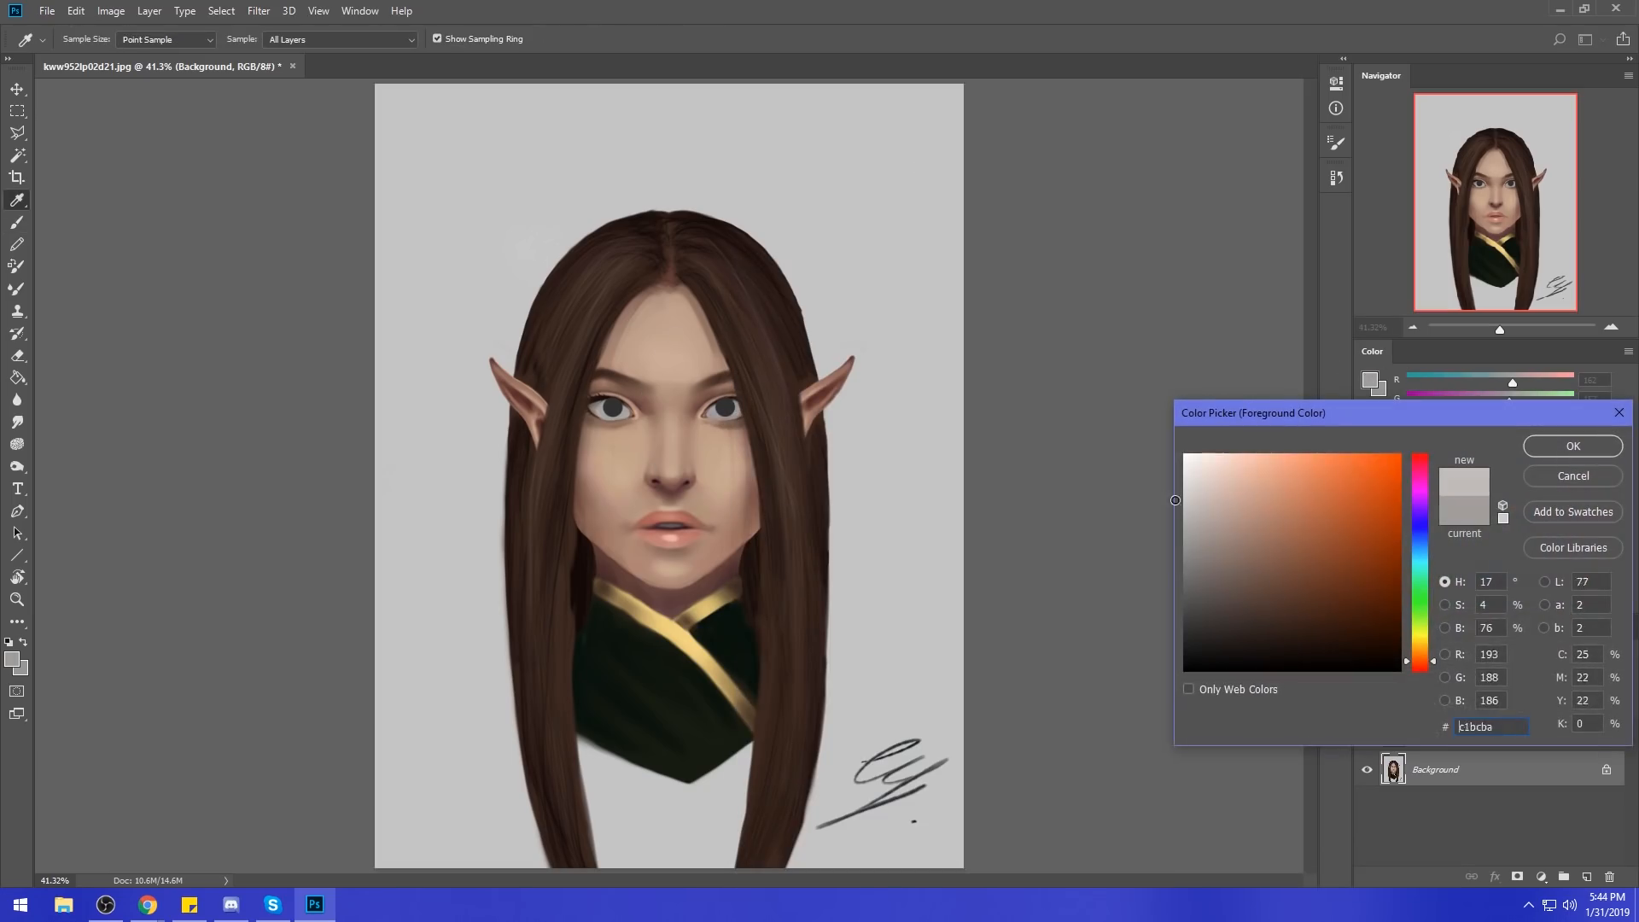
pyautogui.click(1575, 447)
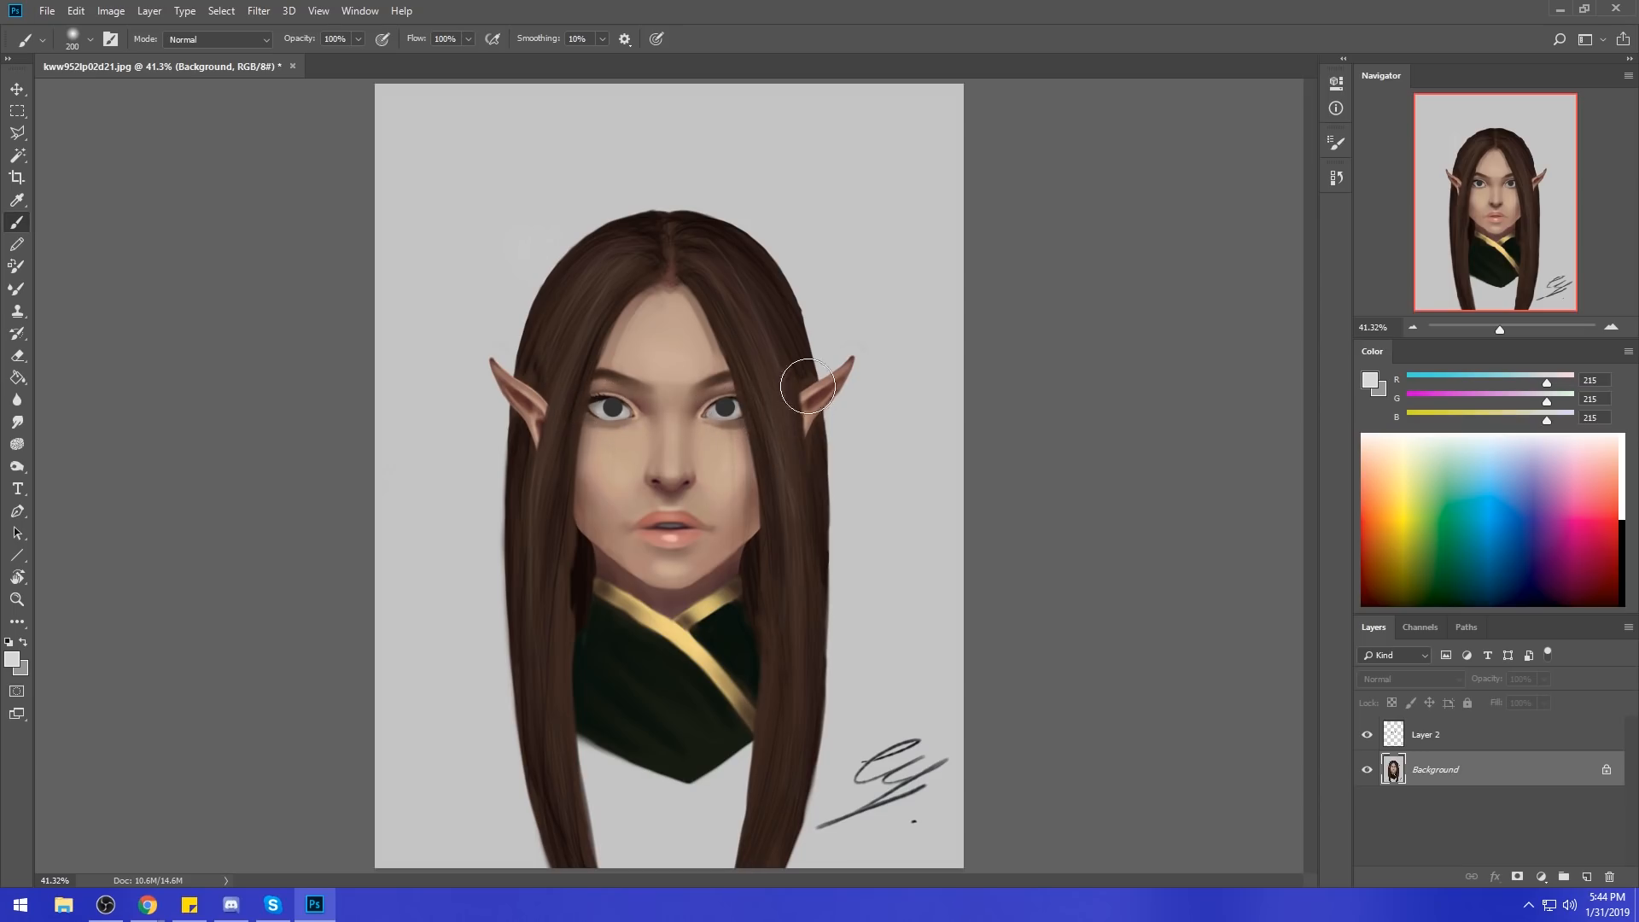
# Sample the dark iris grey, compare the eyes without Layer 2, and merge Layer 2 down into the Background.
pyautogui.keyDown('alt'); pyautogui.click(756, 390); pyautogui.keyUp('alt')
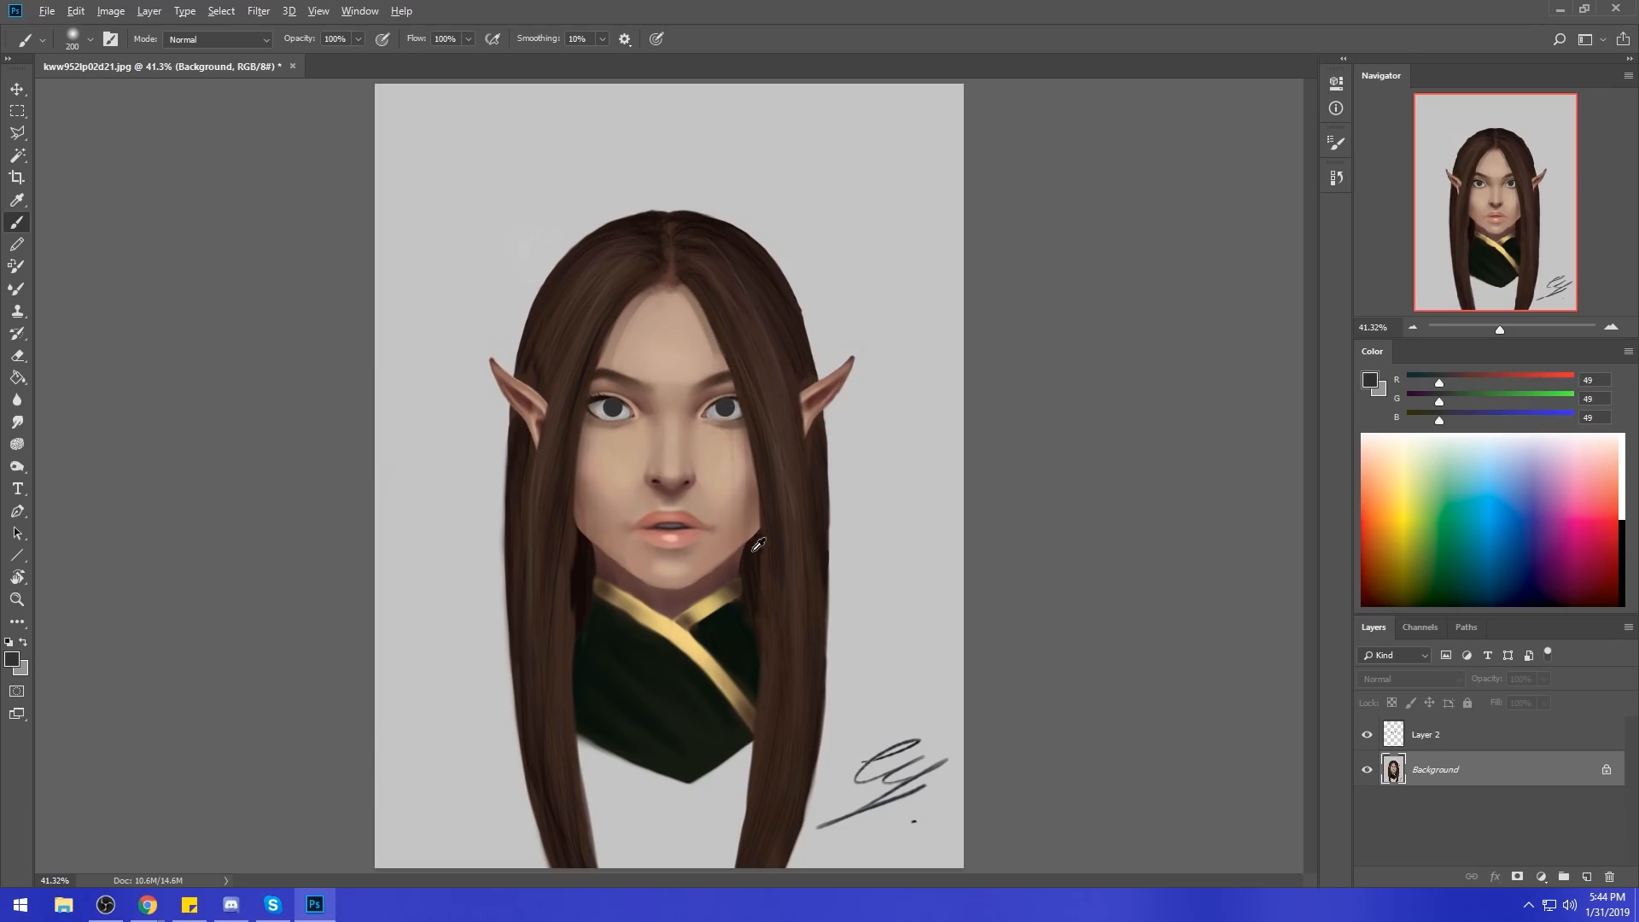
pyautogui.click(1368, 735)
pyautogui.click(1367, 735)
pyautogui.rightClick(1431, 728)
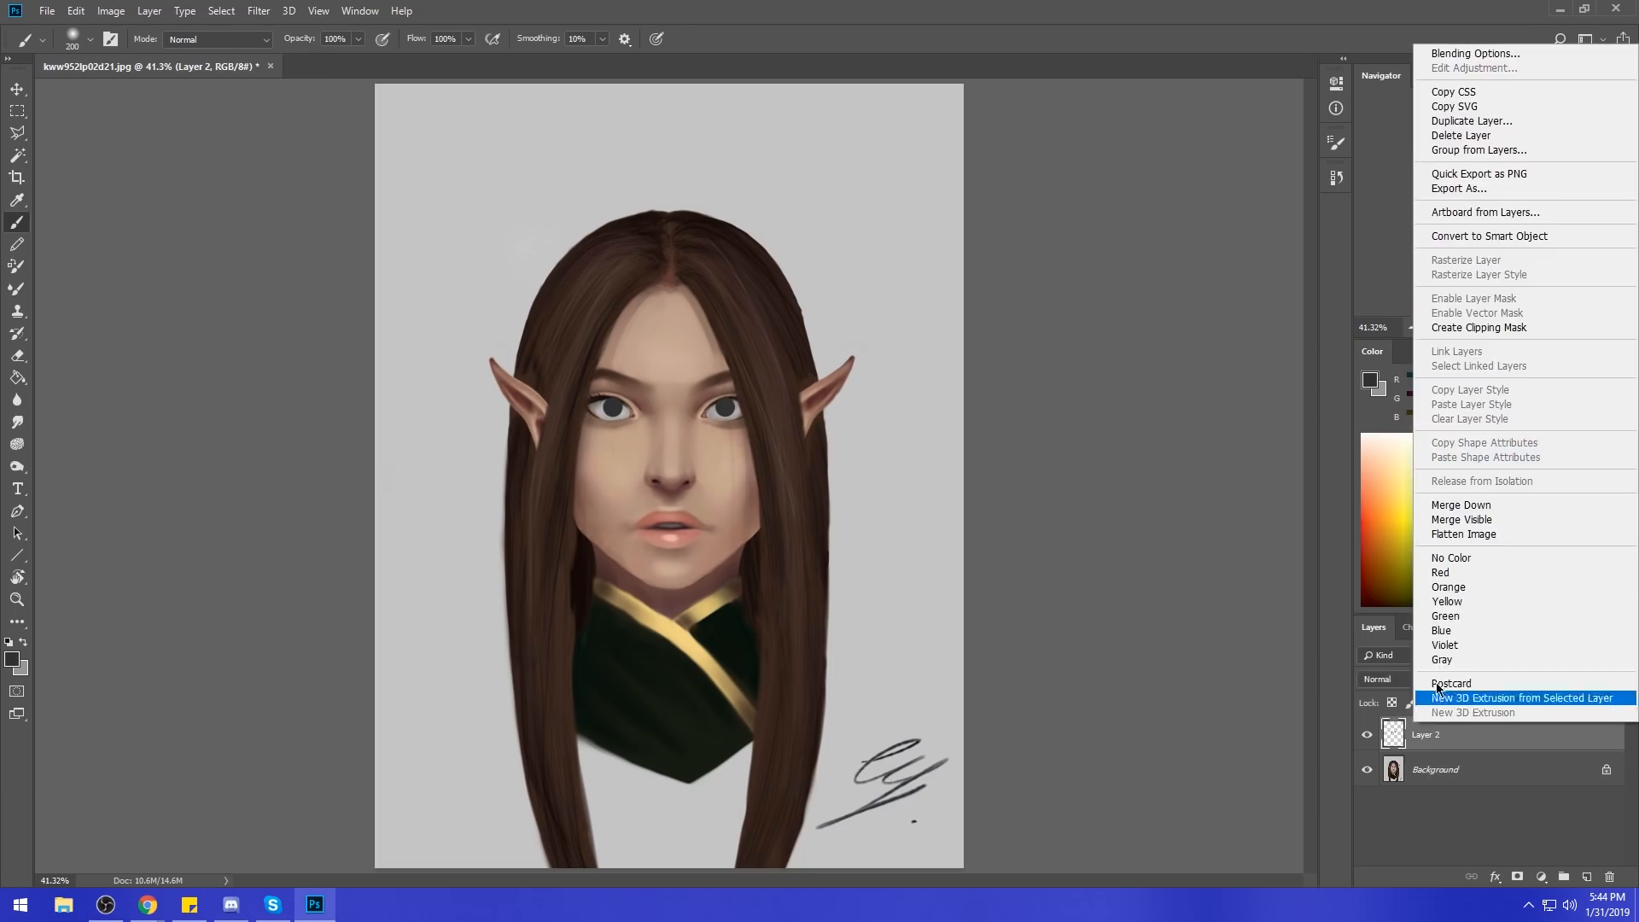
pyautogui.click(1484, 502)
# Paint dark upper lid lines over the tops of both irises in RGB 22, 10, 8, with a soft 25 px brush.
pyautogui.scroll(5, 660, 428)
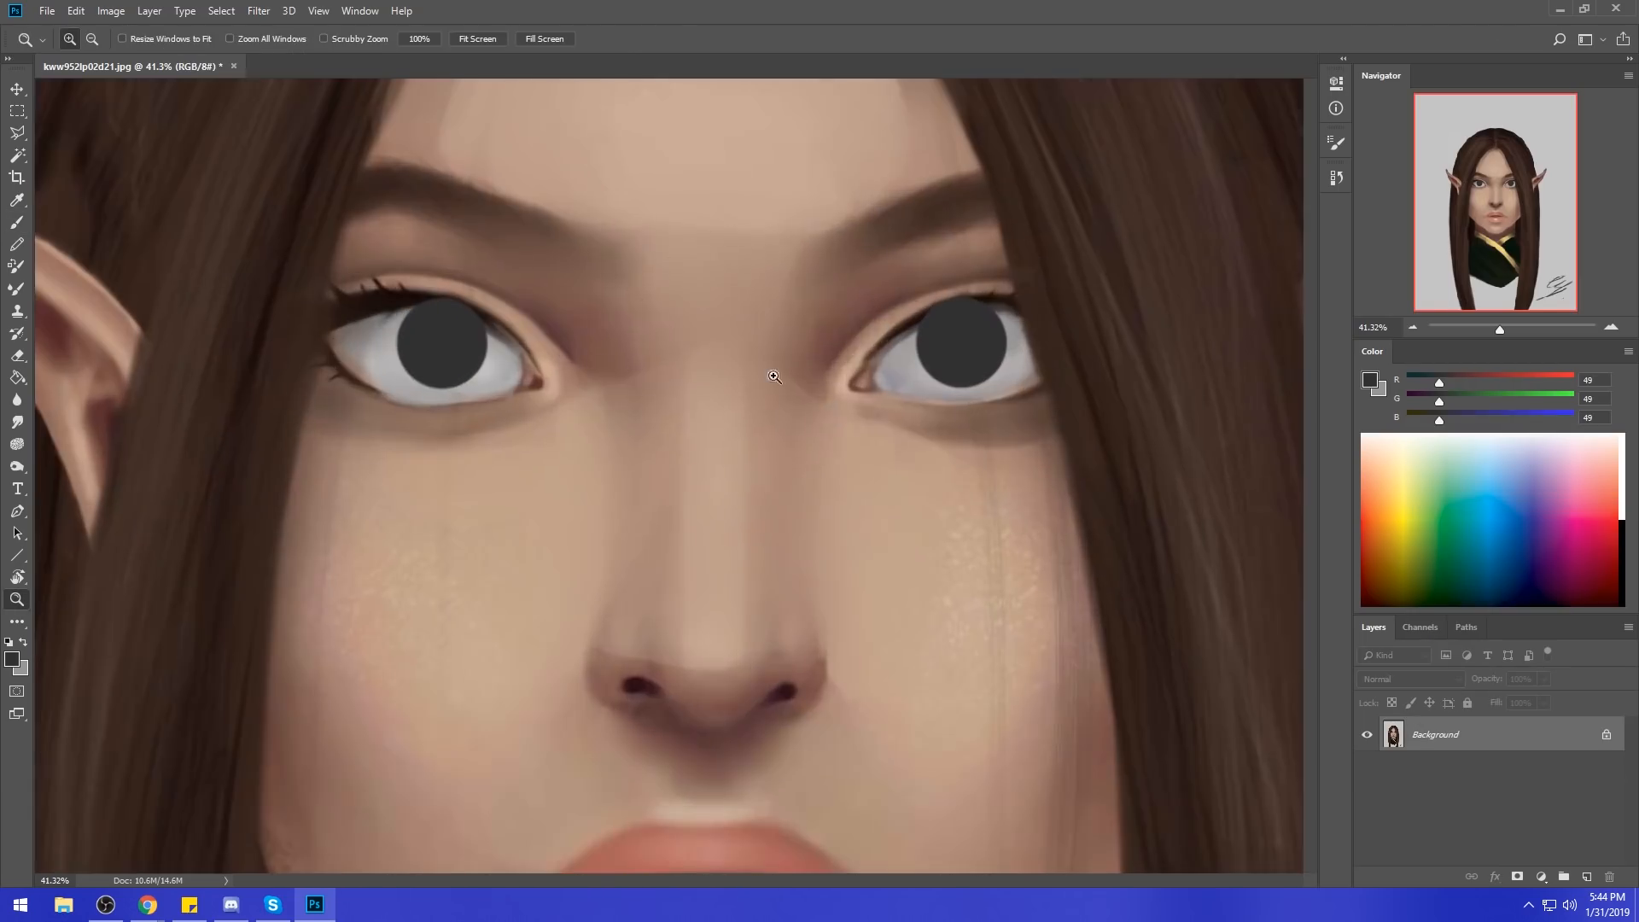
pyautogui.keyDown('alt'); pyautogui.click(405, 295); pyautogui.keyUp('alt')
pyautogui.press('[')
pyautogui.press('[')
pyautogui.press('[')
pyautogui.press('[')
pyautogui.press('[')
pyautogui.press('[')
pyautogui.press('[')
pyautogui.press('[')
pyautogui.press('[')
pyautogui.press('[')
pyautogui.press('[')
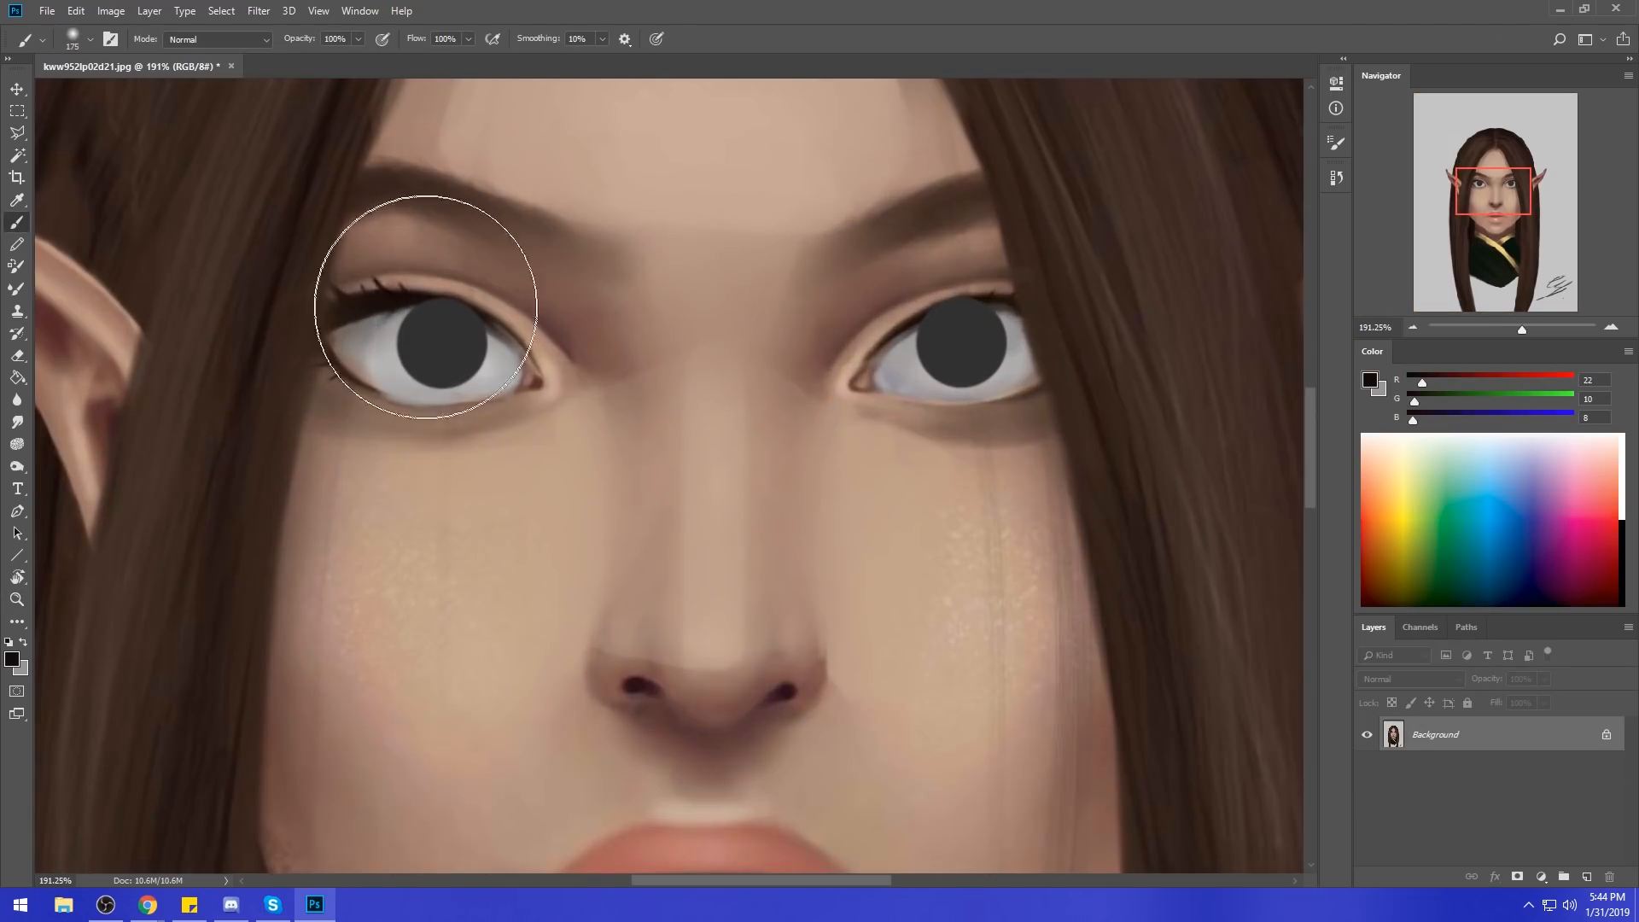
pyautogui.moveTo(431, 303)
pyautogui.mouseDown()
pyautogui.moveTo(517, 317)
pyautogui.moveTo(473, 311)
pyautogui.mouseUp()
pyautogui.press('[')
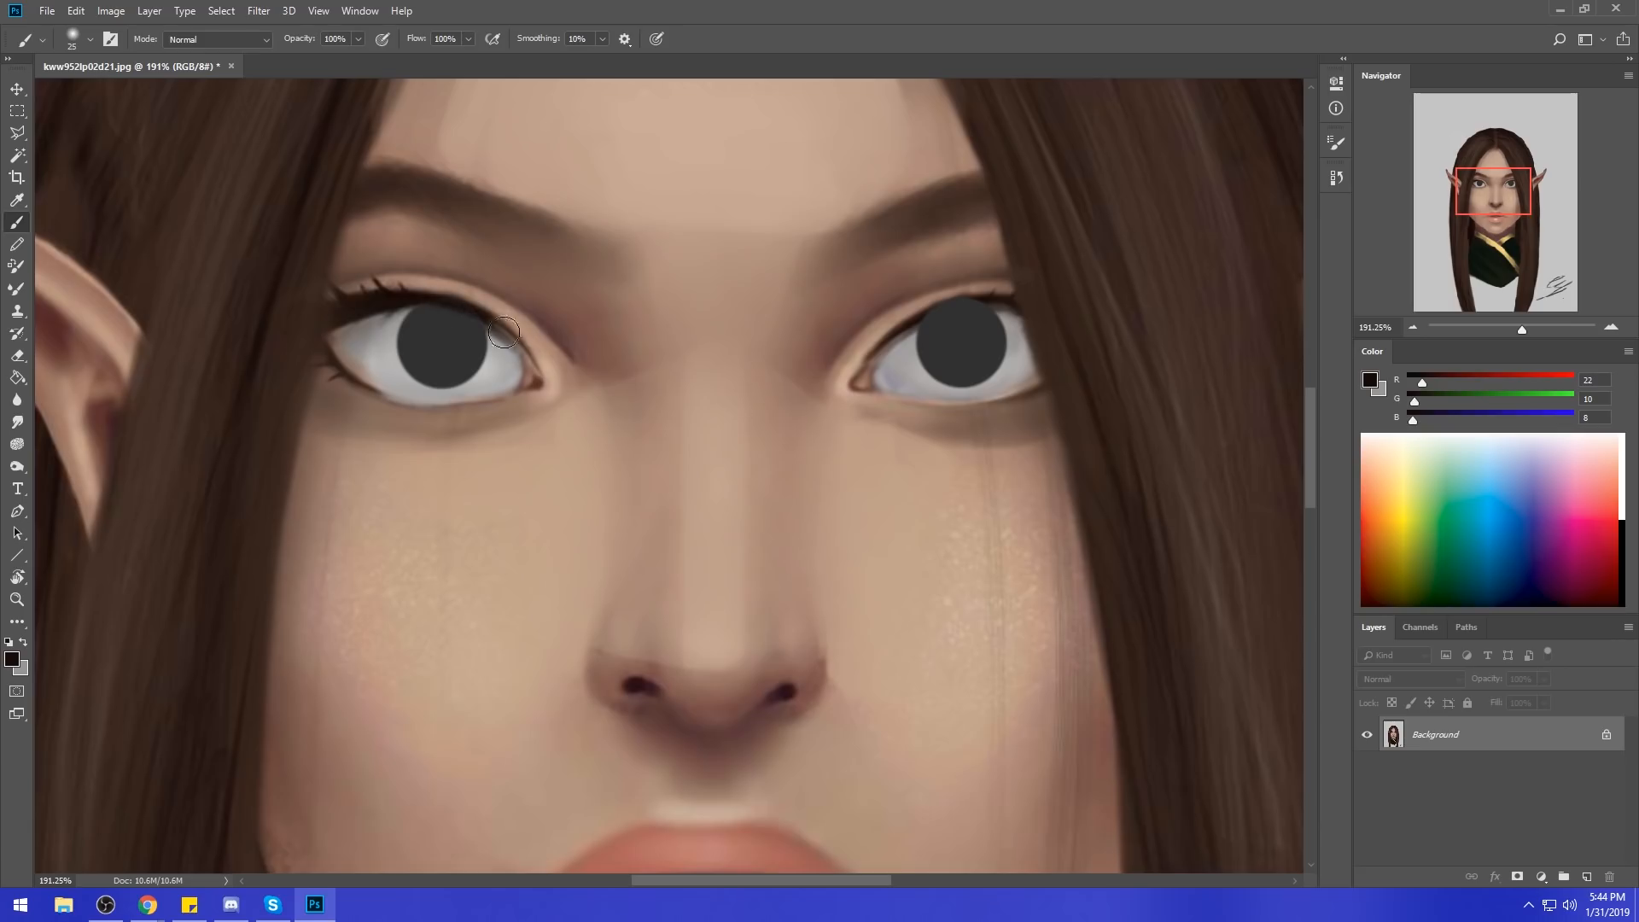
pyautogui.moveTo(1000, 297); pyautogui.dragTo(887, 329)
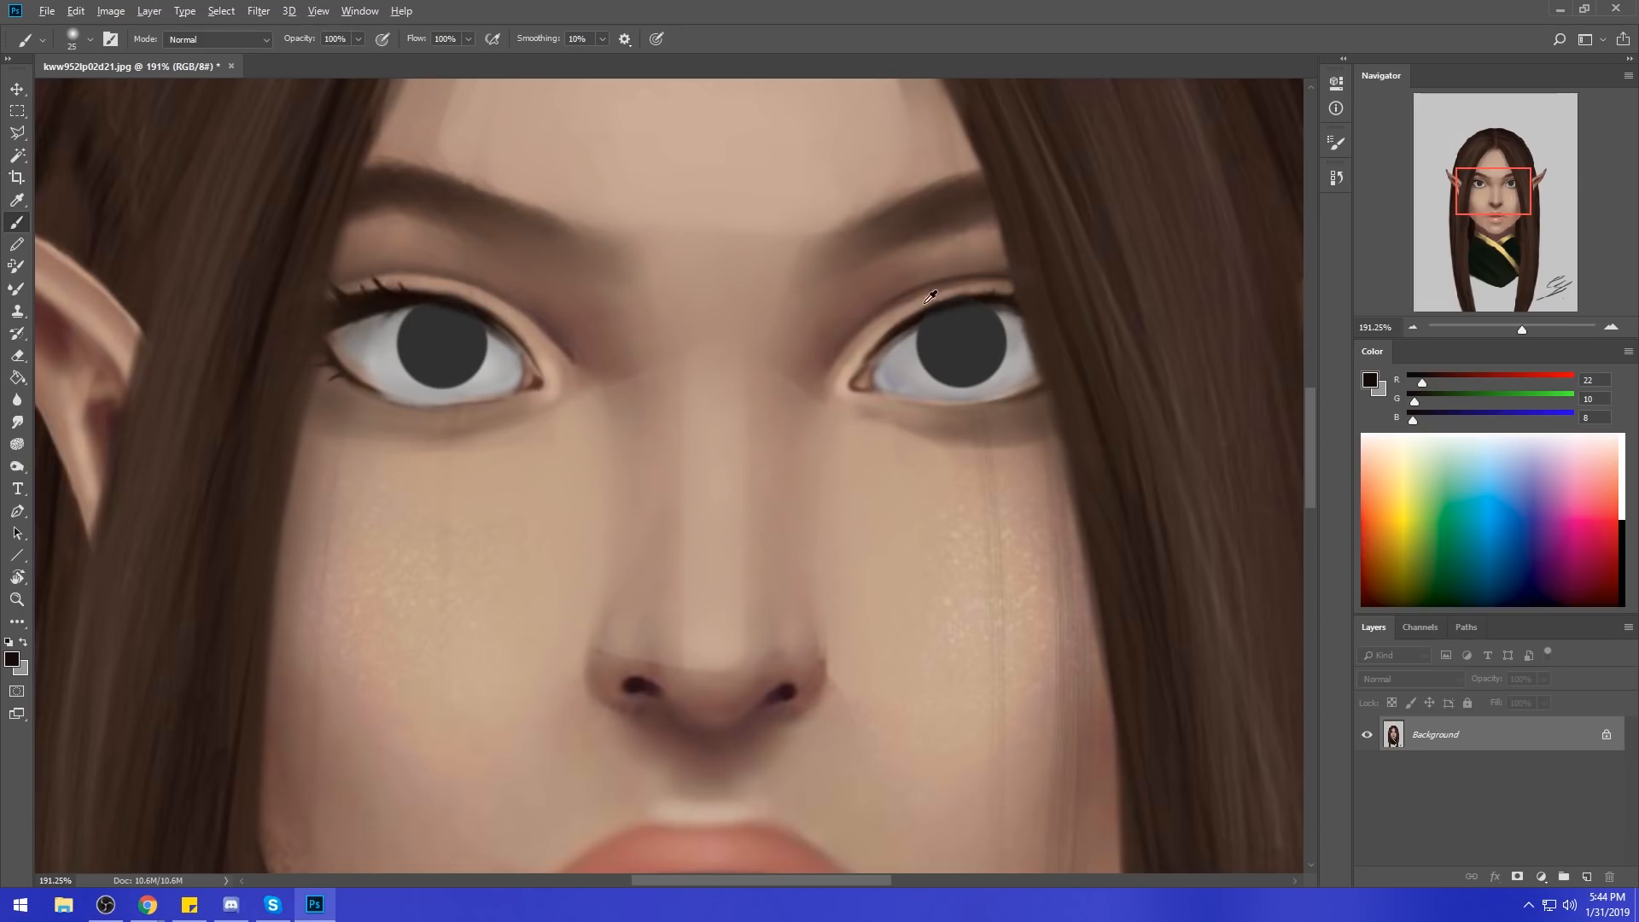
# Soften the inner corner of the viewer's-right eye with sampled skin tone RGB 194, 157, 136 and a soft 80 px brush.
pyautogui.keyDown('alt'); pyautogui.click(927, 299); pyautogui.keyUp('alt')
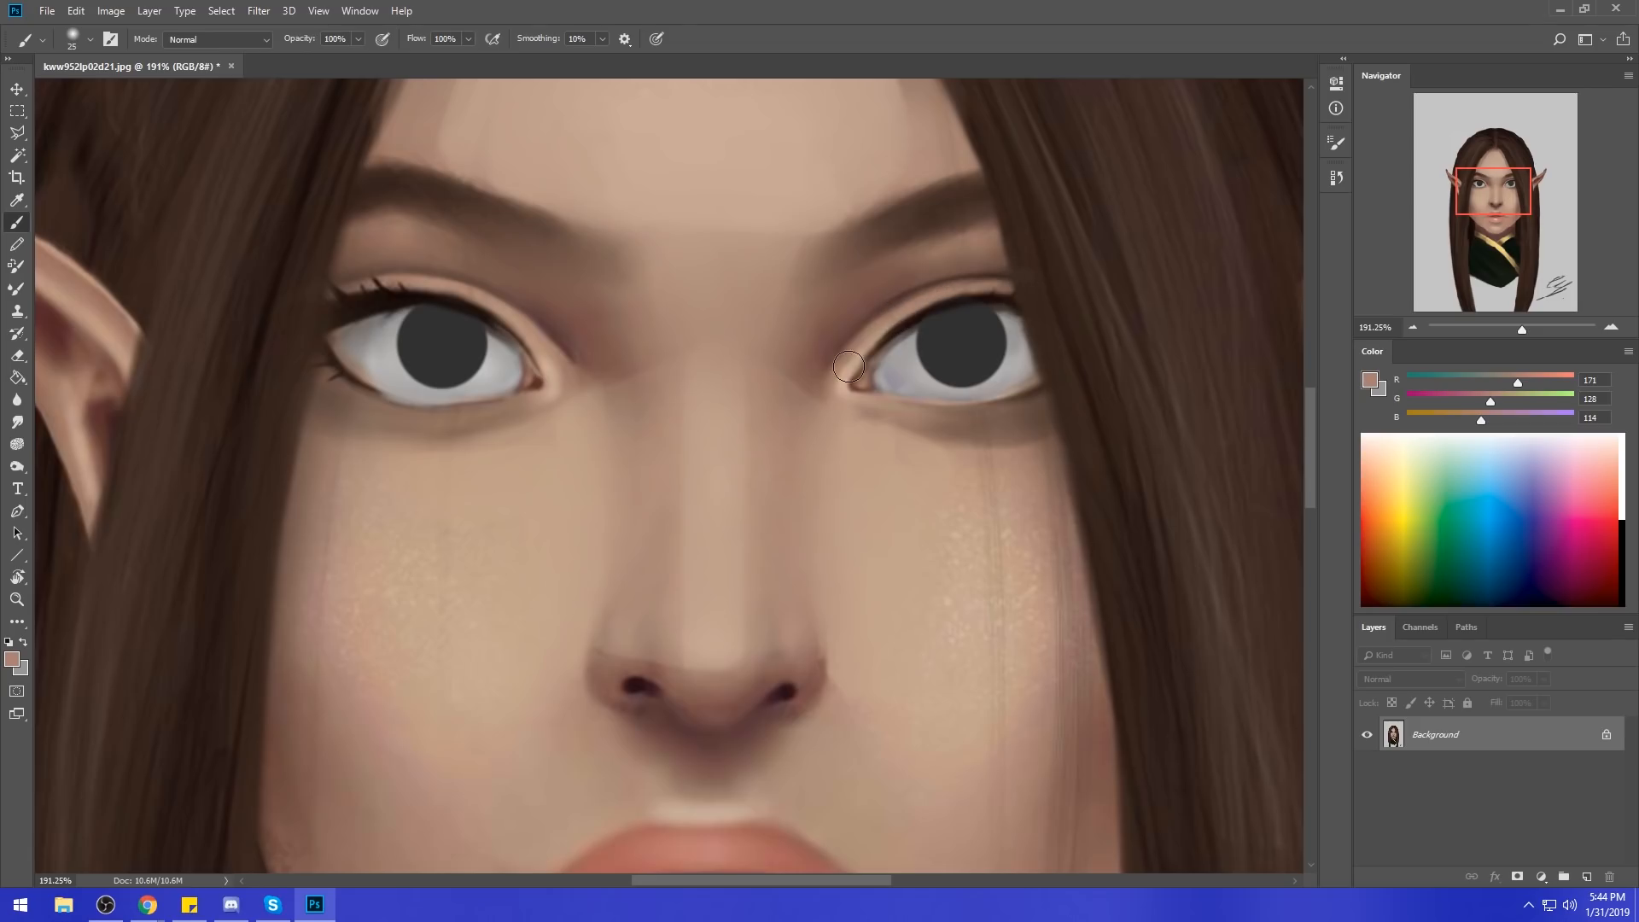
pyautogui.keyDown('alt'); pyautogui.click(559, 368); pyautogui.keyUp('alt')
pyautogui.press(']')
pyautogui.press(']')
pyautogui.press(']')
pyautogui.press(']')
pyautogui.press(']')
pyautogui.press(']')
pyautogui.press(']')
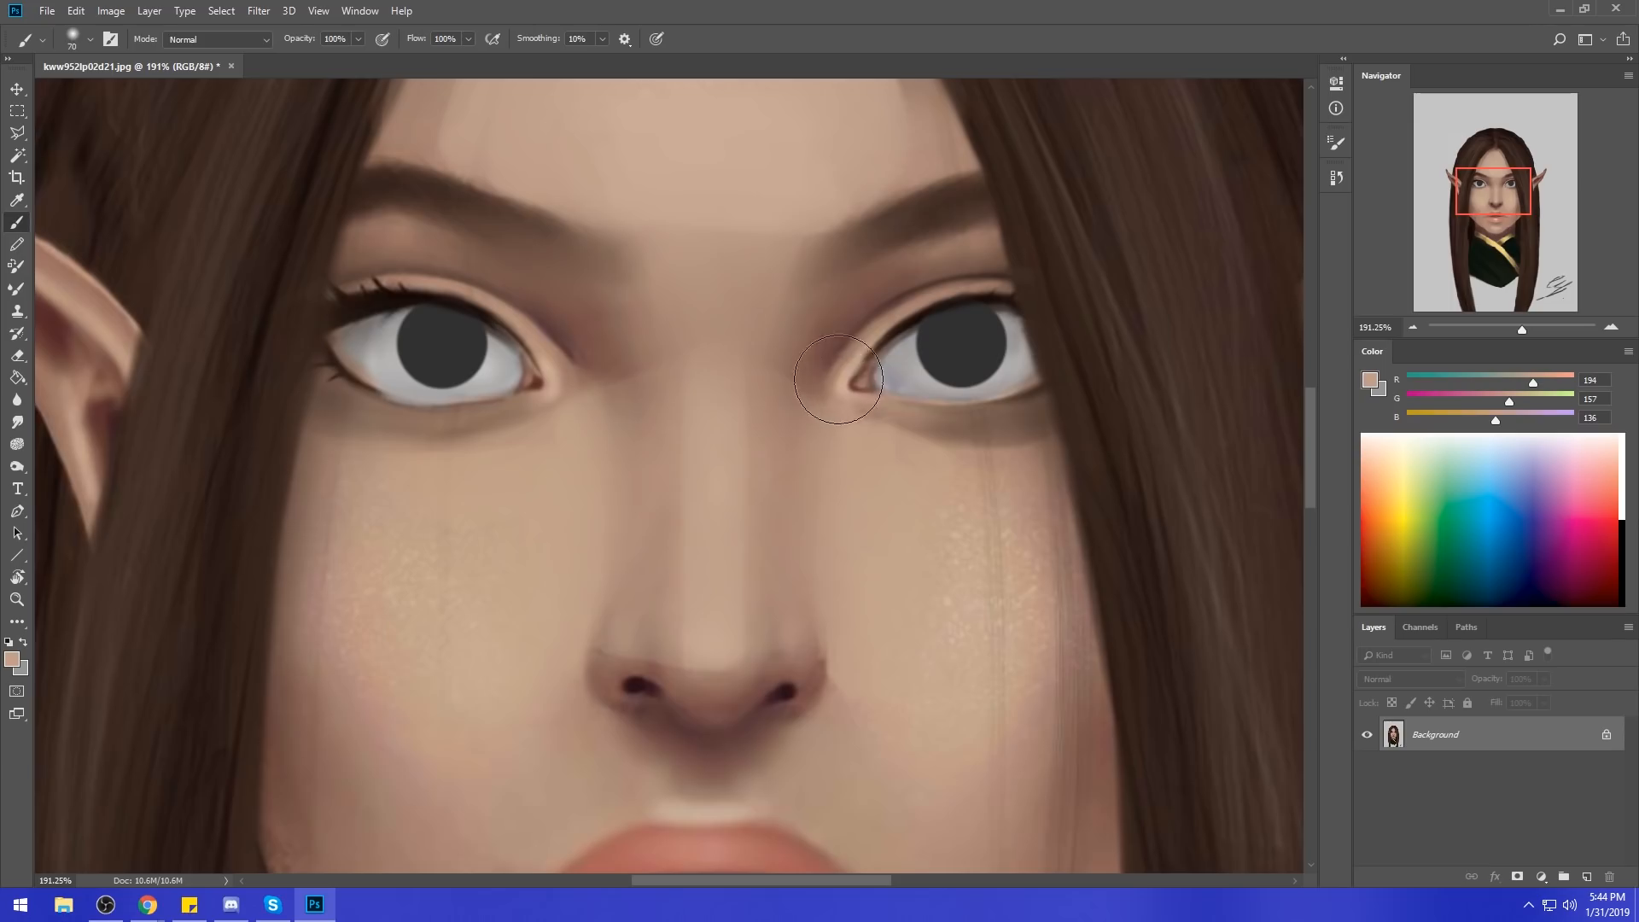
pyautogui.press(']')
# Switch to the Smudge tool at 9% strength and reduce its brush to 7 px.
pyautogui.click(17, 421)
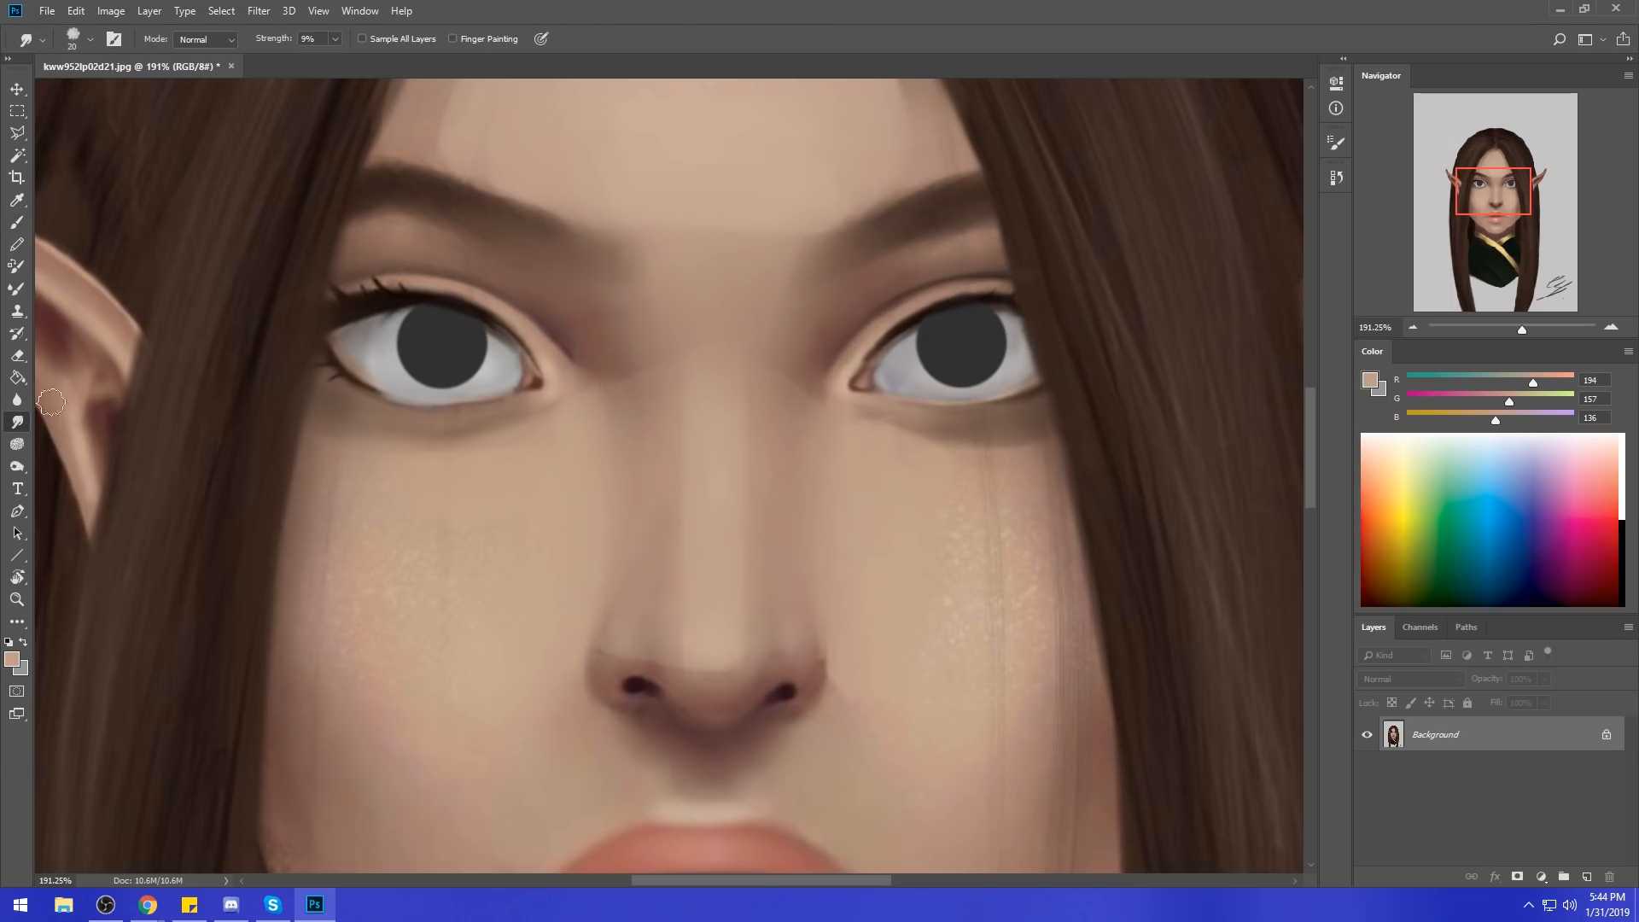
pyautogui.press('[')
pyautogui.press('[')
pyautogui.press('[')
pyautogui.press('[')
pyautogui.hotkey('ctrl', '-')
pyautogui.hotkey('ctrl', '-')
pyautogui.hotkey('ctrl', '-')
pyautogui.hotkey('ctrl', '-')
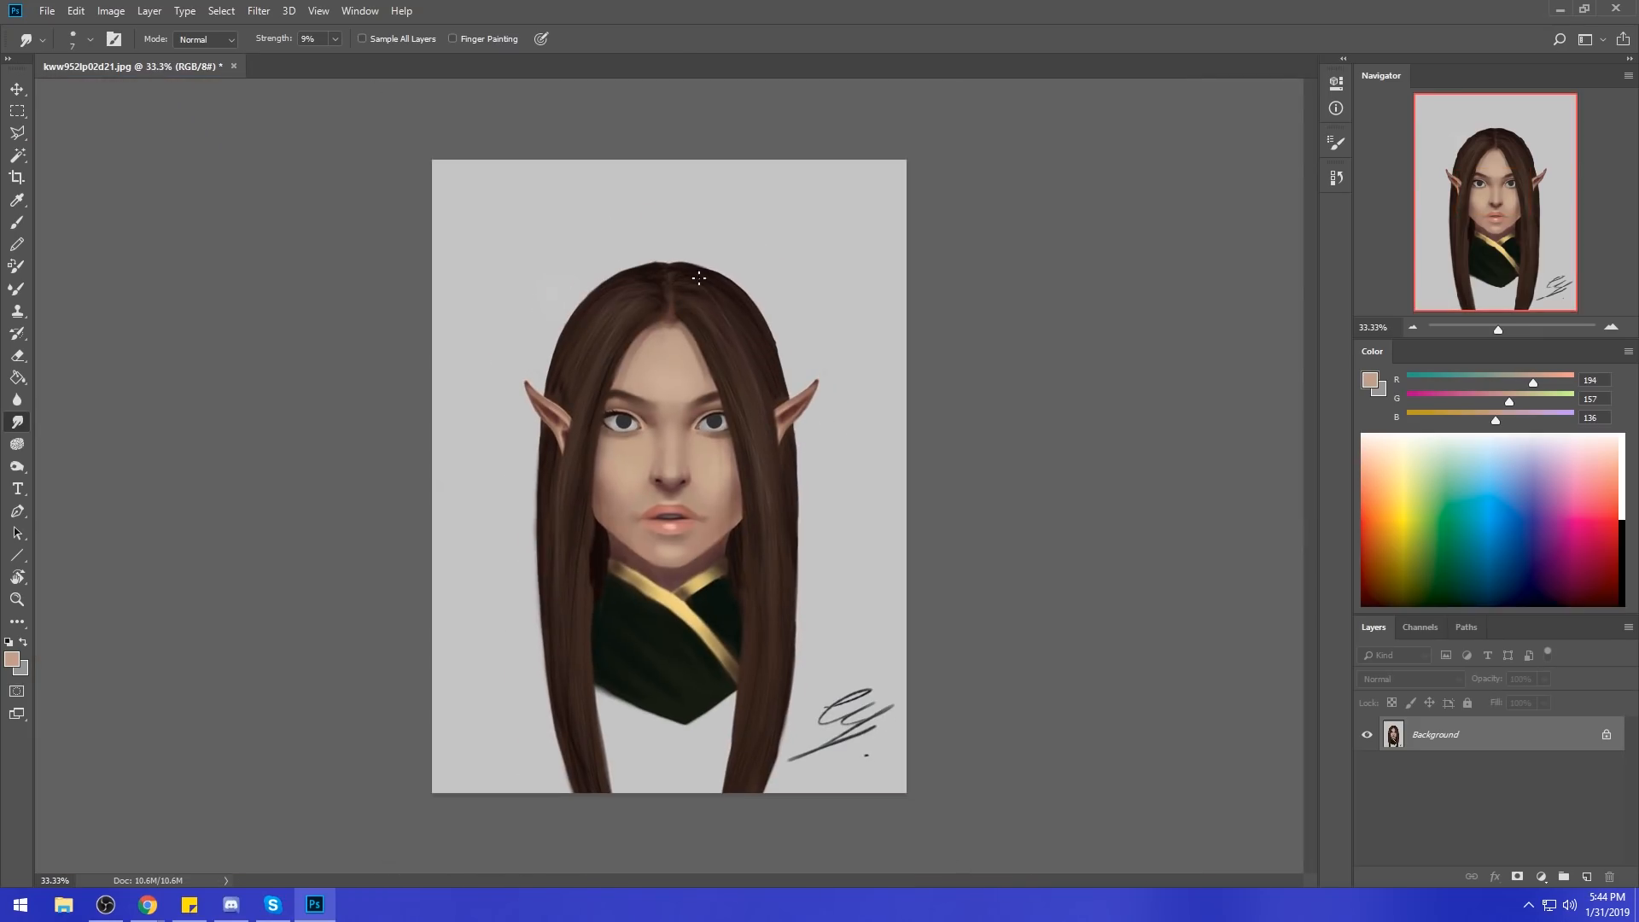
# Darken the outer corner of the viewer's-left eye with the soft 80 px brush, sampling nearby browns down to RGB 51, 32, 26.
pyautogui.press('z')
pyautogui.moveTo(555, 391); pyautogui.dragTo(757, 473)
pyautogui.press('b')
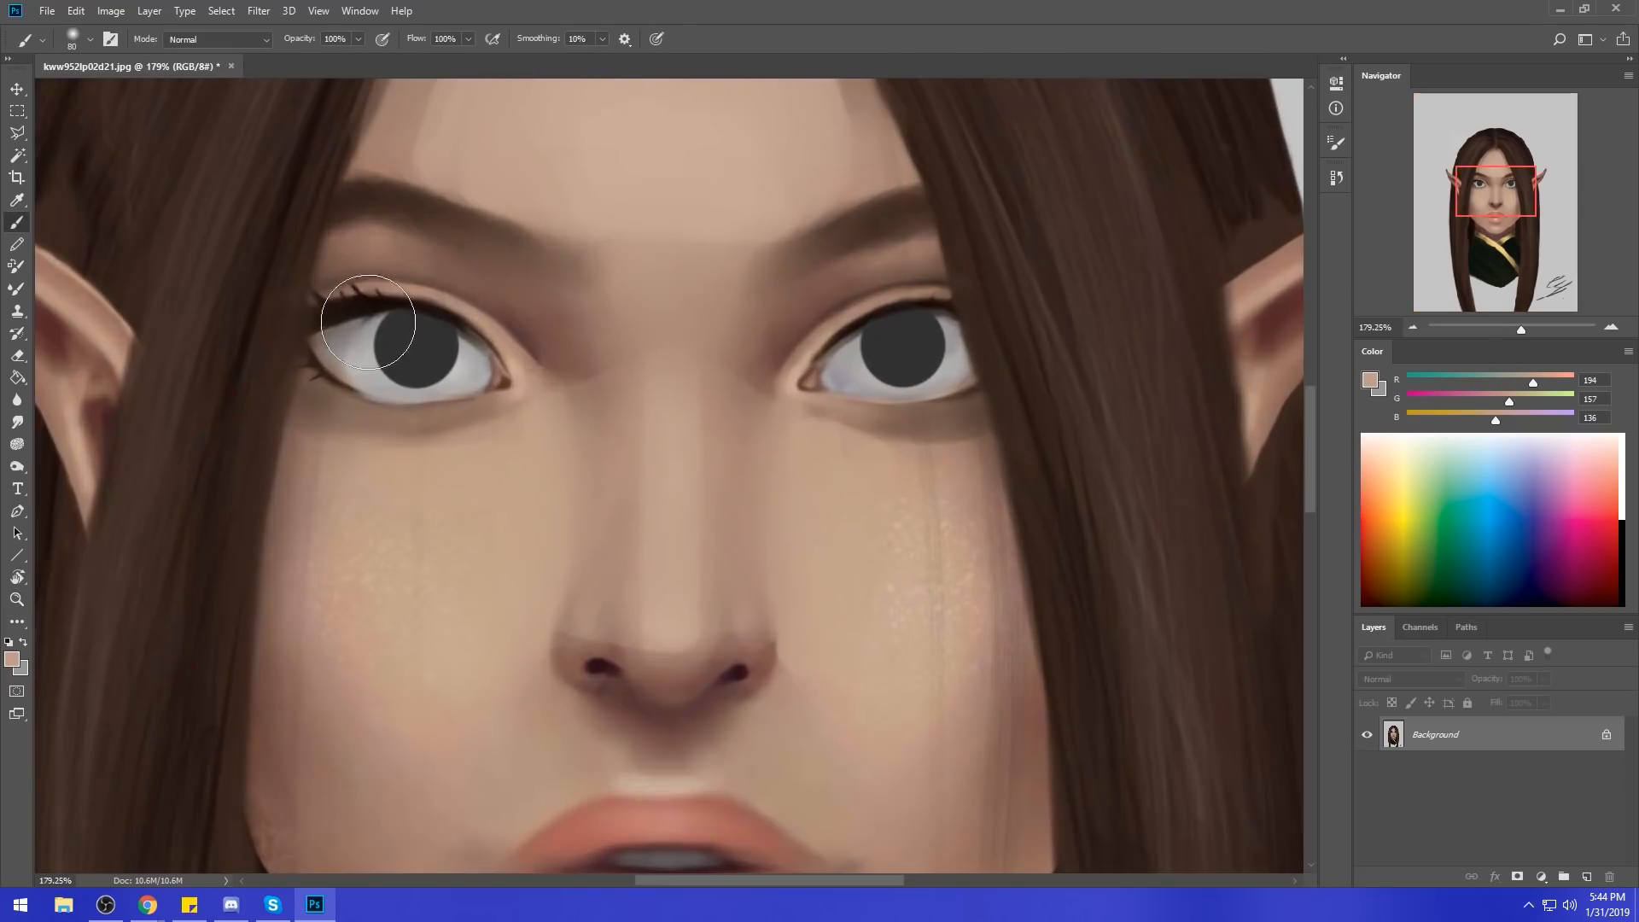
pyautogui.keyDown('alt'); pyautogui.click(311, 359); pyautogui.keyUp('alt')
pyautogui.keyDown('alt'); pyautogui.click(317, 356); pyautogui.keyUp('alt')
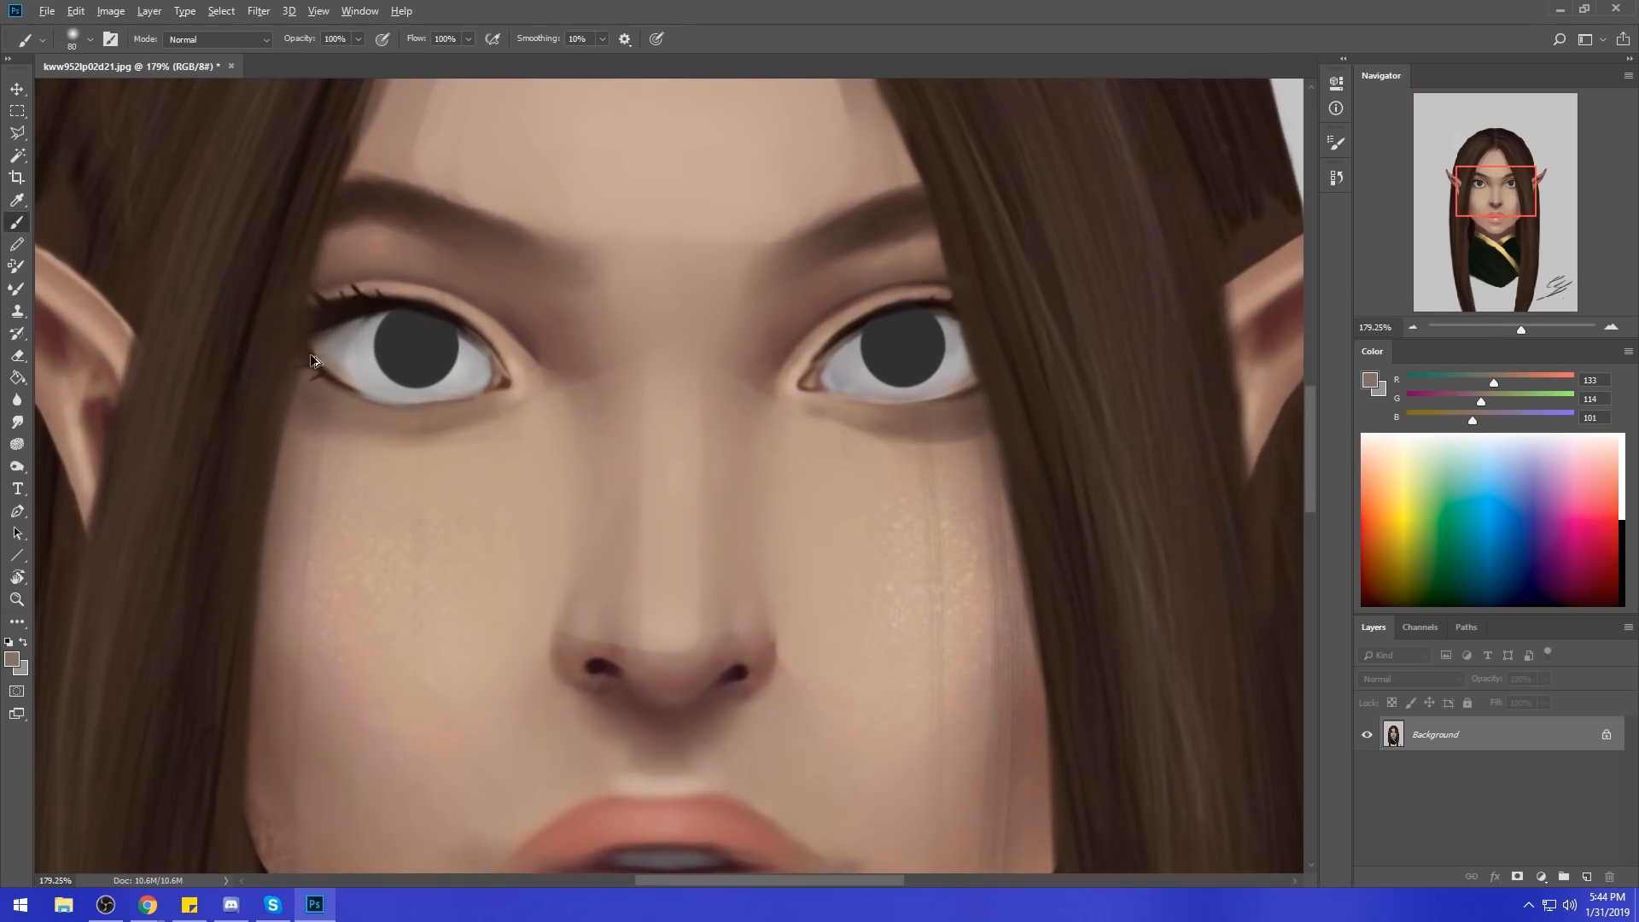
pyautogui.keyDown('alt'); pyautogui.click(315, 358); pyautogui.keyUp('alt')
pyautogui.keyDown('alt'); pyautogui.click(329, 356); pyautogui.keyUp('alt')
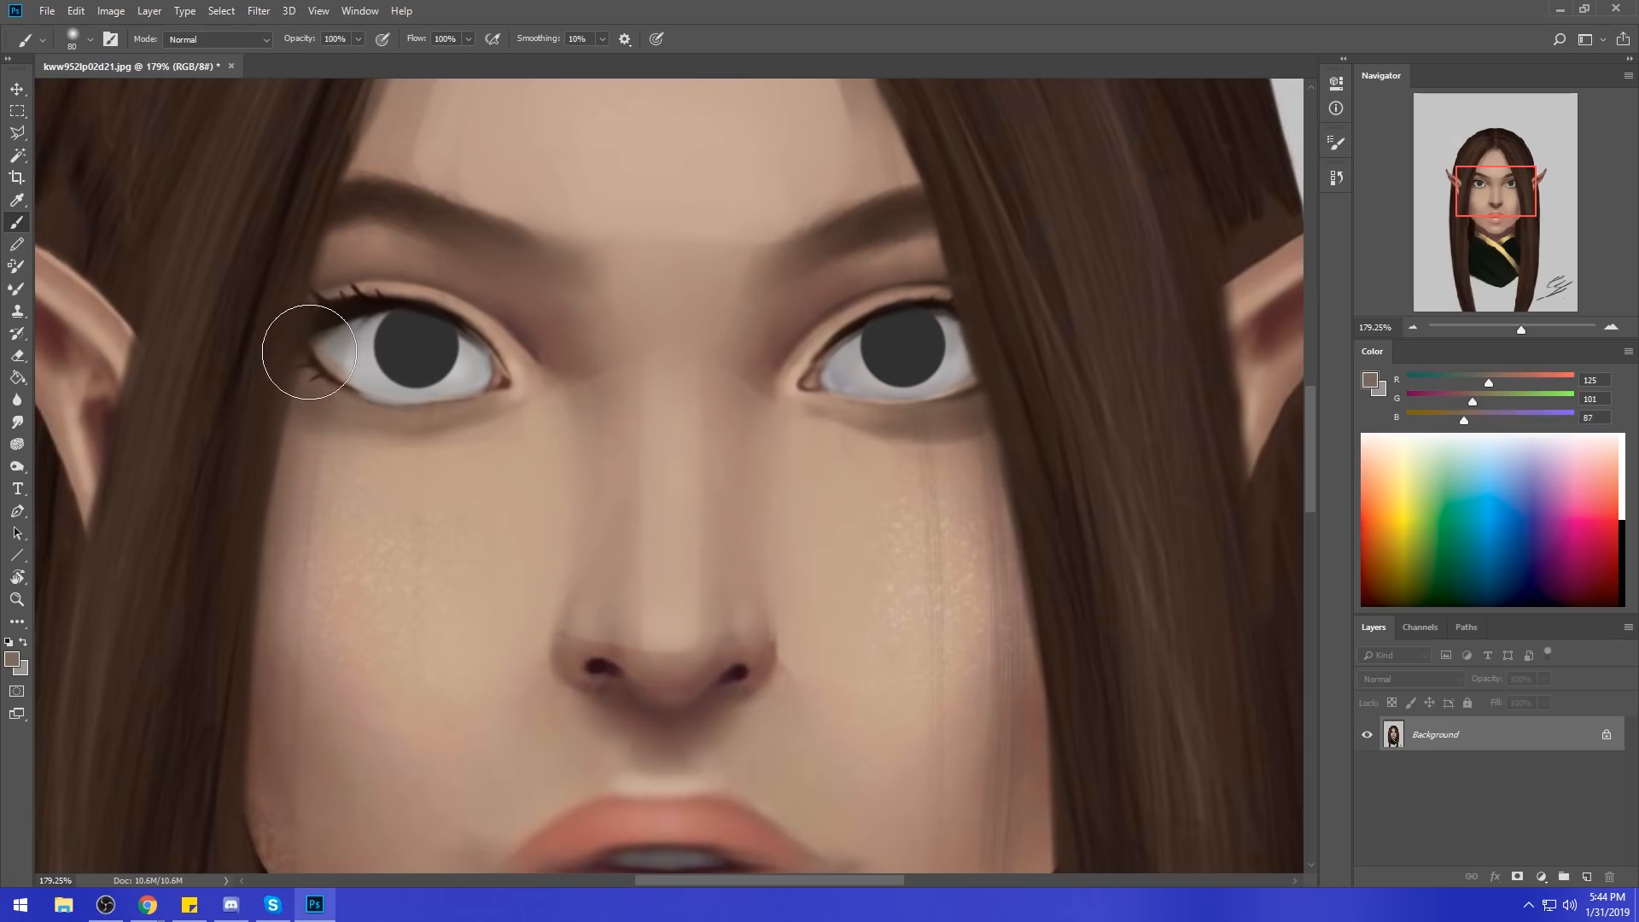
pyautogui.keyDown('alt'); pyautogui.click(310, 339); pyautogui.keyUp('alt')
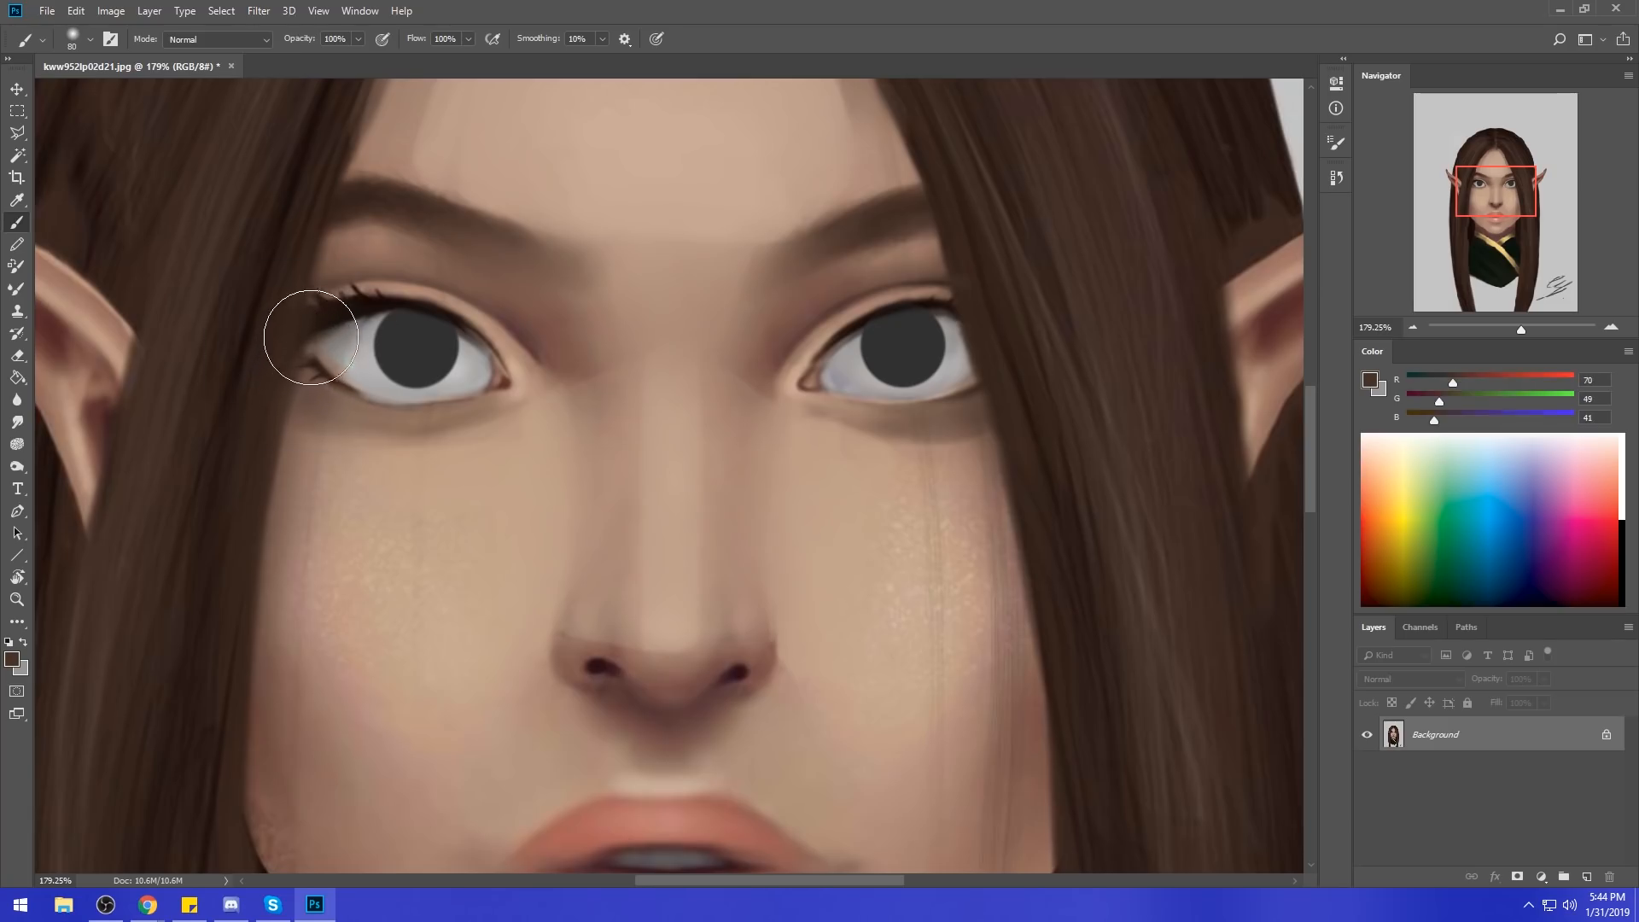
pyautogui.keyDown('alt'); pyautogui.click(318, 354); pyautogui.keyUp('alt')
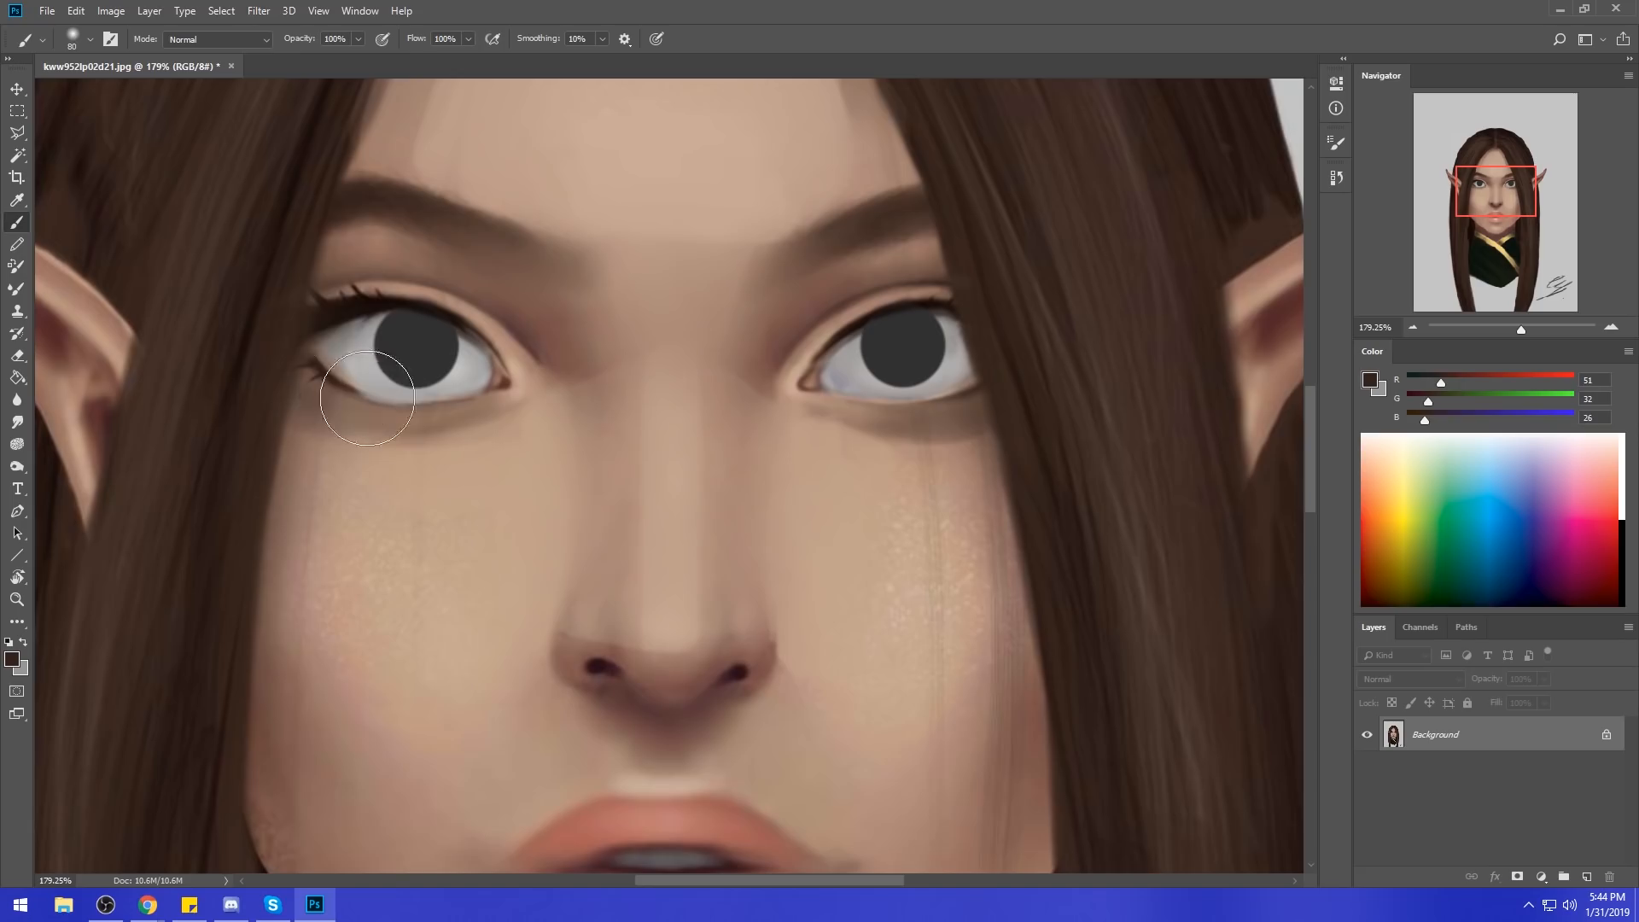
# Deepen the shadows beneath both eyes with dark brown and a soft 150 px brush, then reduce the brush to 60 px.
pyautogui.press(']')
pyautogui.press(']')
pyautogui.press(']')
pyautogui.press(']')
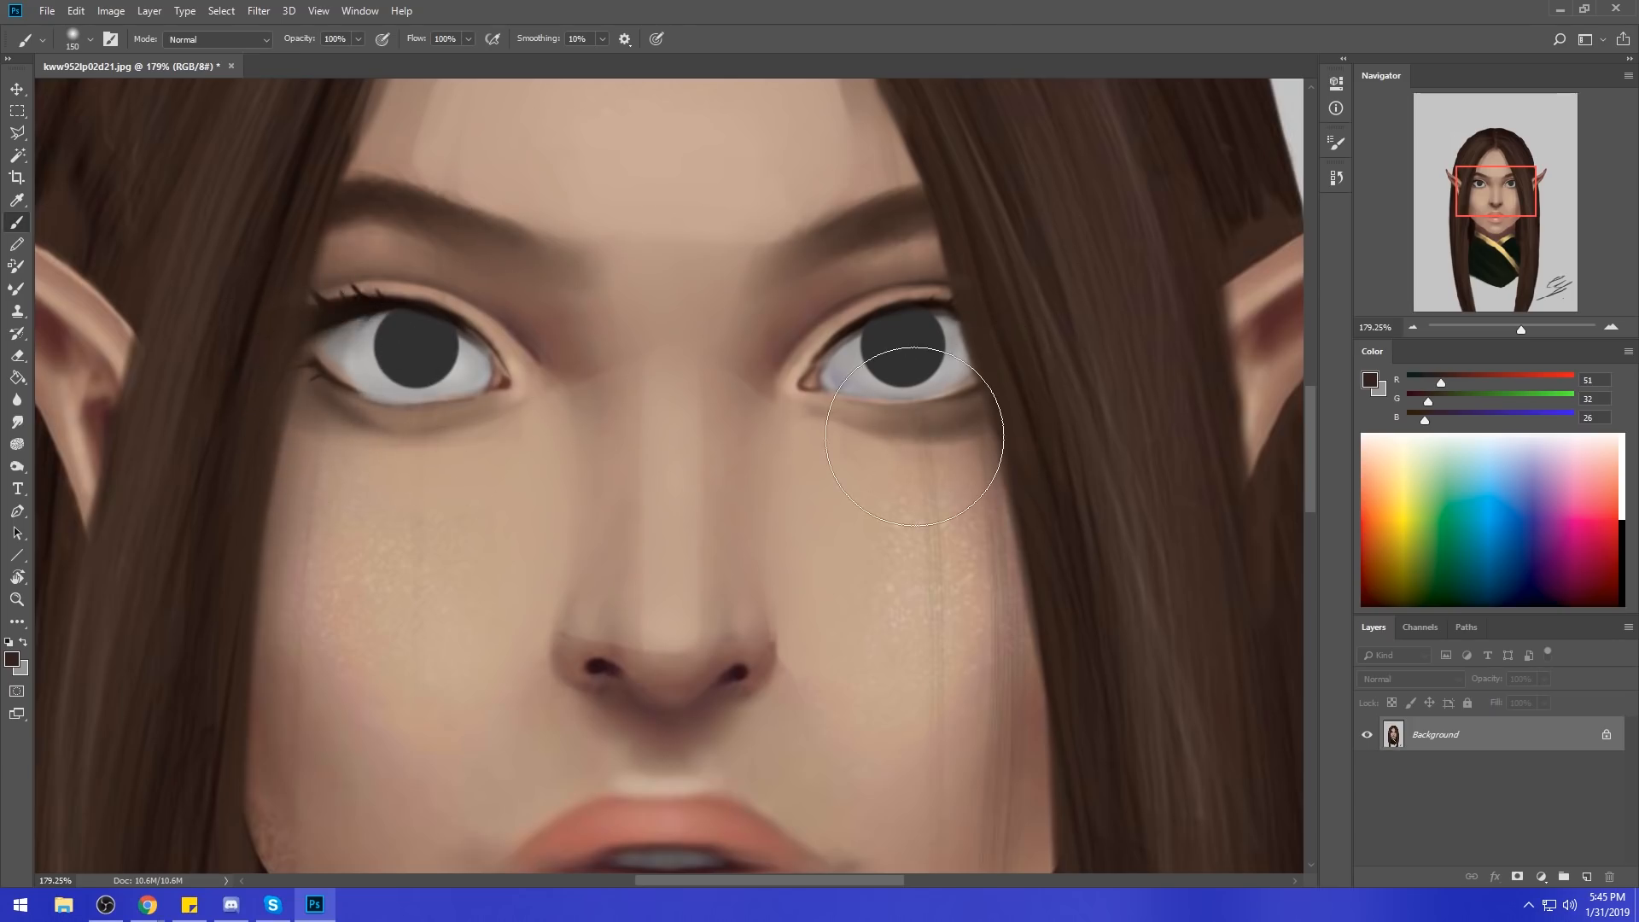
pyautogui.press('[')
pyautogui.press('[')
pyautogui.press('[')
pyautogui.press('[')
pyautogui.press('[')
pyautogui.press('[')
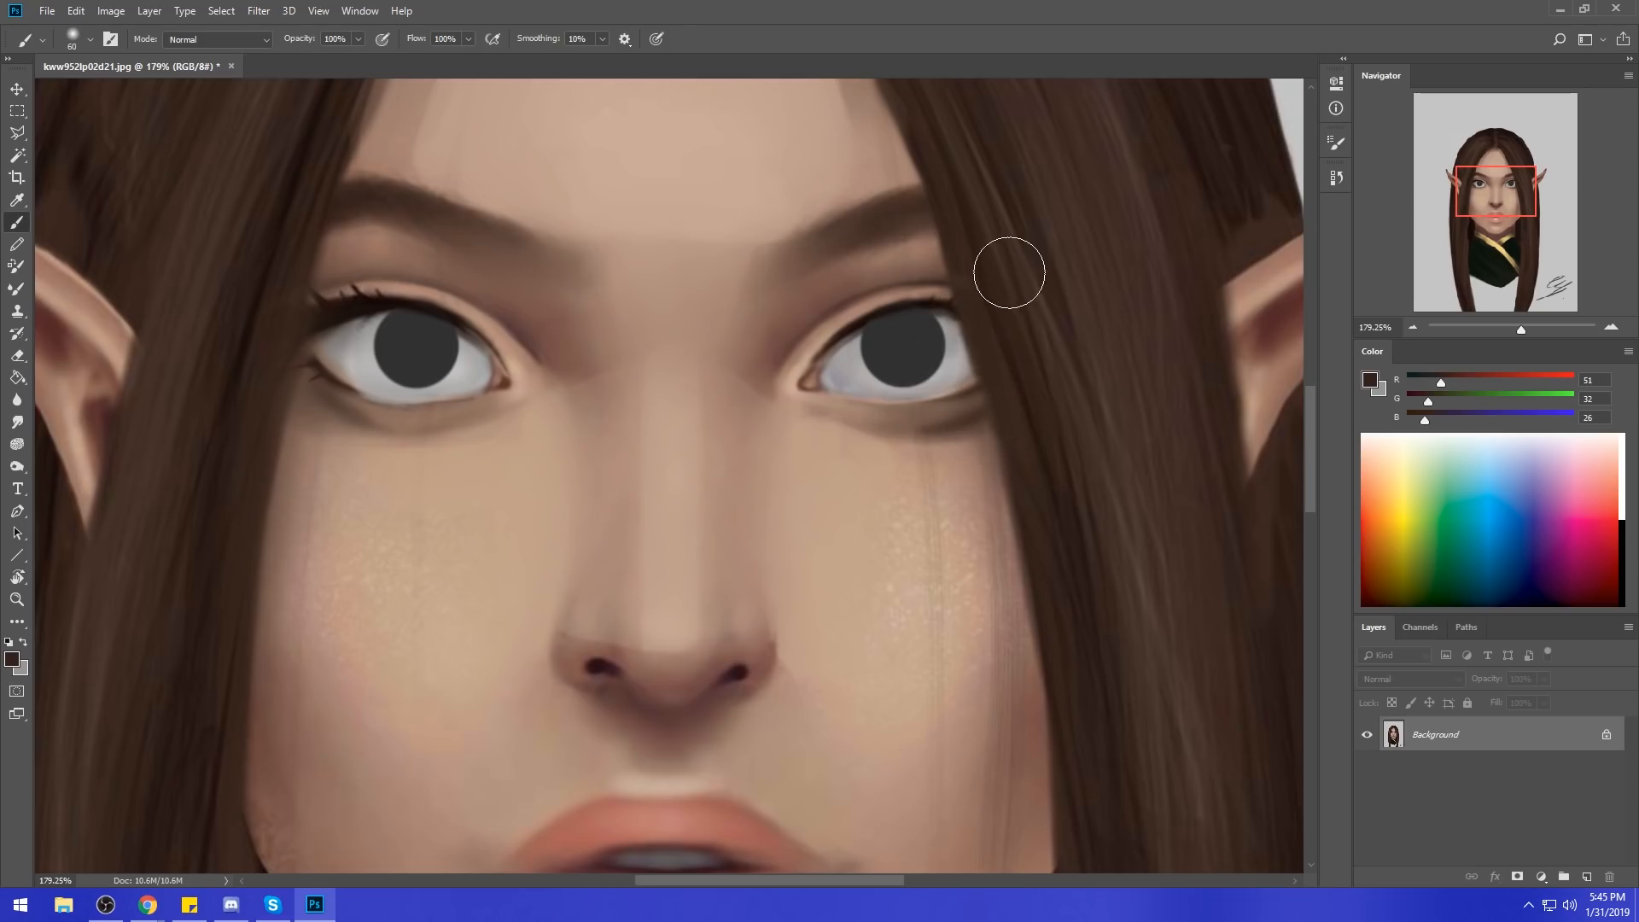
pyautogui.hotkey('ctrl', '0')
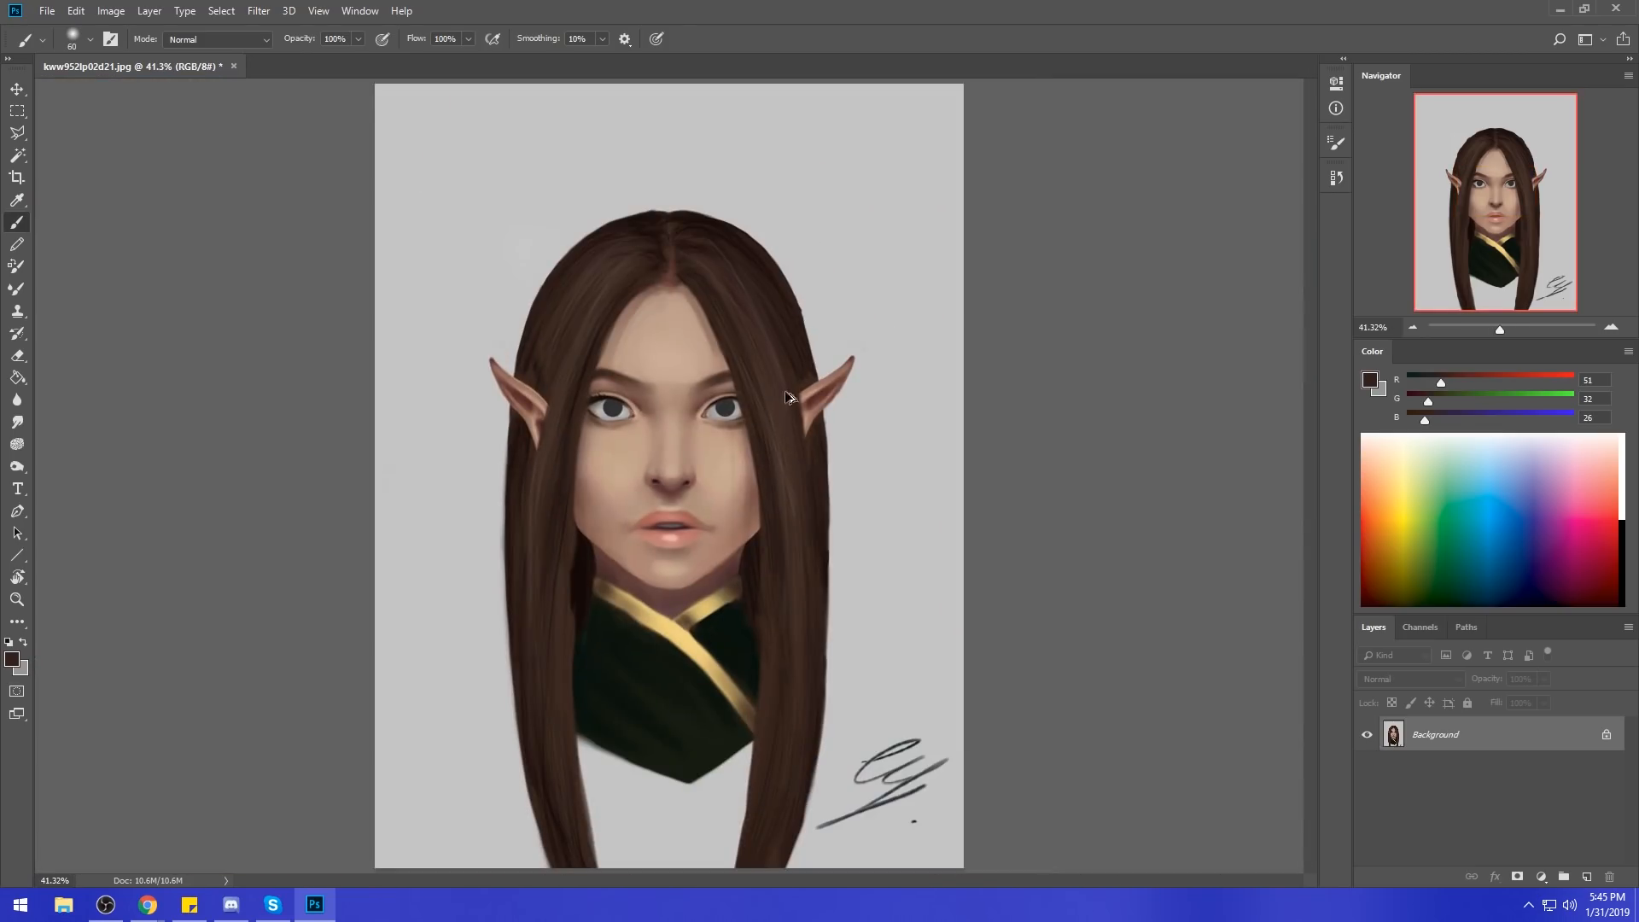
# Set the brush to 43% opacity and 125 px, shade beside the viewer's-right eye, and sample skin tone RGB 195, 162, 137.
pyautogui.moveTo(358, 39); pyautogui.dragTo(316, 66)
pyautogui.click(744, 419)
pyautogui.press(']')
pyautogui.press(']')
pyautogui.keyDown('alt'); pyautogui.click(720, 438); pyautogui.keyUp('alt')
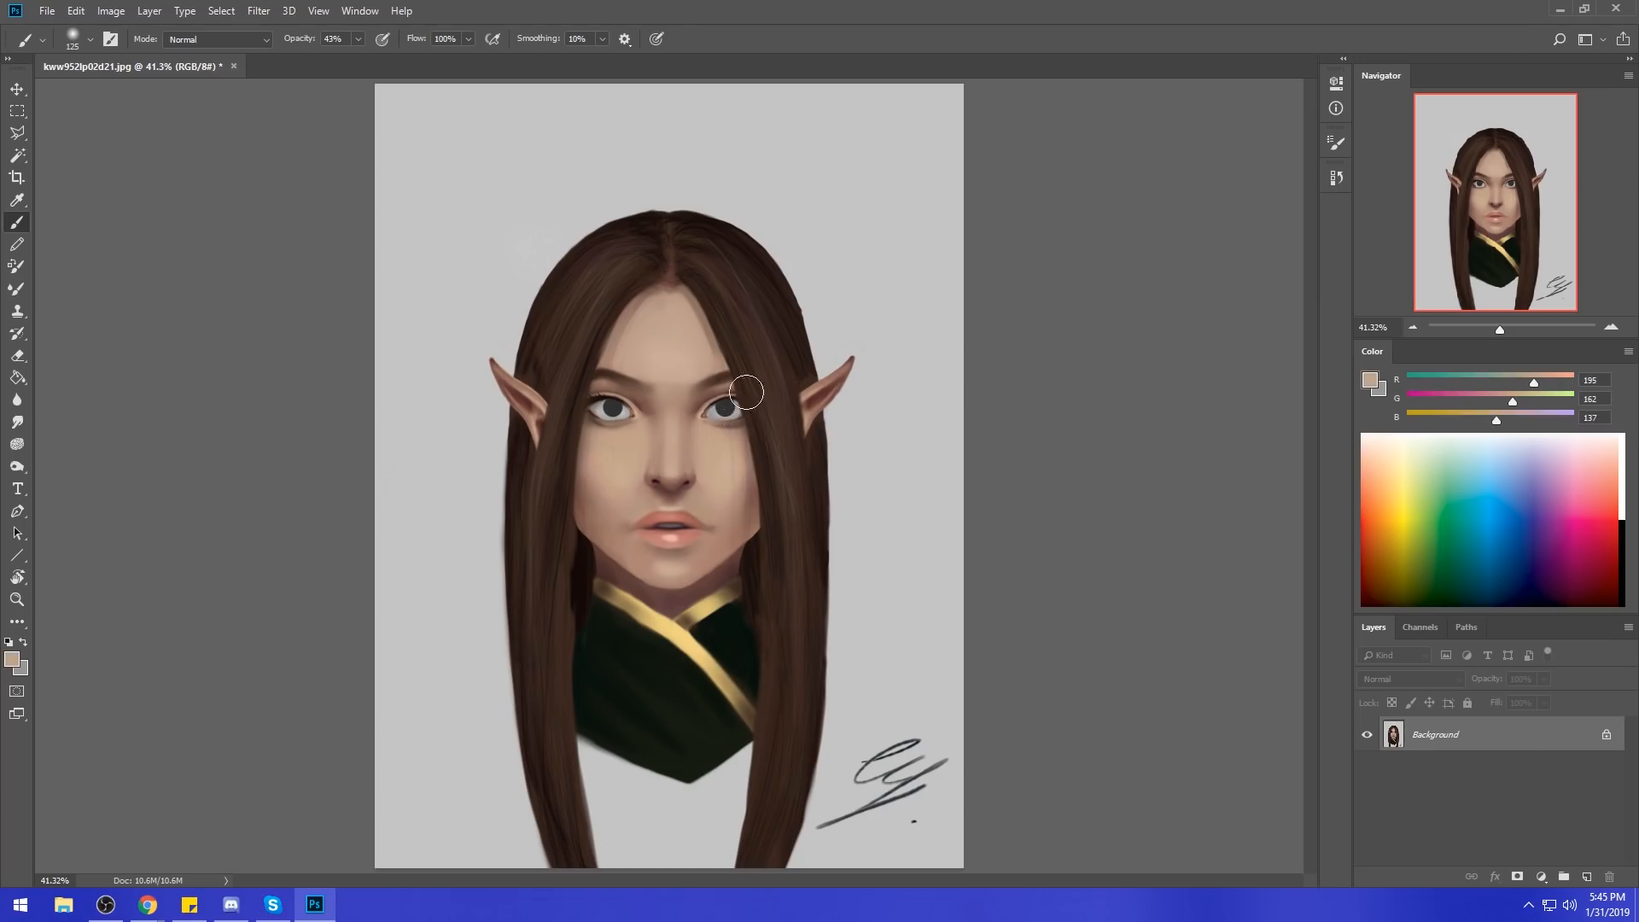
# Sample brown RGB 89, 67, 57 from the viewer's-left eye and set the brush blending mode to Darken.
pyautogui.keyDown('alt'); pyautogui.click(600, 412); pyautogui.keyUp('alt')
pyautogui.click(217, 39)
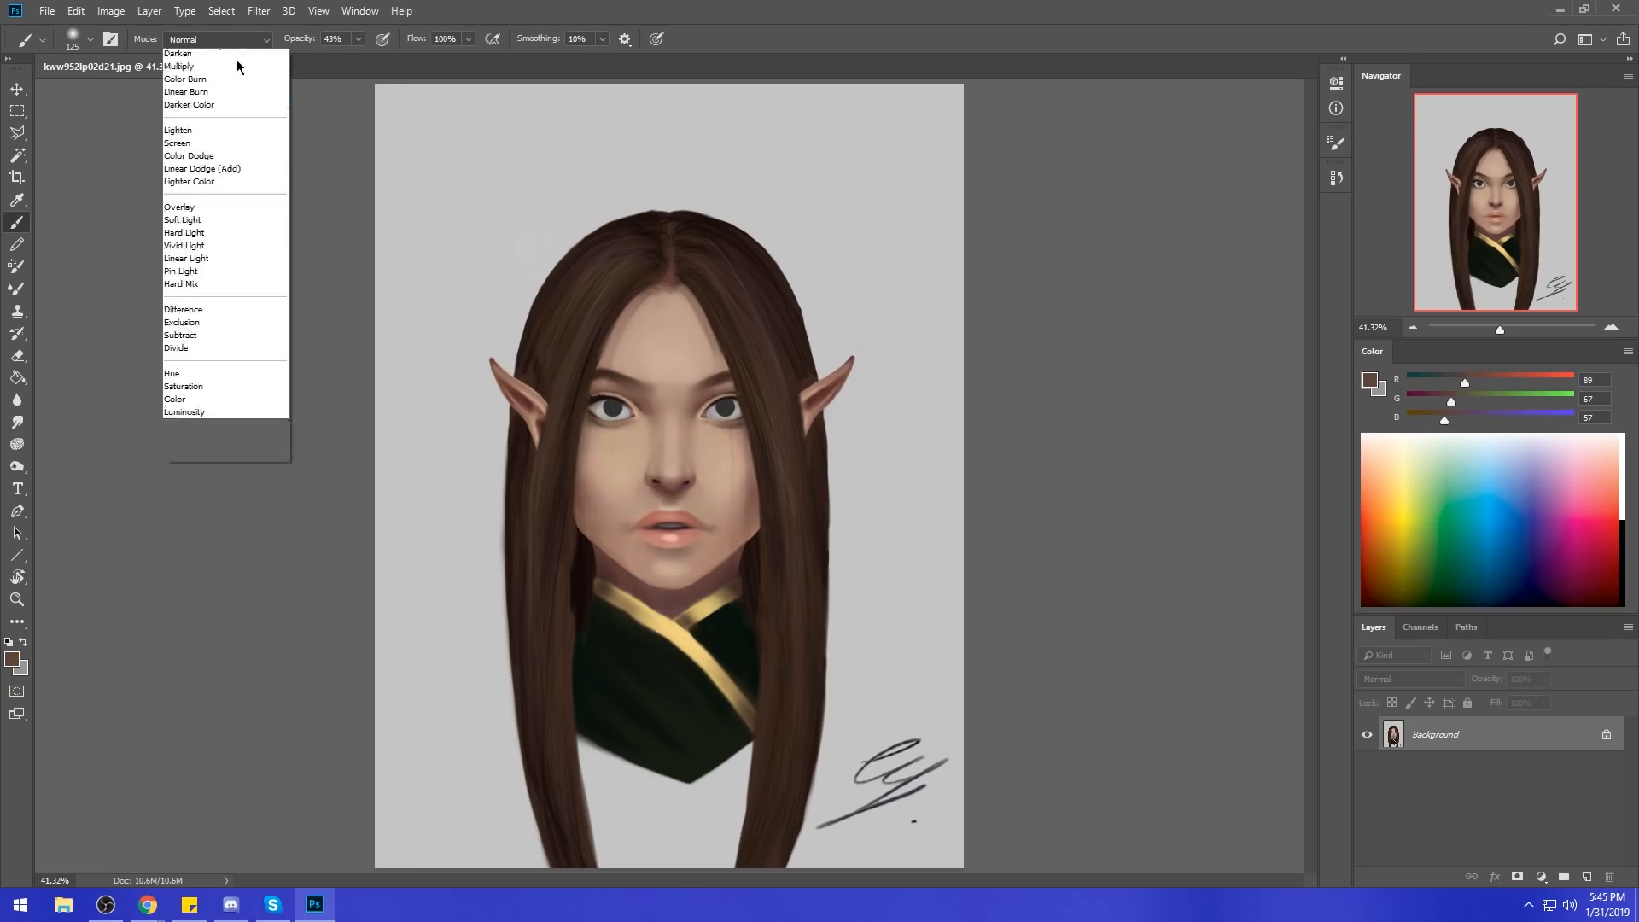
pyautogui.click(209, 119)
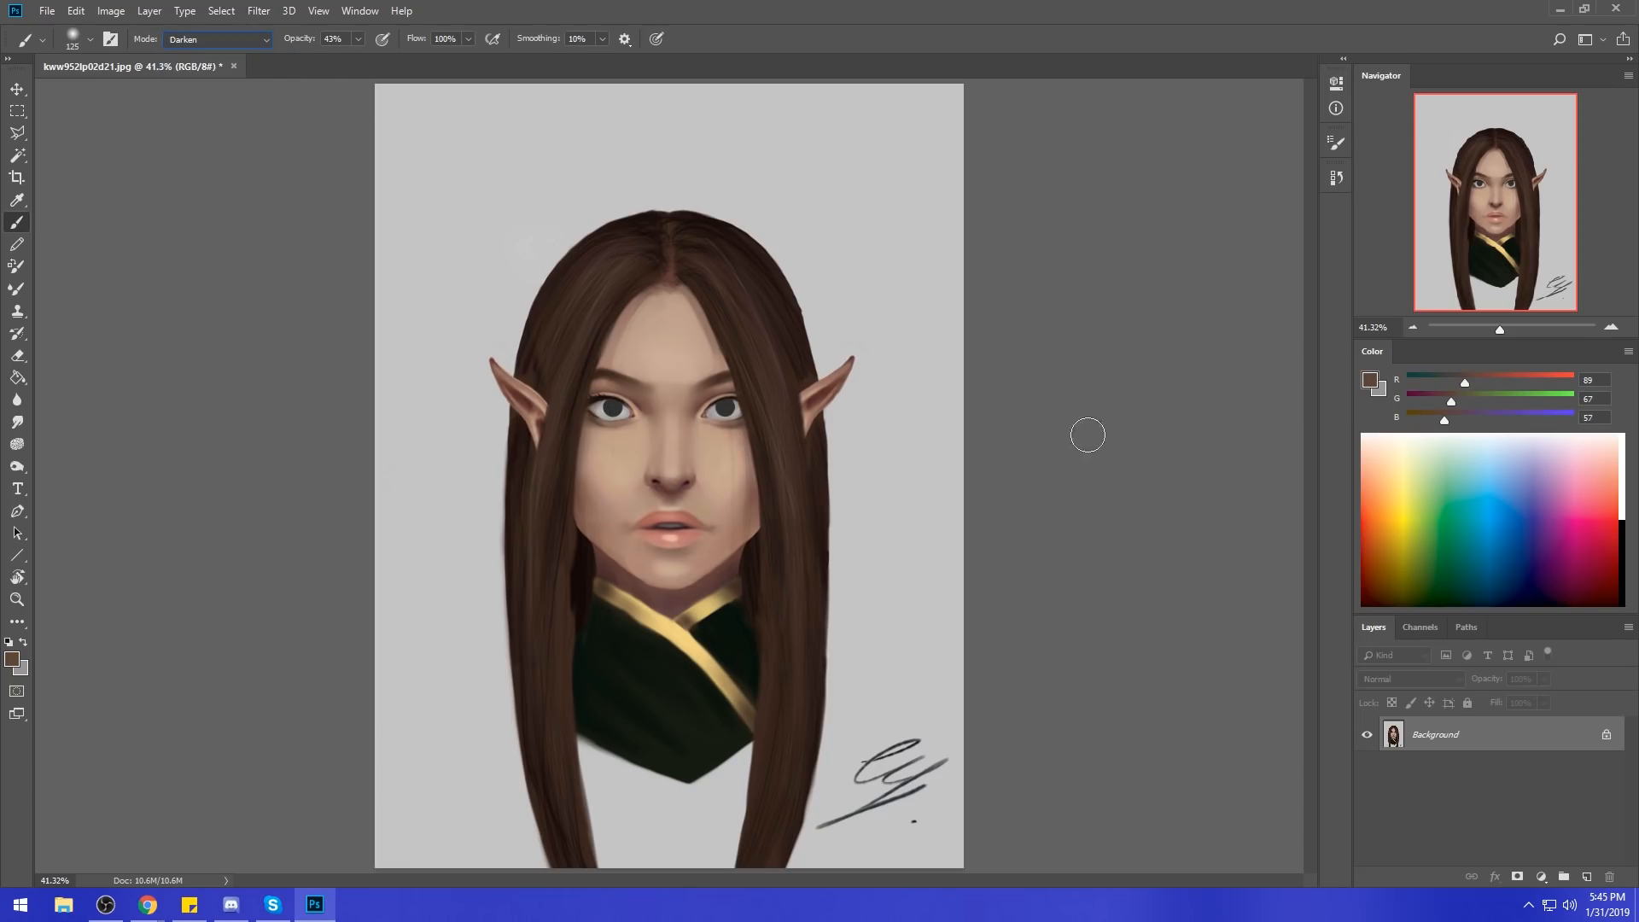
# Enlarge the soft brush to 300 px and sample dark browns beside both eyes down to RGB 26, 17, 12.
pyautogui.press(']')
pyautogui.press(']')
pyautogui.press(']')
pyautogui.press(']')
pyautogui.keyDown('alt'); pyautogui.click(751, 416); pyautogui.keyUp('alt')
pyautogui.press(']')
pyautogui.keyDown('alt'); pyautogui.click(754, 412); pyautogui.keyUp('alt')
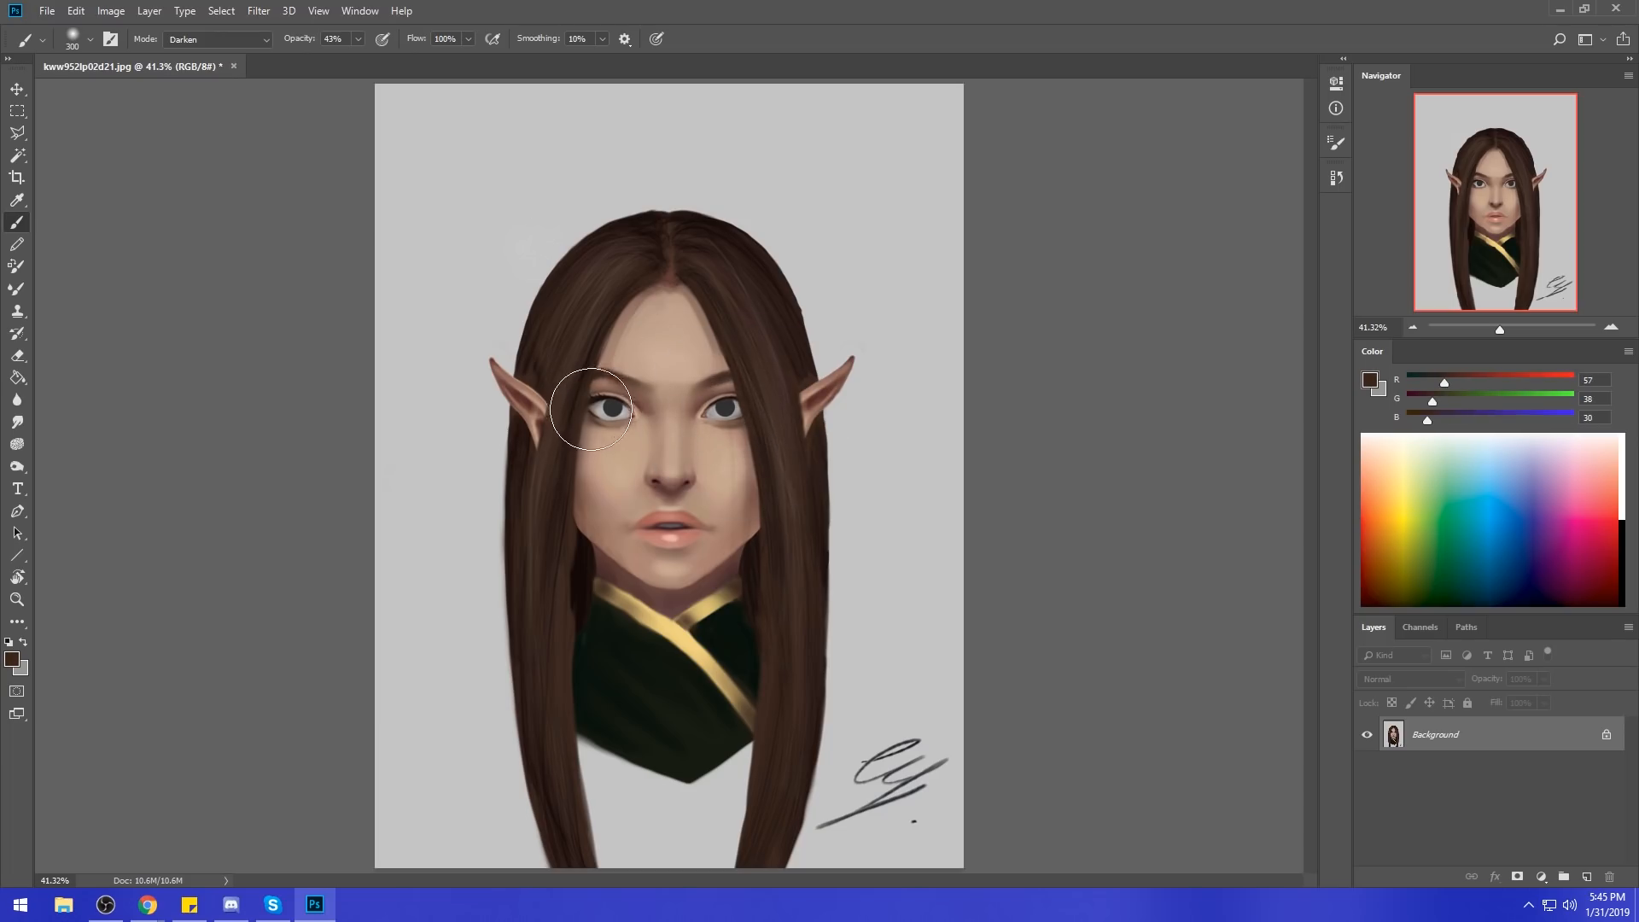
pyautogui.keyDown('alt'); pyautogui.click(595, 395); pyautogui.keyUp('alt')
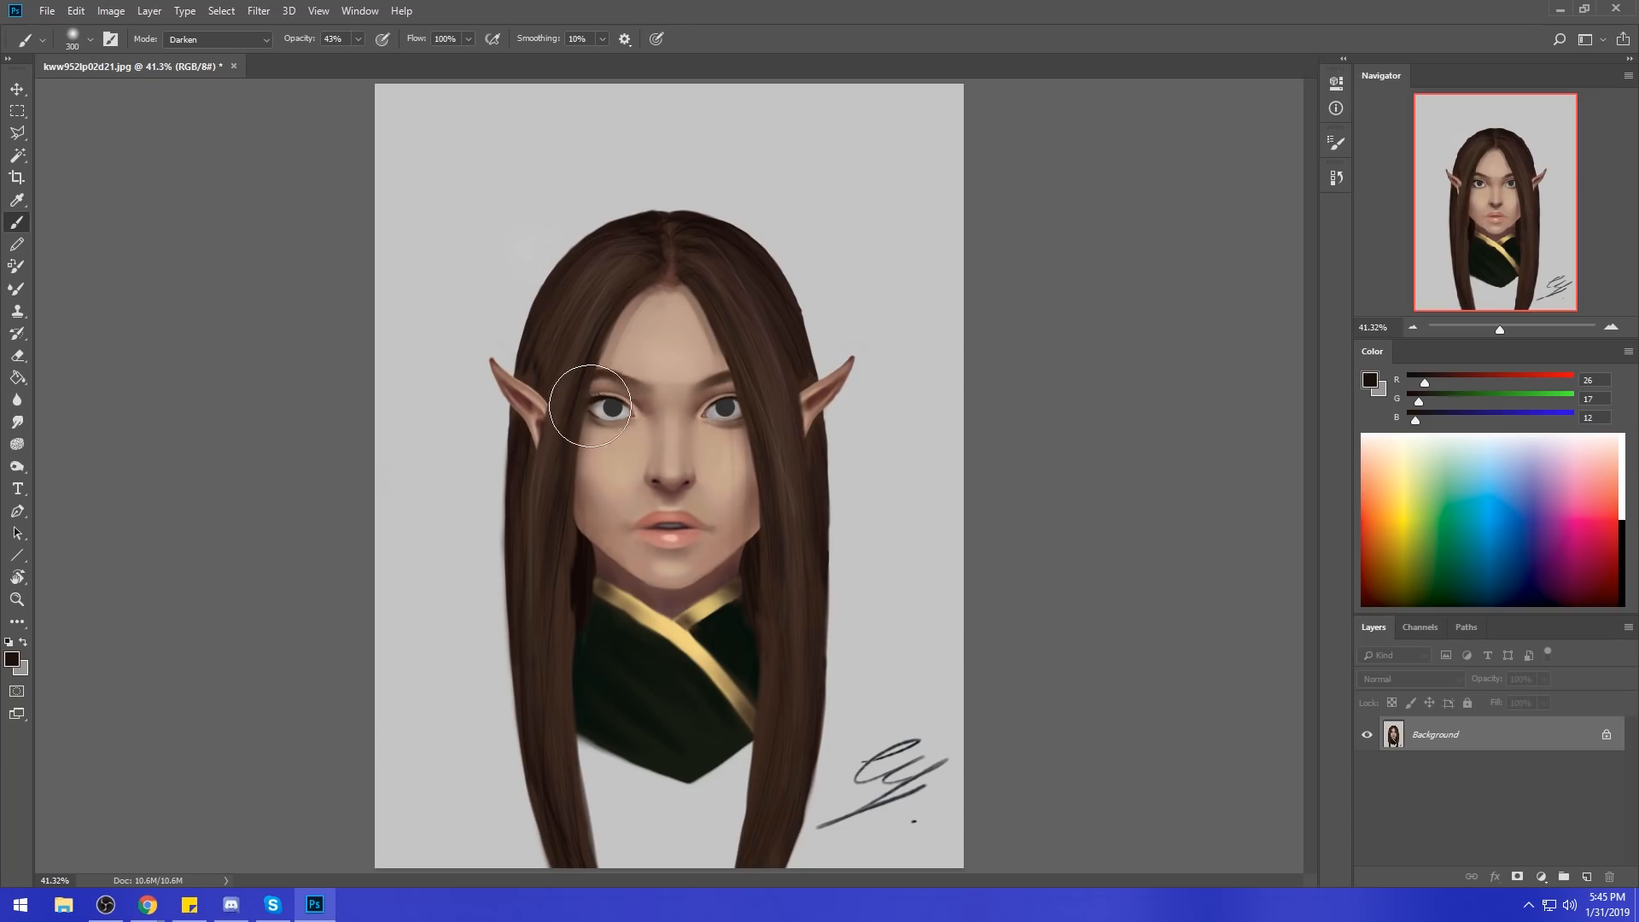
# Sample grey RGB 162, 157, 158 from the viewer's-right eye and set the brush to Normal mode, 75% opacity and 300 px.
pyautogui.press('[')
pyautogui.press('[')
pyautogui.press('[')
pyautogui.press('[')
pyautogui.press('[')
pyautogui.press('[')
pyautogui.keyDown('alt'); pyautogui.click(717, 406); pyautogui.keyUp('alt')
pyautogui.click(230, 43)
pyautogui.click(213, 56)
pyautogui.click(358, 39)
pyautogui.press(']')
pyautogui.press(']')
pyautogui.press(']')
pyautogui.press(']')
pyautogui.press(']')
pyautogui.press(']')
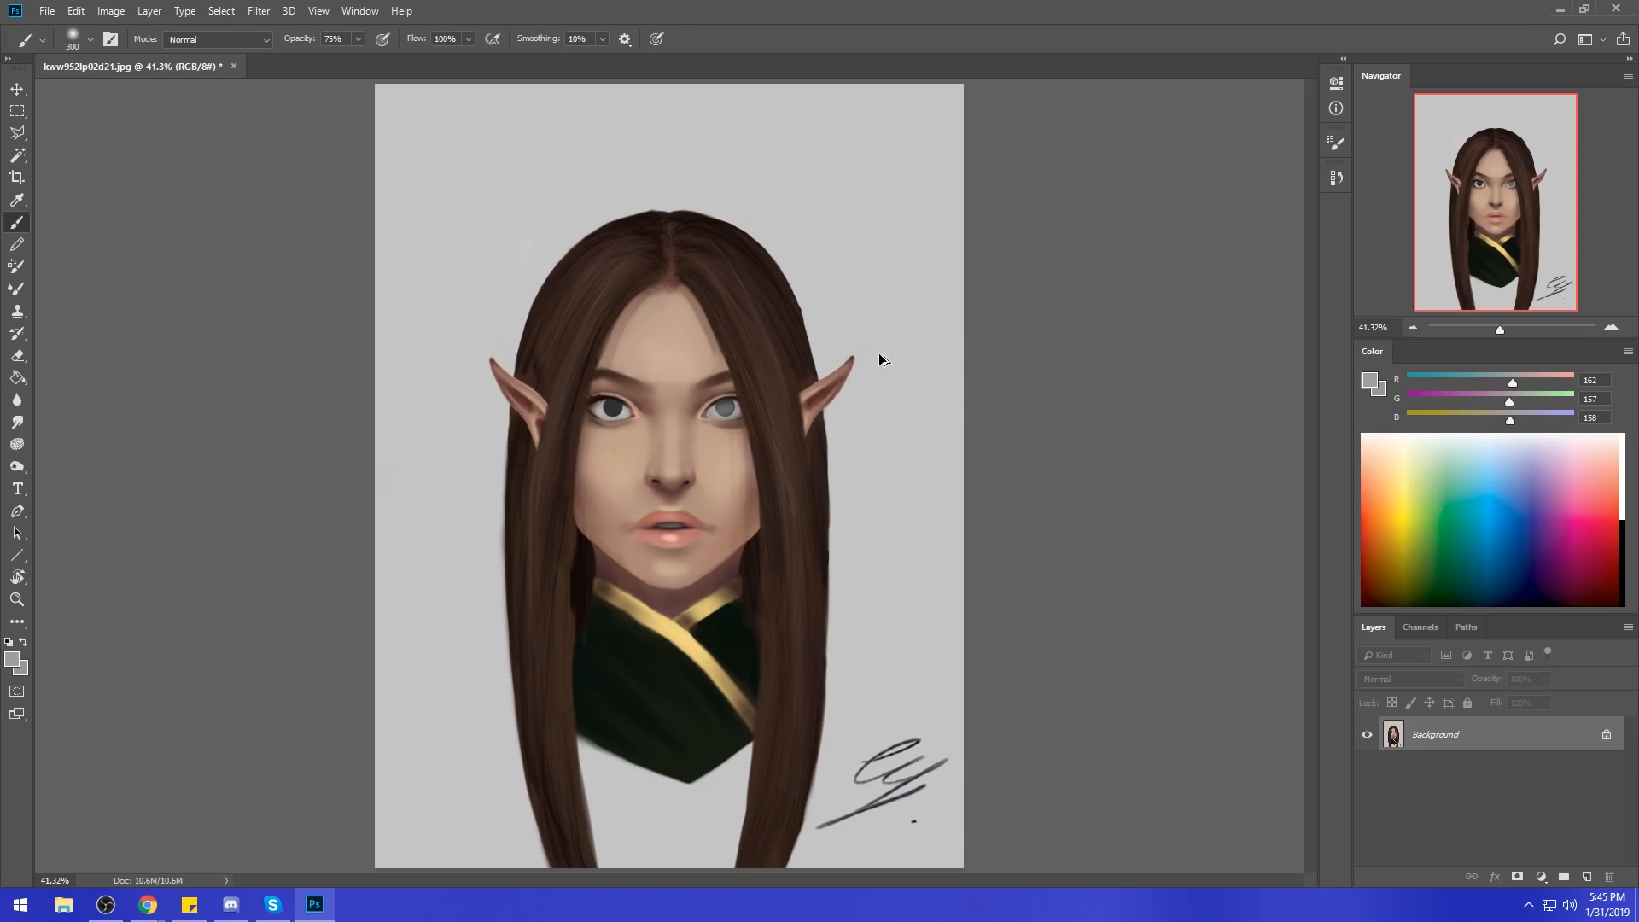
# Sample the viewer's-right eye and shift the paint colour to blue-grey RGB 155, 170, 180.
pyautogui.keyDown('alt'); pyautogui.click(725, 405); pyautogui.keyUp('alt')
pyautogui.click(1371, 386)
pyautogui.click(1420, 548)
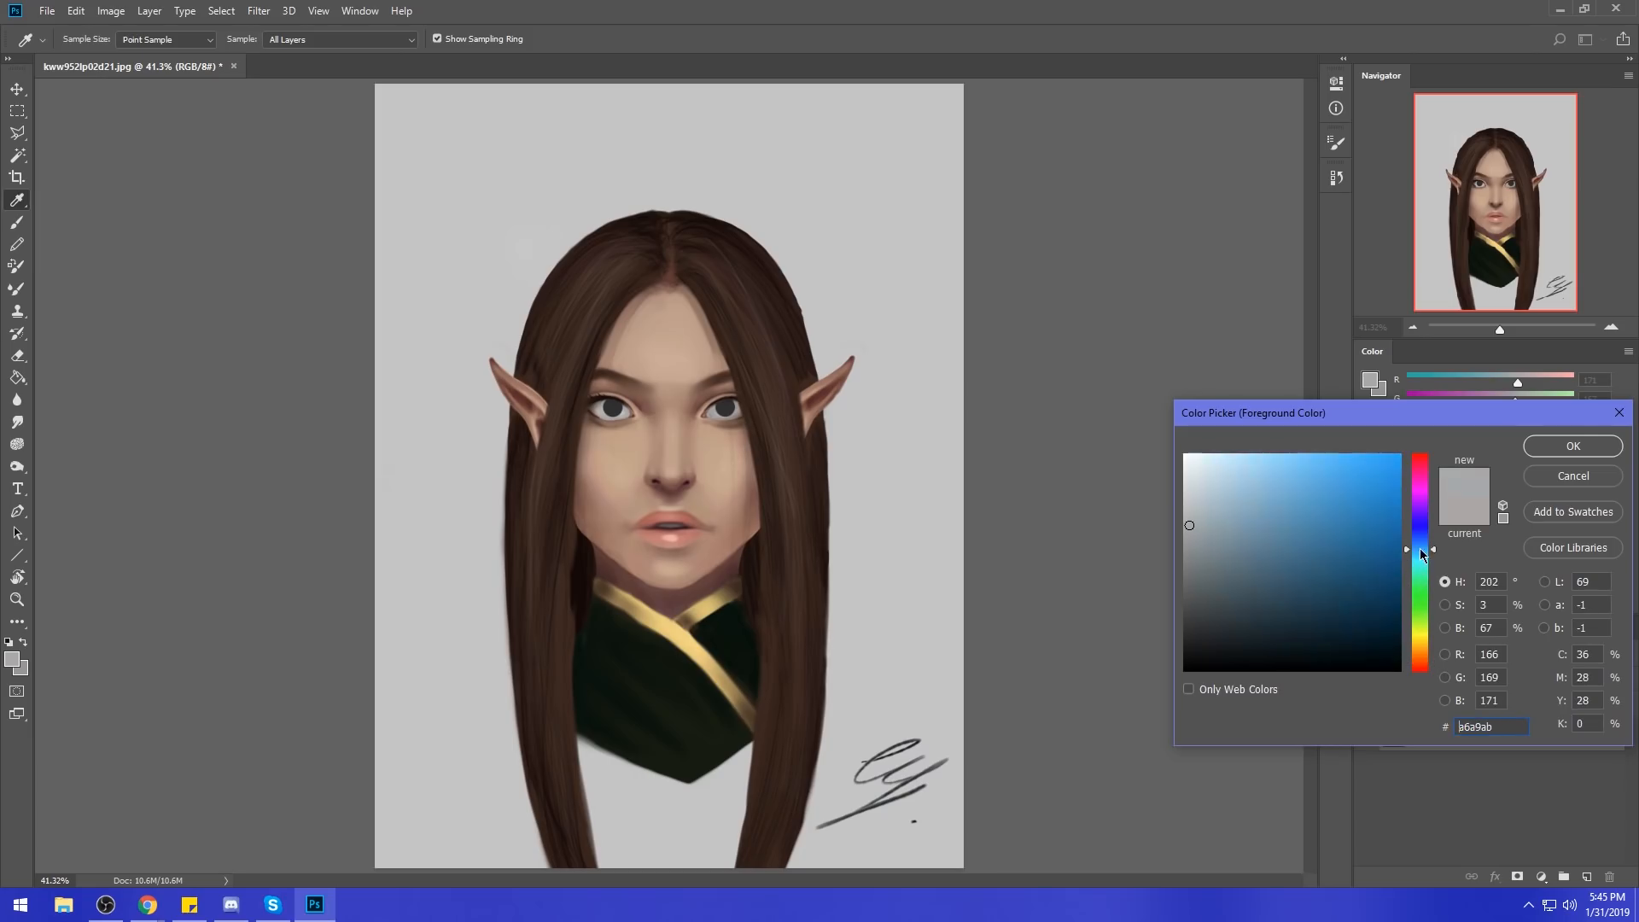
pyautogui.moveTo(1231, 520); pyautogui.dragTo(1218, 515)
pyautogui.click(1573, 446)
pyautogui.press('b')
# Undo the Normal-mode stroke on the viewer's-right eye and tint both irises blue-grey with the 125 px brush in Color mode.
pyautogui.moveTo(712, 408); pyautogui.dragTo(728, 411)
pyautogui.hotkey('ctrl', 'z')
pyautogui.click(218, 39)
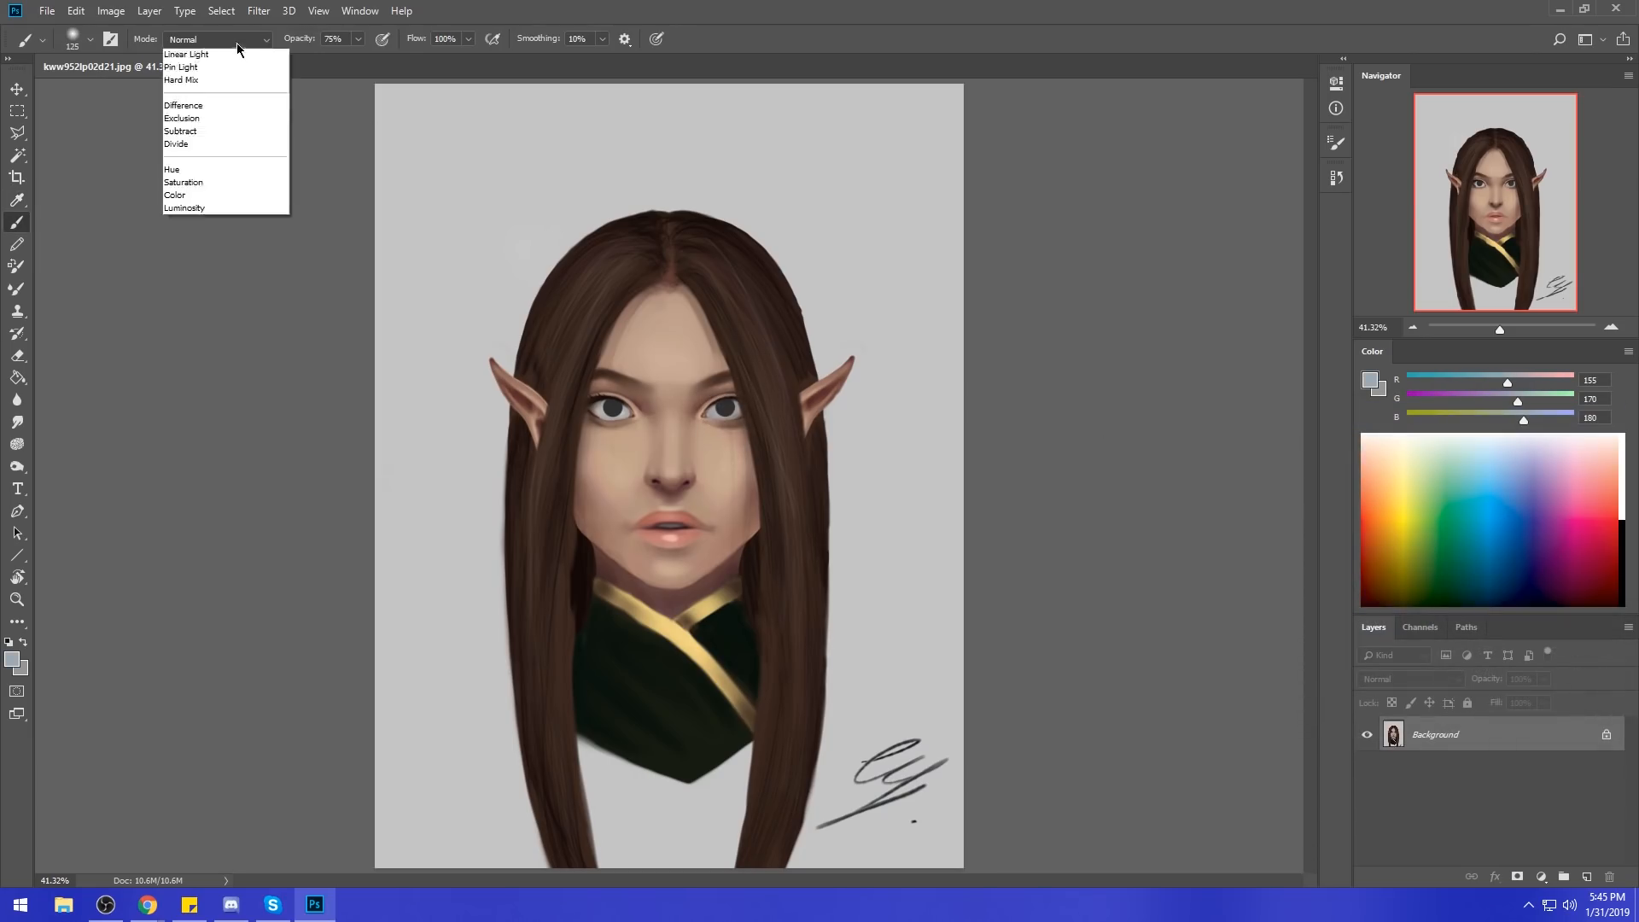
pyautogui.click(214, 464)
pyautogui.moveTo(725, 410); pyautogui.dragTo(724, 409)
pyautogui.moveTo(613, 411); pyautogui.dragTo(614, 410)
# Raise the brush opacity to 100%, choose black as the paint colour, and switch to the hard round 9 px brush.
pyautogui.rightClick(776, 384)
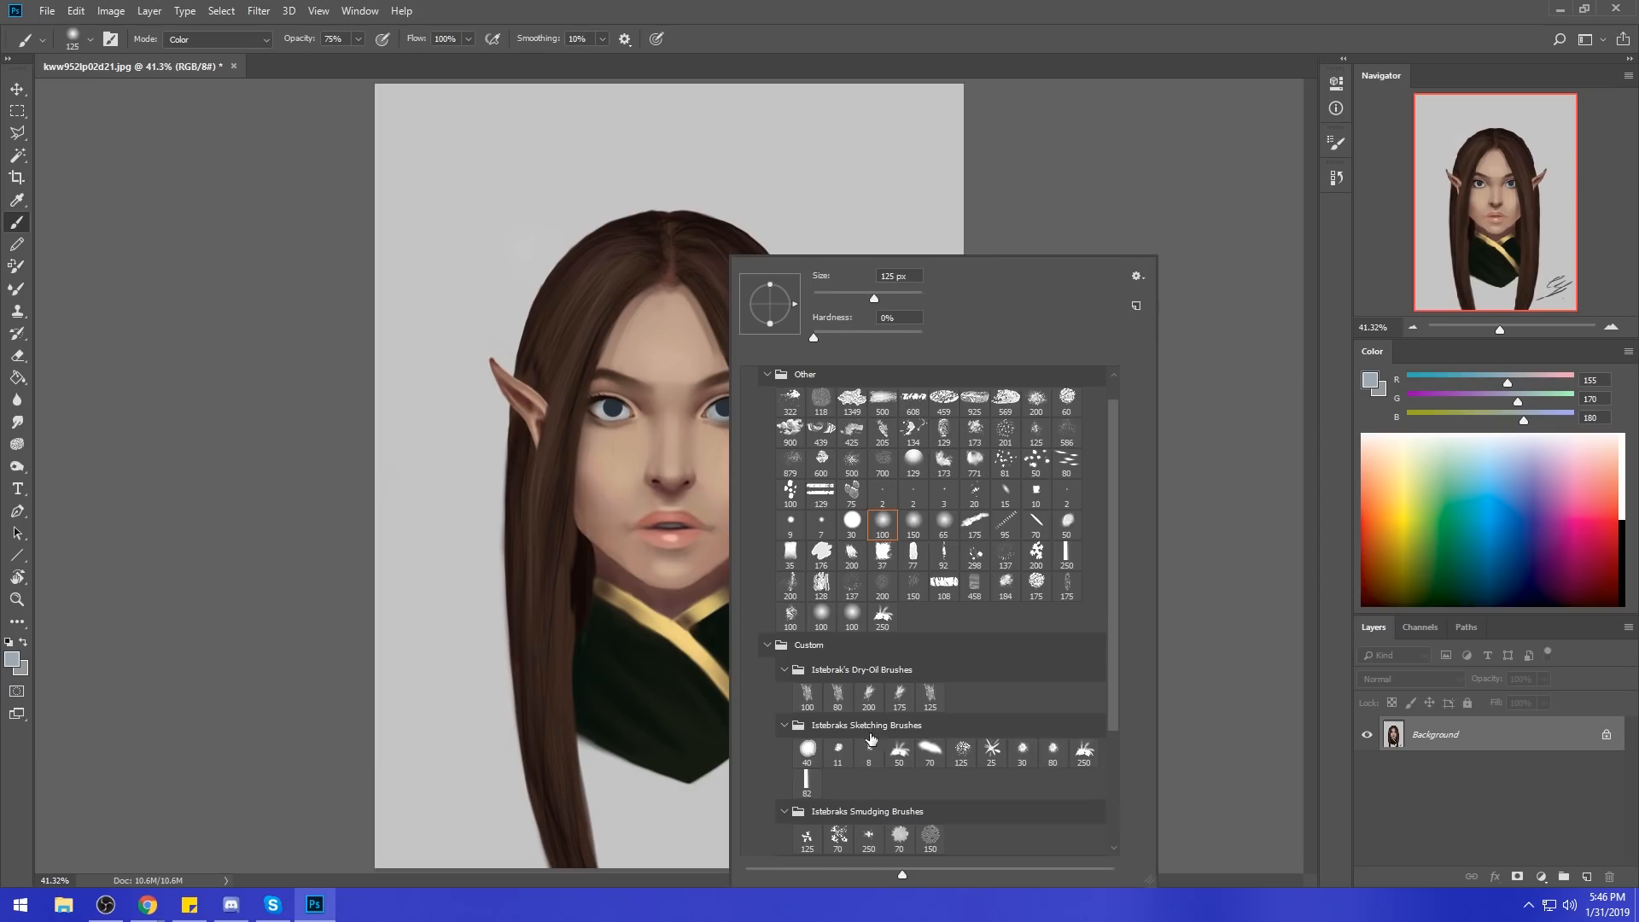
pyautogui.doubleClick(837, 693)
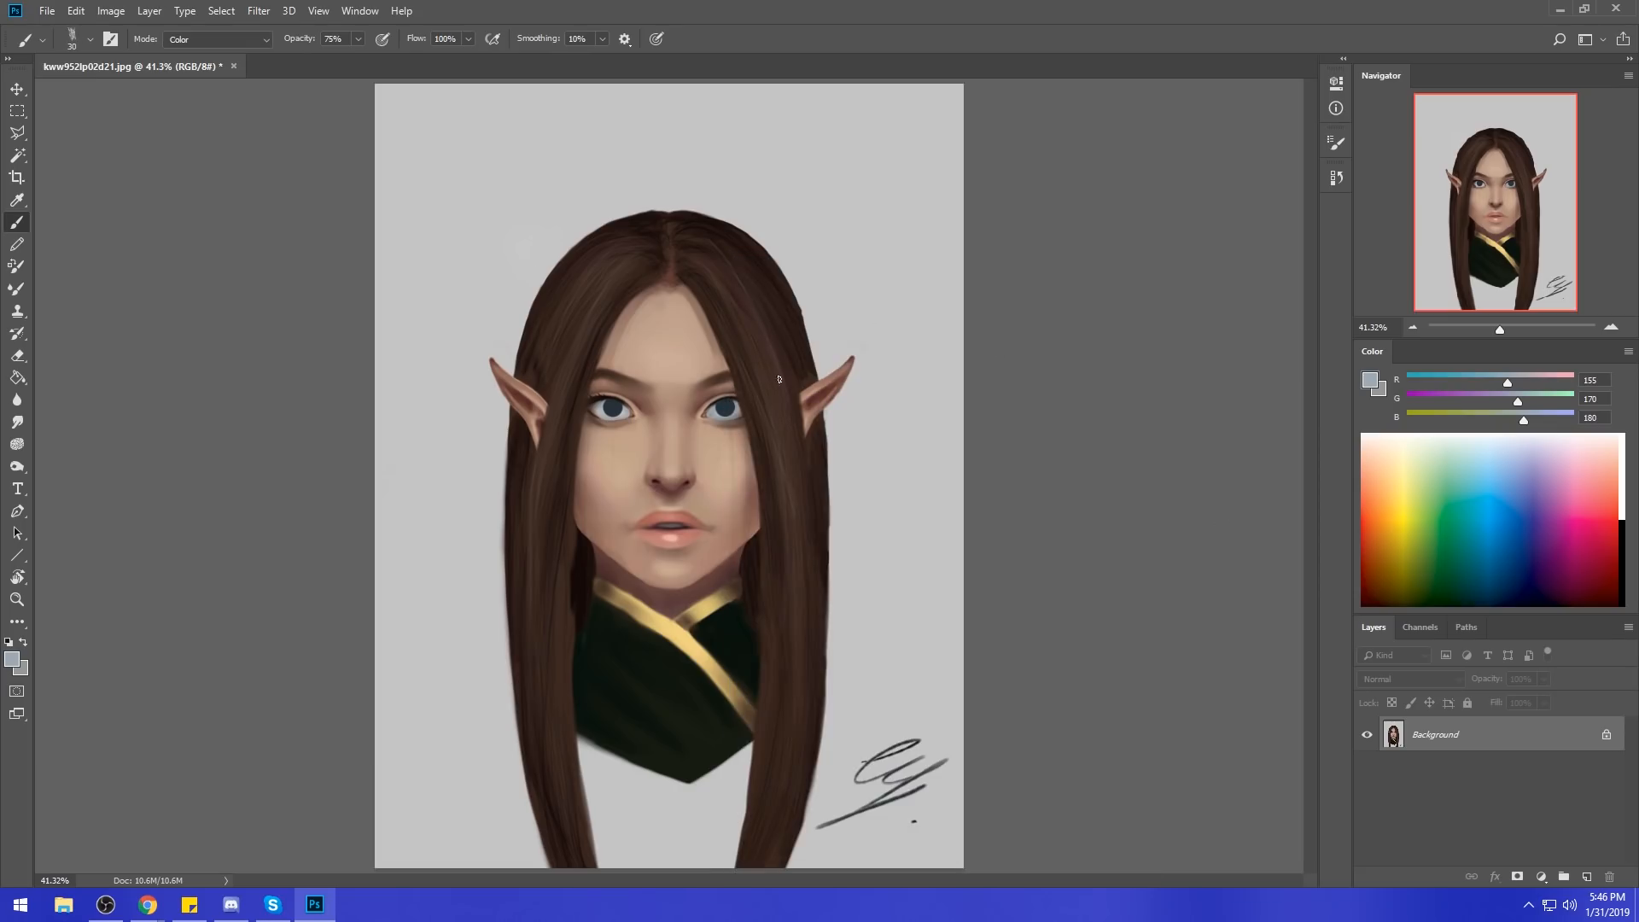
pyautogui.moveTo(355, 45); pyautogui.dragTo(398, 61)
pyautogui.click(1619, 579)
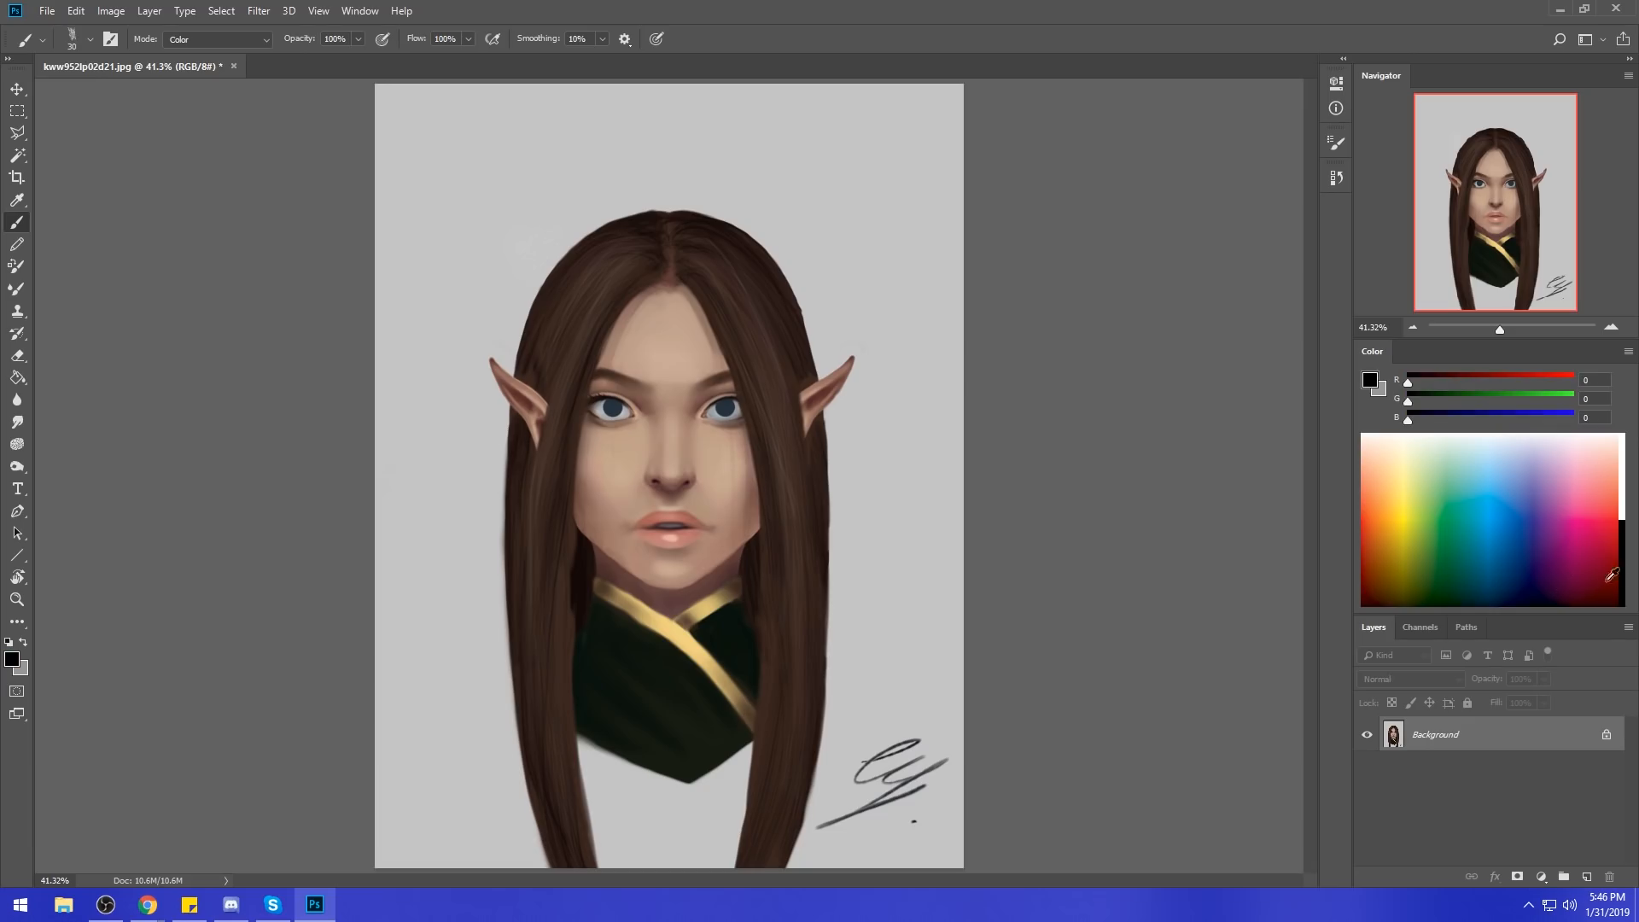
pyautogui.rightClick(785, 426)
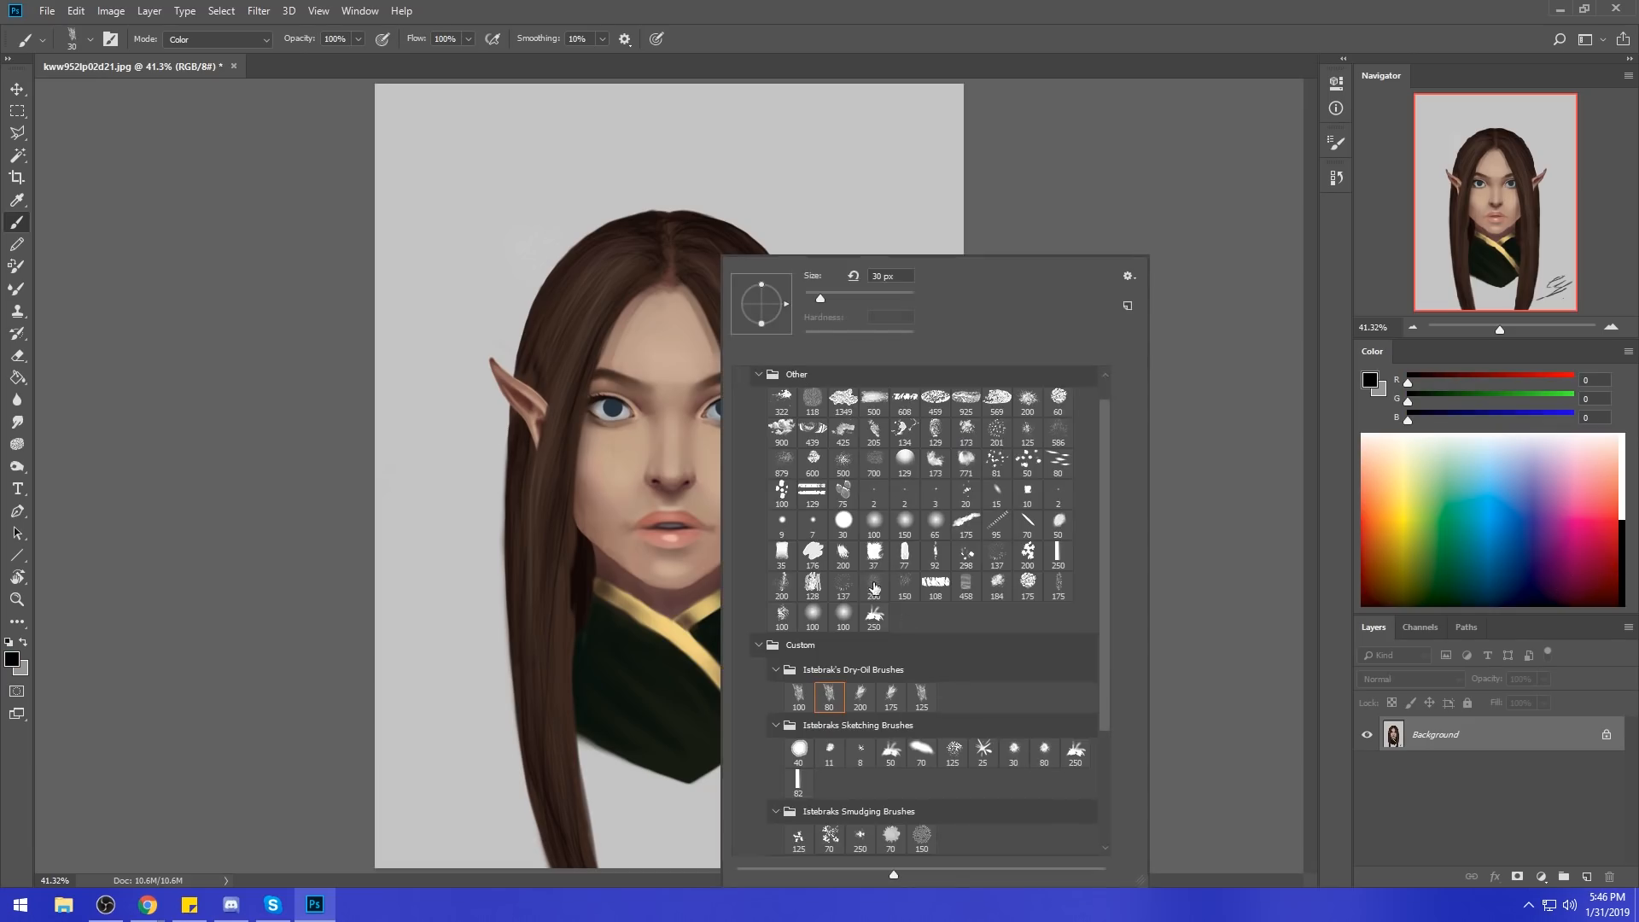
pyautogui.click(788, 525)
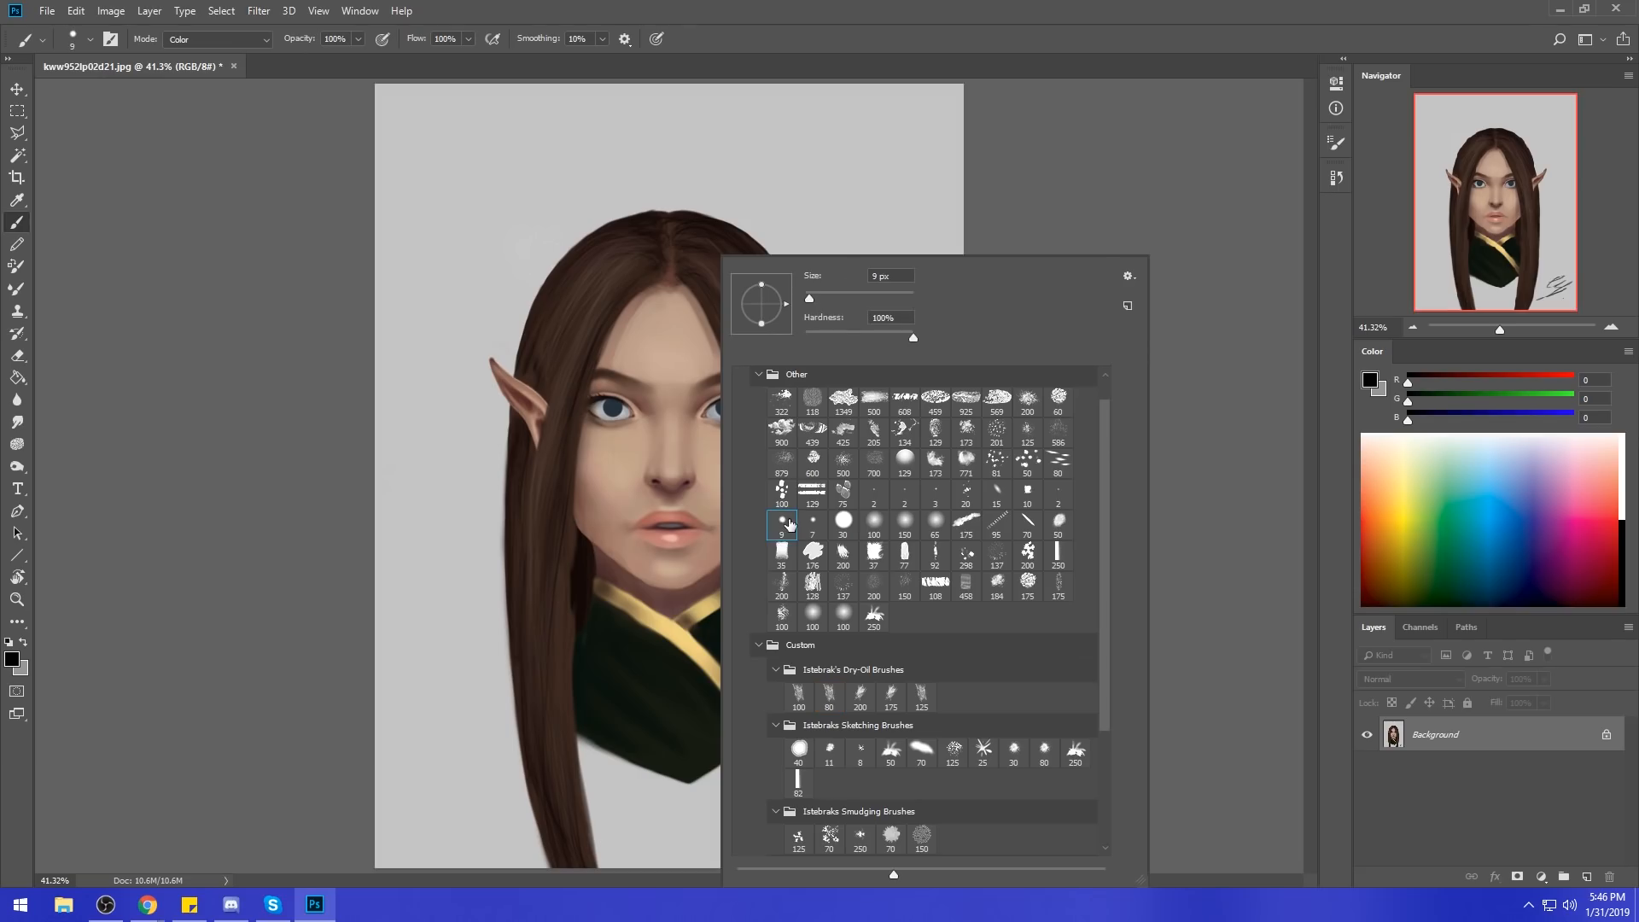
pyautogui.click(1024, 133)
# Set the brush blending mode to Normal and paint black pupils in both irises with the hard round brush at 25 px.
pyautogui.hotkey('ctrl', '+')
pyautogui.hotkey('ctrl', '+')
pyautogui.hotkey('ctrl', '+')
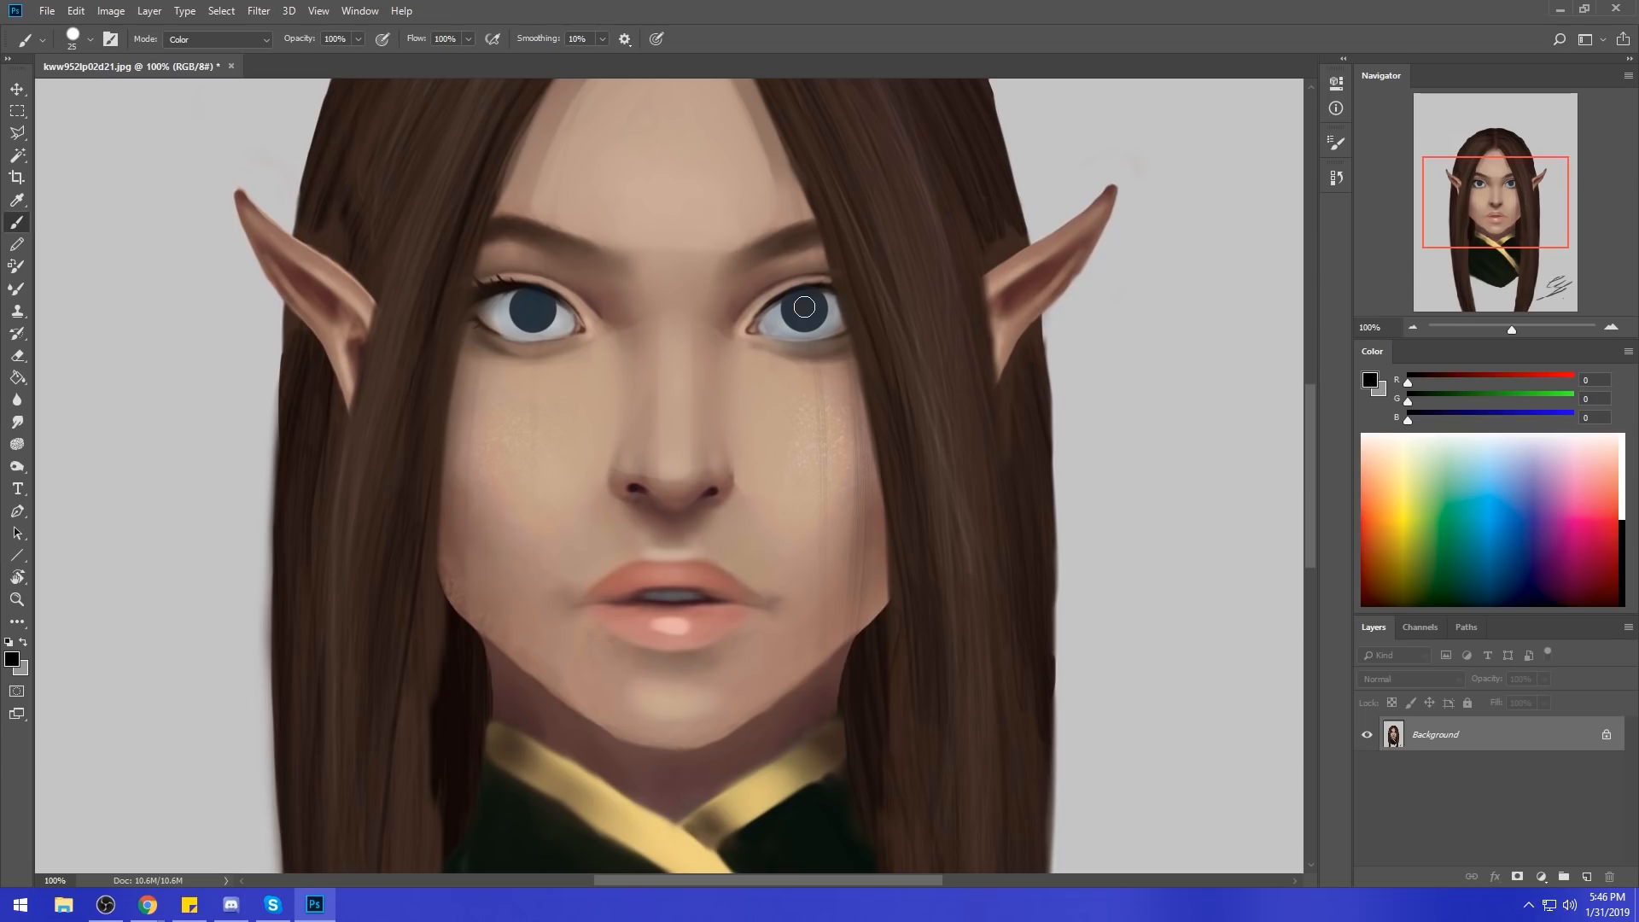
pyautogui.click(1363, 382)
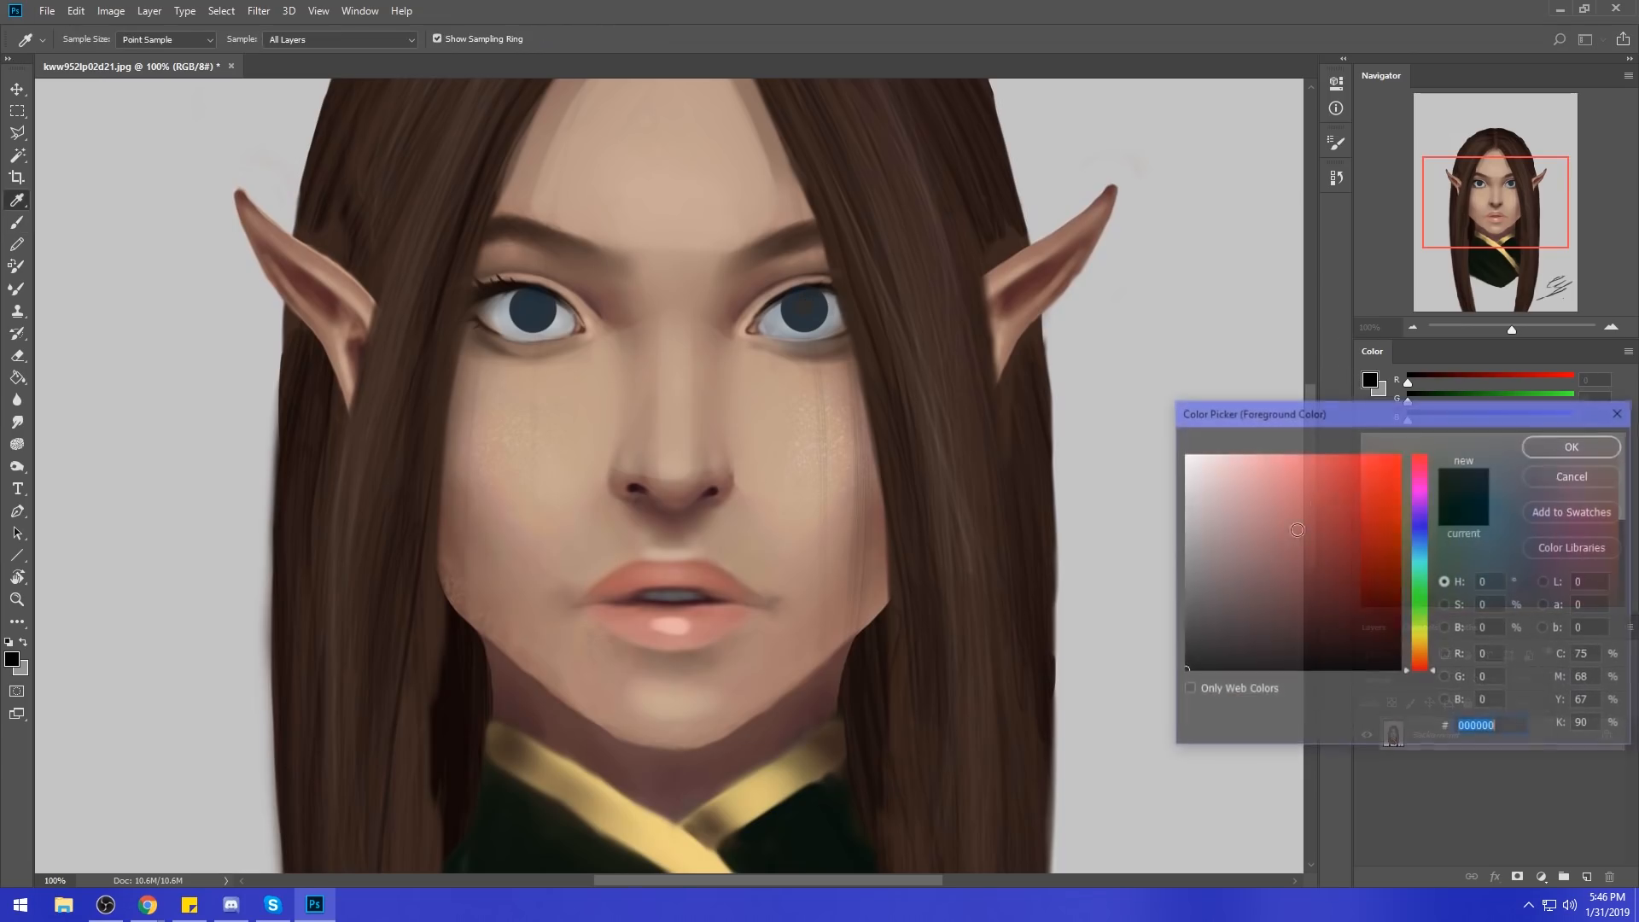
pyautogui.click(1562, 442)
pyautogui.click(217, 39)
pyautogui.click(184, 54)
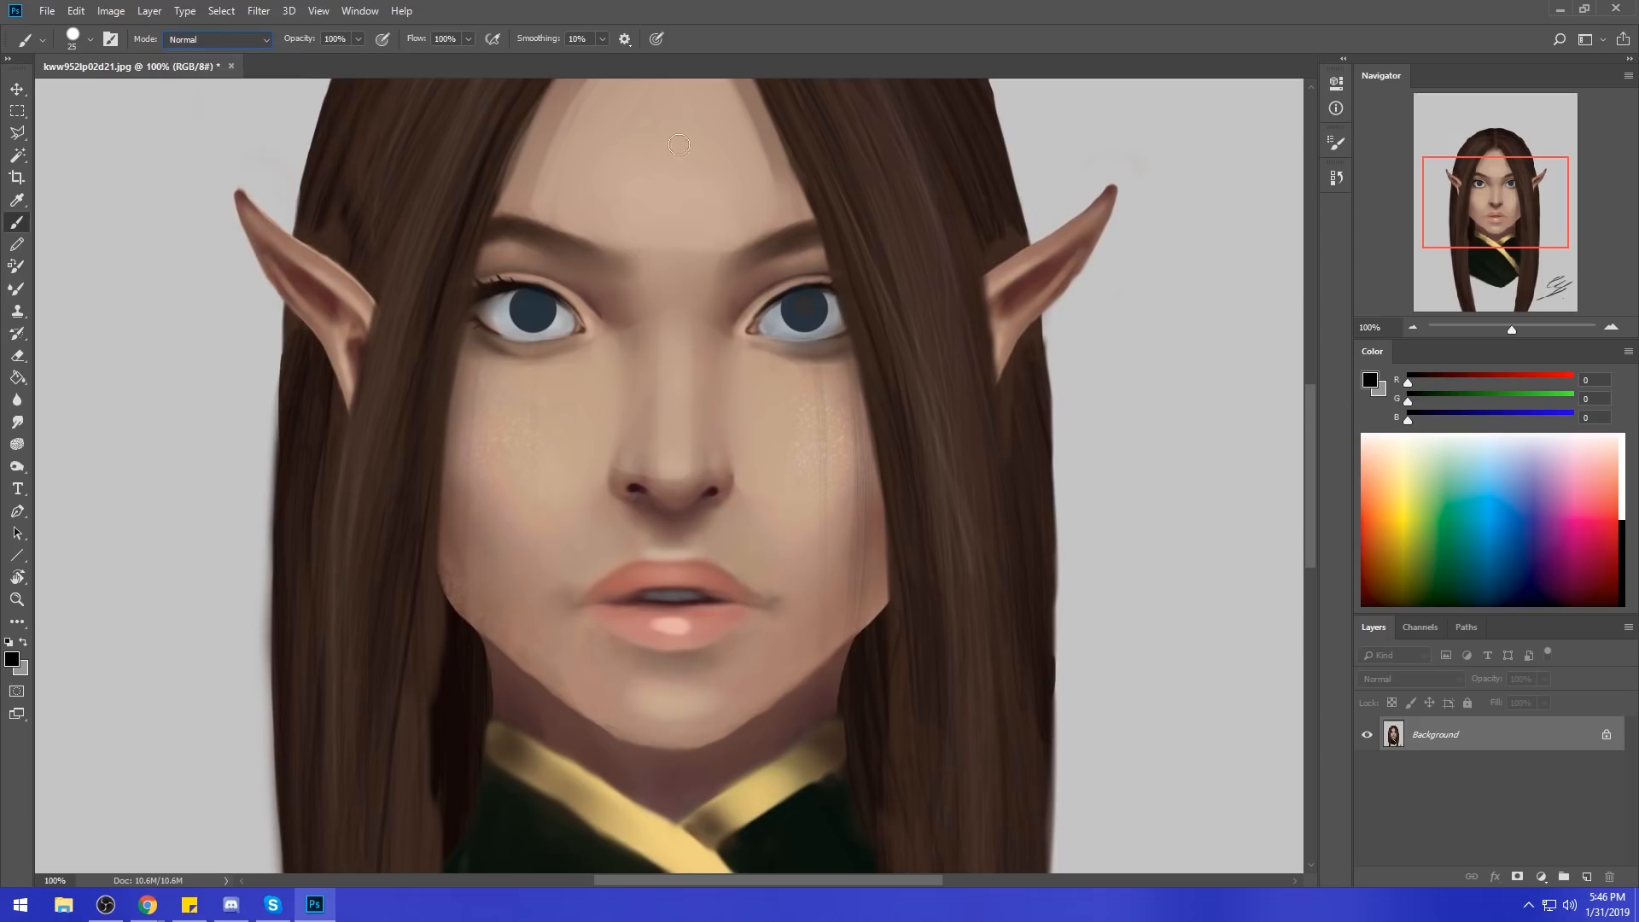
pyautogui.click(805, 308)
pyautogui.hotkey('ctrl', '0')
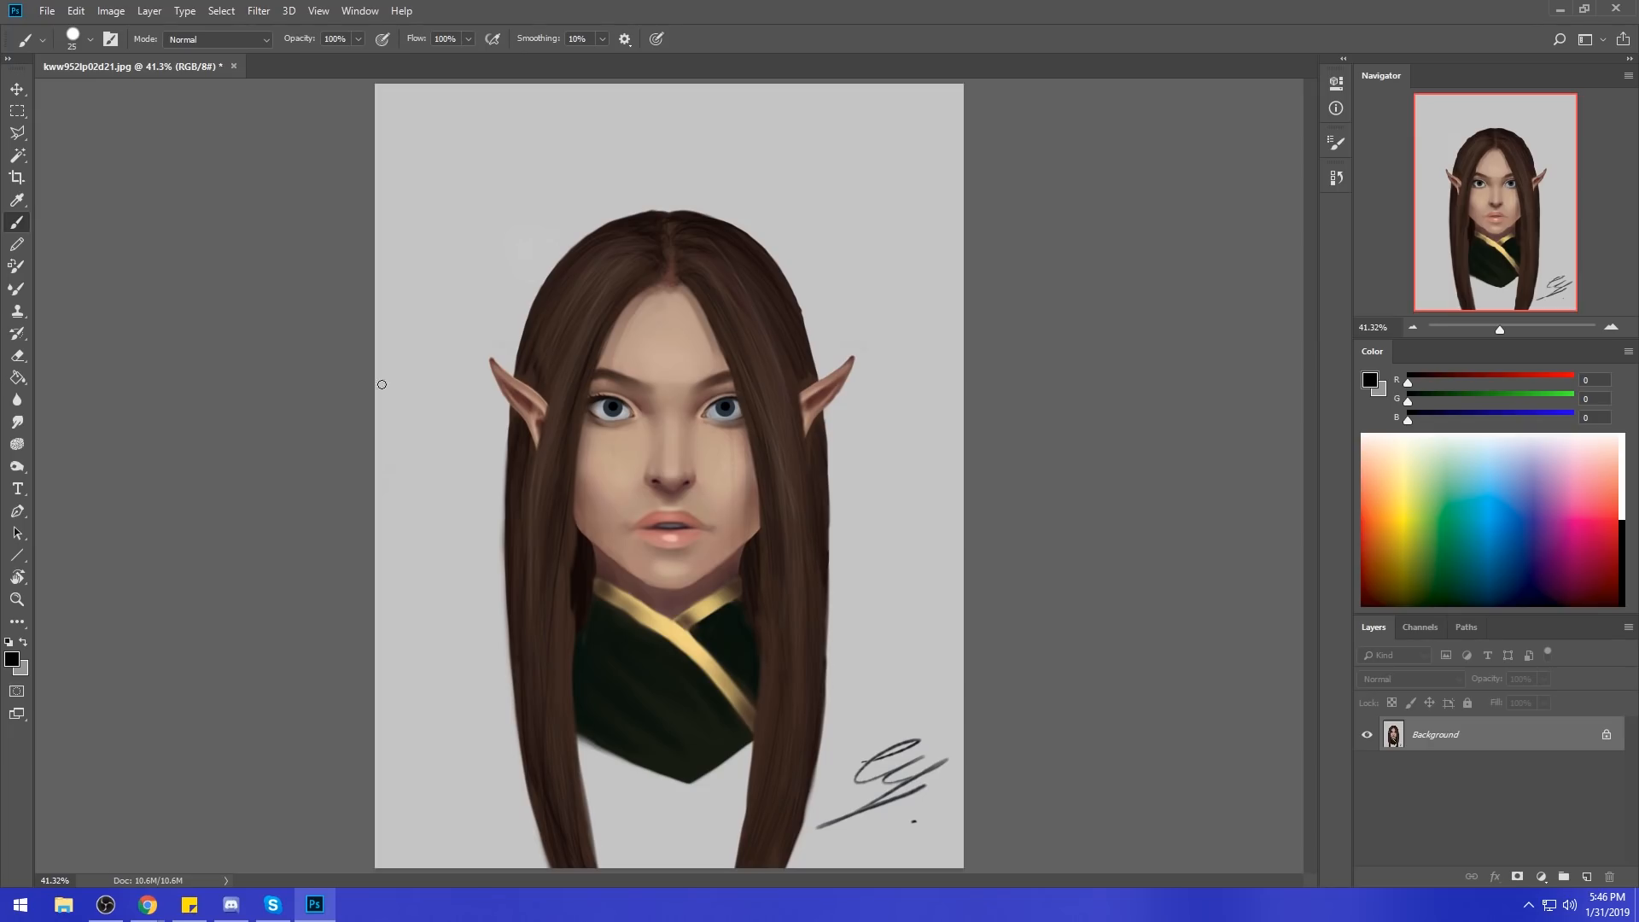
# Select the iris areas of the eyes with the Magic Wand at tolerance 4 and return to the brush.
pyautogui.click(17, 154)
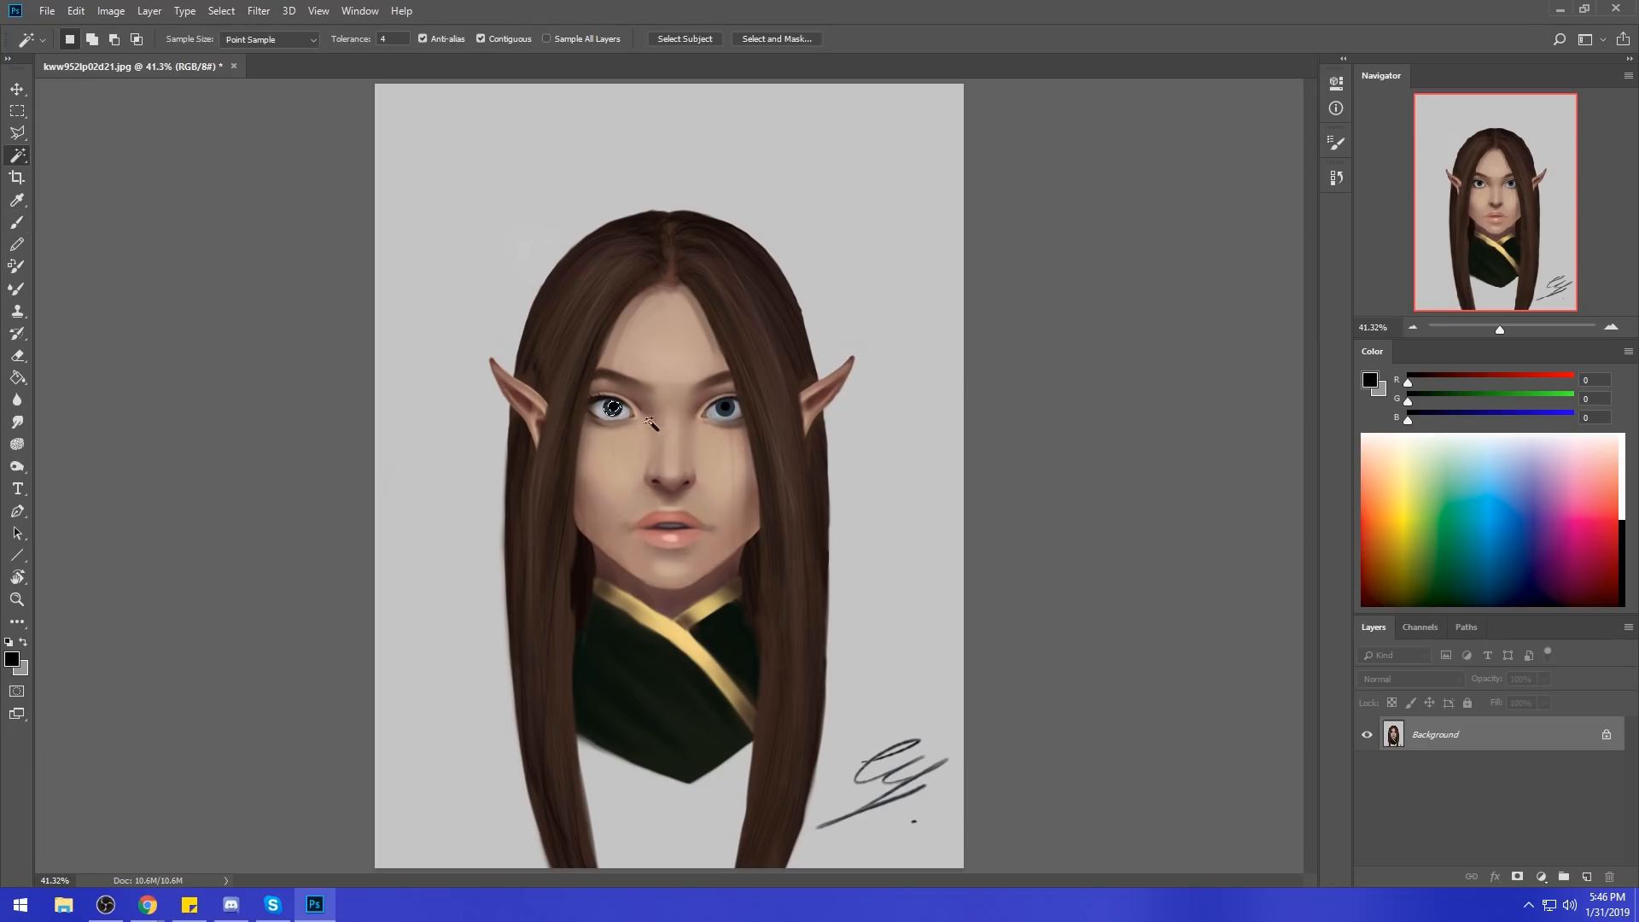
pyautogui.press('shift')
pyautogui.press('b')
# Switch to the soft round 100 px brush and set the paint colour to near-white RGB 245, 245, 245.
pyautogui.rightClick(715, 413)
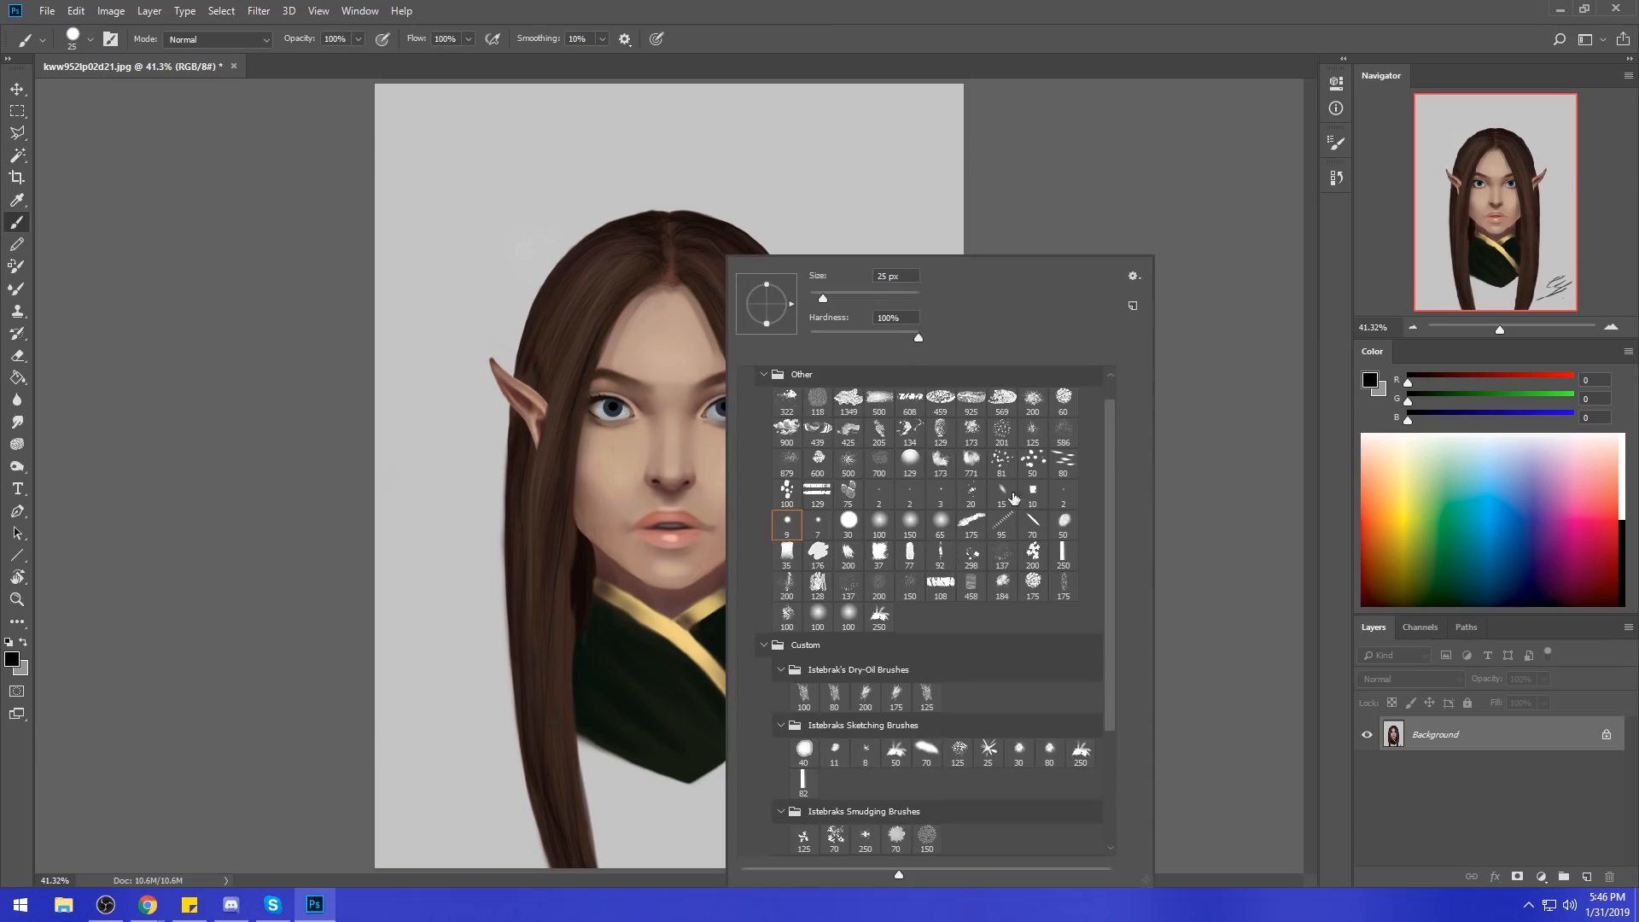
pyautogui.click(878, 521)
pyautogui.press('Return')
pyautogui.keyDown('alt'); pyautogui.click(811, 280); pyautogui.keyUp('alt')
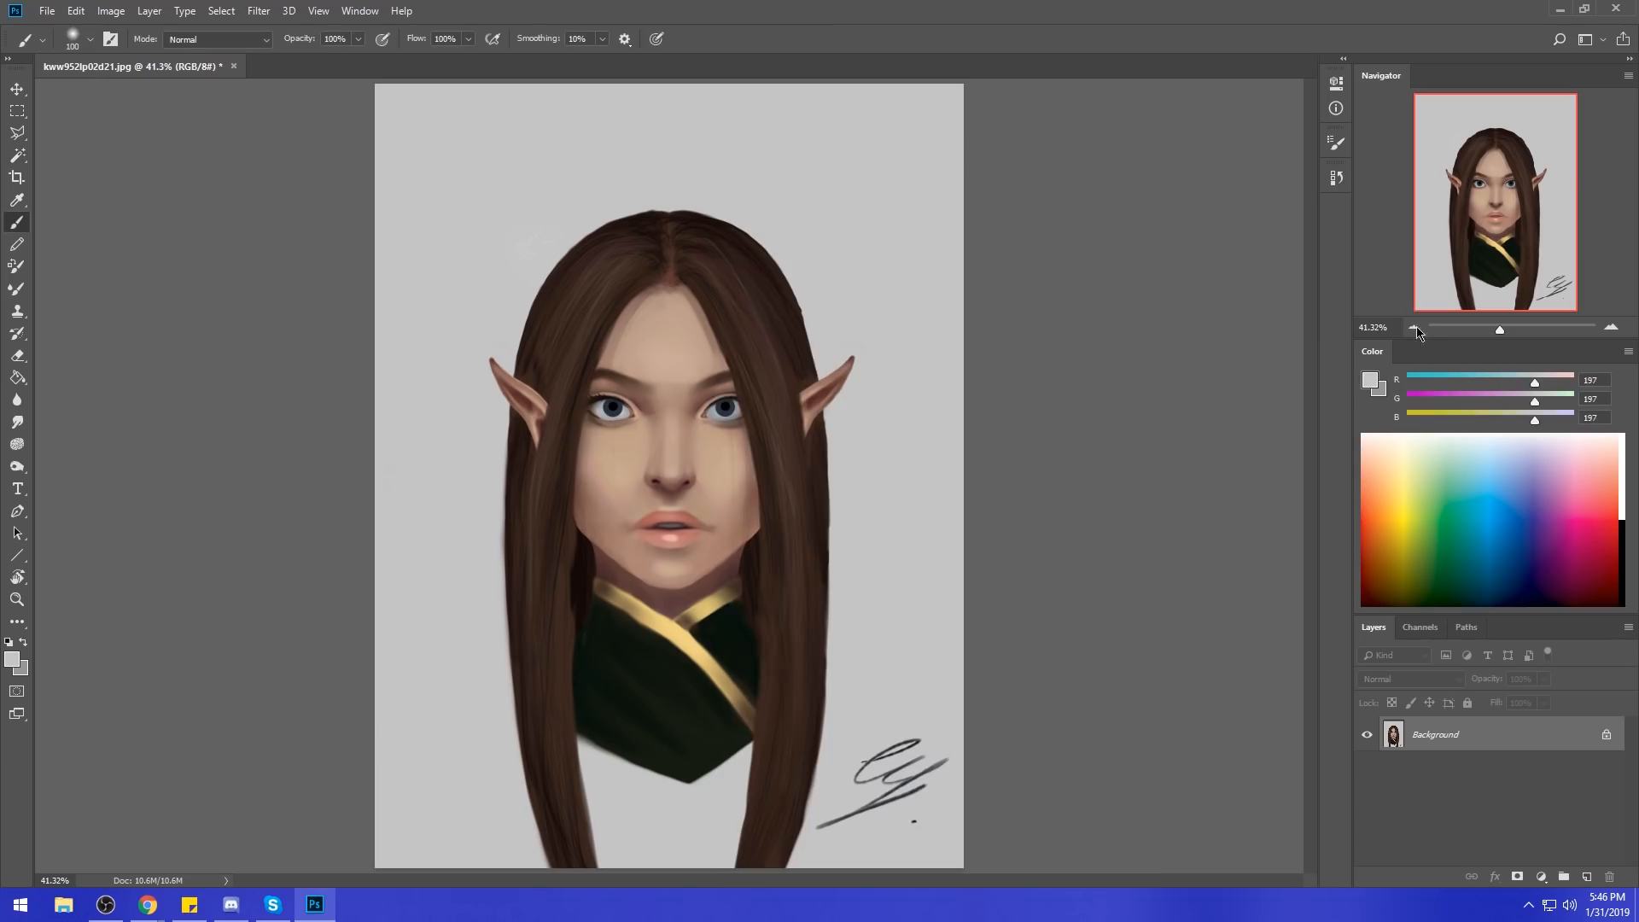
pyautogui.click(1370, 381)
pyautogui.moveTo(1193, 488); pyautogui.dragTo(1191, 458)
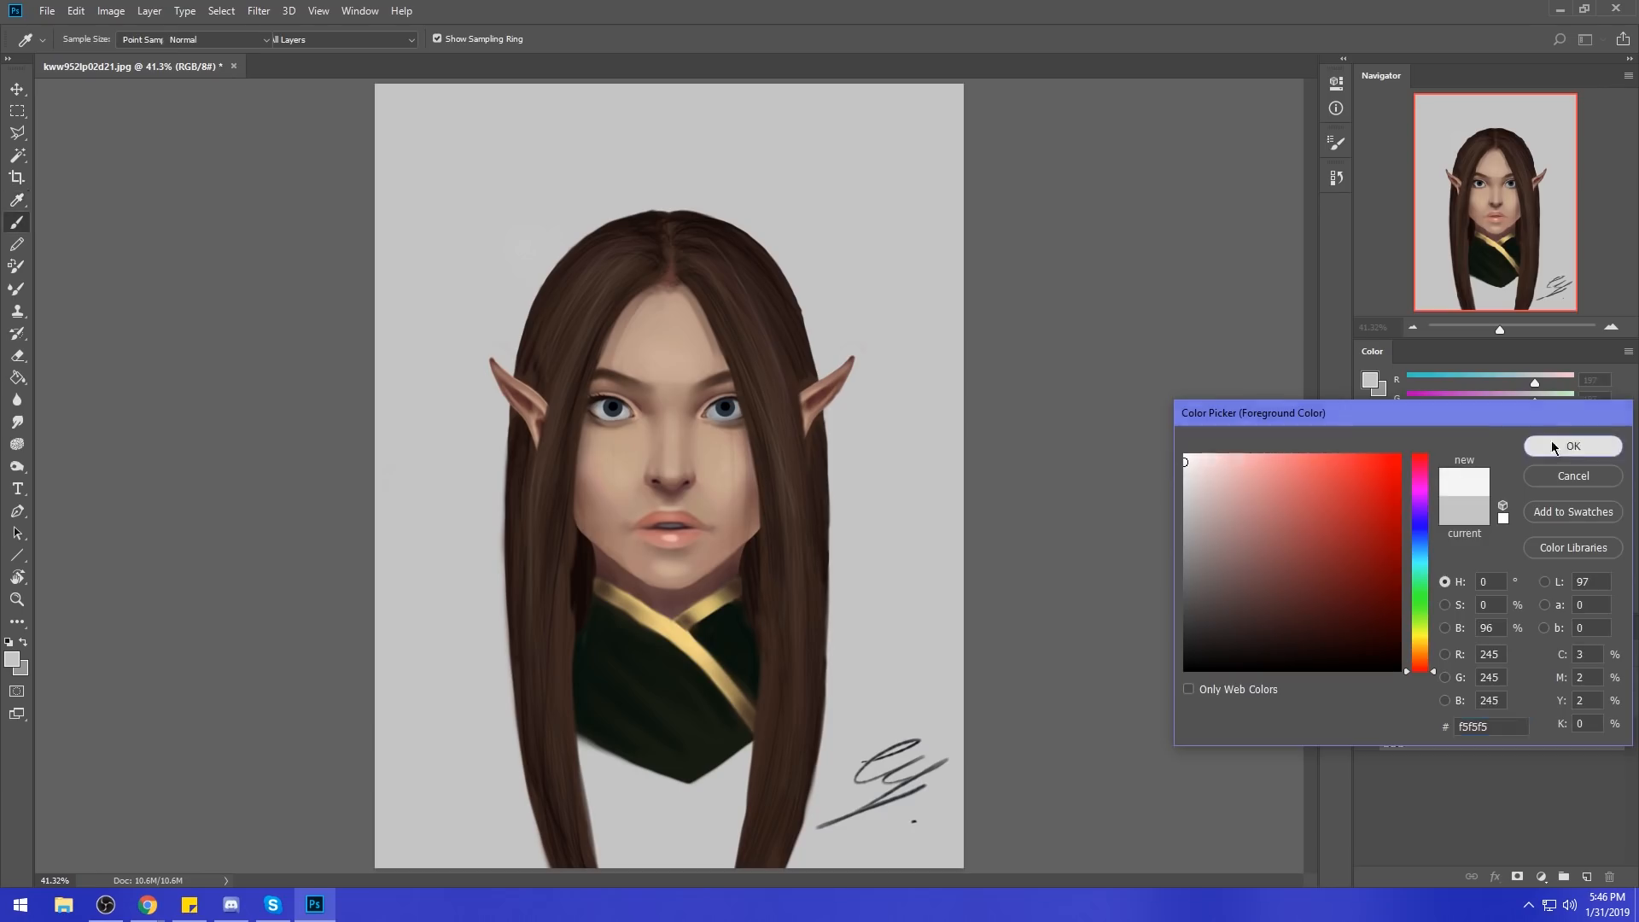
pyautogui.click(1566, 443)
# Lighten the selected irises with the soft near-white brush, adjusting it from 600 px down to 175 px at 46% opacity.
pyautogui.press(']')
pyautogui.press(']')
pyautogui.press(']')
pyautogui.press(']')
pyautogui.press(']')
pyautogui.press(']')
pyautogui.press(']')
pyautogui.press(']')
pyautogui.press(']')
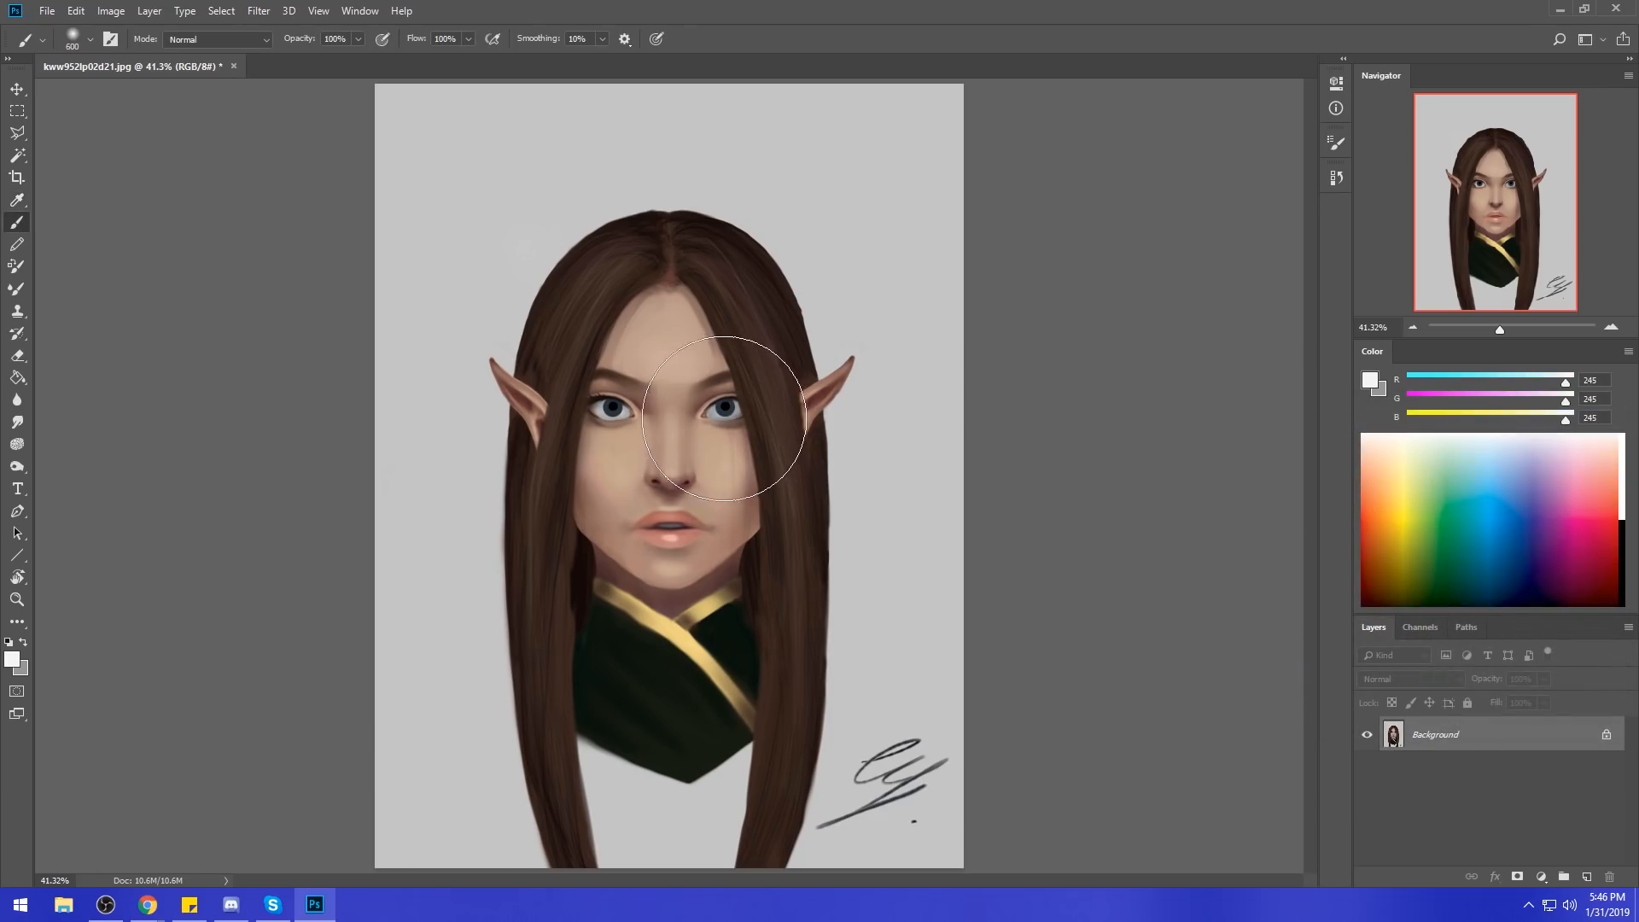
pyautogui.press('[')
pyautogui.press('[')
pyautogui.press('[')
pyautogui.press('[')
pyautogui.press('[')
pyautogui.press('[')
pyautogui.moveTo(316, 60); pyautogui.dragTo(314, 60)
# Reset the foreground colour to black, deselect the irises, and return to the brush.
pyautogui.press('d')
pyautogui.press('m')
pyautogui.rightClick(726, 365)
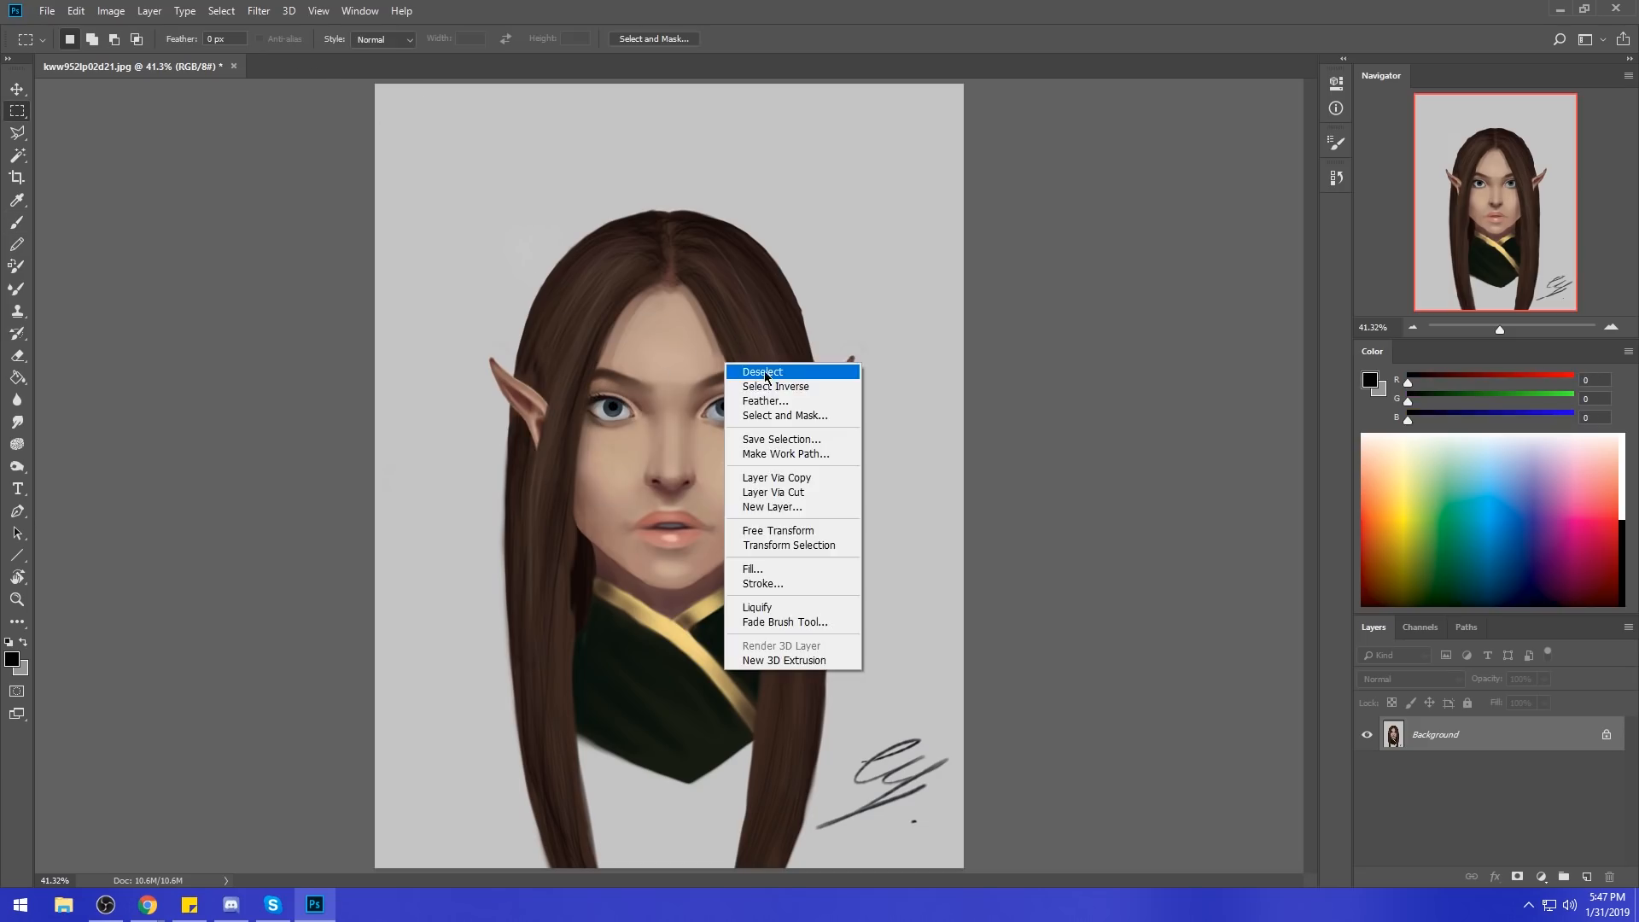
pyautogui.click(765, 373)
pyautogui.press('b')
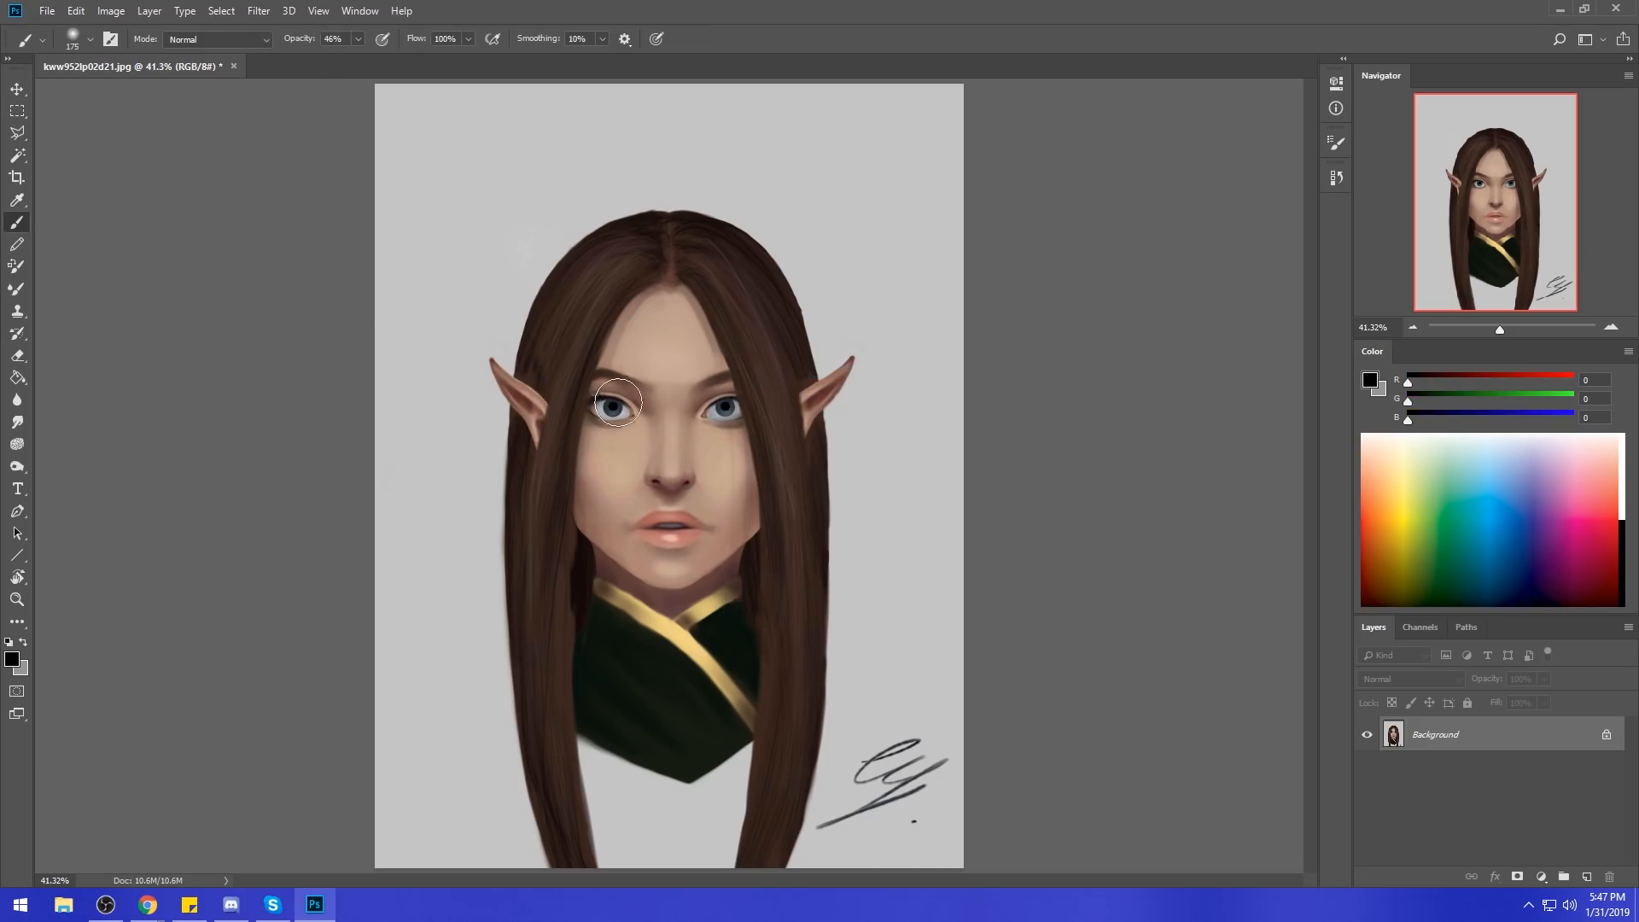
# Sample the dark upper lid of the viewer's-left eye, change the paint colour to pure black, and enlarge the brush to 400 px.
pyautogui.keyDown('alt'); pyautogui.click(602, 397); pyautogui.keyUp('alt')
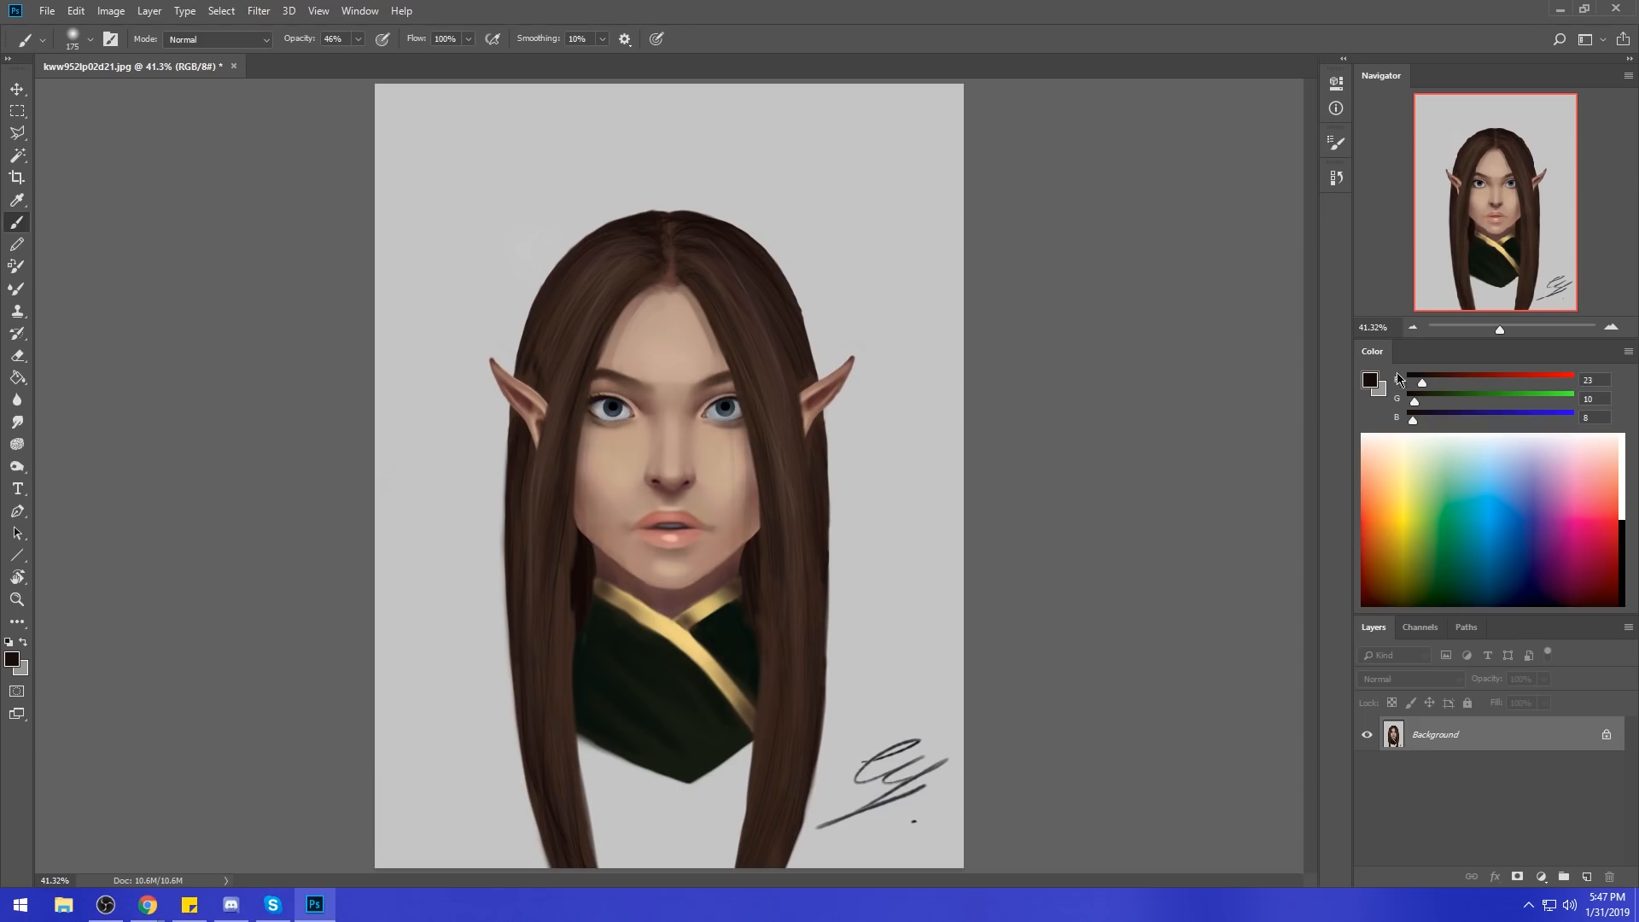
pyautogui.press('i')
pyautogui.click(1370, 381)
pyautogui.click(1573, 446)
pyautogui.press('b')
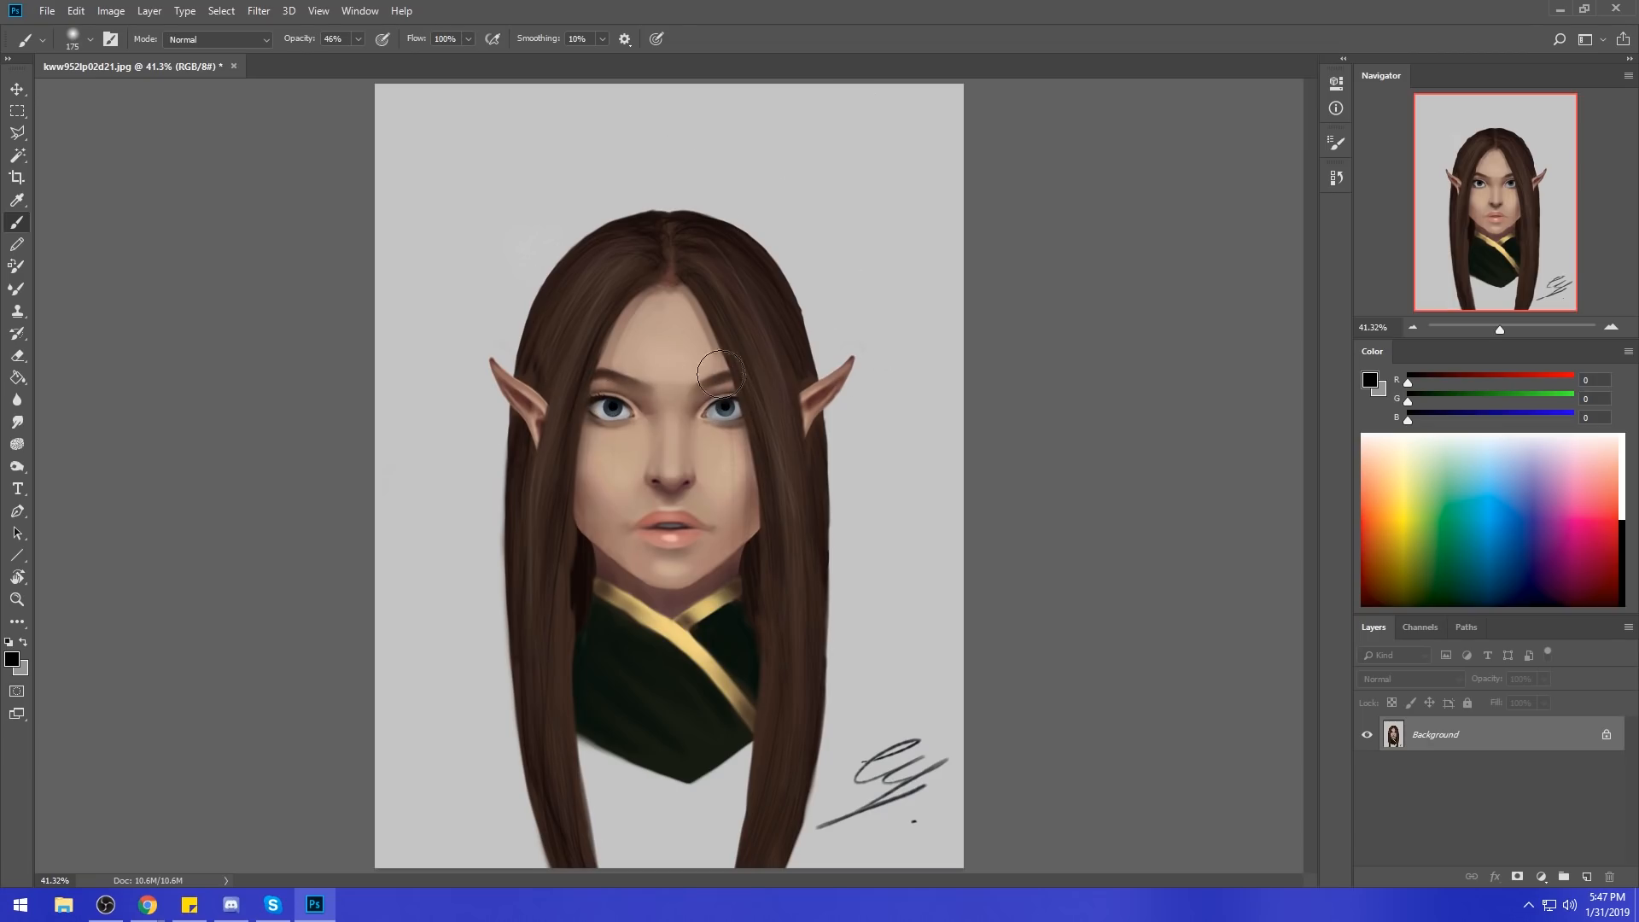
pyautogui.press(']')
pyautogui.press(']')
pyautogui.press(']')
pyautogui.press(']')
# Set the foreground colour to light cream RGB 238, 223, 196 for brushing highlights on the skin.
pyautogui.click(18, 422)
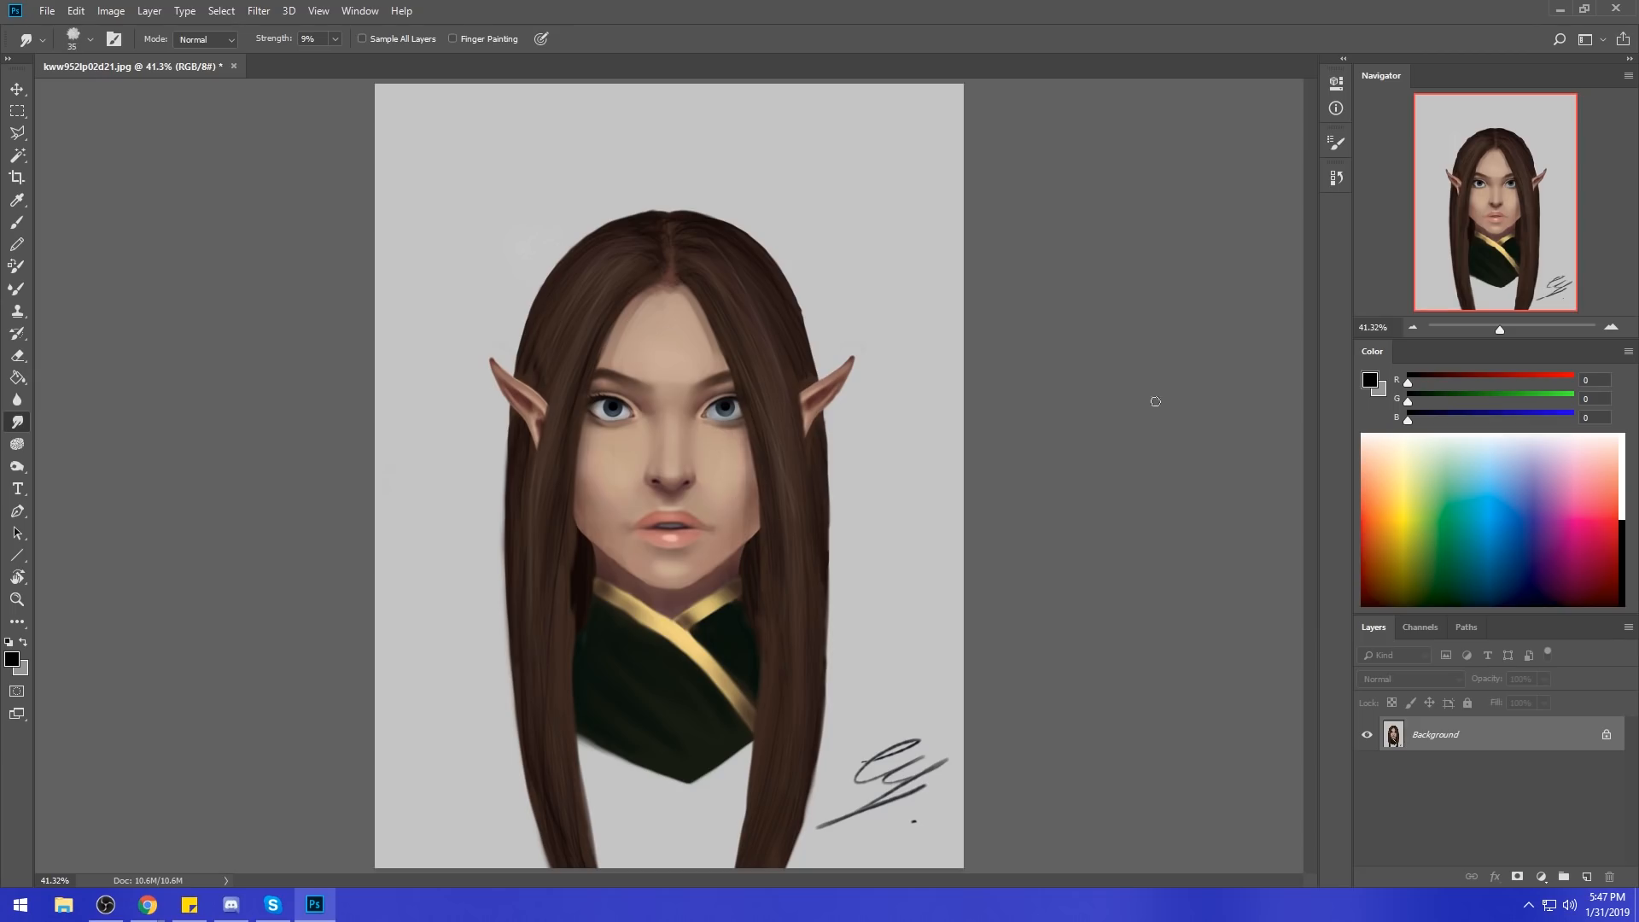
pyautogui.click(1369, 383)
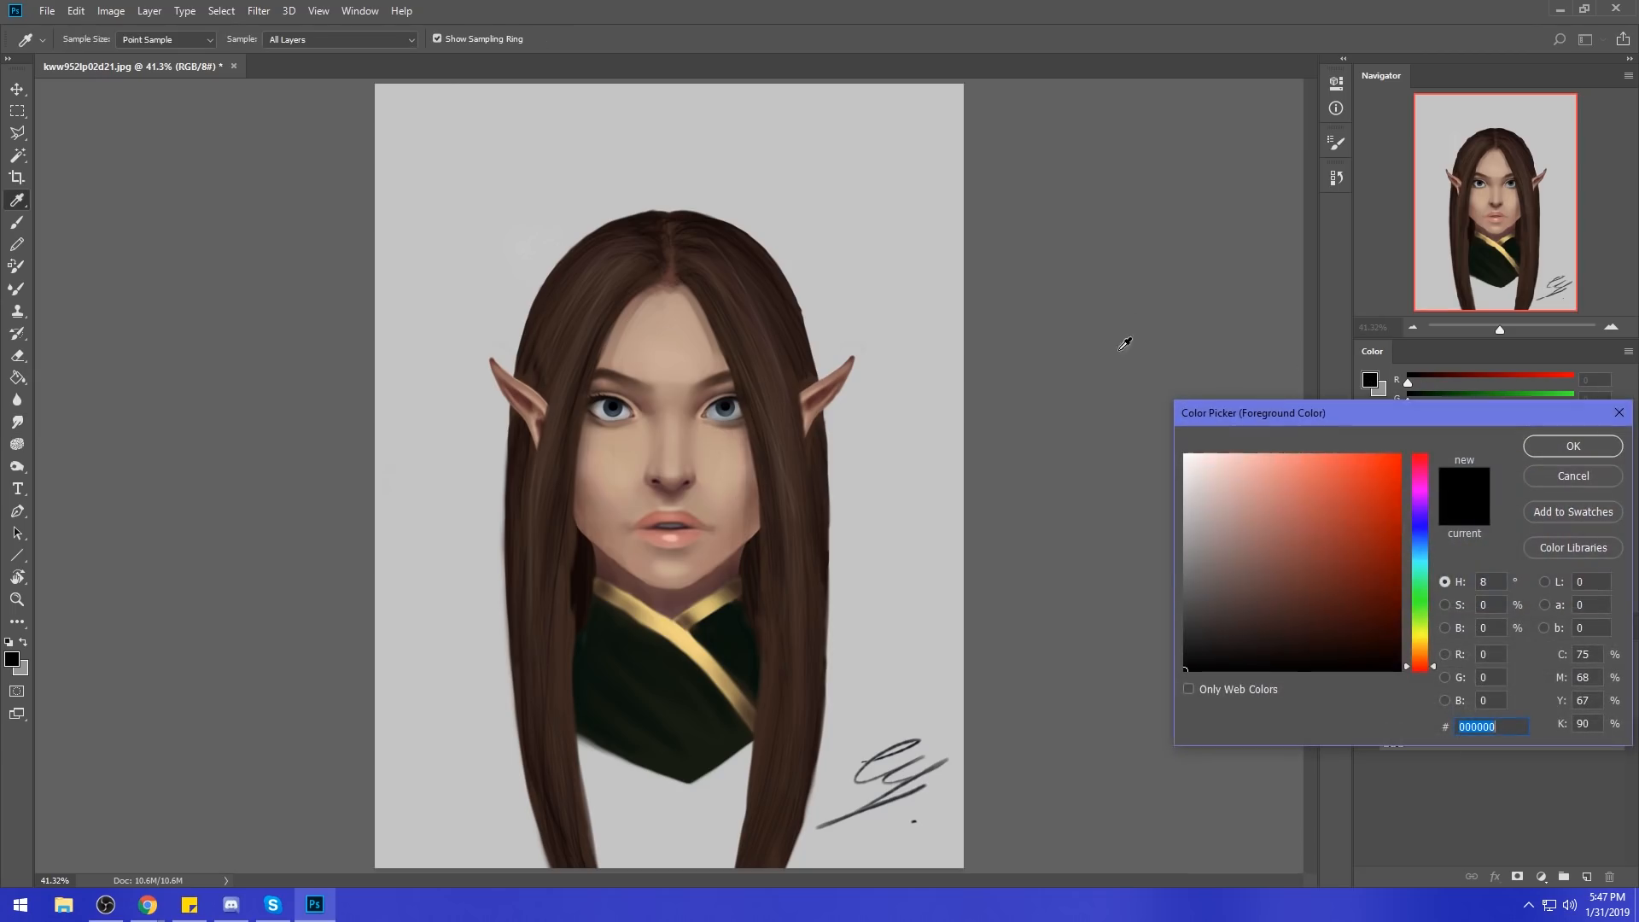
pyautogui.click(1419, 646)
pyautogui.click(1206, 470)
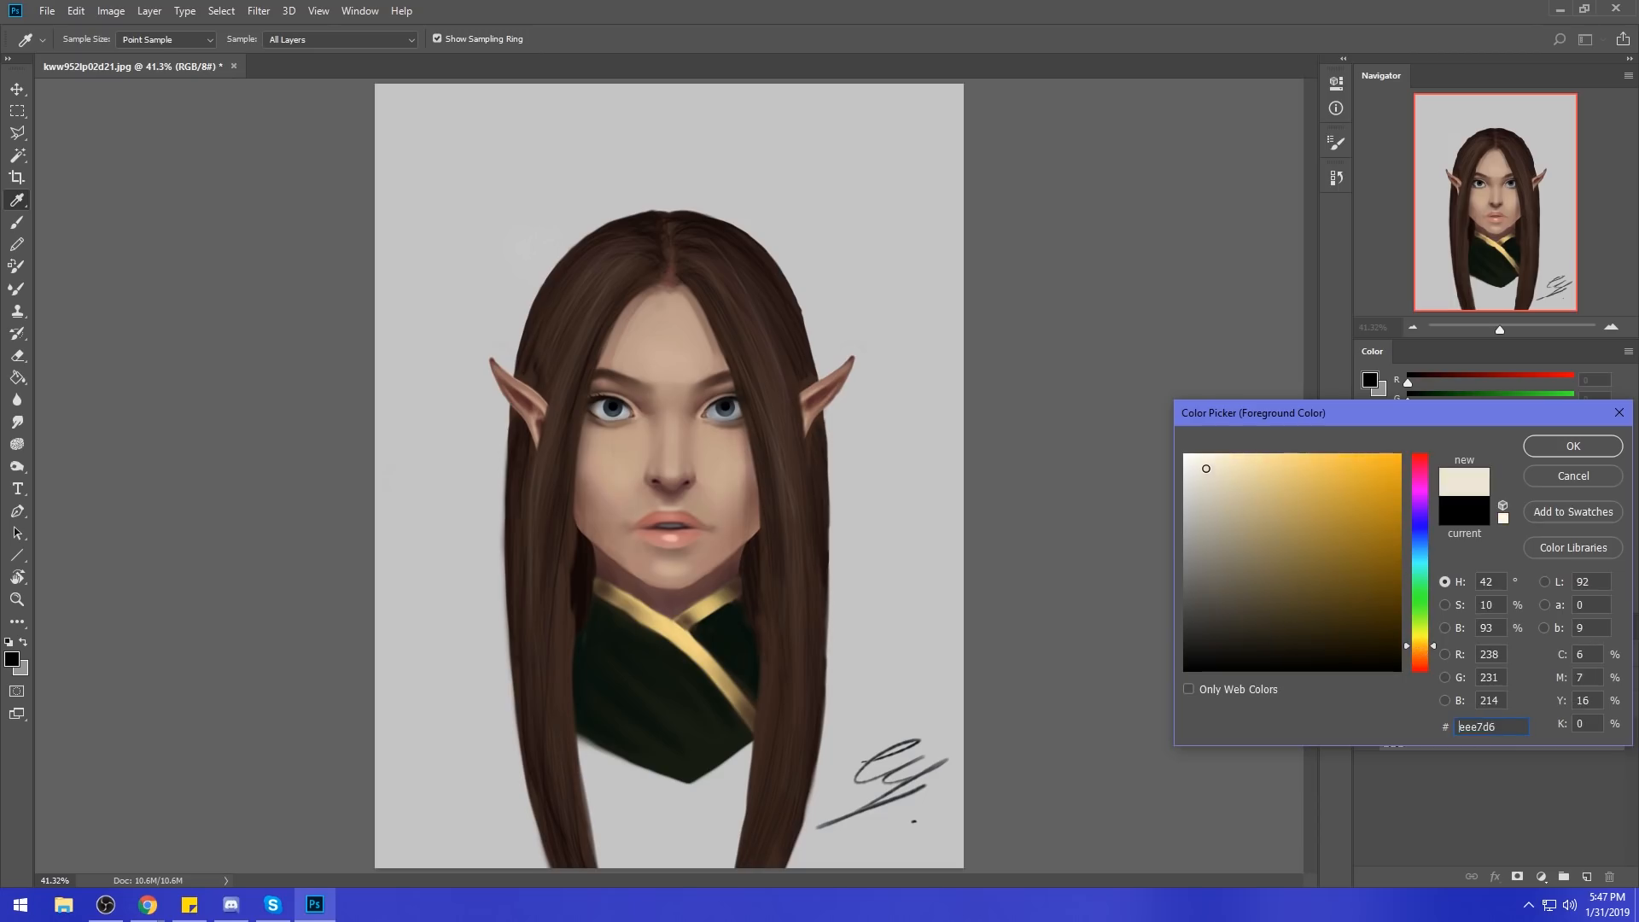
pyautogui.moveTo(1209, 469); pyautogui.dragTo(1211, 467)
pyautogui.click(1221, 468)
pyautogui.click(1576, 443)
pyautogui.press('b')
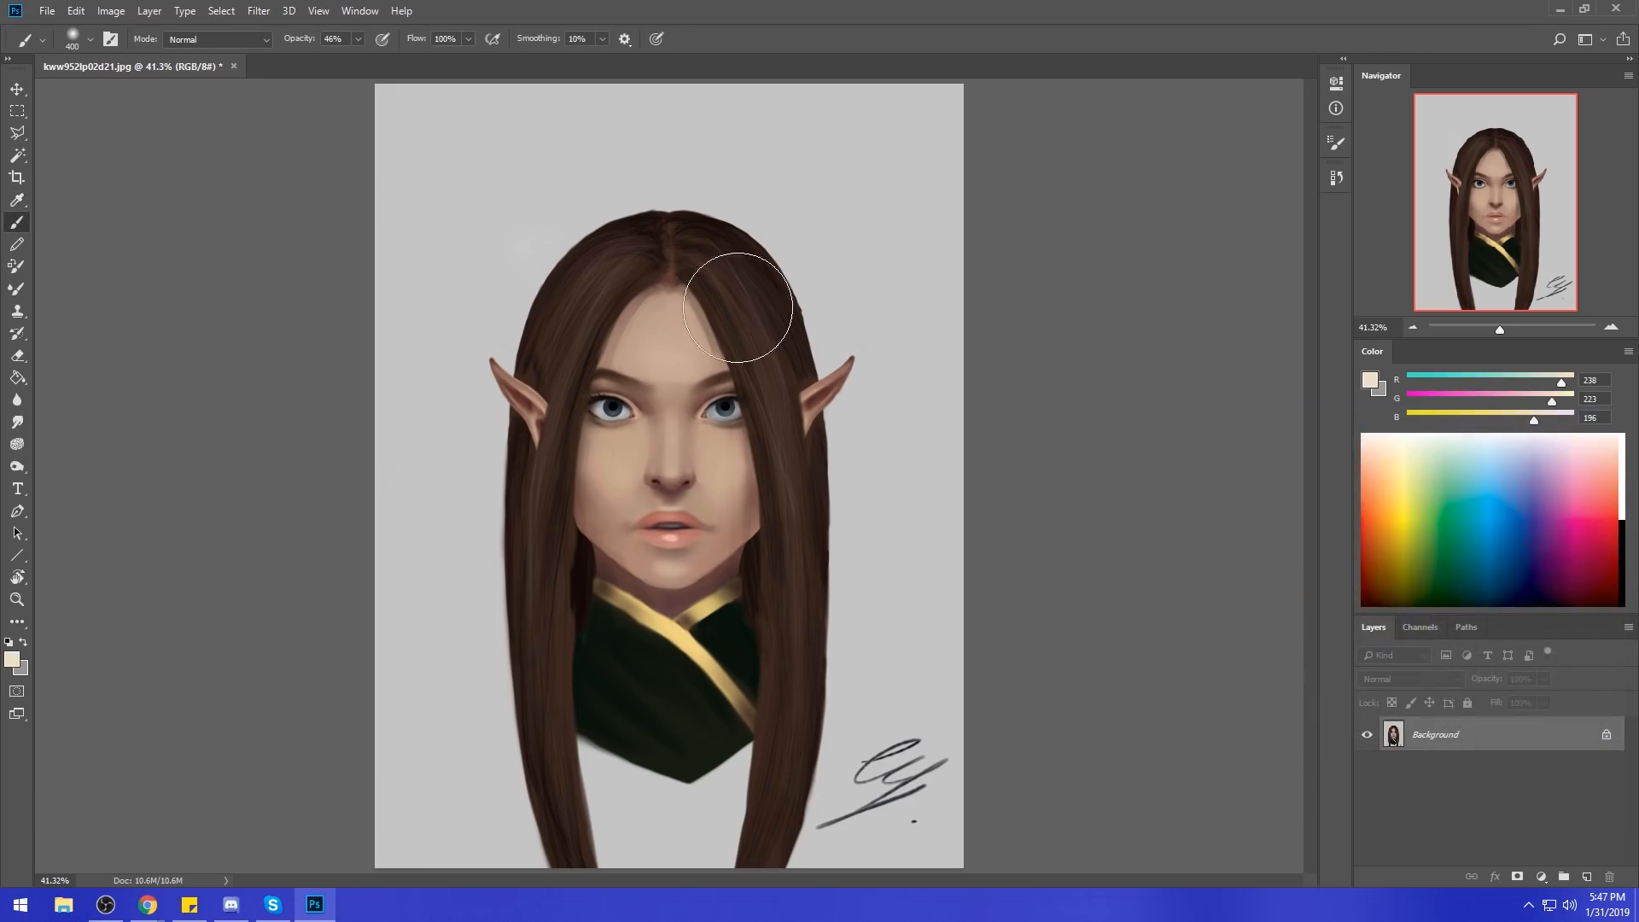
# Make the cream slightly yellower at RGB 238, 229, 196 and lower the brush to 12% opacity at 700 px.
pyautogui.press(']')
pyautogui.press('alt')
pyautogui.click(1370, 381)
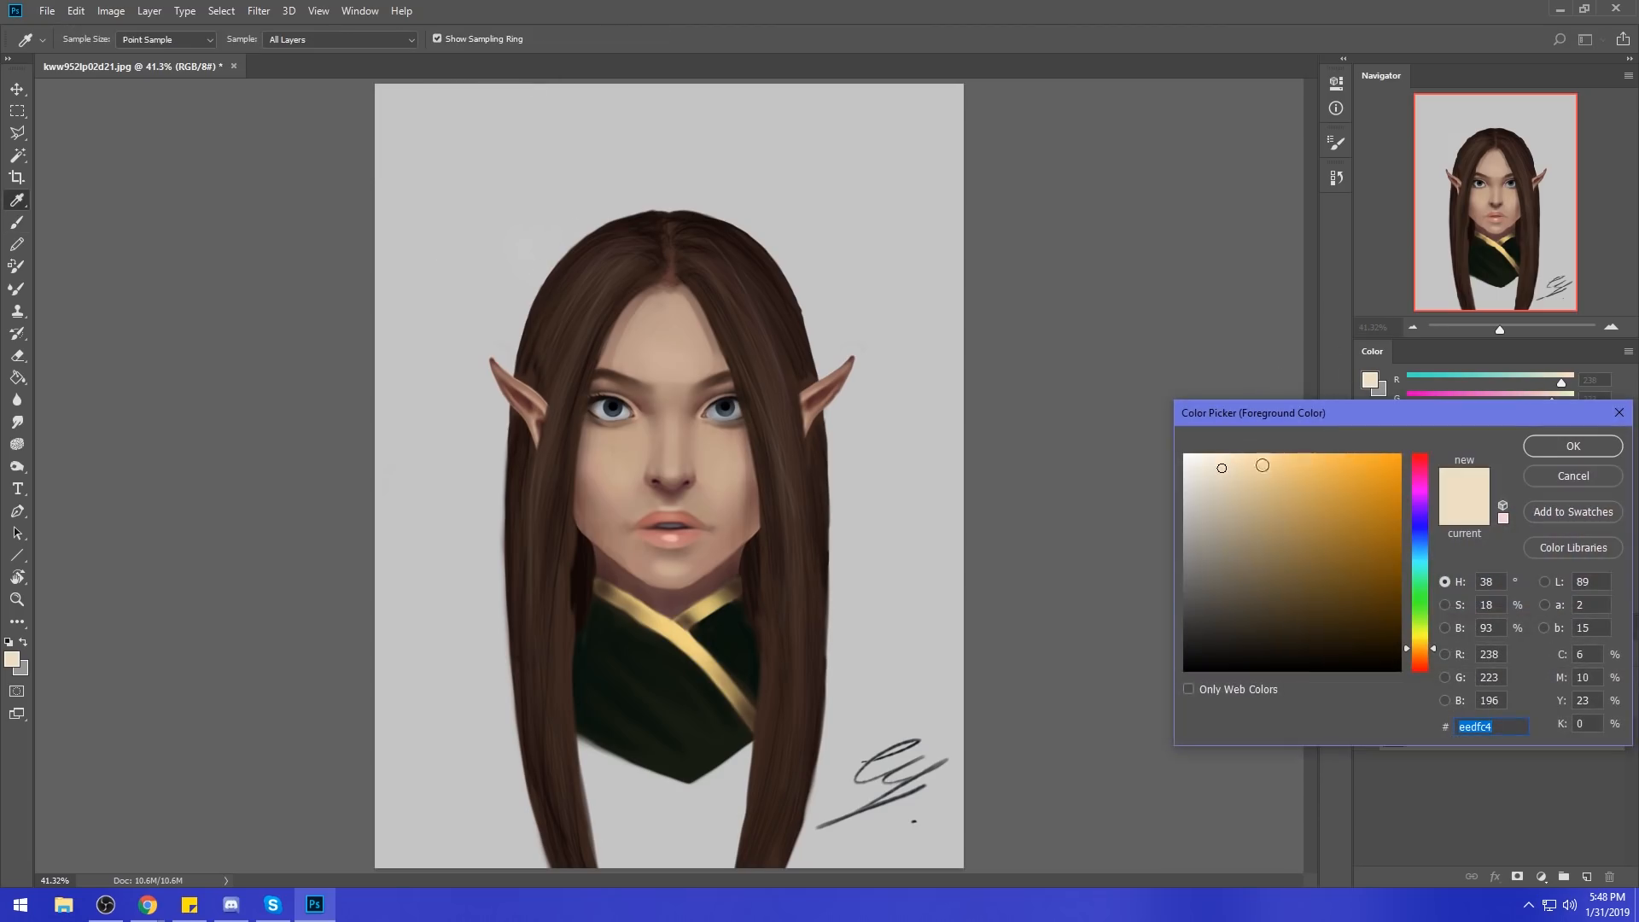
pyautogui.click(1420, 643)
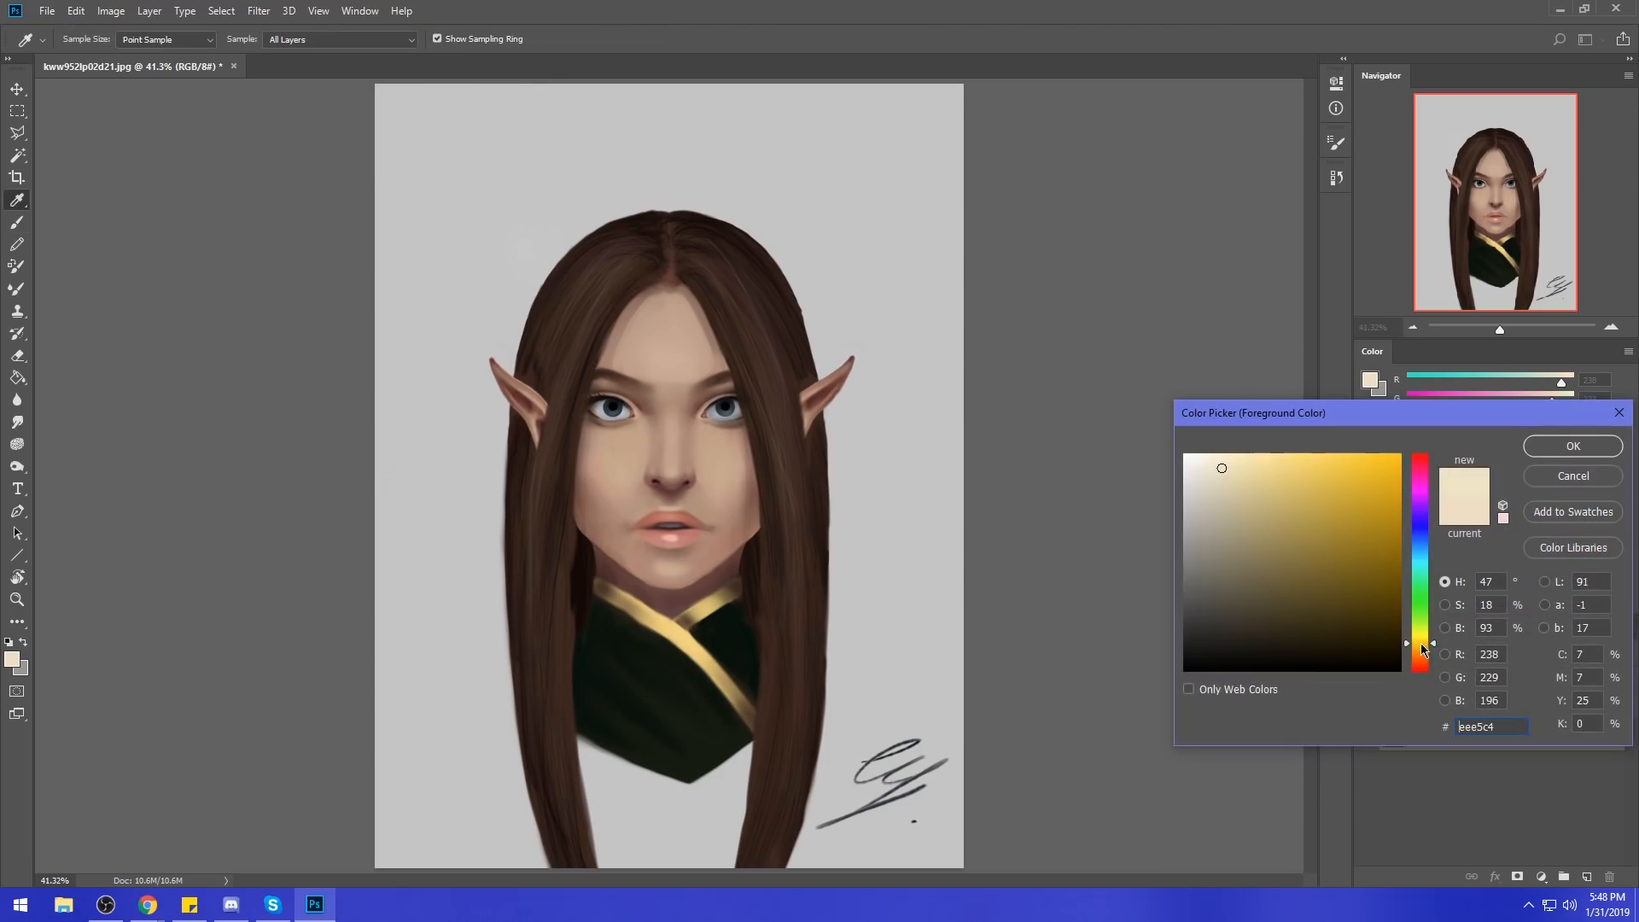
pyautogui.click(1587, 447)
pyautogui.click(360, 40)
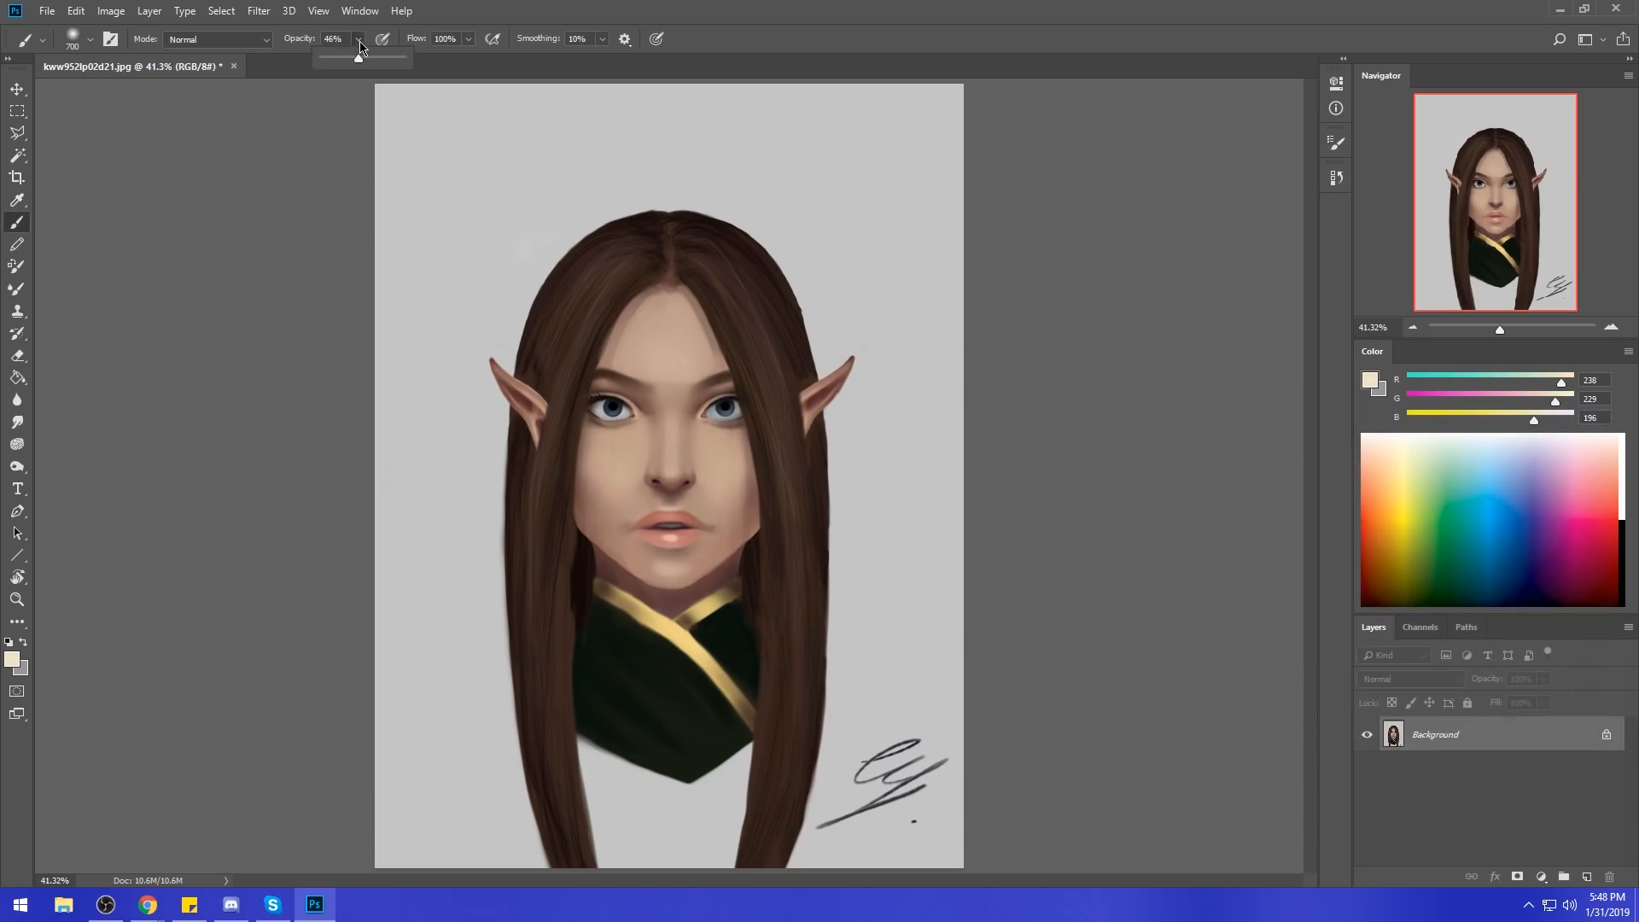
pyautogui.moveTo(338, 59); pyautogui.dragTo(330, 59)
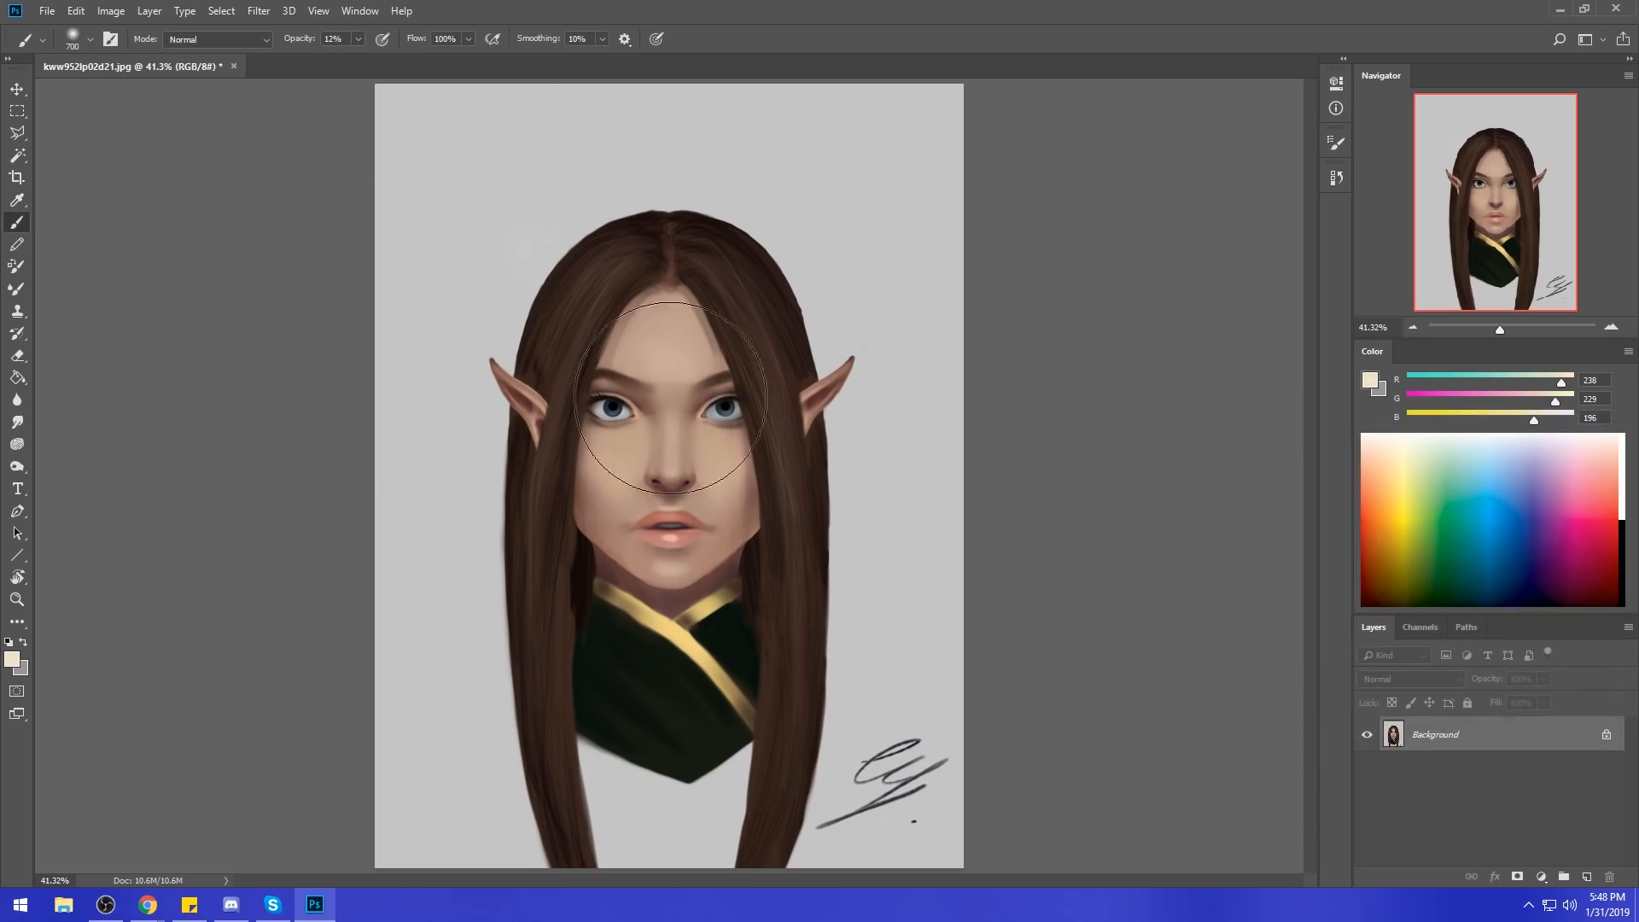
# Glaze soft cream light over the forehead, nose and cheeks at 12% opacity, varying the brush size and ending at 500 px.
pyautogui.press('[')
pyautogui.press('[')
pyautogui.press('[')
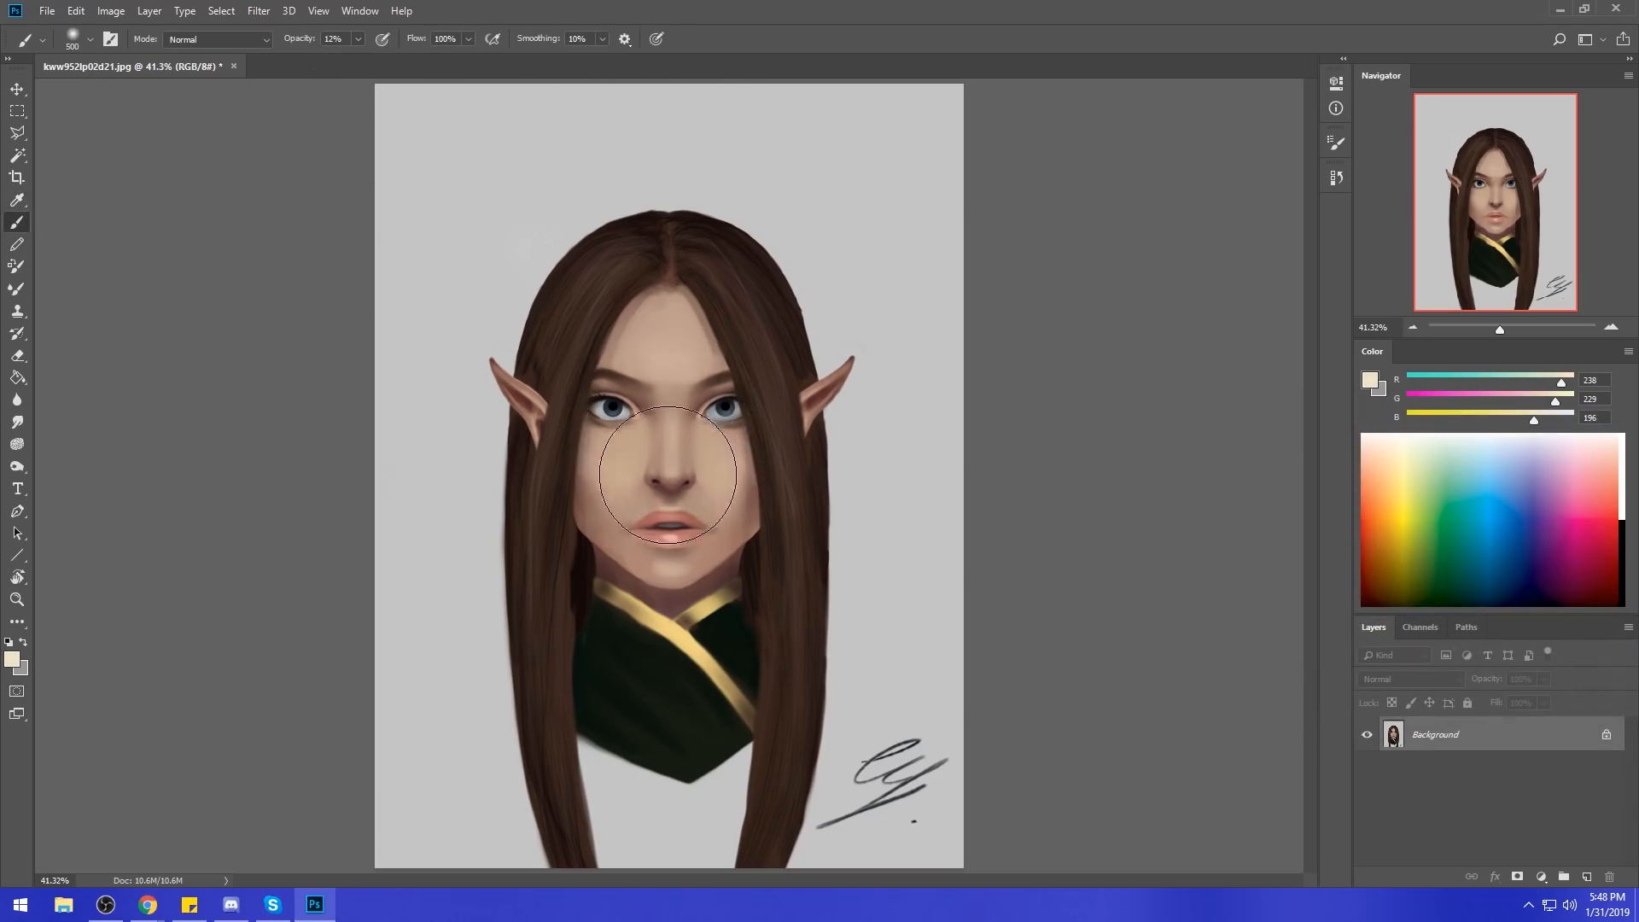
pyautogui.press('[')
pyautogui.press('[')
pyautogui.press('[')
pyautogui.press('[')
pyautogui.press('[')
pyautogui.press('[')
pyautogui.press(']')
pyautogui.press(']')
pyautogui.press(']')
pyautogui.press(']')
pyautogui.press(']')
pyautogui.press(']')
pyautogui.press(']')
pyautogui.press(']')
pyautogui.press('[')
pyautogui.press('[')
pyautogui.press('[')
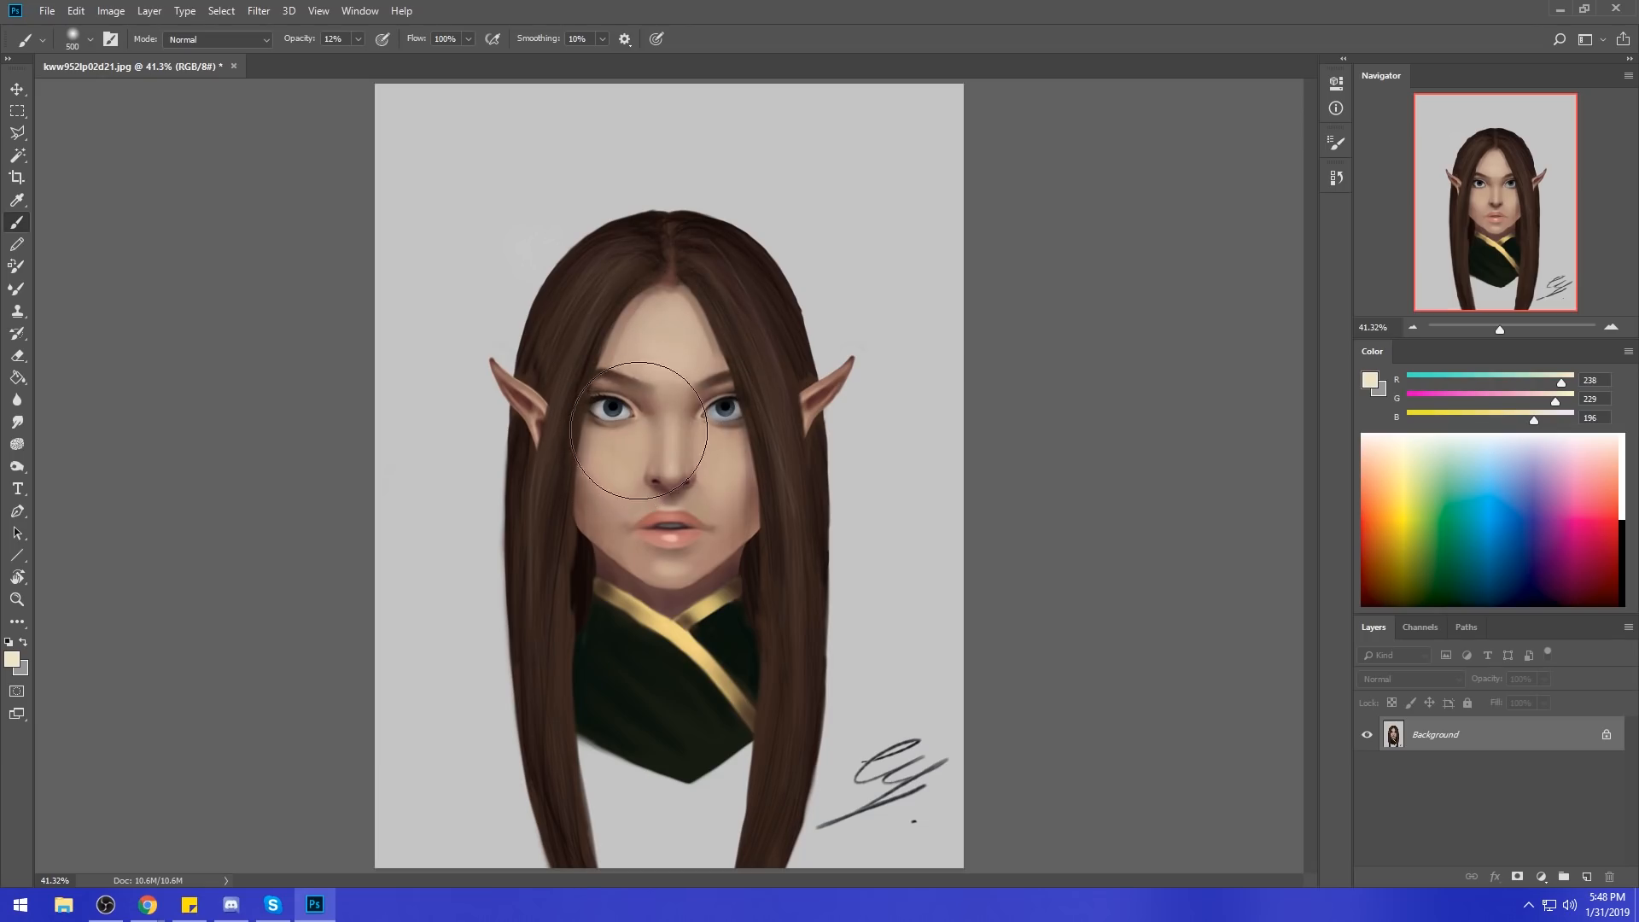
# Glaze more cream light over the face at 43% opacity, varying the brush size and ending at 400 px.
pyautogui.press('[')
pyautogui.press('[')
pyautogui.press('[')
pyautogui.press('[')
pyautogui.press('[')
pyautogui.press('[')
pyautogui.press(']')
pyautogui.press(']')
pyautogui.press(']')
pyautogui.press(']')
pyautogui.press(']')
pyautogui.press(']')
pyautogui.press(']')
pyautogui.press(']')
pyautogui.press(']')
pyautogui.press(']')
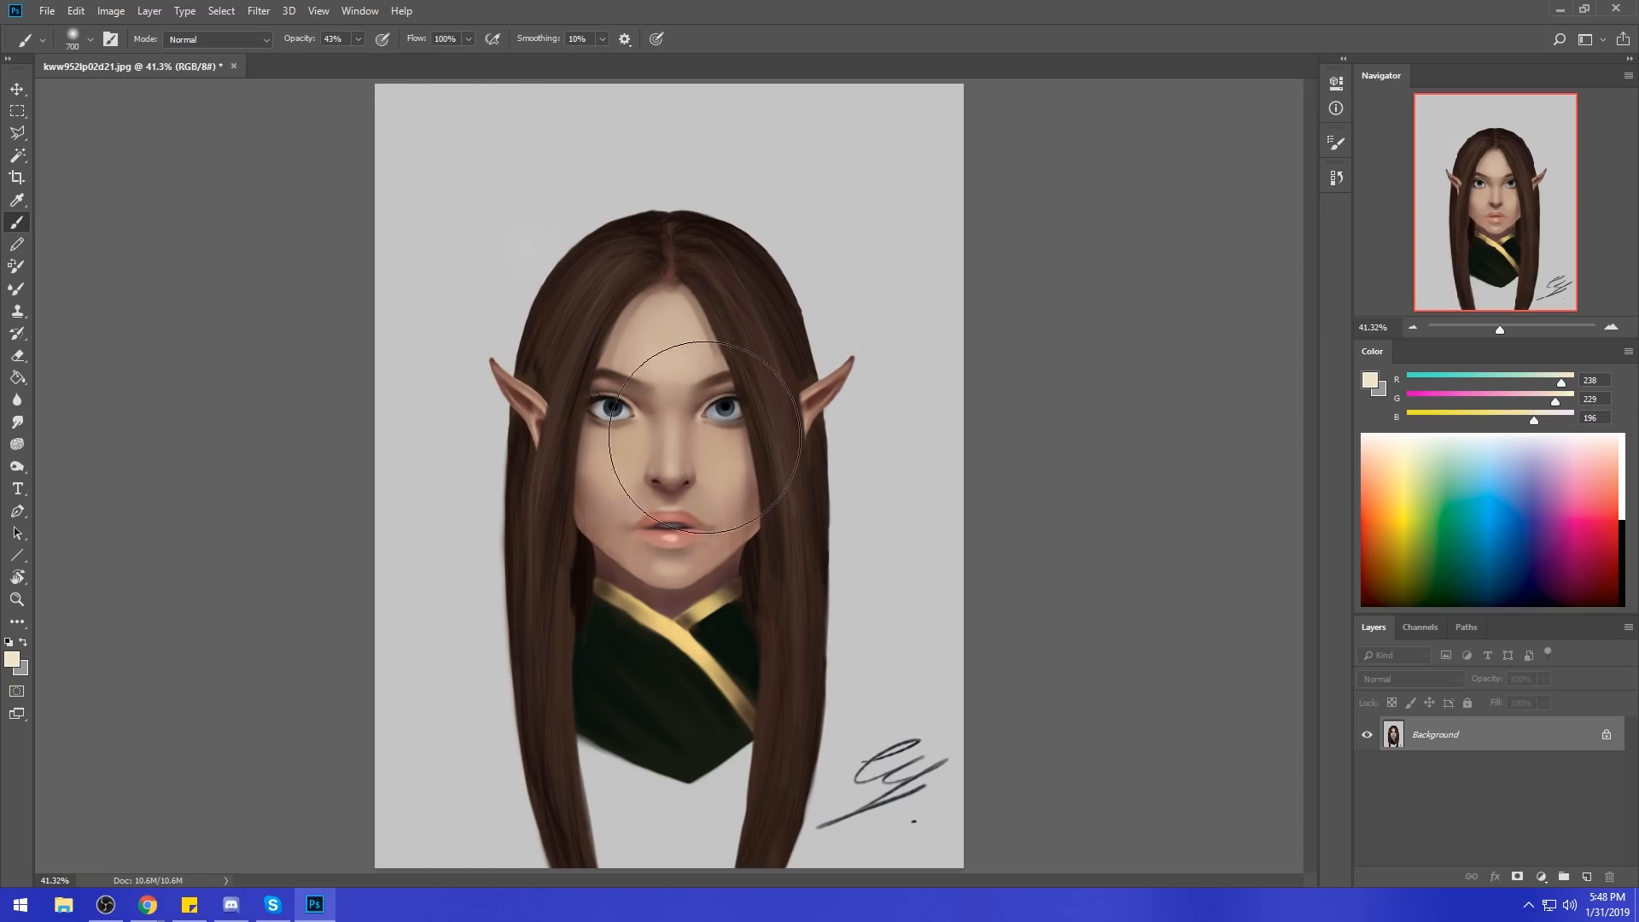
pyautogui.press('[')
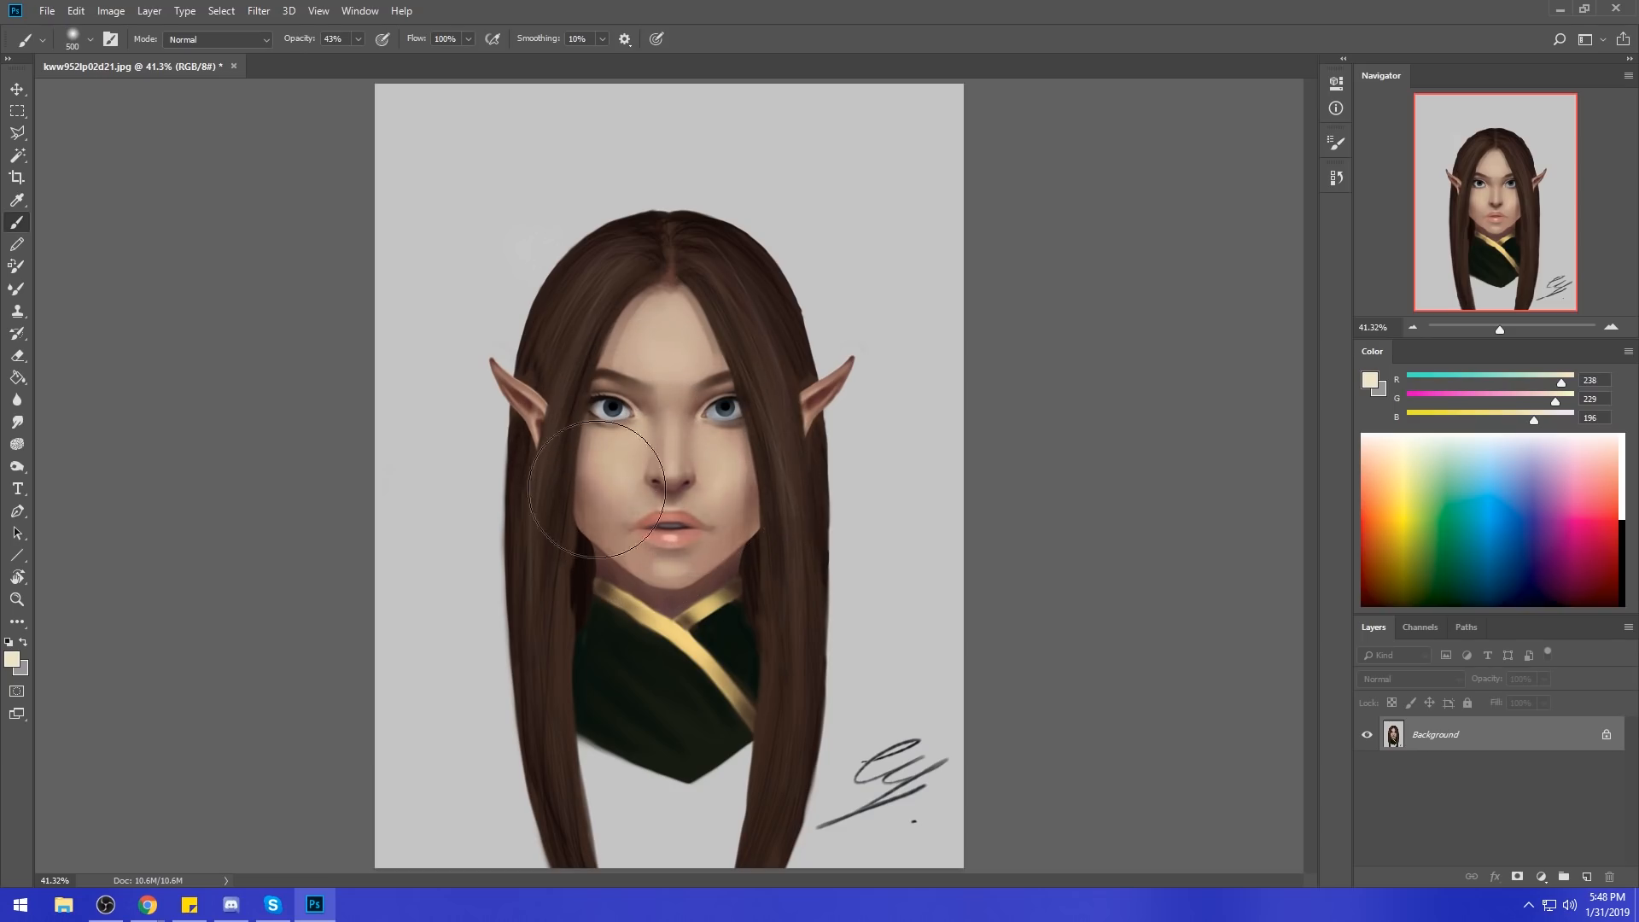
pyautogui.press('[')
pyautogui.press('[')
# Darken the lips in reddish brown RGB 88, 48, 47 using an Istebrak's dry-oil brush in Darken mode at 43% opacity.
pyautogui.rightClick(684, 425)
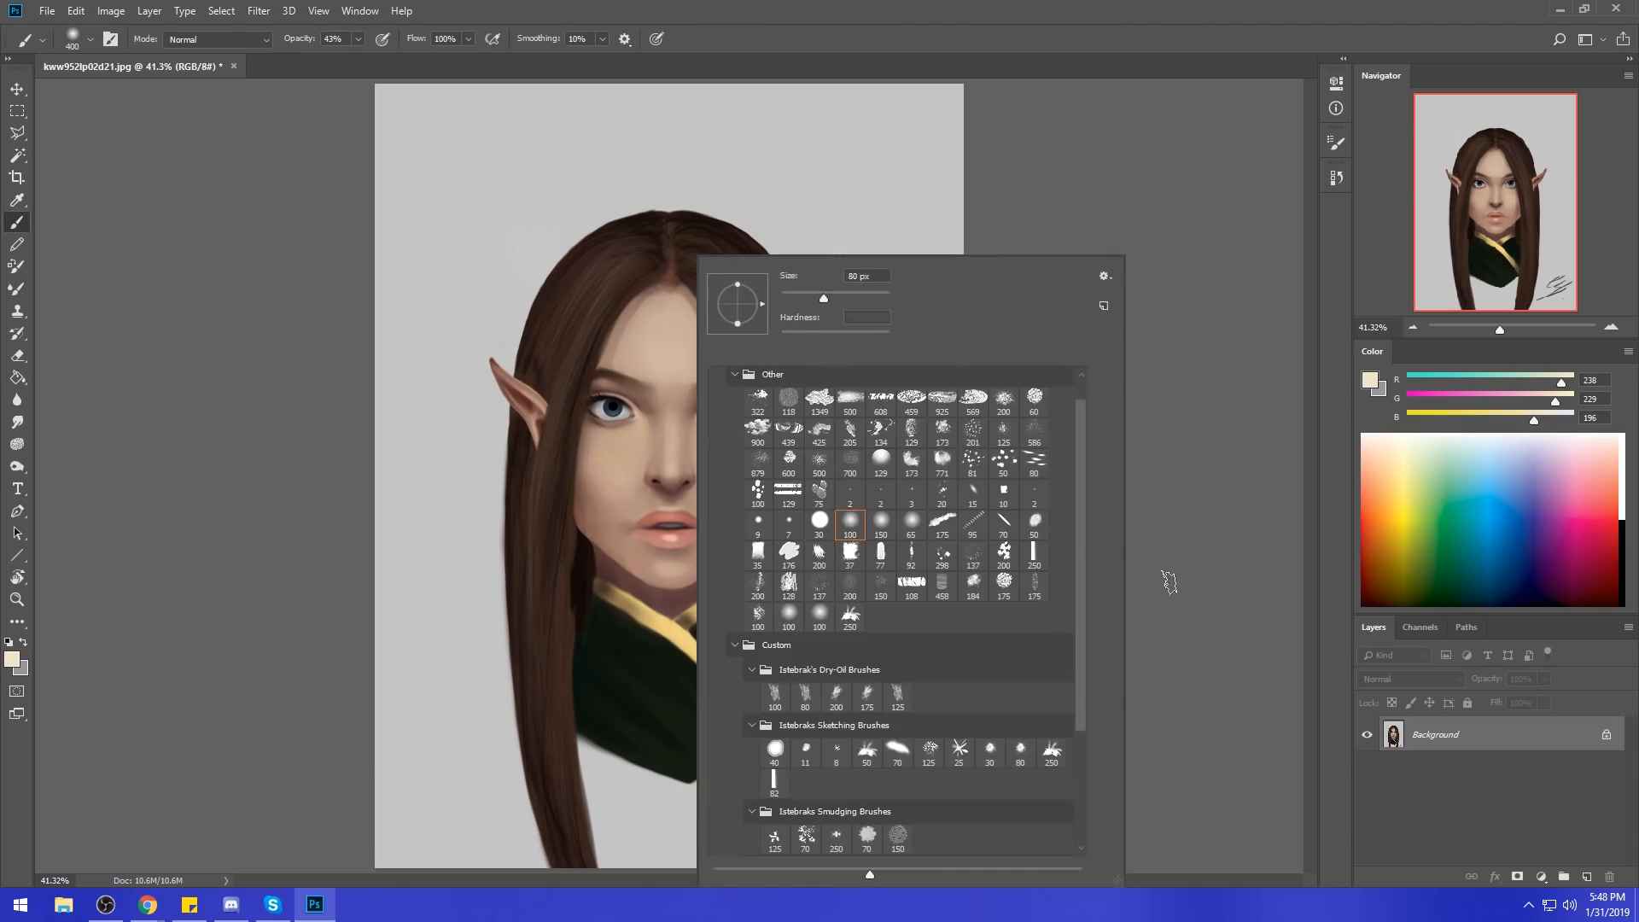
pyautogui.doubleClick(802, 705)
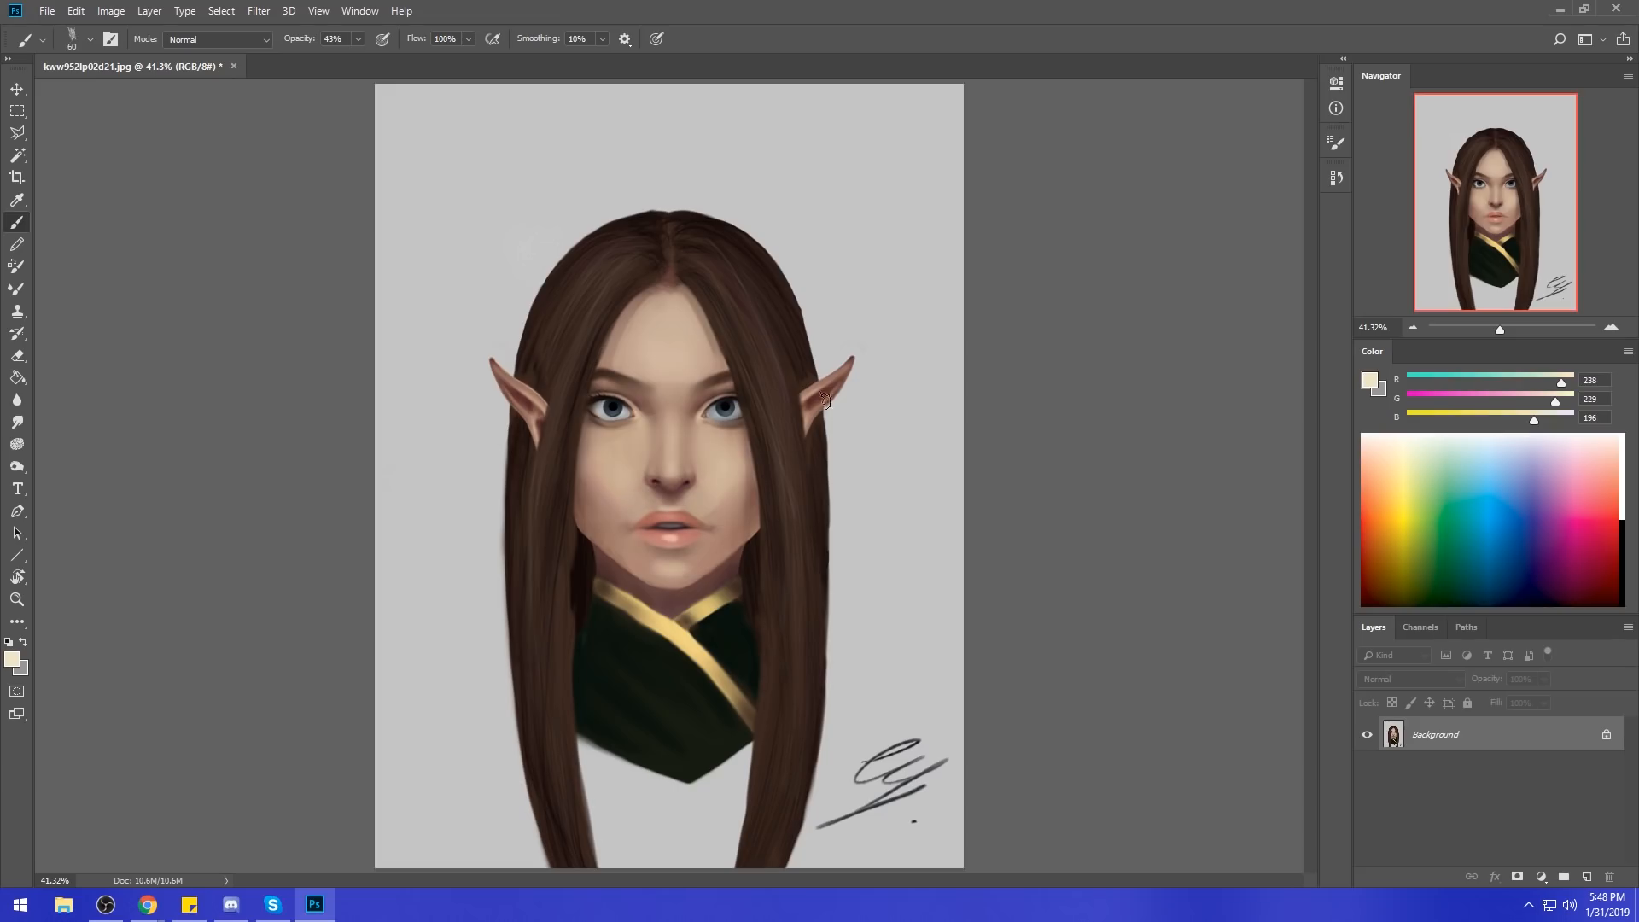
pyautogui.keyDown('alt'); pyautogui.click(694, 517); pyautogui.keyUp('alt')
pyautogui.click(1369, 382)
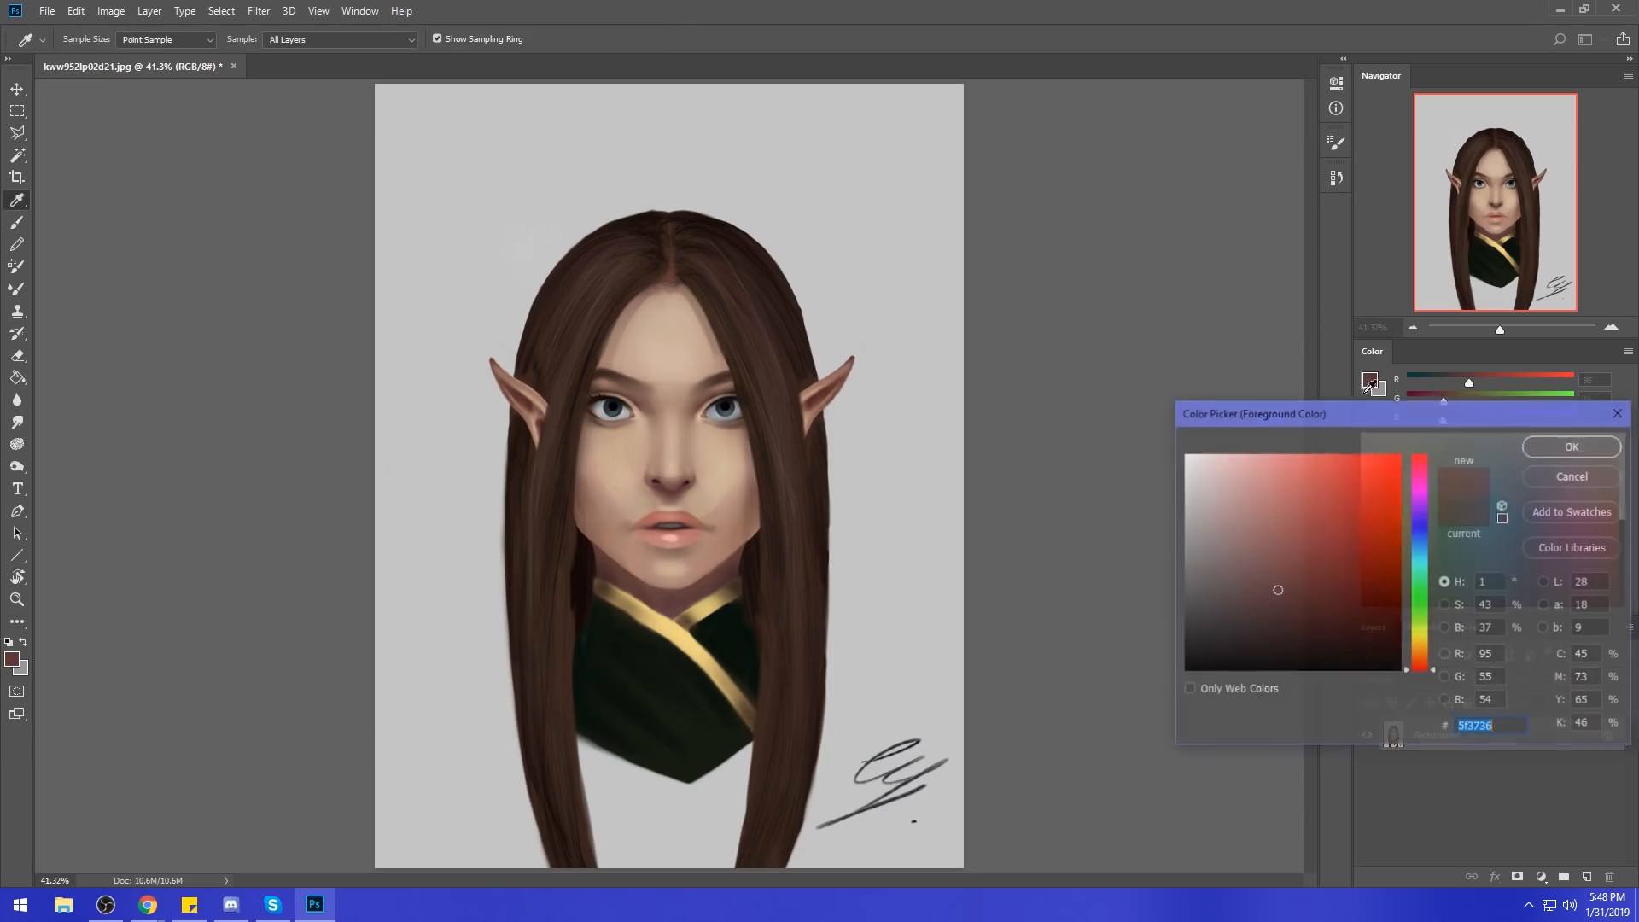
pyautogui.moveTo(1276, 595); pyautogui.dragTo(1286, 611)
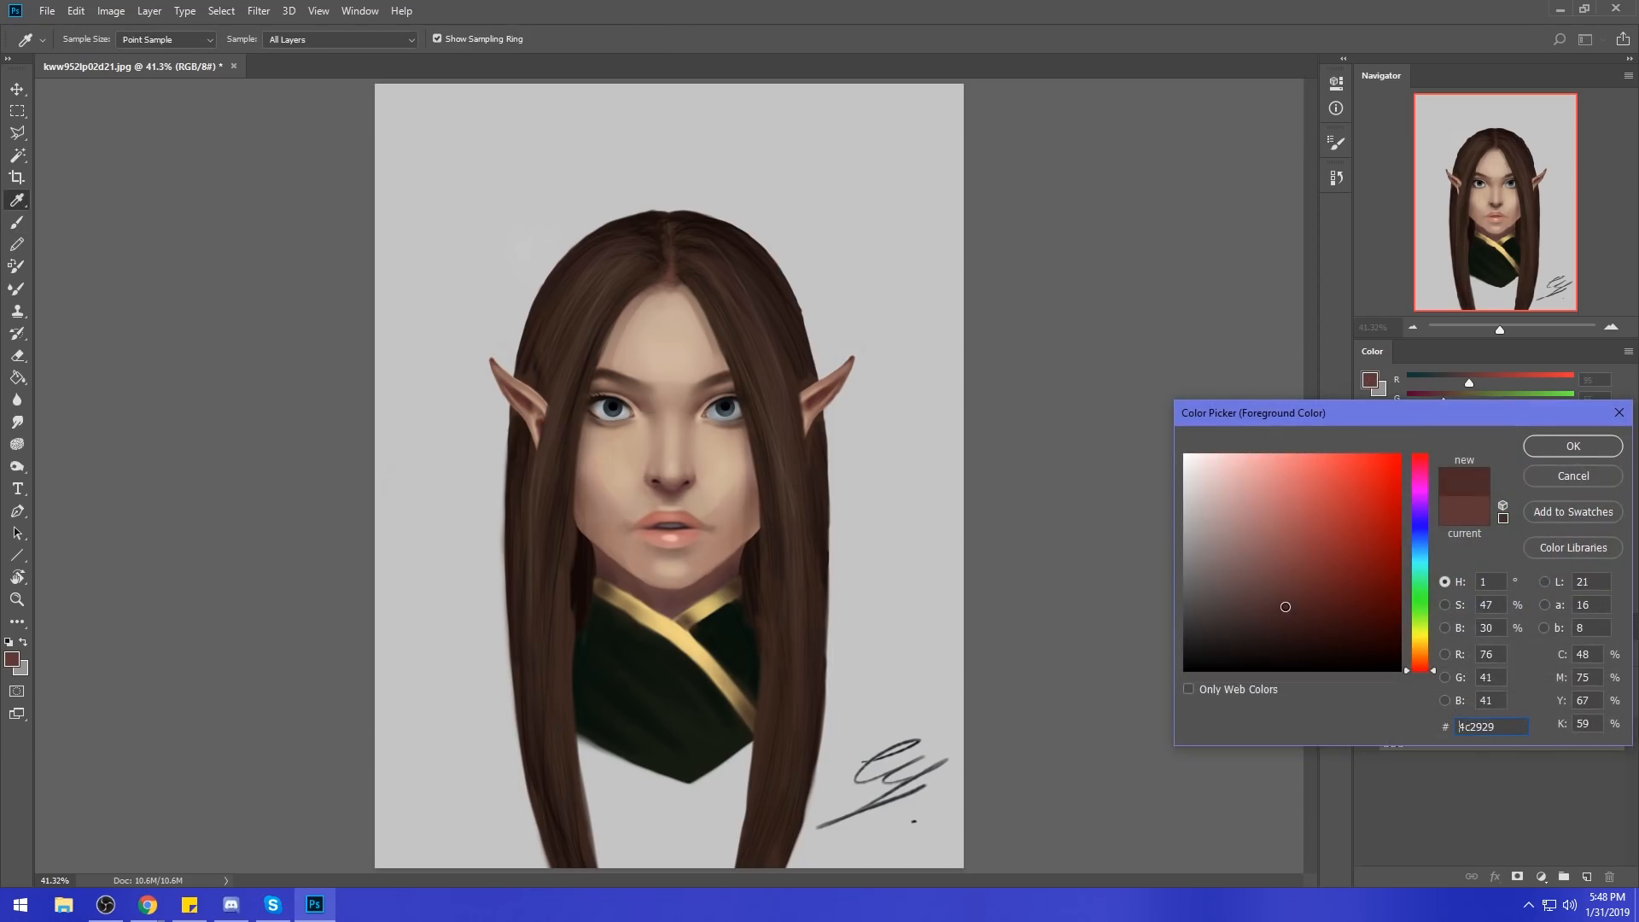
pyautogui.click(1573, 446)
pyautogui.click(184, 40)
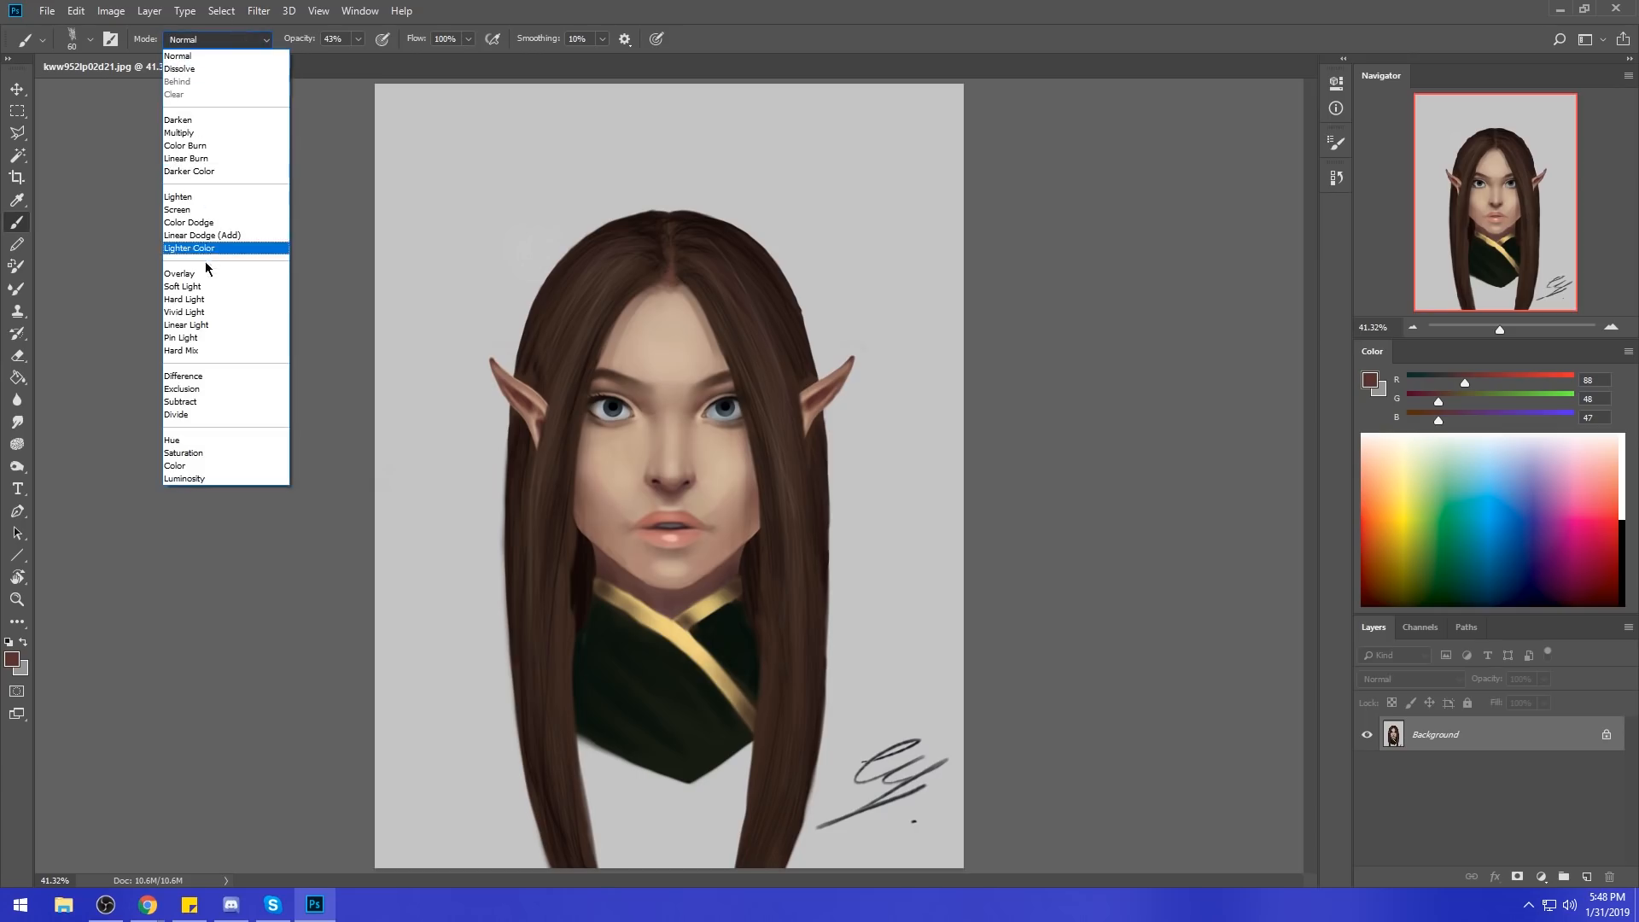
pyautogui.click(187, 120)
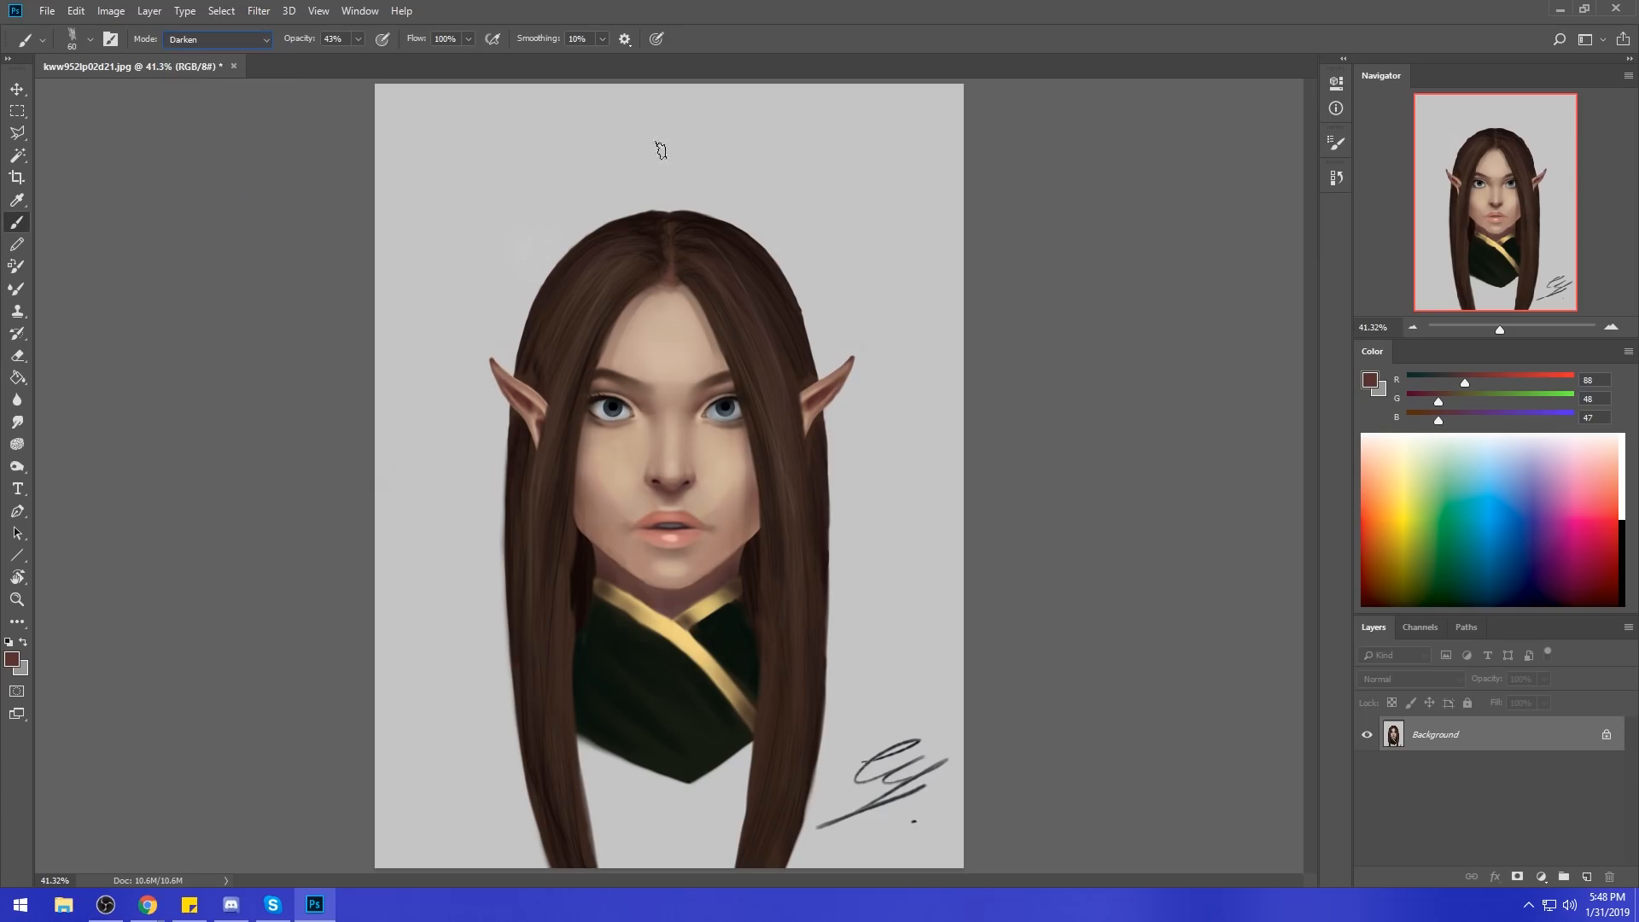
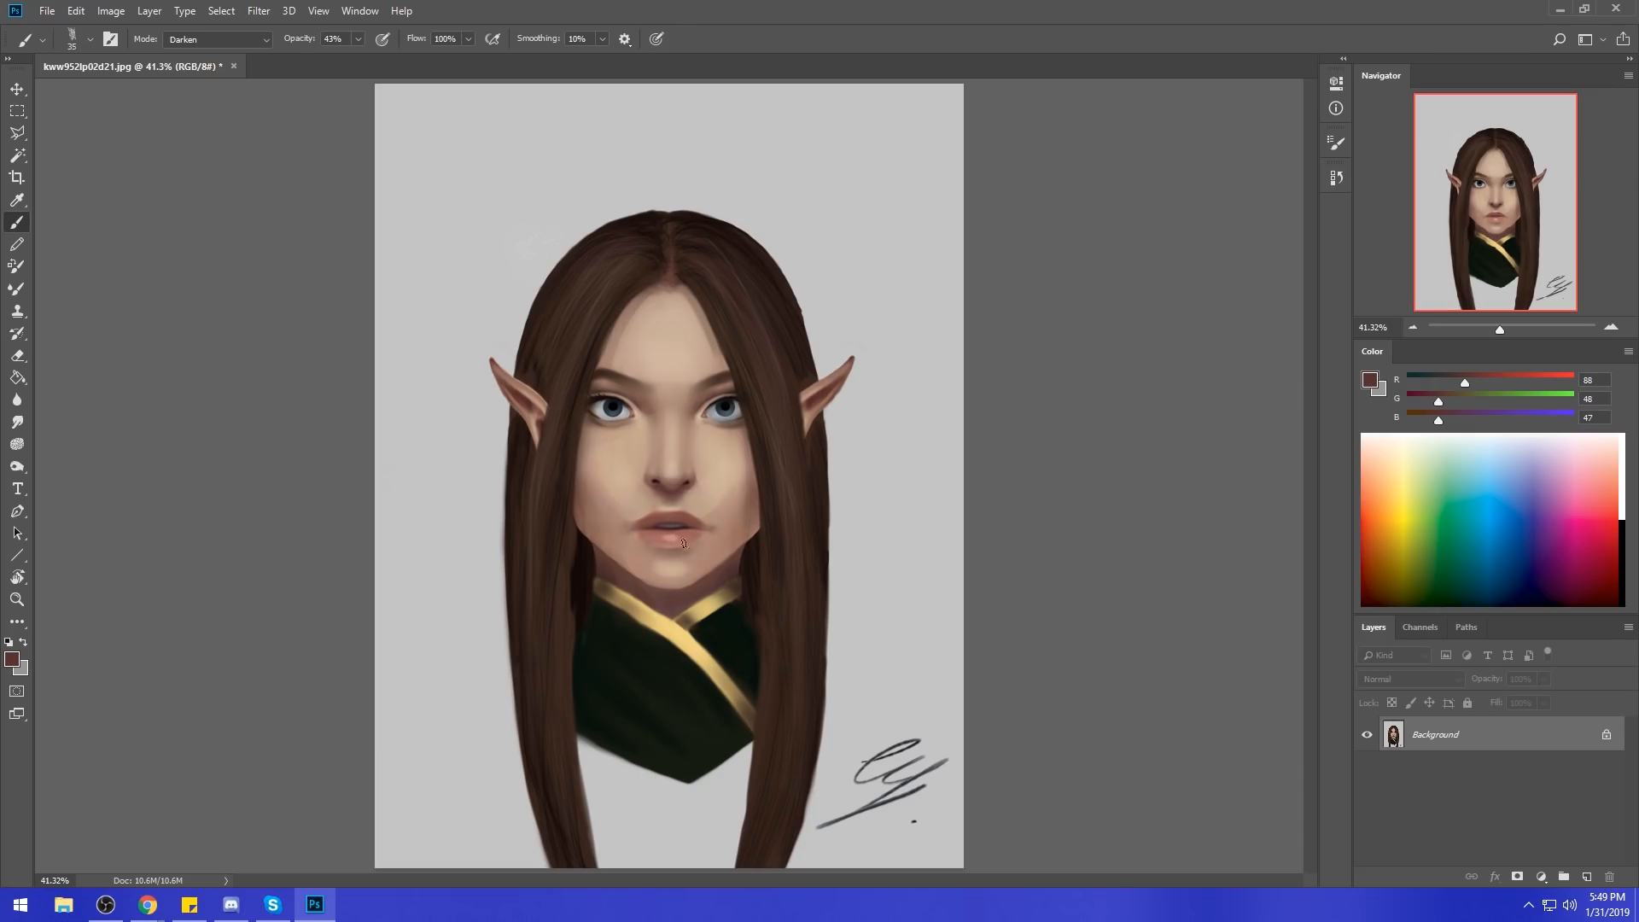
# Compare possible lip colours in the foreground colour picker, ranging from saturated red through orange and yellow to muted red.
pyautogui.click(1370, 381)
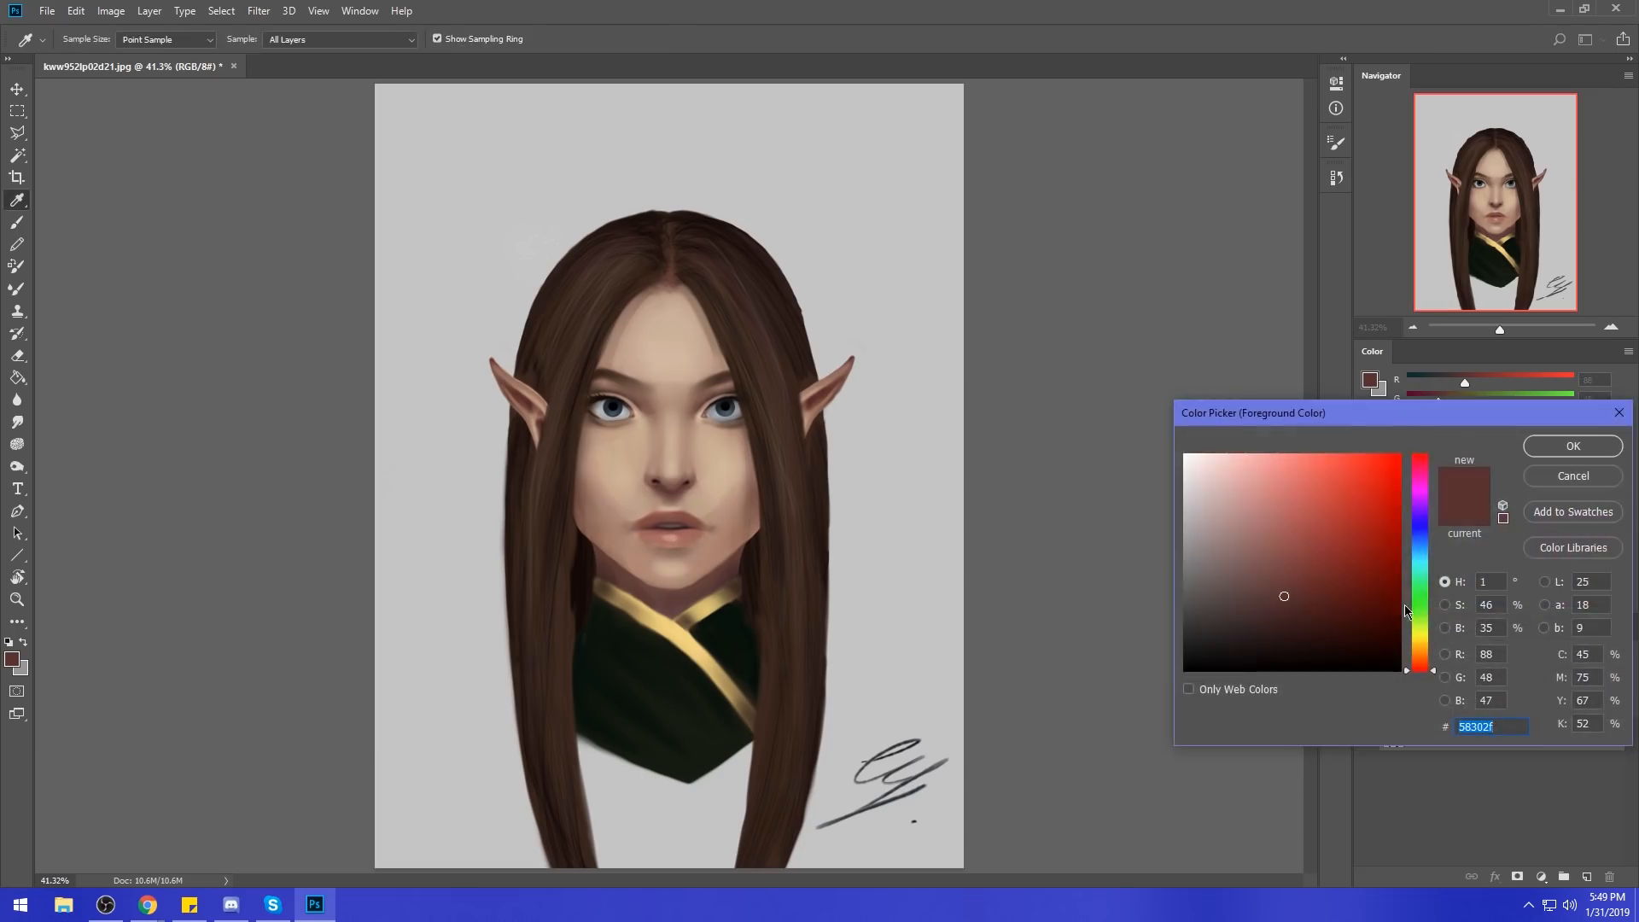
pyautogui.moveTo(1362, 596); pyautogui.dragTo(1370, 575)
pyautogui.click(1365, 477)
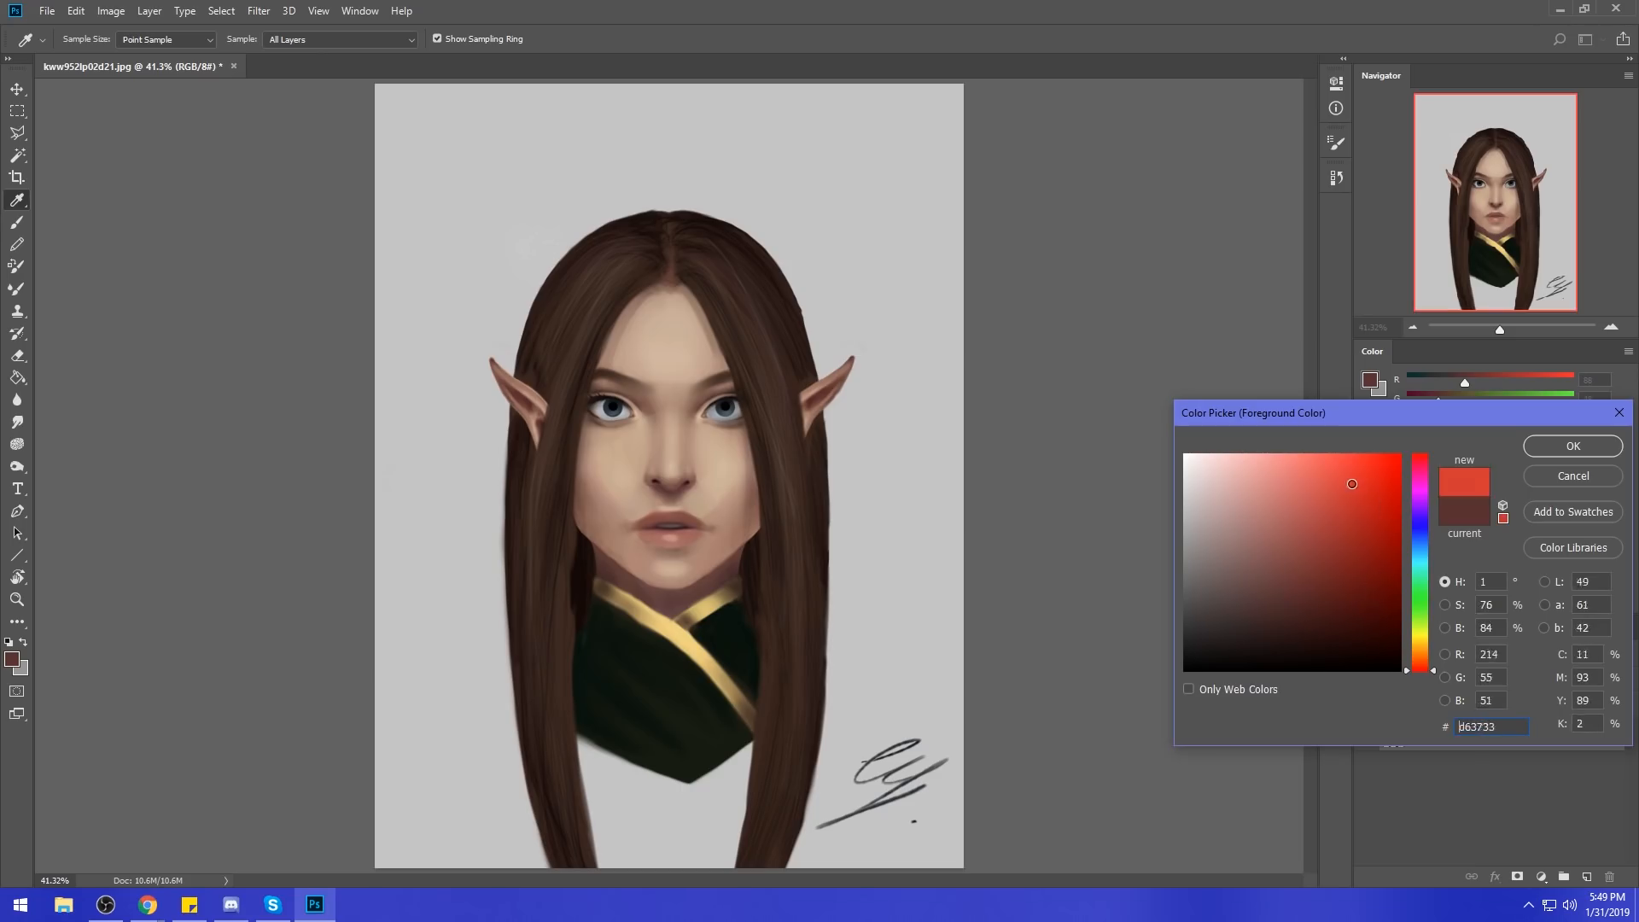
pyautogui.moveTo(1364, 477); pyautogui.dragTo(1379, 472)
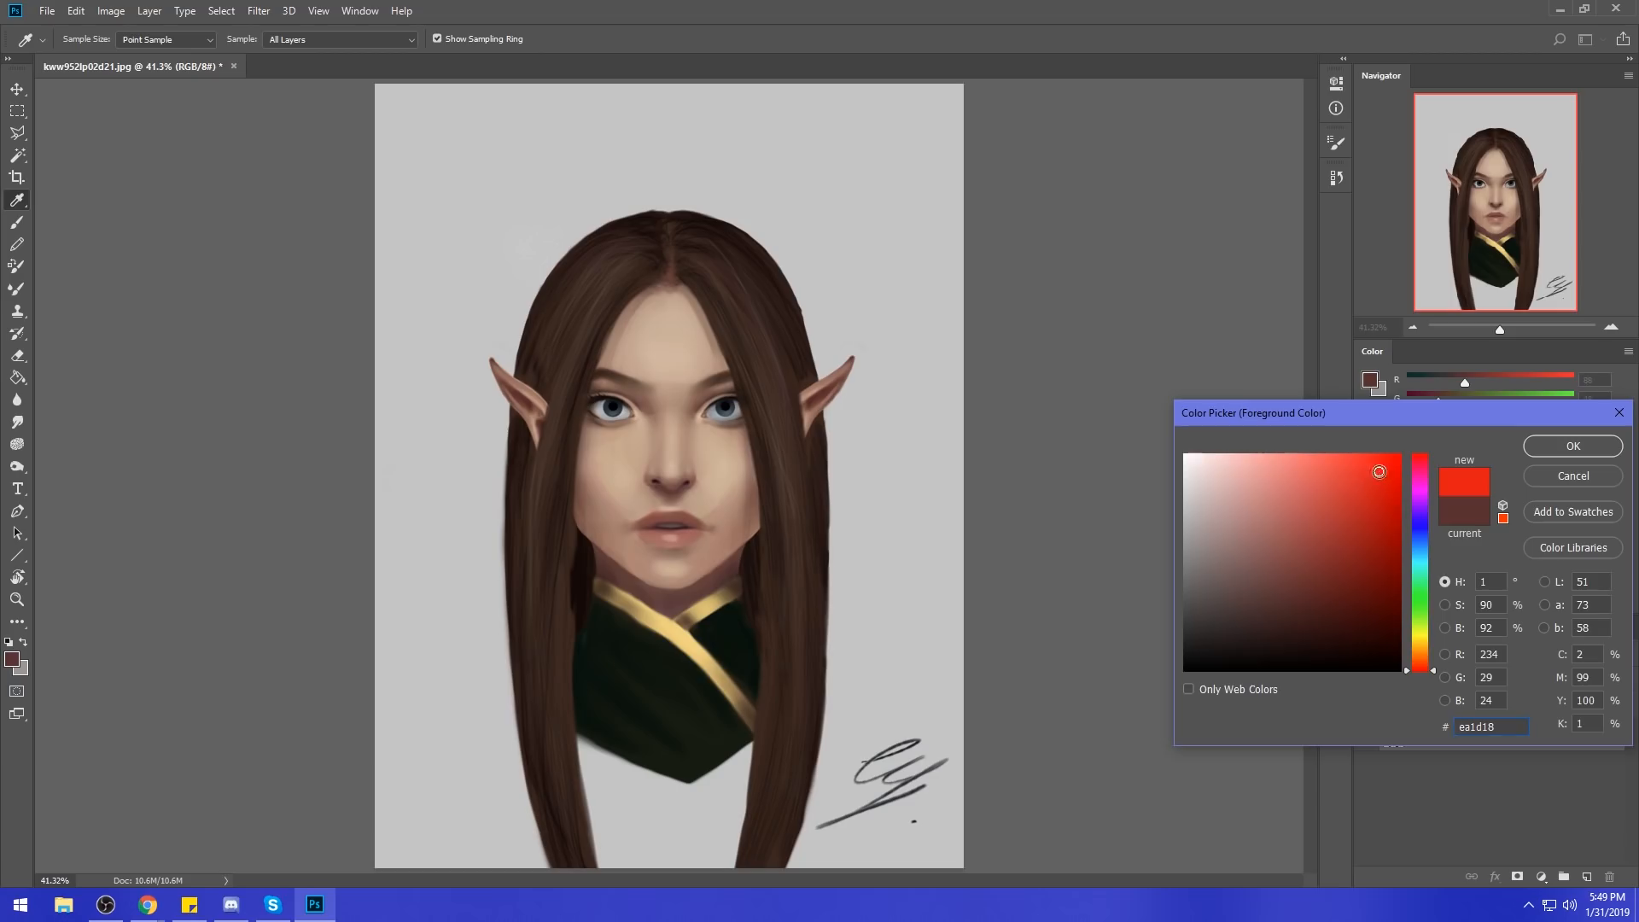
pyautogui.moveTo(1424, 663); pyautogui.dragTo(1424, 672)
pyautogui.moveTo(1374, 497); pyautogui.dragTo(1307, 507)
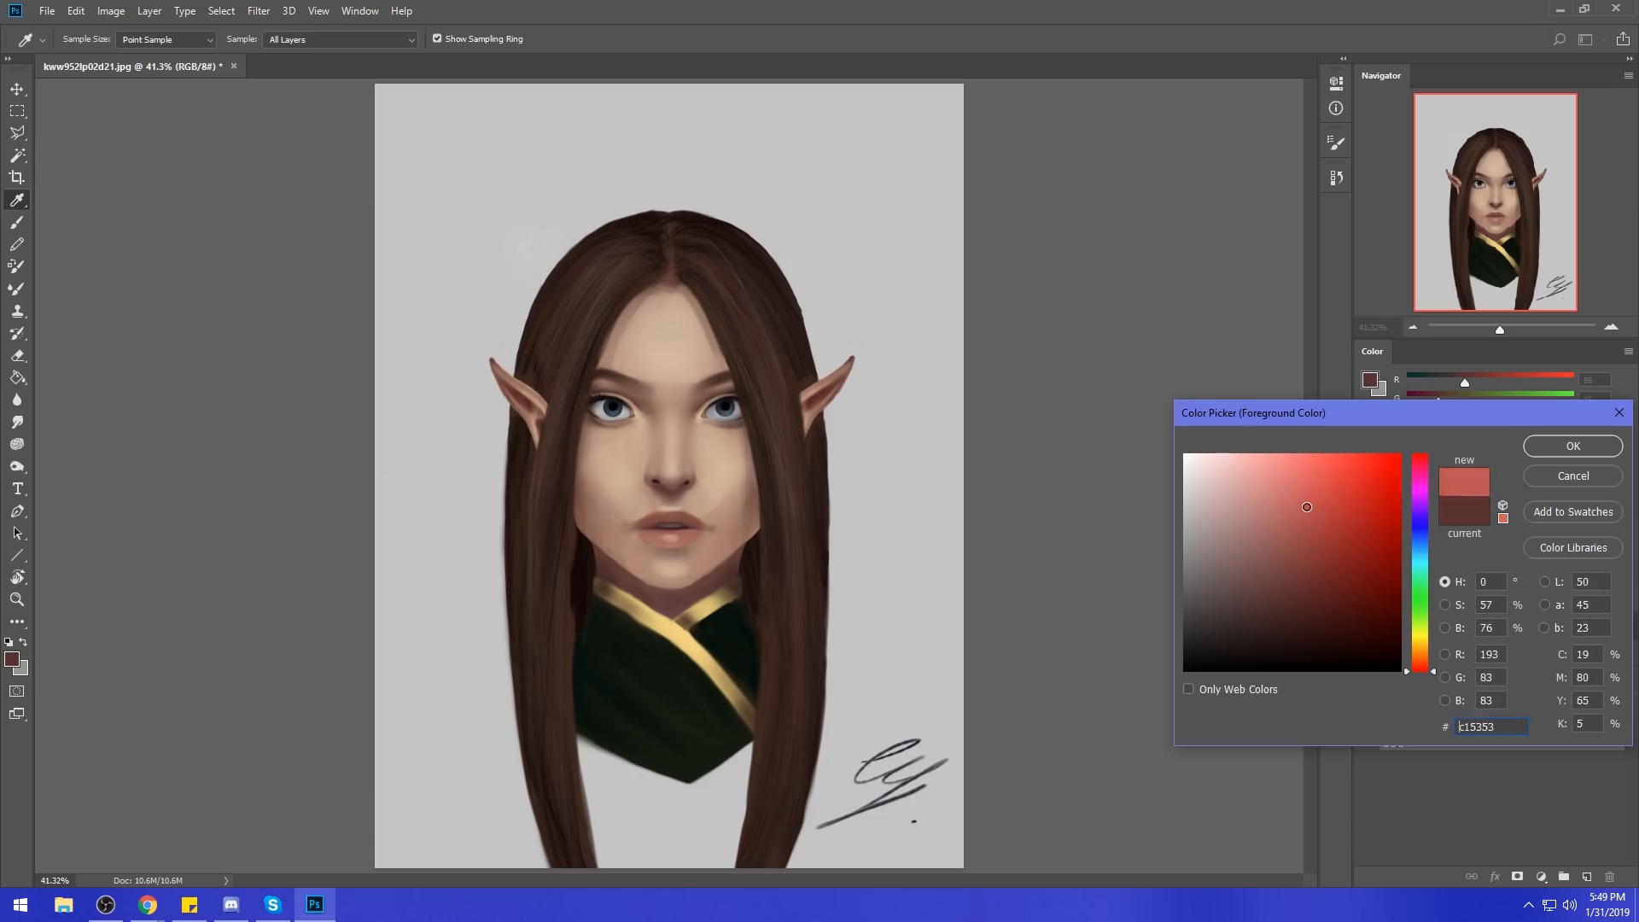
pyautogui.moveTo(1434, 671); pyautogui.dragTo(1434, 660)
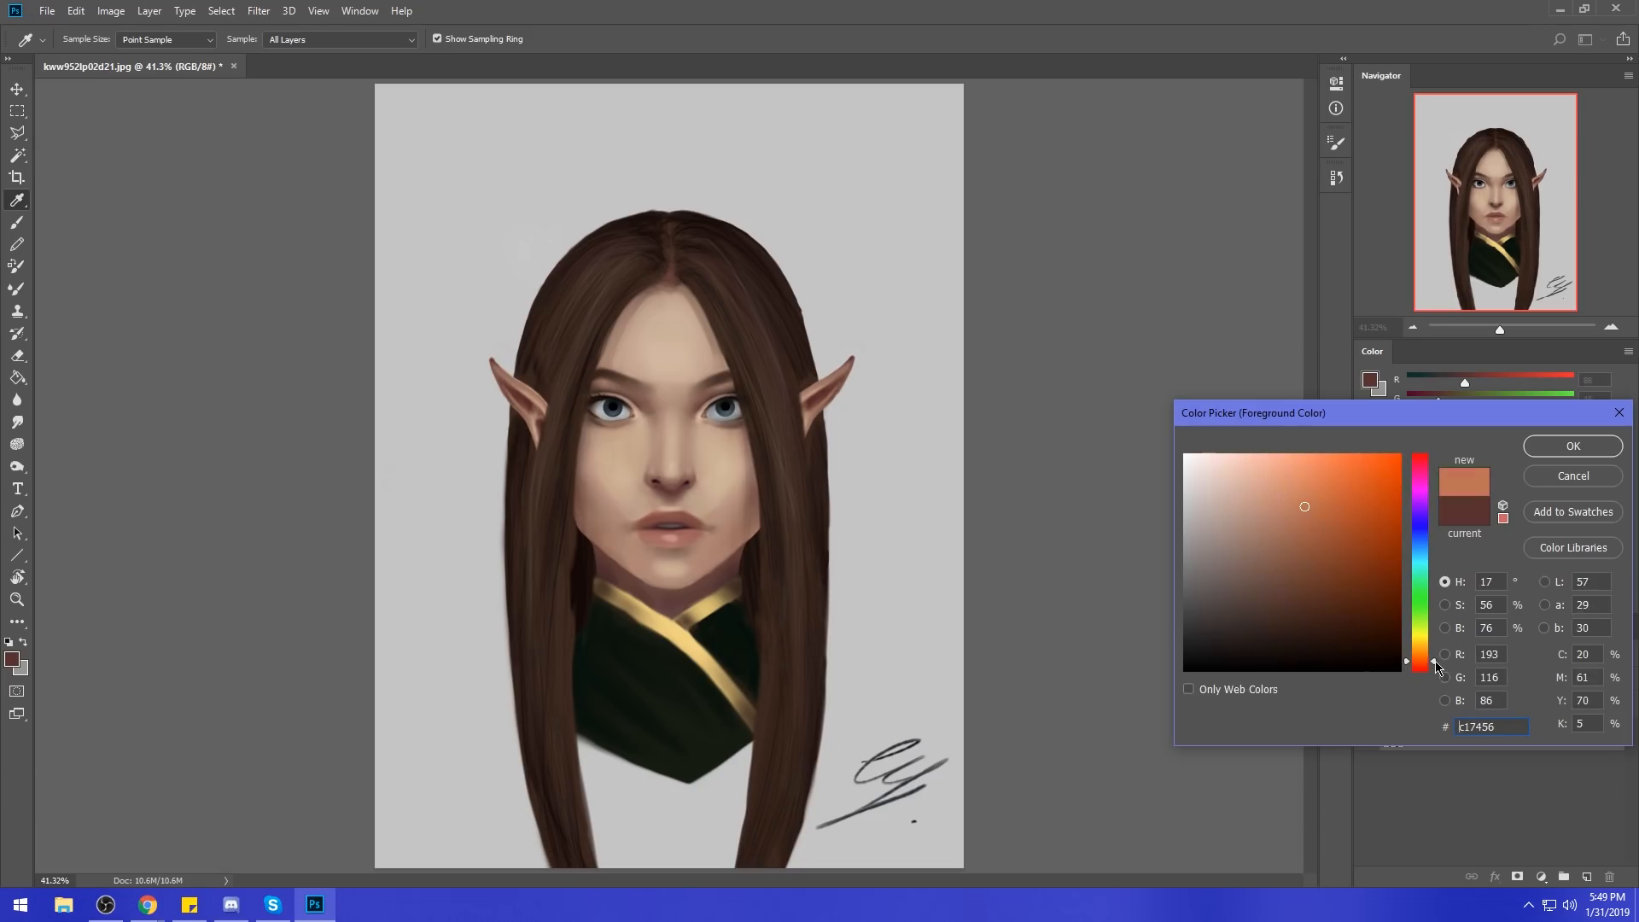
pyautogui.moveTo(1306, 505); pyautogui.dragTo(1303, 494)
pyautogui.moveTo(1433, 660)
pyautogui.mouseDown()
pyautogui.moveTo(1433, 627)
pyautogui.moveTo(1433, 643)
pyautogui.mouseUp()
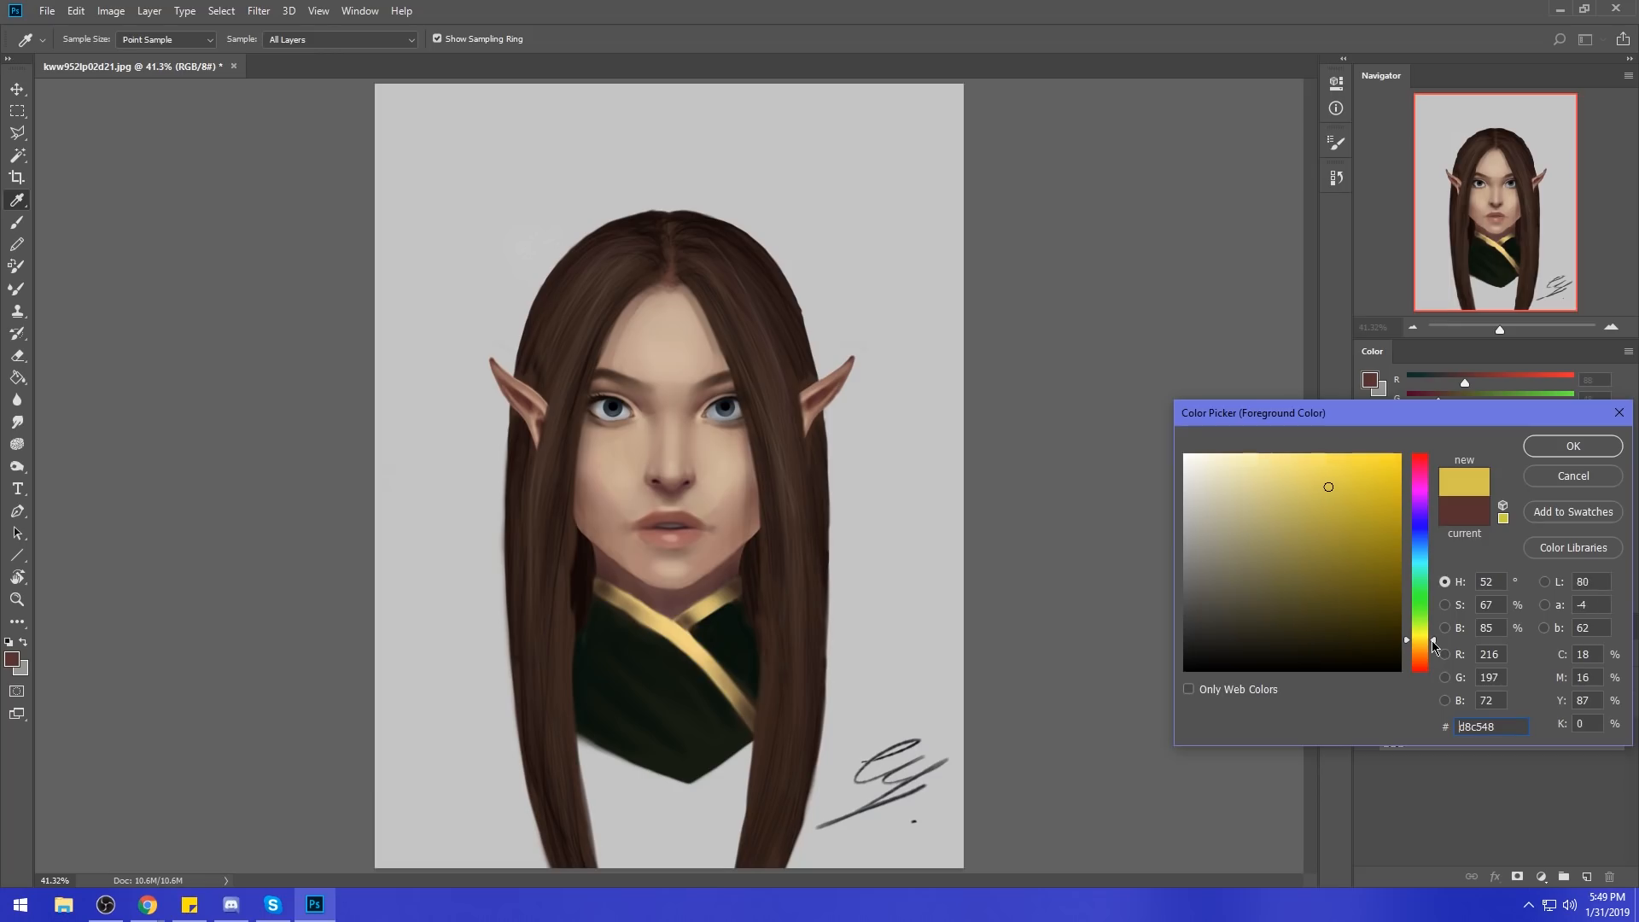
pyautogui.moveTo(1433, 644); pyautogui.dragTo(1425, 549)
pyautogui.moveTo(1293, 495)
pyautogui.mouseDown()
pyautogui.moveTo(1318, 521)
pyautogui.moveTo(1285, 536)
pyautogui.moveTo(1306, 503)
pyautogui.mouseUp()
pyautogui.moveTo(1425, 664); pyautogui.dragTo(1427, 678)
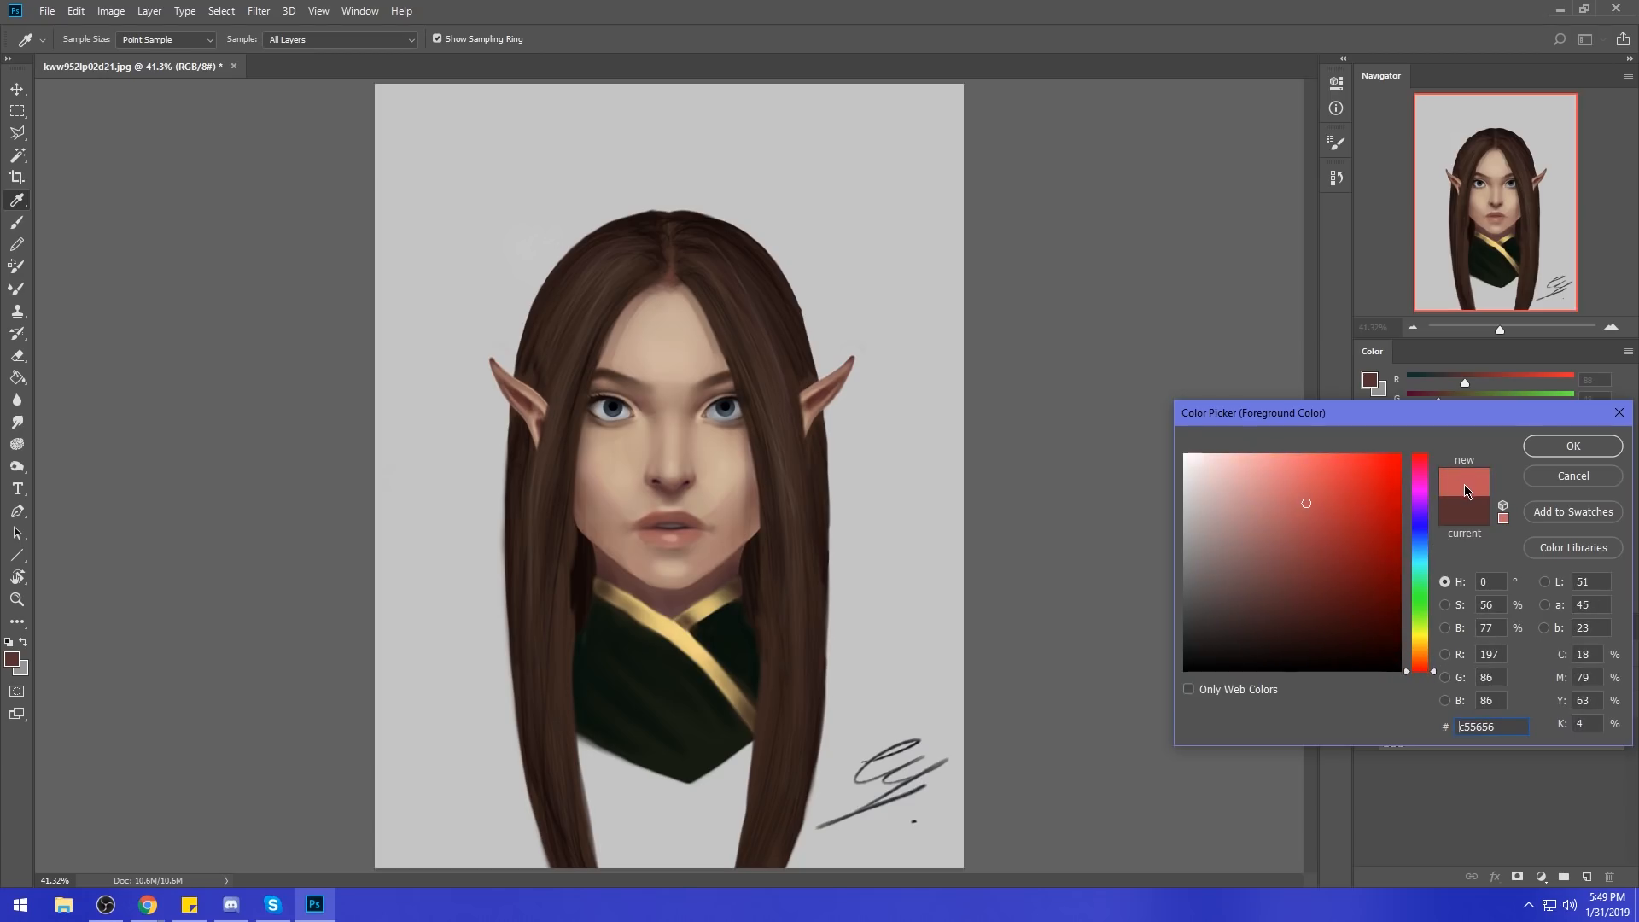
# Set the foreground colour to a deep saturated red, RGB 131, 22, 22.
pyautogui.moveTo(1418, 530); pyautogui.dragTo(1423, 675)
pyautogui.moveTo(1355, 533)
pyautogui.mouseDown()
pyautogui.moveTo(1363, 551)
pyautogui.moveTo(1387, 540)
pyautogui.moveTo(1374, 552)
pyautogui.mouseUp()
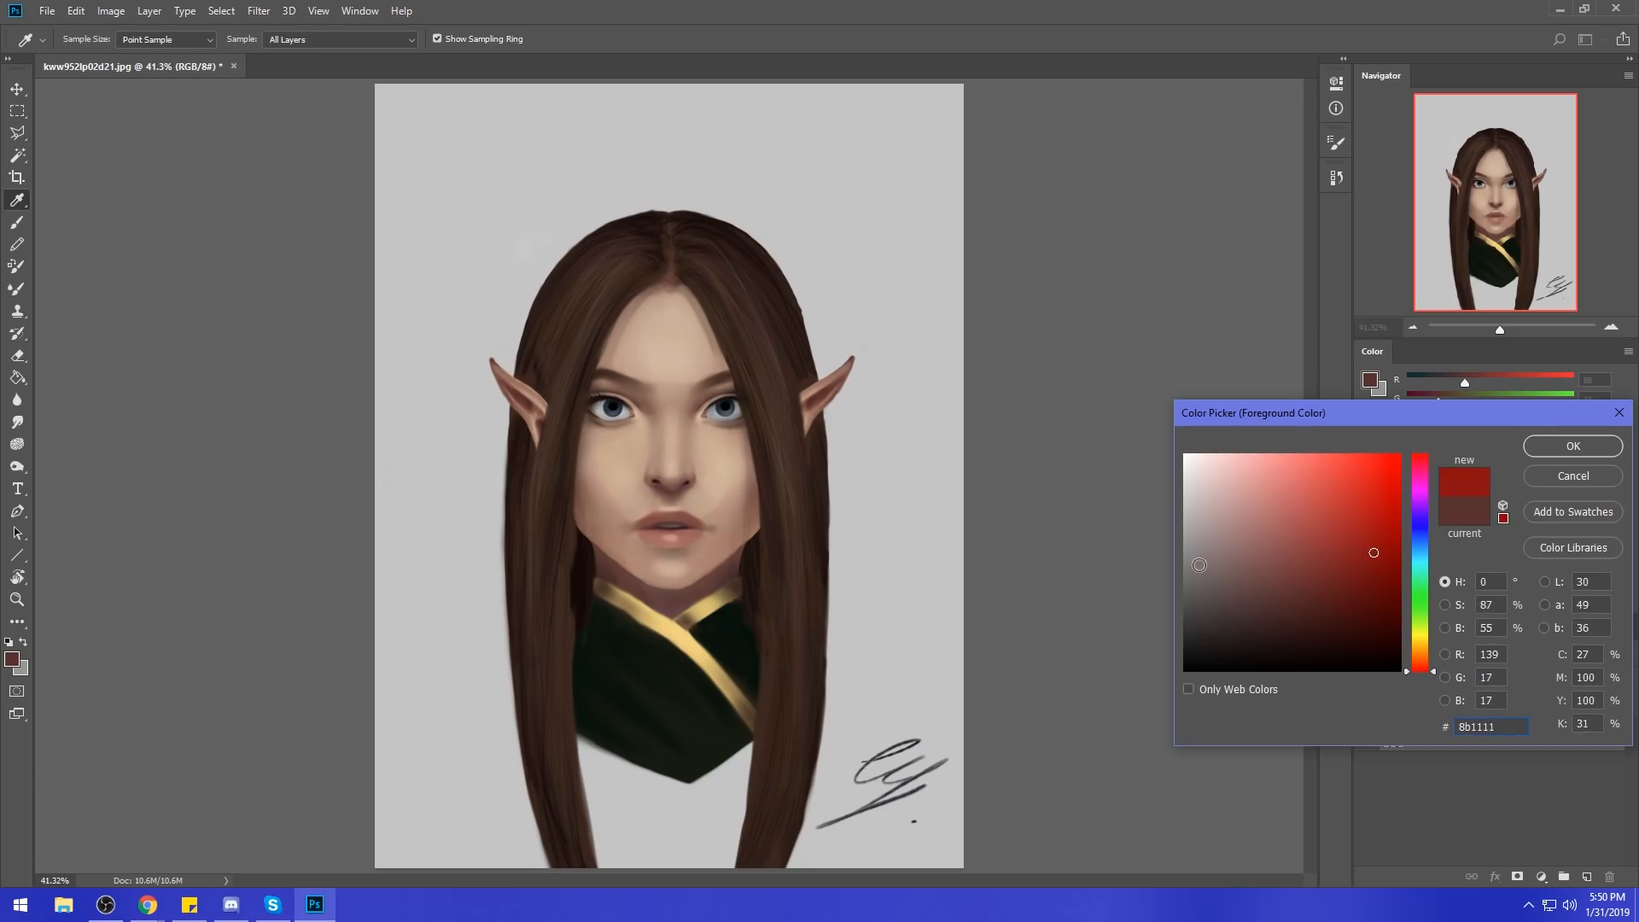
pyautogui.moveTo(1199, 565); pyautogui.dragTo(1158, 567)
pyautogui.moveTo(1357, 567); pyautogui.dragTo(1363, 561)
pyautogui.click(1573, 447)
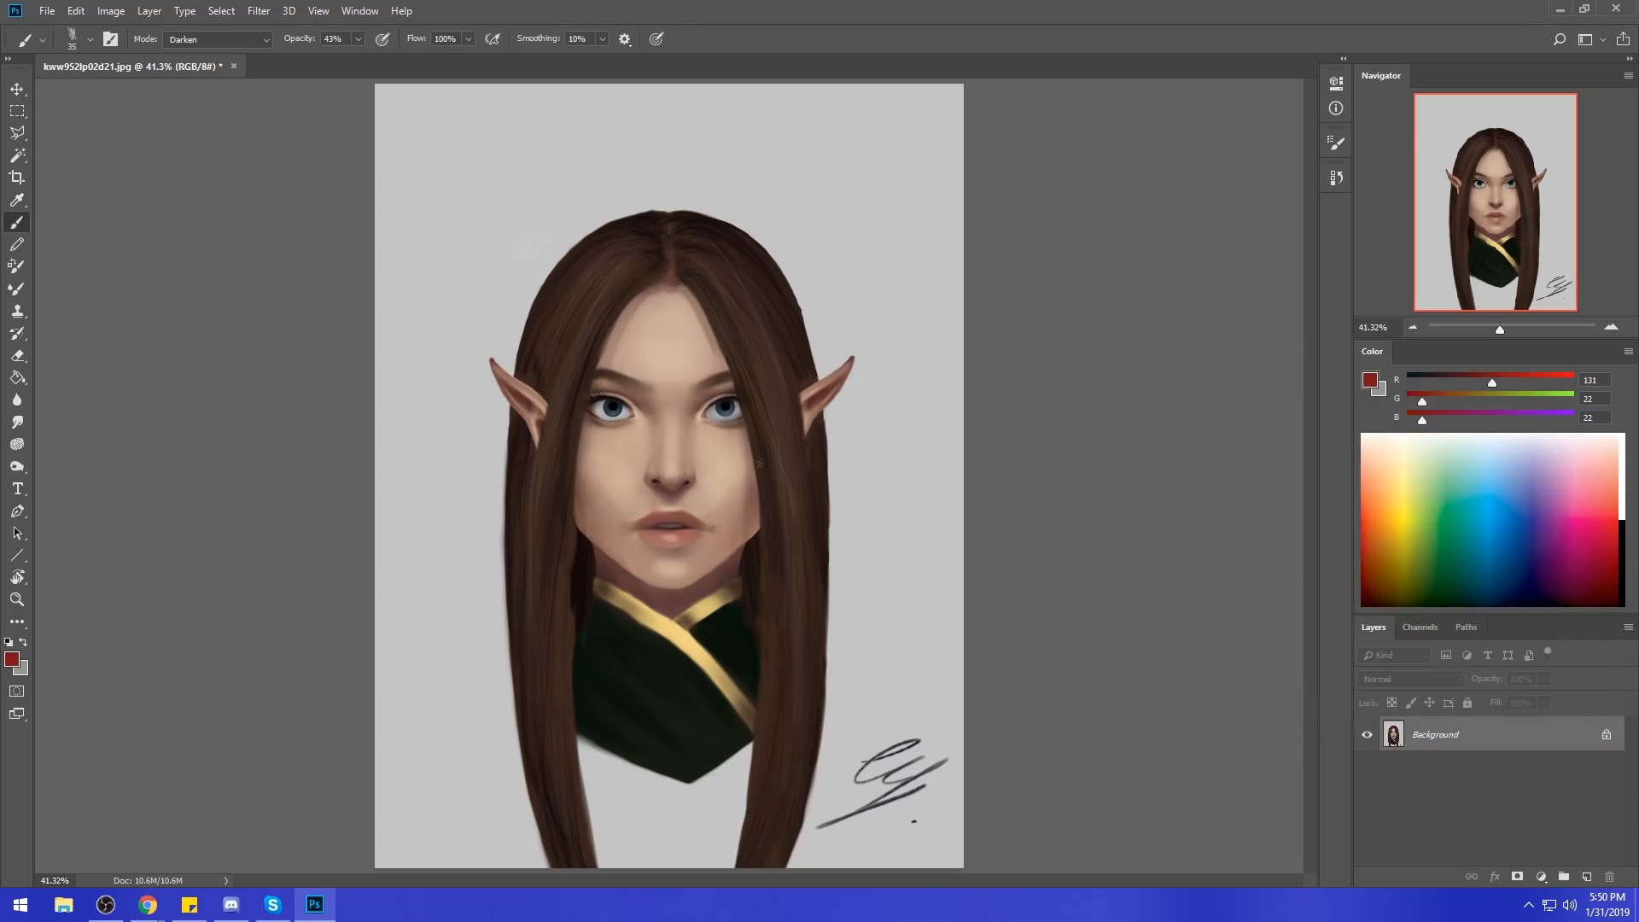
# Rework the lips with the sampled muted red RGB 131, 75, 69 and blend them using the Smudge tool at 9% strength.
pyautogui.keyDown('alt'); pyautogui.click(688, 520); pyautogui.keyUp('alt')
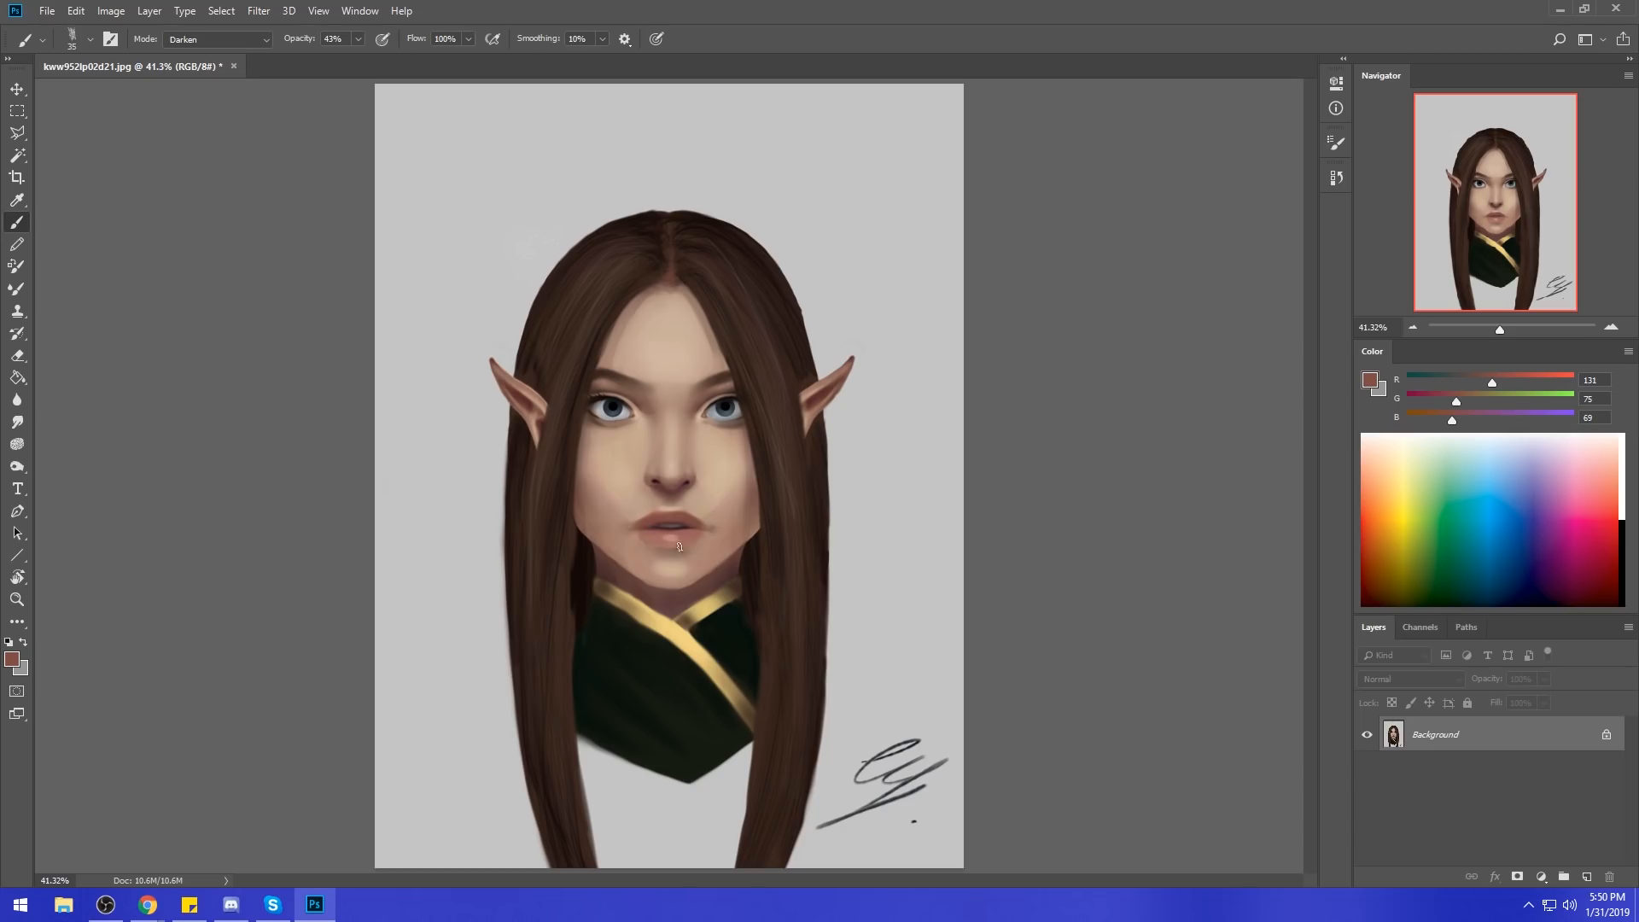
pyautogui.rightClick(717, 393)
pyautogui.doubleClick(891, 522)
pyautogui.click(17, 425)
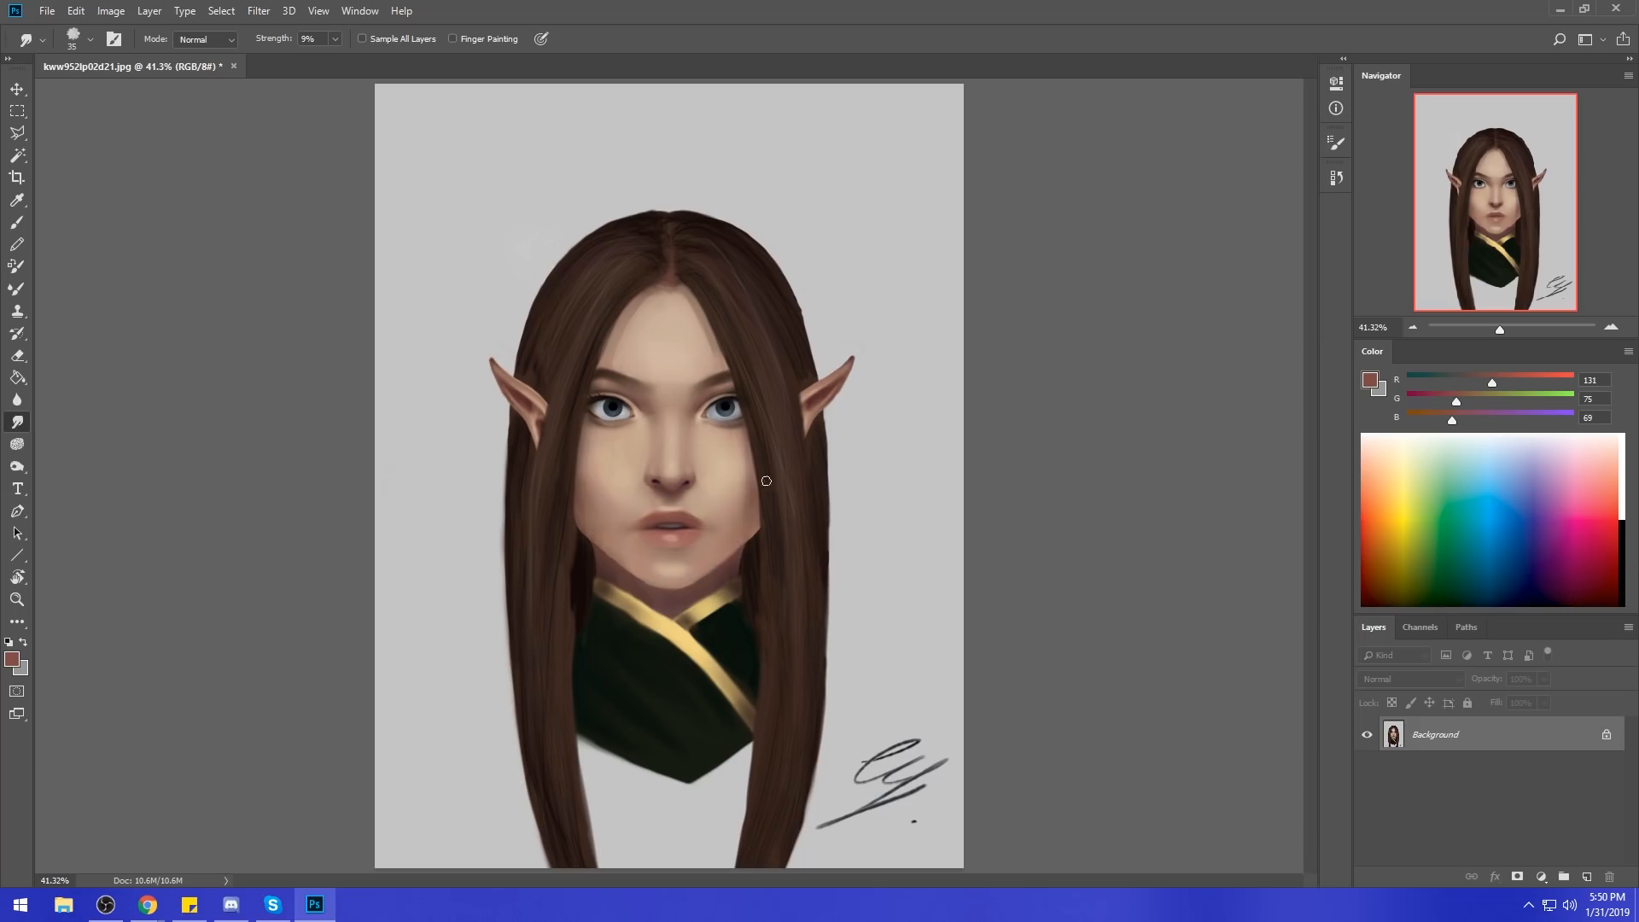
# Sample dark brown from the hair's crown, return the brush to Normal mode, enlarge it and set its opacity to 38%.
pyautogui.press('b')
pyautogui.keyDown('alt'); pyautogui.click(699, 223); pyautogui.keyUp('alt')
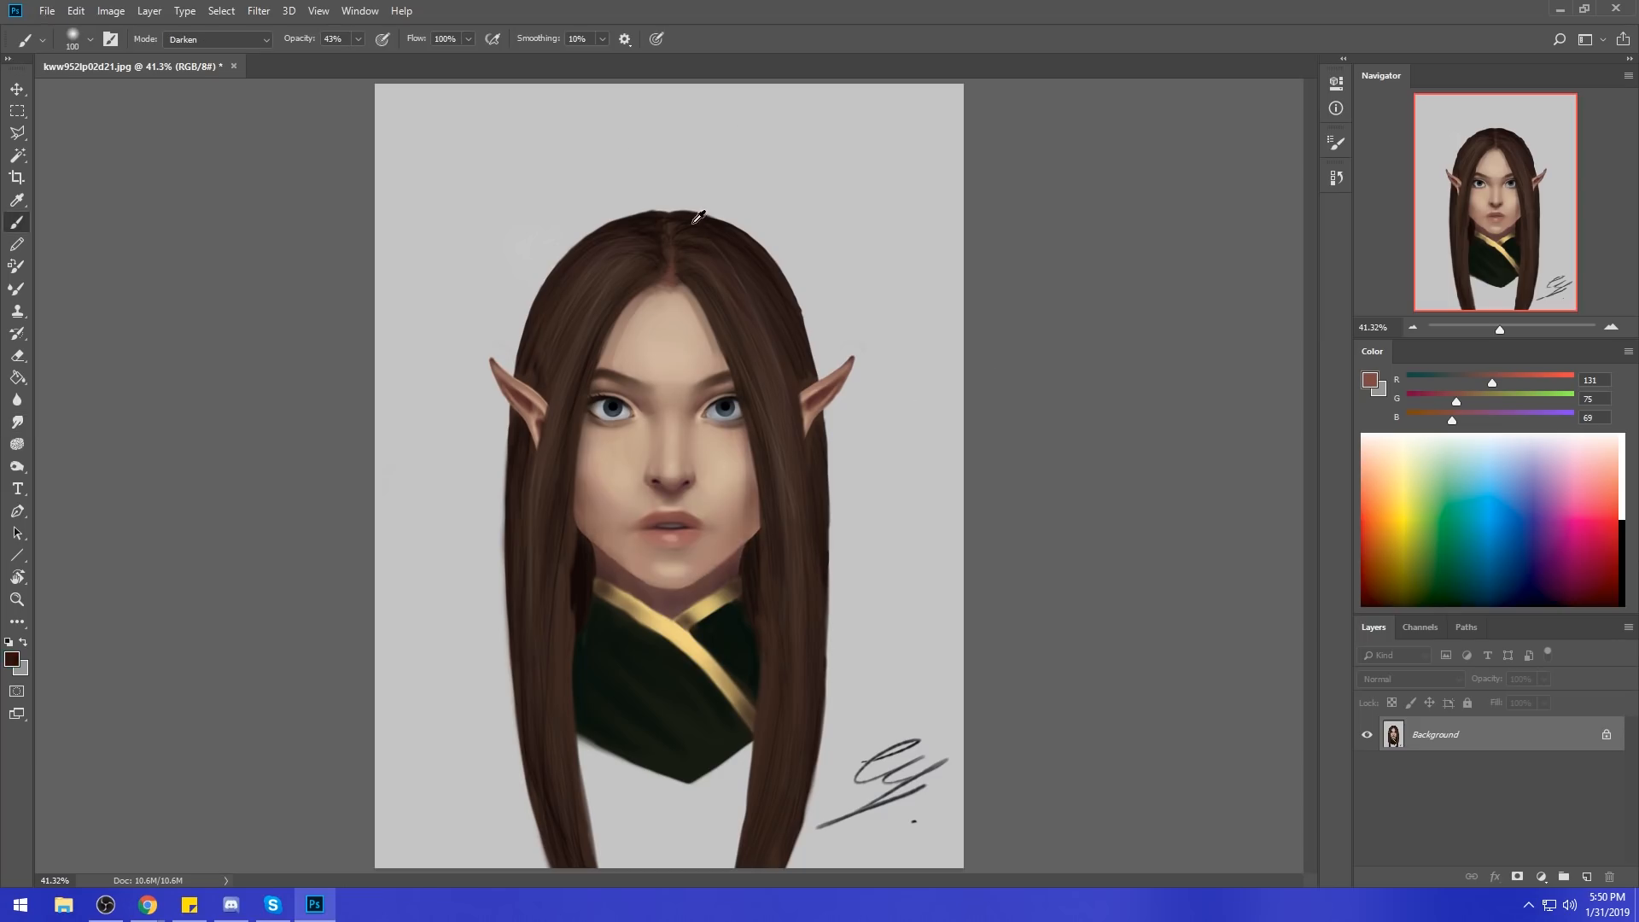
pyautogui.click(198, 41)
pyautogui.click(208, 55)
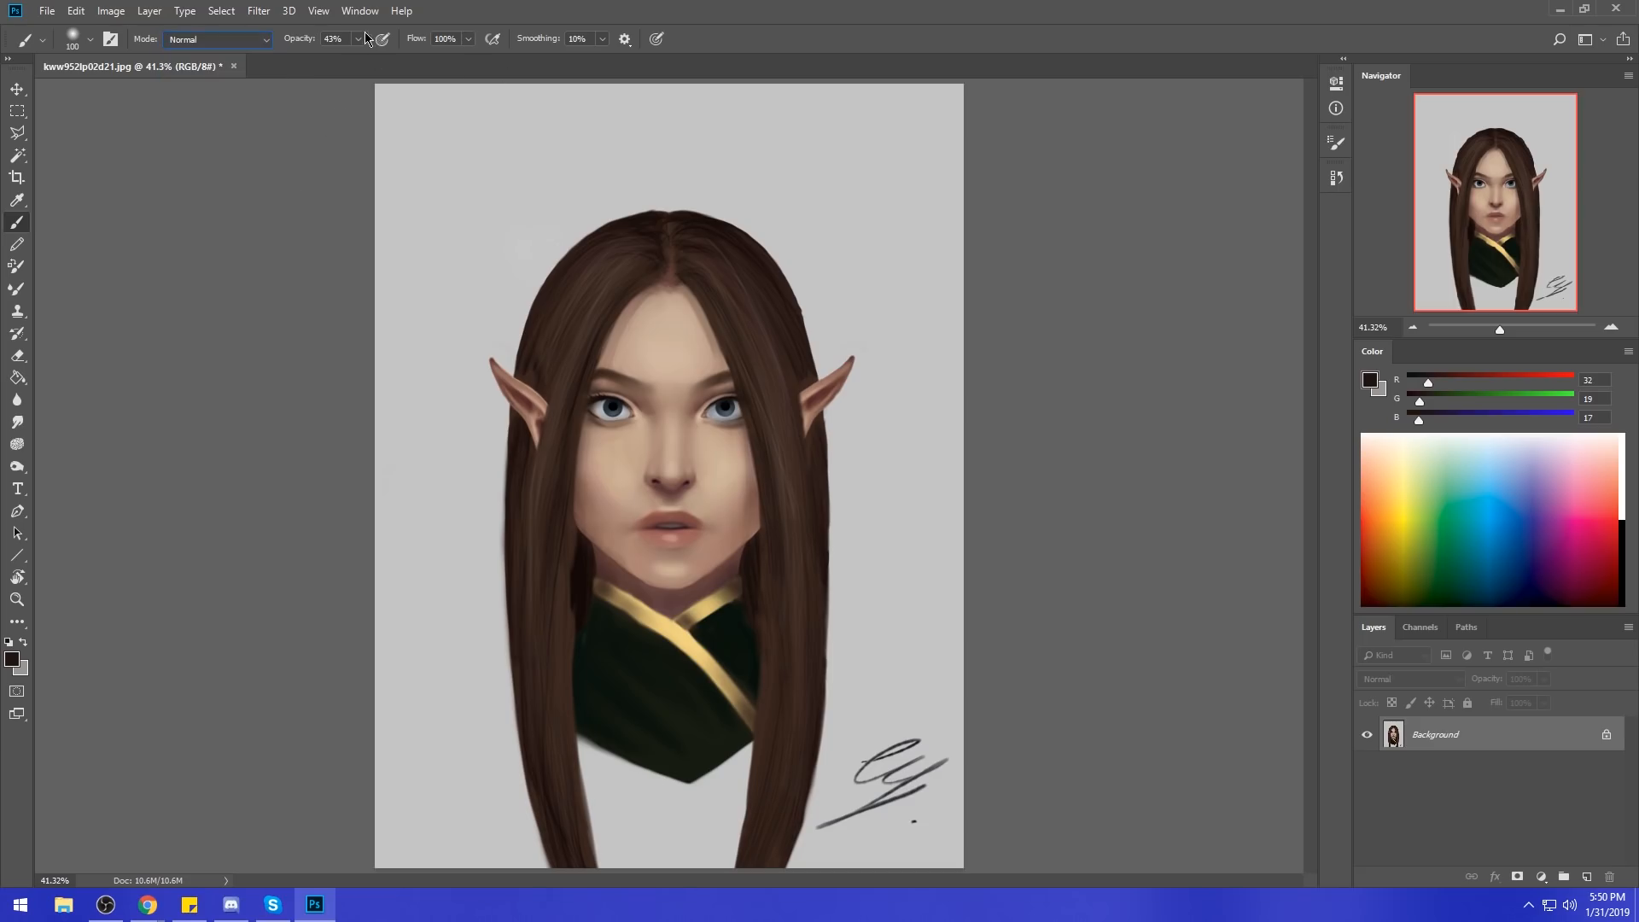
pyautogui.moveTo(390, 62); pyautogui.dragTo(408, 58)
pyautogui.press(']')
pyautogui.press(']')
pyautogui.press(']')
pyautogui.press(']')
pyautogui.press(']')
pyautogui.press(']')
pyautogui.press(']')
pyautogui.press('[')
pyautogui.click(359, 39)
# Set the foreground colour to deep reddish brown RGB 64, 23, 20 and reduce the brush to 250 px.
pyautogui.click(1369, 380)
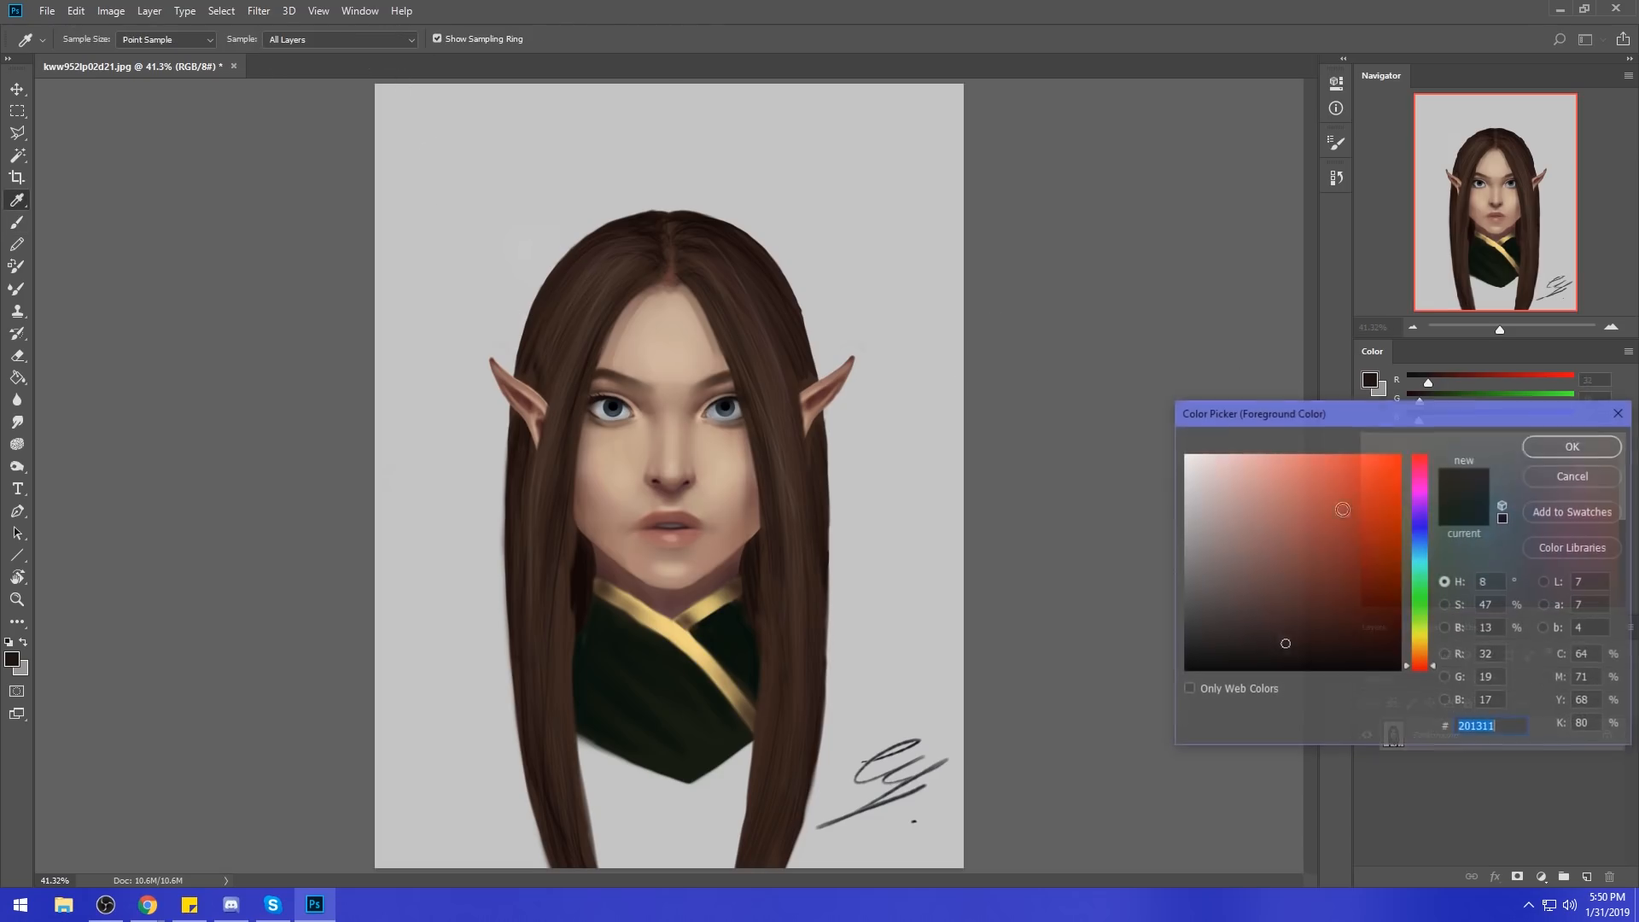
pyautogui.click(1321, 615)
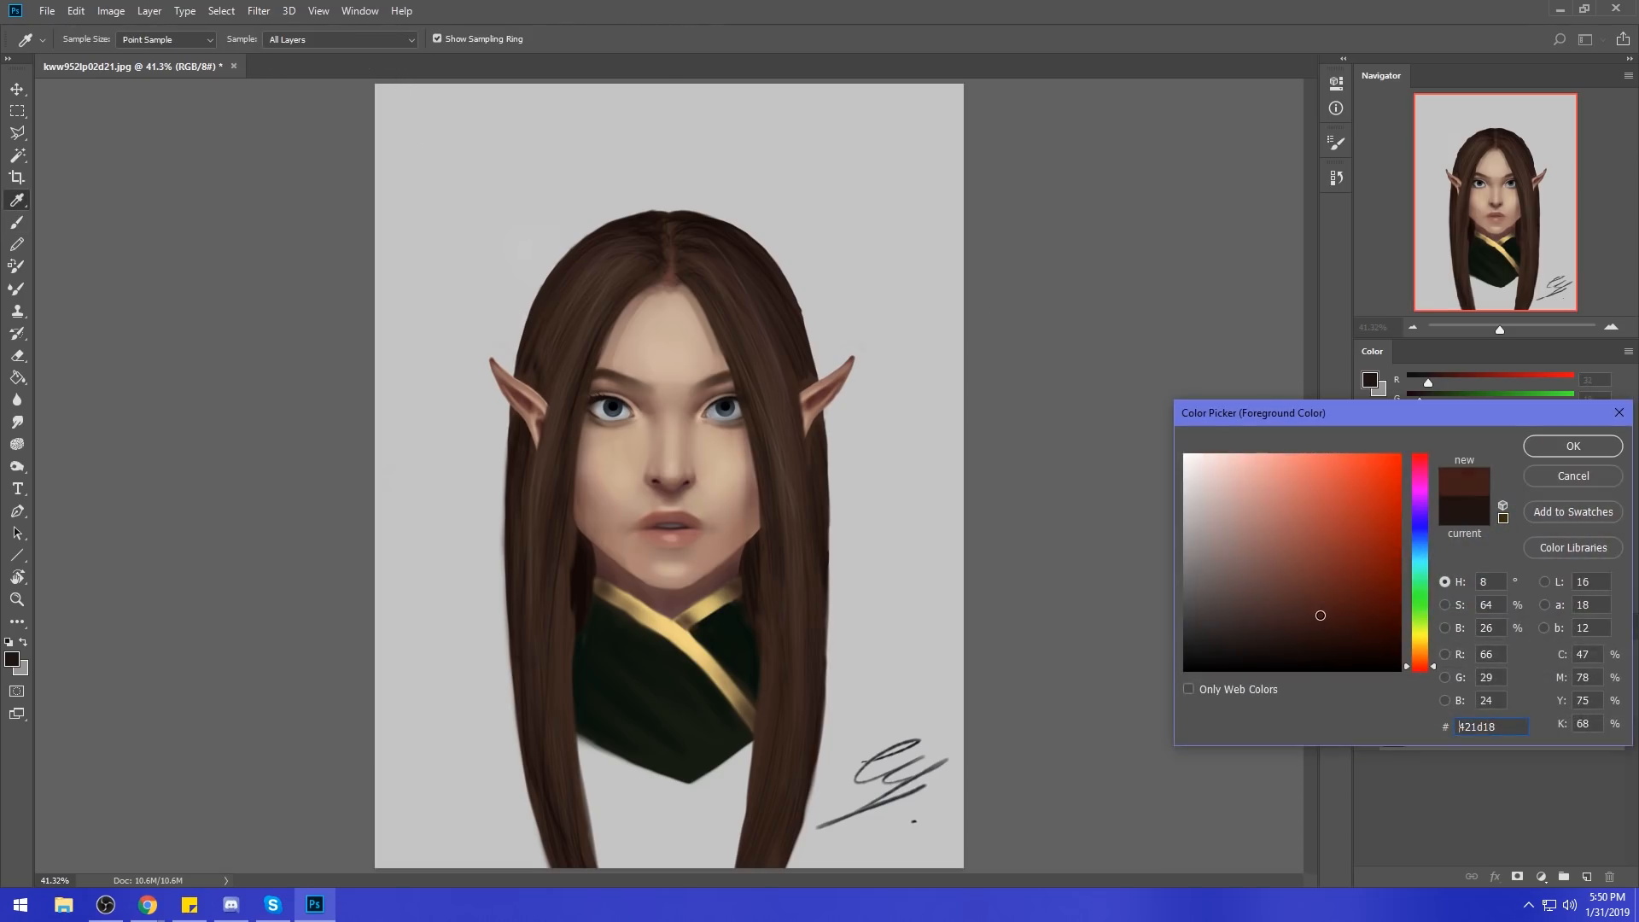
pyautogui.click(1333, 617)
pyautogui.click(1573, 445)
pyautogui.press('[')
pyautogui.press('[')
pyautogui.press('[')
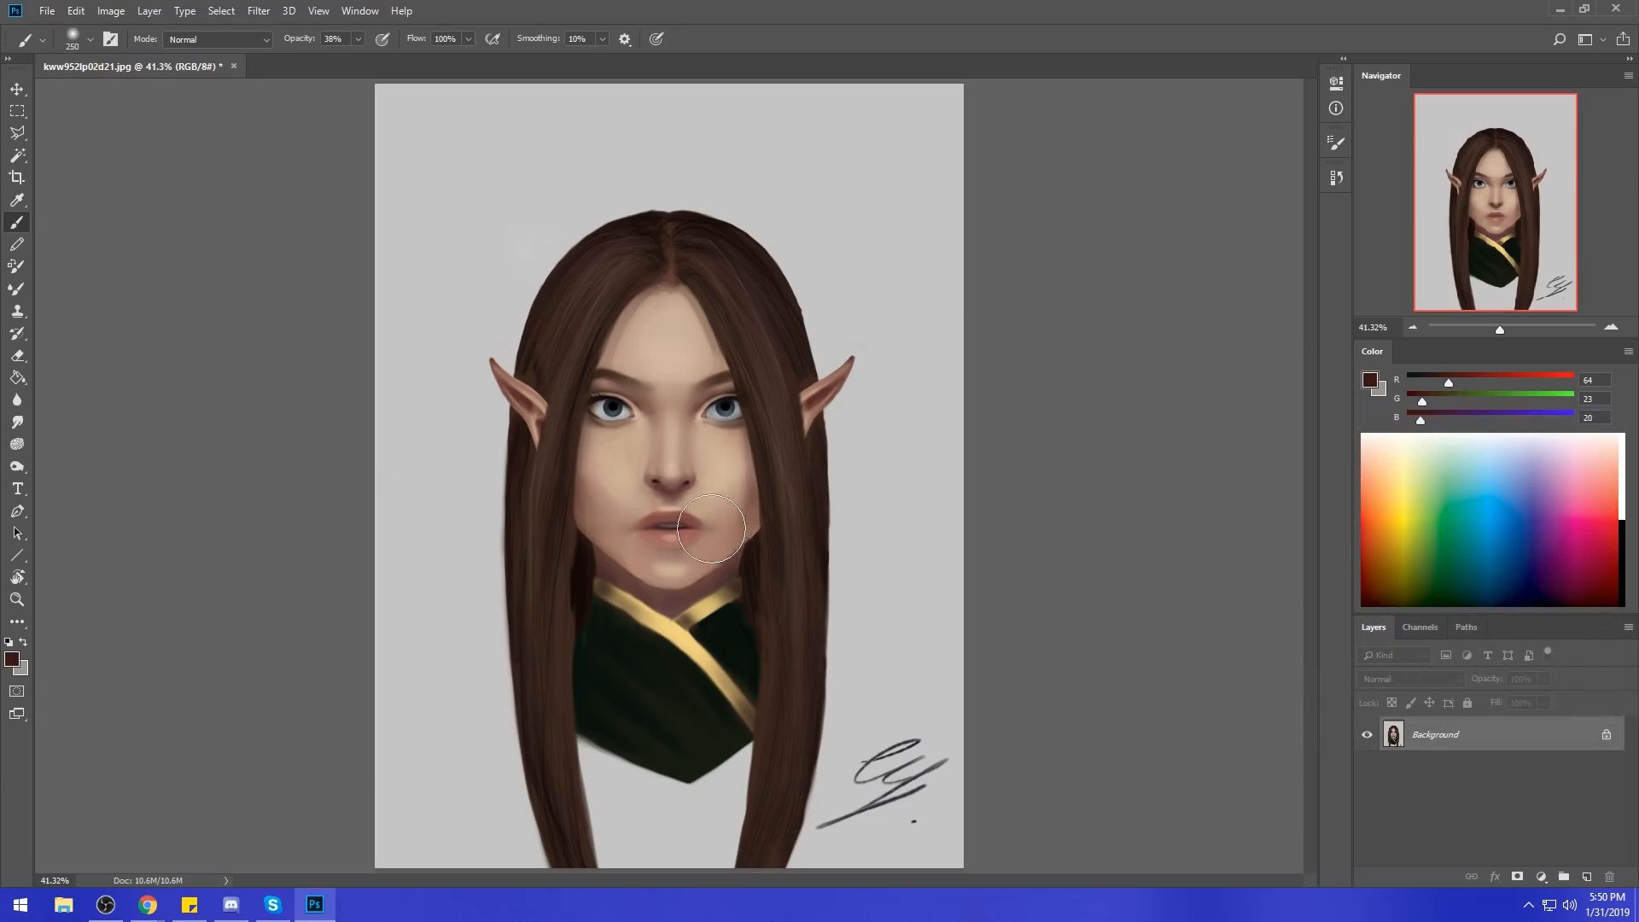
# Shade the viewer's-left corner of the mouth with the reddish brown, using a soft brush of about 90 px.
pyautogui.press('[')
pyautogui.press('[')
pyautogui.press('[')
pyautogui.press('[')
pyautogui.hotkey('ctrl', '+')
pyautogui.hotkey('ctrl', '+')
pyautogui.press(']')
pyautogui.press(']')
pyautogui.press(']')
pyautogui.press(']')
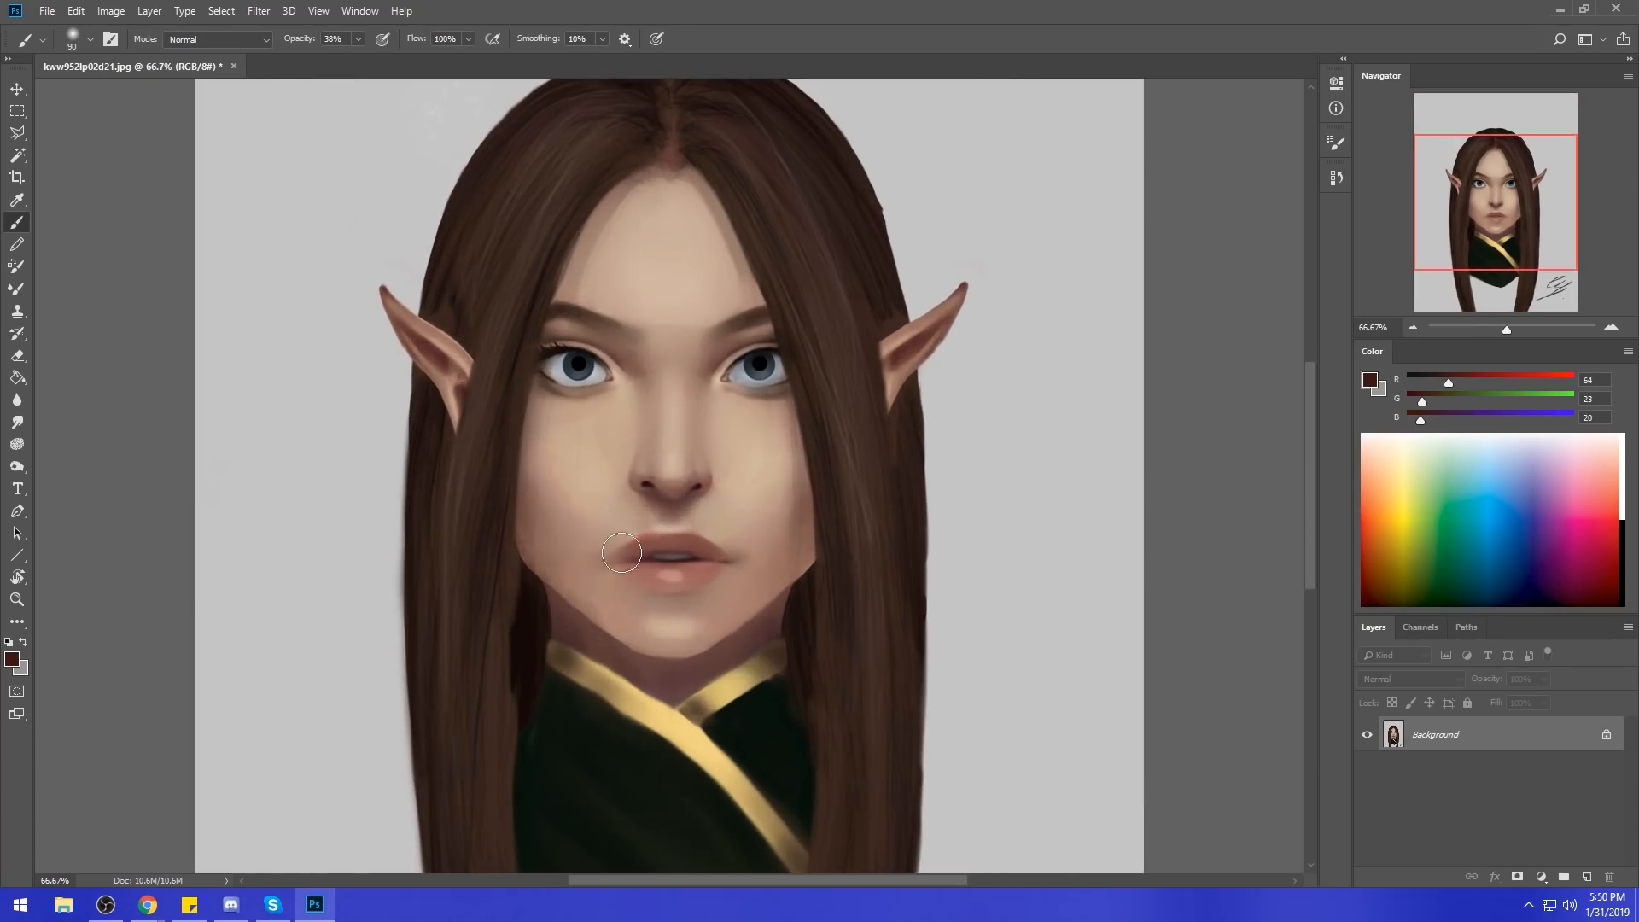
pyautogui.moveTo(607, 561); pyautogui.dragTo(613, 550)
# Refine the line between the lips and extend both mouth corners in reddish brown, varying the brush size.
pyautogui.press('[')
pyautogui.press('[')
pyautogui.press('[')
pyautogui.press('[')
pyautogui.press('[')
pyautogui.press('[')
pyautogui.press('[')
pyautogui.press('[')
pyautogui.press(']')
pyautogui.press(']')
pyautogui.press(']')
pyautogui.press(']')
pyautogui.press(']')
pyautogui.press(']')
pyautogui.press(']')
pyautogui.press(']')
pyautogui.press('[')
pyautogui.press('[')
pyautogui.press('[')
pyautogui.press('[')
pyautogui.press('[')
# Switch the paint colour to pure black and deepen the mouth corners at 38% opacity with a brush from 50 px.
pyautogui.click(1369, 380)
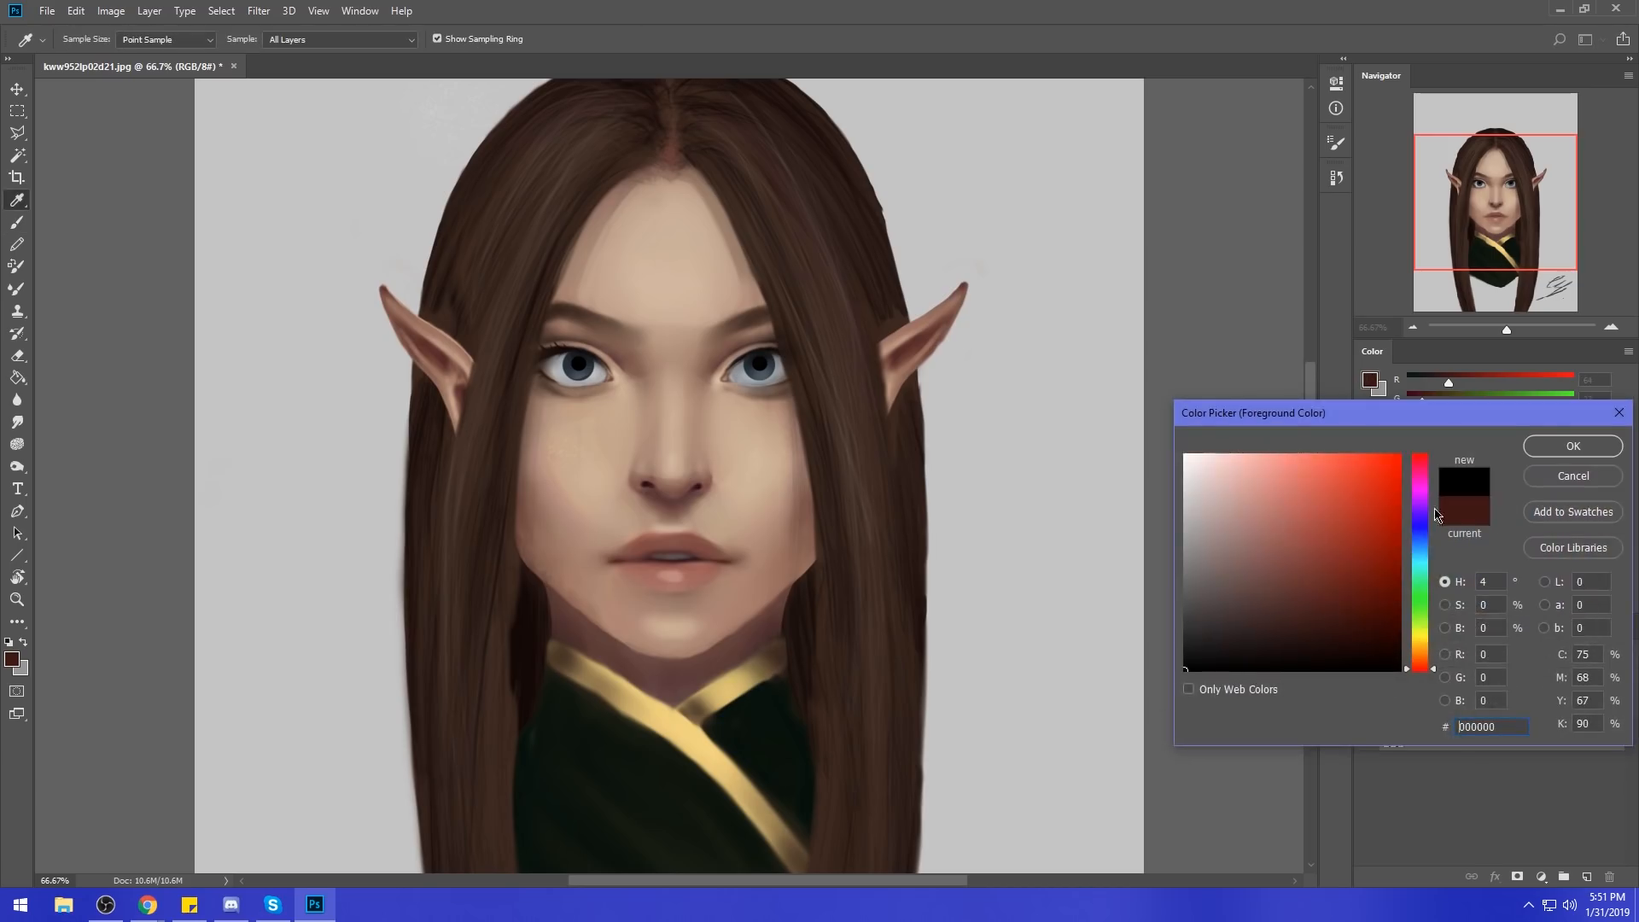
pyautogui.click(1573, 445)
pyautogui.press('[')
pyautogui.press('[')
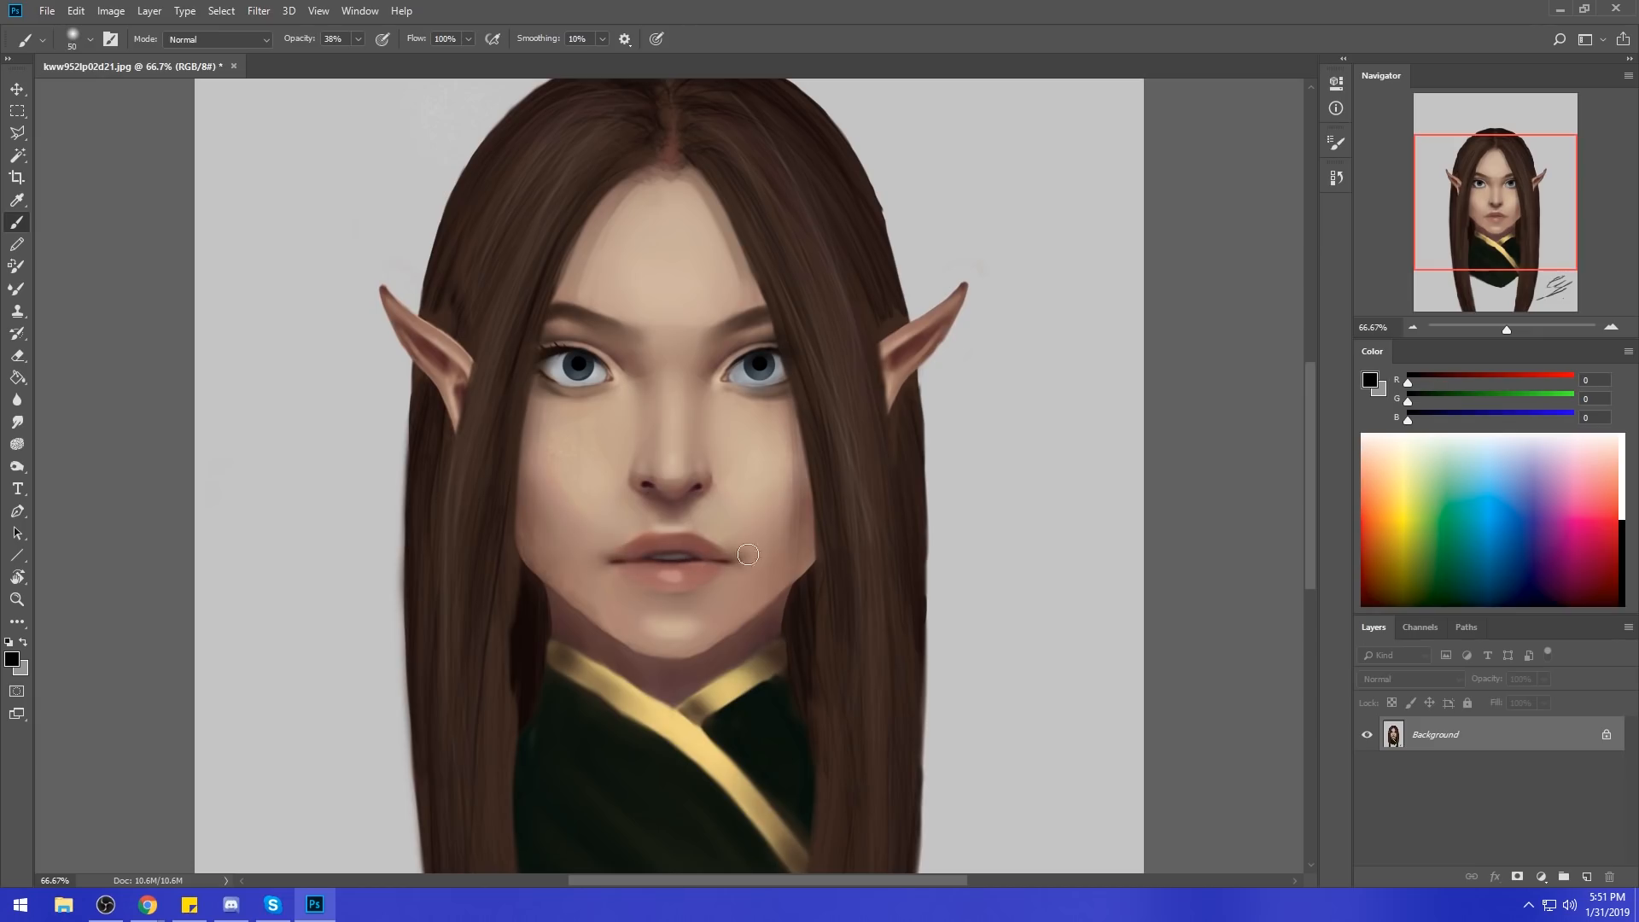
pyautogui.press(']')
pyautogui.press(']')
pyautogui.press(']')
pyautogui.press(']')
pyautogui.press(']')
pyautogui.press(']')
# Soften the viewer's-right corner of the mouth using the Smudge tool at 9% strength.
pyautogui.hotkey('ctrl', '-')
pyautogui.hotkey('ctrl', '-')
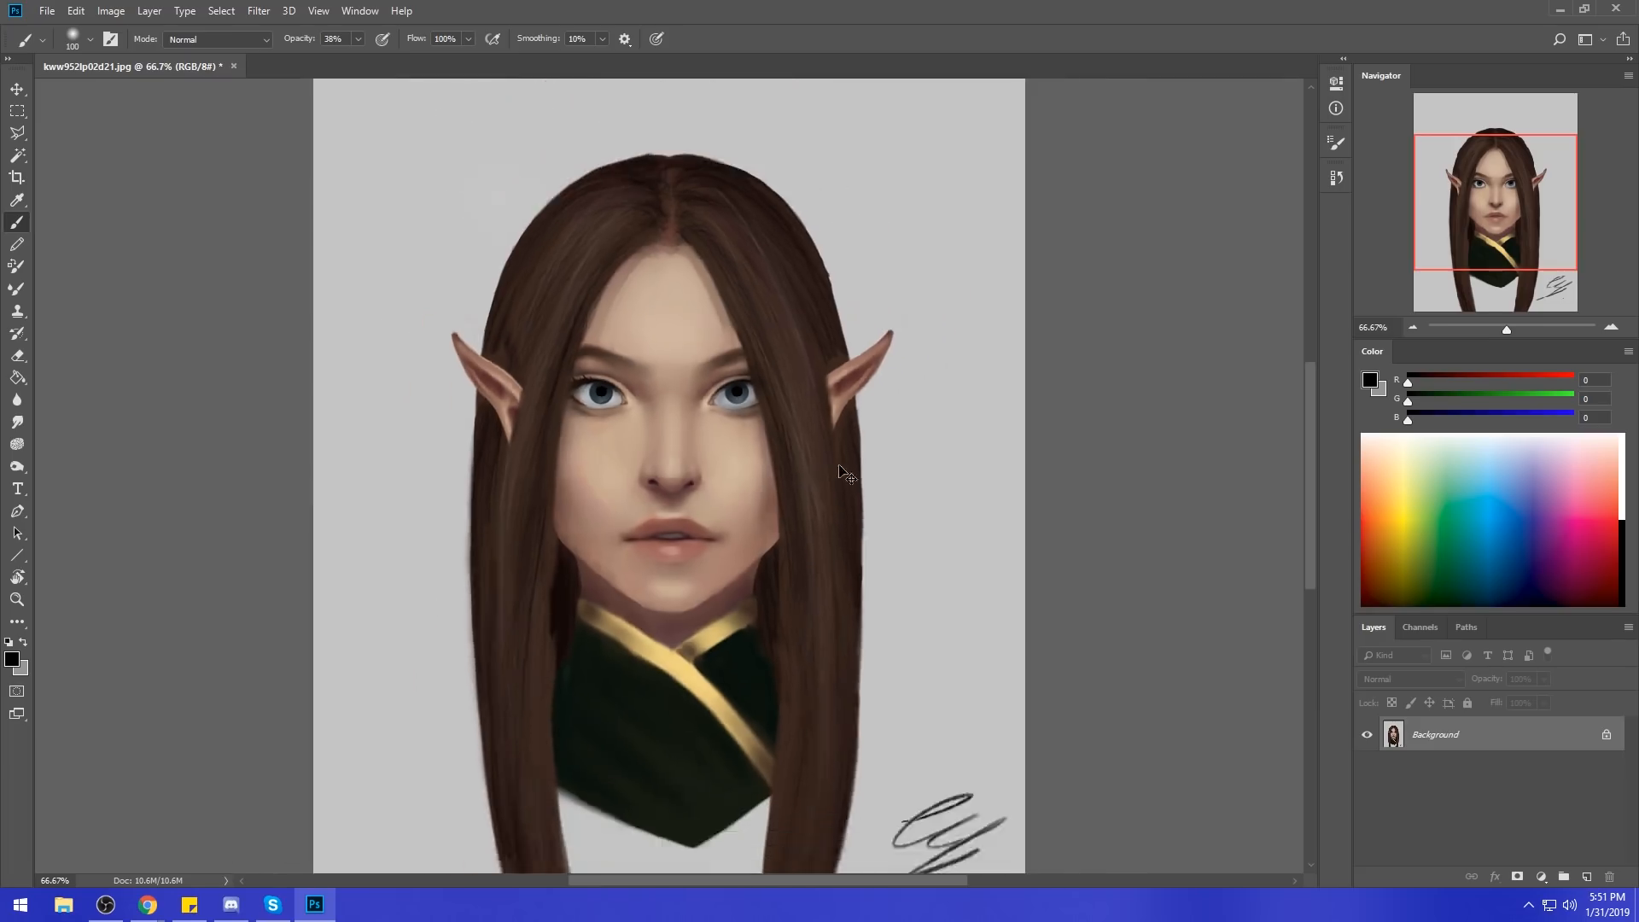
pyautogui.click(17, 421)
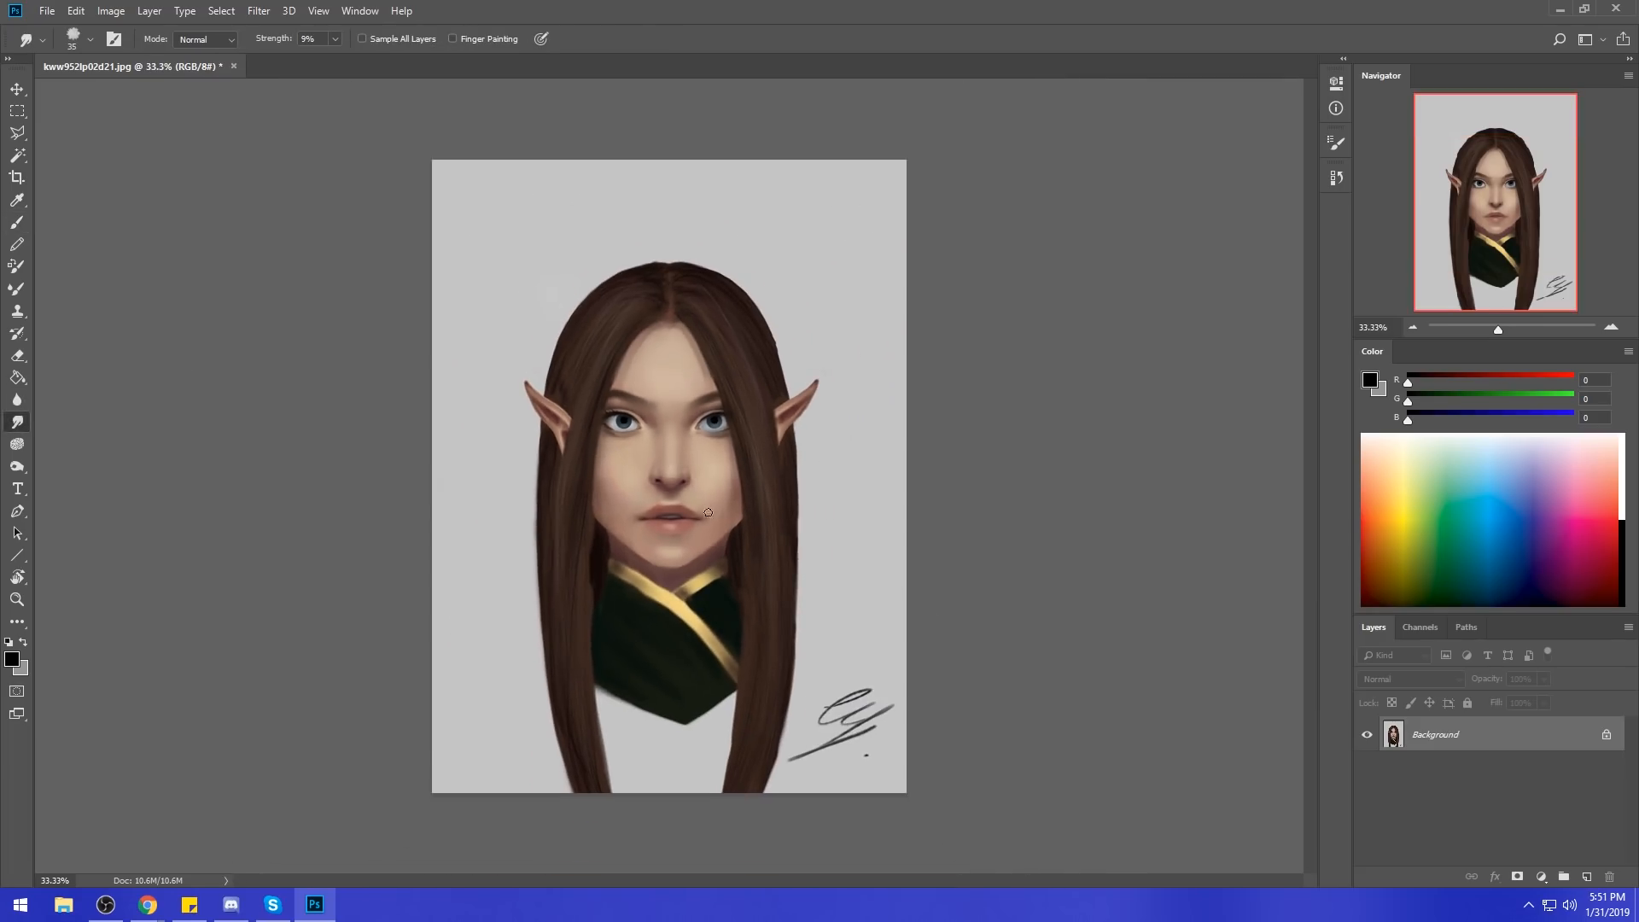
pyautogui.press('b')
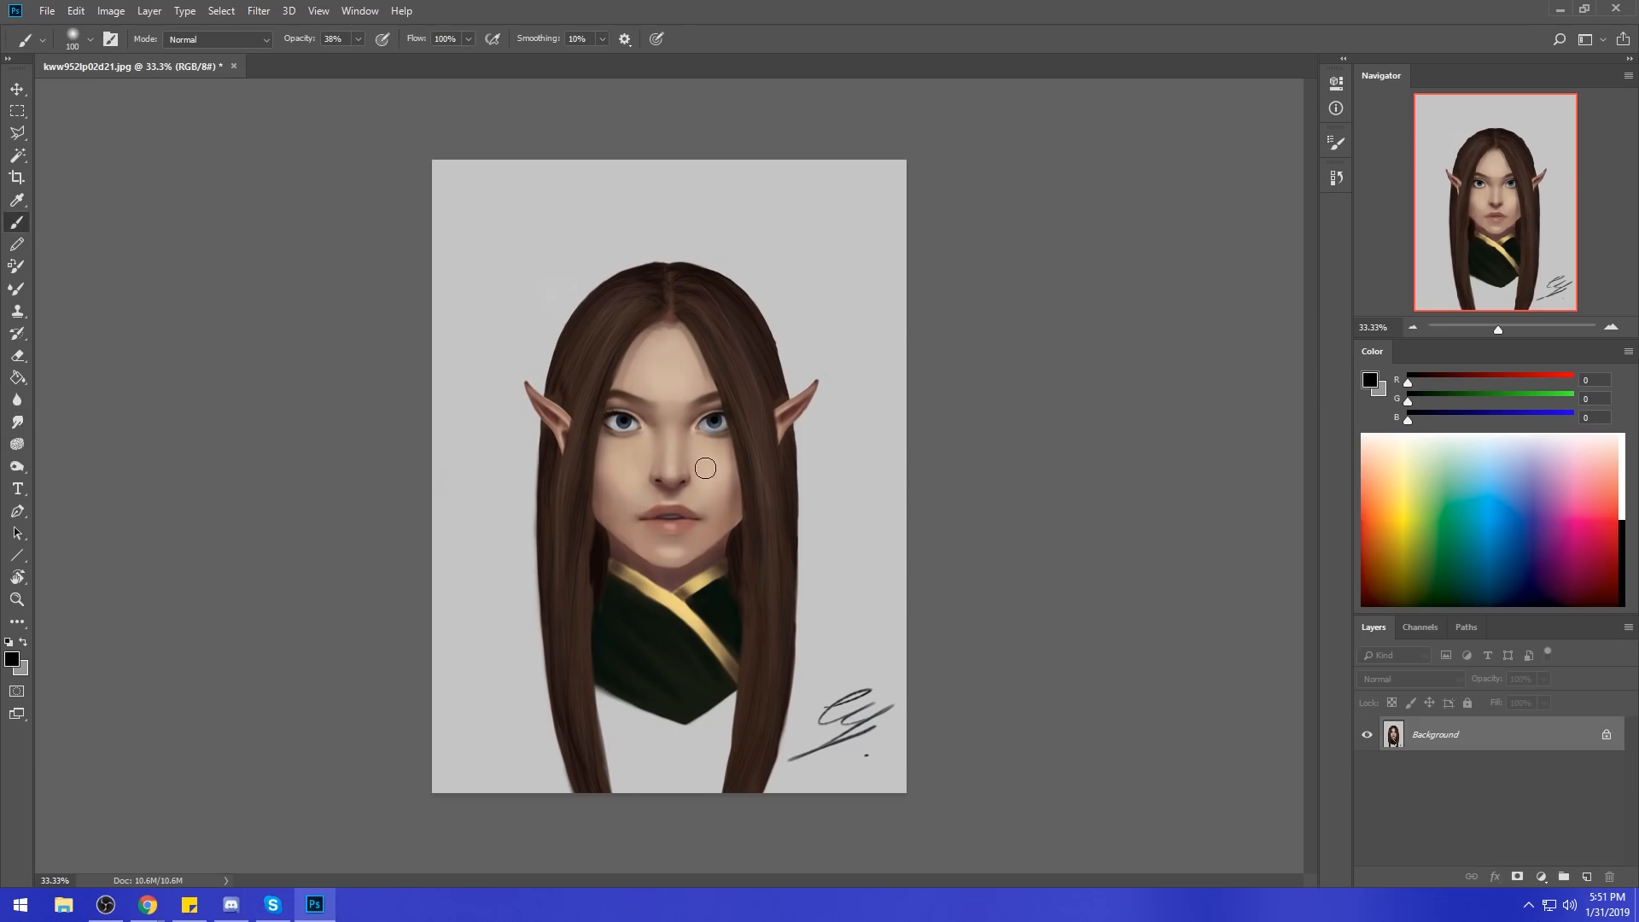
# Enlarge the brush to 1000 px, set it to Darken mode and sample the brown cheek shadow RGB 116, 76, 65.
pyautogui.rightClick(762, 502)
pyautogui.click(1195, 481)
pyautogui.press(']')
pyautogui.press(']')
pyautogui.press(']')
pyautogui.press(']')
pyautogui.press(']')
pyautogui.press(']')
pyautogui.press(']')
pyautogui.press(']')
pyautogui.press(']')
pyautogui.press(']')
pyautogui.press(']')
pyautogui.press(']')
pyautogui.press(']')
pyautogui.click(217, 40)
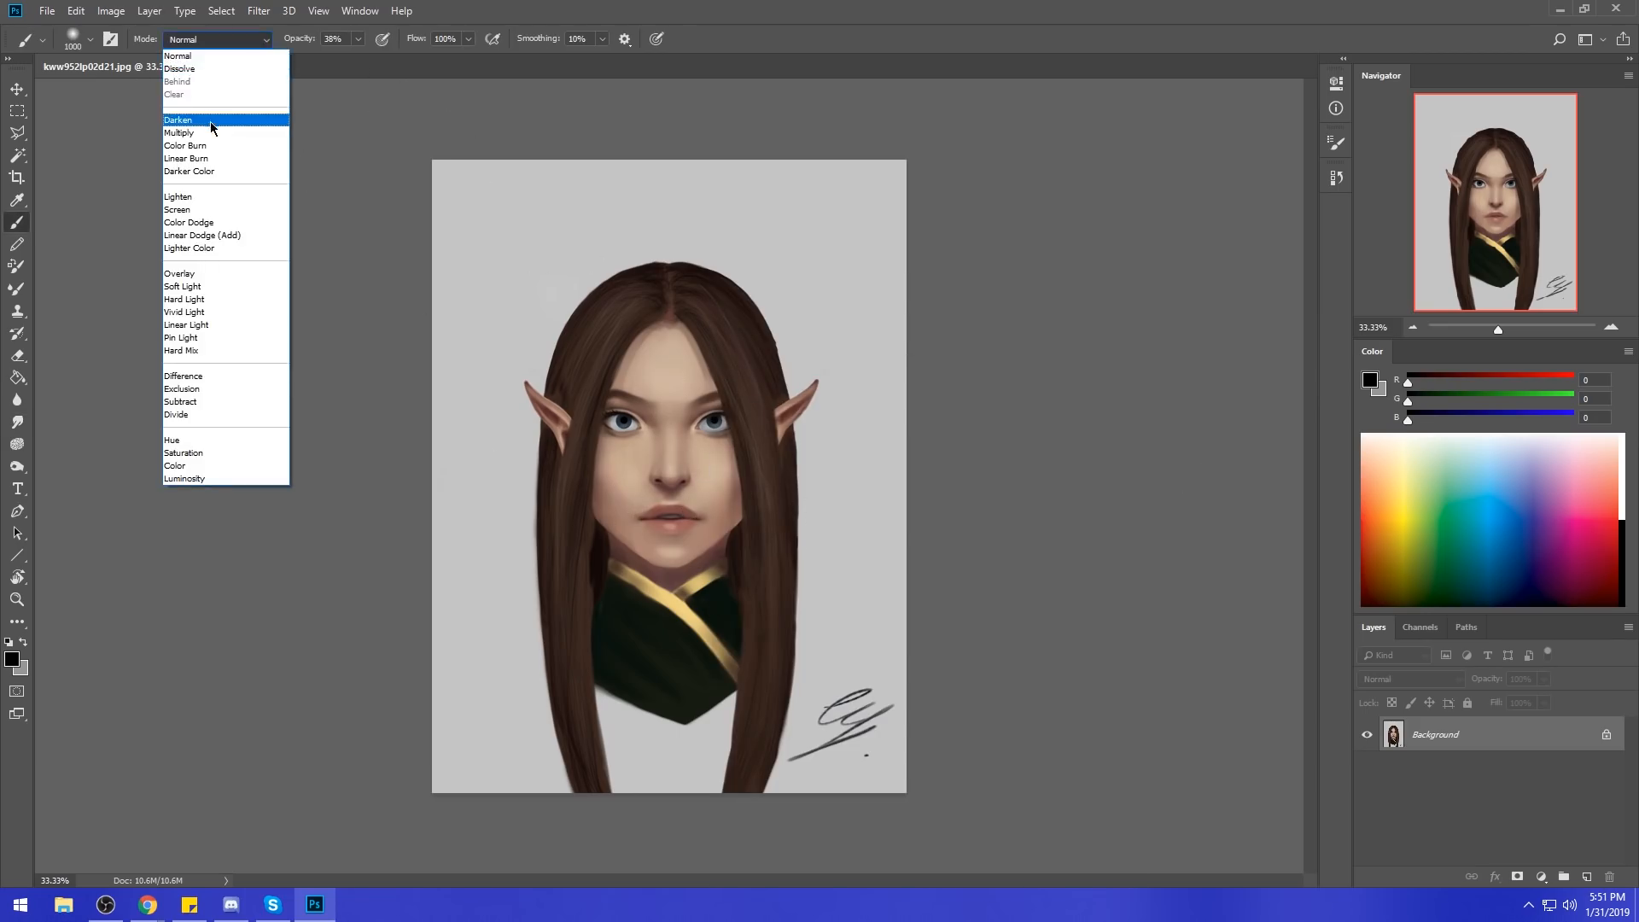
pyautogui.click(208, 118)
pyautogui.keyDown('alt'); pyautogui.click(746, 492); pyautogui.keyUp('alt')
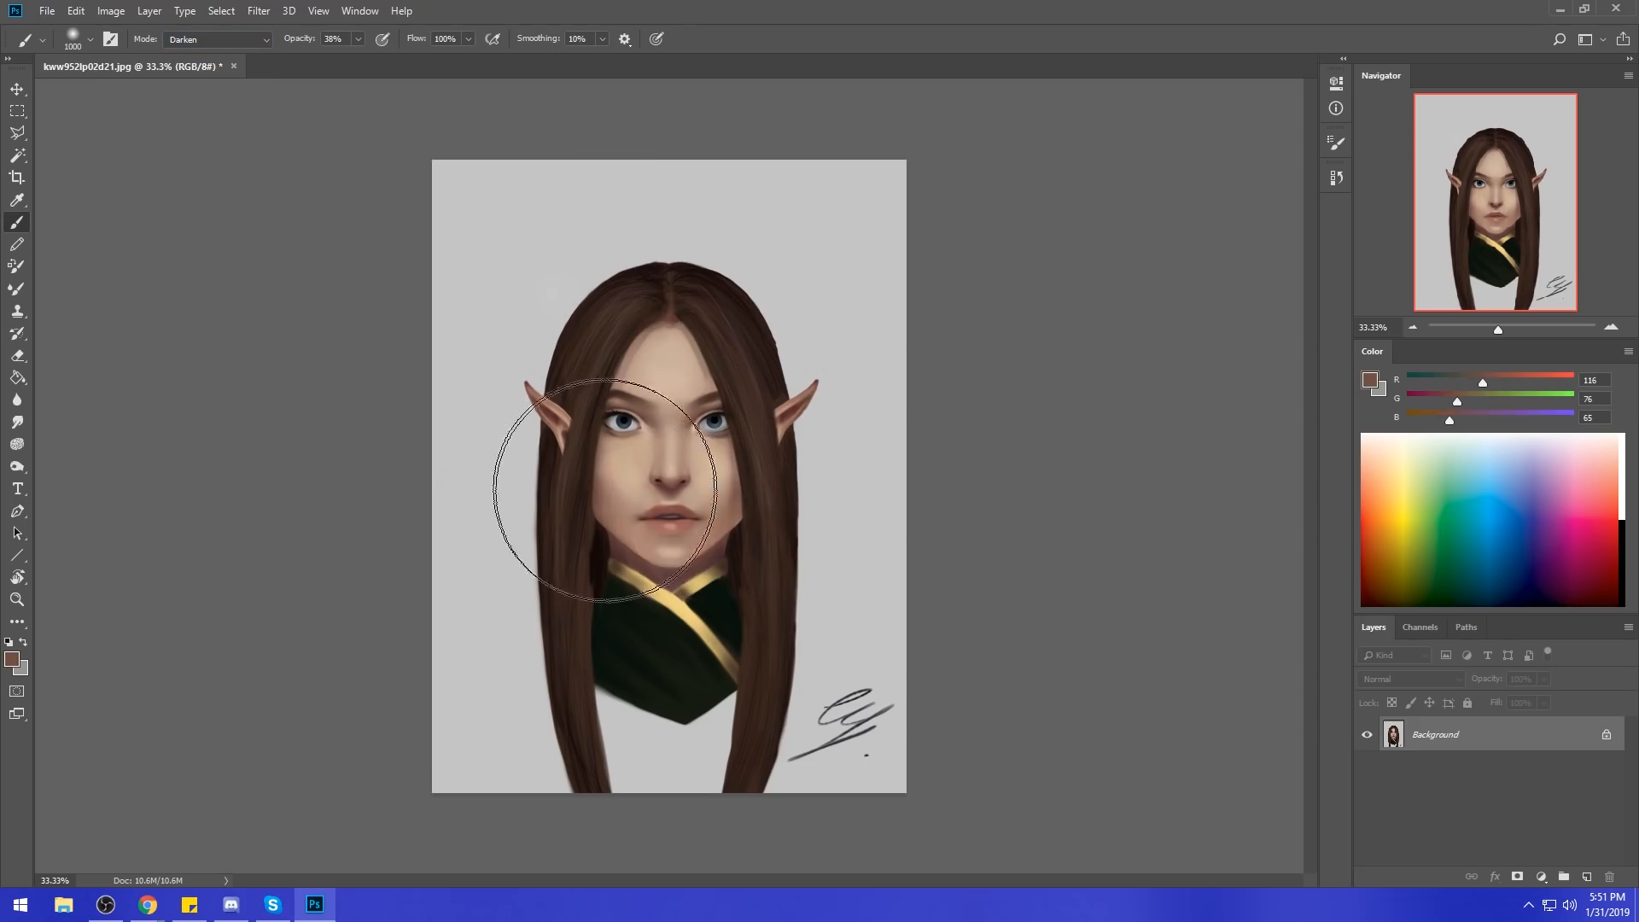
# Reduce the brush to 200 px and tint the lips with the sampled brown at 38% opacity.
pyautogui.press('[')
pyautogui.press('[')
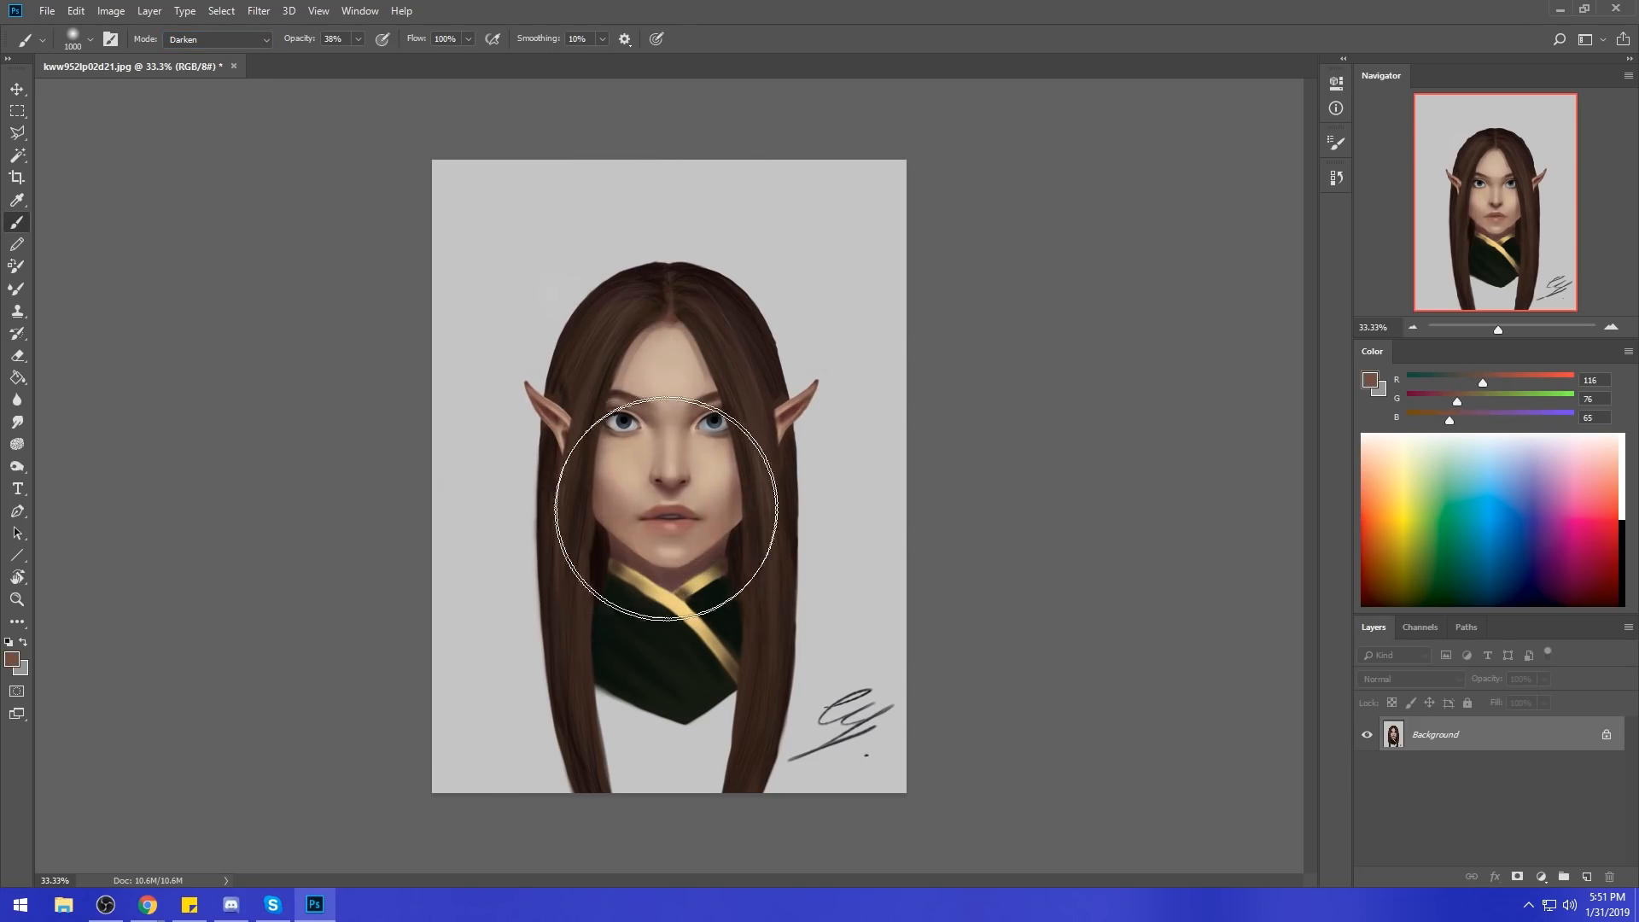
pyautogui.press('[')
pyautogui.press('[')
pyautogui.press('[')
pyautogui.press('[')
pyautogui.press('[')
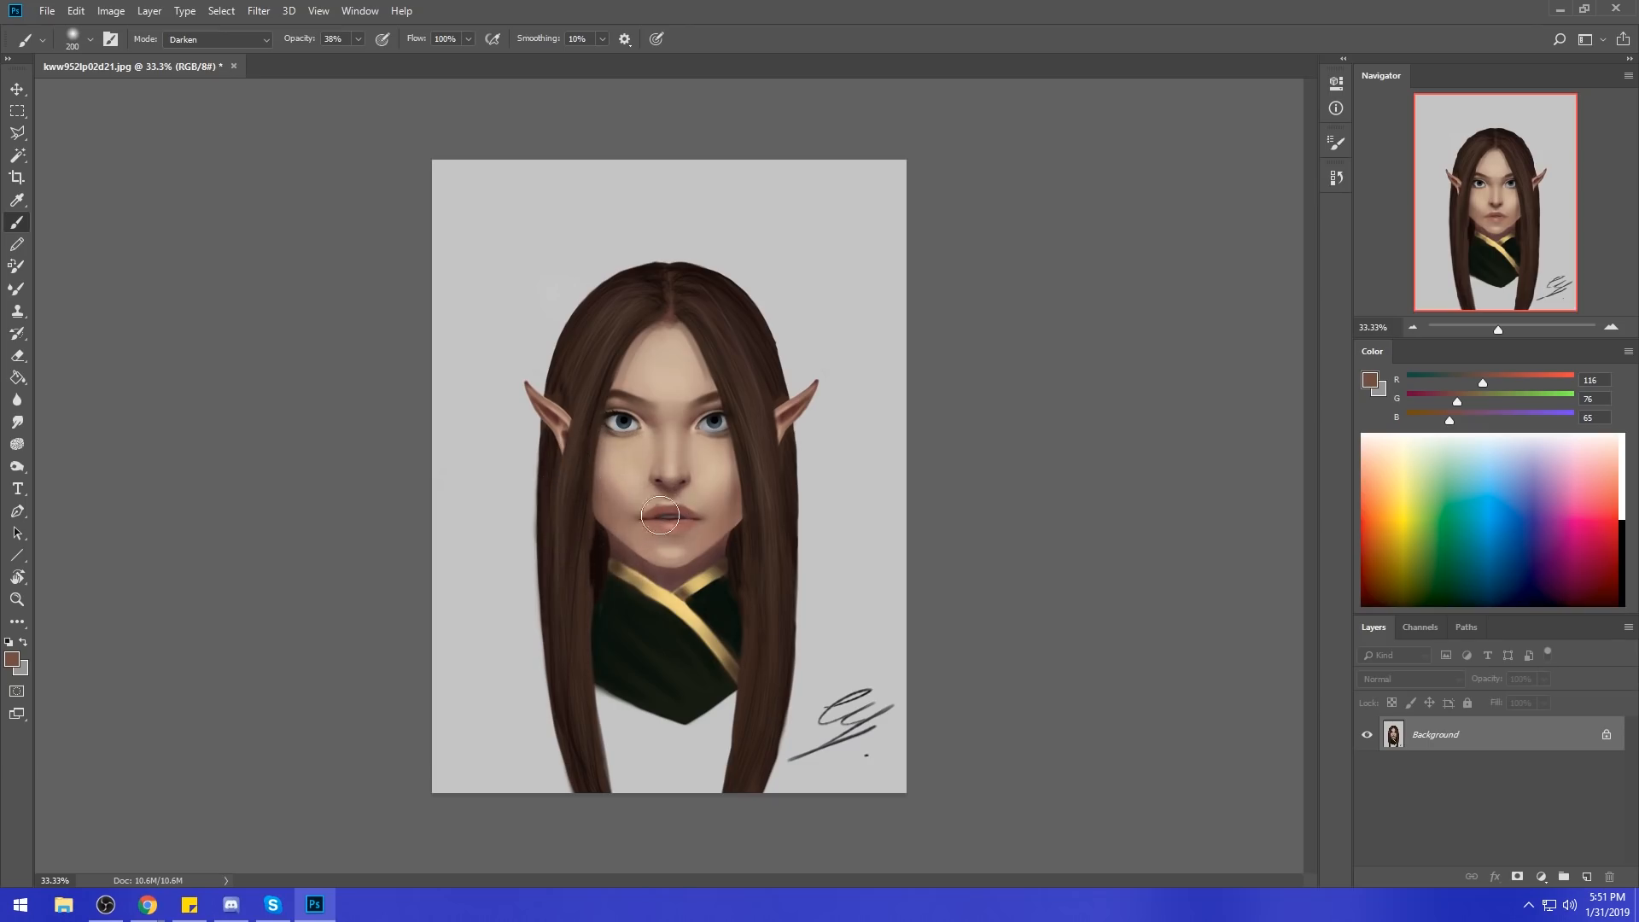
pyautogui.press(']')
pyautogui.moveTo(629, 520)
pyautogui.mouseDown()
pyautogui.moveTo(627, 500)
pyautogui.moveTo(632, 512)
pyautogui.mouseUp()
pyautogui.hotkey('ctrl', 'alt', 'z')
# Repaint the skin around the mouth in Normal mode at 100% opacity with the sampled skin tone RGB 187, 158, 132.
pyautogui.keyDown('alt'); pyautogui.click(696, 489); pyautogui.keyUp('alt')
pyautogui.click(246, 41)
pyautogui.click(241, 58)
pyautogui.click(358, 39)
pyautogui.press('[')
pyautogui.press('[')
pyautogui.press('0')
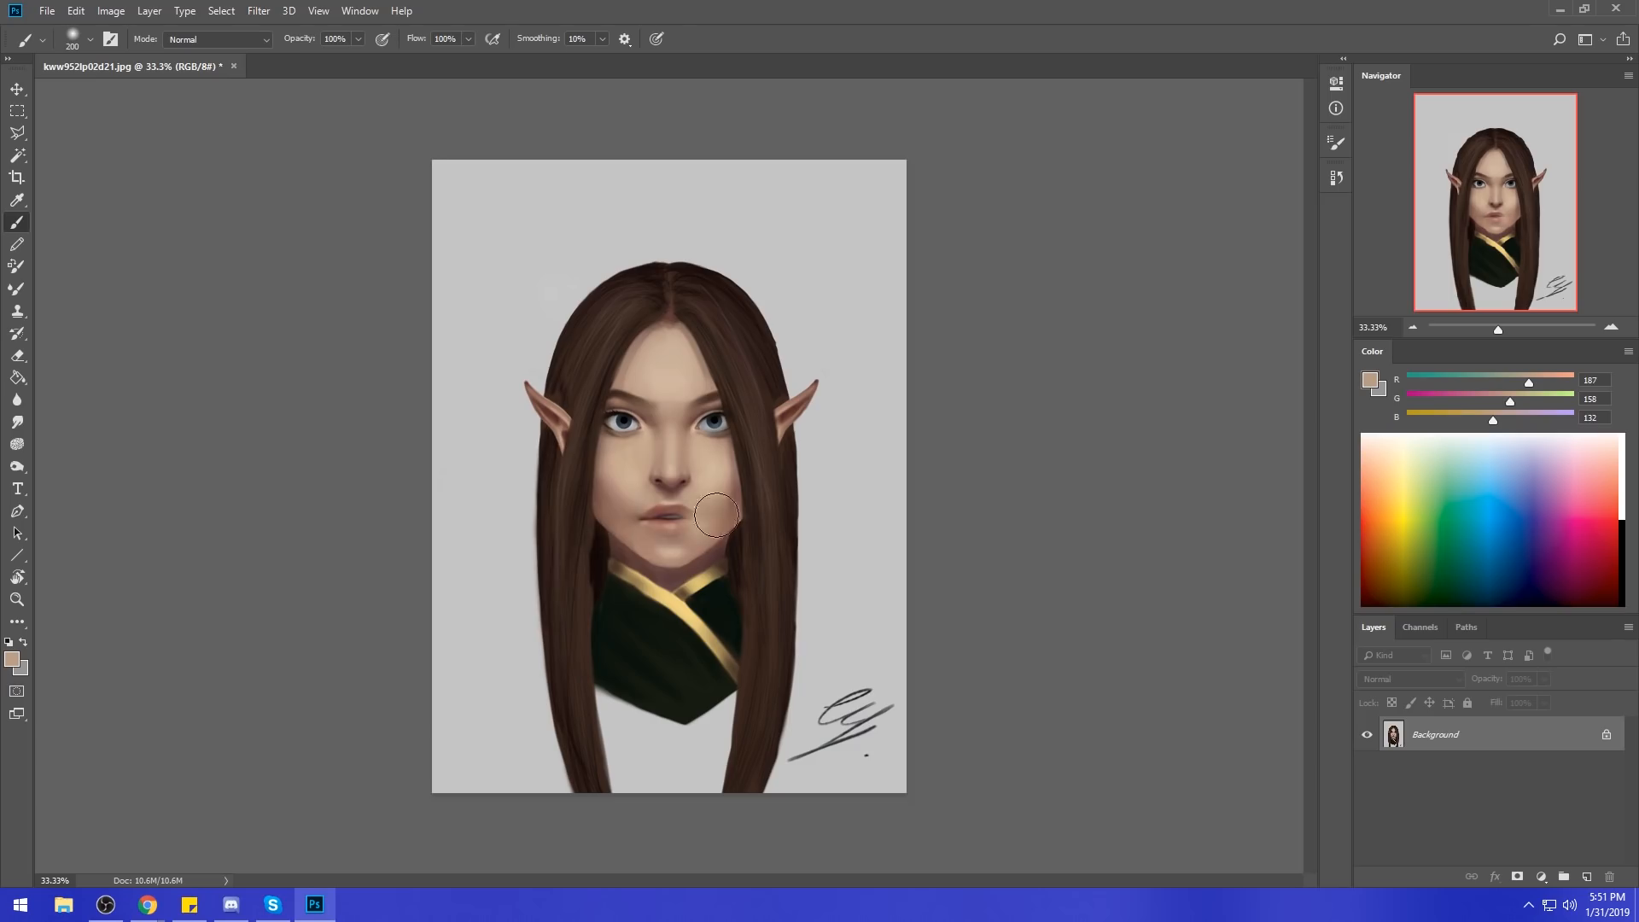
pyautogui.press(']')
pyautogui.press(']')
pyautogui.press(']')
pyautogui.press(']')
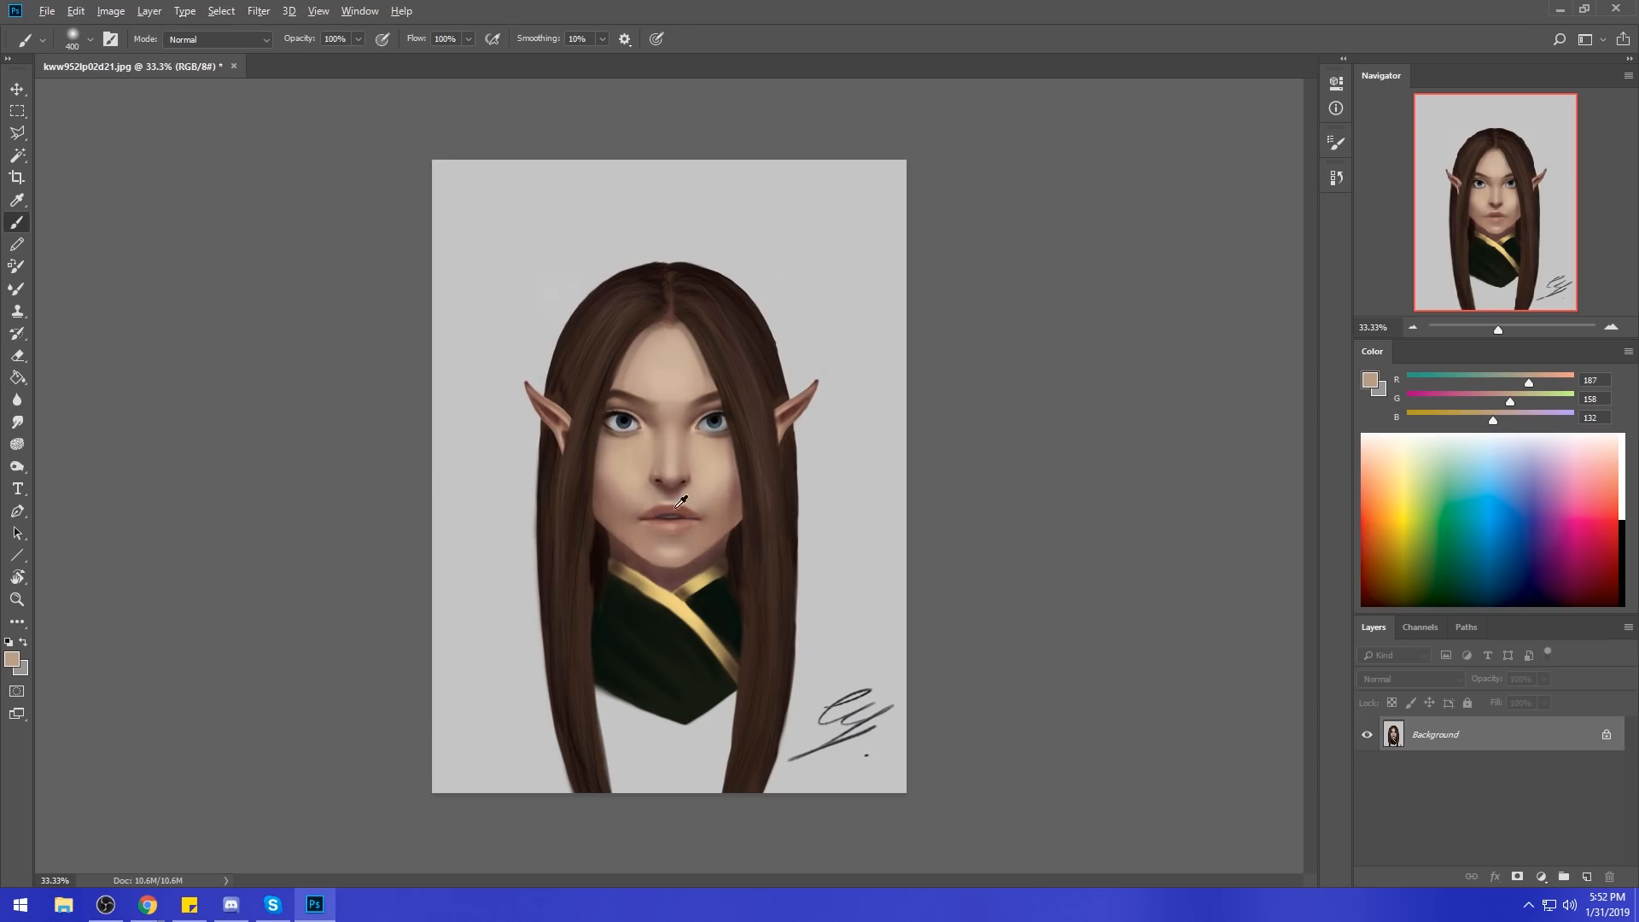
# Repaint the lips with a 150 px brush, sampling the reddish brown RGB 156, 96, 86 and the dark lip-line tone RGB 70, 42, 45.
pyautogui.keyDown('alt'); pyautogui.click(683, 501); pyautogui.keyUp('alt')
pyautogui.click(228, 41)
pyautogui.click(228, 41)
pyautogui.click(358, 39)
pyautogui.press('[')
pyautogui.press('[')
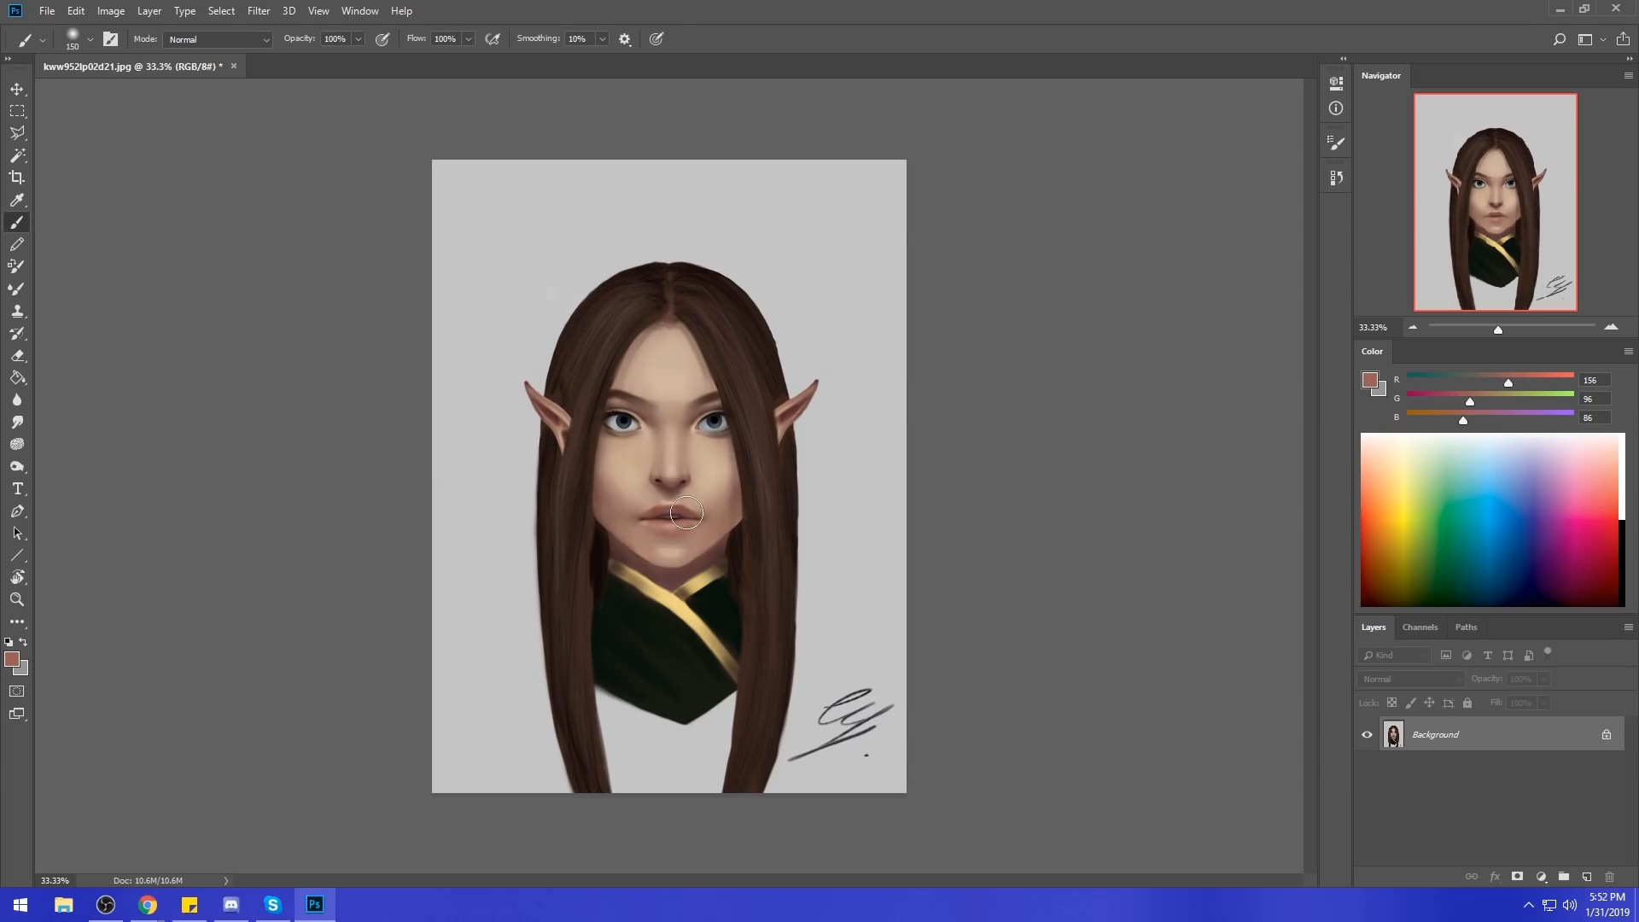
pyautogui.keyDown('alt'); pyautogui.click(680, 519); pyautogui.keyUp('alt')
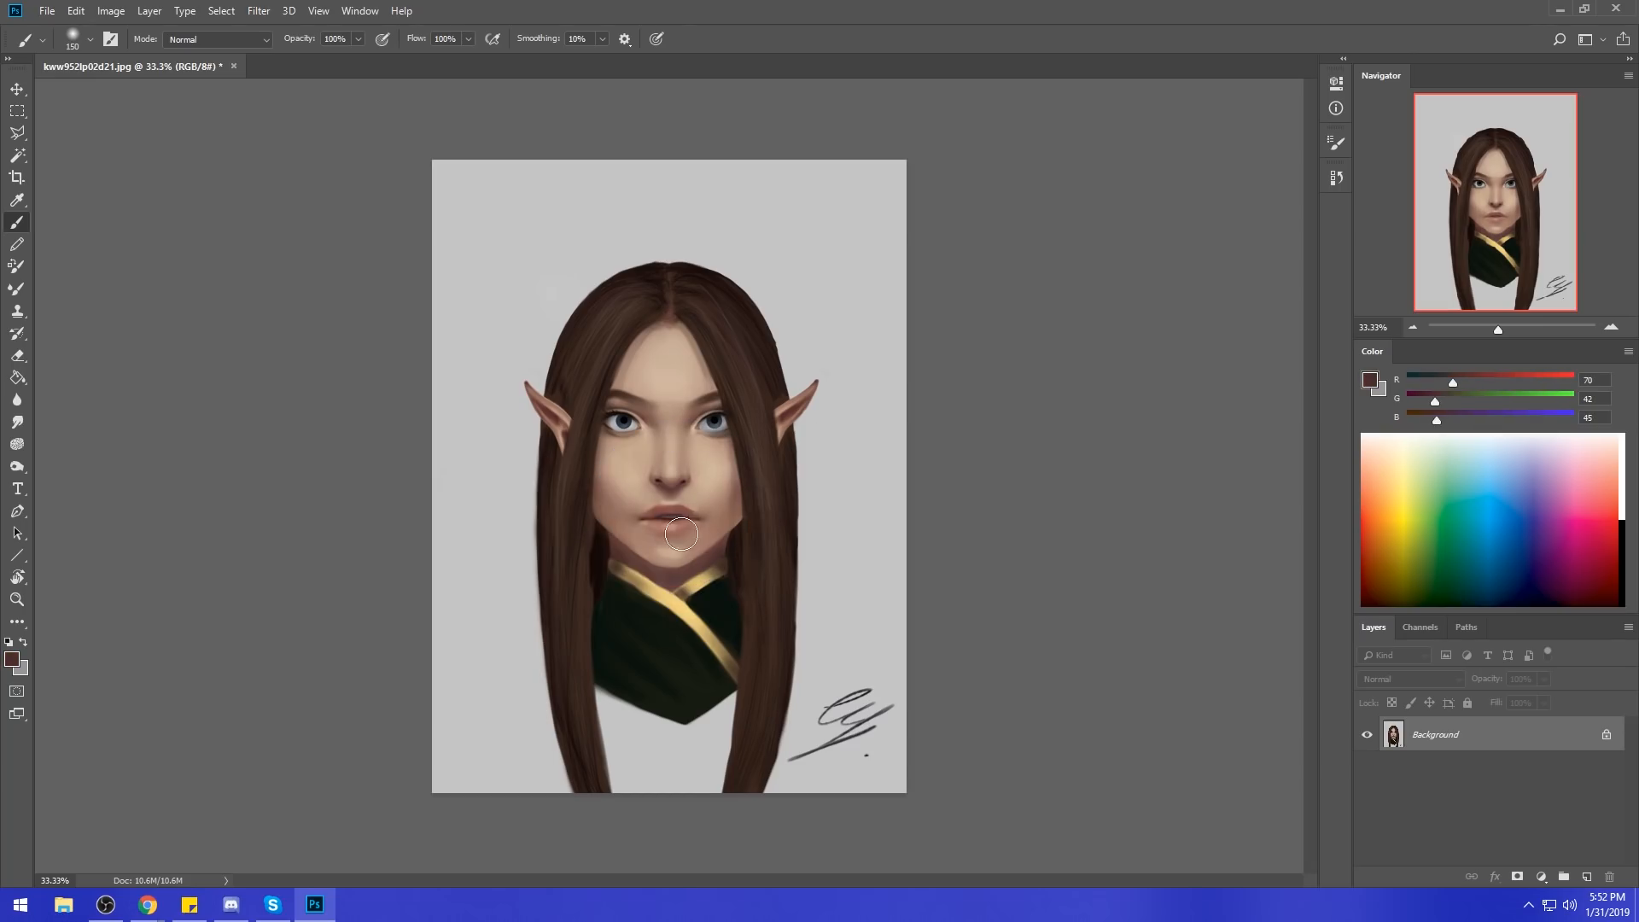
# Enlarge the brush to 500 px and sample the skin tone RGB 200, 172, 151 from the nose tip for the lower face.
pyautogui.press(']')
pyautogui.press(']')
pyautogui.press(']')
pyautogui.press(']')
pyautogui.press(']')
pyautogui.press(']')
pyautogui.keyDown('alt'); pyautogui.click(666, 487); pyautogui.keyUp('alt')
pyautogui.click(358, 38)
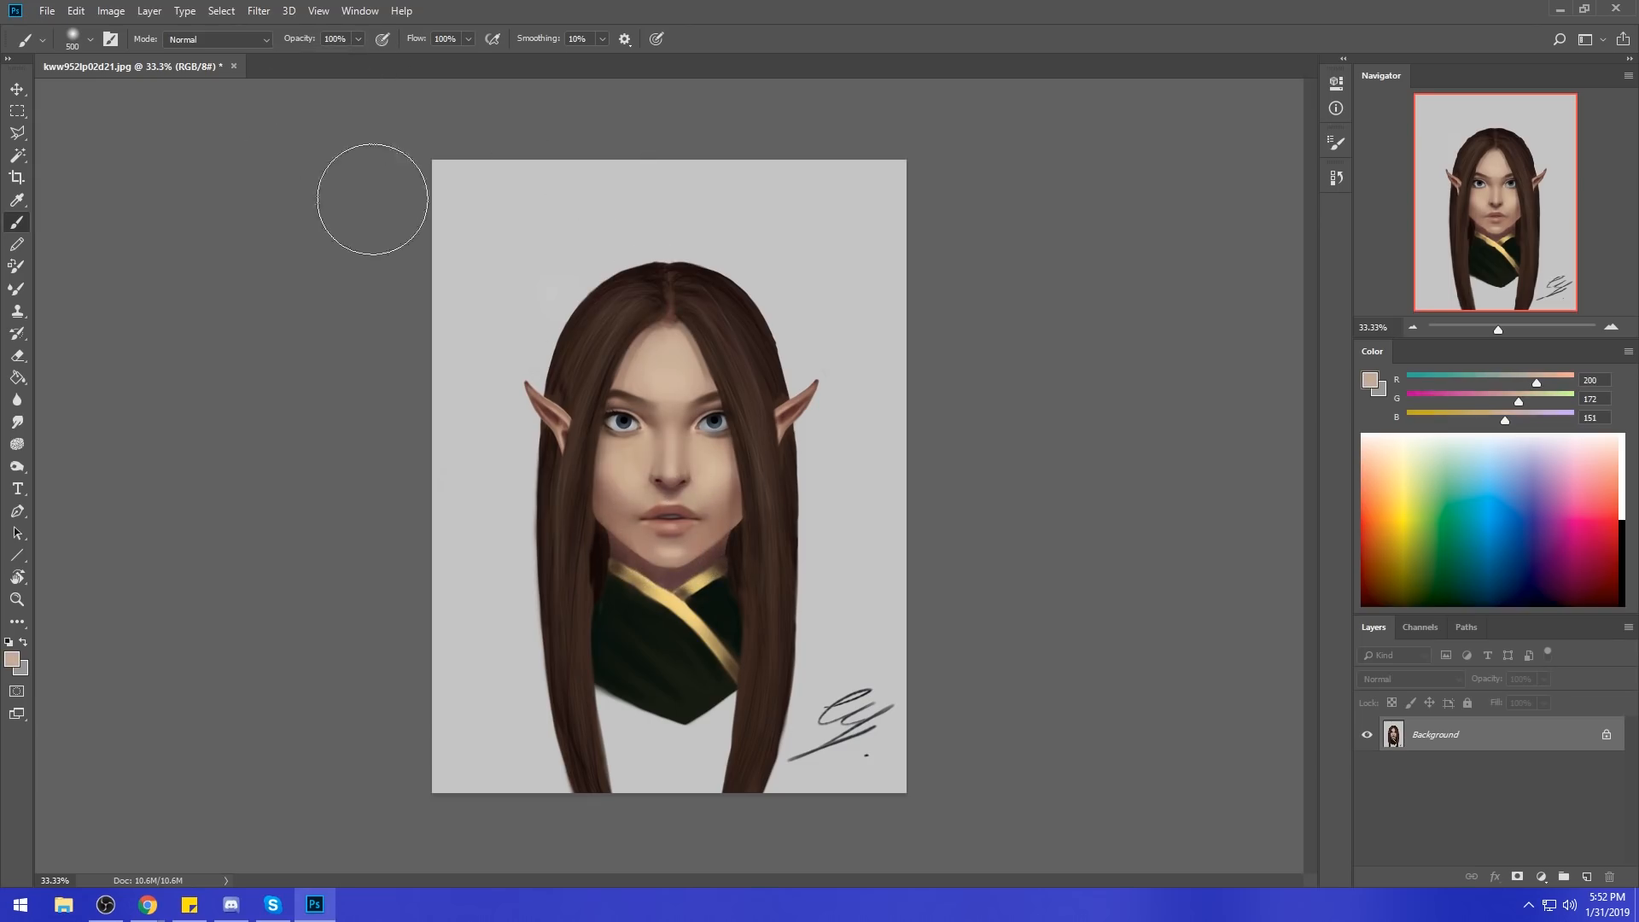
# Refine the upper lip edge with a 20 px dry-oil brush in the sampled lip colour RGB 135, 81, 77.
pyautogui.hotkey('ctrl', '=')
pyautogui.hotkey('ctrl', '=')
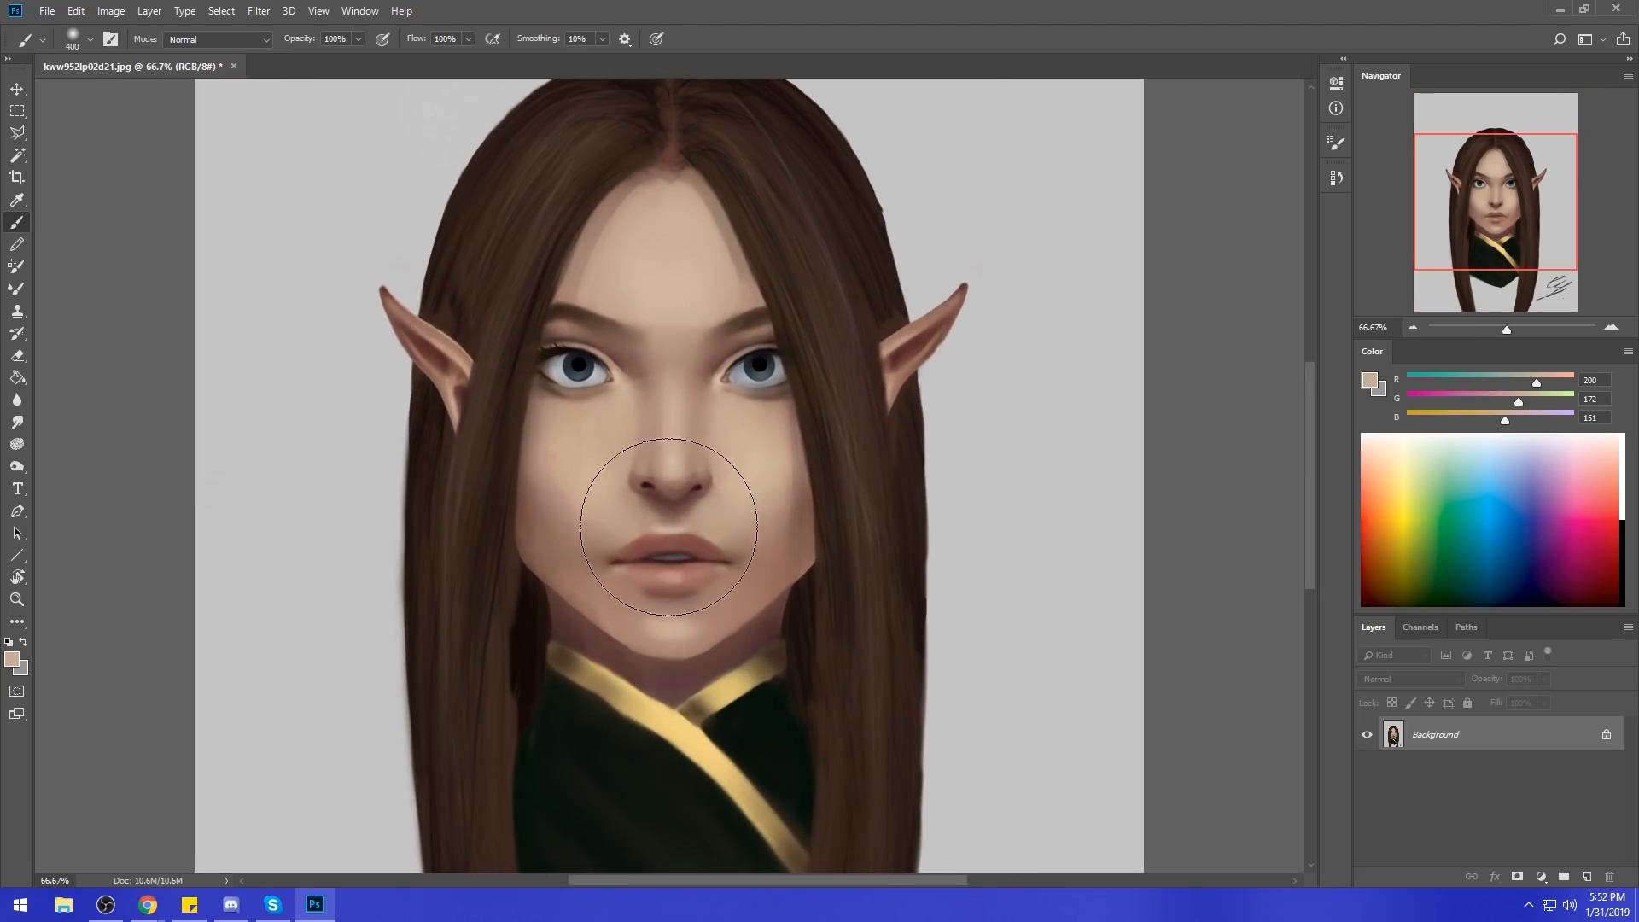
pyautogui.rightClick(751, 427)
pyautogui.click(870, 696)
pyautogui.press('Escape')
pyautogui.keyDown('alt'); pyautogui.click(664, 537); pyautogui.keyUp('alt')
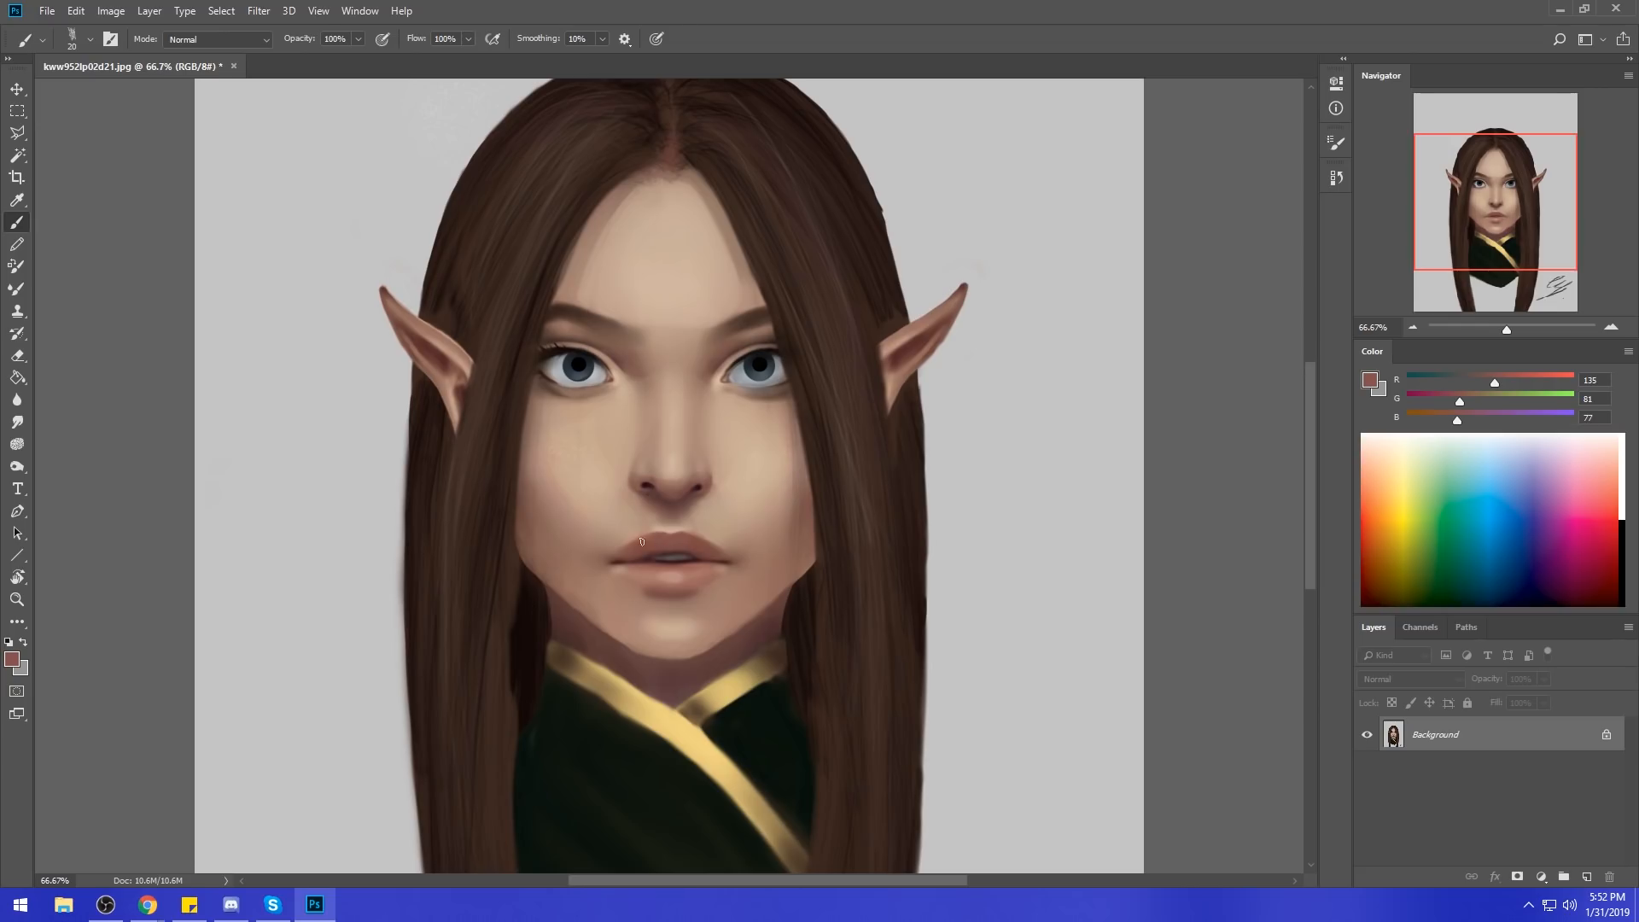
# Clean up the skin between nose and upper lip with a 30 px dry-oil brush, using skin and shadow tones sampled nearby.
pyautogui.keyDown('alt'); pyautogui.click(671, 528); pyautogui.keyUp('alt')
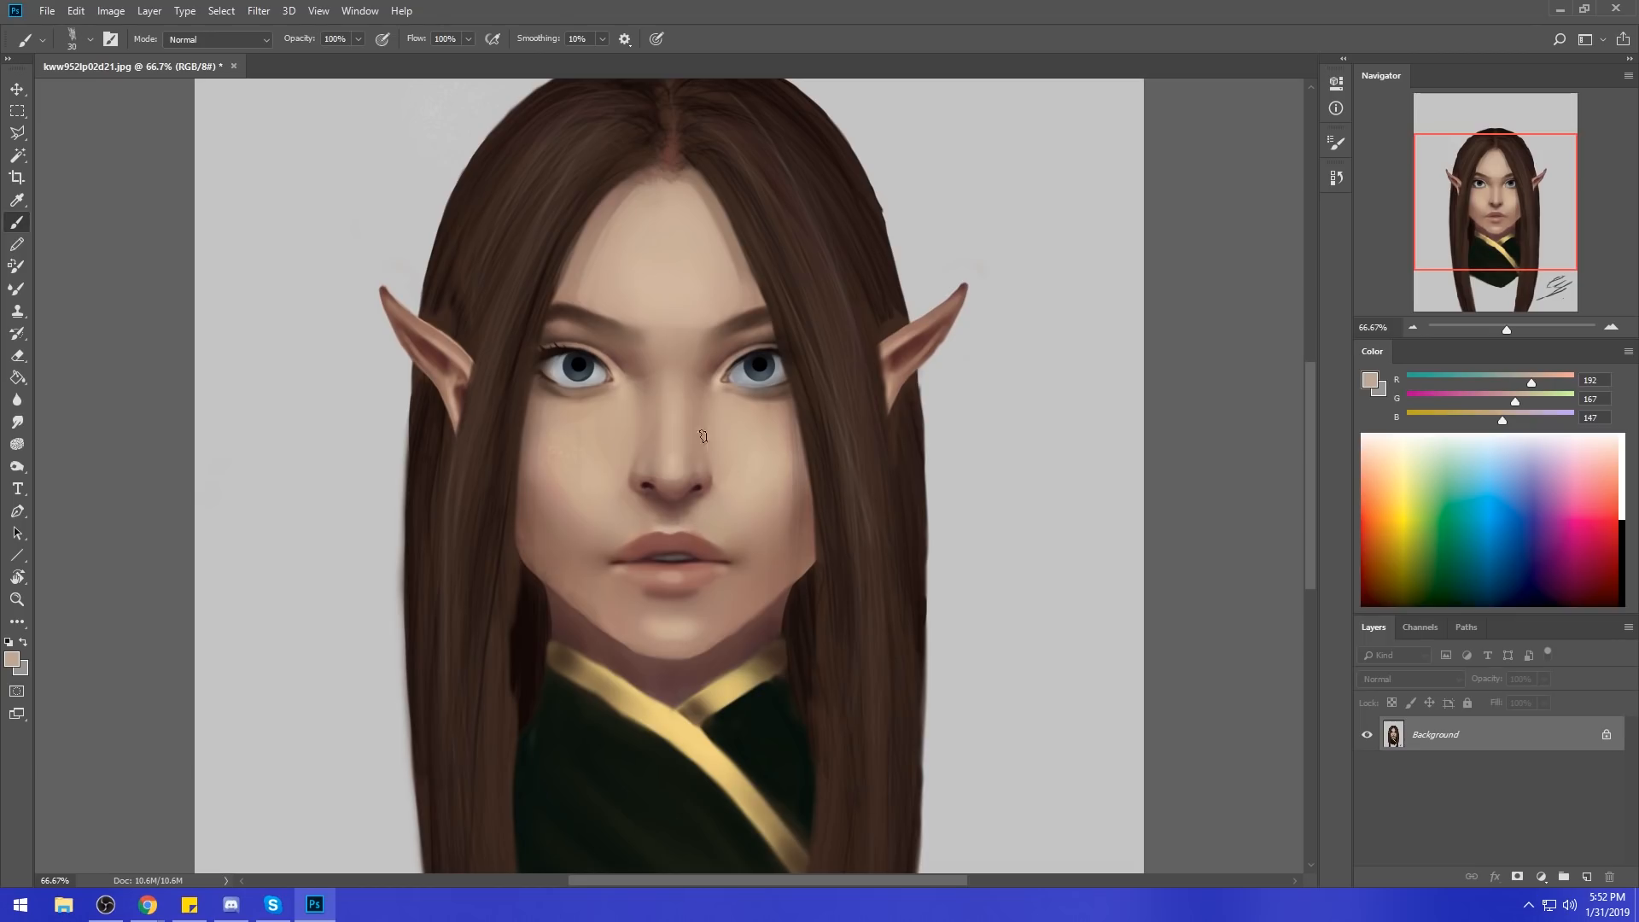
pyautogui.keyDown('alt'); pyautogui.click(701, 507); pyautogui.keyUp('alt')
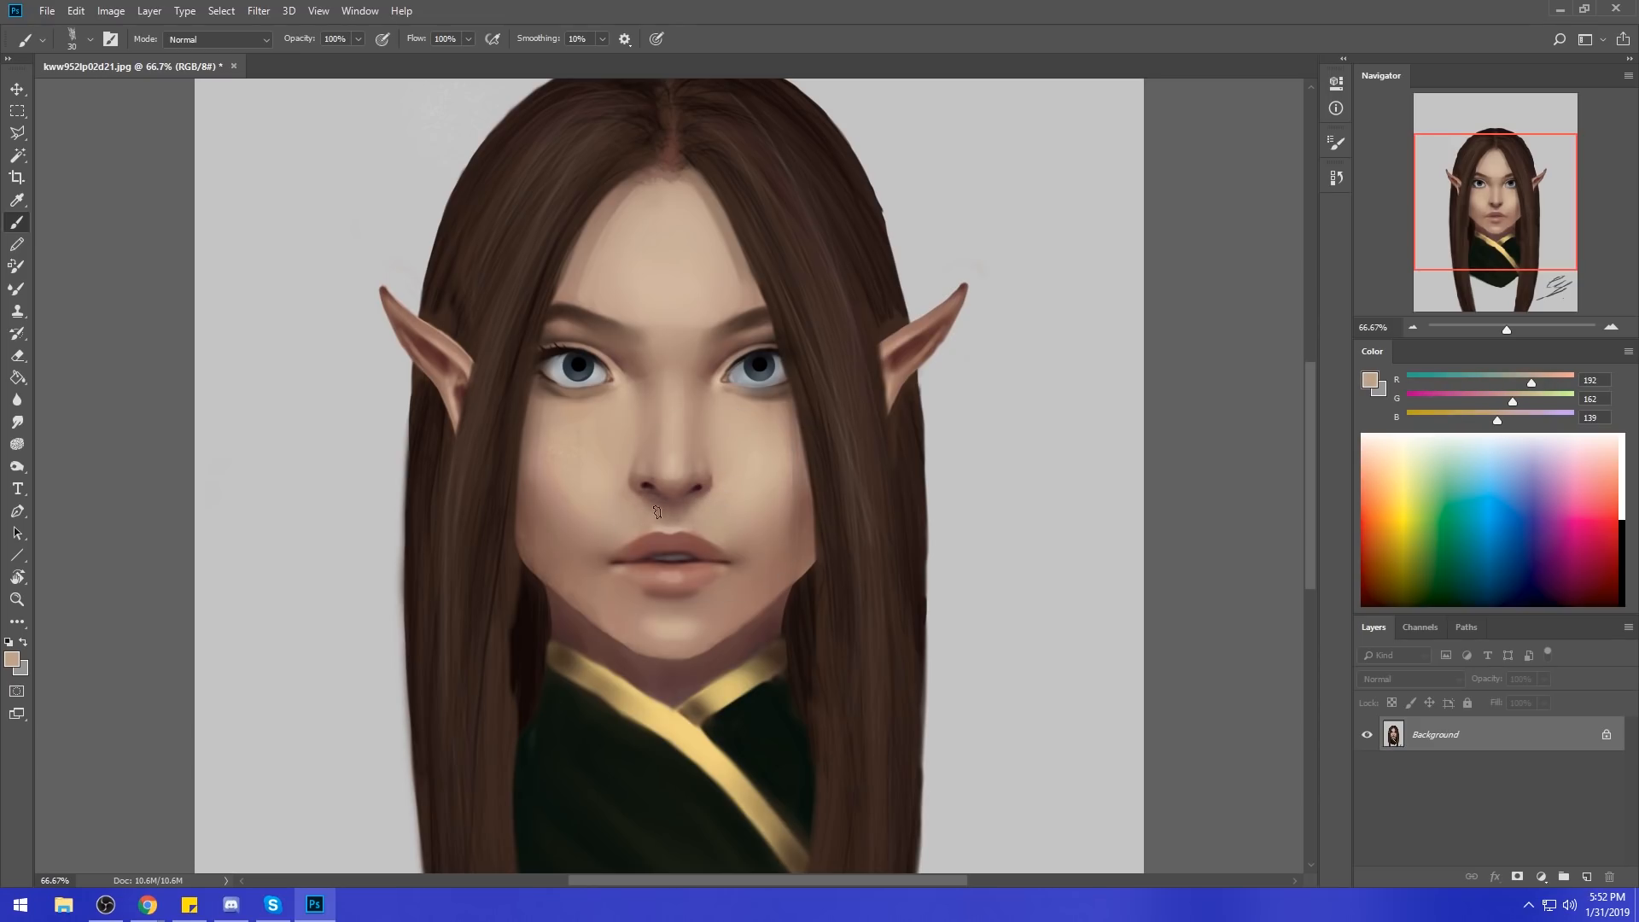
pyautogui.keyDown('alt'); pyautogui.click(680, 509); pyautogui.keyUp('alt')
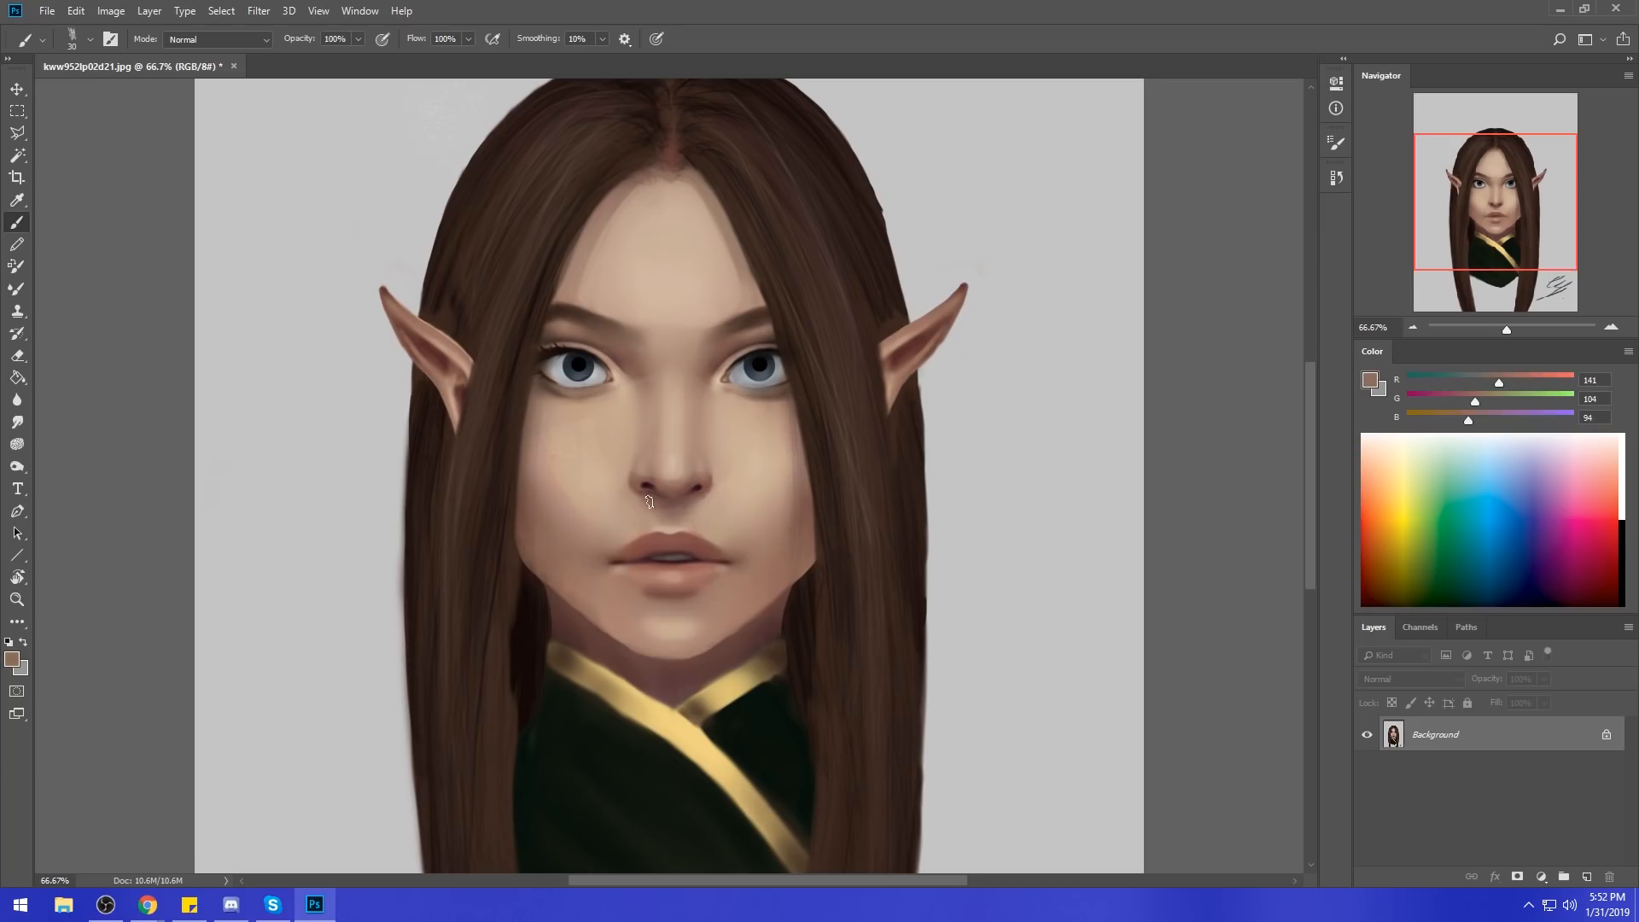
pyautogui.keyDown('alt'); pyautogui.click(716, 500); pyautogui.keyUp('alt')
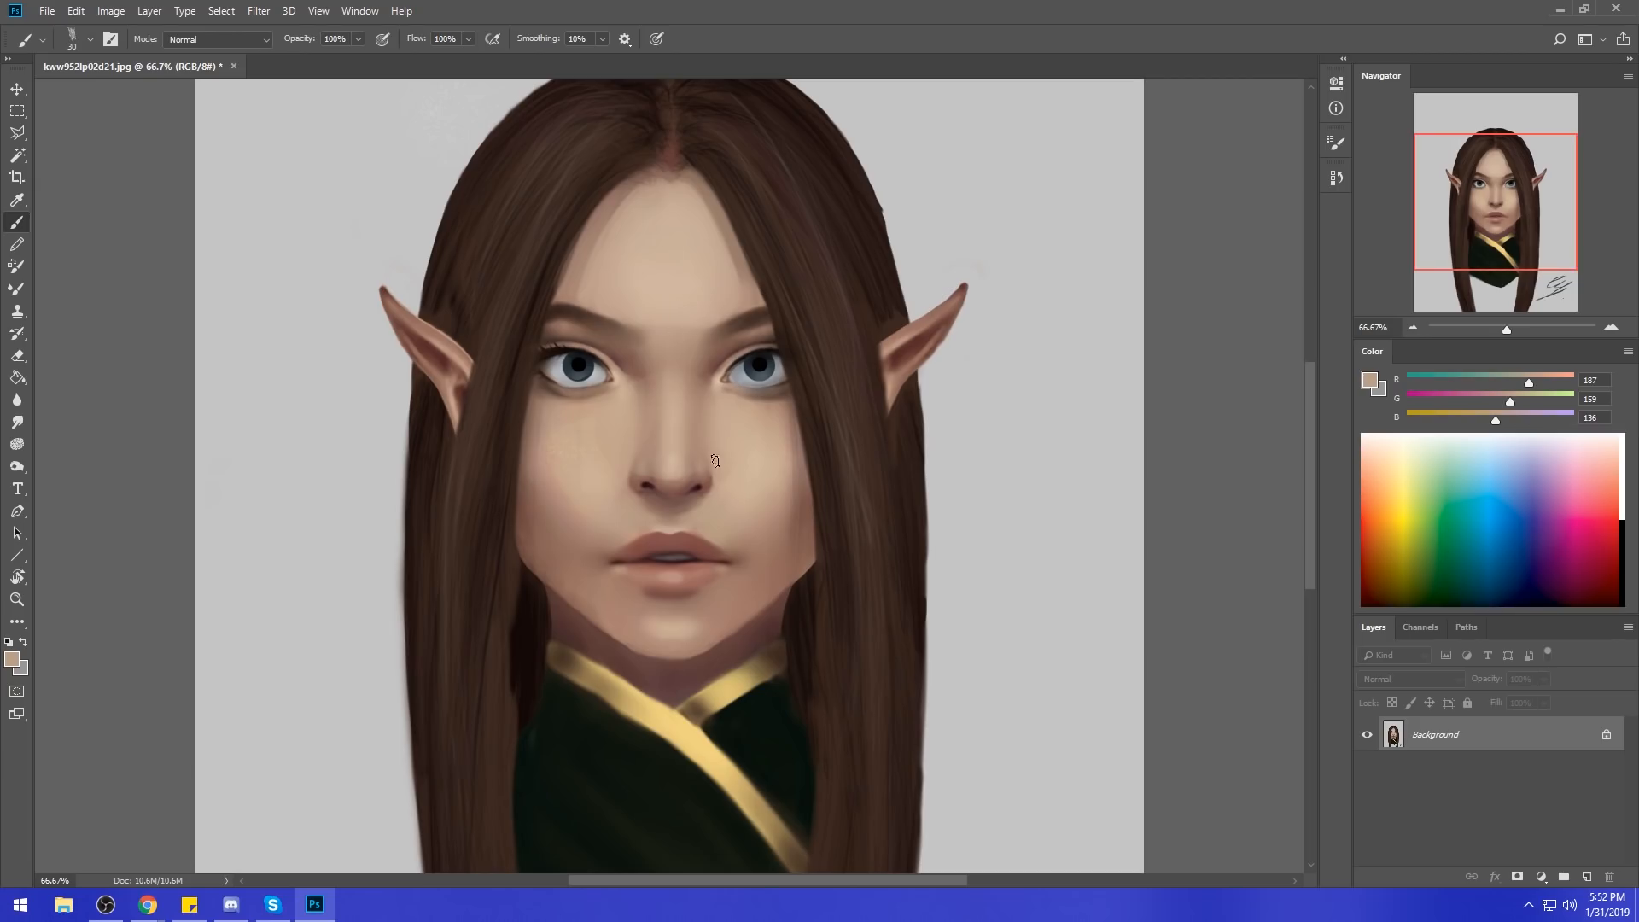
# Switch to the soft round brush at 900 px in Darken mode and sample the cheek shadow tone RGB 162, 123, 104.
pyautogui.hotkey('ctrl', '-')
pyautogui.hotkey('ctrl', '-')
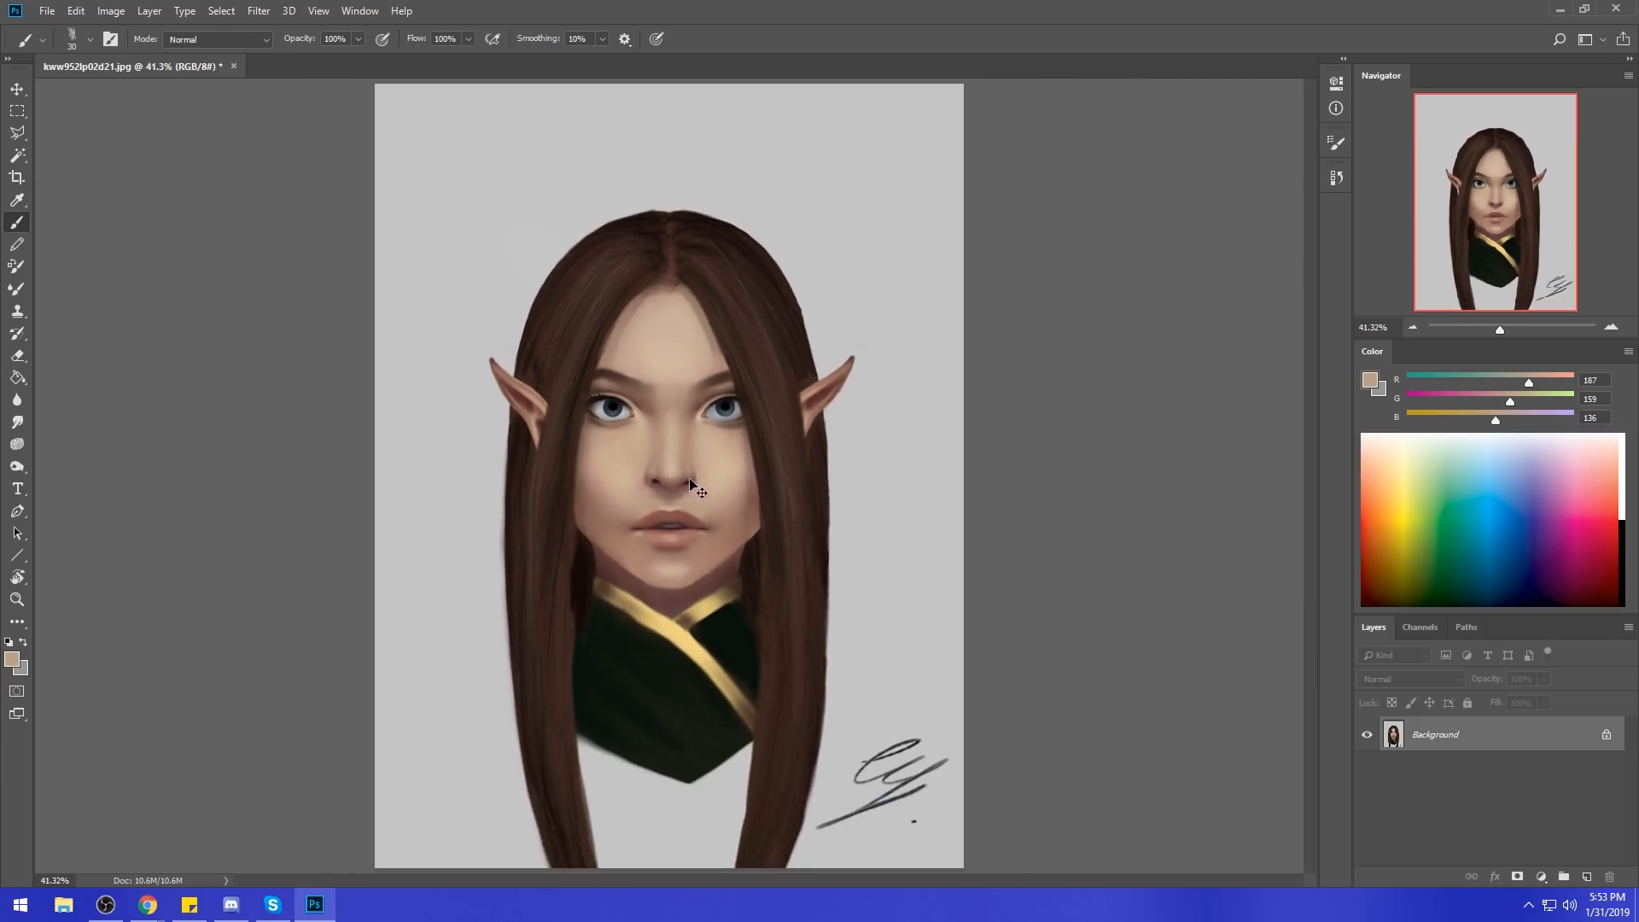
pyautogui.rightClick(690, 397)
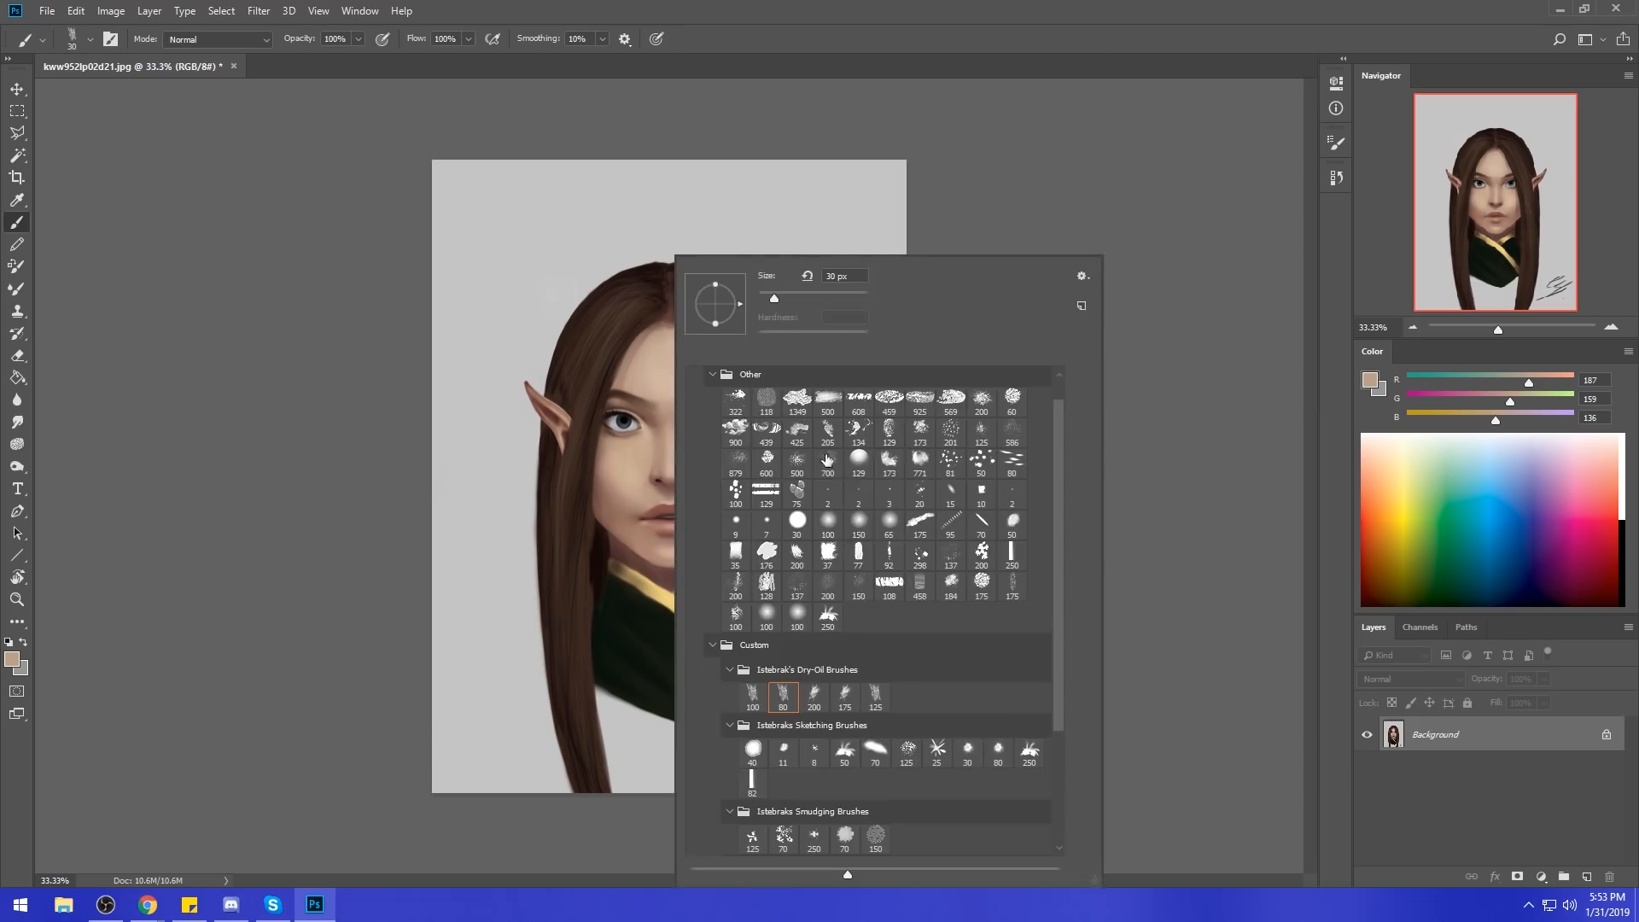
pyautogui.doubleClick(843, 528)
pyautogui.press(']')
pyautogui.press(']')
pyautogui.press(']')
pyautogui.press(']')
pyautogui.press(']')
pyautogui.press(']')
pyautogui.press(']')
pyautogui.press(']')
pyautogui.press(']')
pyautogui.press(']')
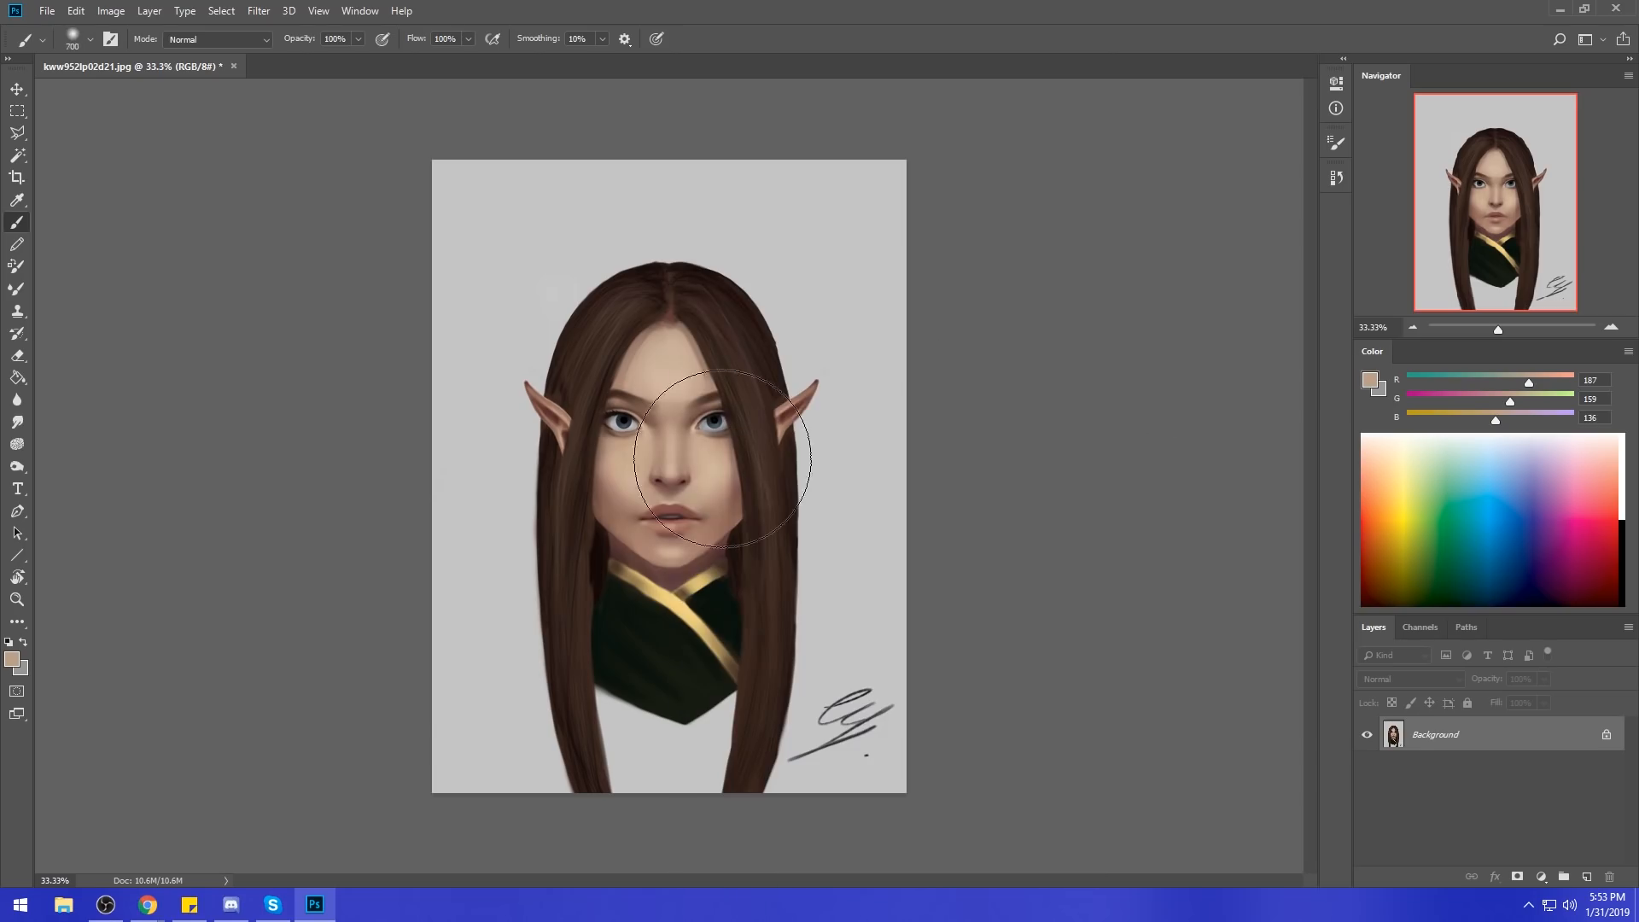
pyautogui.click(217, 40)
pyautogui.click(218, 119)
pyautogui.keyDown('alt'); pyautogui.click(764, 511); pyautogui.keyUp('alt')
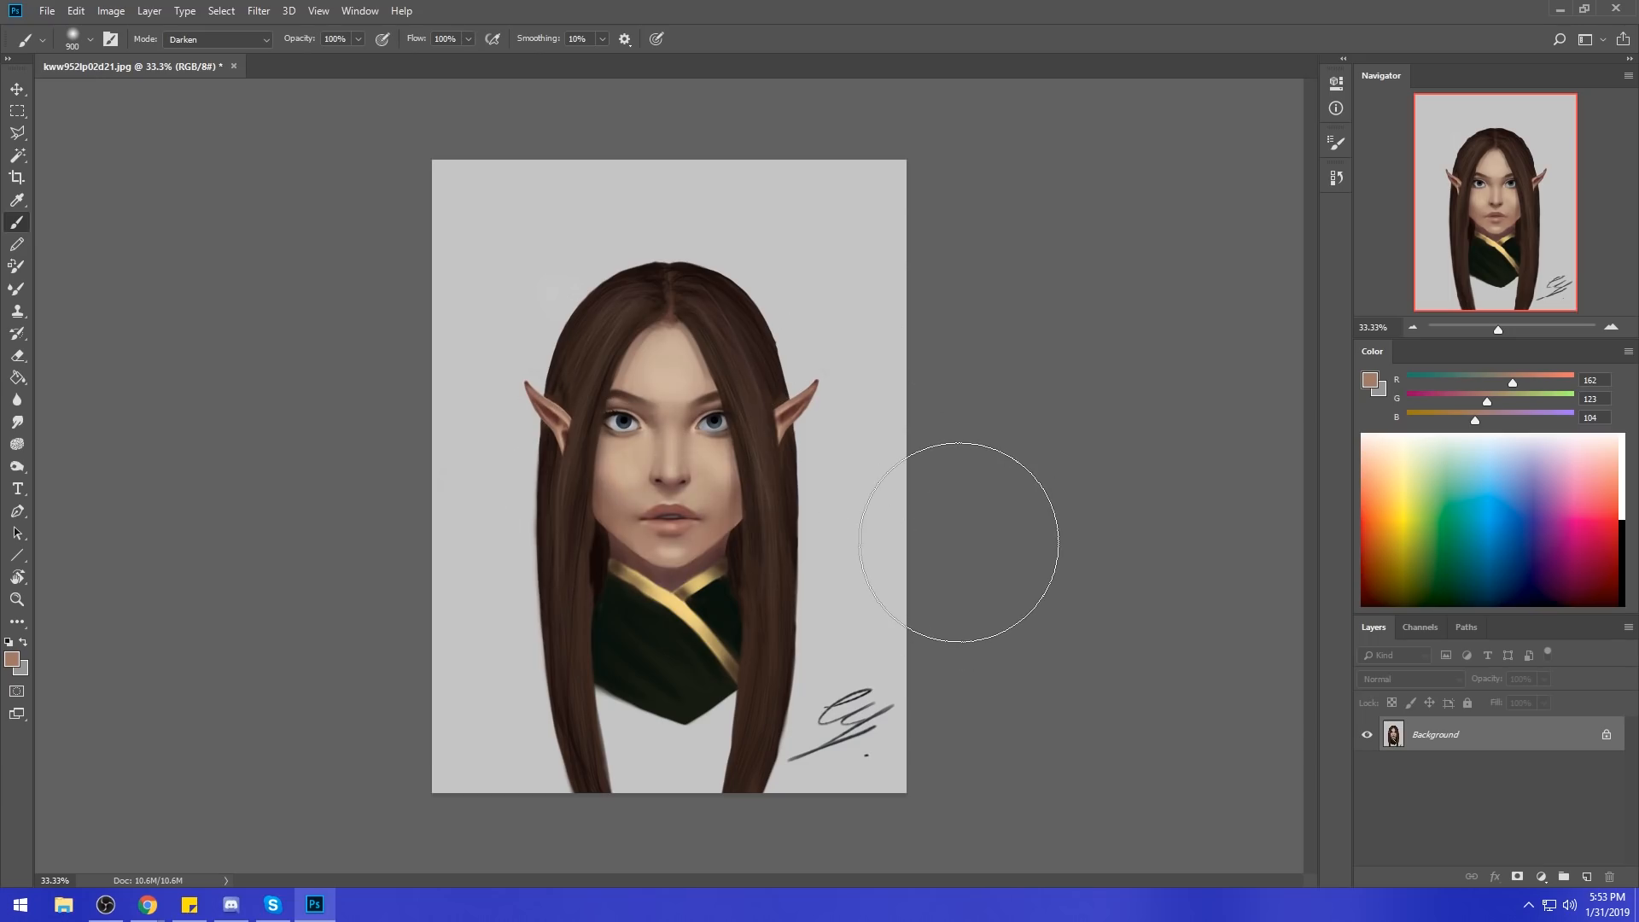
# Open the Liquify filter and push the jaw on the viewer's right inward with the Forward Warp tool.
pyautogui.click(258, 10)
pyautogui.click(369, 148)
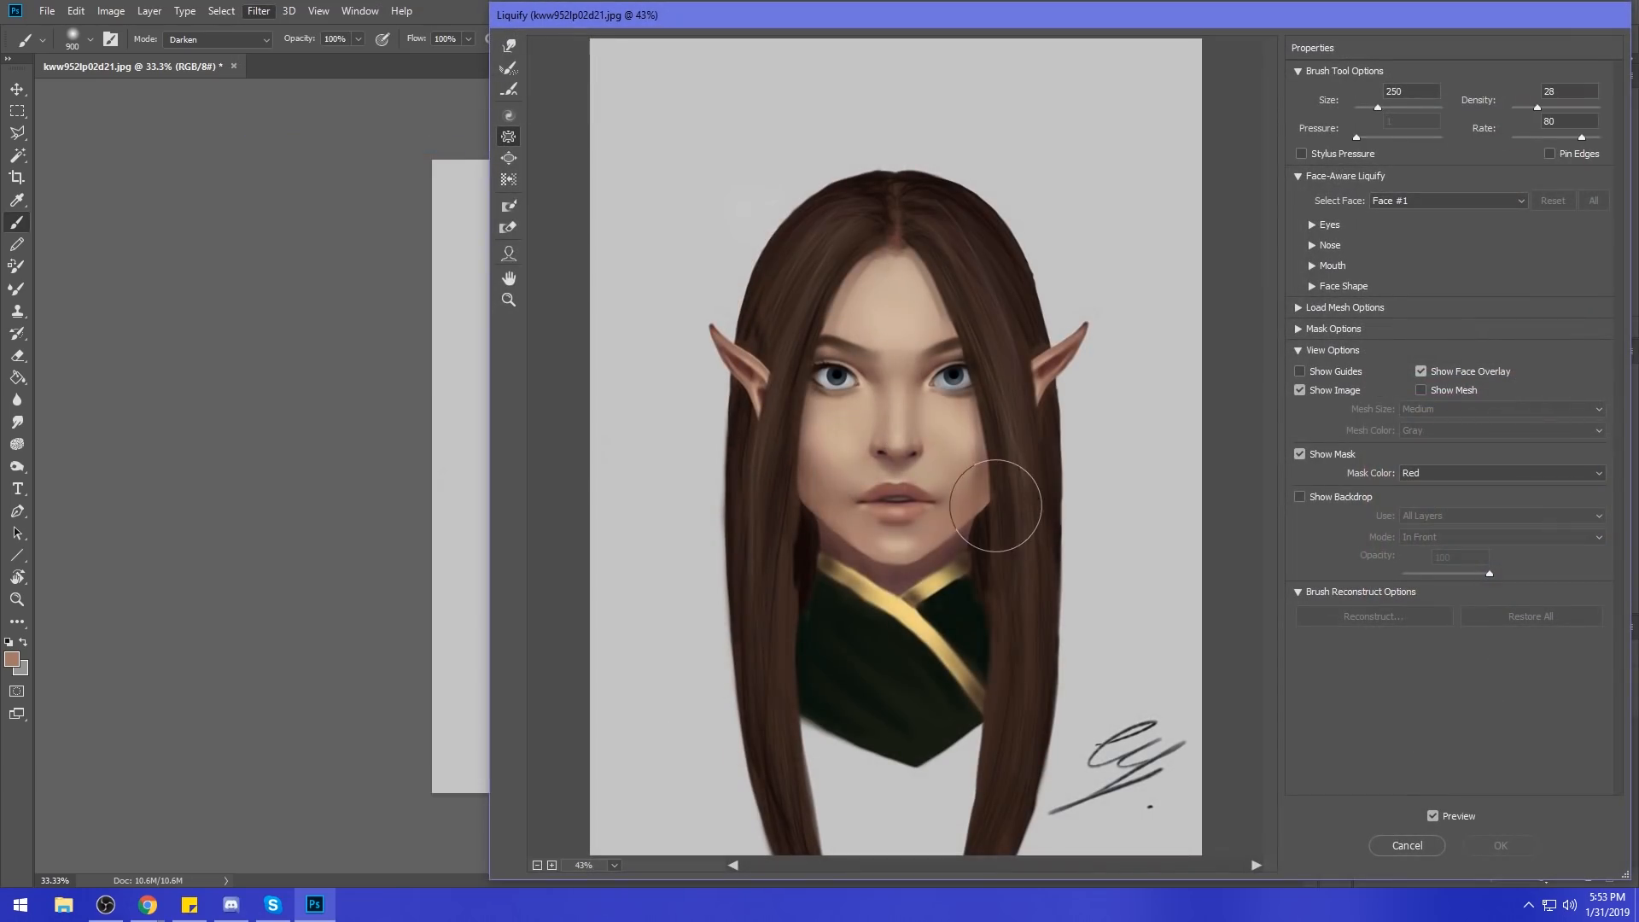
pyautogui.click(509, 45)
pyautogui.press(']')
pyautogui.press(']')
pyautogui.moveTo(1003, 510); pyautogui.dragTo(993, 507)
pyautogui.press(']')
pyautogui.press(']')
pyautogui.press(']')
pyautogui.press('[')
pyautogui.press('[')
pyautogui.press('[')
pyautogui.press(']')
pyautogui.press(']')
pyautogui.press('[')
pyautogui.press('[')
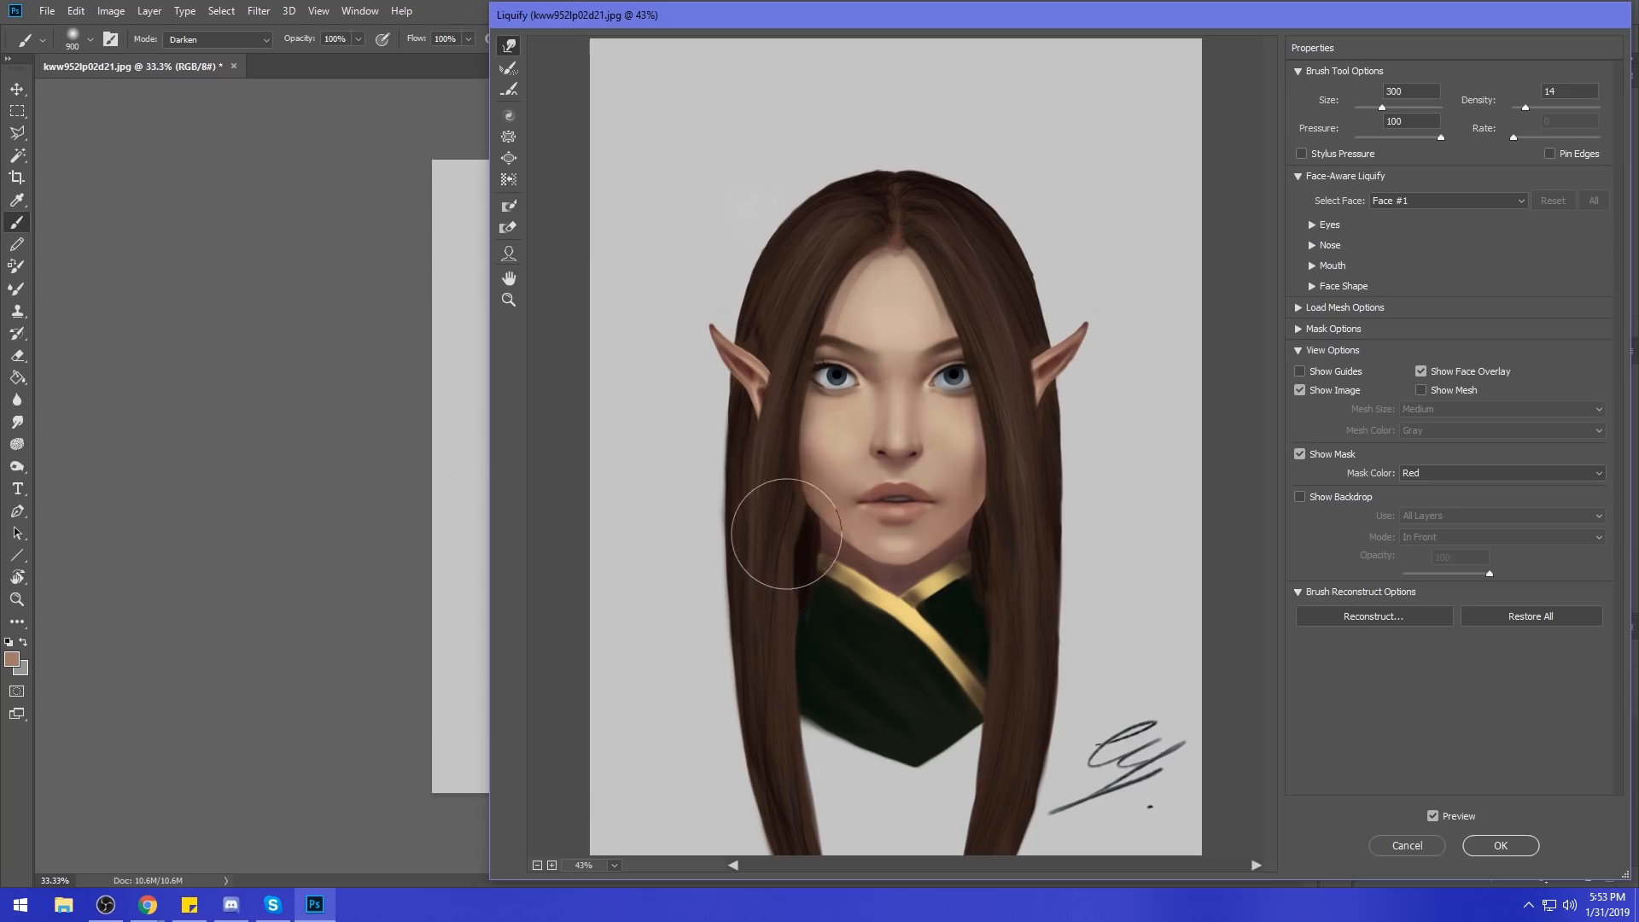
# Push the viewer's-left side of the face inward and refine the opposite jaw, varying the warp brush between 200 and 700.
pyautogui.press(']')
pyautogui.press(']')
pyautogui.press(']')
pyautogui.press('[')
pyautogui.press('[')
pyautogui.press('[')
pyautogui.press('[')
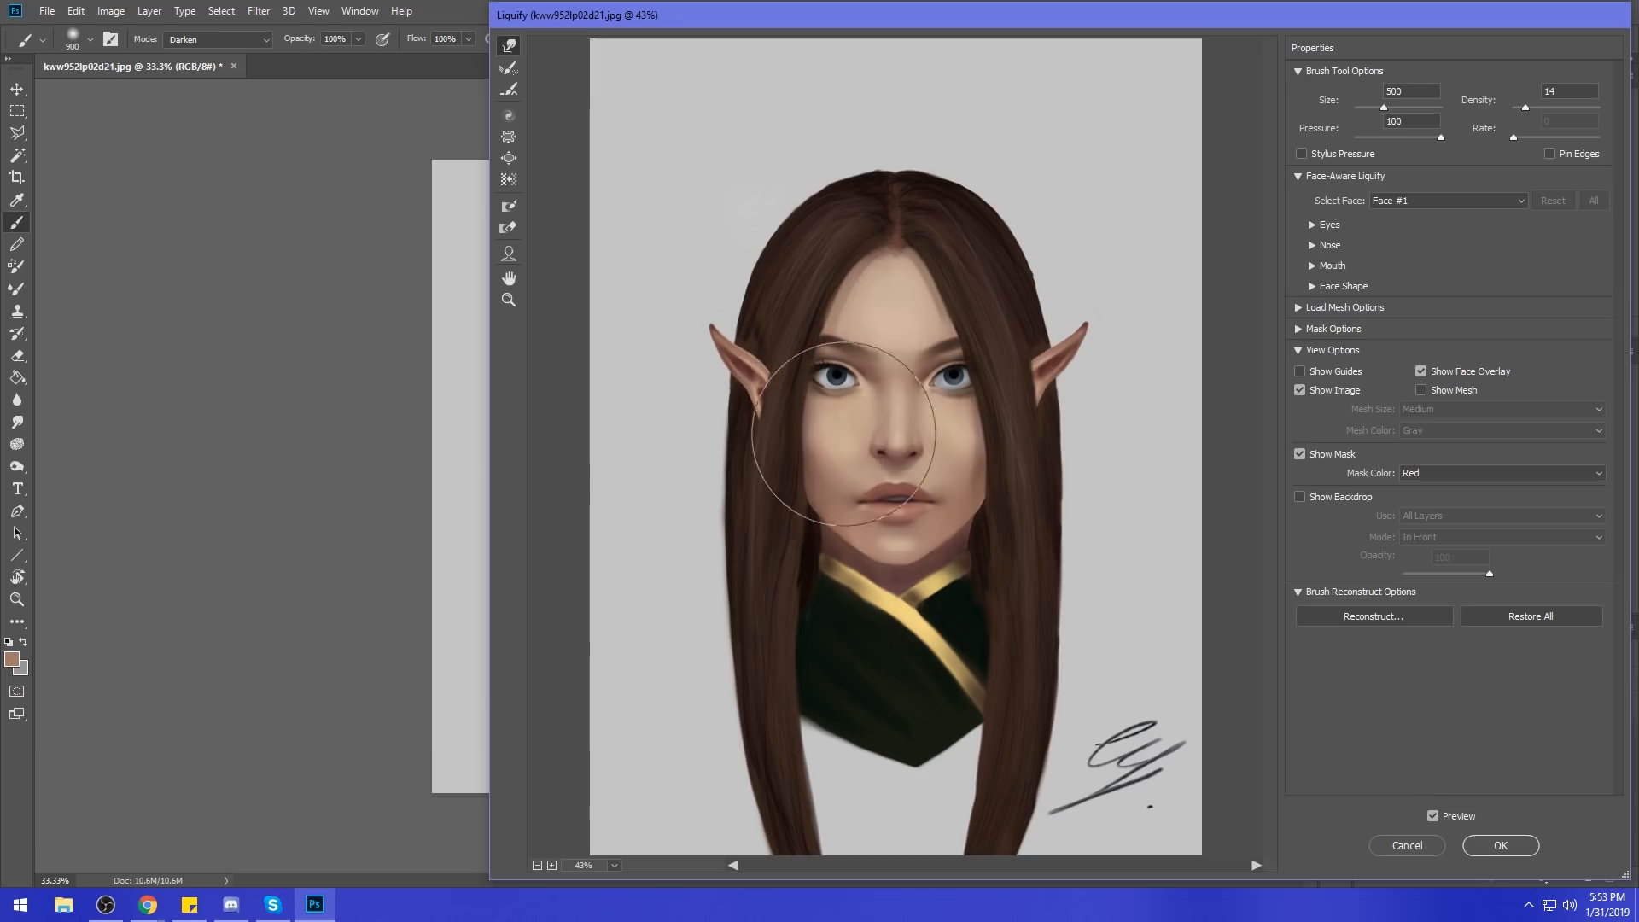
pyautogui.moveTo(1006, 517)
pyautogui.mouseDown()
pyautogui.moveTo(987, 506)
pyautogui.moveTo(1000, 534)
pyautogui.mouseUp()
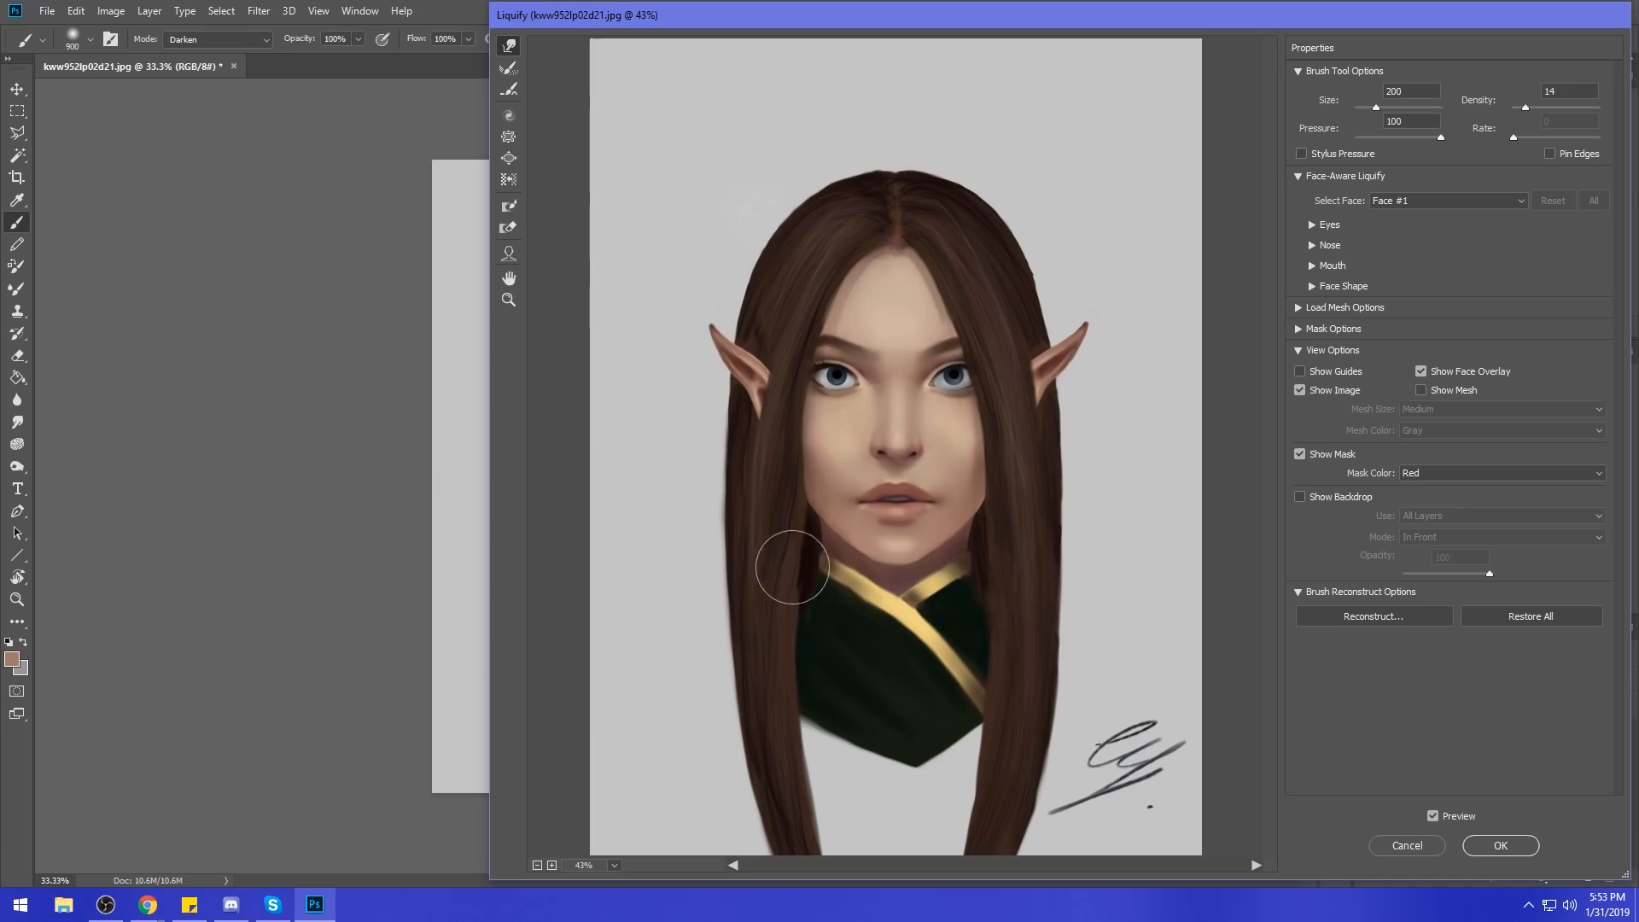
pyautogui.press(']')
pyautogui.press(']')
pyautogui.press(']')
pyautogui.press(']')
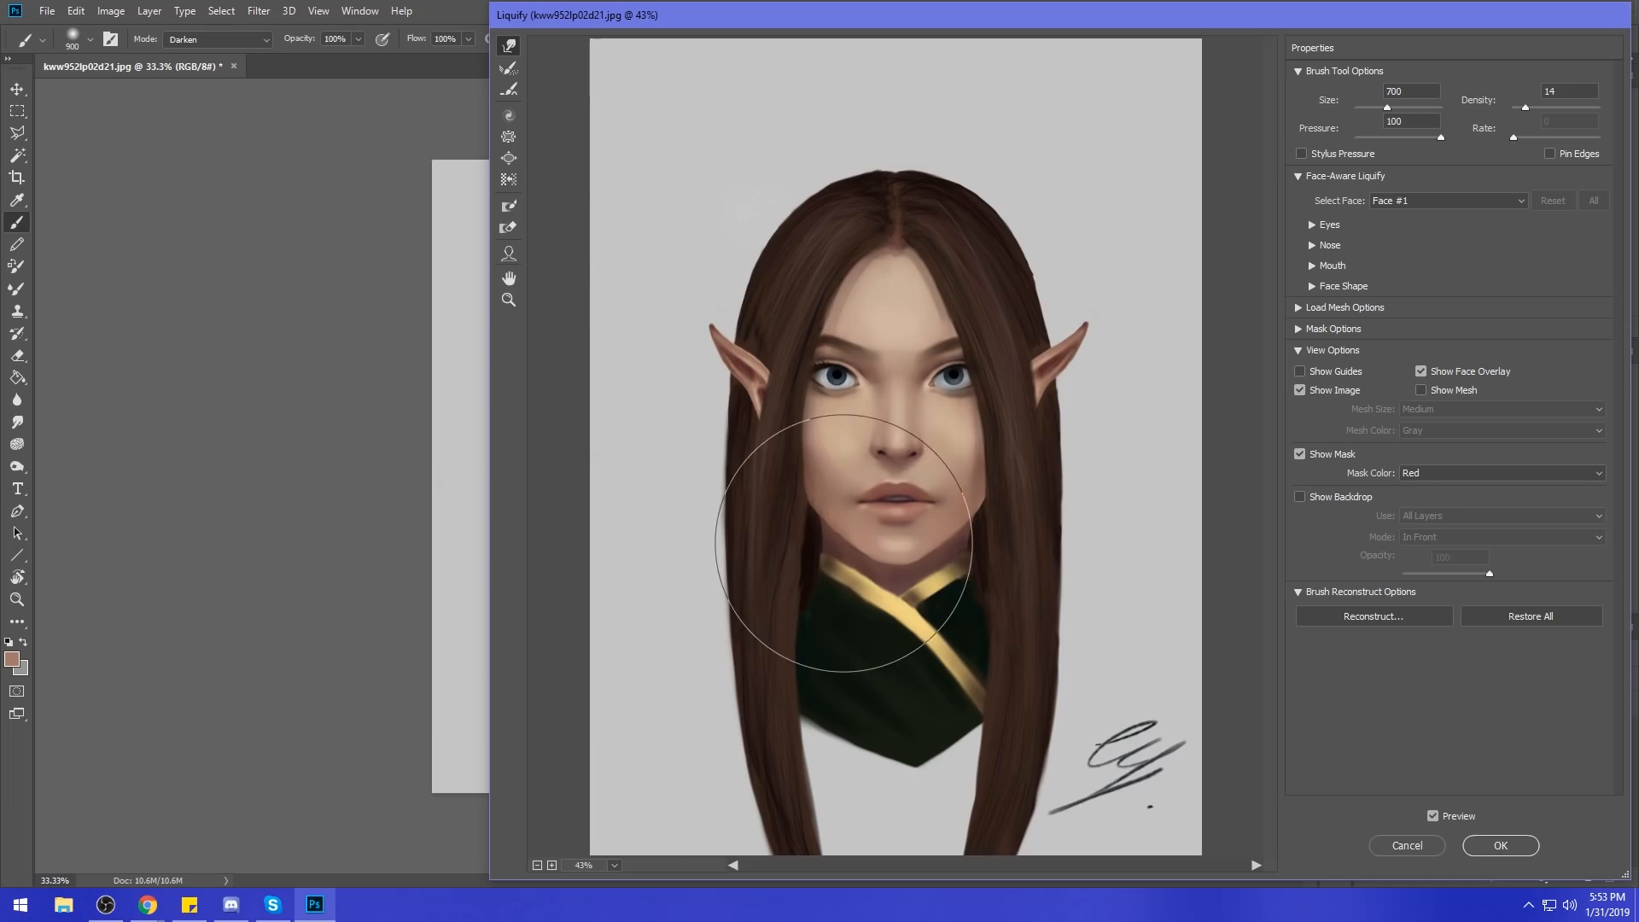
# Refine the nose area with the warp brush reduced from 300 to 80 and apply the Liquify changes.
pyautogui.press('[')
pyautogui.press('[')
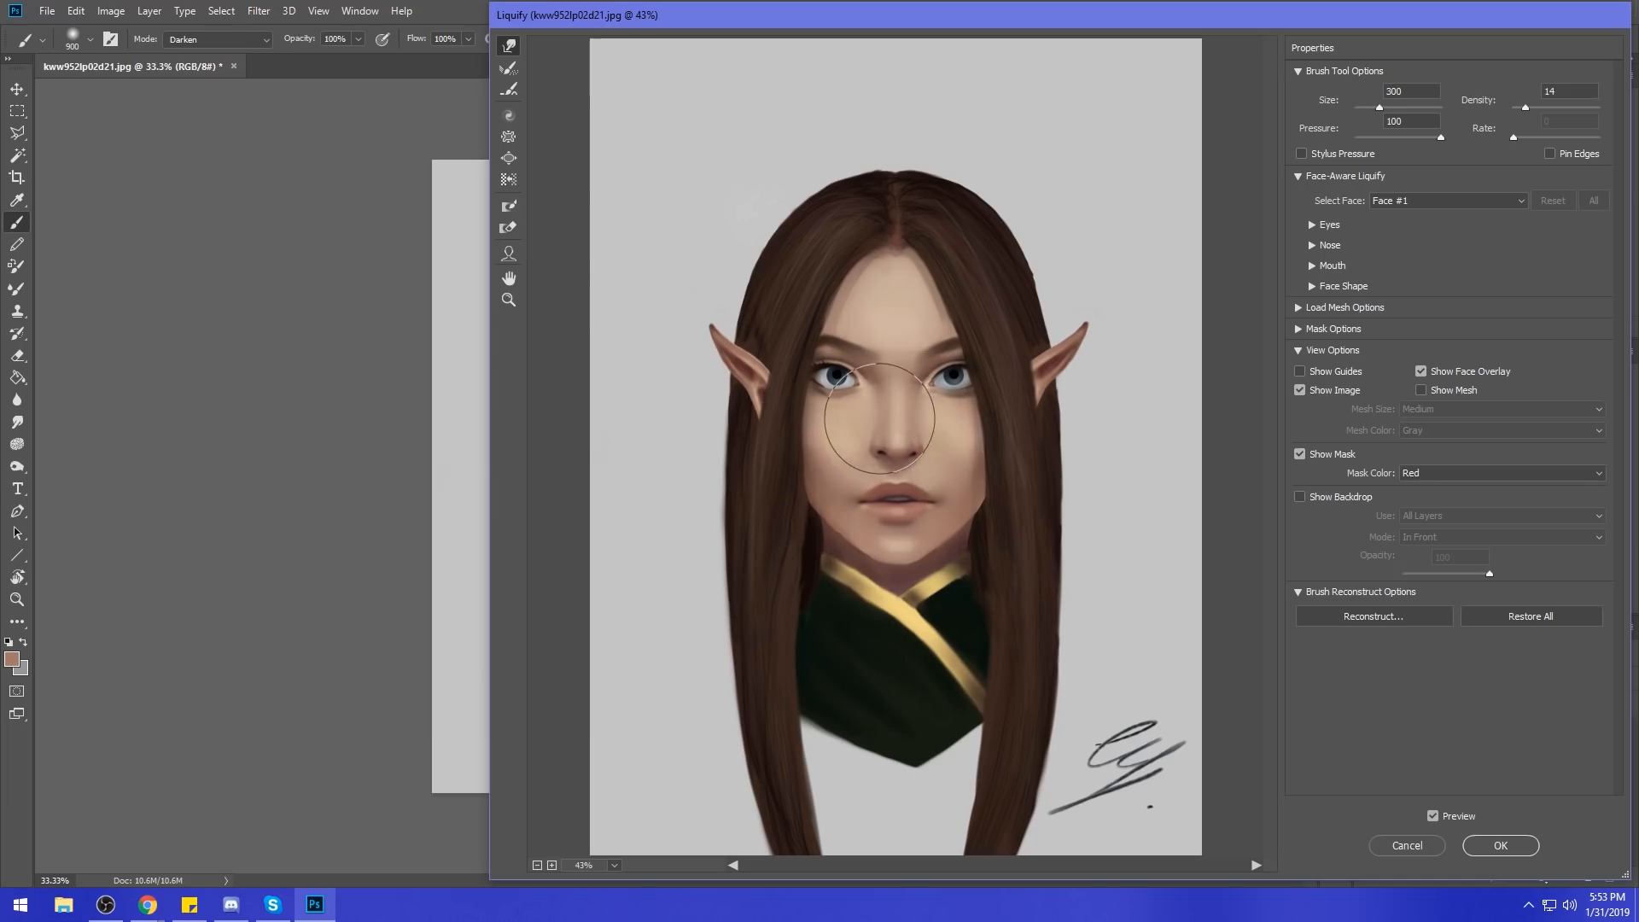
pyautogui.press('[')
pyautogui.press('[')
pyautogui.press('[')
pyautogui.press('[')
pyautogui.press('[')
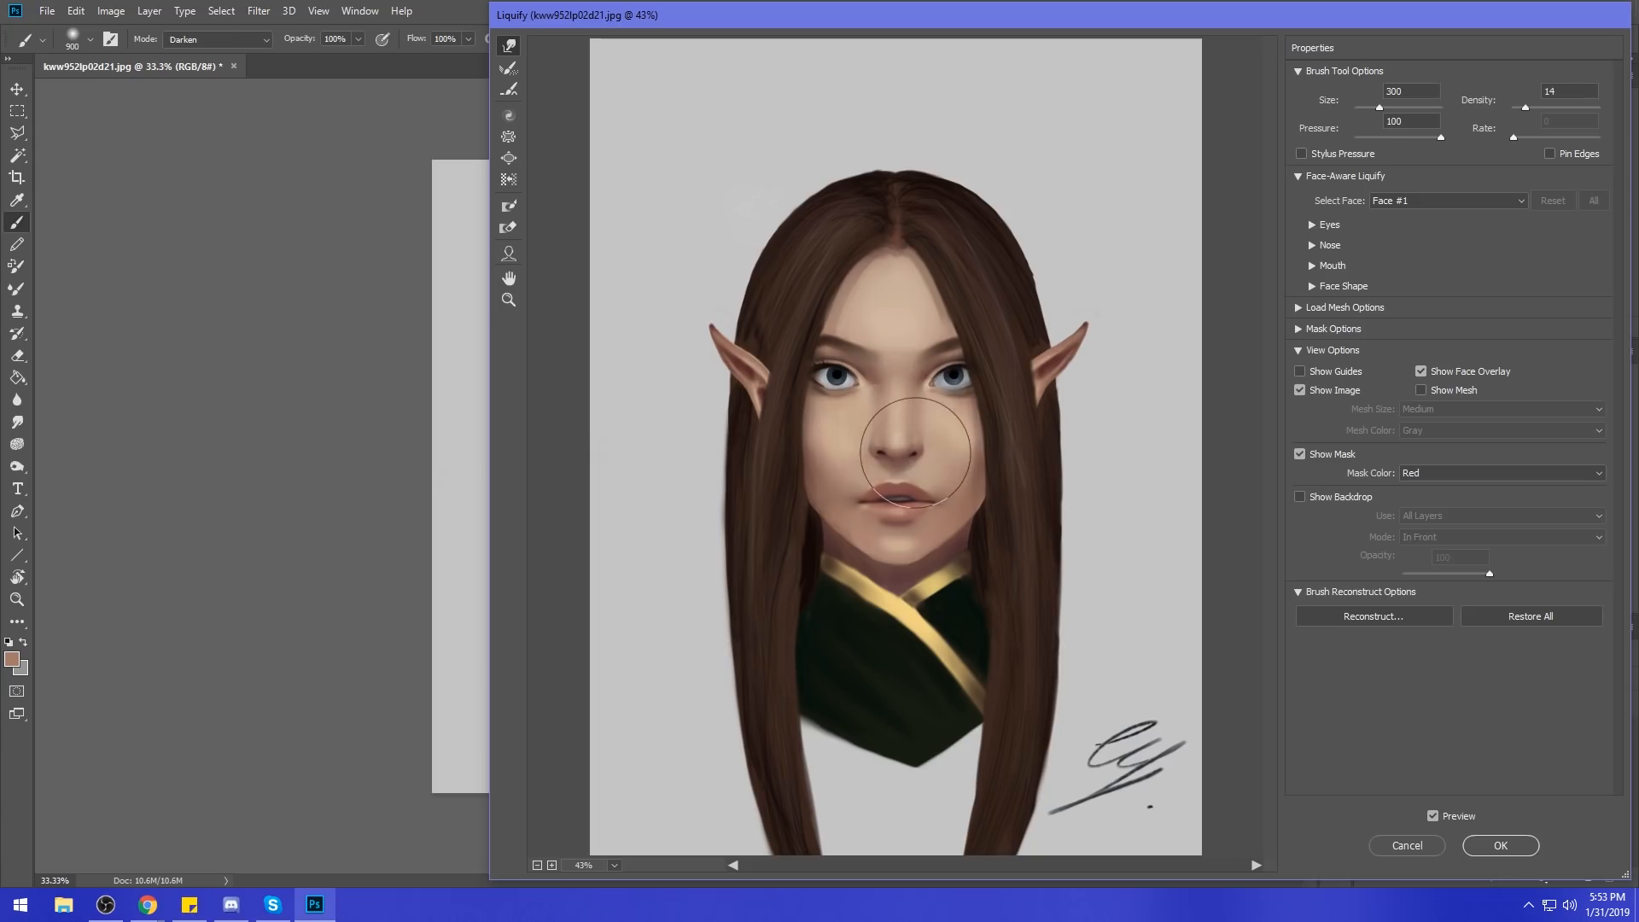
pyautogui.press('[')
pyautogui.press('[')
pyautogui.press('[')
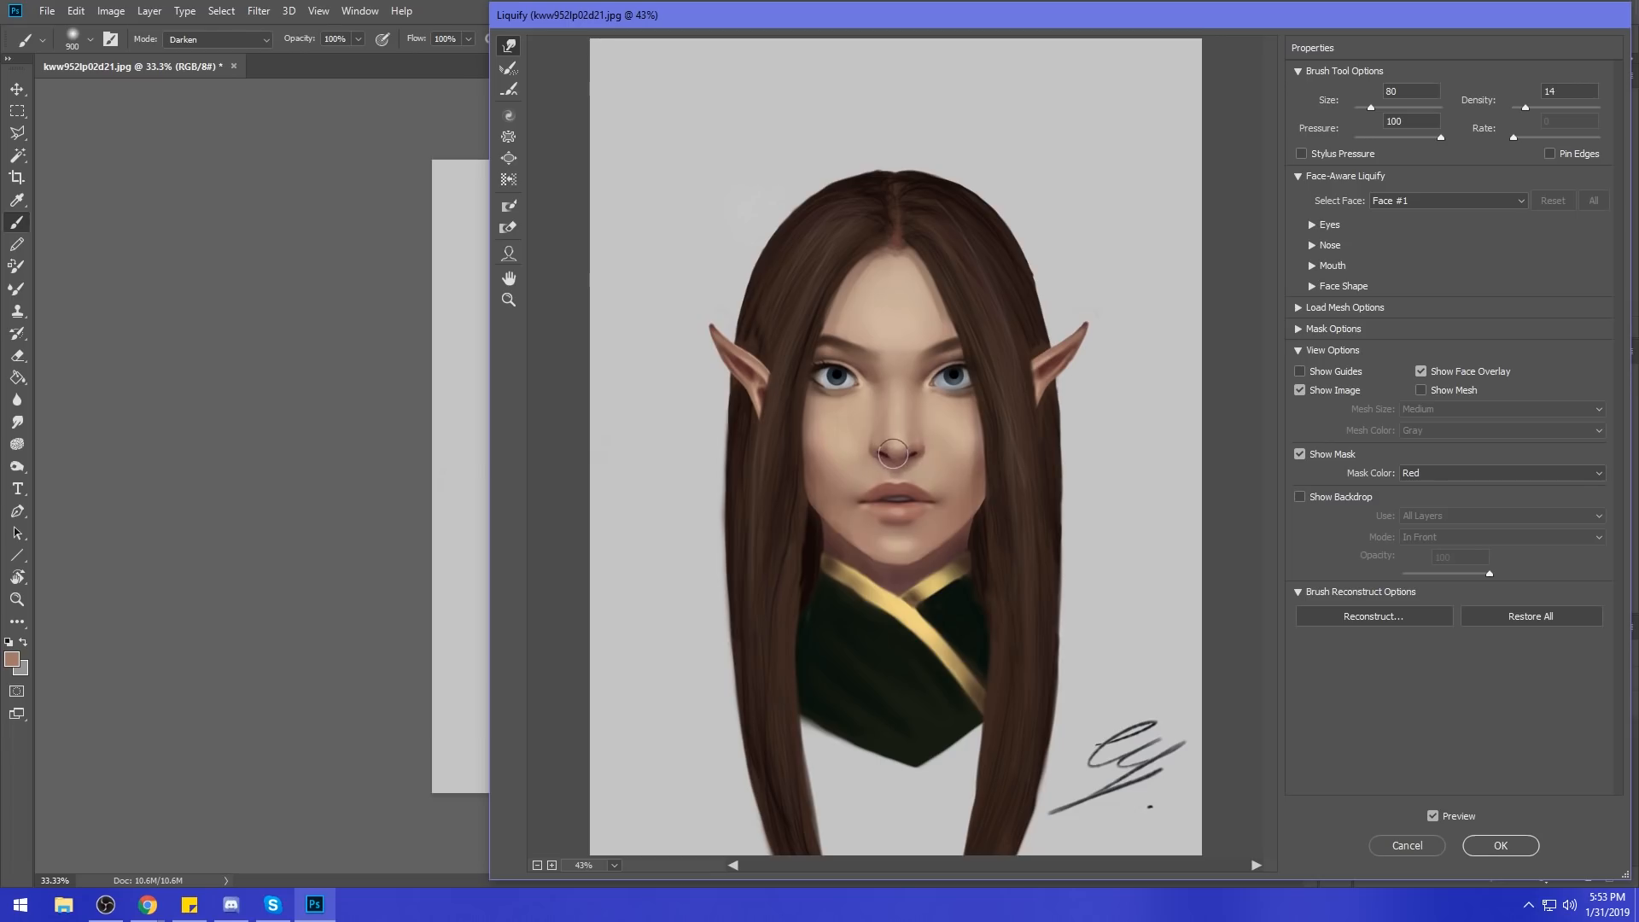
pyautogui.press(']')
pyautogui.press(']')
pyautogui.press(']')
pyautogui.press(']')
pyautogui.press(']')
pyautogui.press(']')
pyautogui.click(1519, 842)
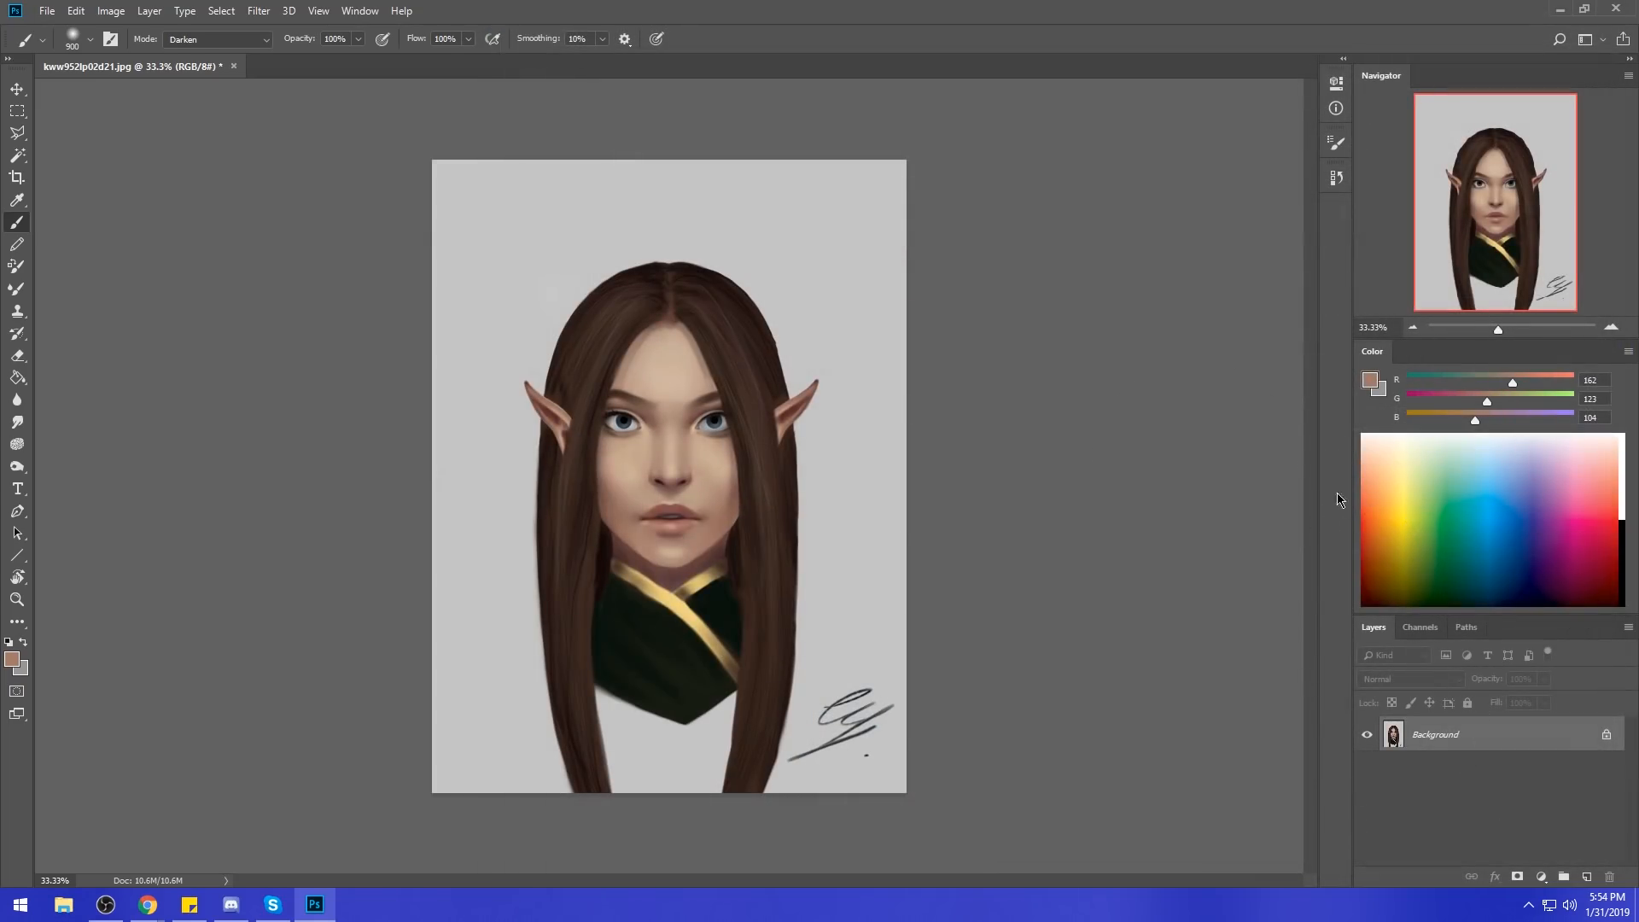
# Dab pure white catchlights onto both irises with a 25 px soft brush in Normal mode.
pyautogui.click(1370, 381)
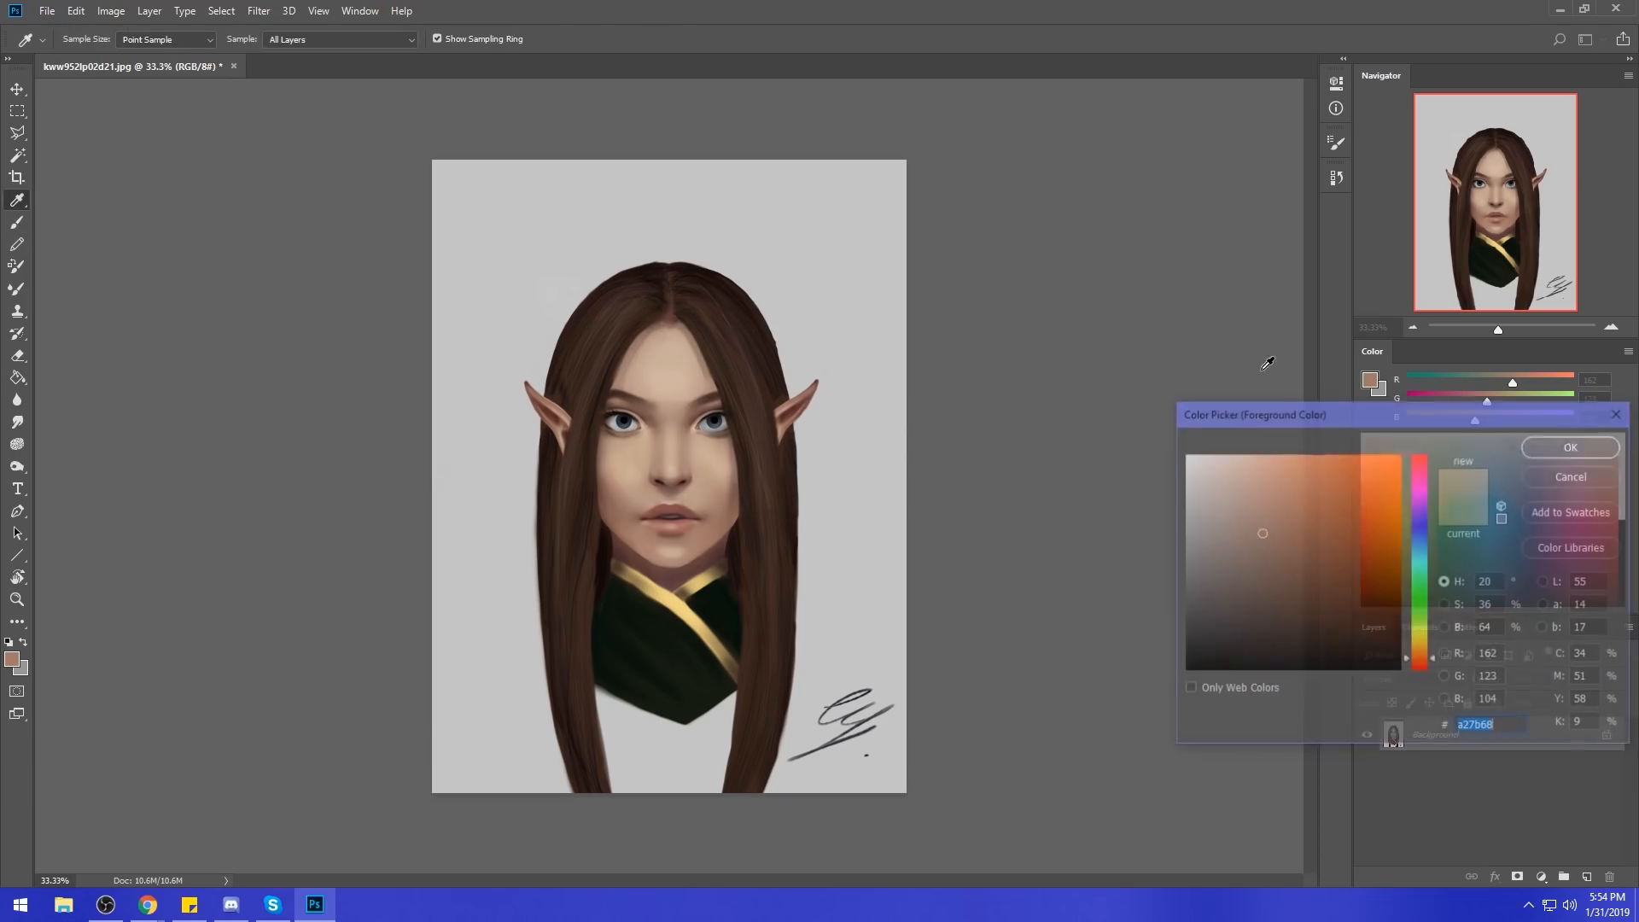
pyautogui.click(1188, 457)
pyautogui.click(1571, 448)
pyautogui.click(830, 481)
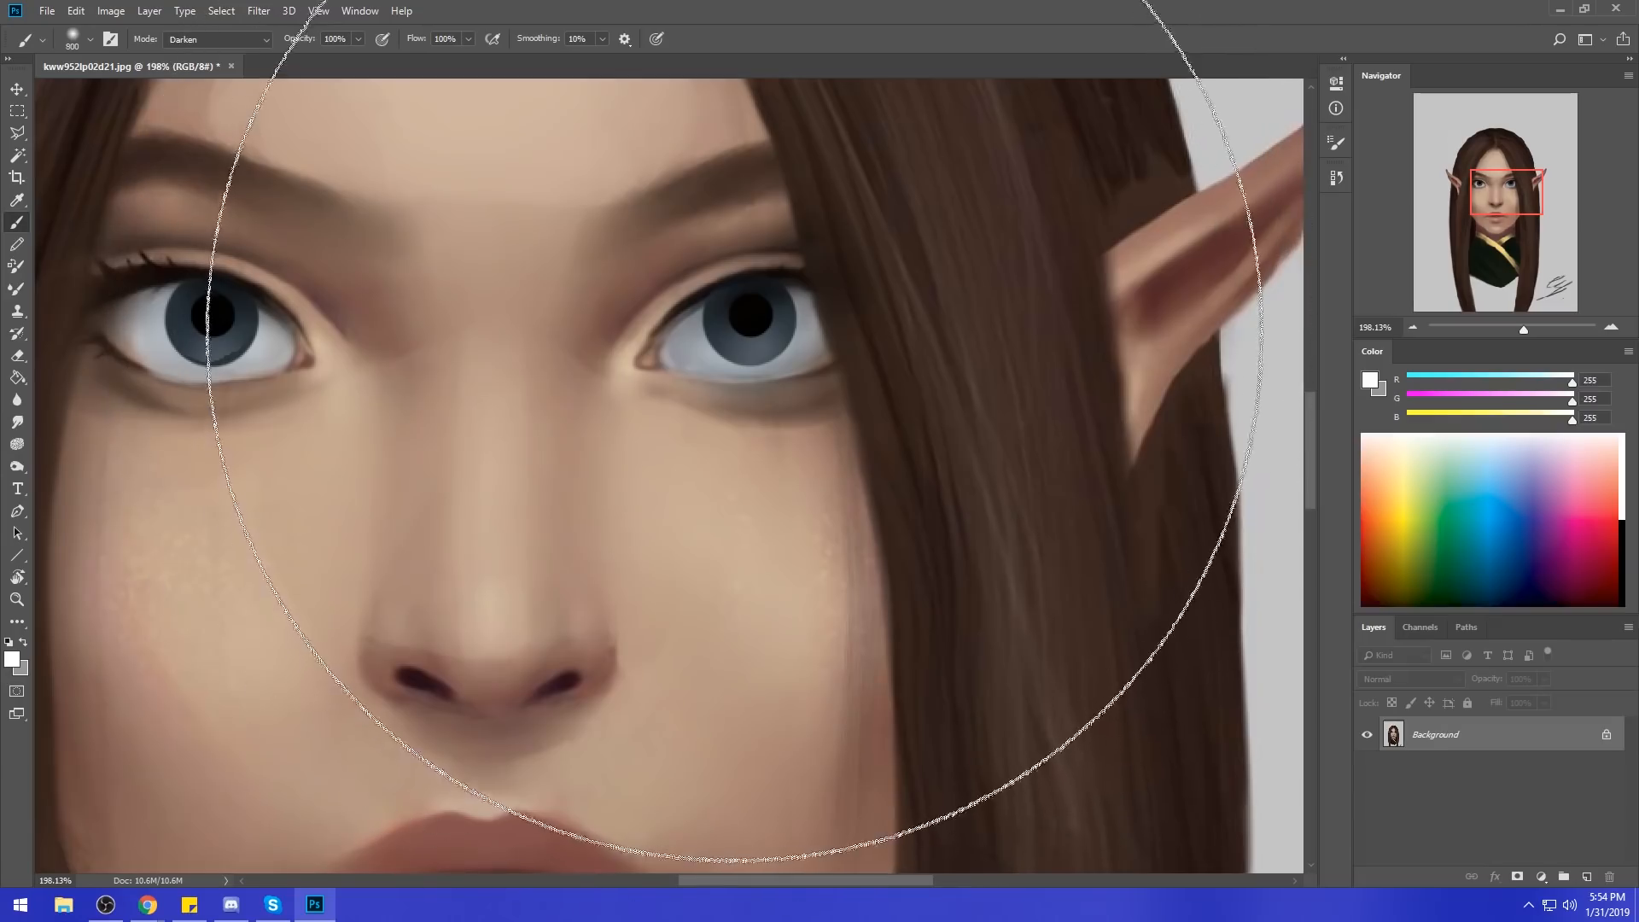
pyautogui.press('[')
pyautogui.press('[')
pyautogui.press('[')
pyautogui.press('[')
pyautogui.press('[')
pyautogui.press('[')
pyautogui.press('[')
pyautogui.press('[')
pyautogui.press('[')
pyautogui.press('[')
pyautogui.press('[')
pyautogui.press('[')
pyautogui.press('[')
pyautogui.press('[')
pyautogui.press('[')
pyautogui.press('[')
pyautogui.press('[')
pyautogui.press('[')
pyautogui.click(243, 43)
pyautogui.click(196, 40)
pyautogui.click(748, 338)
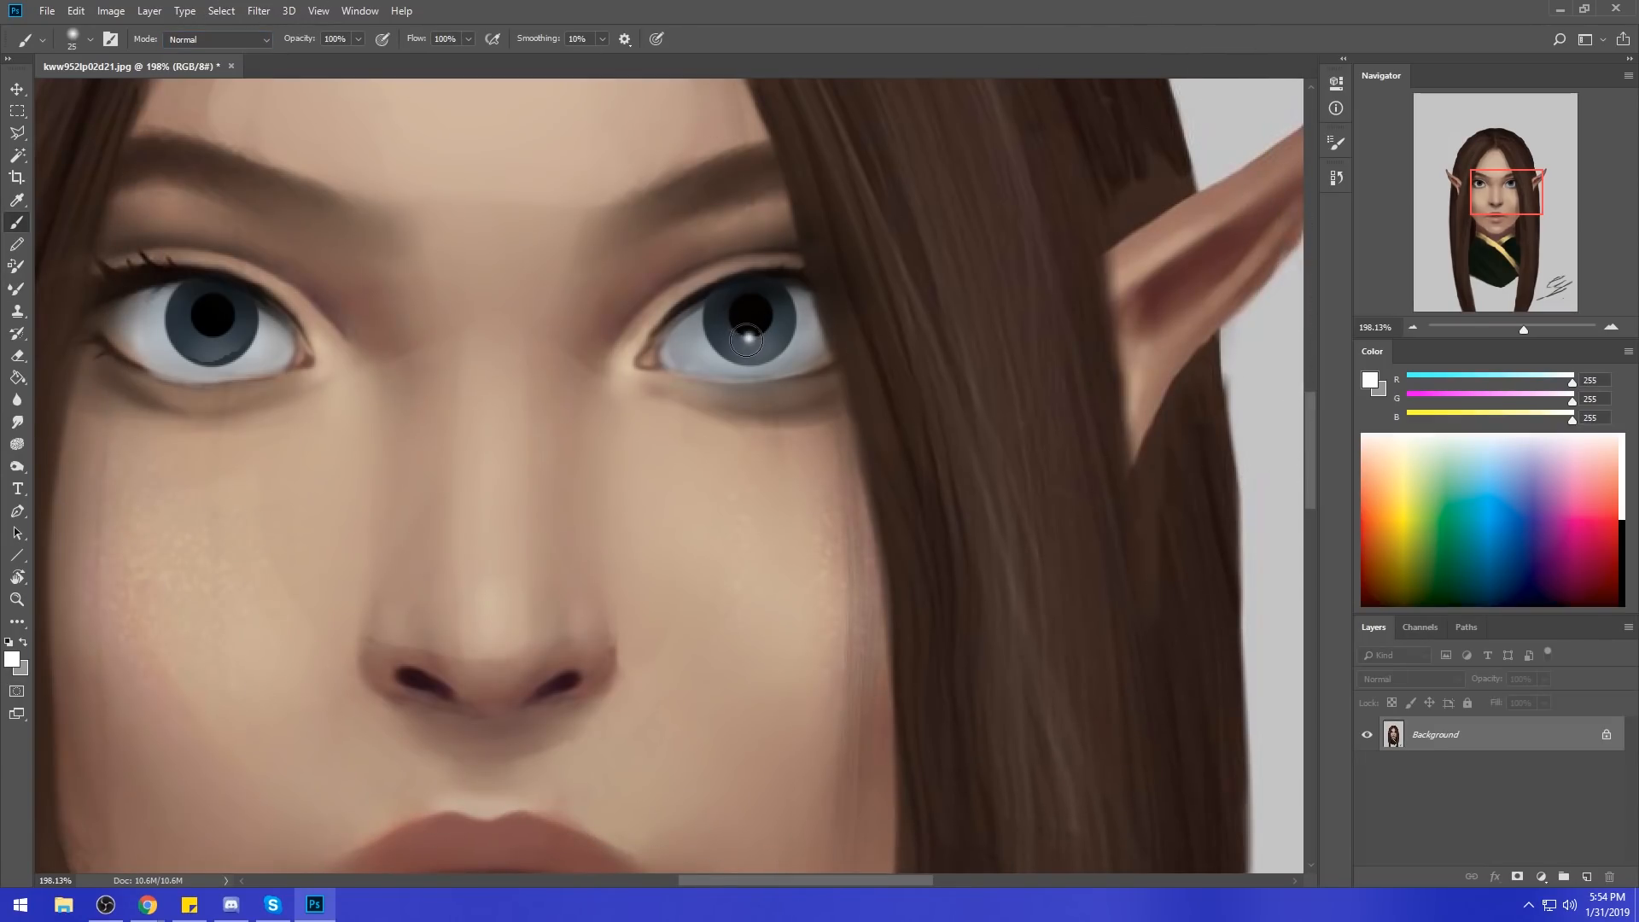
pyautogui.click(218, 339)
# Soften the iris of the viewer's-right eye using the Blur tool at 100% strength.
pyautogui.click(16, 399)
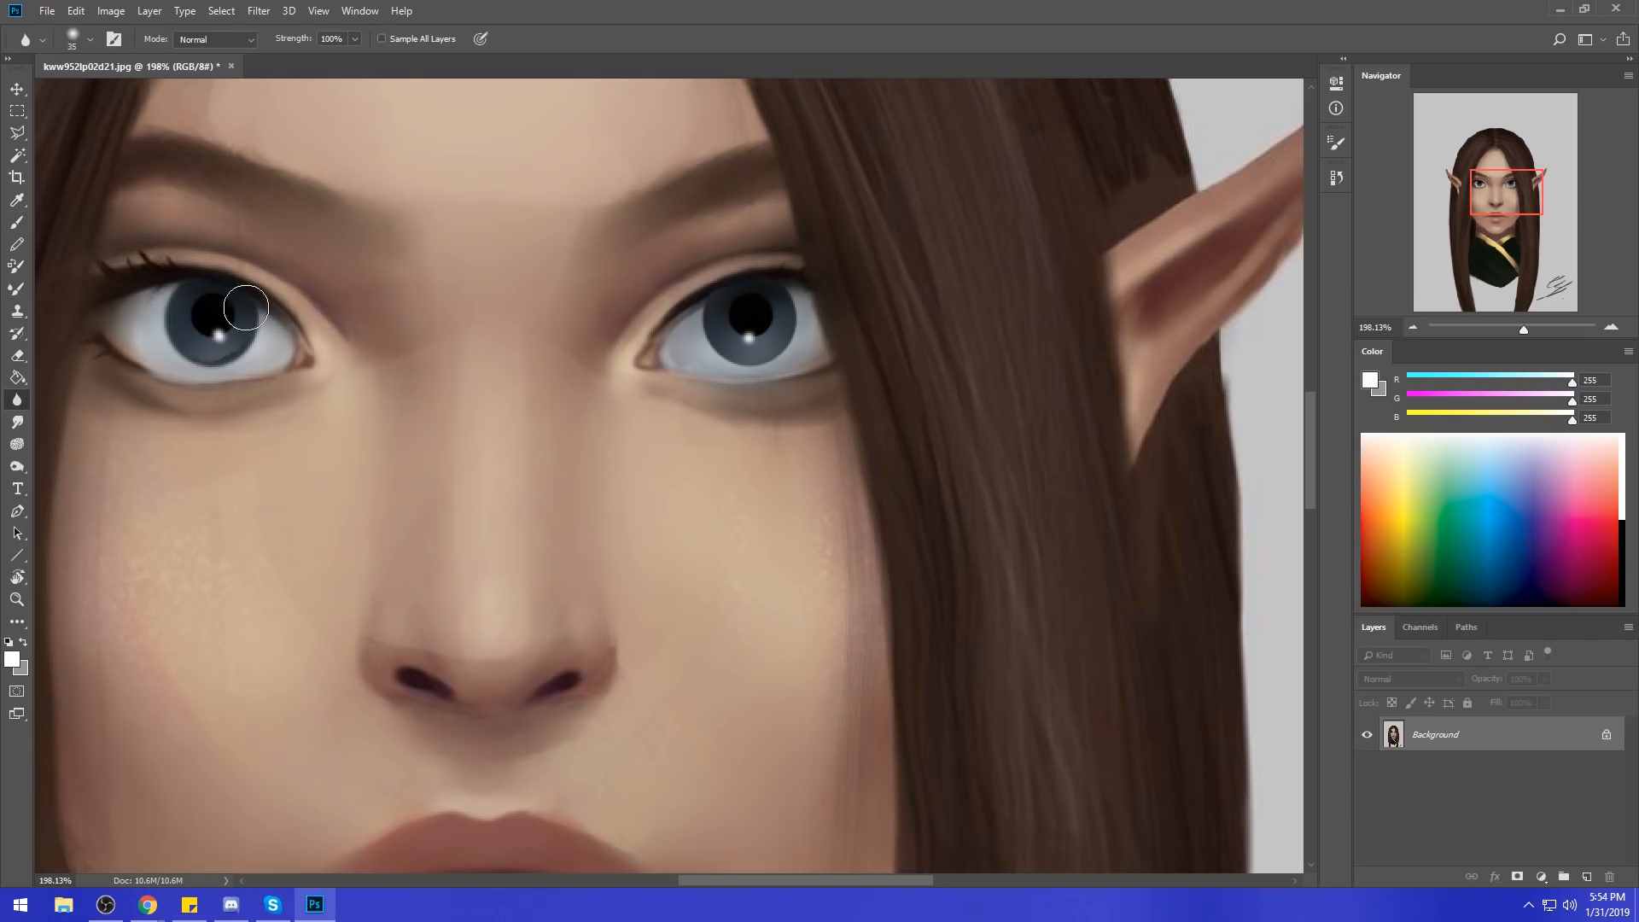
pyautogui.moveTo(744, 313)
pyautogui.mouseDown()
pyautogui.moveTo(768, 346)
pyautogui.moveTo(757, 330)
pyautogui.moveTo(789, 320)
pyautogui.mouseUp()
pyautogui.hotkey('ctrl', '0')
# Paint a light accent on the chin with the 80 px dry-oil brush in the sampled skin tone RGB 204, 174, 148.
pyautogui.press('b')
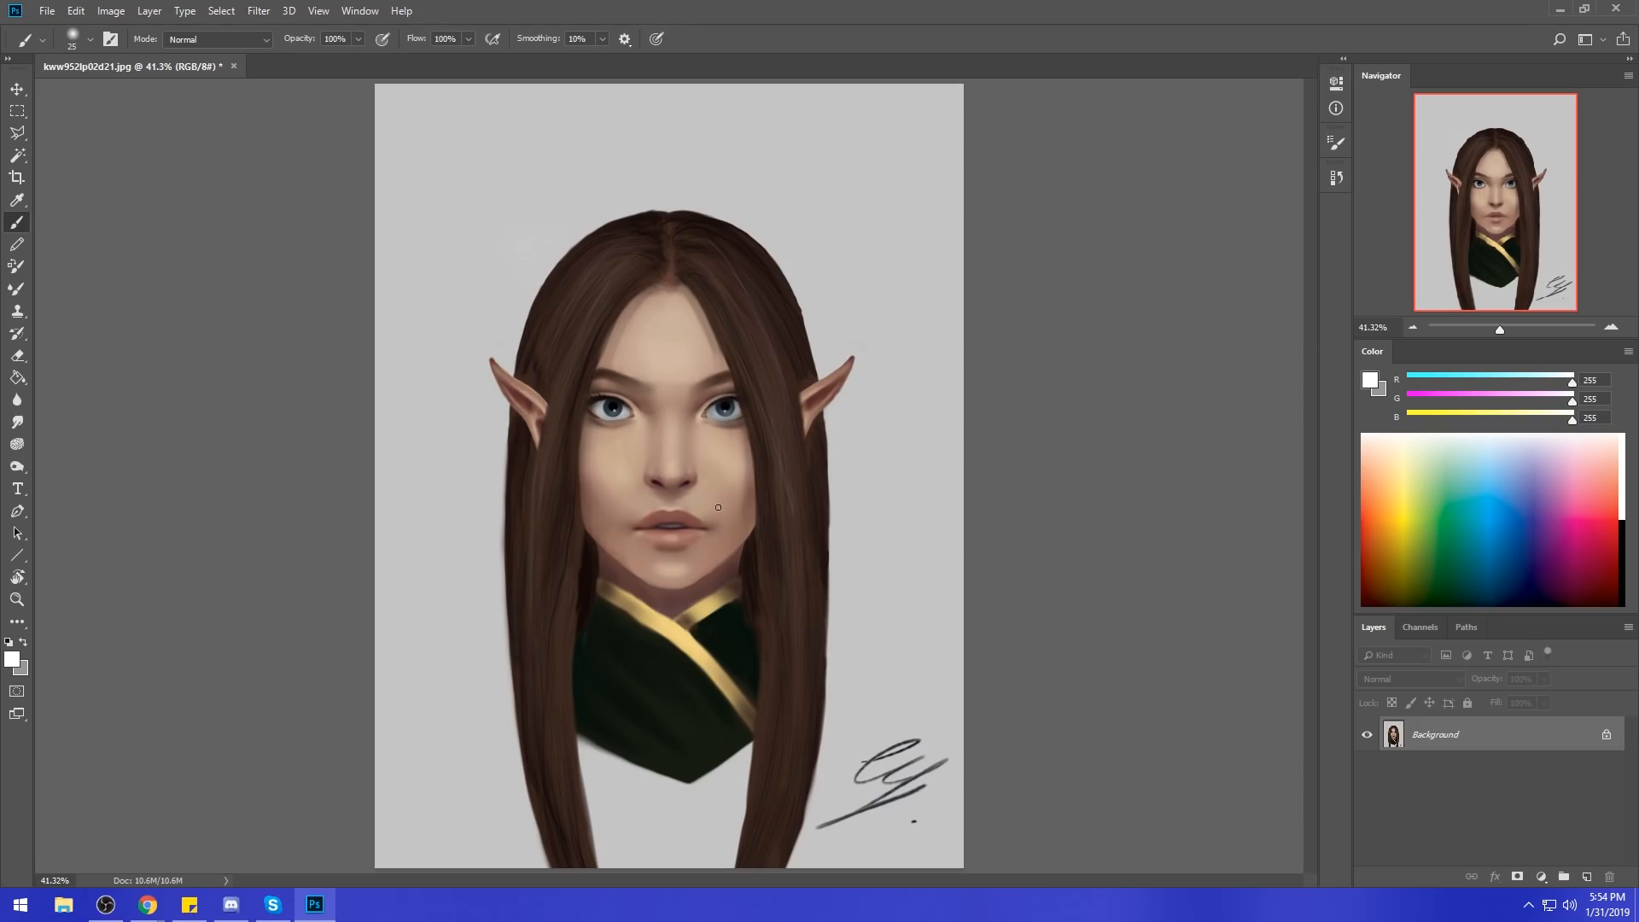
pyautogui.rightClick(696, 522)
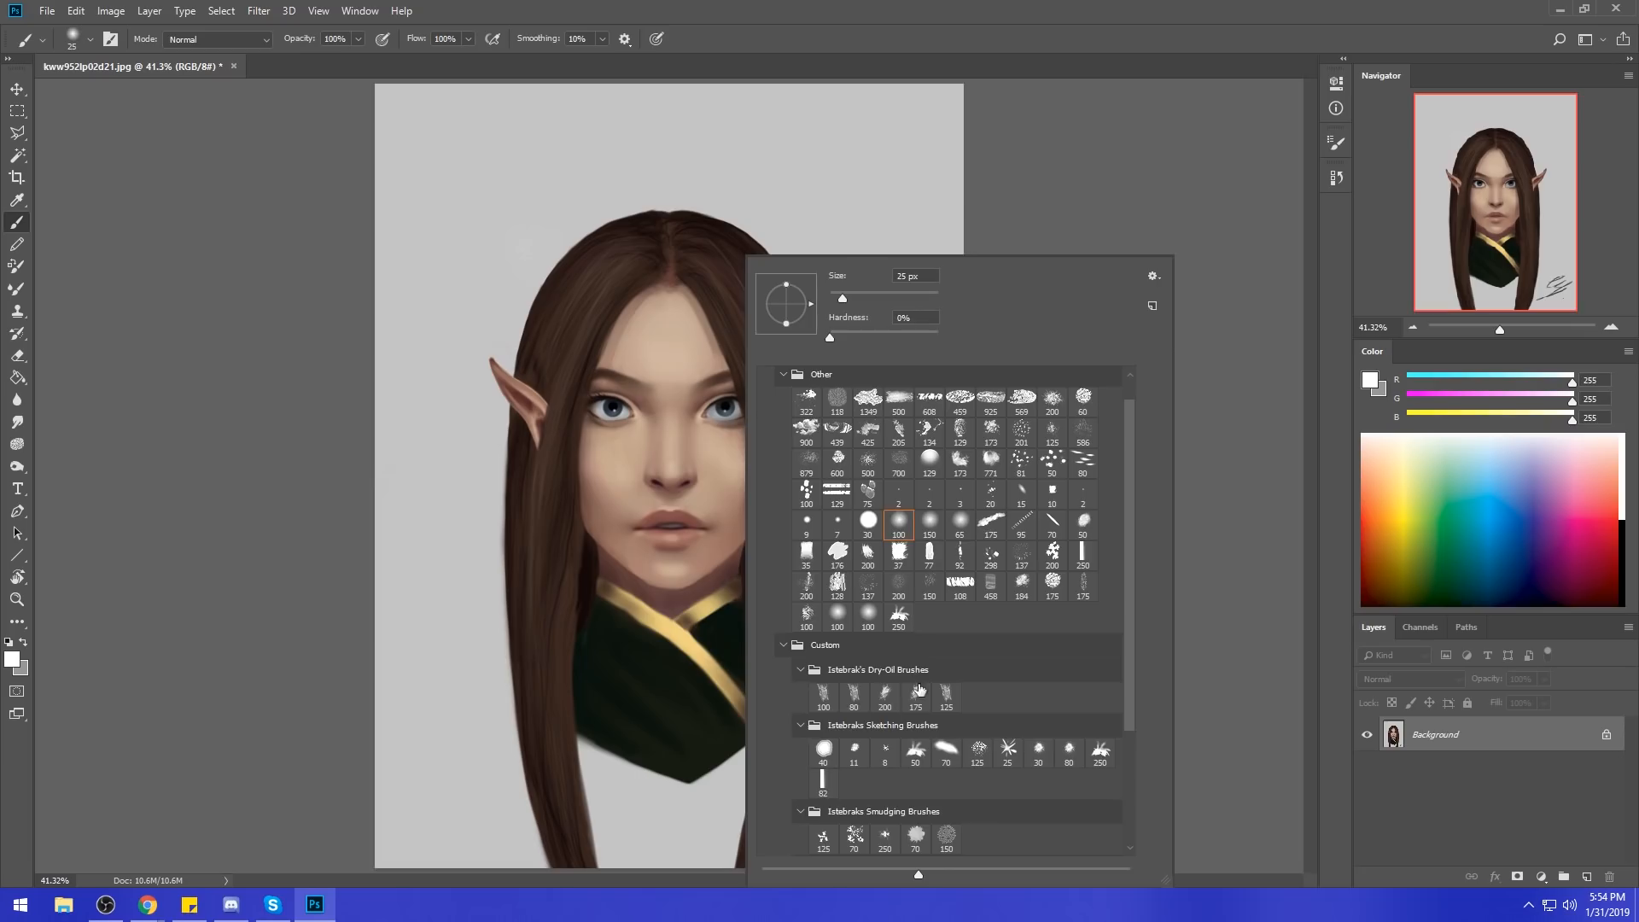
pyautogui.doubleClick(853, 693)
pyautogui.keyDown('alt'); pyautogui.click(728, 438); pyautogui.keyUp('alt')
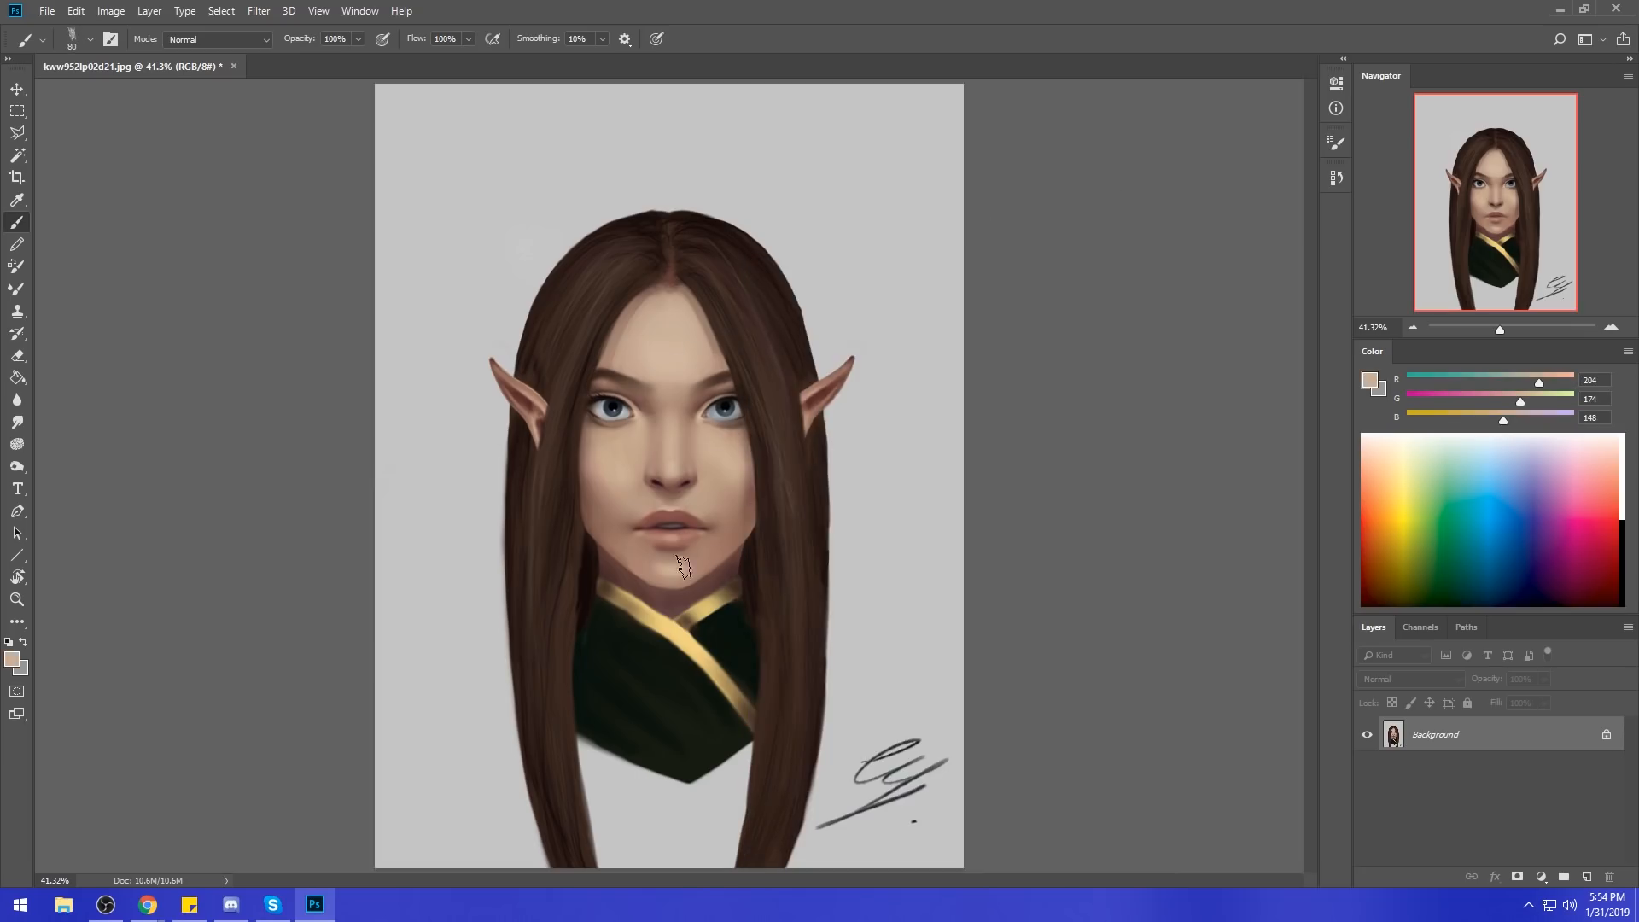
pyautogui.moveTo(670, 570); pyautogui.dragTo(664, 570)
# Select the mouth area freehand with the Lasso tool, copy it to a new layer and nudge the copy slightly upward.
pyautogui.press('l')
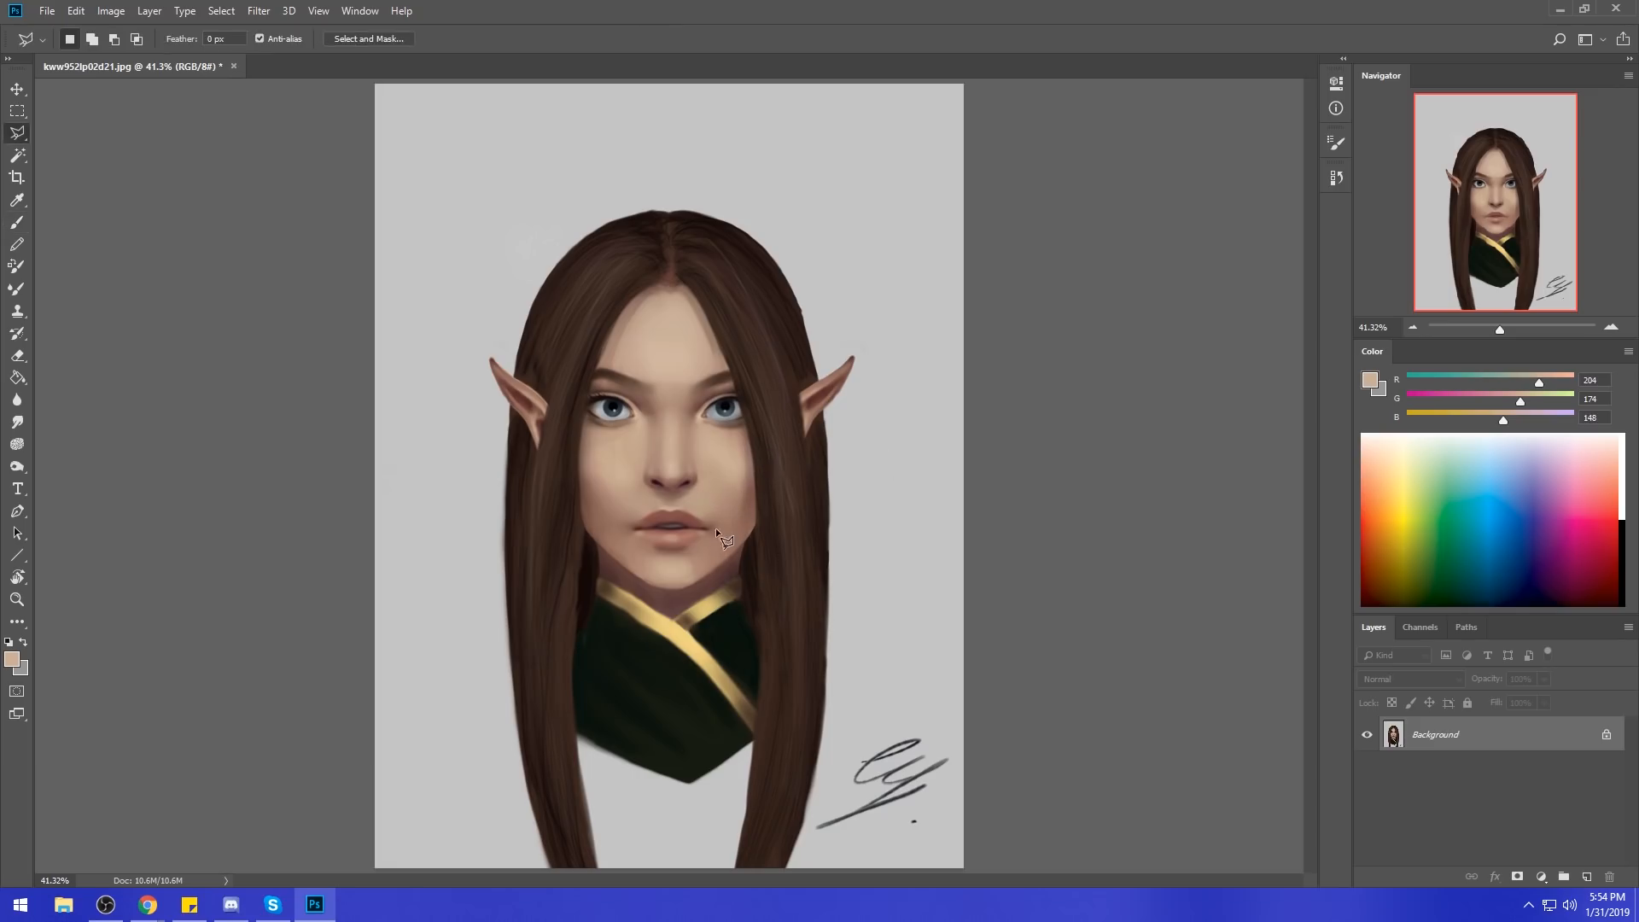
pyautogui.rightClick(17, 132)
pyautogui.click(77, 134)
pyautogui.moveTo(728, 515); pyautogui.dragTo(728, 515)
pyautogui.hotkey('ctrl', 'j')
pyautogui.press('v')
pyautogui.press('Up')
pyautogui.press('Up')
pyautogui.press('Up')
pyautogui.press('Up')
pyautogui.press('Up')
pyautogui.press('Up')
pyautogui.press('Up')
pyautogui.press('Up')
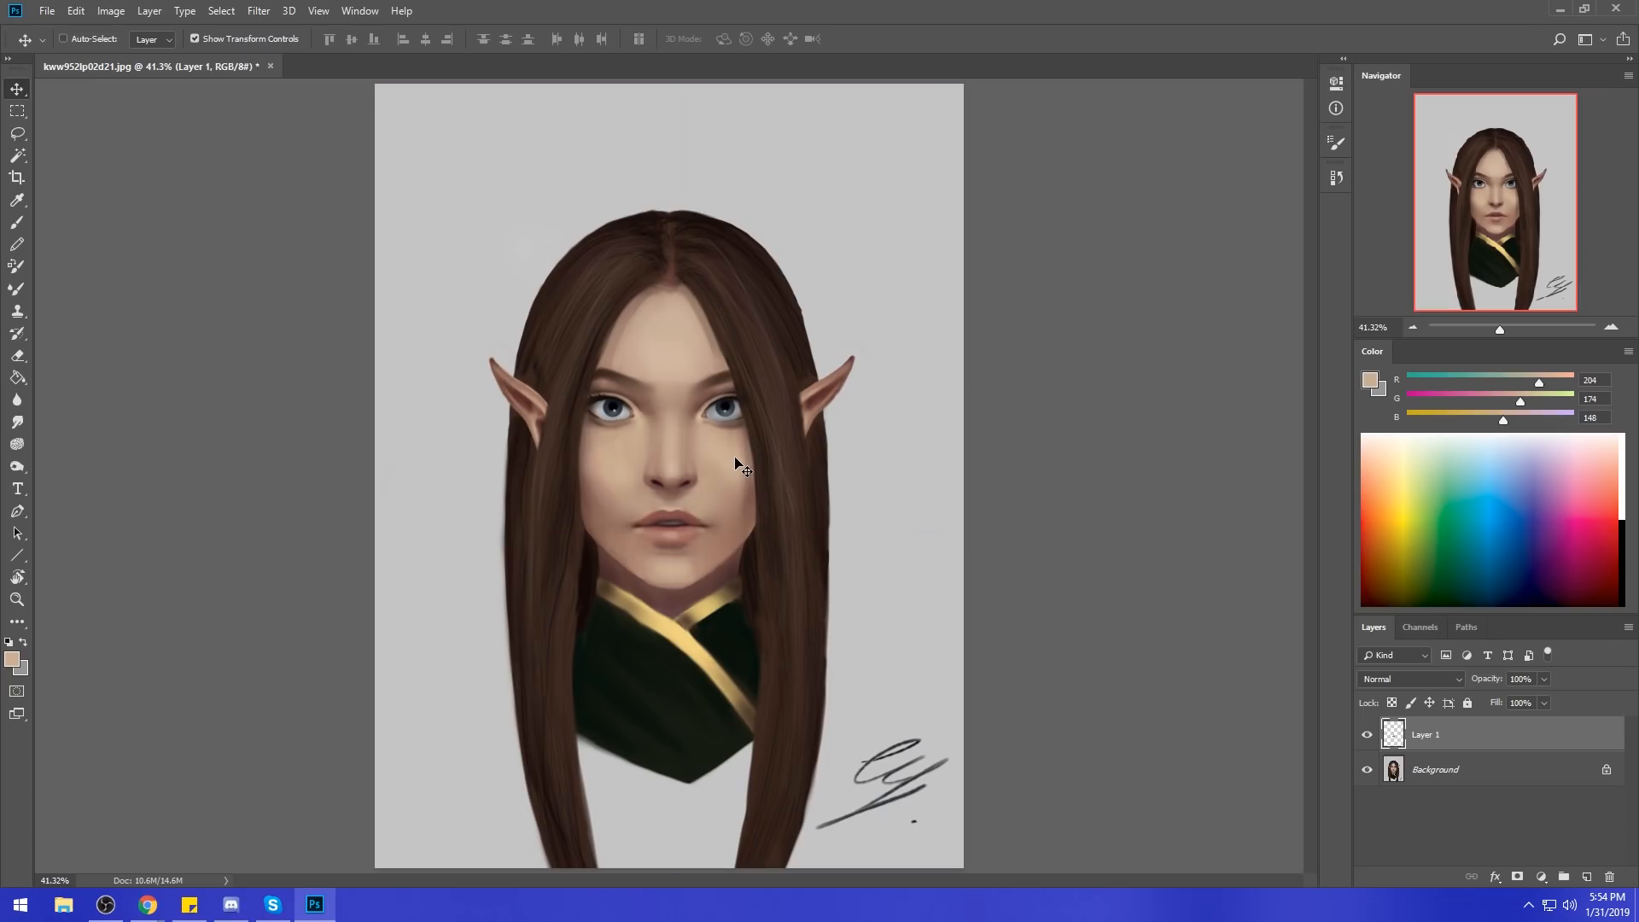
# Compare the mouth with and without the shifted copy, and merge the copy into the Background layer.
pyautogui.press('b')
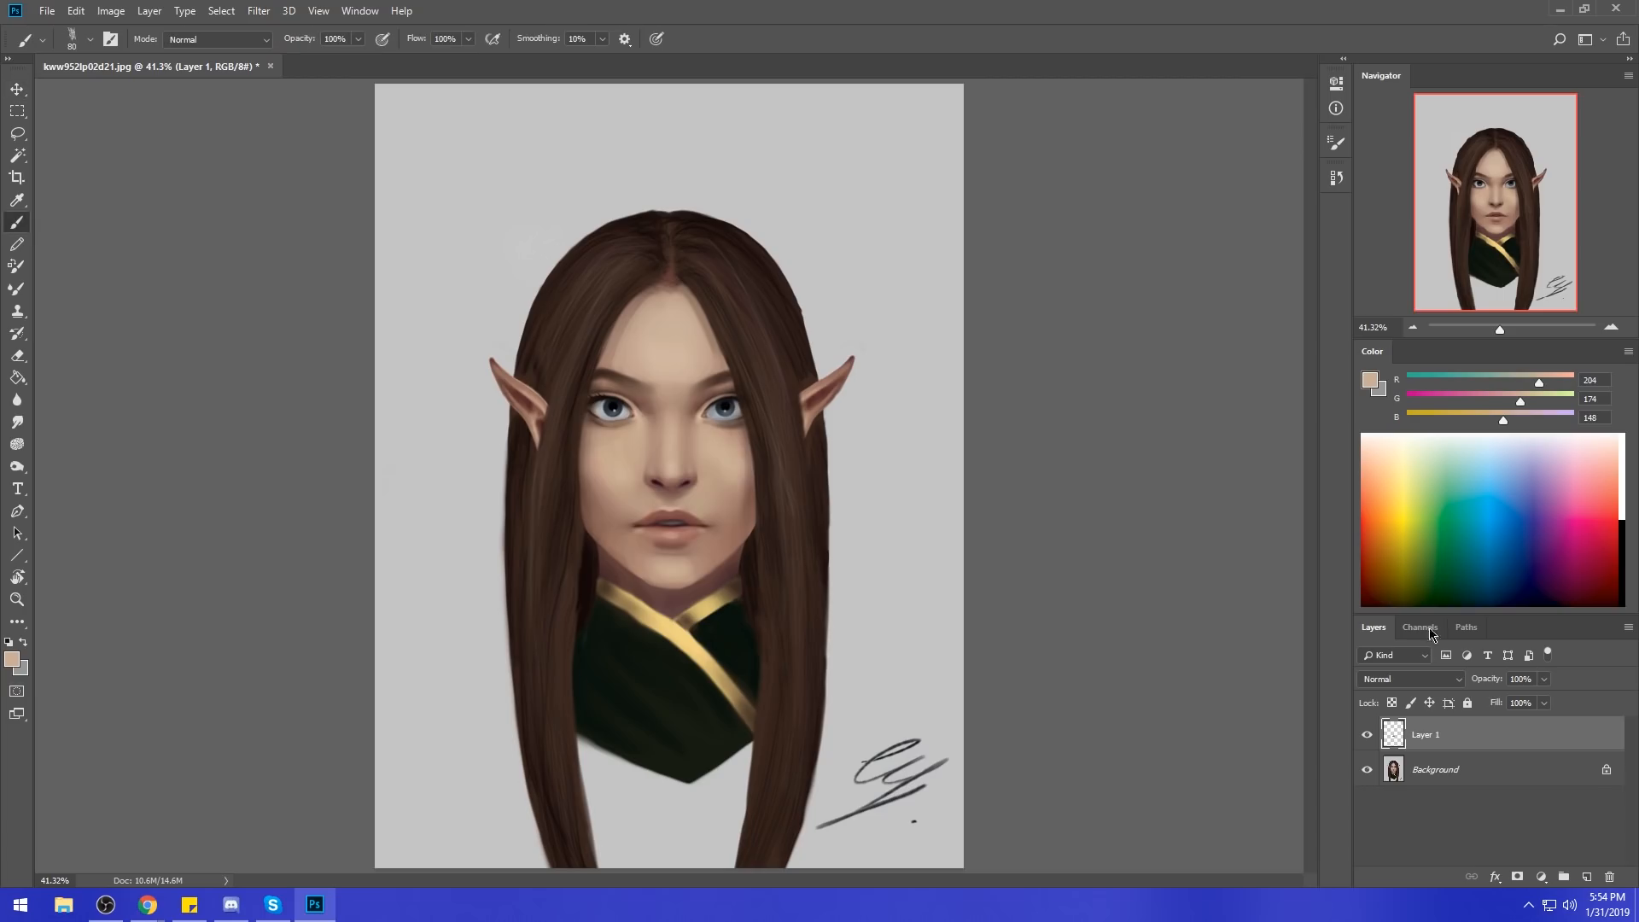
pyautogui.click(1366, 734)
pyautogui.click(1365, 738)
pyautogui.click(1366, 737)
pyautogui.click(1366, 737)
pyautogui.rightClick(1446, 730)
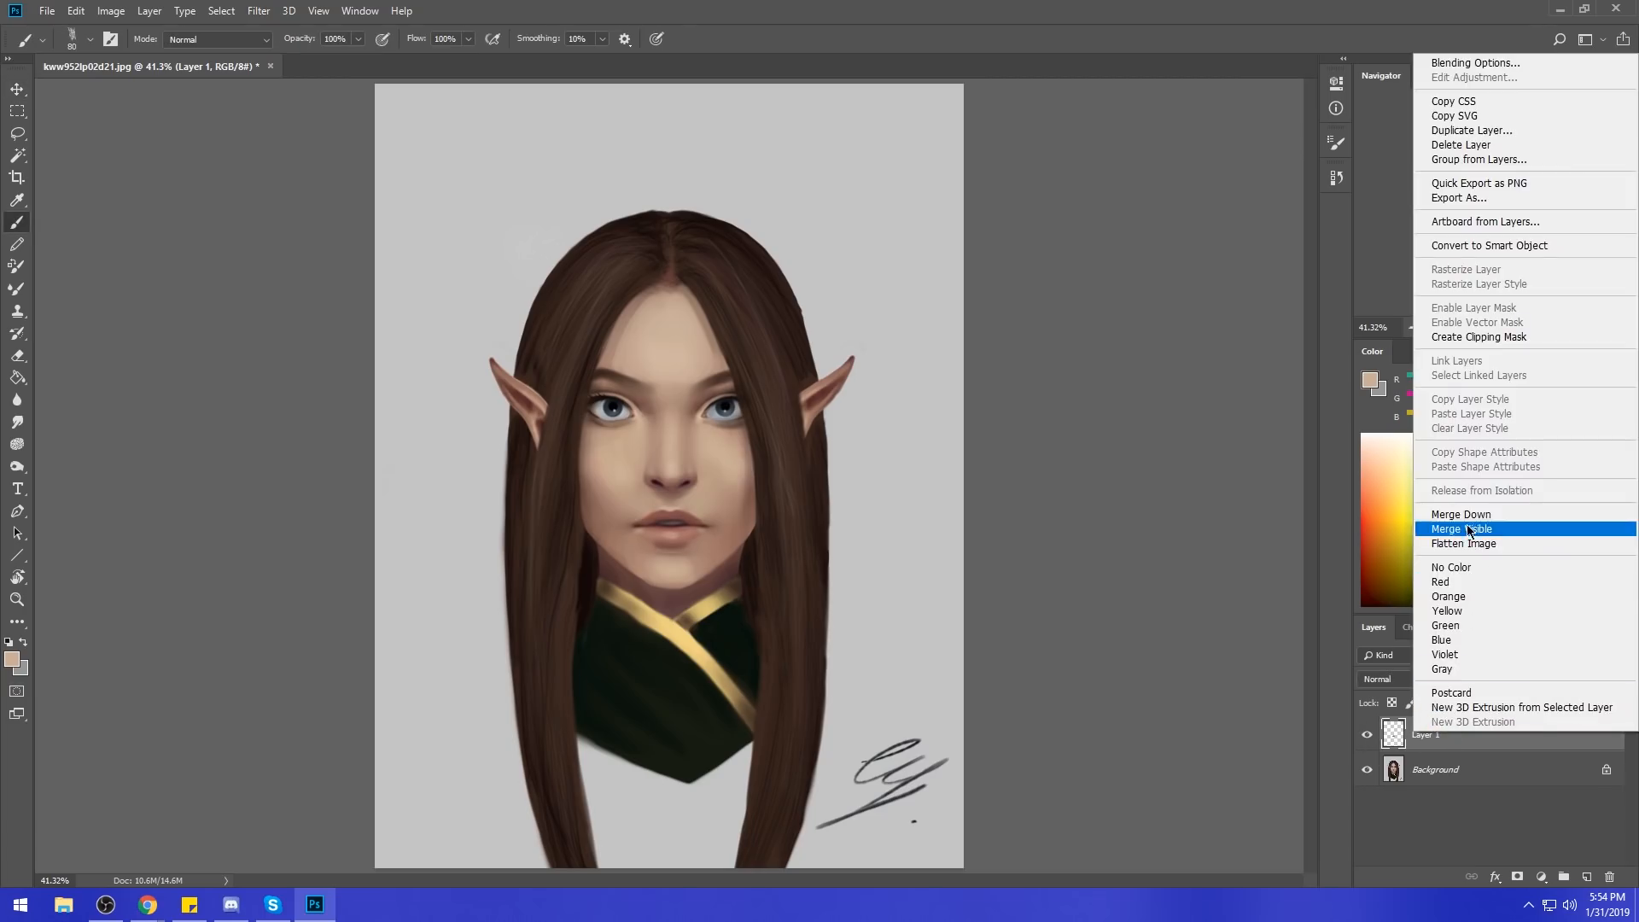
pyautogui.click(1383, 517)
# Set the foreground color to dark red RGB 72, 14, 14 with the 80 px dry-oil brush active.
pyautogui.click(17, 422)
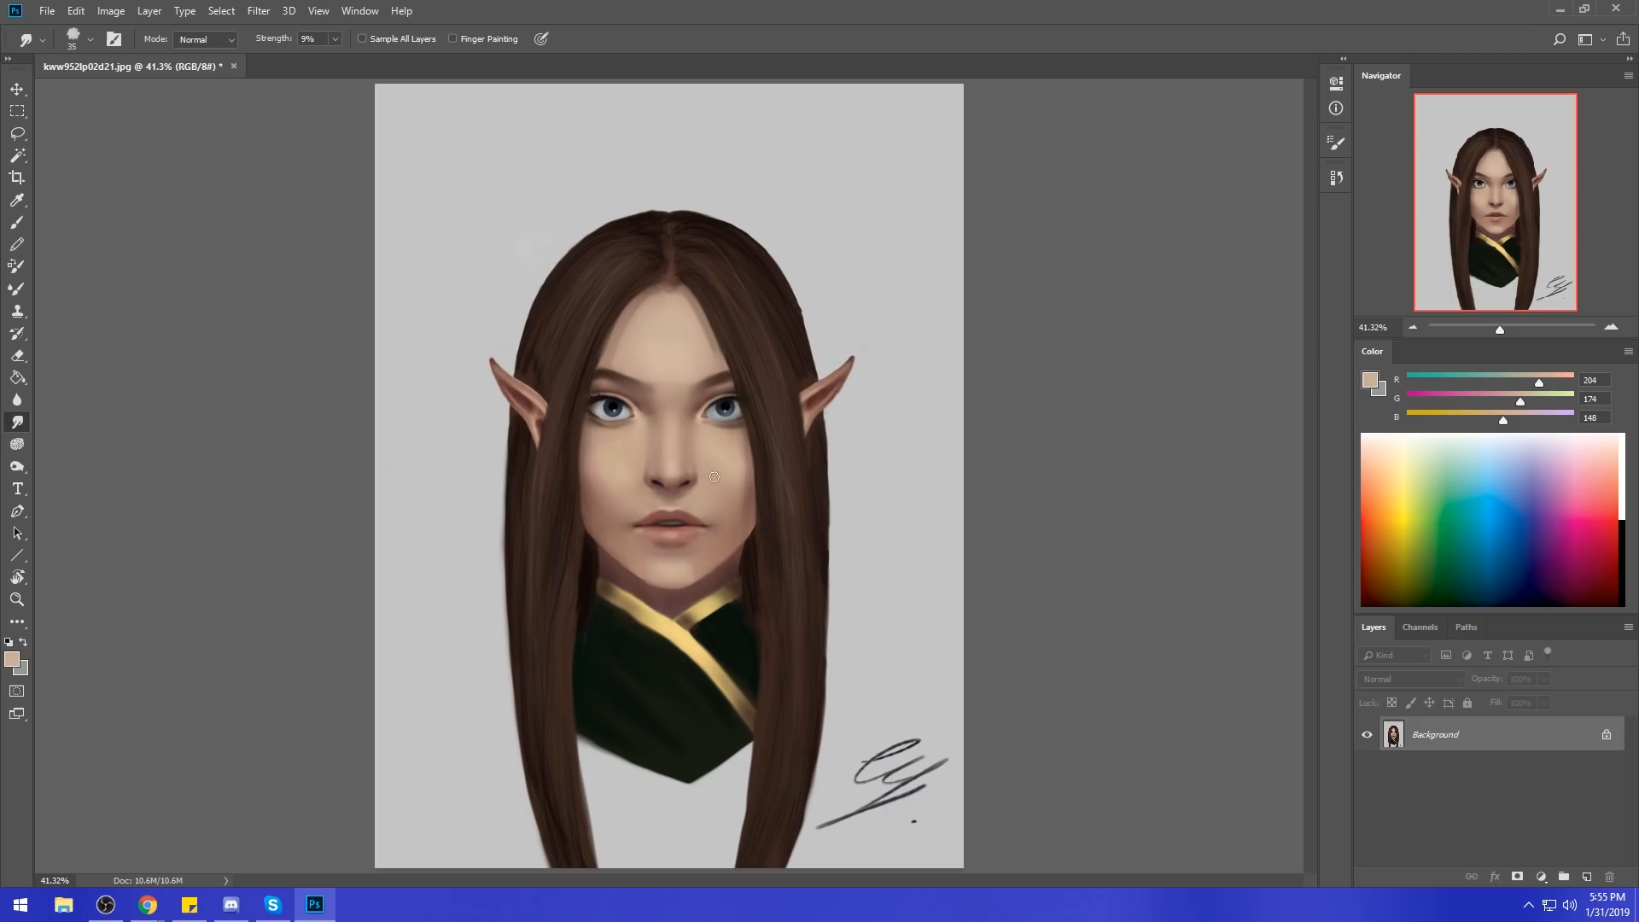
pyautogui.press('b')
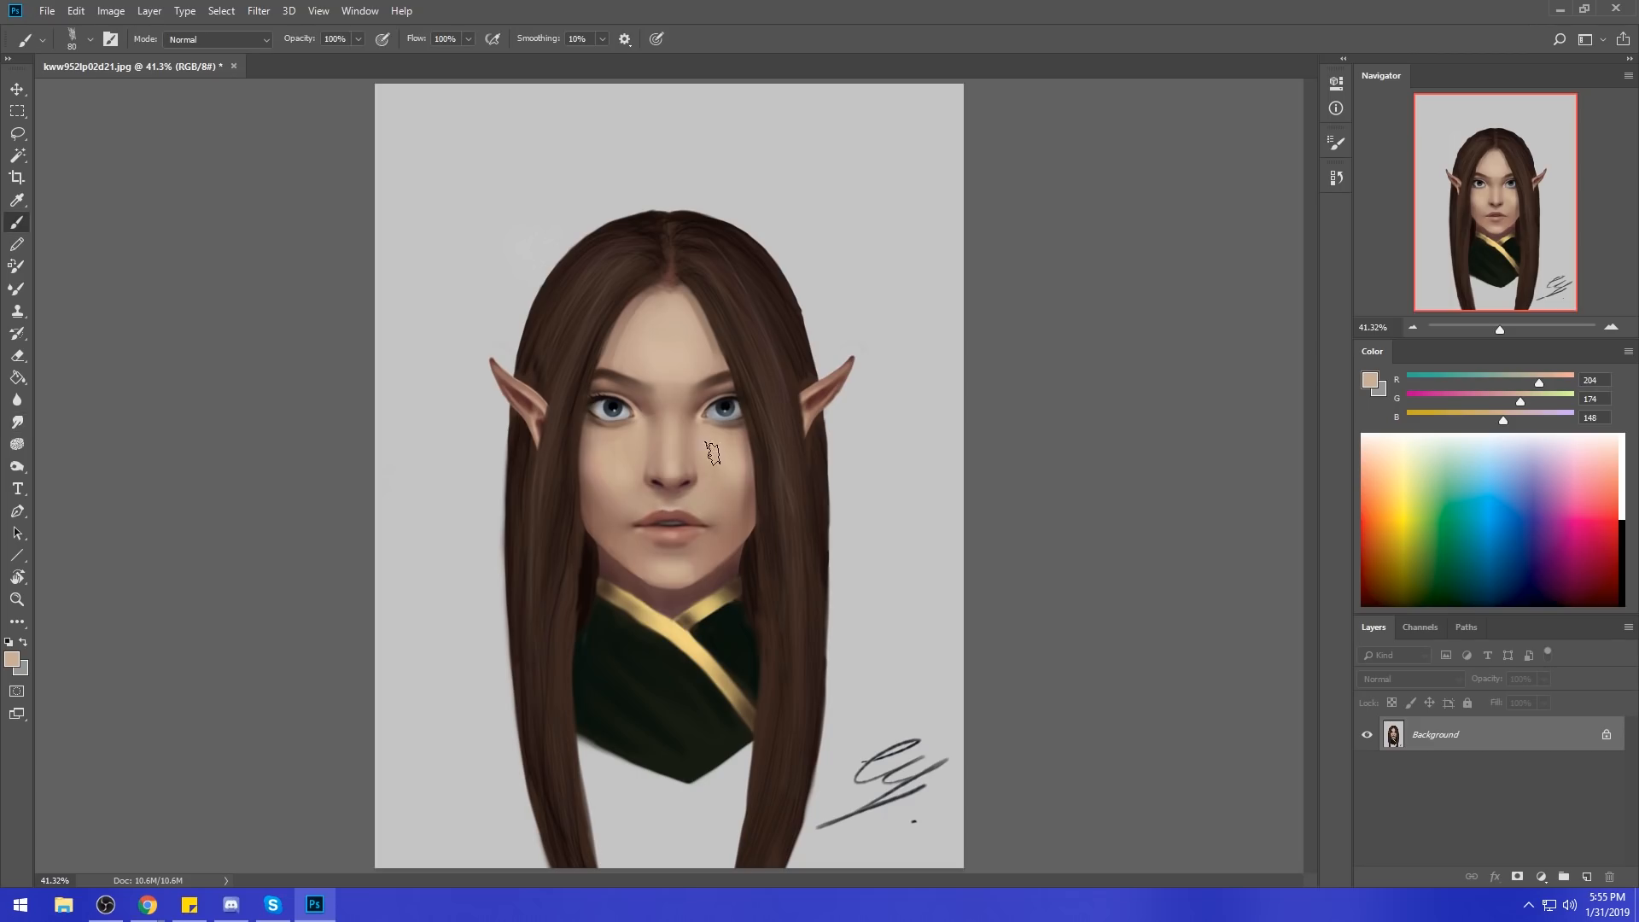
pyautogui.rightClick(764, 390)
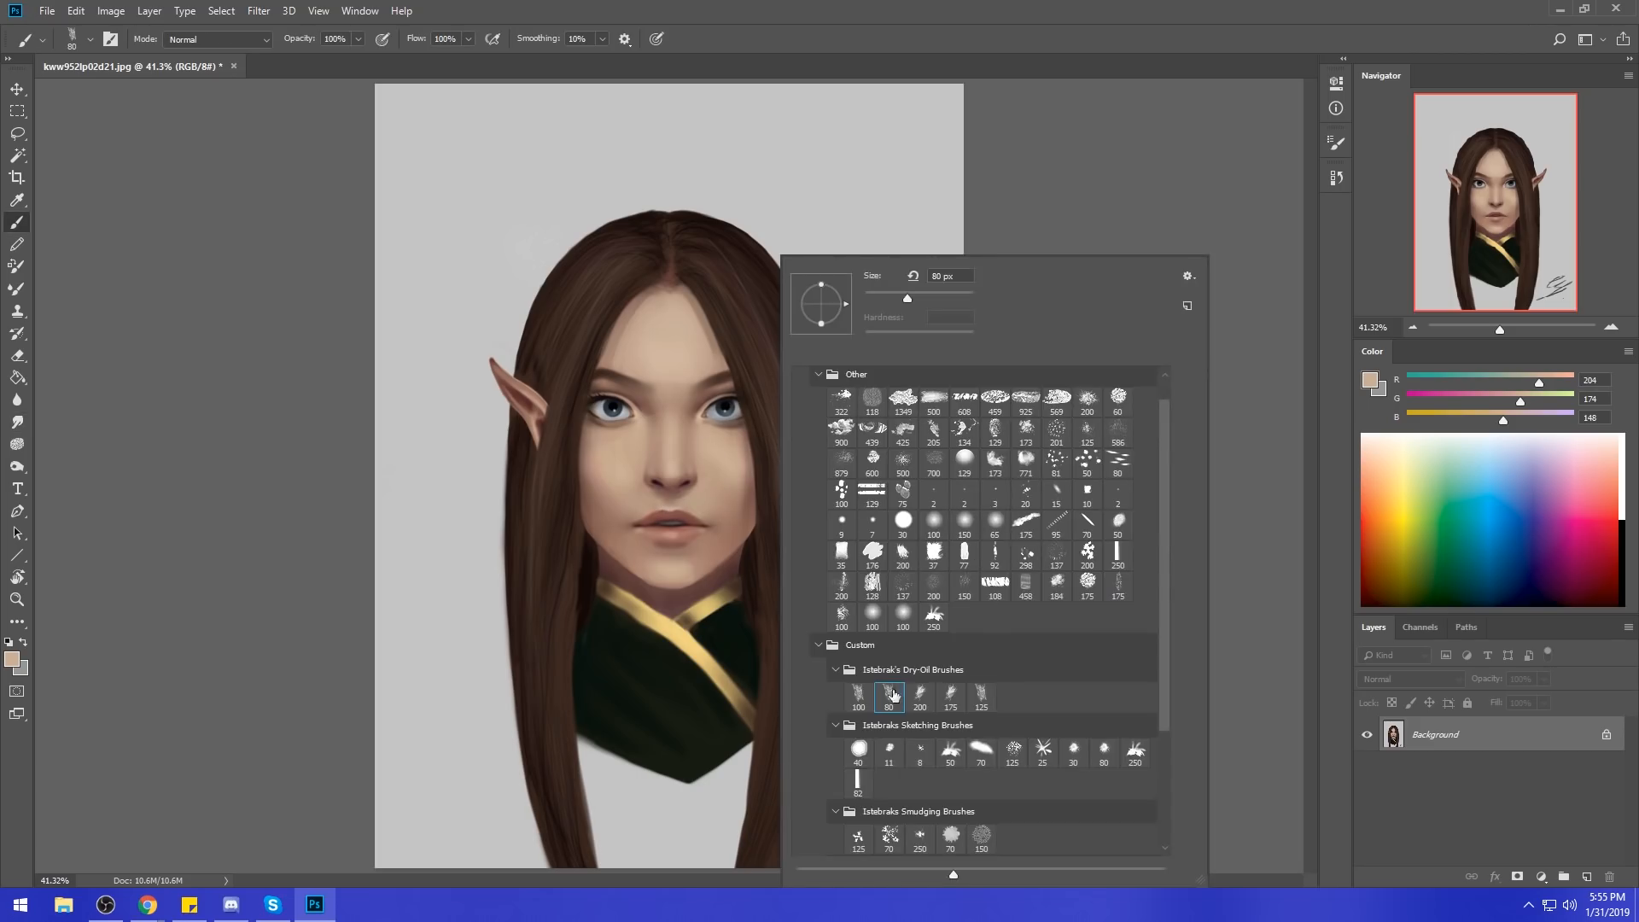
pyautogui.click(1145, 172)
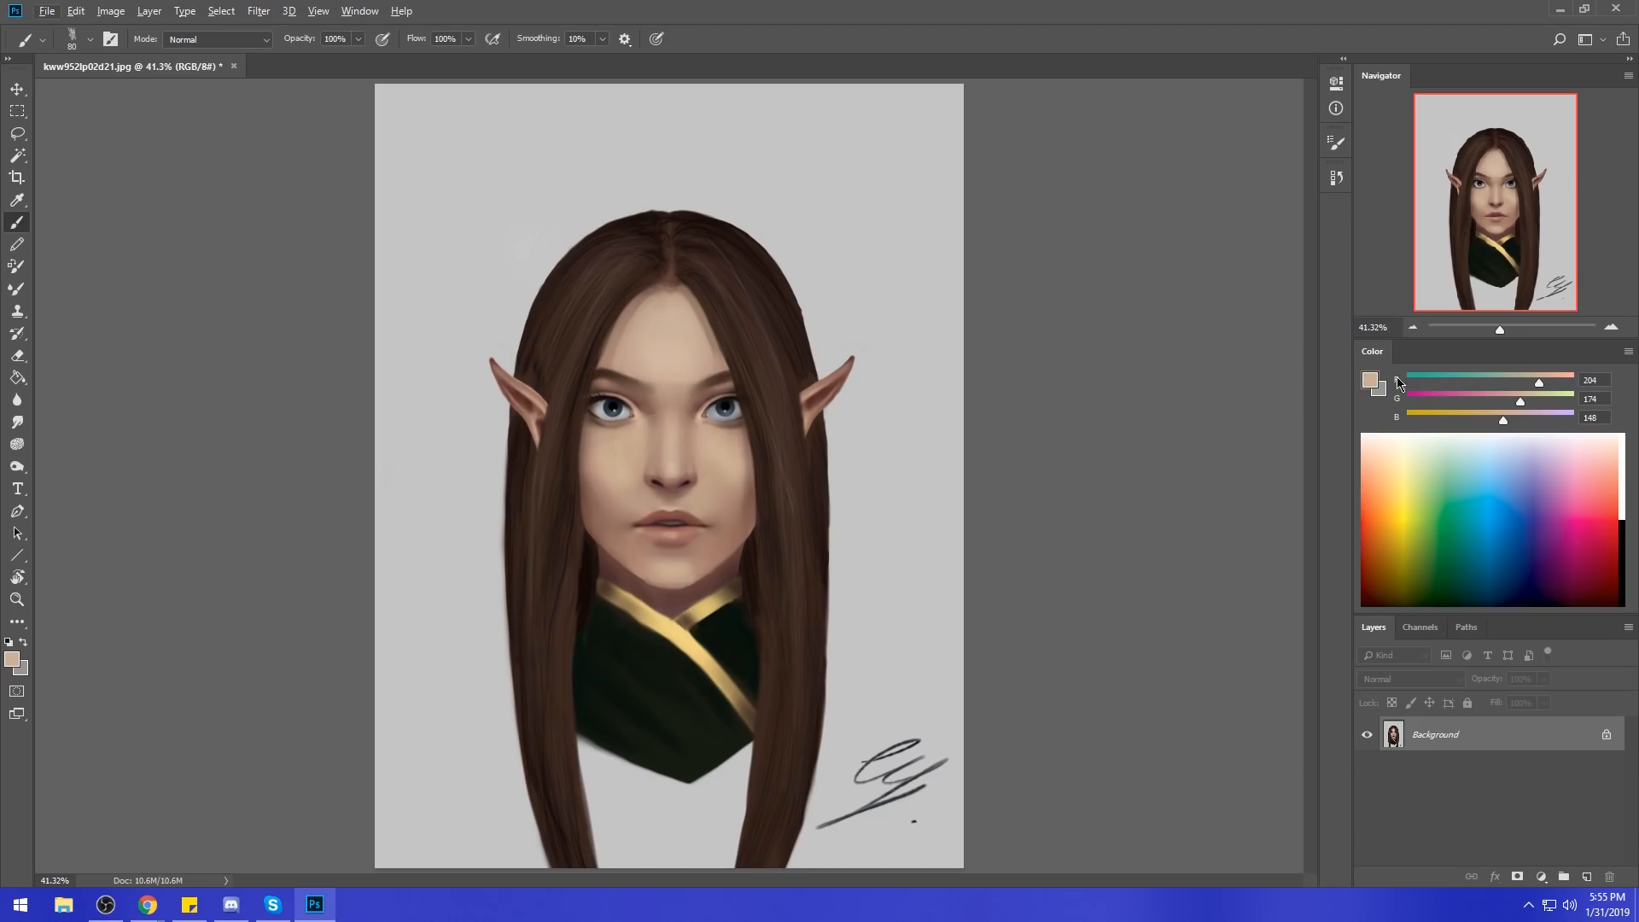
pyautogui.press('i')
pyautogui.click(1371, 382)
pyautogui.moveTo(1417, 653); pyautogui.dragTo(1420, 677)
pyautogui.moveTo(1367, 591)
pyautogui.mouseDown()
pyautogui.moveTo(1338, 621)
pyautogui.moveTo(1368, 610)
pyautogui.mouseUp()
pyautogui.click(1559, 455)
pyautogui.press('b')
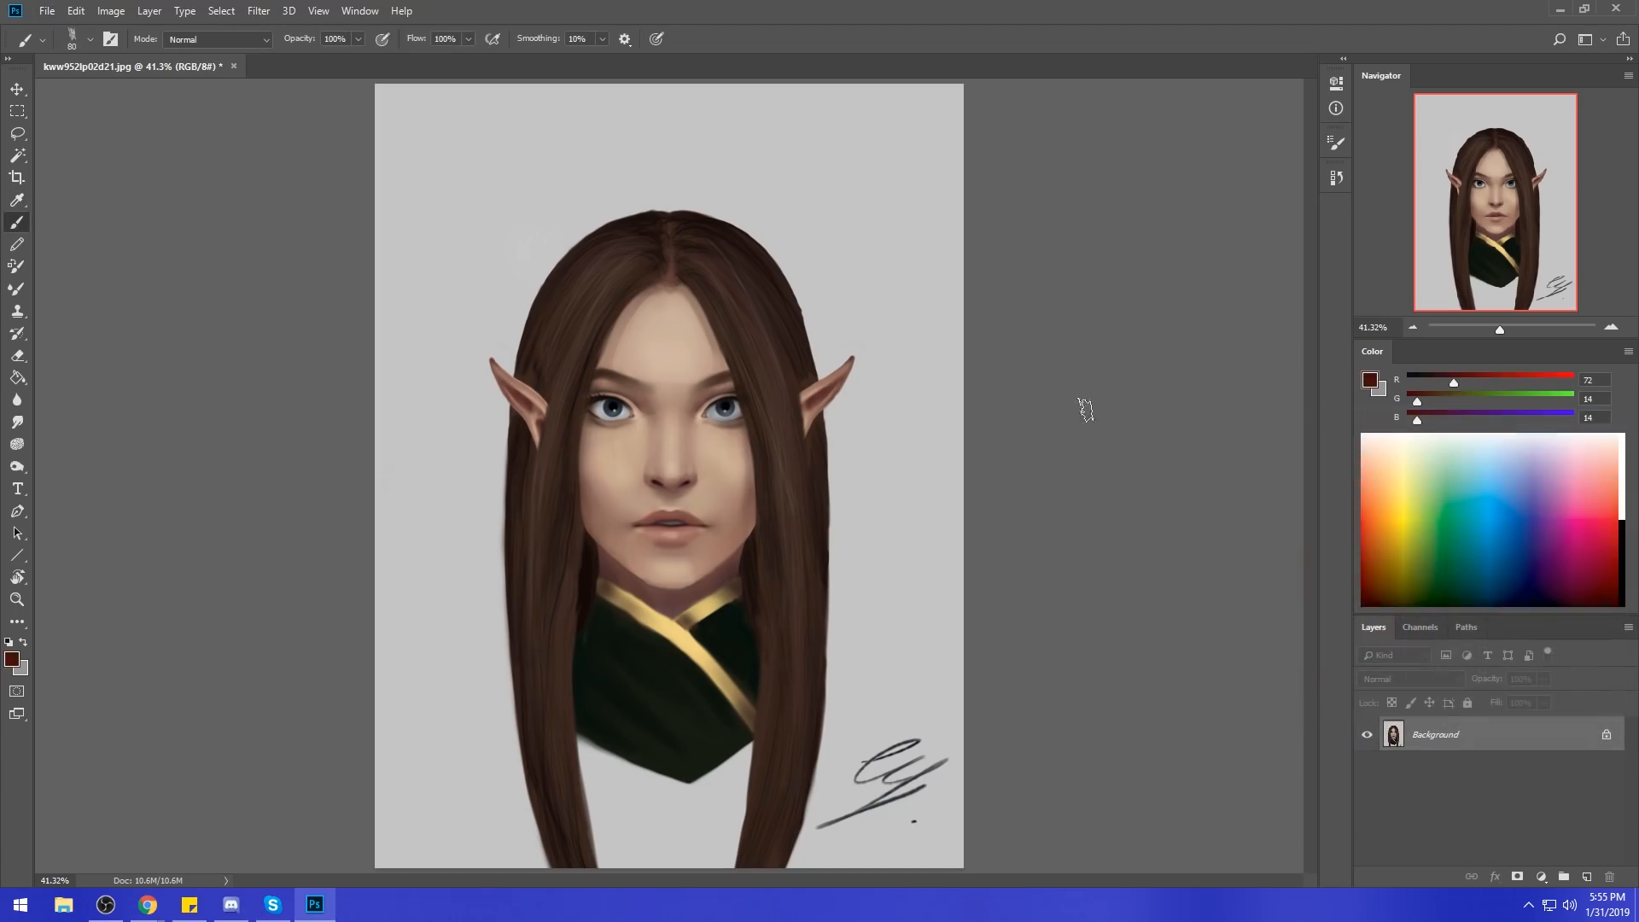
# Put the brush in Darken mode at 30 px and sample the cheek skin tone RGB 202, 174, 147.
pyautogui.click(256, 44)
pyautogui.click(220, 122)
pyautogui.keyDown('alt'); pyautogui.click(728, 460); pyautogui.keyUp('alt')
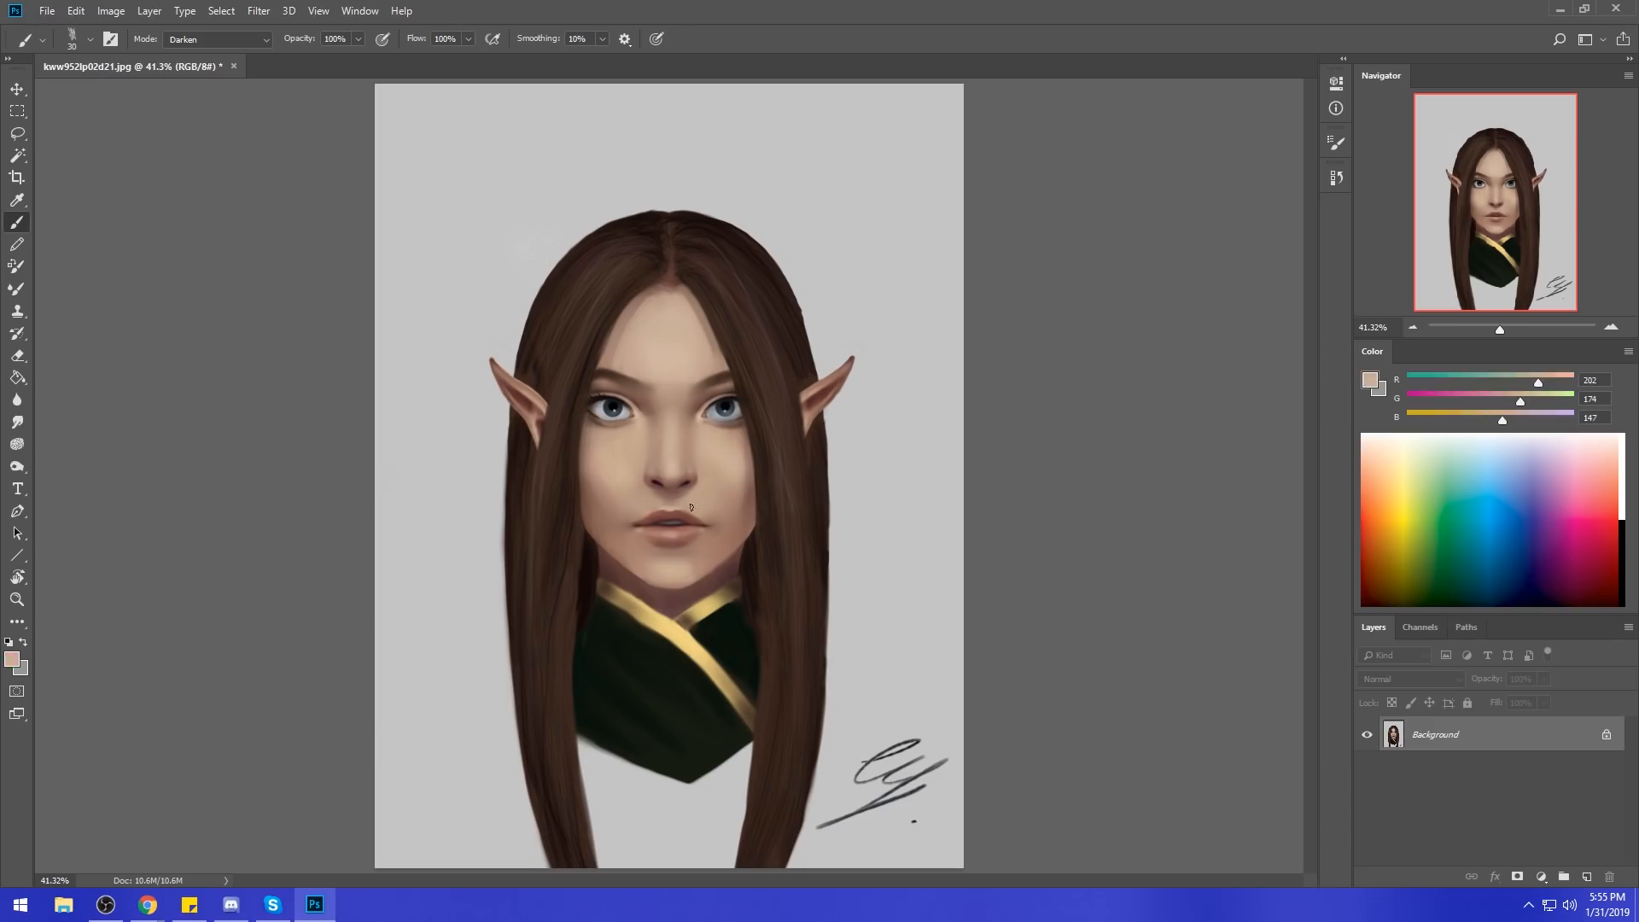
# Return the brush to Normal mode and sample near-black RGB 10, 13, 13 from the lash line and muted brown RGB 108, 71, 69.
pyautogui.click(226, 40)
pyautogui.click(277, 41)
pyautogui.keyDown('alt'); pyautogui.click(619, 398); pyautogui.keyUp('alt')
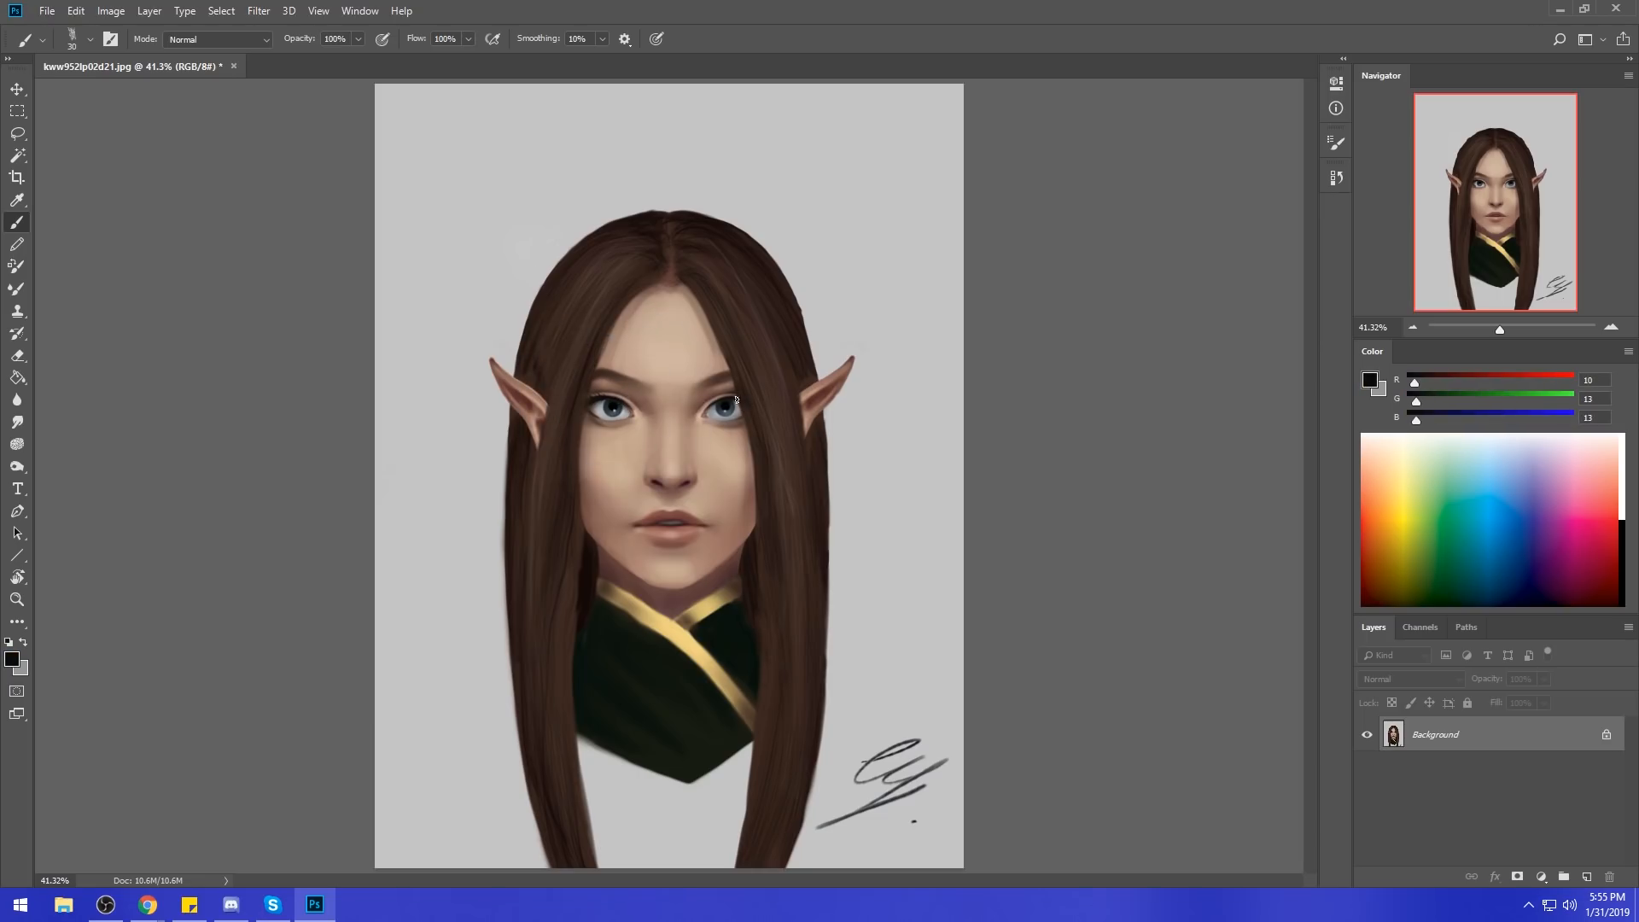
pyautogui.keyDown('alt'); pyautogui.click(686, 349); pyautogui.keyUp('alt')
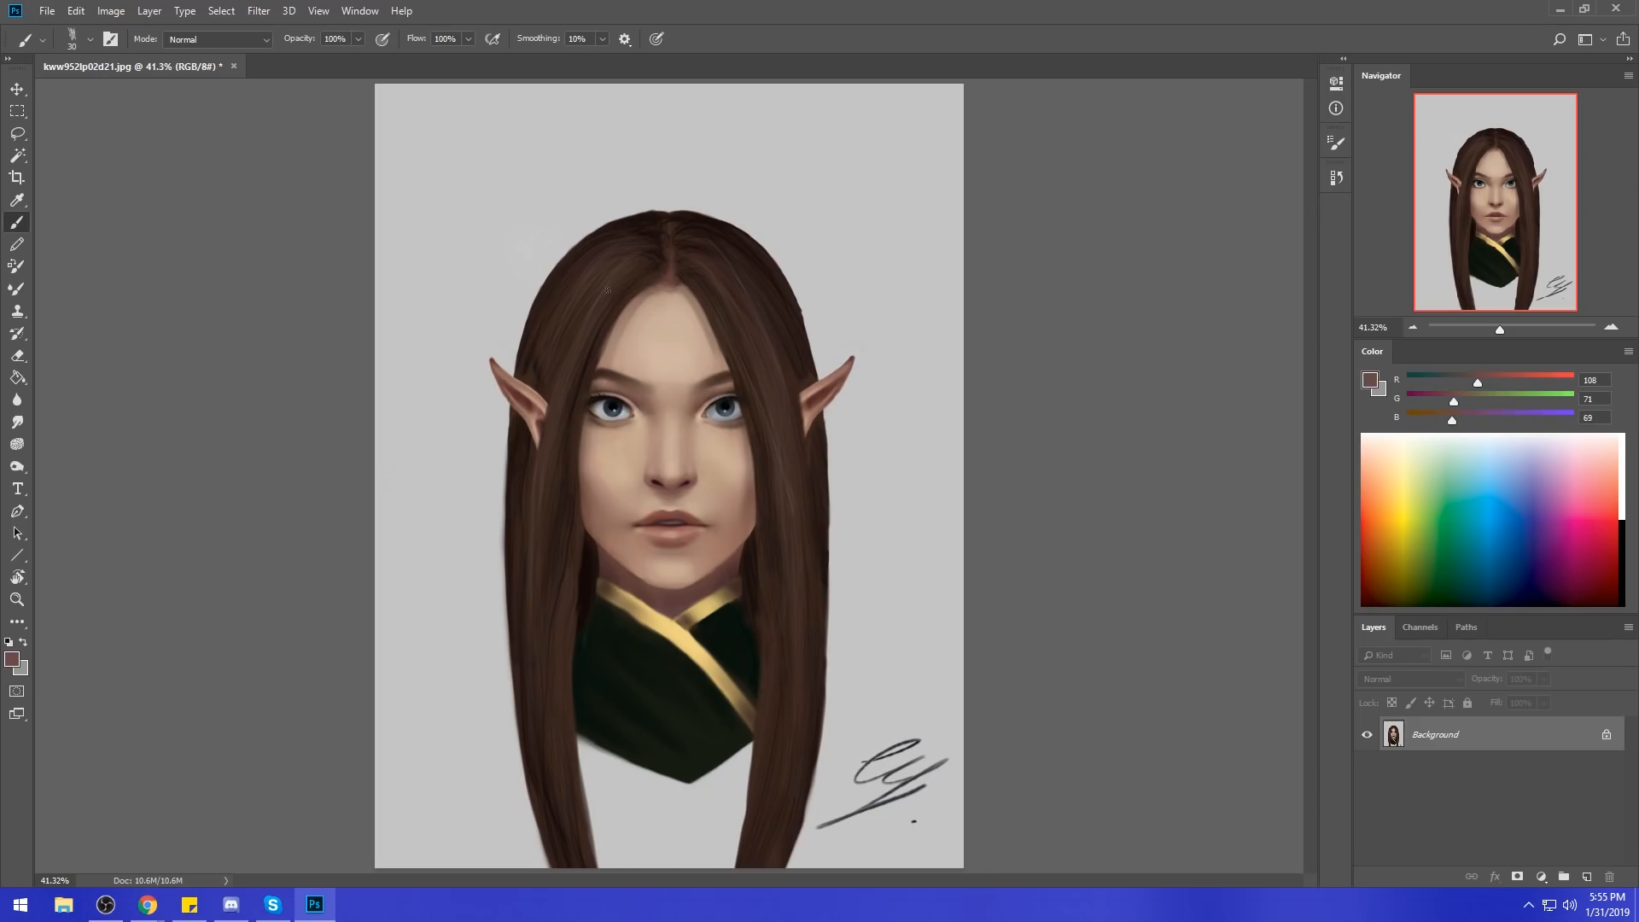
# Set the brush to Darken mode and the foreground color to light pink RGB 250, 175, 190.
pyautogui.click(191, 48)
pyautogui.click(202, 91)
pyautogui.click(1593, 478)
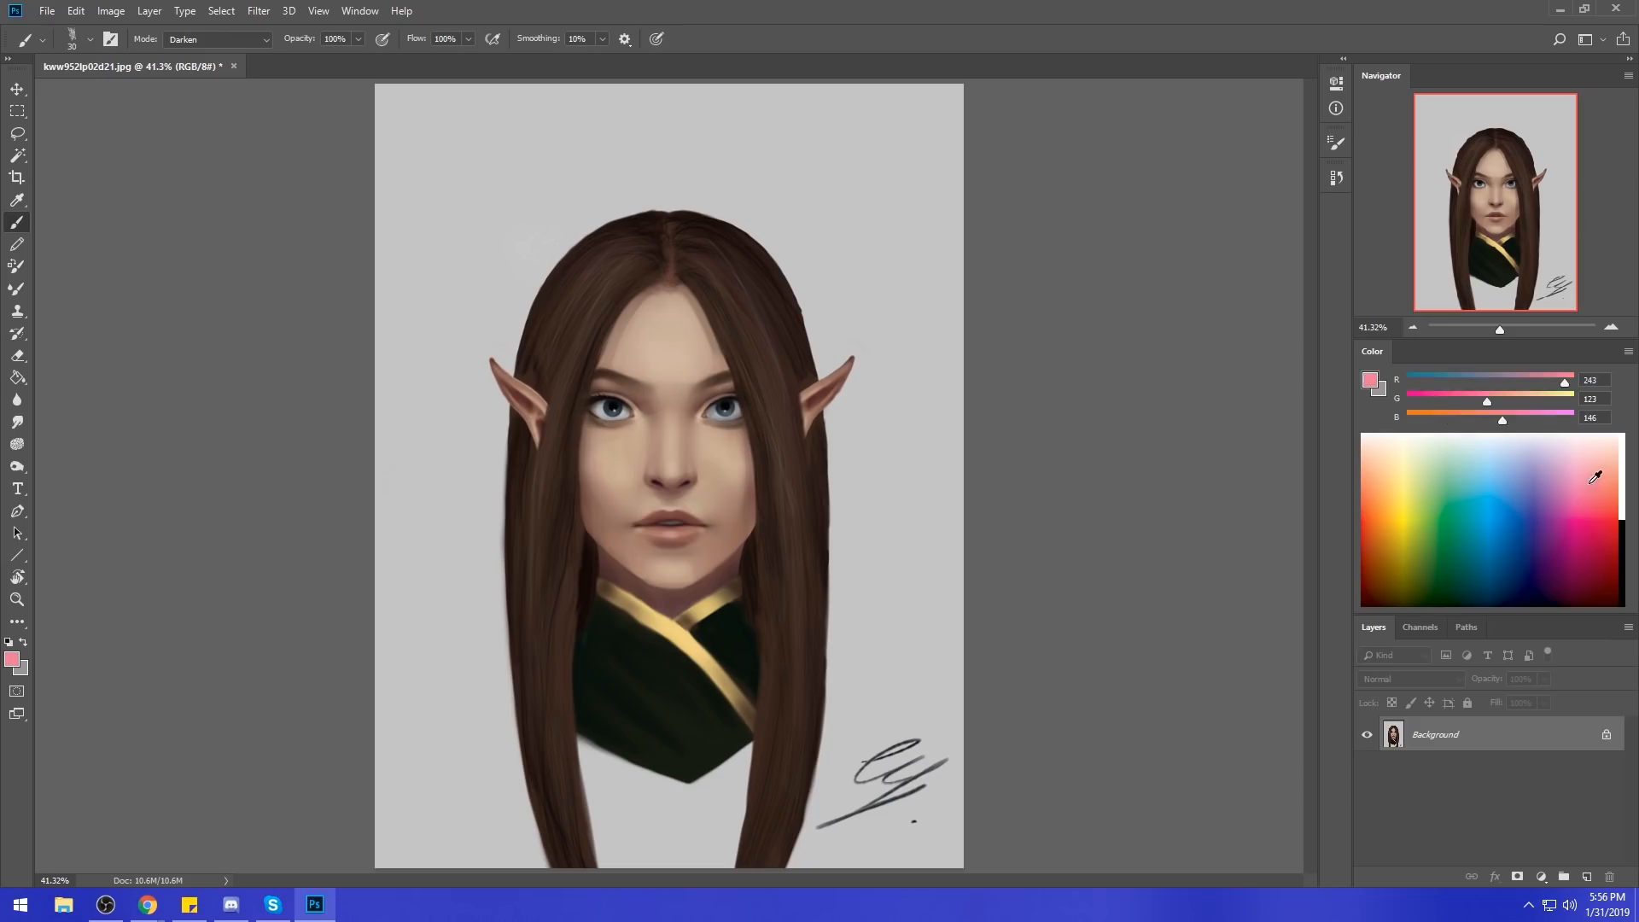
pyautogui.click(1368, 383)
pyautogui.click(1290, 458)
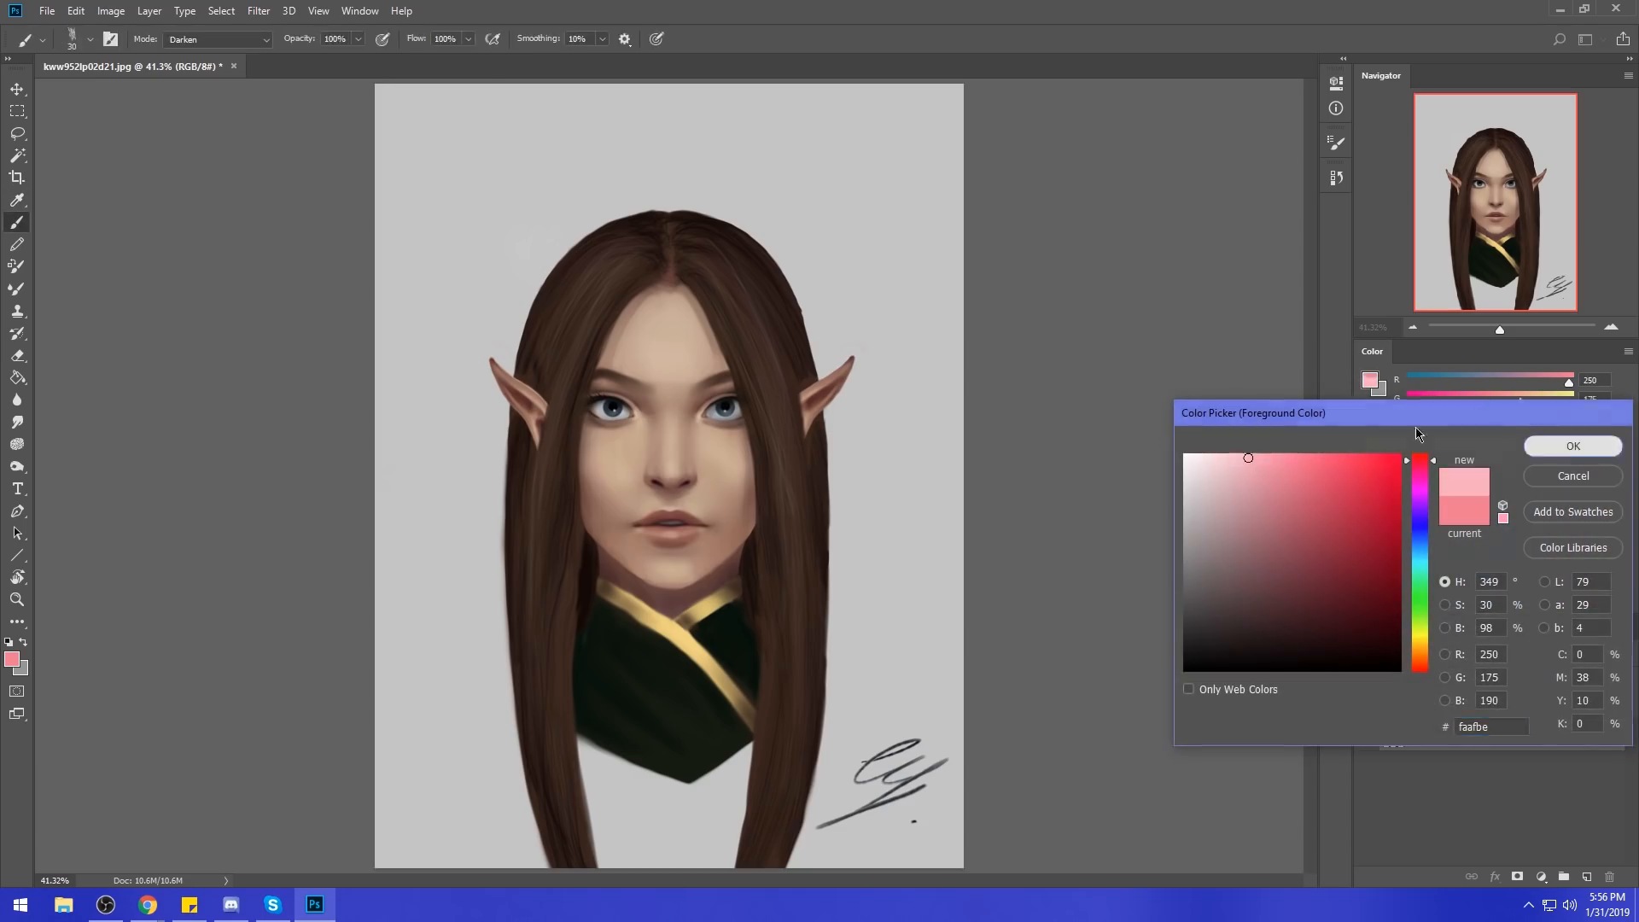
pyautogui.click(1573, 444)
# Tint the lower waterlines of both eyes pink with a soft round brush in Darken mode, sized between 70 and 90 px.
pyautogui.press('z')
pyautogui.moveTo(544, 359); pyautogui.dragTo(848, 474)
pyautogui.press('b')
pyautogui.rightClick(771, 325)
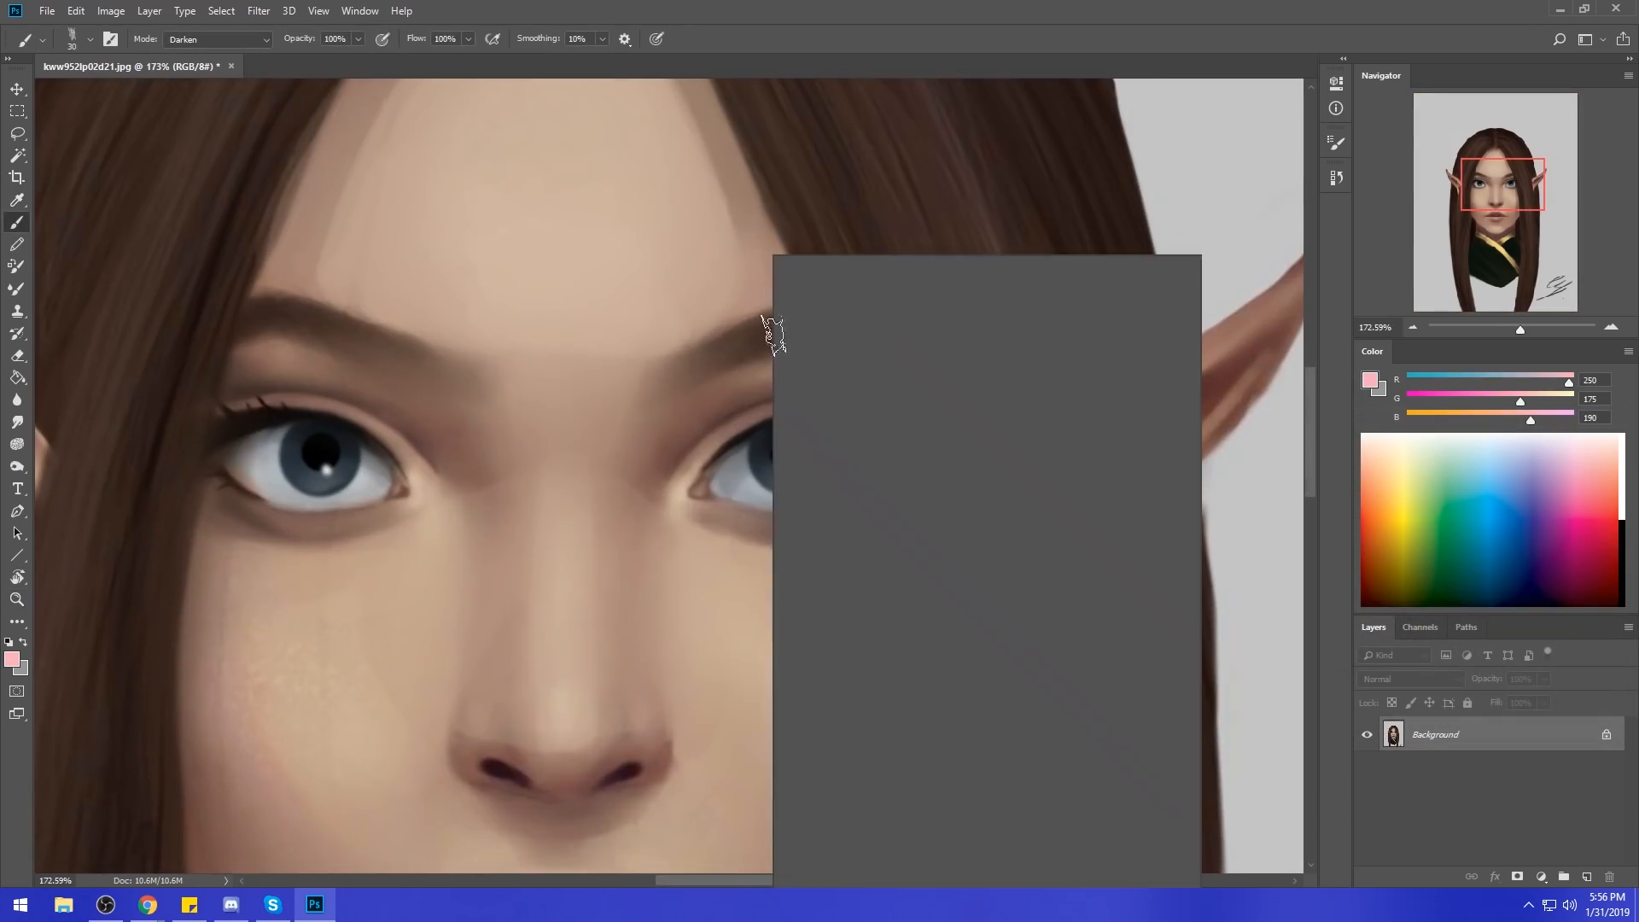
pyautogui.click(956, 520)
pyautogui.click(714, 501)
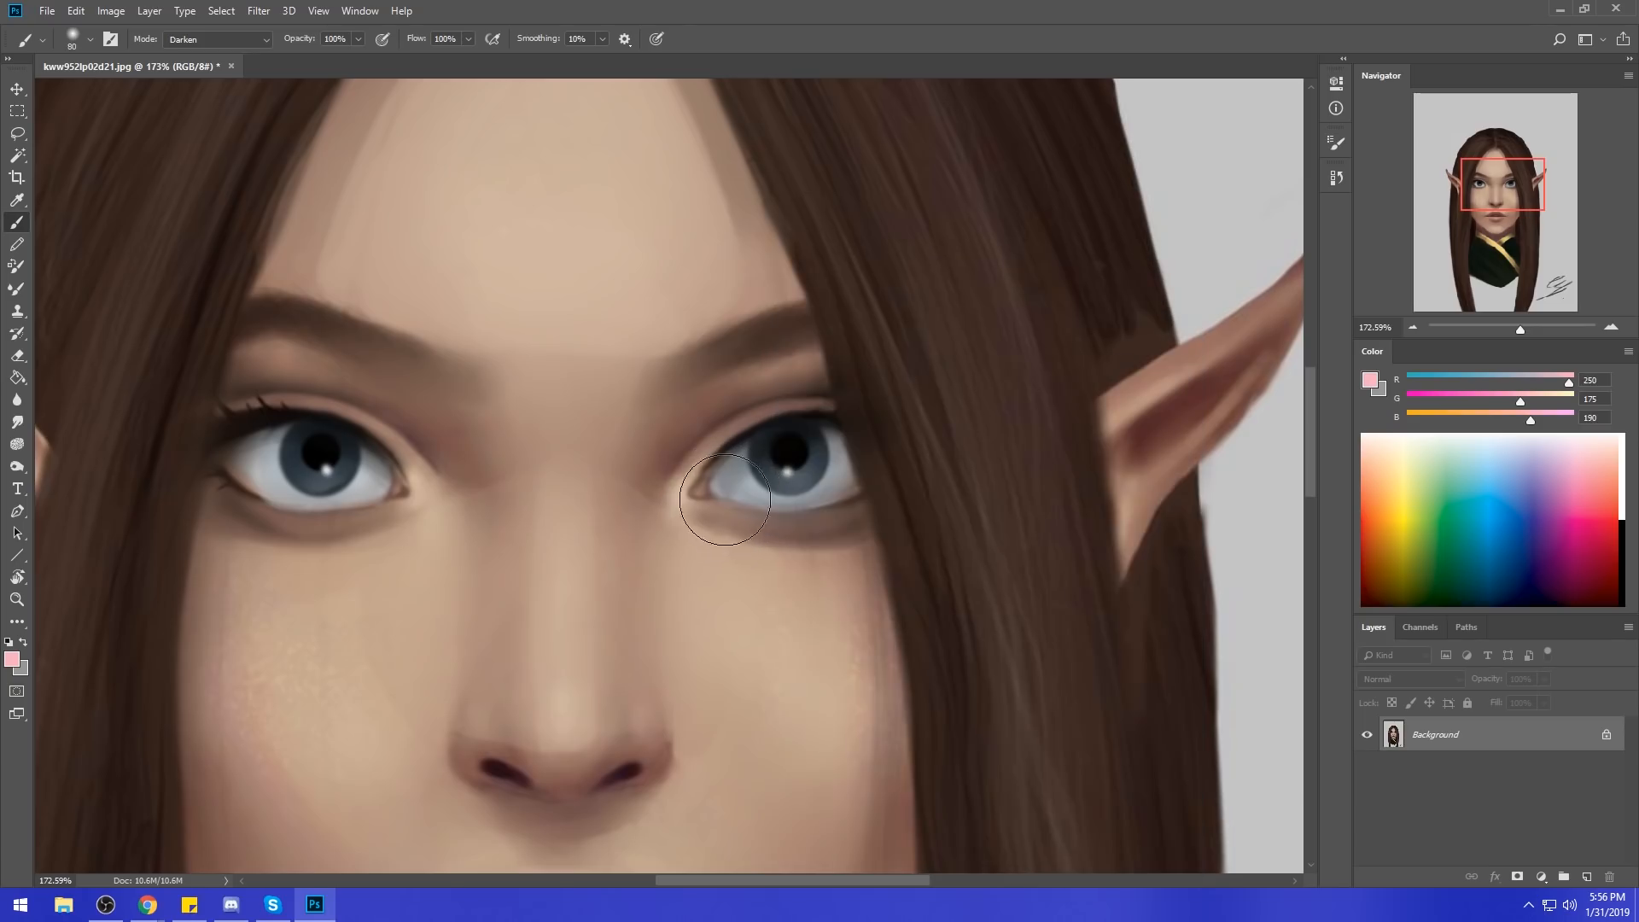
pyautogui.click(239, 39)
pyautogui.click(205, 49)
pyautogui.press('[')
pyautogui.moveTo(721, 500)
pyautogui.mouseDown()
pyautogui.moveTo(797, 511)
pyautogui.moveTo(870, 480)
pyautogui.mouseUp()
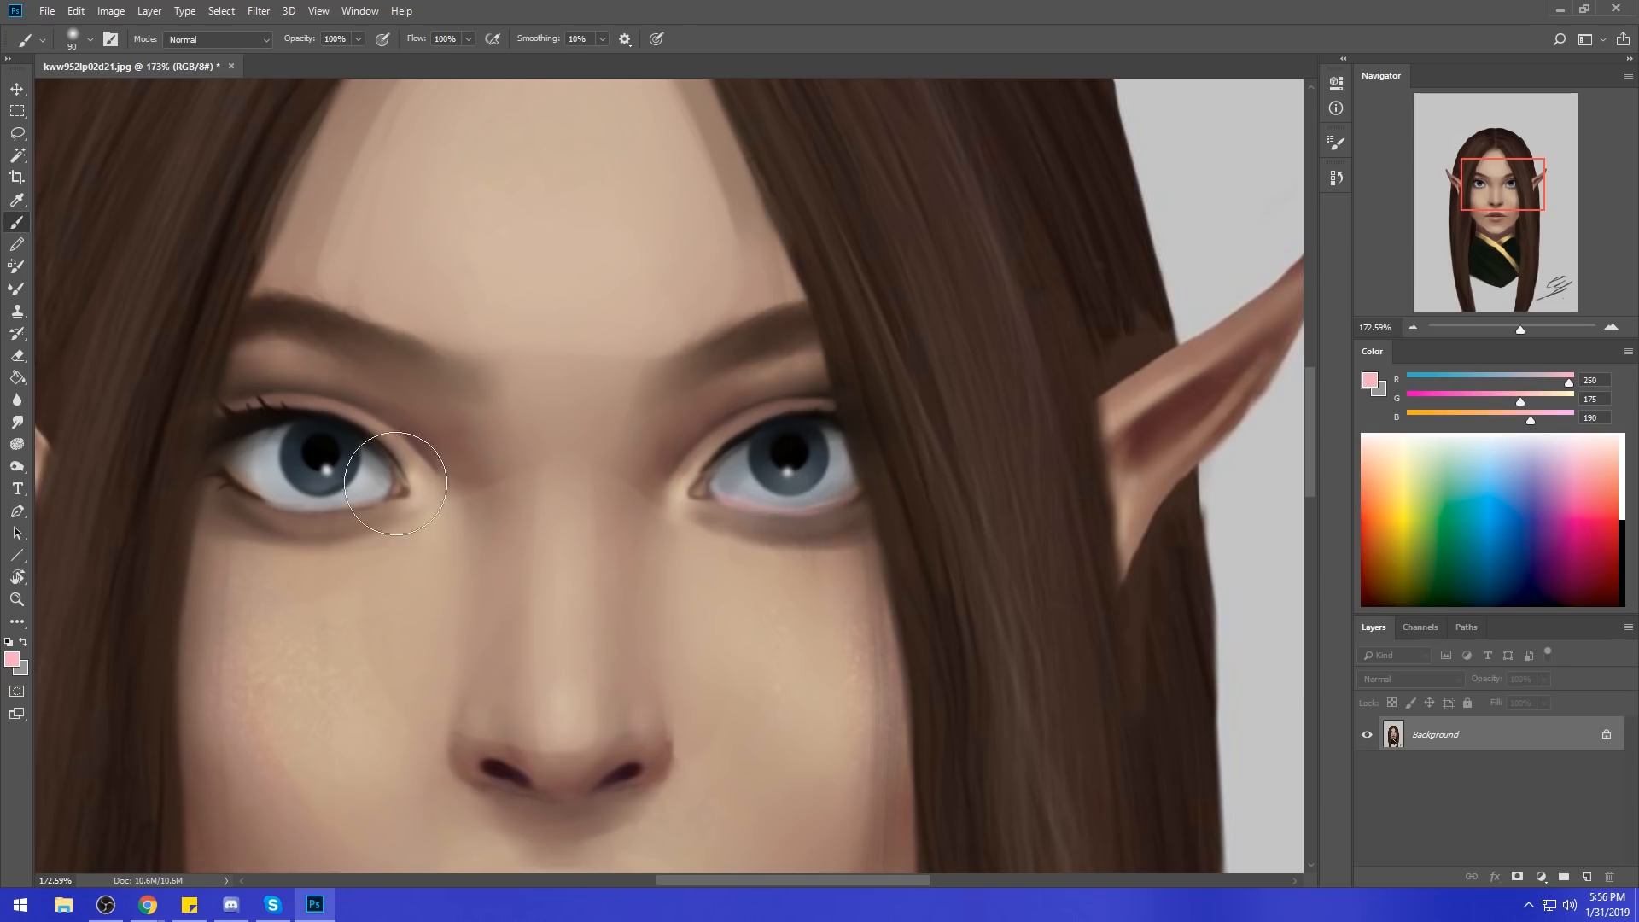
pyautogui.moveTo(209, 475); pyautogui.dragTo(397, 495)
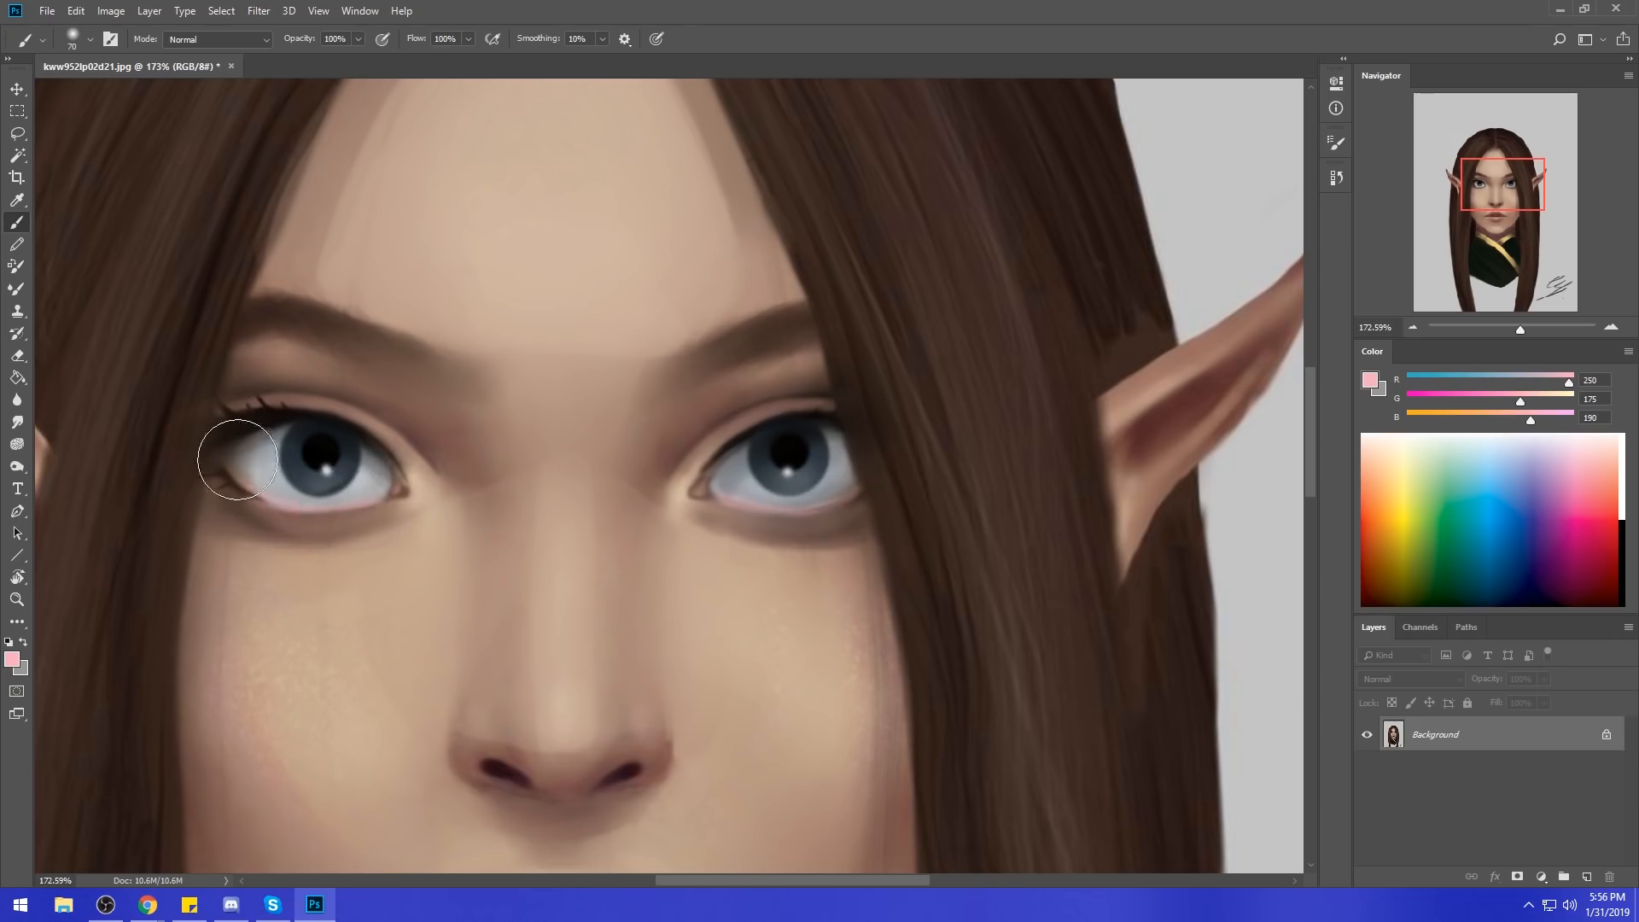
# Paint the inner corners and lower rims of both eyes in salmon RGB 220, 130, 116 with the 70 px soft brush.
pyautogui.hotkey('ctrl', '0')
pyautogui.press('z')
pyautogui.moveTo(544, 358); pyautogui.dragTo(769, 481)
pyautogui.press('b')
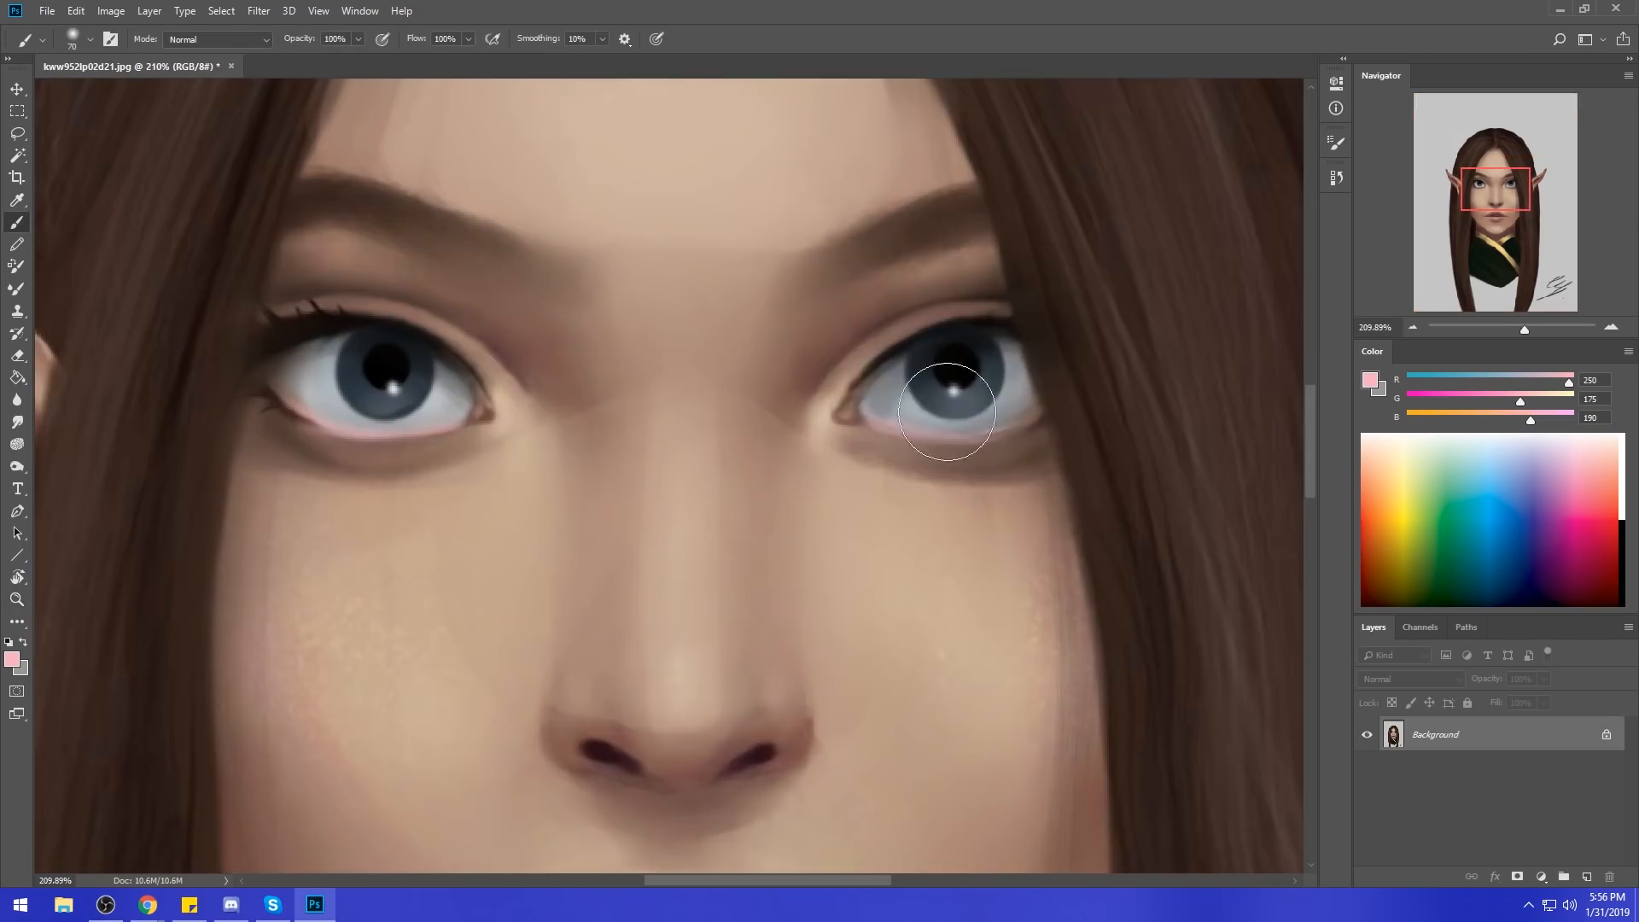
pyautogui.click(1371, 381)
pyautogui.moveTo(1281, 492); pyautogui.dragTo(1269, 496)
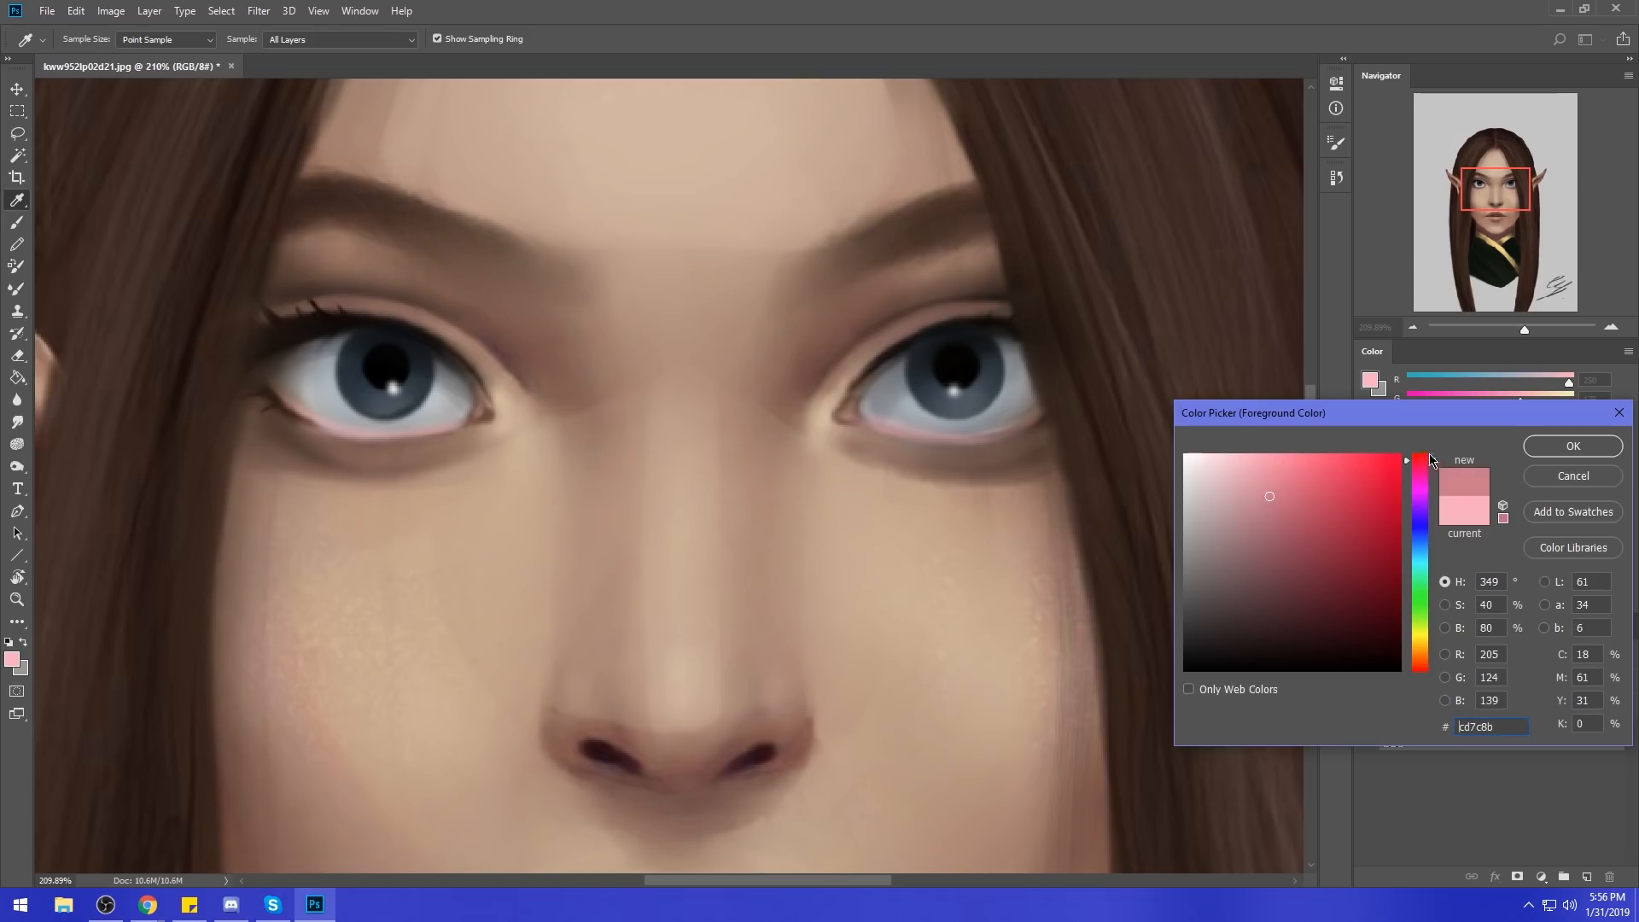
pyautogui.moveTo(1432, 464); pyautogui.dragTo(1450, 666)
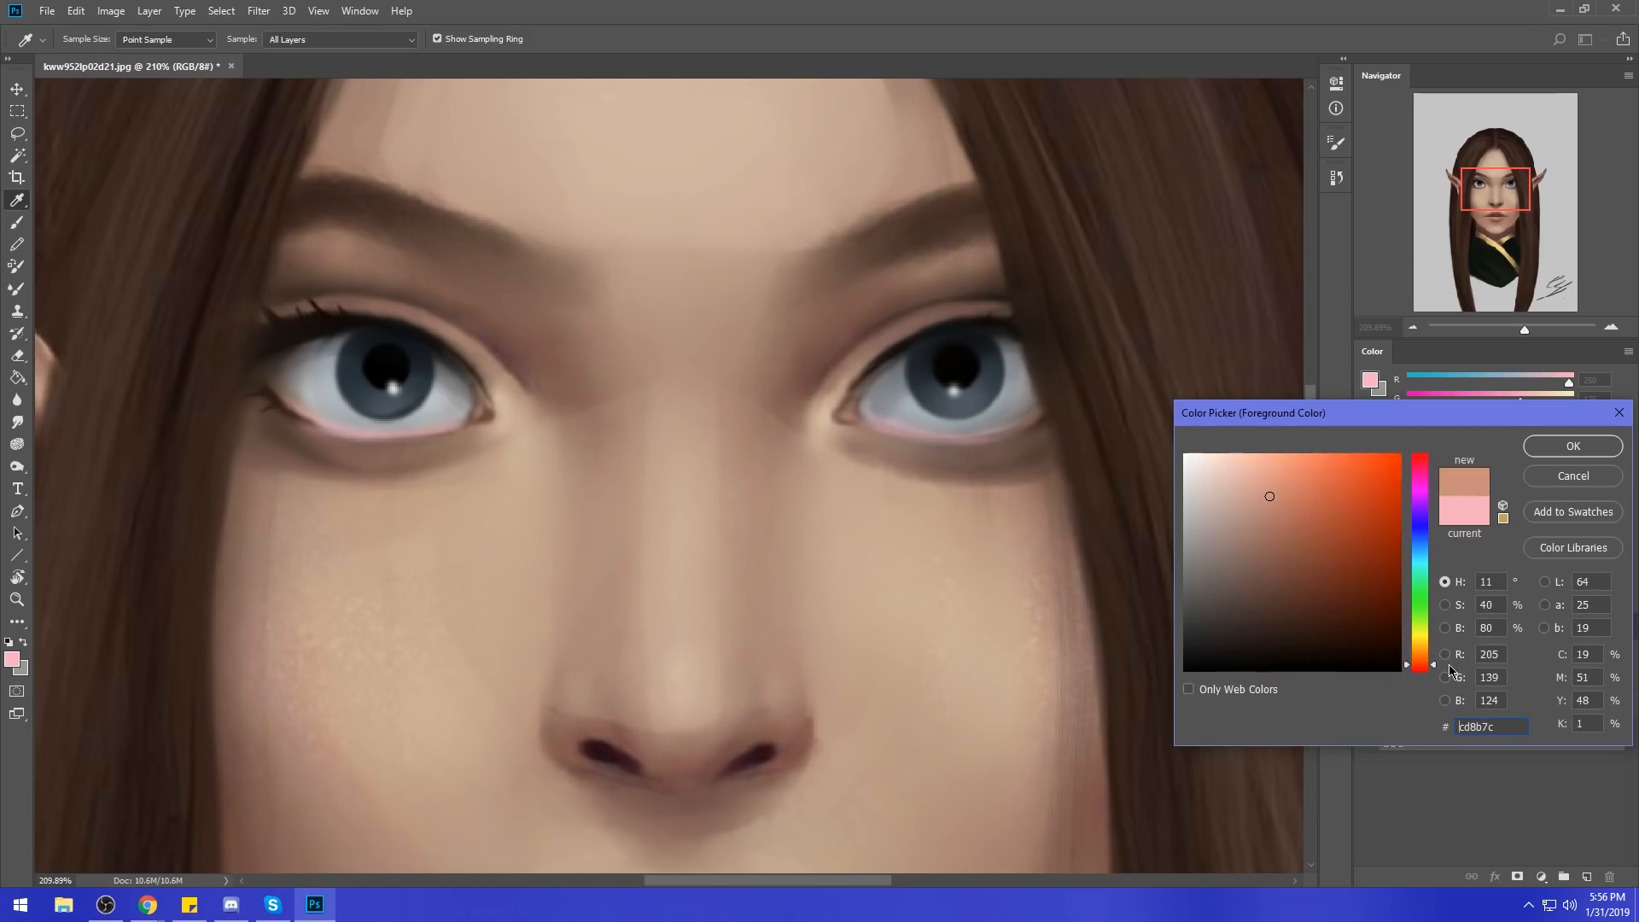
pyautogui.moveTo(1299, 496); pyautogui.dragTo(1287, 483)
pyautogui.click(1434, 674)
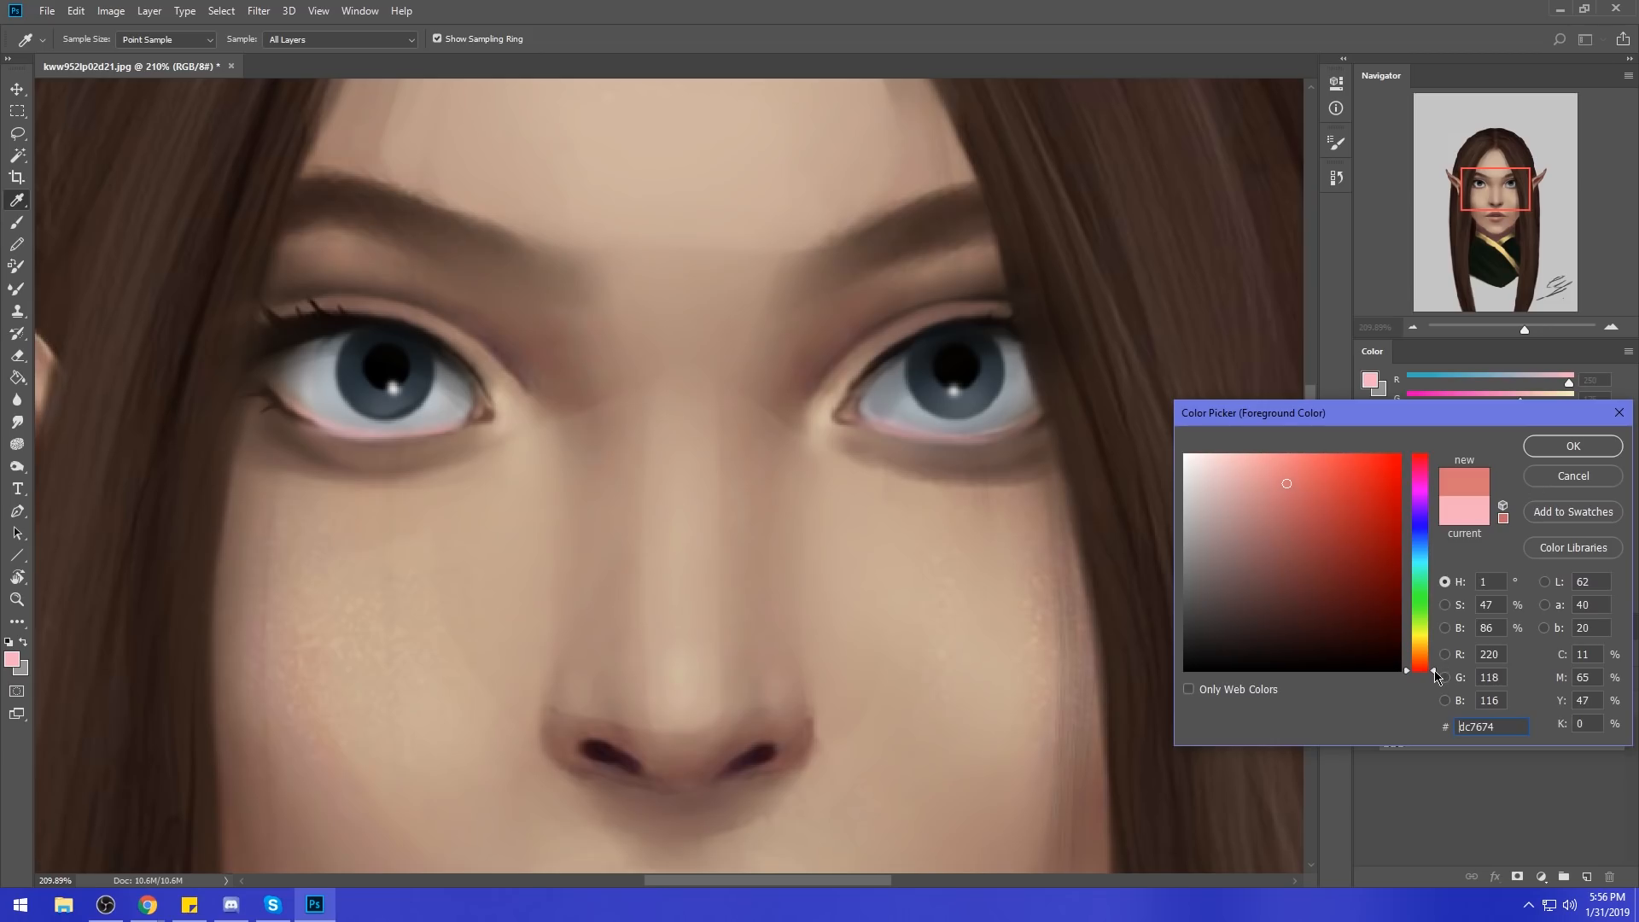
pyautogui.click(1573, 446)
pyautogui.press('b')
pyautogui.moveTo(845, 412)
pyautogui.mouseDown()
pyautogui.moveTo(927, 437)
pyautogui.moveTo(1028, 420)
pyautogui.mouseUp()
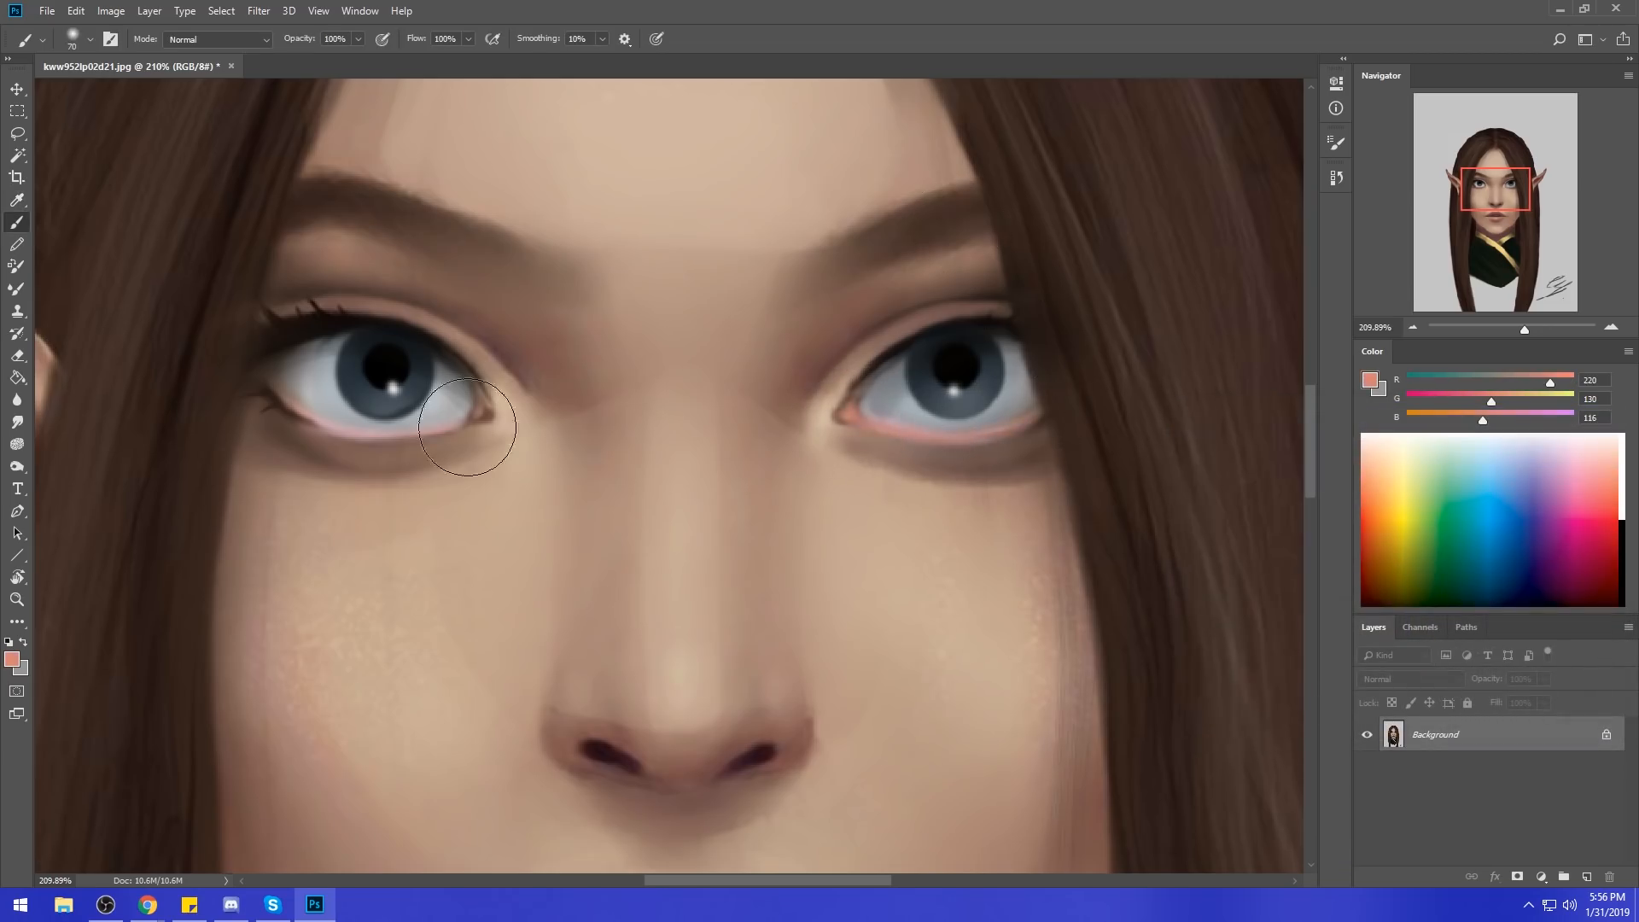
pyautogui.moveTo(487, 413)
pyautogui.mouseDown()
pyautogui.moveTo(345, 439)
pyautogui.moveTo(282, 395)
pyautogui.mouseUp()
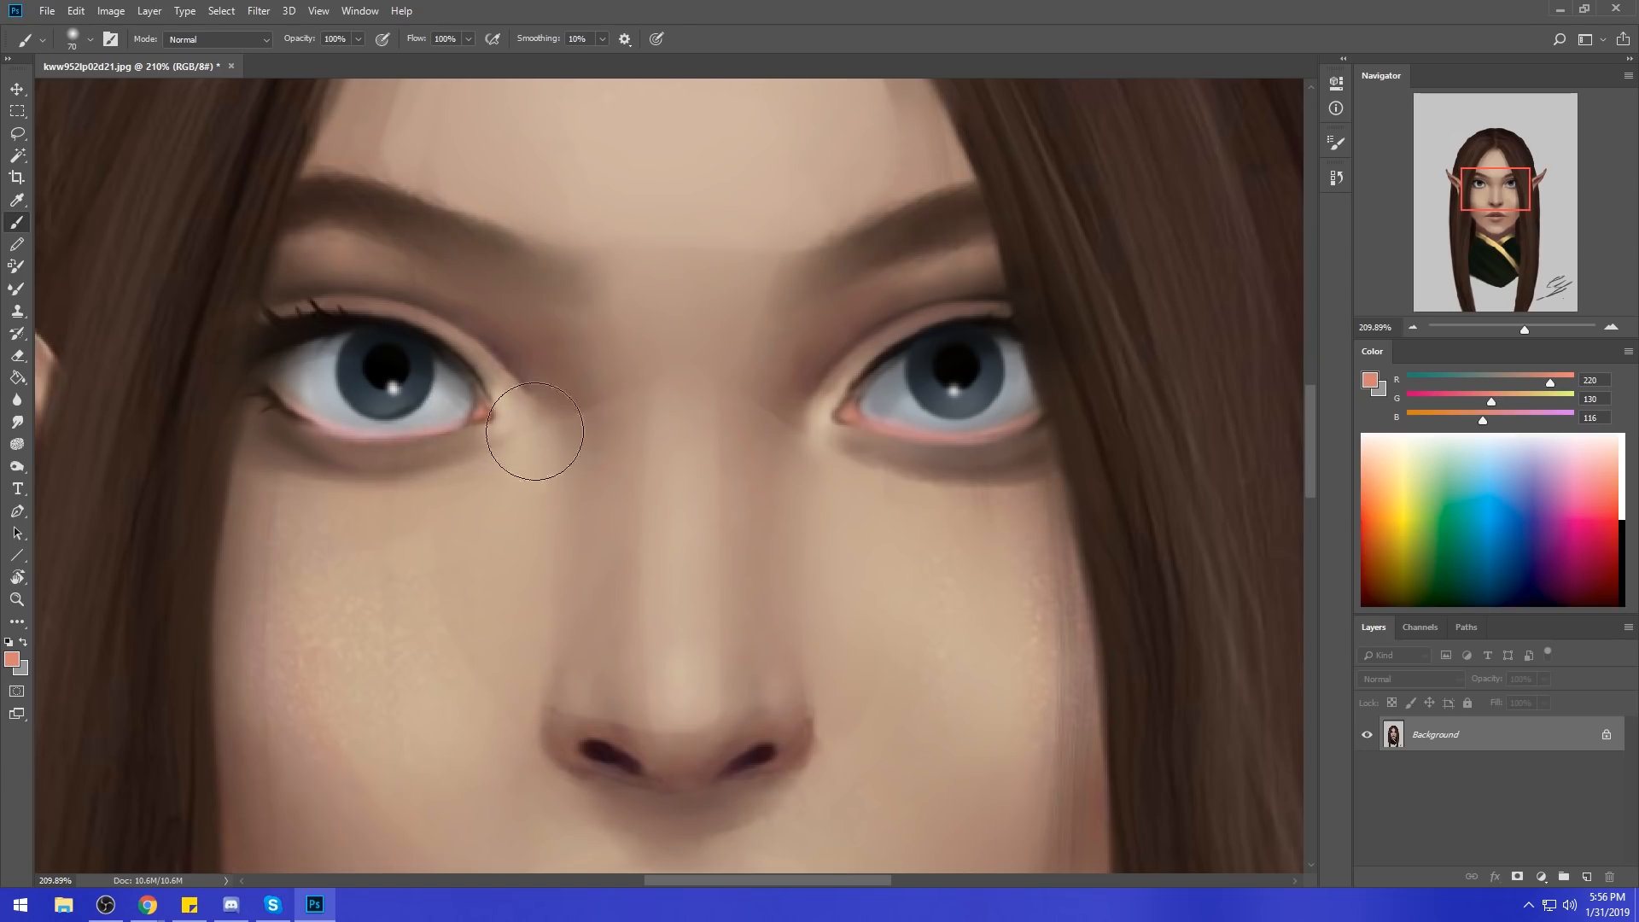
pyautogui.hotkey('ctrl', '0')
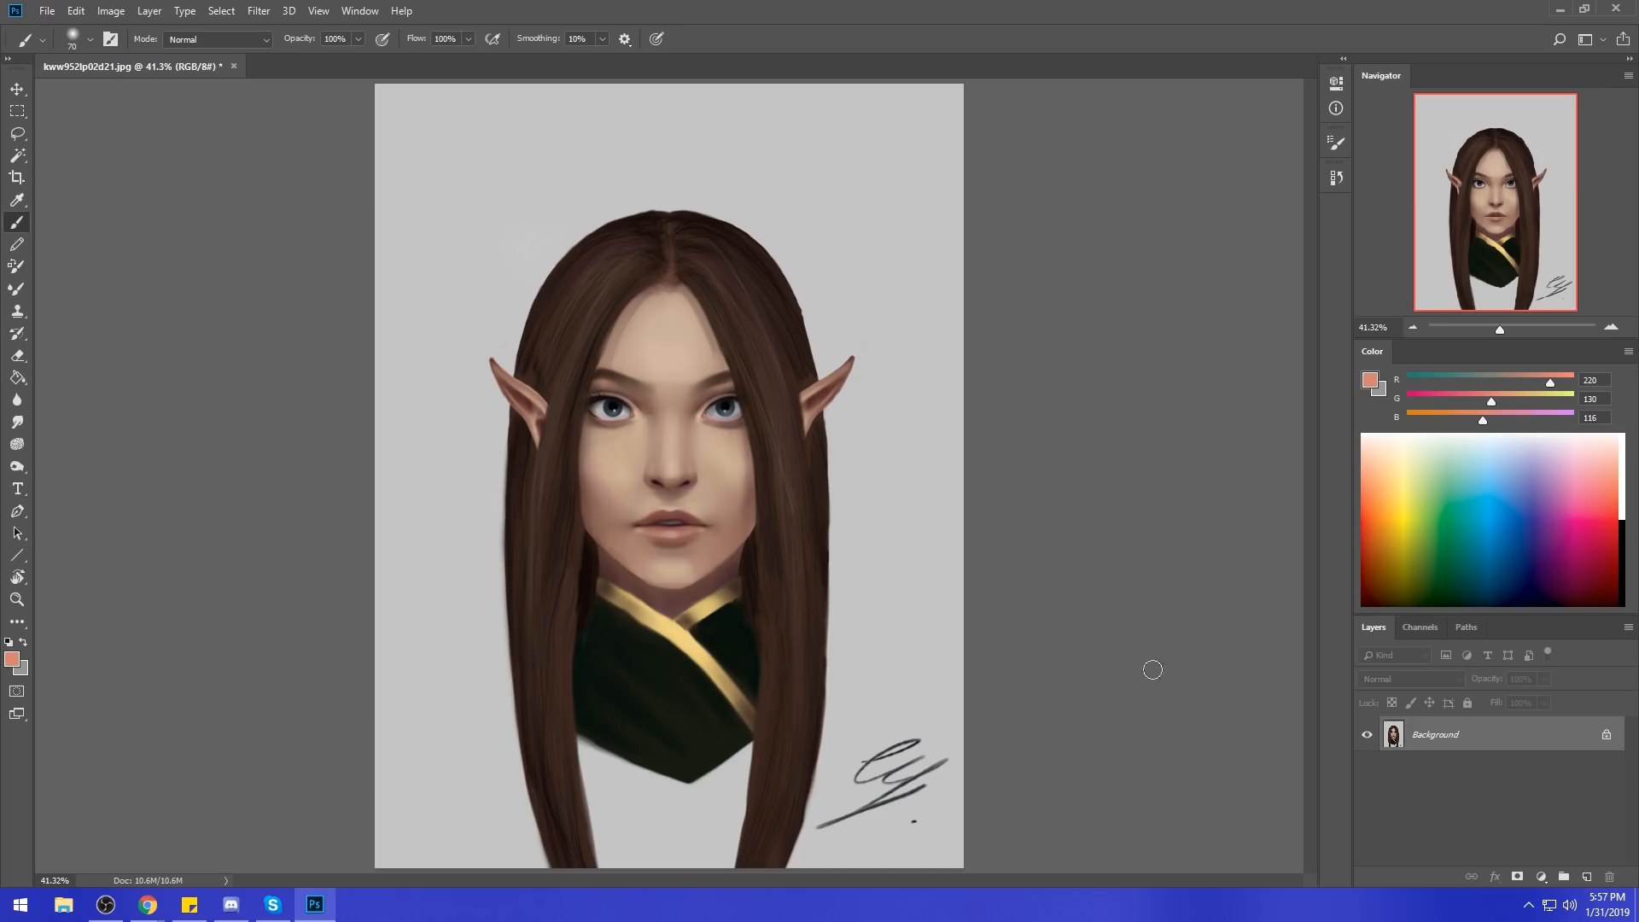
# Copy the whole repainted canvas, revert the document to its original opened state, and paste the copy as a new layer.
pyautogui.hotkey('ctrl', 'a')
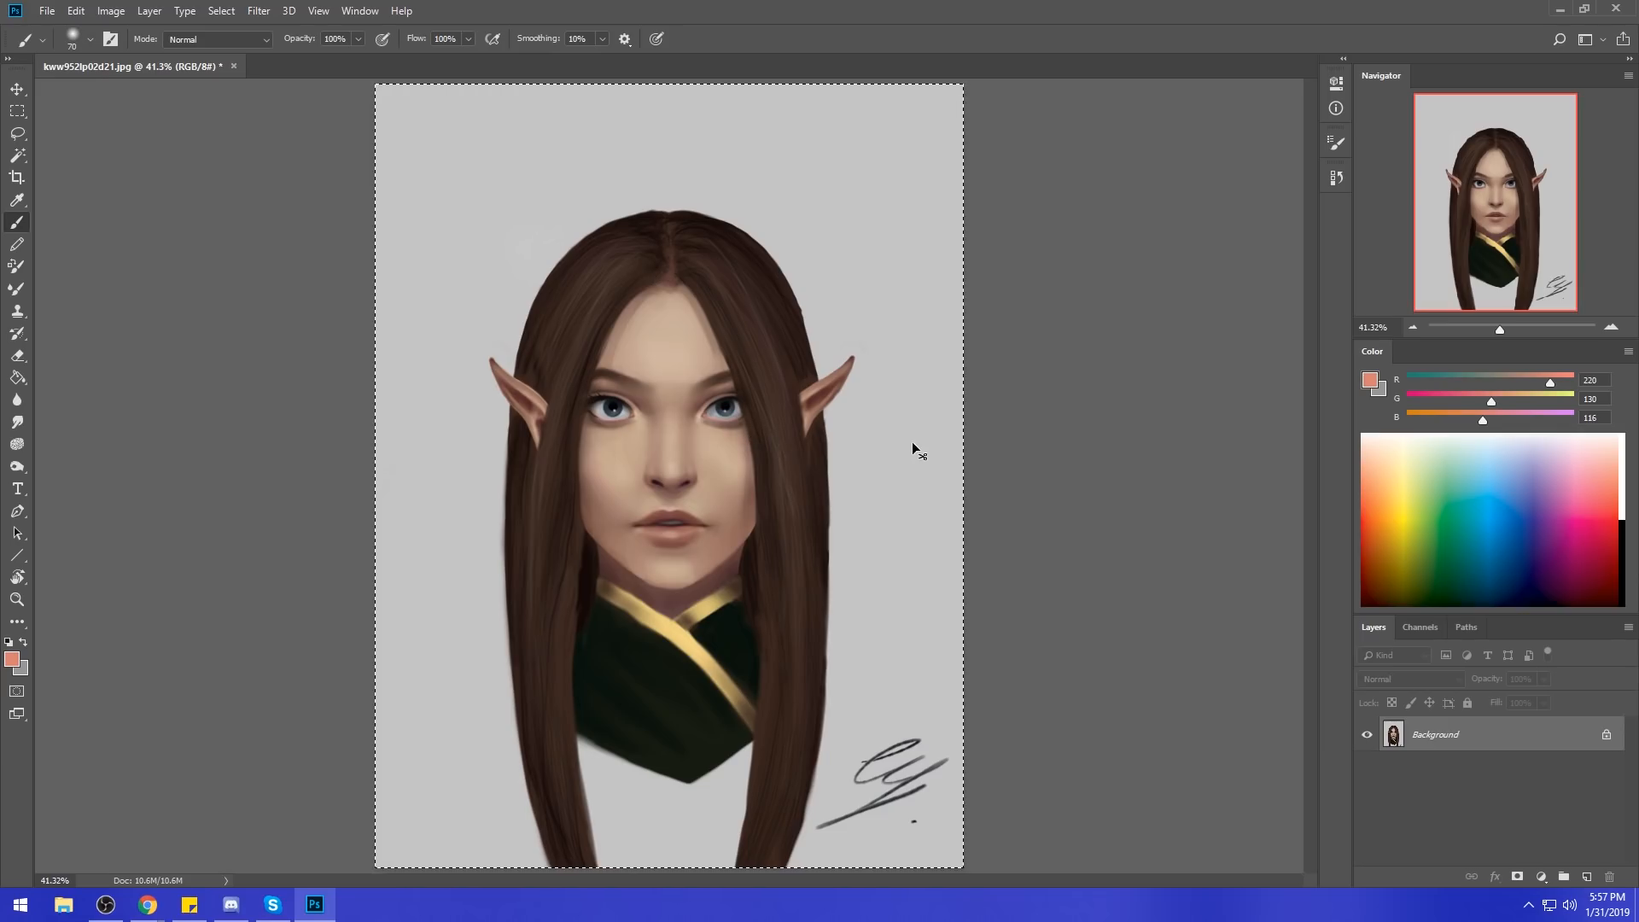
pyautogui.click(1336, 181)
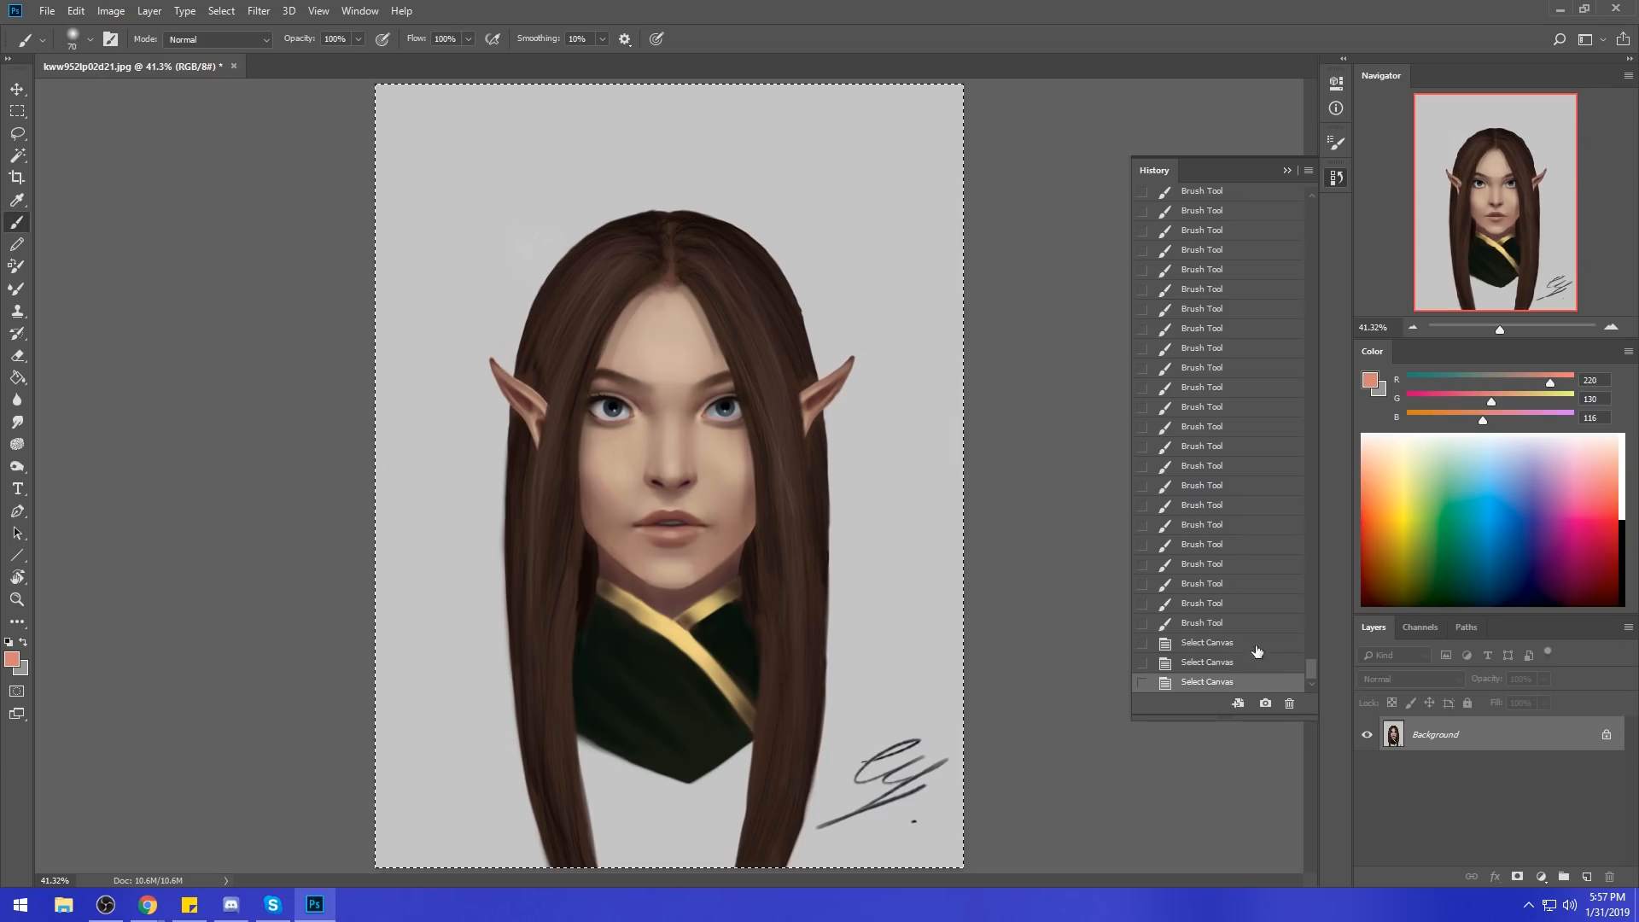
pyautogui.moveTo(1311, 671); pyautogui.dragTo(1304, 213)
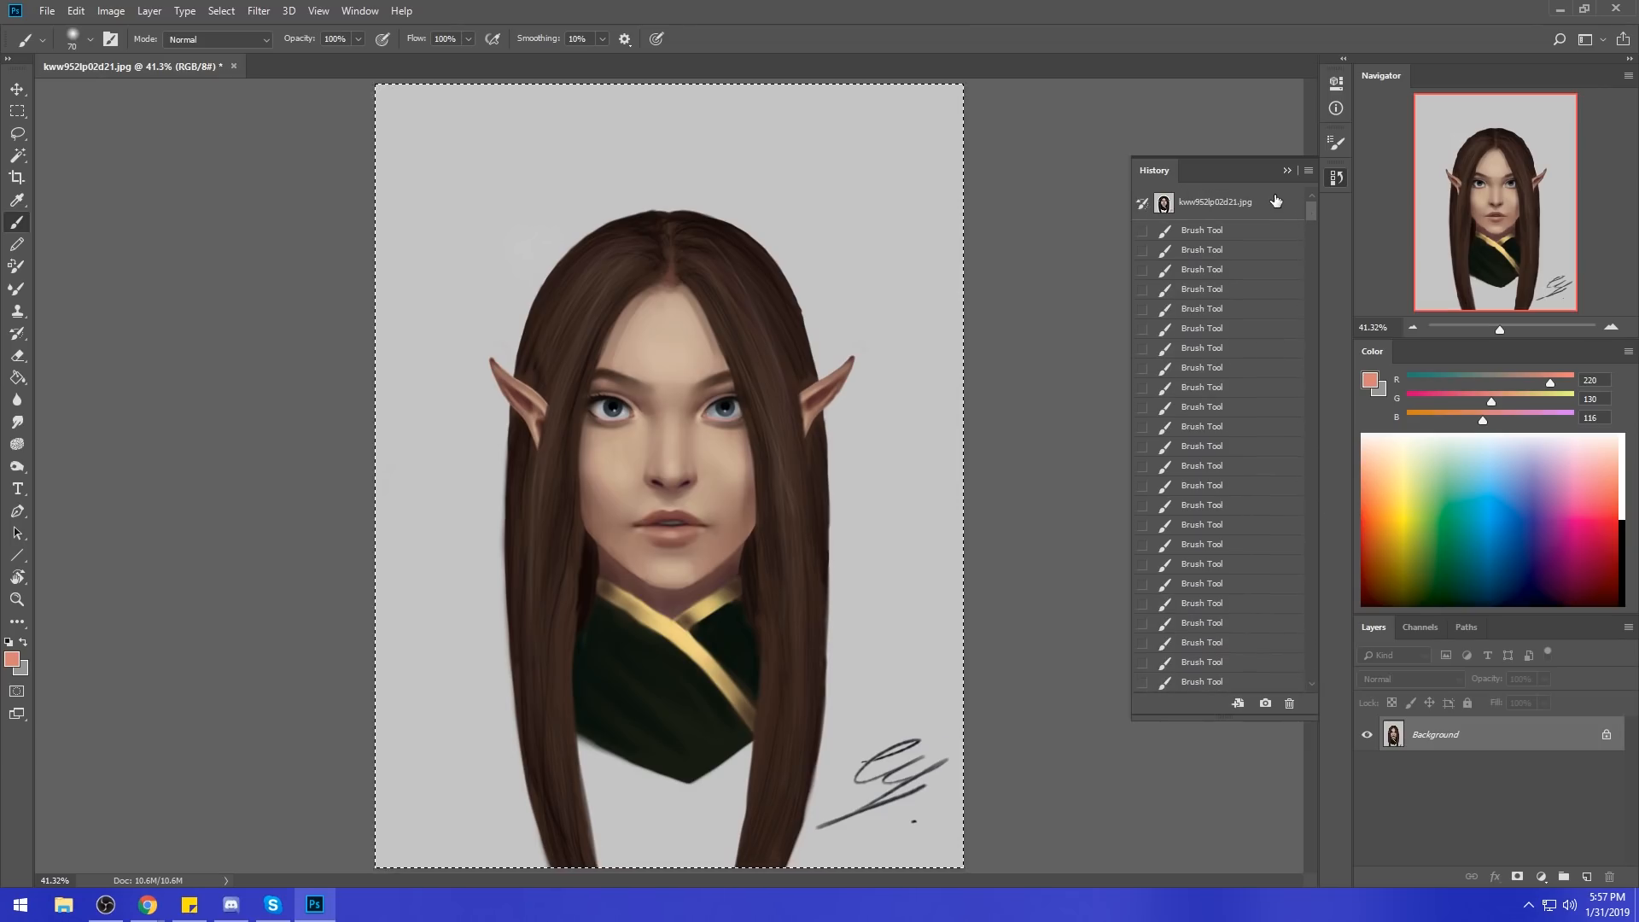
pyautogui.click(1275, 194)
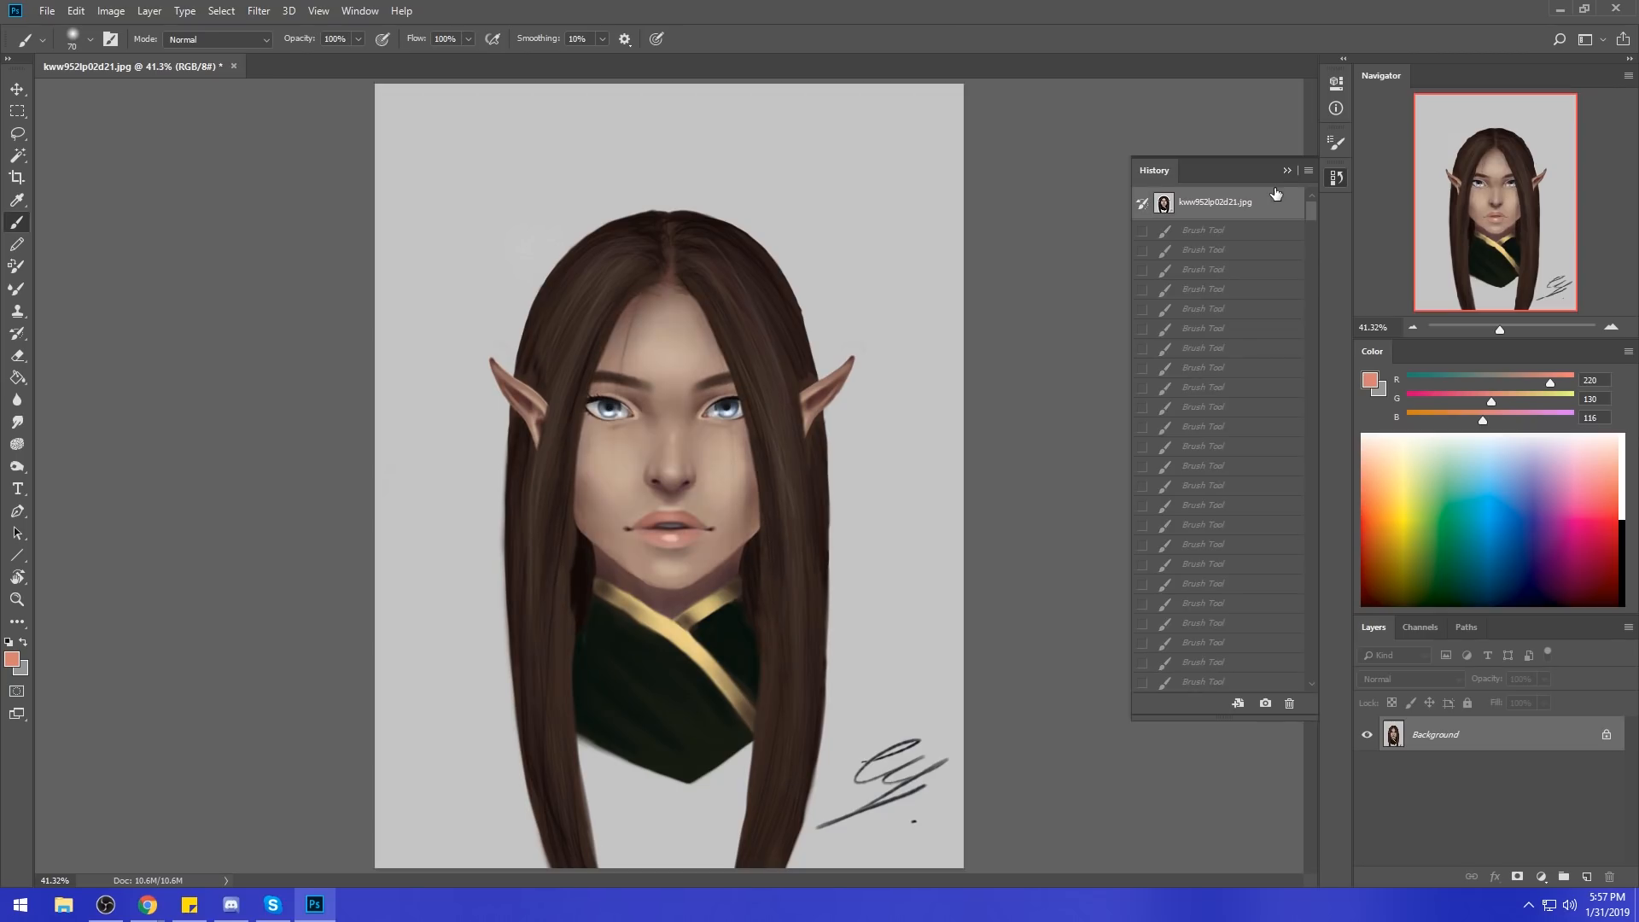
pyautogui.click(1284, 171)
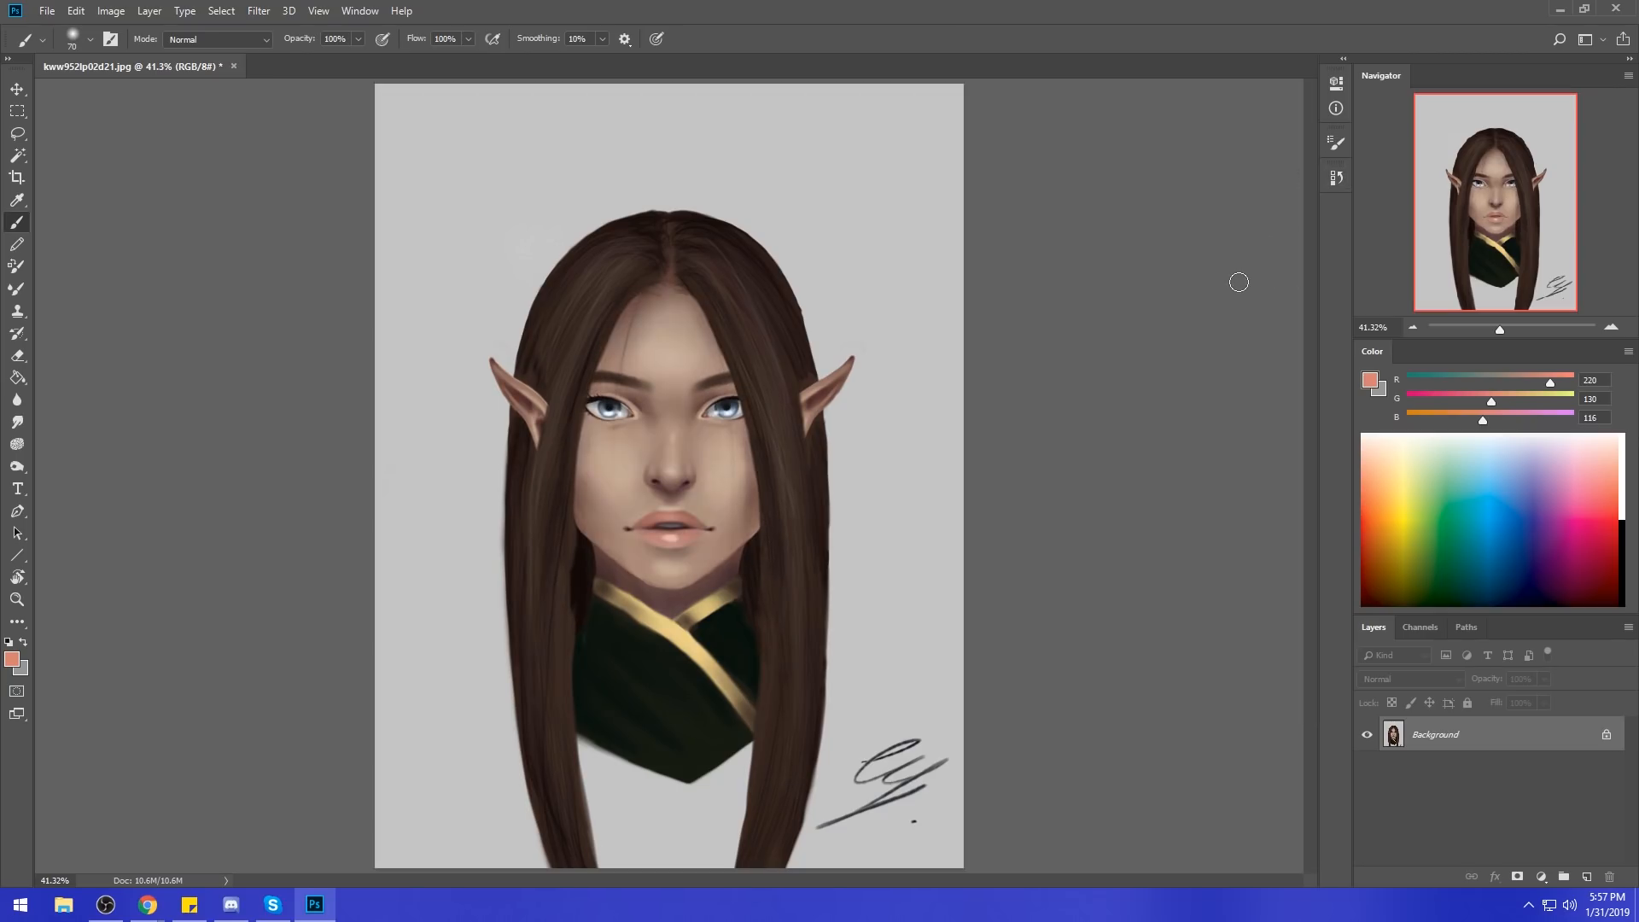
pyautogui.hotkey('ctrl', 'v')
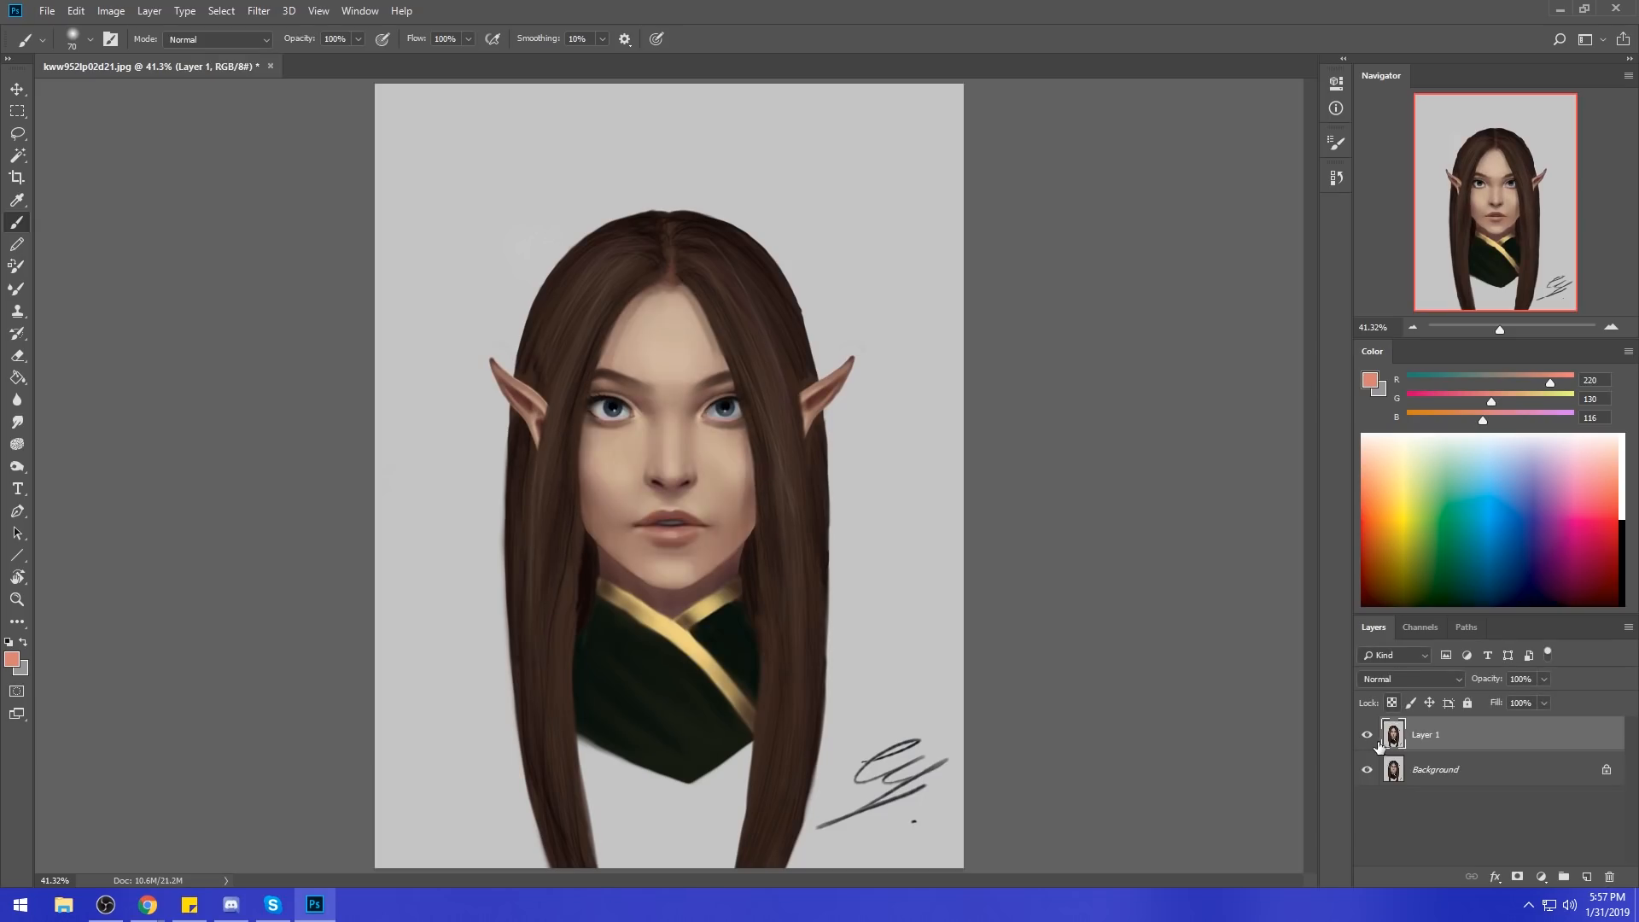
# Compare the original portrait with the repaint by repeatedly hiding and showing the pasted layer.
pyautogui.click(1368, 735)
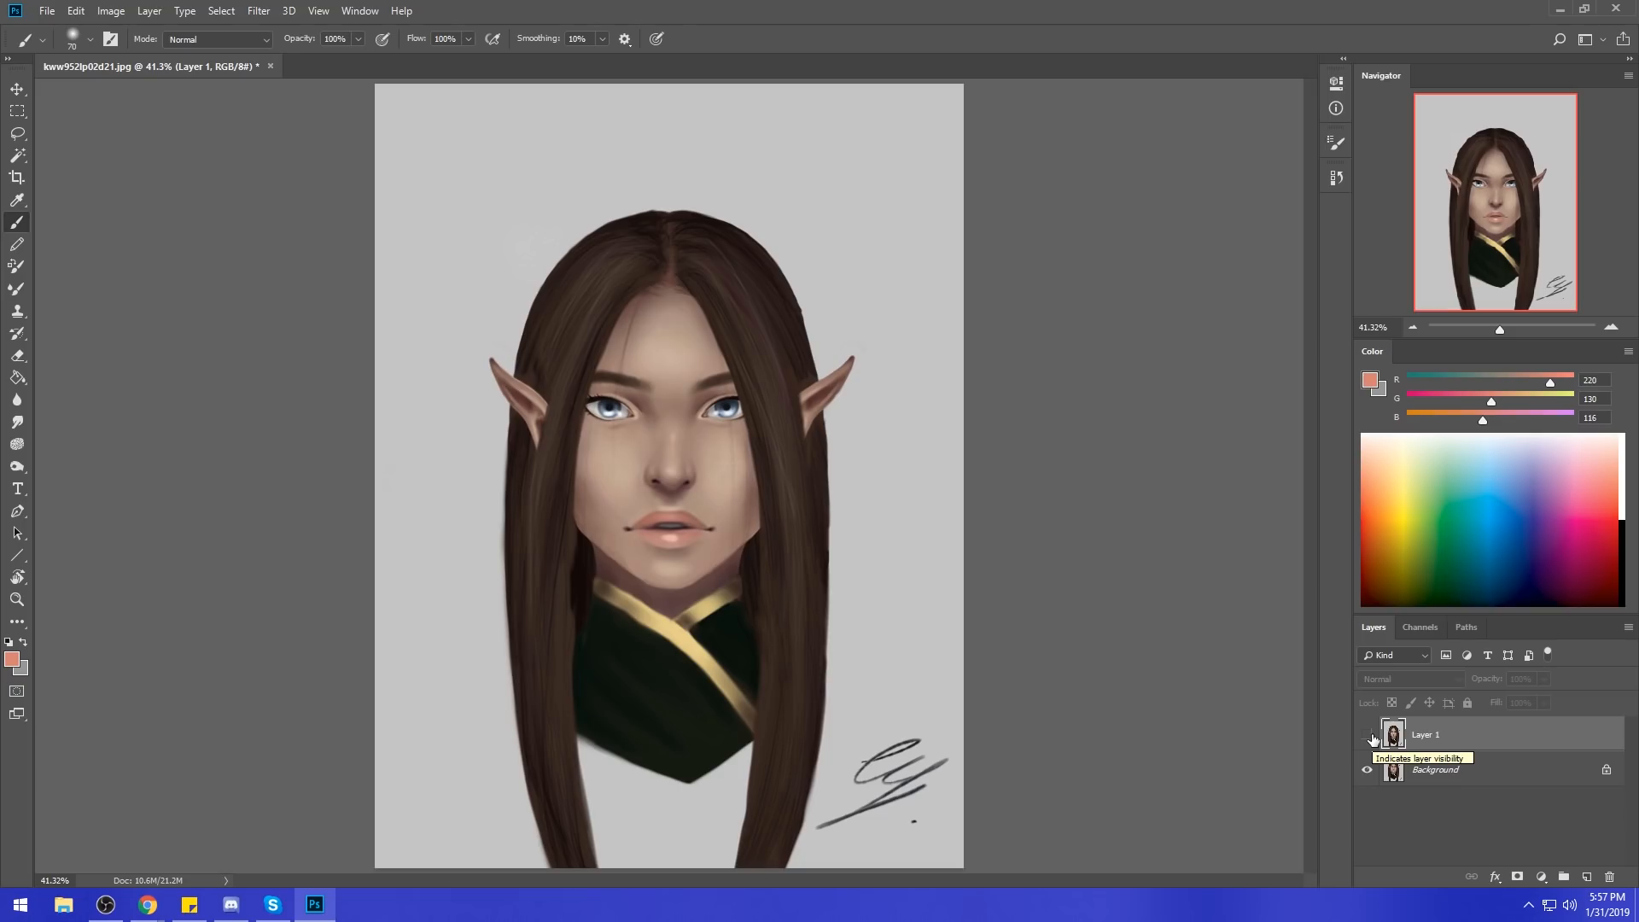
pyautogui.click(1369, 735)
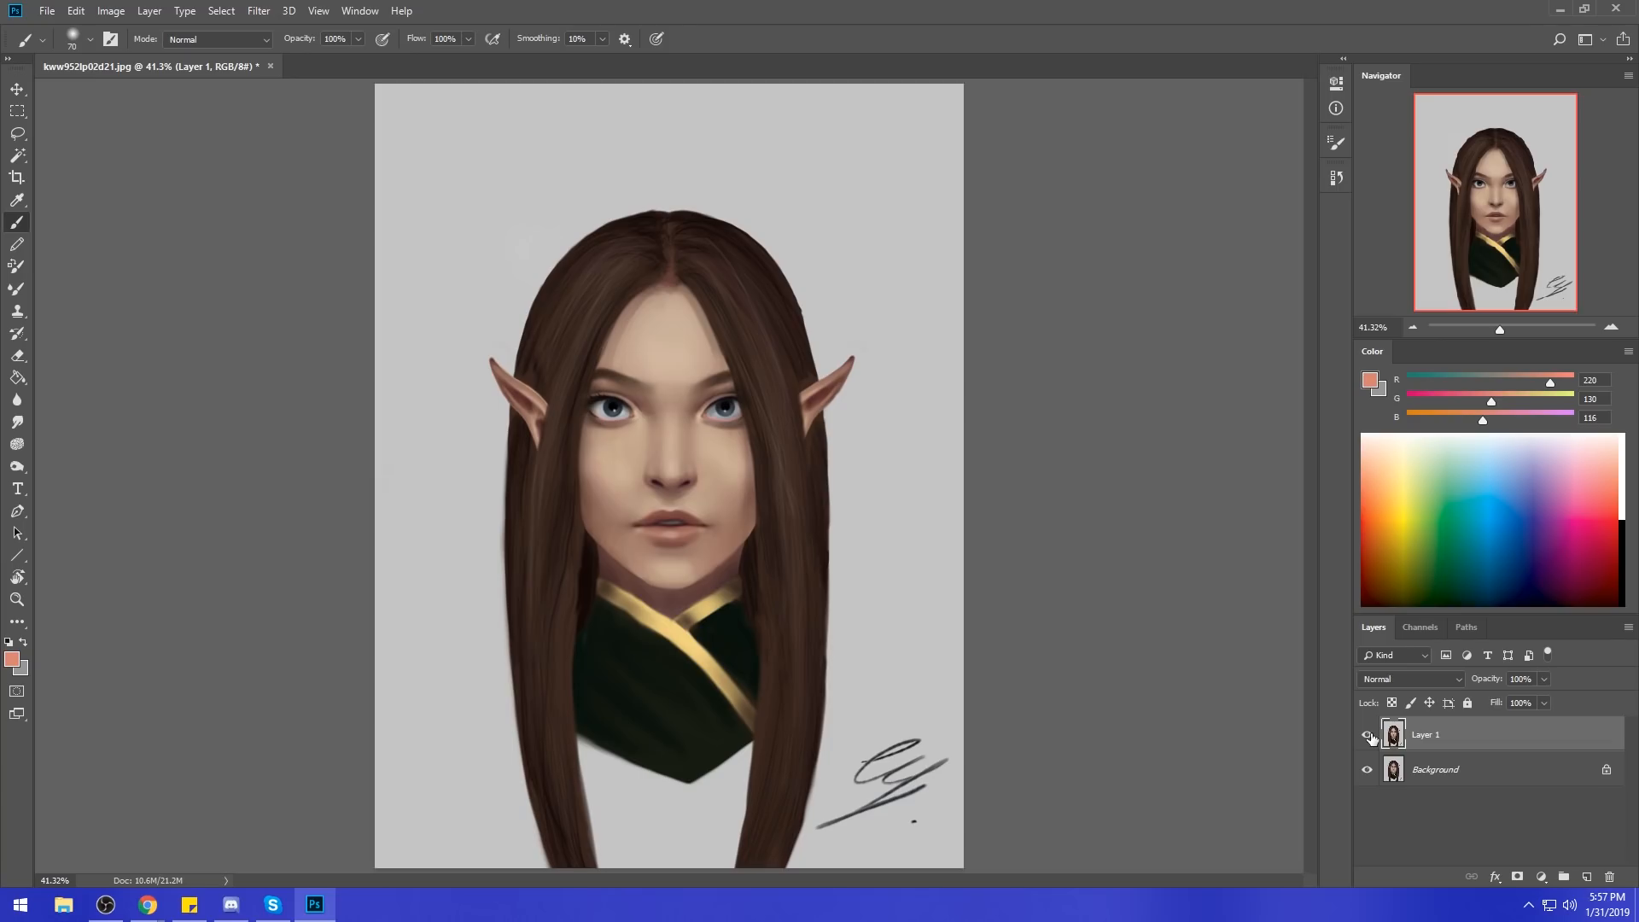
pyautogui.click(1368, 734)
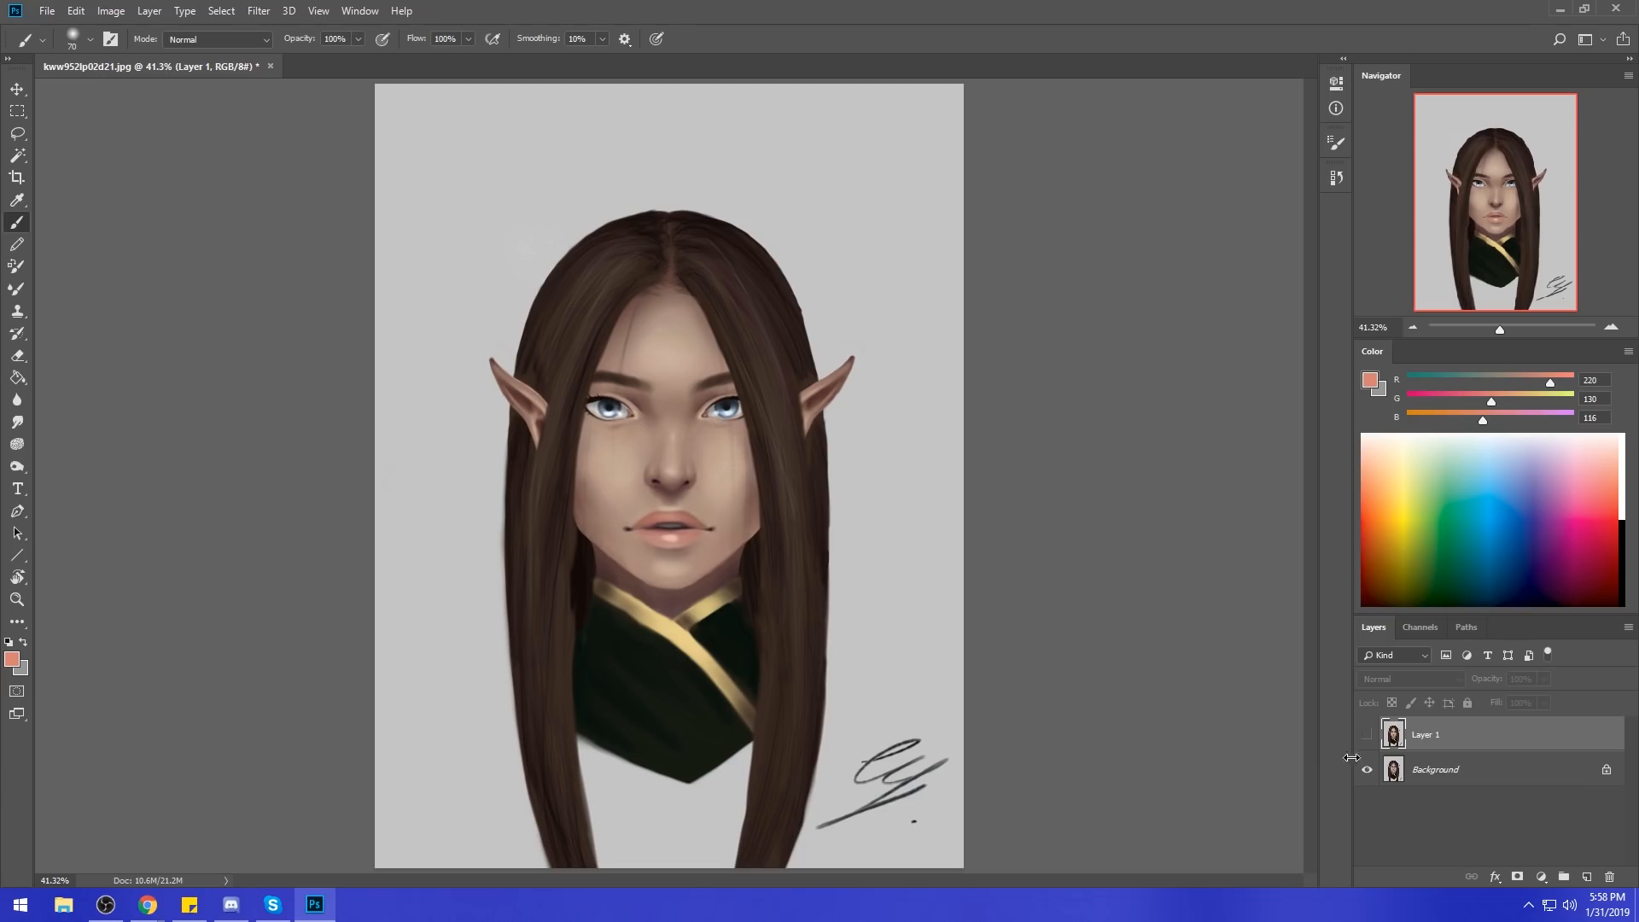
pyautogui.click(1367, 735)
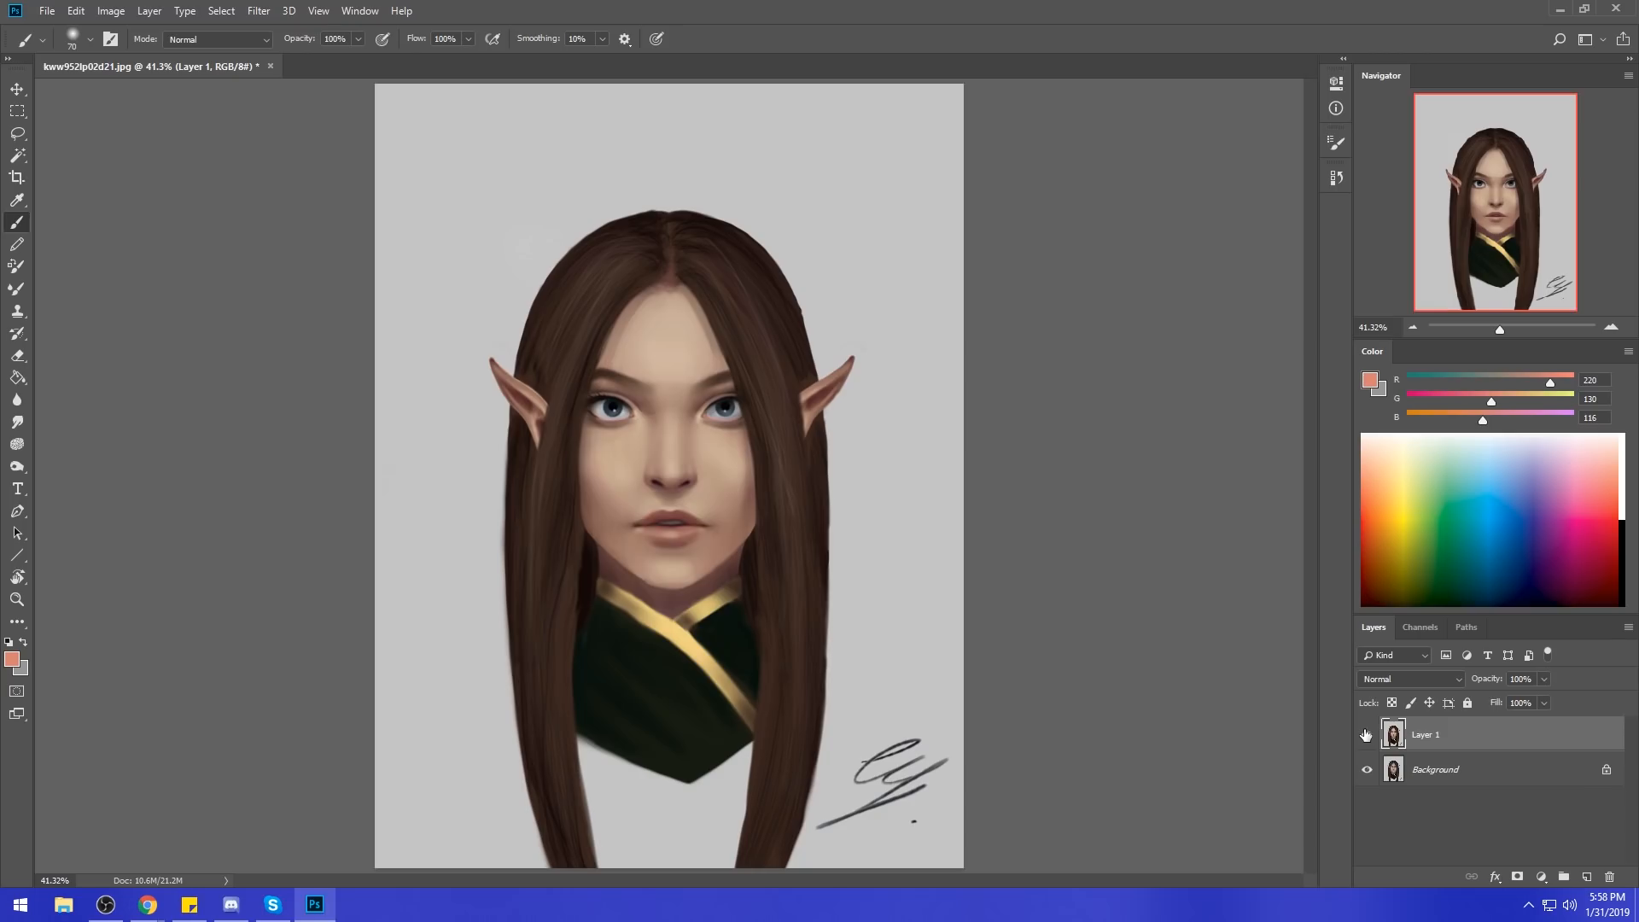
pyautogui.click(1366, 735)
pyautogui.click(1366, 735)
pyautogui.click(1366, 735)
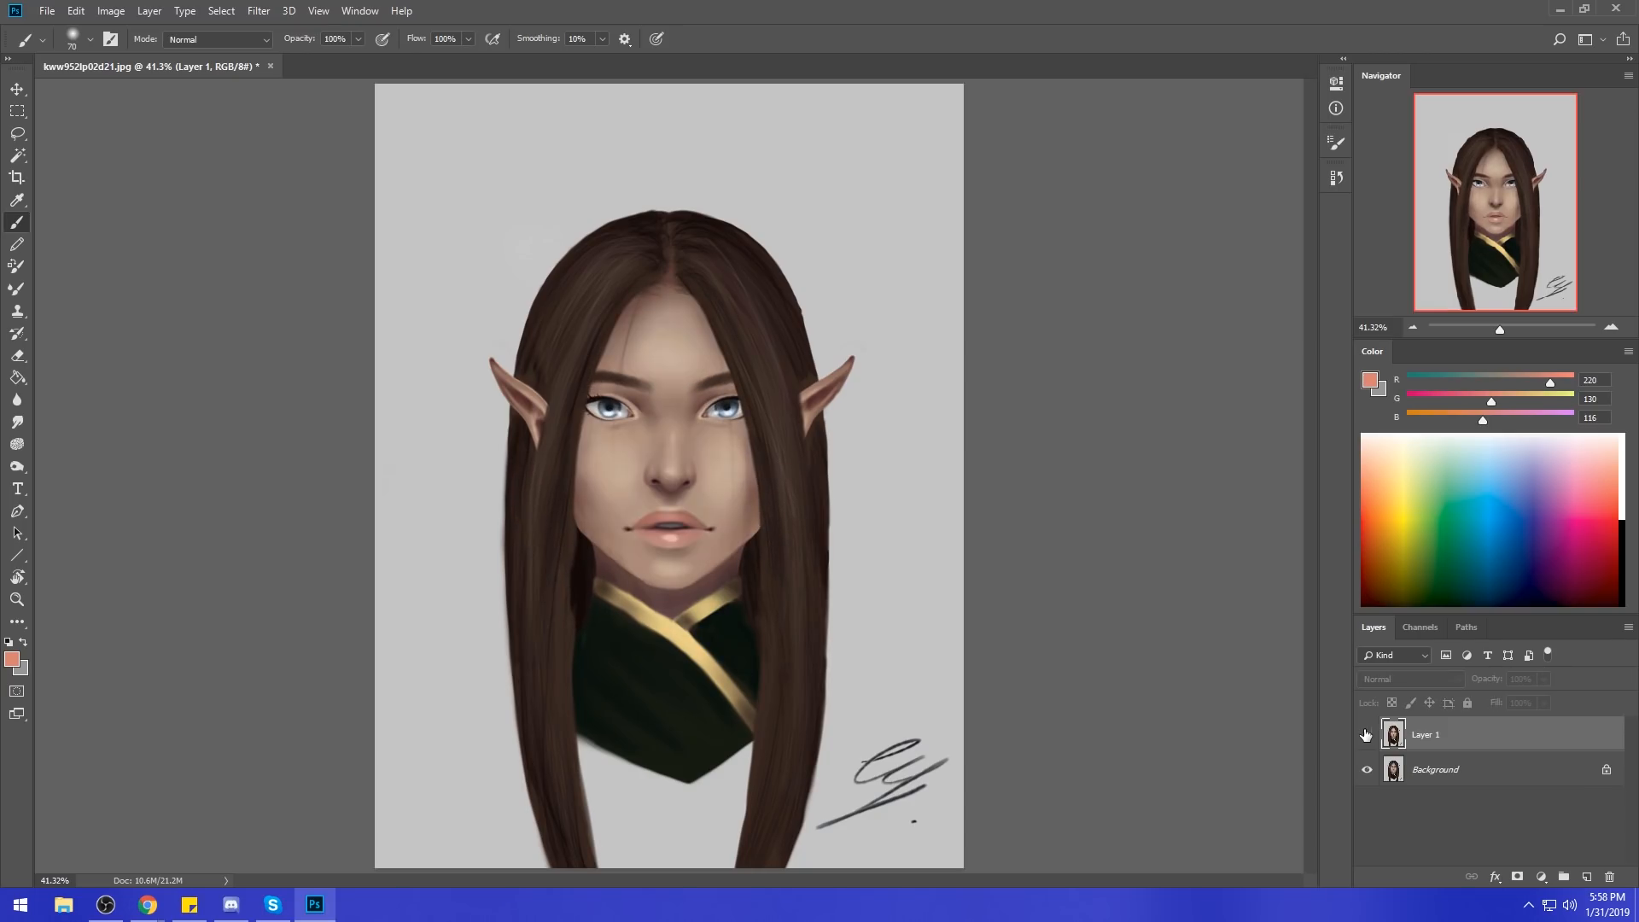
pyautogui.click(1365, 735)
pyautogui.click(1365, 735)
pyautogui.click(1366, 735)
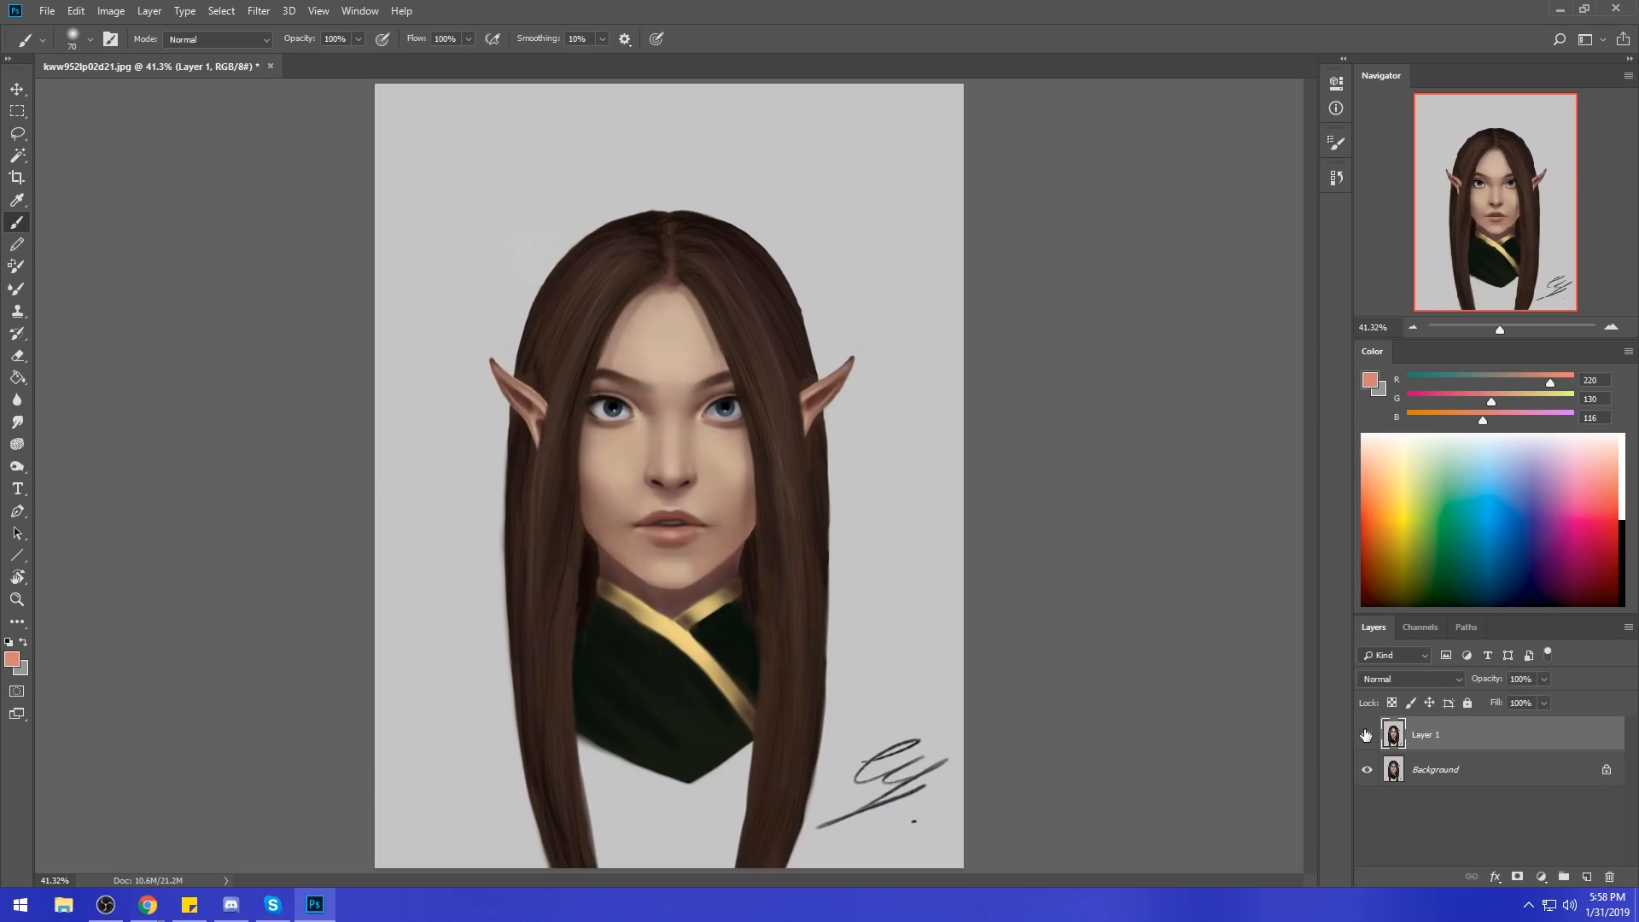
# Alternate the visibility of the repaint layer to compare it with the original portrait.
pyautogui.click(1366, 735)
pyautogui.click(1366, 735)
pyautogui.click(1365, 735)
pyautogui.click(1365, 735)
pyautogui.click(1366, 735)
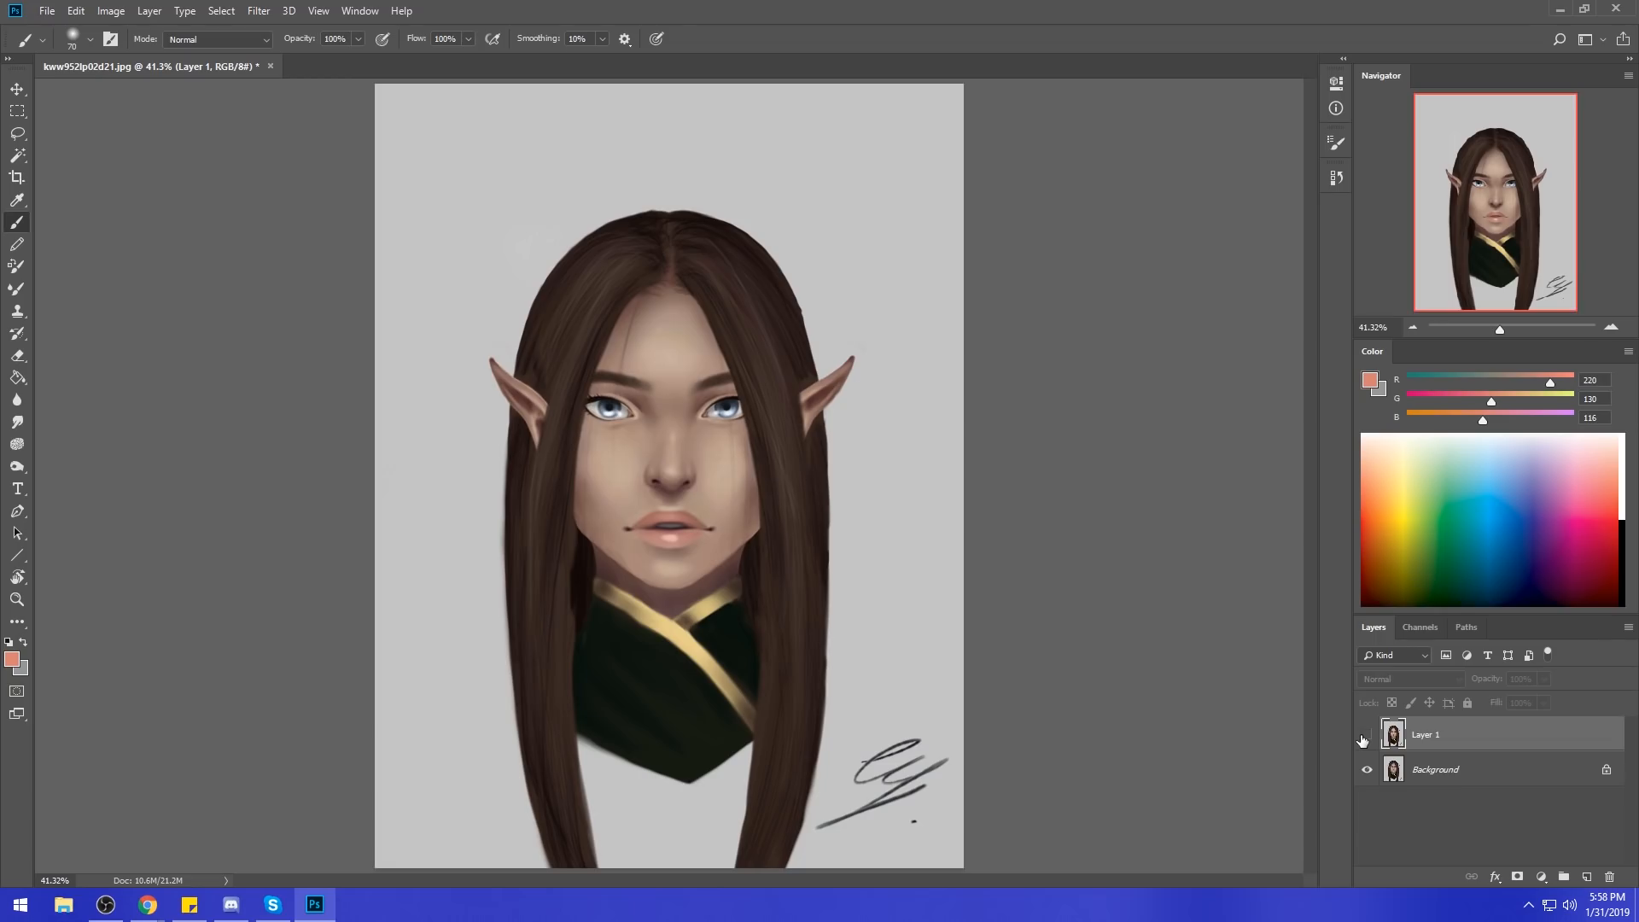
pyautogui.click(1366, 735)
# Lower the repaint layer's saturation to about -13 with Hue/Saturation.
pyautogui.hotkey('ctrl', 'u')
pyautogui.moveTo(1104, 608); pyautogui.dragTo(1095, 611)
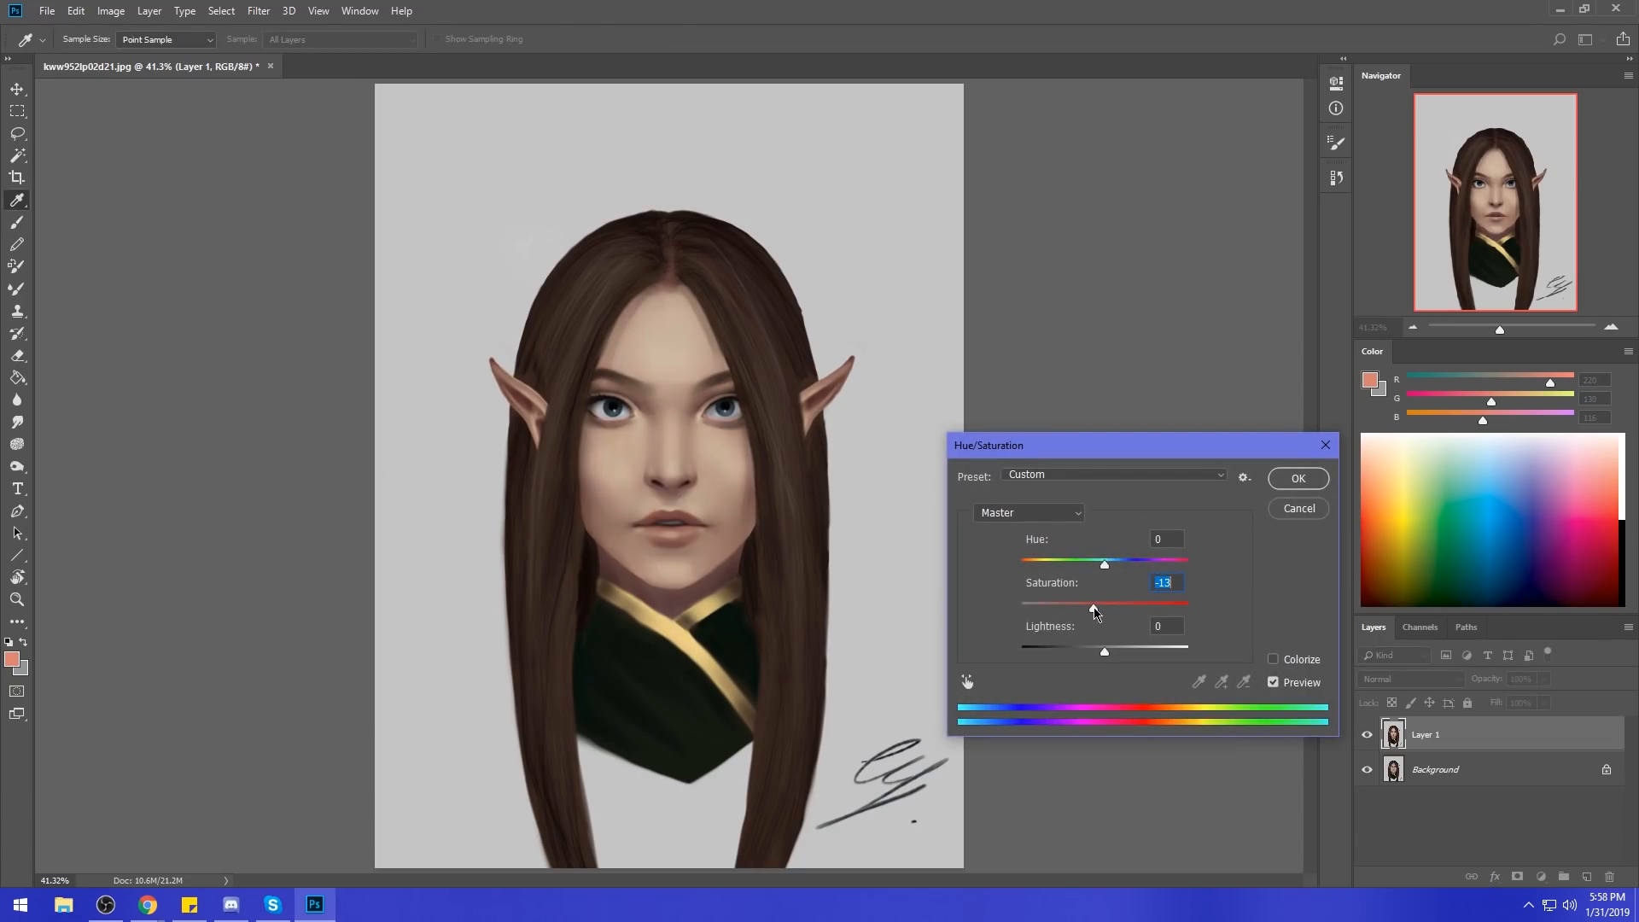
pyautogui.click(1297, 478)
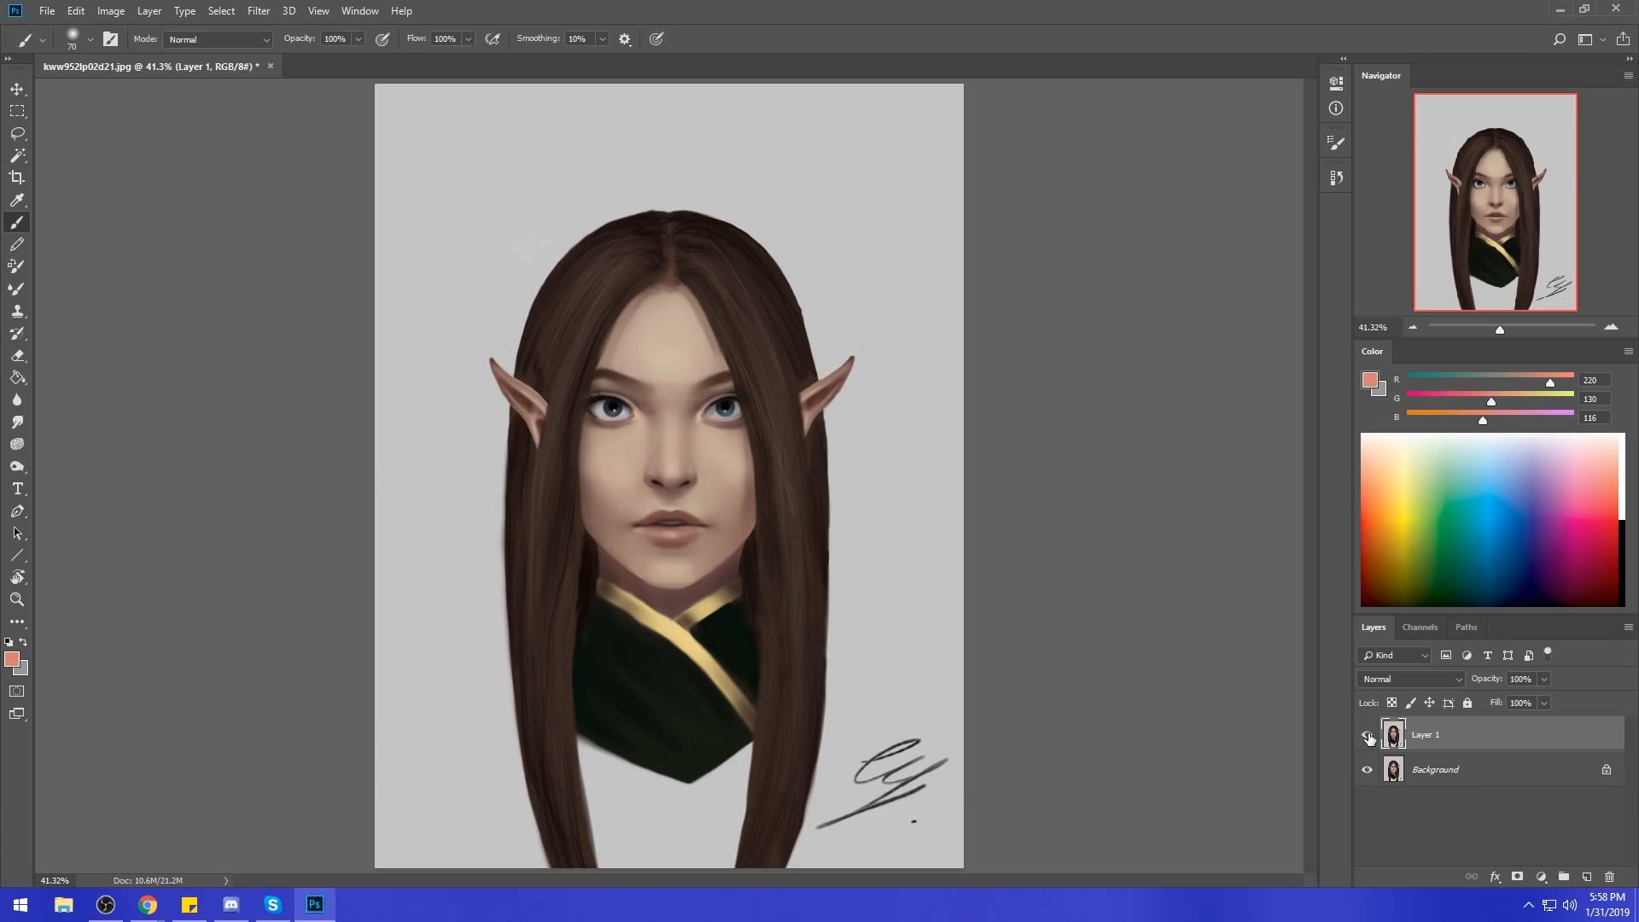
pyautogui.hotkey('ctrl', 'u')
pyautogui.moveTo(1104, 608); pyautogui.dragTo(1212, 572)
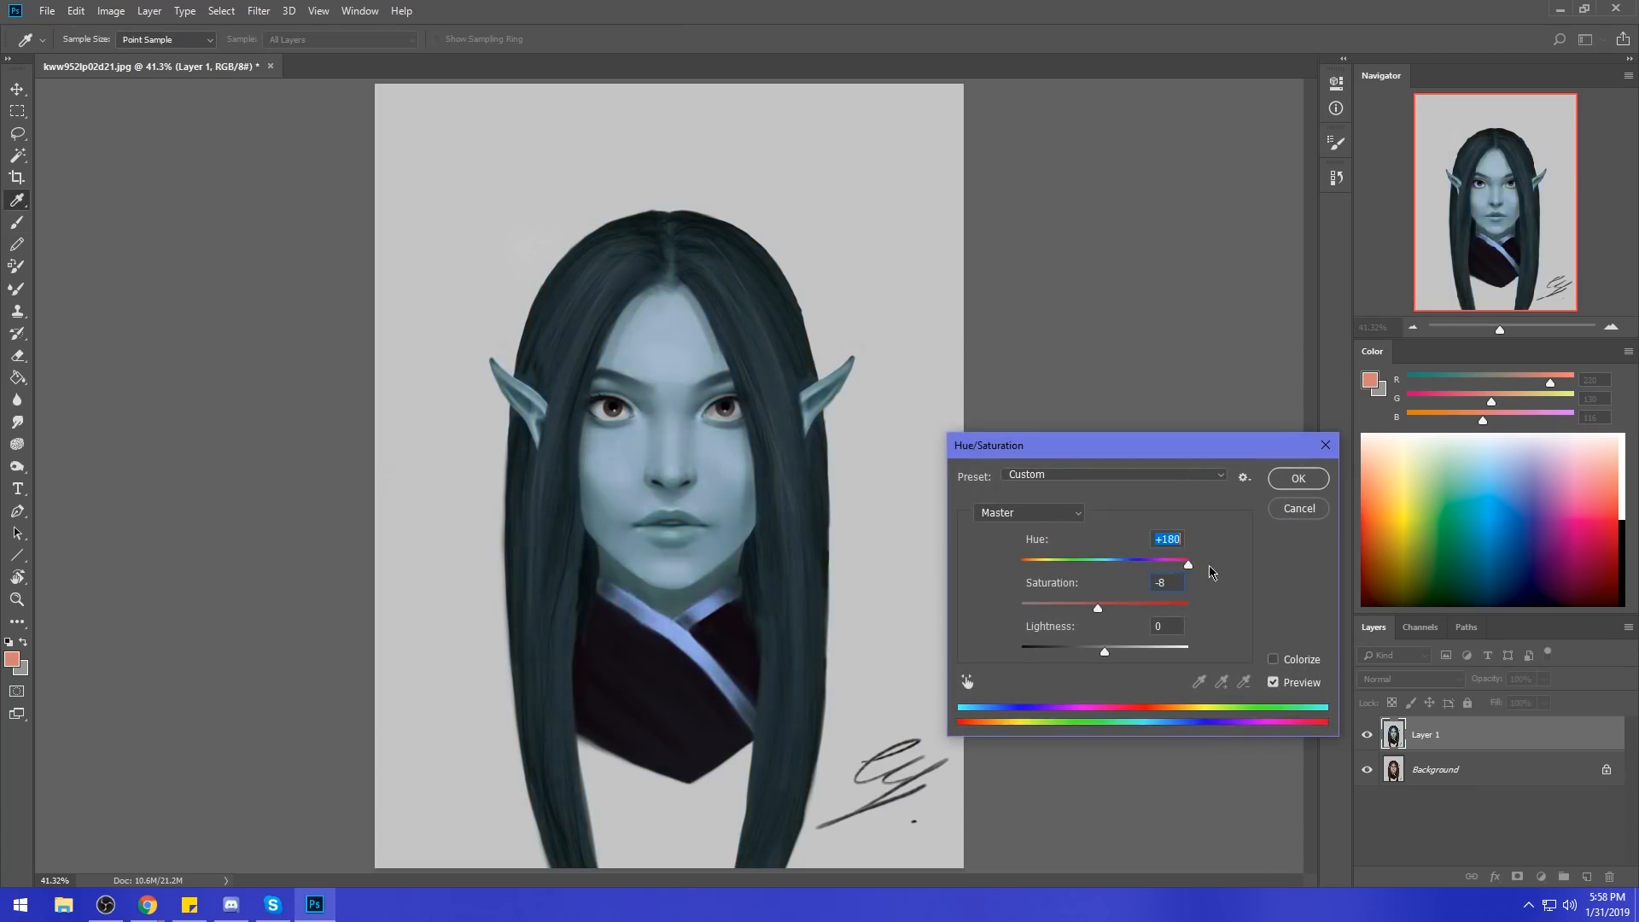
pyautogui.click(1314, 508)
# Compare the desaturated repaint with the original by repeatedly hiding and showing Layer 1.
pyautogui.click(1367, 739)
pyautogui.click(1368, 739)
pyautogui.click(1368, 739)
pyautogui.click(1367, 739)
pyautogui.click(1367, 739)
pyautogui.click(1367, 740)
pyautogui.click(1368, 739)
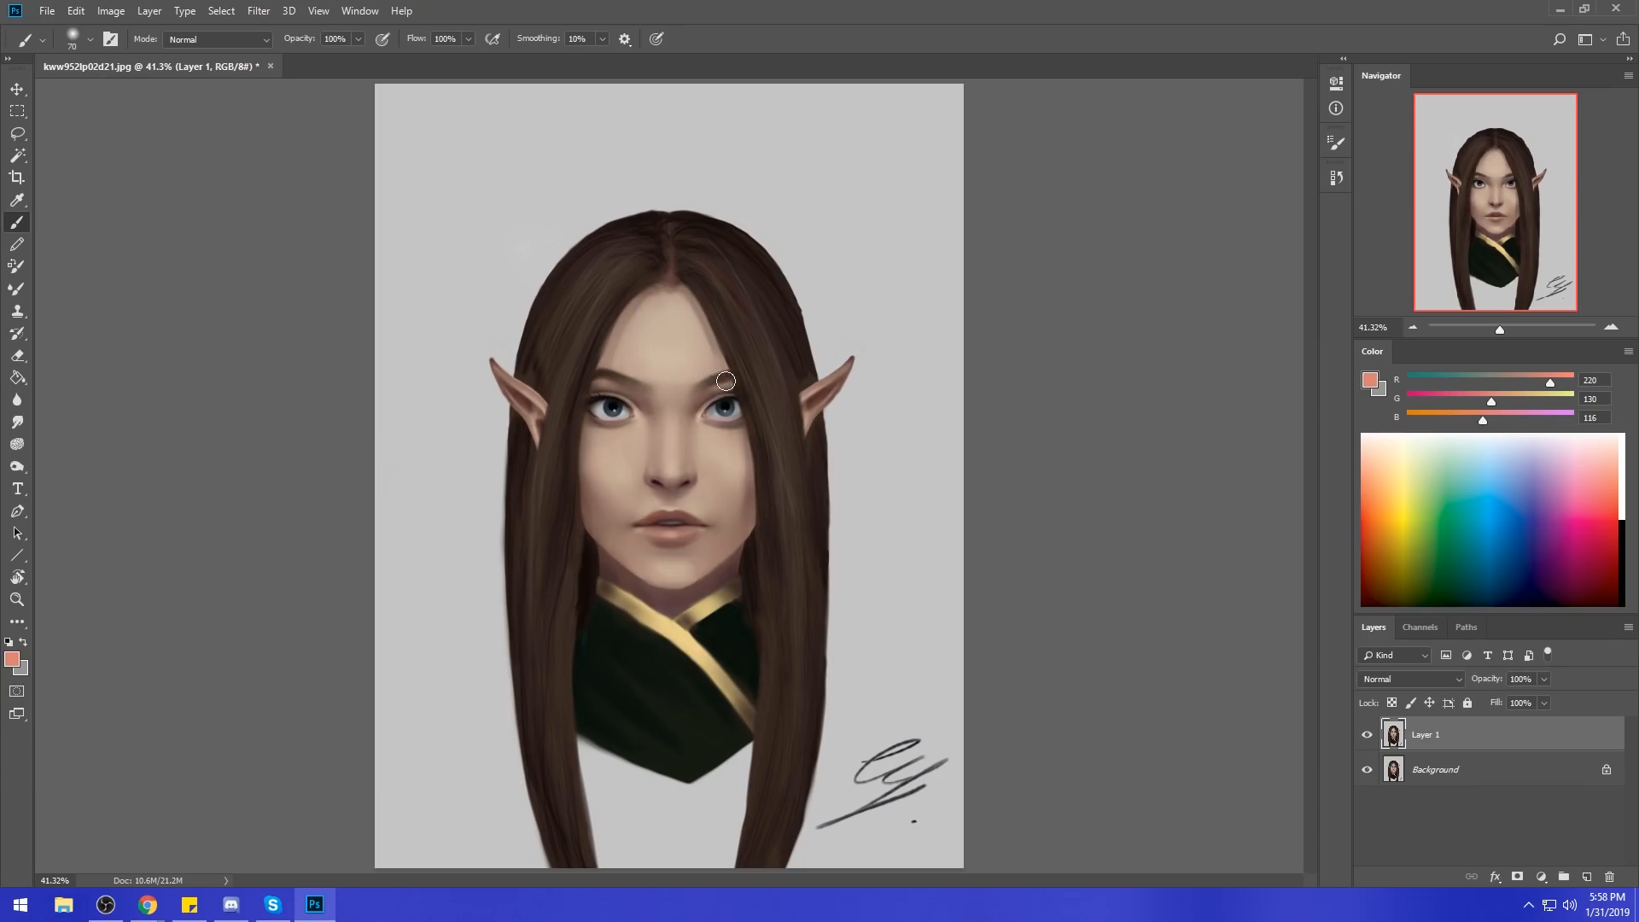
# Load the 80 px dry-oil preset for the Brush tool.
pyautogui.click(17, 421)
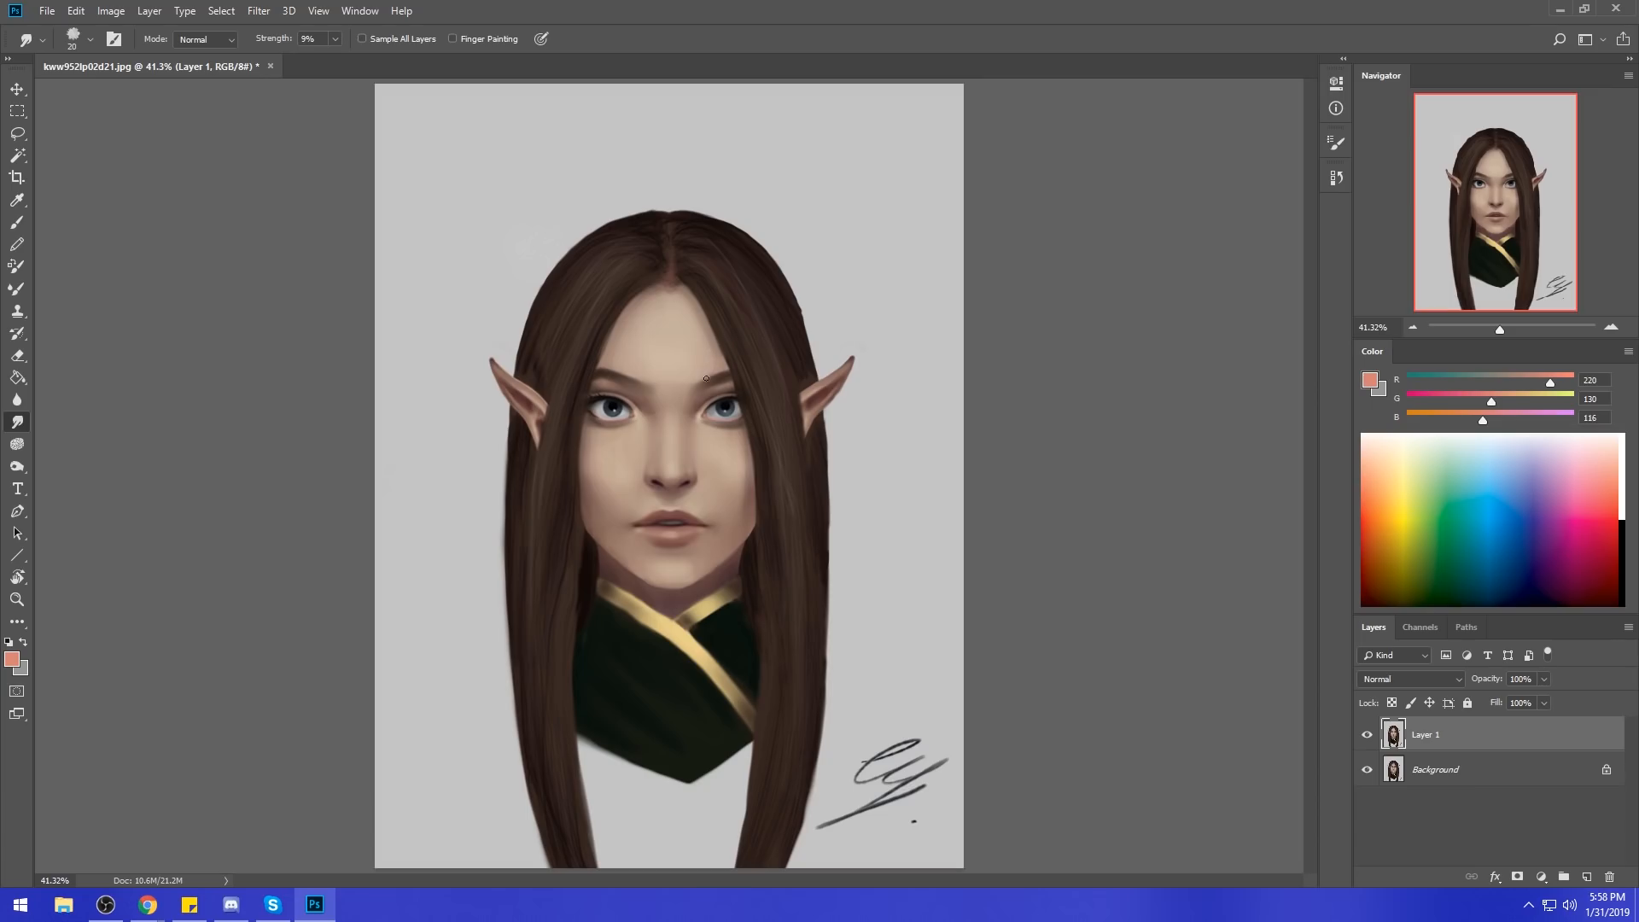
pyautogui.press('b')
pyautogui.rightClick(717, 413)
pyautogui.doubleClick(833, 695)
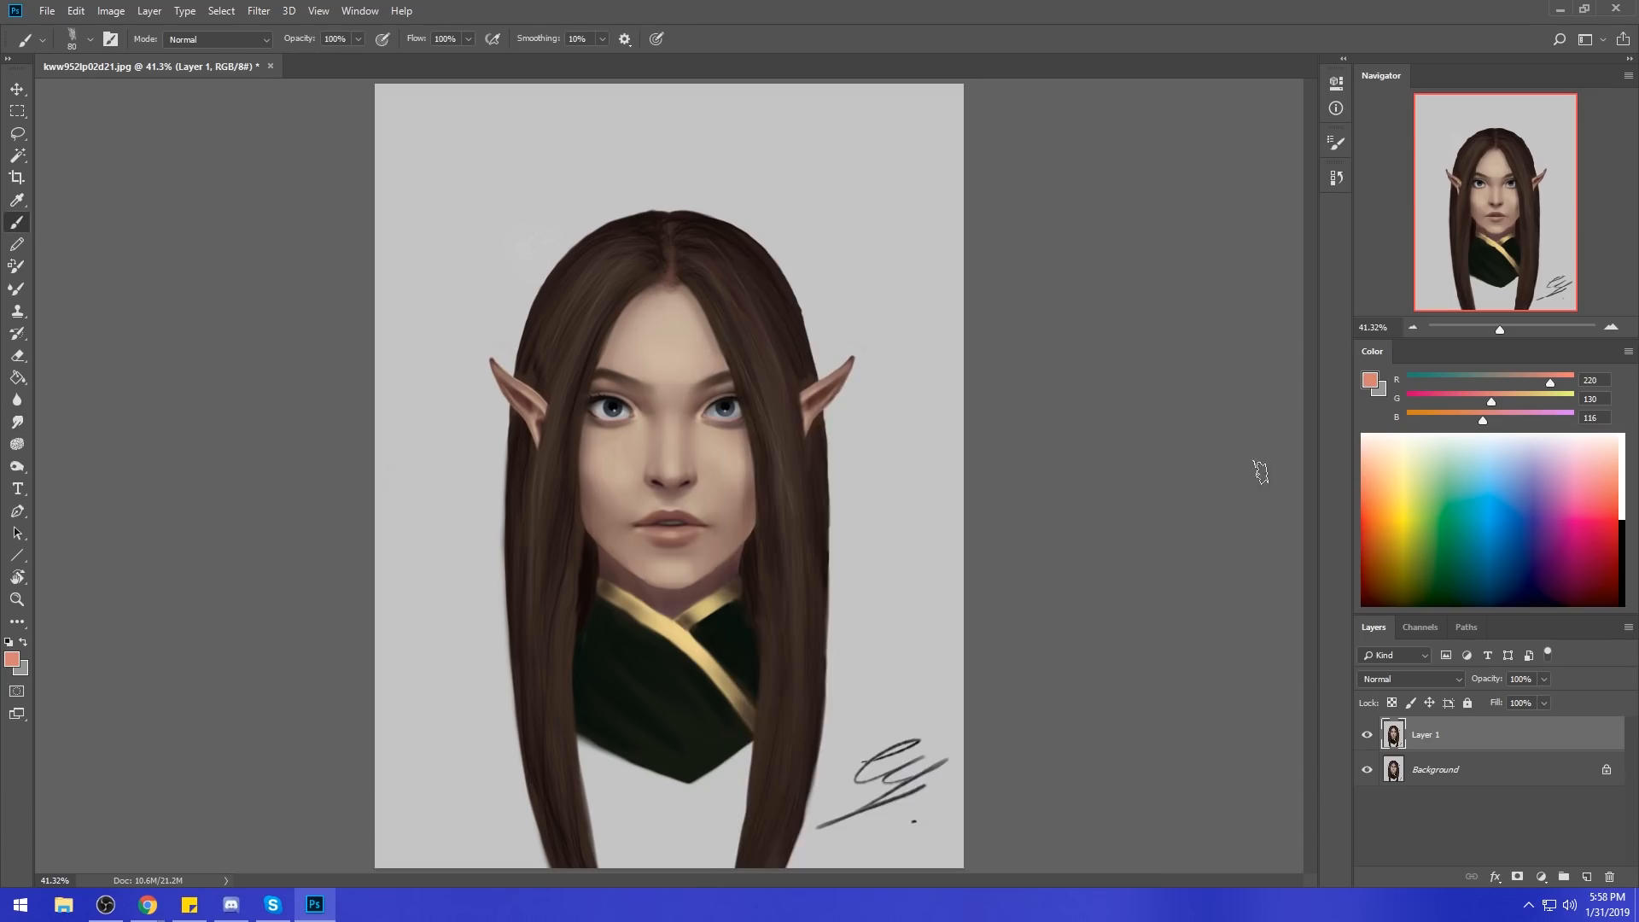
pyautogui.click(19, 422)
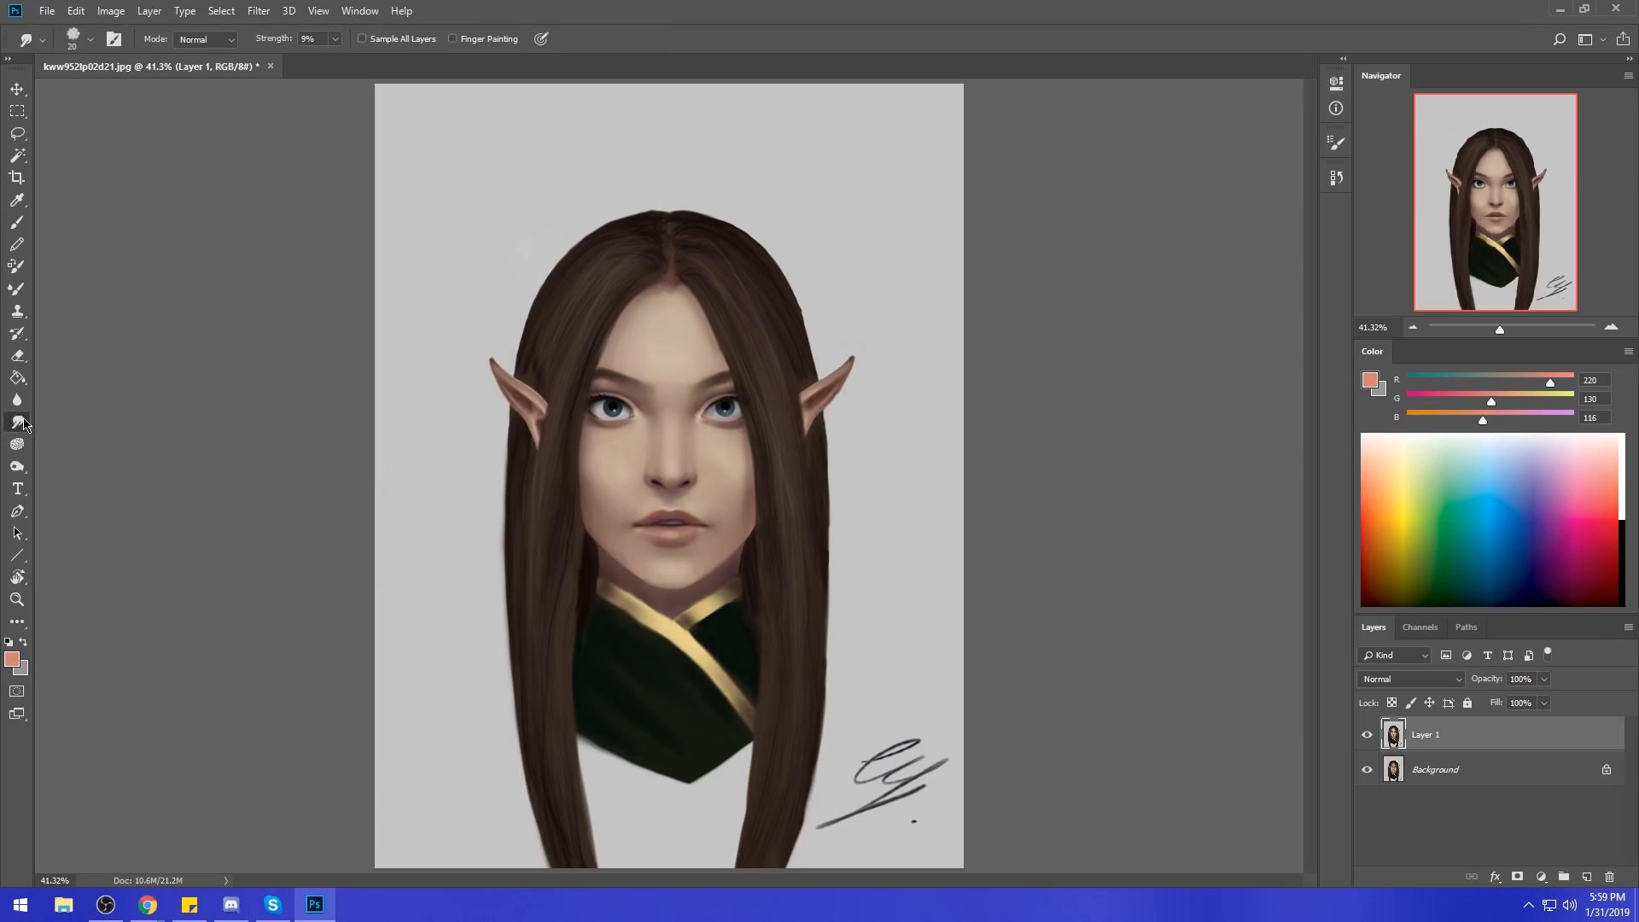
# Switch to the Dodge tool and reduce its soft brush to 250 px.
pyautogui.moveTo(17, 466); pyautogui.dragTo(77, 466)
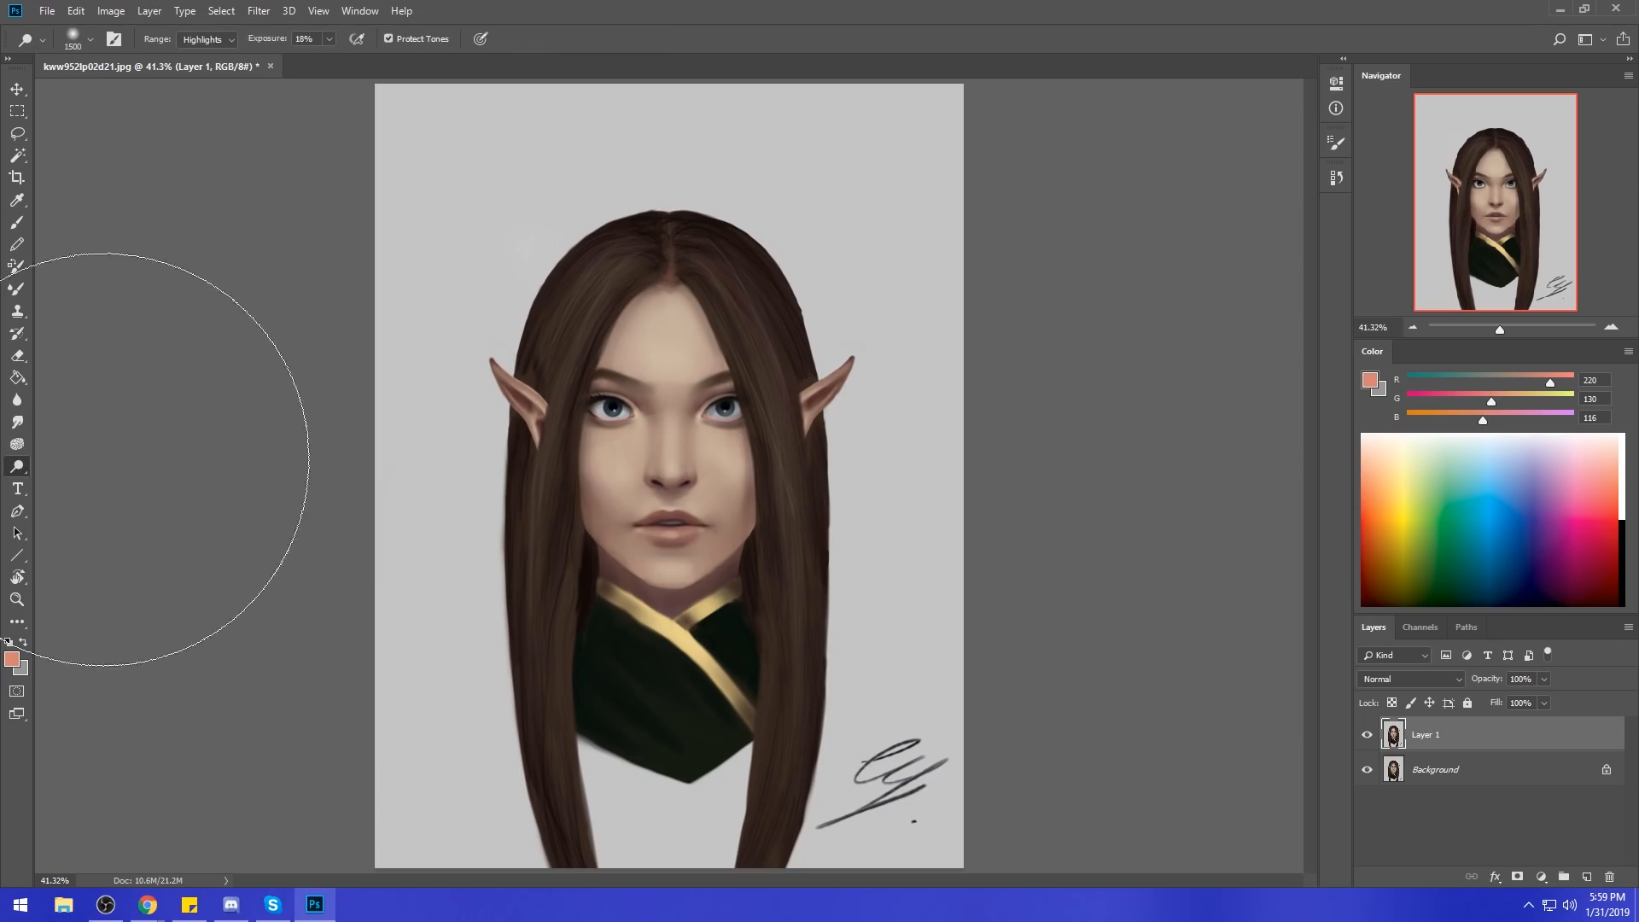
pyautogui.press('[')
pyautogui.press('[')
pyautogui.press('[')
pyautogui.press('[')
pyautogui.press('[')
pyautogui.press('[')
pyautogui.press('[')
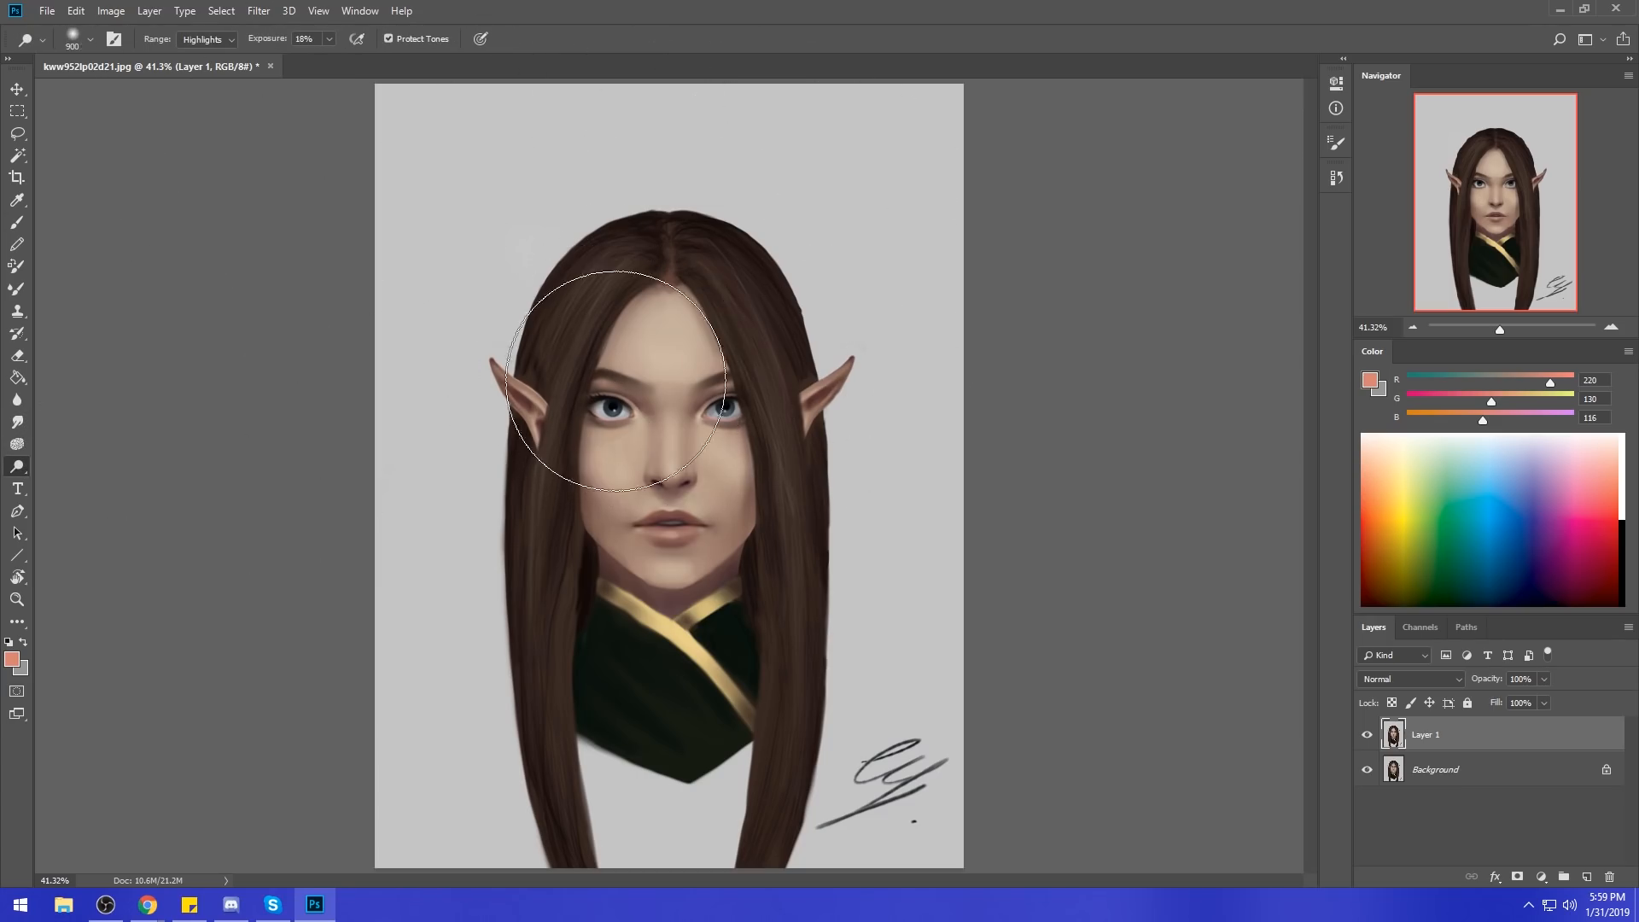
pyautogui.press('[')
pyautogui.press('[')
pyautogui.press('[')
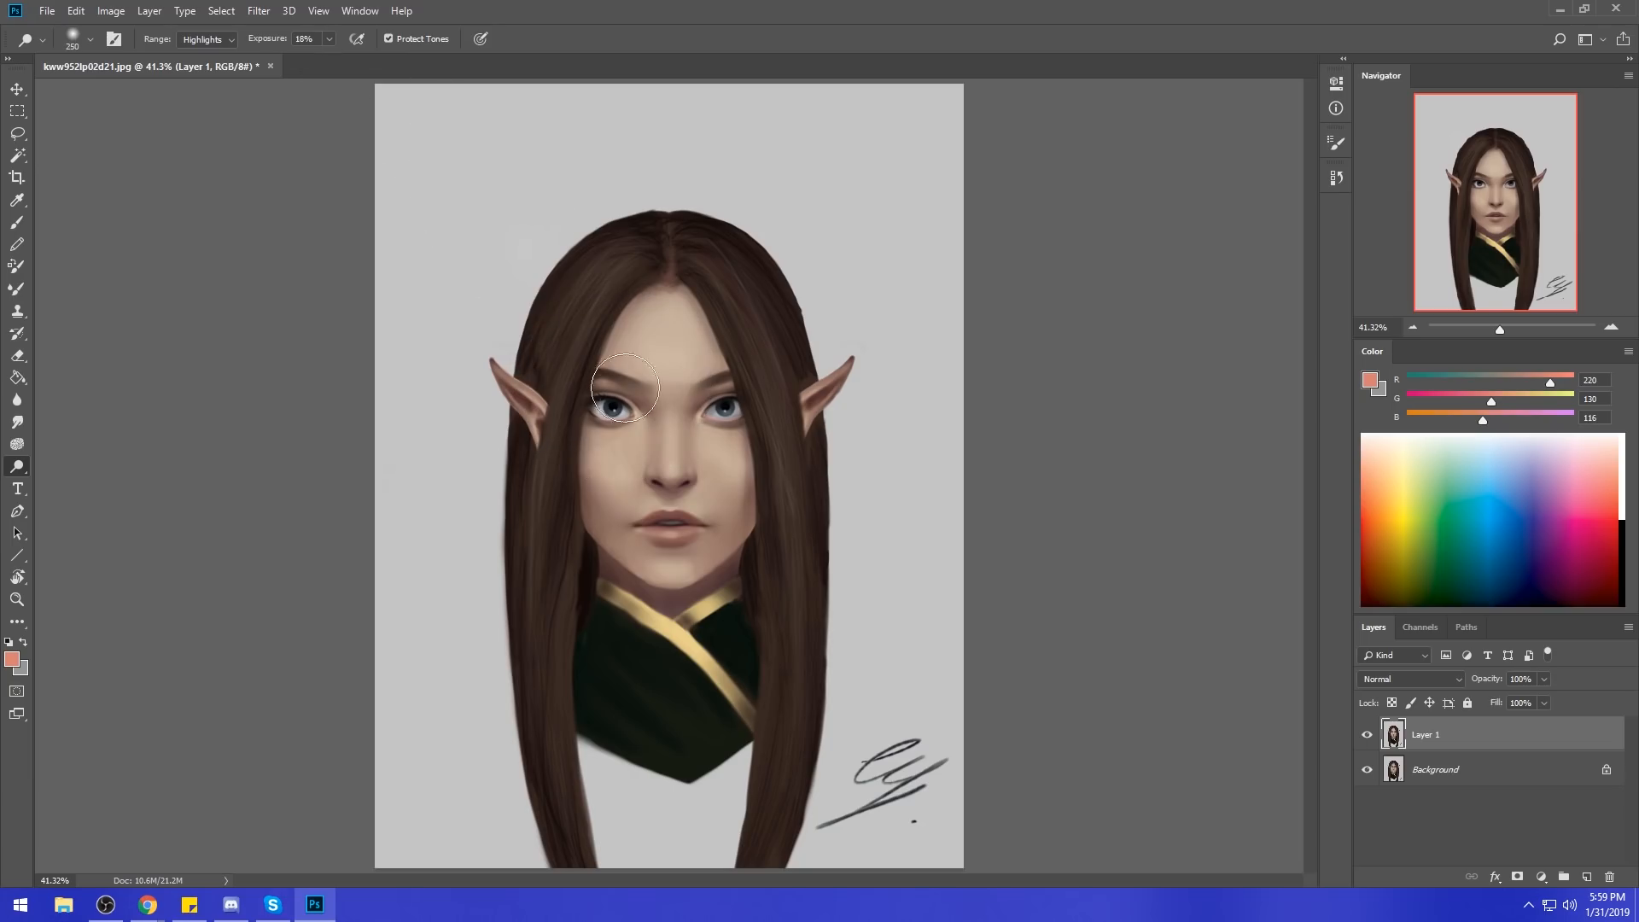
# Change the Dodge tool's tonal range, lower its exposure and toggle Protect Tones.
pyautogui.click(204, 40)
pyautogui.click(205, 66)
pyautogui.press('[')
pyautogui.press('[')
pyautogui.press('[')
pyautogui.click(329, 39)
pyautogui.moveTo(328, 58); pyautogui.dragTo(316, 59)
pyautogui.click(389, 39)
pyautogui.click(328, 38)
# Lighten the skin between the brows and toward the right-hand eye with the Dodge tool, adjusting the brush size.
pyautogui.press('[')
pyautogui.moveTo(691, 367); pyautogui.dragTo(720, 388)
pyautogui.press('[')
pyautogui.press('[')
pyautogui.press('[')
pyautogui.press(']')
pyautogui.press(']')
pyautogui.press(']')
pyautogui.press(']')
pyautogui.press(']')
pyautogui.press(']')
pyautogui.press(']')
pyautogui.press(']')
pyautogui.press('[')
pyautogui.press('[')
pyautogui.press('[')
pyautogui.press('[')
# Raise the Dodge exposure and lighten the area from the nose bridge to below the right-hand eye.
pyautogui.click(328, 38)
pyautogui.moveTo(327, 57); pyautogui.dragTo(341, 62)
pyautogui.press(']')
pyautogui.press(']')
pyautogui.press(']')
pyautogui.press('[')
pyautogui.press('[')
pyautogui.press('[')
pyautogui.press('[')
pyautogui.moveTo(673, 427)
pyautogui.mouseDown()
pyautogui.moveTo(680, 439)
pyautogui.moveTo(699, 417)
pyautogui.moveTo(743, 439)
pyautogui.moveTo(719, 432)
pyautogui.mouseUp()
# Try to lighten the lips with a smaller Dodge brush.
pyautogui.press(']')
pyautogui.press(']')
pyautogui.press('[')
pyautogui.press('[')
pyautogui.press('[')
pyautogui.press('[')
pyautogui.press('[')
pyautogui.press('[')
pyautogui.moveTo(693, 521)
pyautogui.mouseDown()
pyautogui.moveTo(657, 536)
pyautogui.moveTo(678, 535)
pyautogui.mouseUp()
pyautogui.hotkey('ctrl', 'z')
# Change the Dodge tool's tonal range again, reduce its exposure and readjust the brush size.
pyautogui.click(211, 83)
pyautogui.click(328, 45)
pyautogui.moveTo(364, 62); pyautogui.dragTo(329, 62)
pyautogui.click(263, 172)
pyautogui.press(']')
pyautogui.press(']')
pyautogui.press(']')
pyautogui.press(']')
pyautogui.press(']')
pyautogui.press(']')
pyautogui.press('[')
pyautogui.press('[')
pyautogui.press('[')
pyautogui.press('[')
pyautogui.press('[')
pyautogui.press('[')
# Raise the Dodge exposure slightly and brighten the iris of the right-hand eye.
pyautogui.click(329, 39)
pyautogui.moveTo(327, 57); pyautogui.dragTo(336, 67)
pyautogui.click(729, 413)
# Try a larger Dodge stroke from the right-hand eye toward its inner corner.
pyautogui.press(']')
pyautogui.press(']')
pyautogui.press(']')
pyautogui.moveTo(723, 413)
pyautogui.mouseDown()
pyautogui.moveTo(745, 418)
pyautogui.moveTo(696, 423)
pyautogui.mouseUp()
pyautogui.press(']')
pyautogui.hotkey('ctrl', 'z')
# Highlight the lower lip with short Dodge strokes.
pyautogui.moveTo(676, 535); pyautogui.dragTo(664, 534)
pyautogui.moveTo(670, 535)
pyautogui.mouseDown()
pyautogui.moveTo(626, 533)
pyautogui.moveTo(702, 529)
pyautogui.mouseUp()
pyautogui.press(']')
# Try painting a shadow on the left-hand cheek with the dry-oil brush in sampled brown RGB 140, 106, 95.
pyautogui.press('b')
pyautogui.rightClick(707, 394)
pyautogui.click(1261, 541)
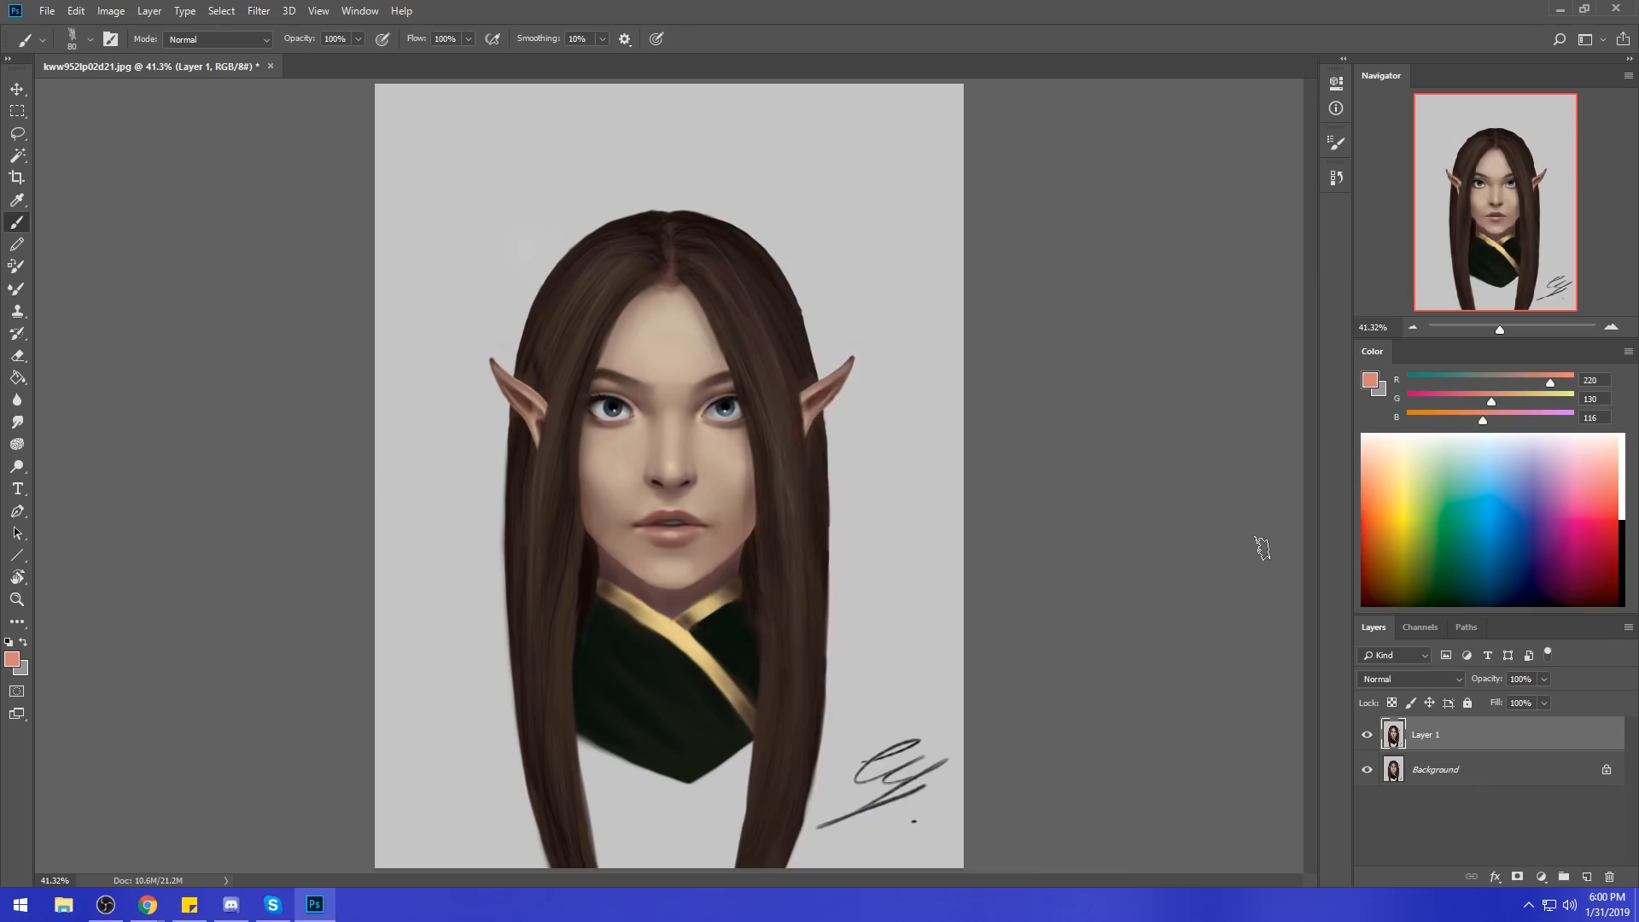
pyautogui.keyDown('alt'); pyautogui.click(604, 500); pyautogui.keyUp('alt')
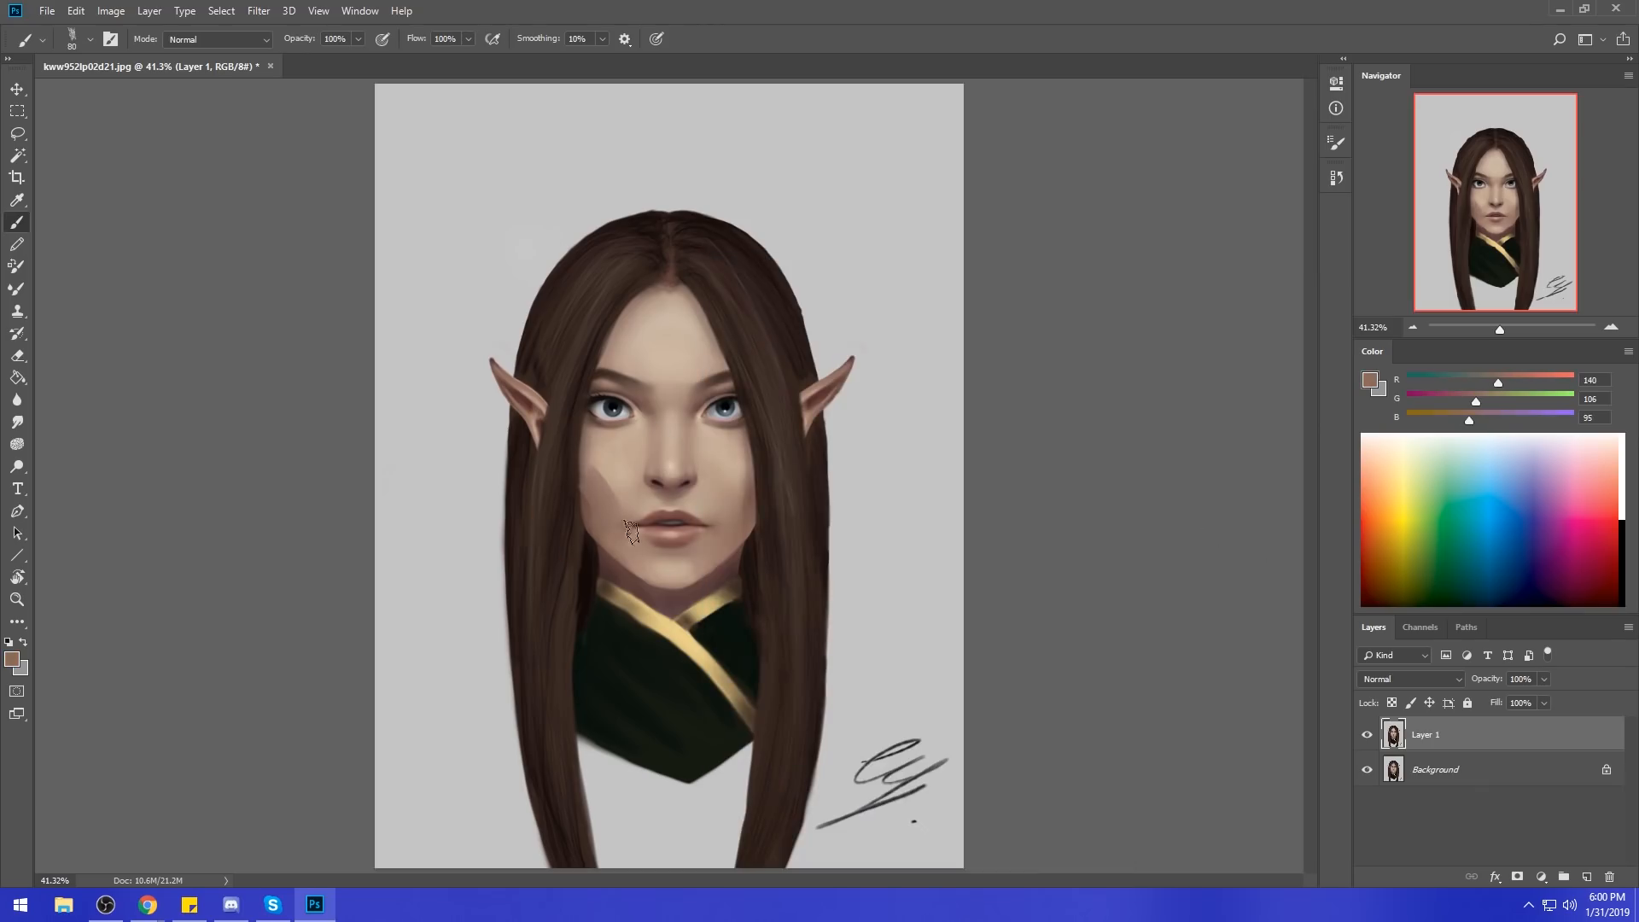
pyautogui.press('[')
pyautogui.press('[')
pyautogui.press('[')
pyautogui.hotkey('ctrl', 'z')
# Shade the cheek edges with sampled skin tone RGB 148, 111, 98 and blend them with the Smudge tool at 9% strength.
pyautogui.press('[')
pyautogui.keyDown('alt'); pyautogui.click(740, 509); pyautogui.keyUp('alt')
pyautogui.keyDown('alt'); pyautogui.click(734, 501); pyautogui.keyUp('alt')
pyautogui.click(17, 422)
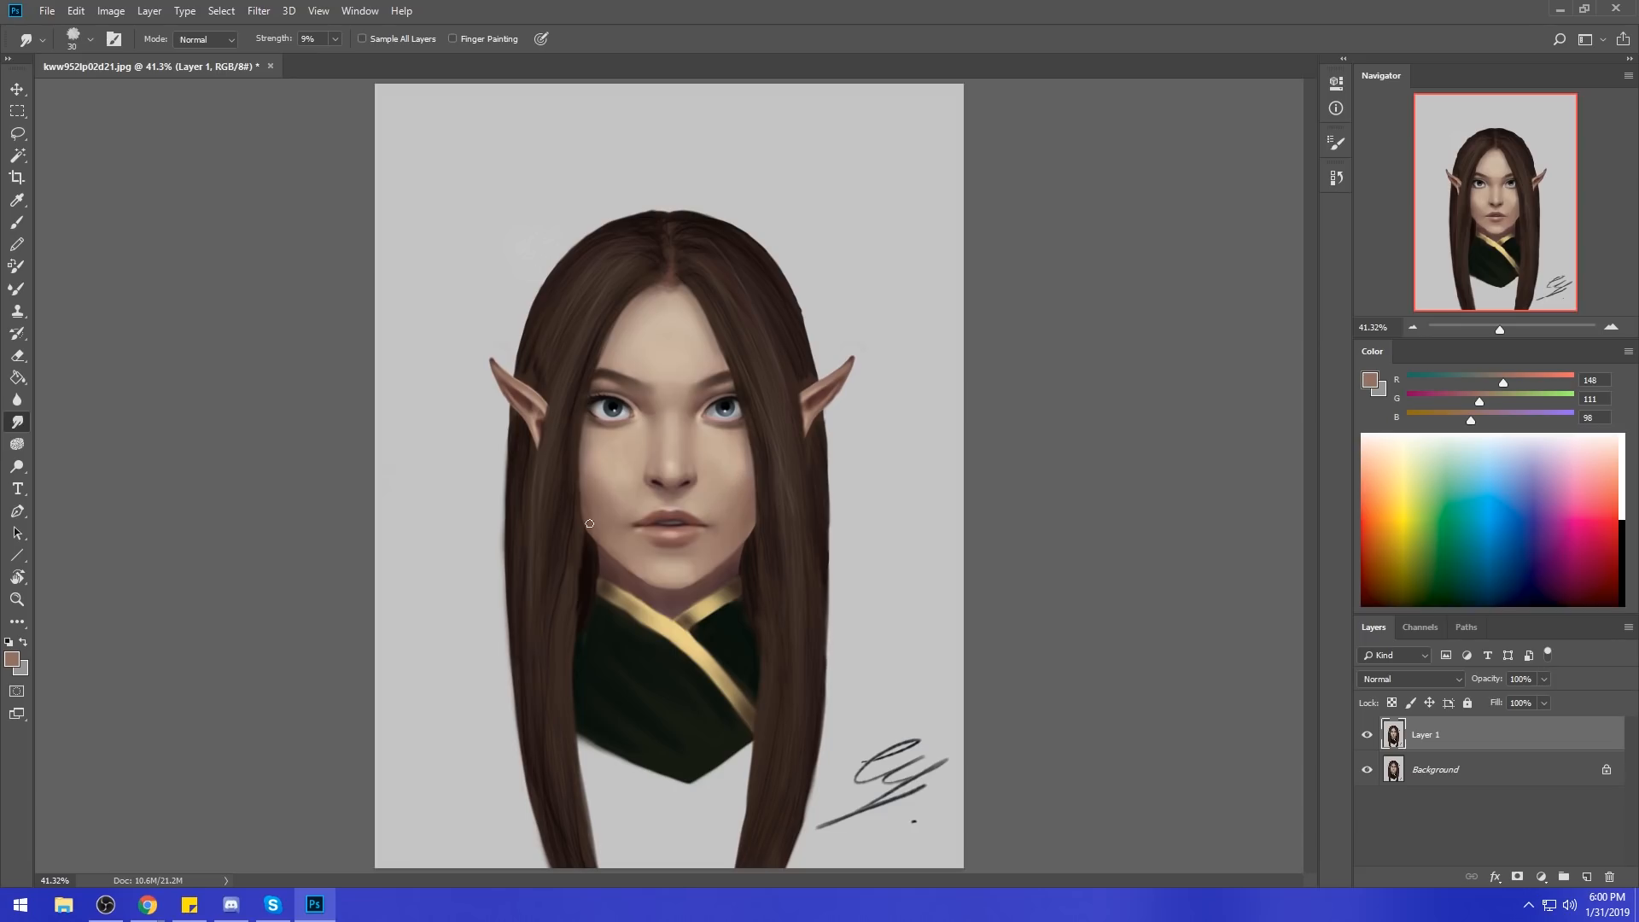
# Touch up the left-hand jaw edge with the dry-oil brush in sampled skin tone RGB 155, 124, 108.
pyautogui.press('b')
pyautogui.keyDown('alt'); pyautogui.click(628, 519); pyautogui.keyUp('alt')
pyautogui.keyDown('alt'); pyautogui.click(632, 543); pyautogui.keyUp('alt')
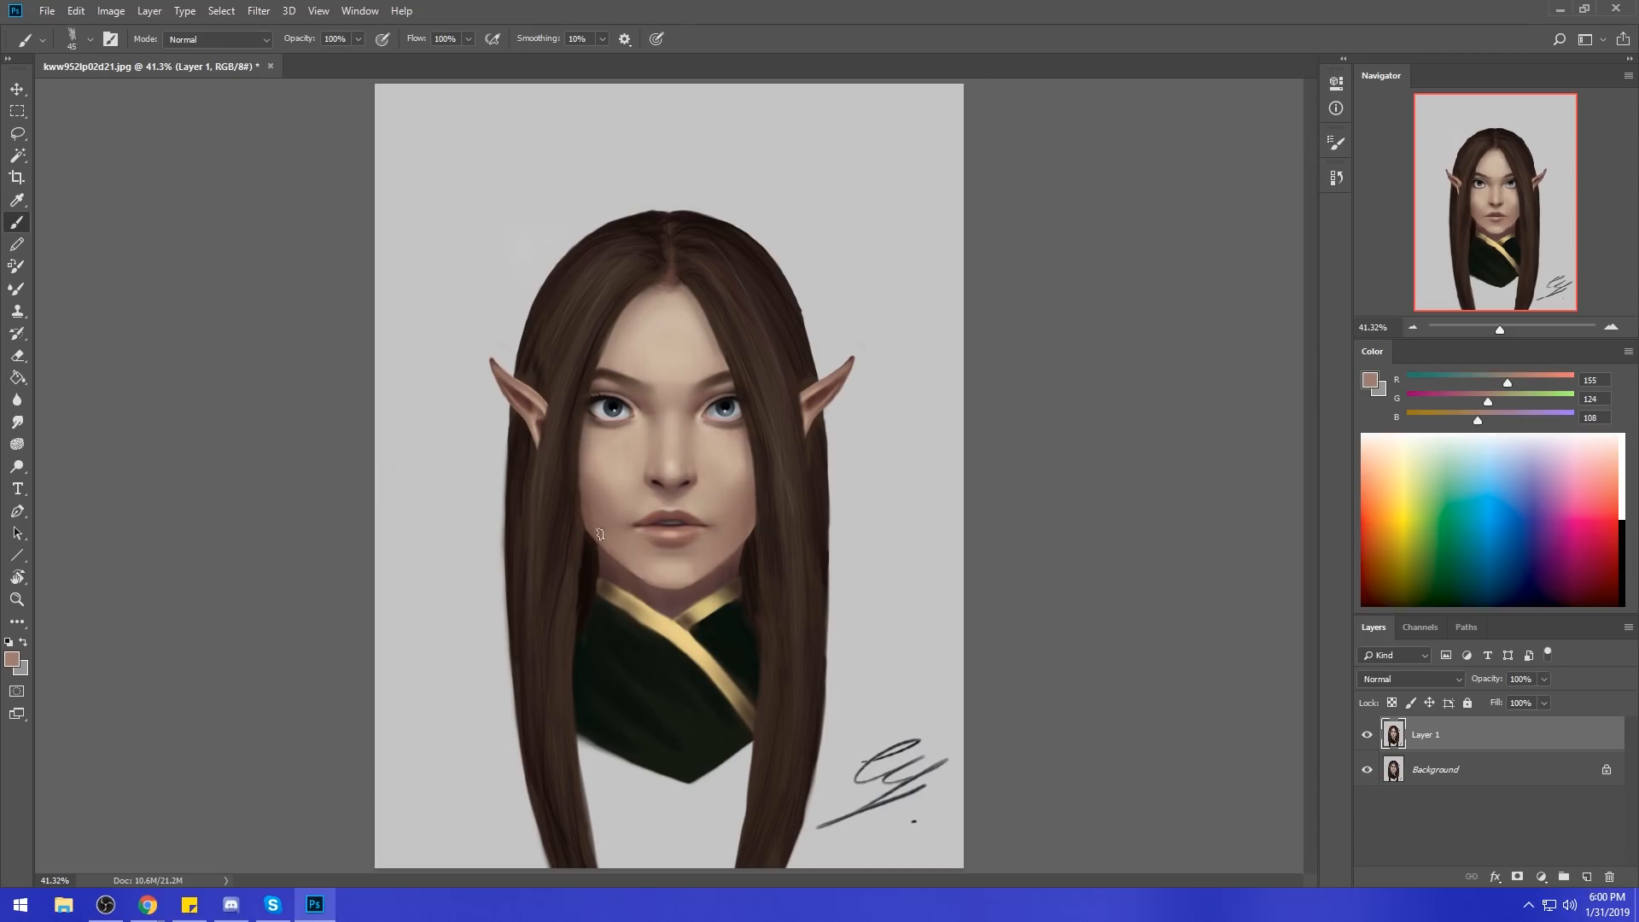
# Choose the 100 px soft round brush and add a new layer above the repaint.
pyautogui.rightClick(765, 489)
pyautogui.click(916, 521)
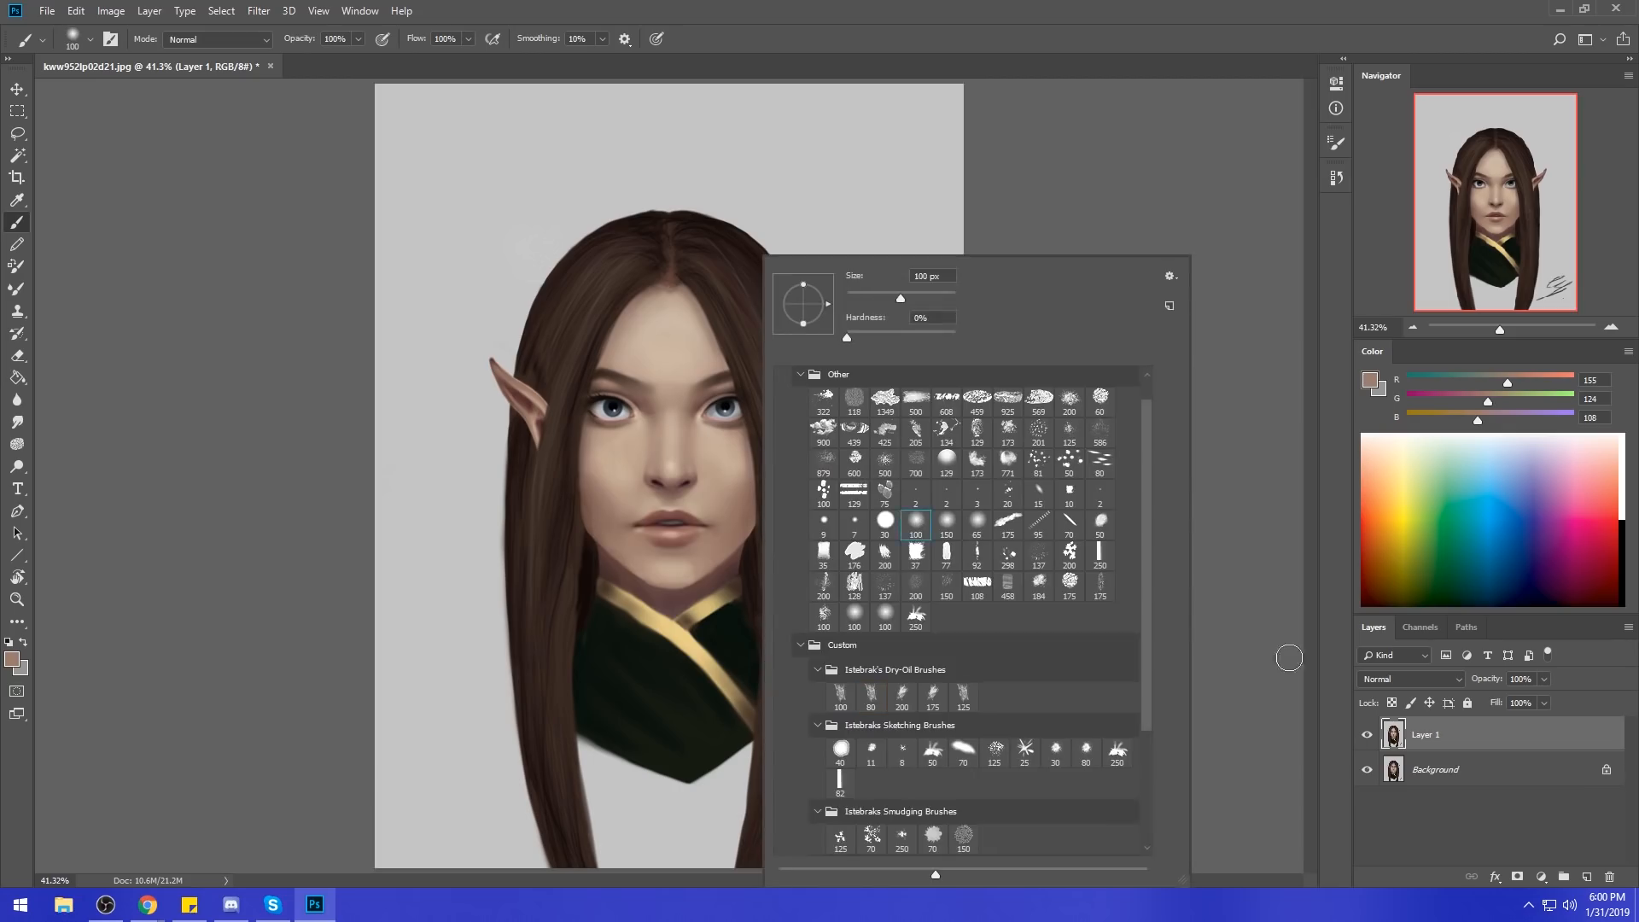
pyautogui.click(1587, 877)
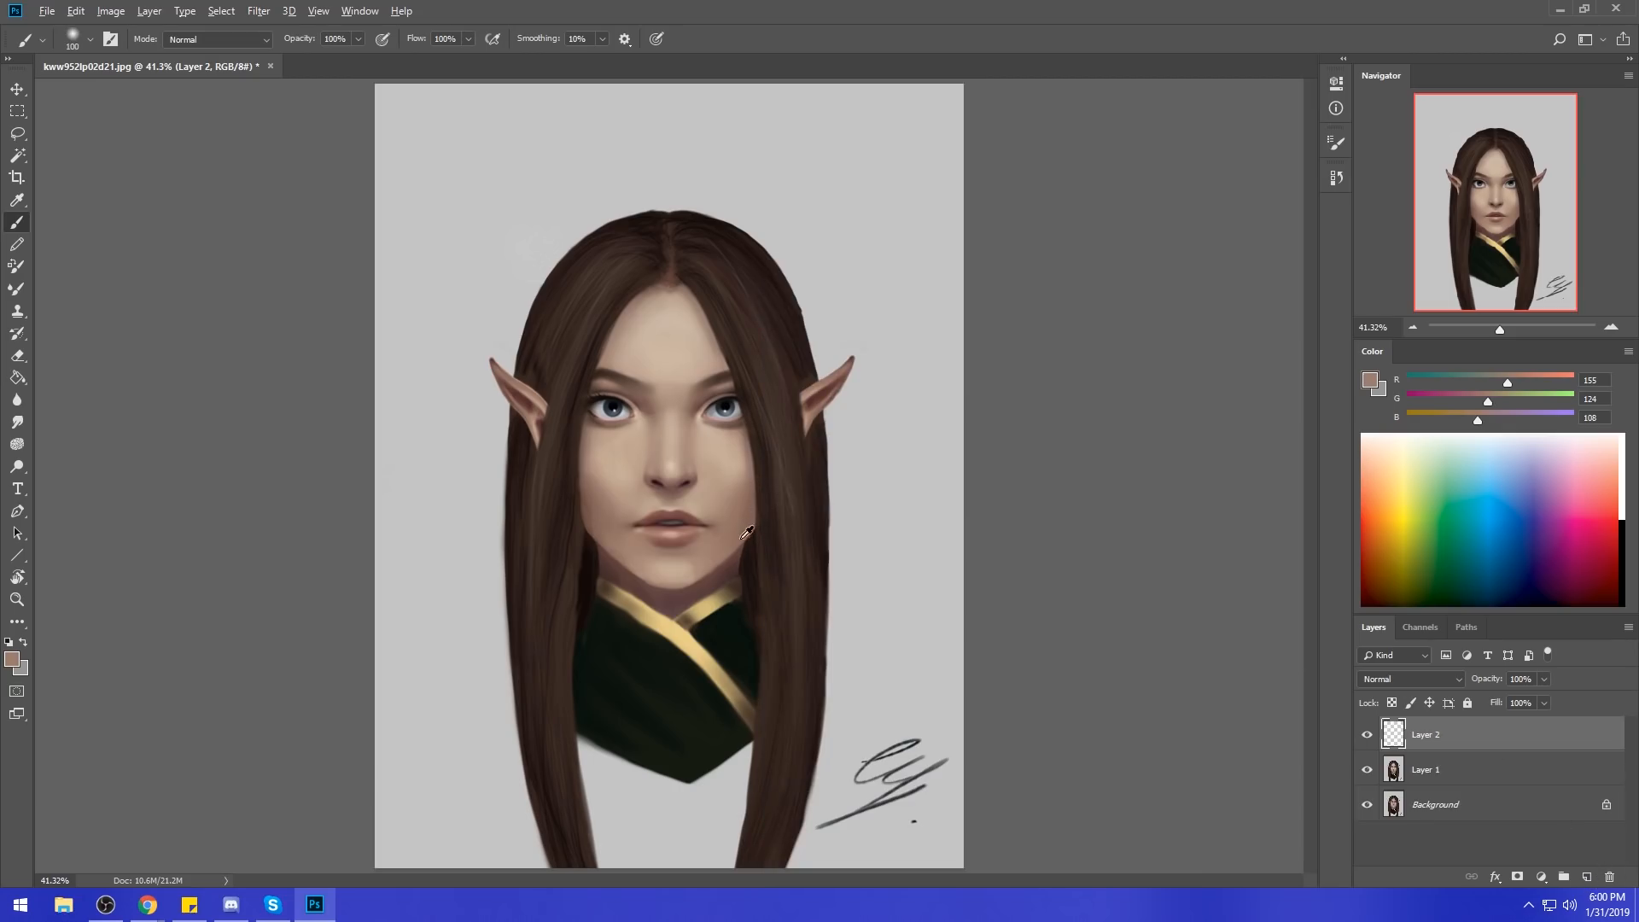
# Set the soft brush to sampled neck shadow RGB 80, 51, 53, in Darken mode at 25% opacity.
pyautogui.keyDown('alt'); pyautogui.click(731, 564); pyautogui.keyUp('alt')
pyautogui.press(']')
pyautogui.press(']')
pyautogui.press(']')
pyautogui.press(']')
pyautogui.press(']')
pyautogui.press(']')
pyautogui.press(']')
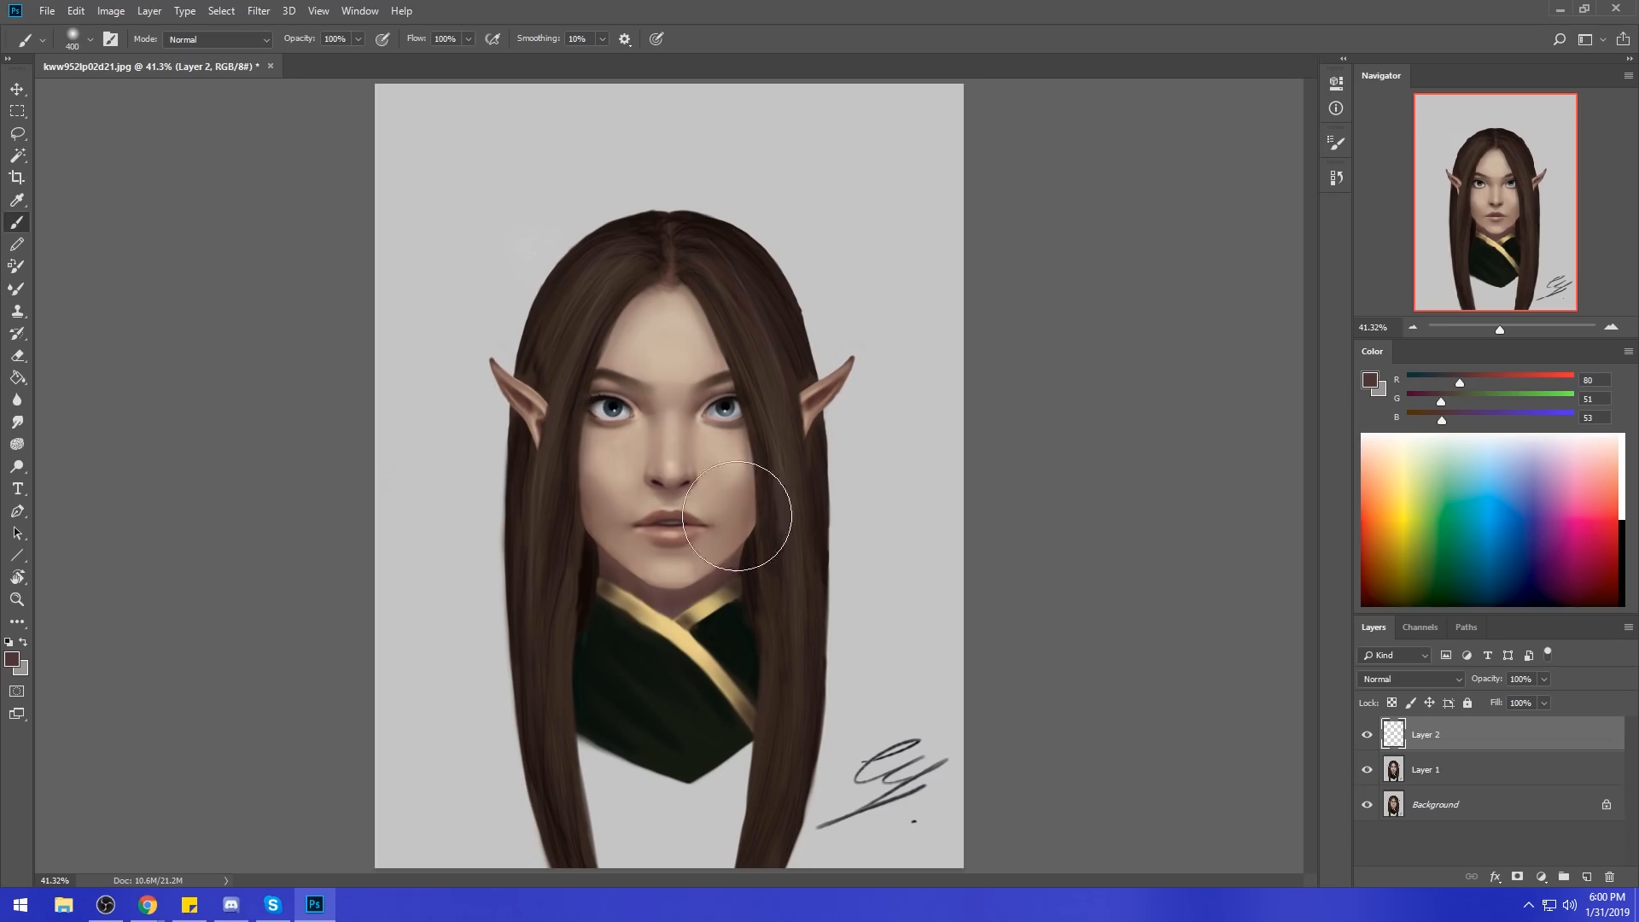
pyautogui.click(234, 39)
pyautogui.click(210, 120)
pyautogui.click(359, 38)
pyautogui.moveTo(337, 58); pyautogui.dragTo(298, 58)
# Darken the right-hand jaw corner beside the hair with the soft brush on the new layer.
pyautogui.press('[')
pyautogui.press('[')
pyautogui.press('[')
pyautogui.press('[')
pyautogui.press('[')
pyautogui.moveTo(762, 545); pyautogui.dragTo(755, 524)
pyautogui.press('[')
pyautogui.press('[')
pyautogui.press('[')
pyautogui.press('[')
pyautogui.press('[')
pyautogui.press('[')
pyautogui.press('[')
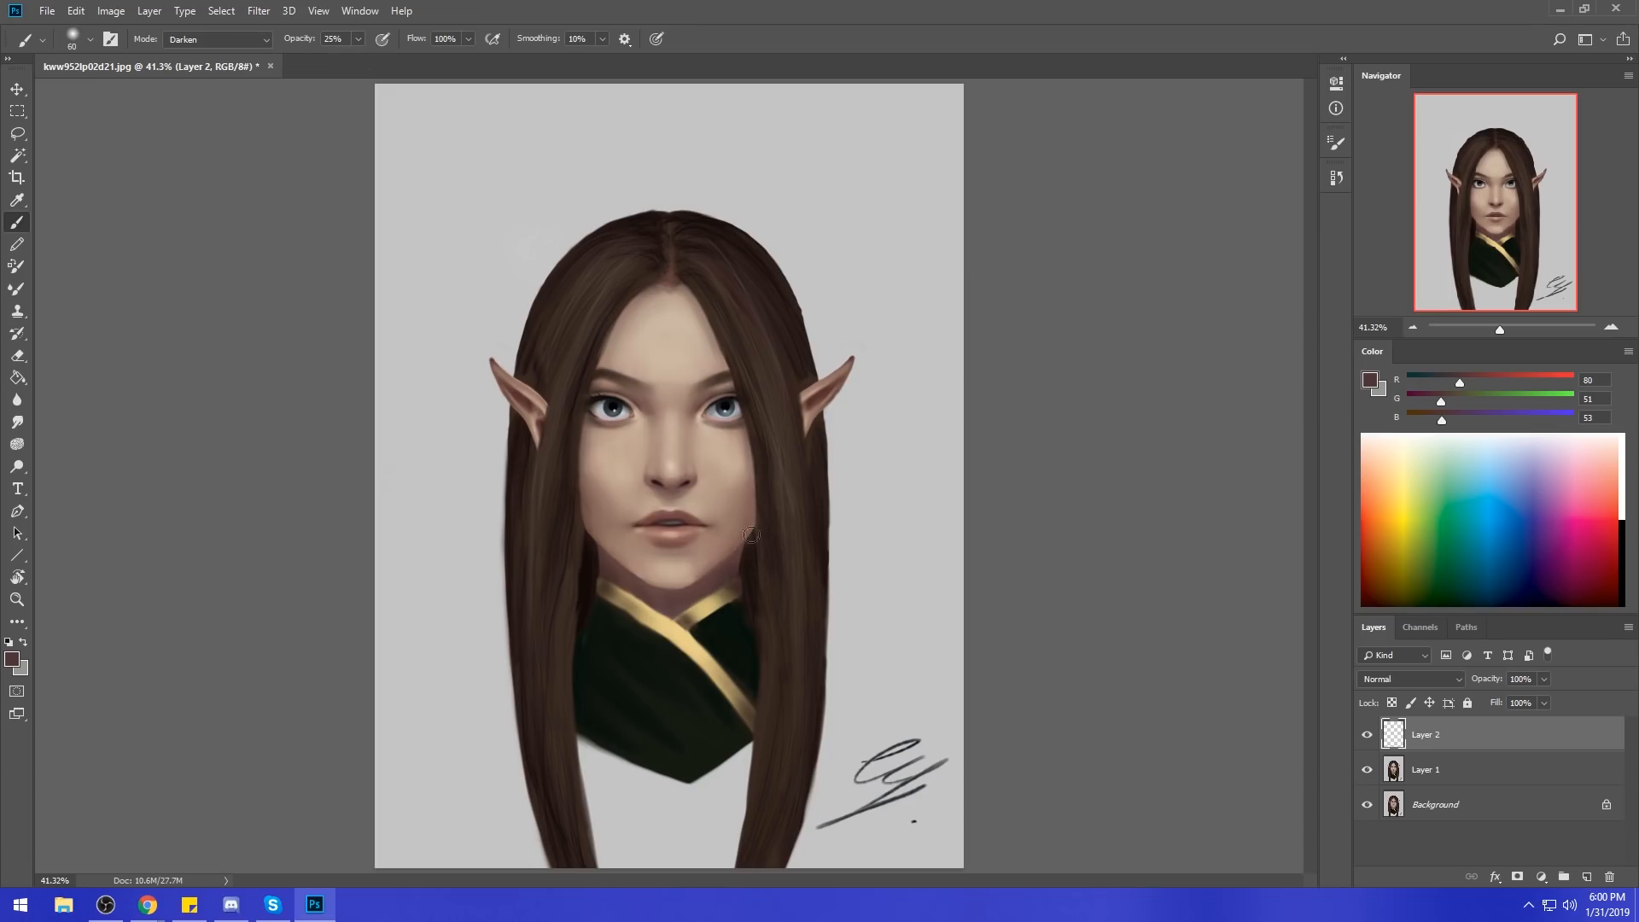
# Deepen the shadow under the chin with the soft brush at 175 px.
pyautogui.press(']')
pyautogui.press(']')
pyautogui.press(']')
pyautogui.press(']')
pyautogui.press(']')
pyautogui.press(']')
pyautogui.press(']')
pyautogui.press(']')
pyautogui.press(']')
pyautogui.press(']')
pyautogui.press(']')
pyautogui.press('[')
pyautogui.press('[')
pyautogui.press('[')
pyautogui.press('[')
pyautogui.press('[')
pyautogui.press('[')
pyautogui.press(']')
pyautogui.press(']')
pyautogui.press(']')
pyautogui.press(']')
pyautogui.moveTo(673, 592)
pyautogui.mouseDown()
pyautogui.moveTo(705, 582)
pyautogui.moveTo(657, 589)
pyautogui.mouseUp()
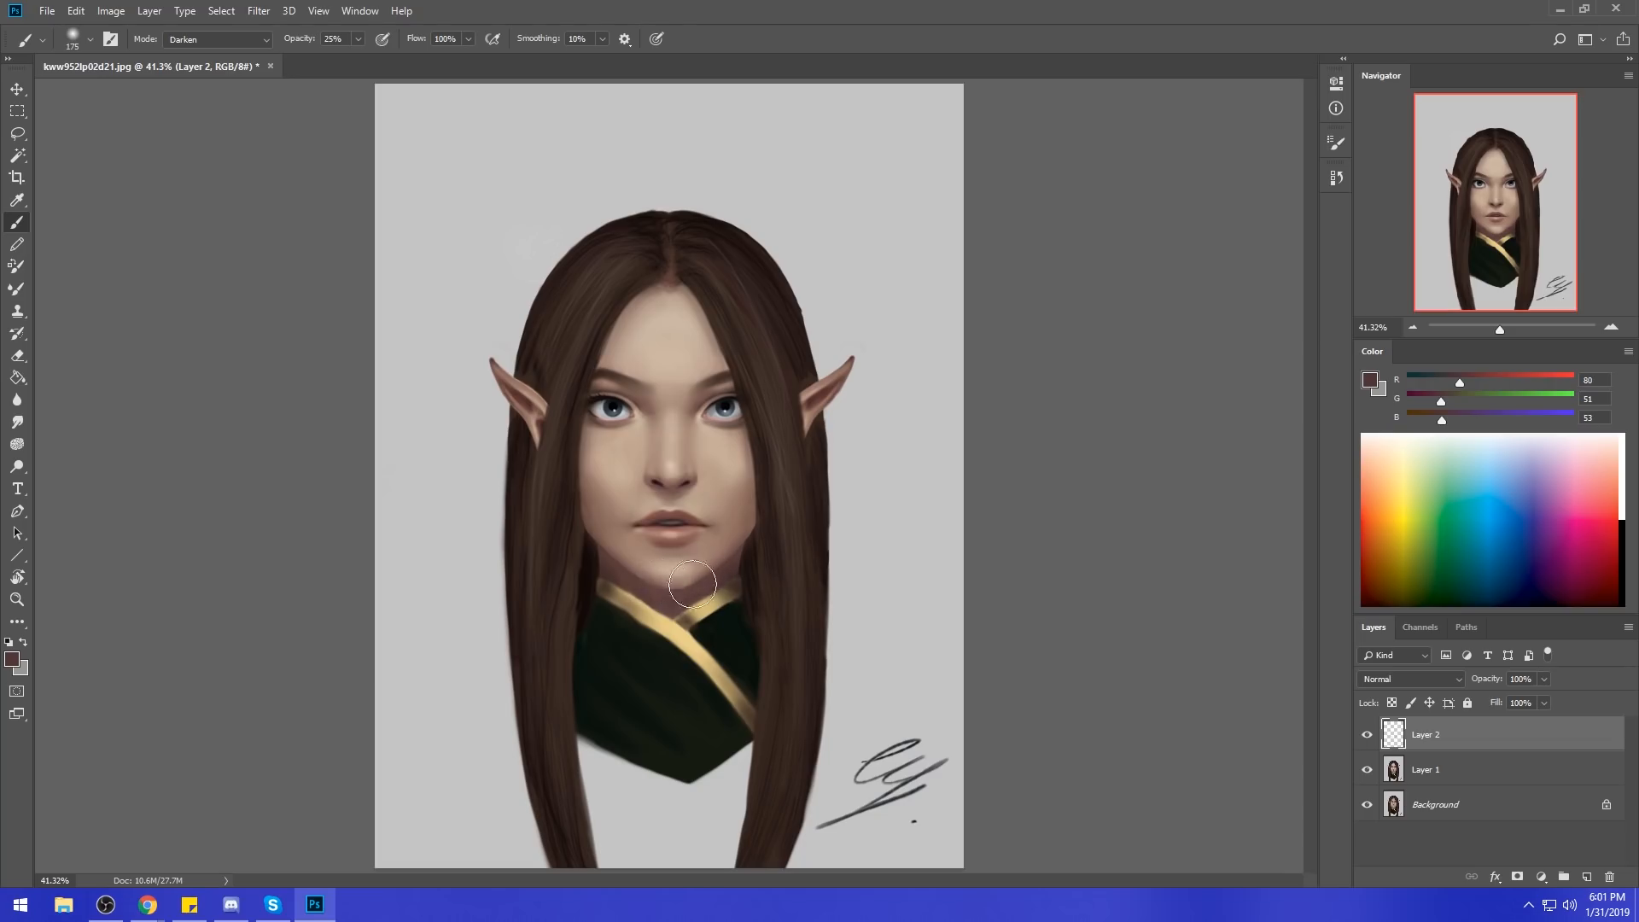
# Check the jaw shadow with Layer 2 hidden and shown, and merge Layer 2 down into Layer 1.
pyautogui.click(1367, 736)
pyautogui.click(1368, 736)
pyautogui.rightClick(1468, 732)
pyautogui.click(1472, 513)
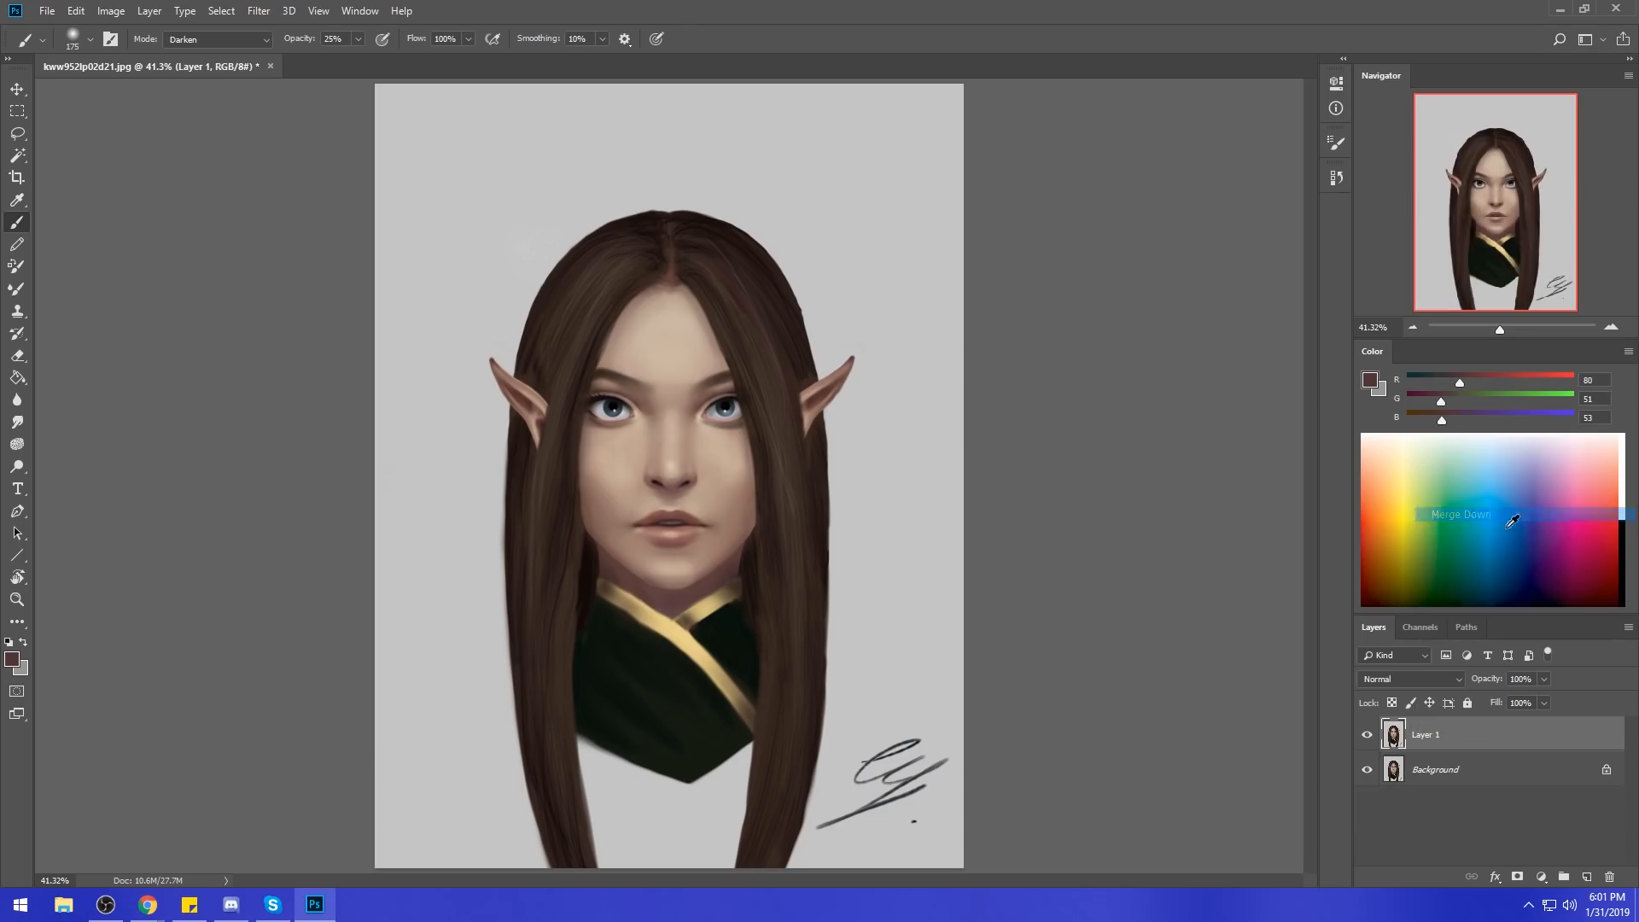
# Compare the repainted portrait with the original by repeatedly hiding and showing Layer 1.
pyautogui.click(1368, 737)
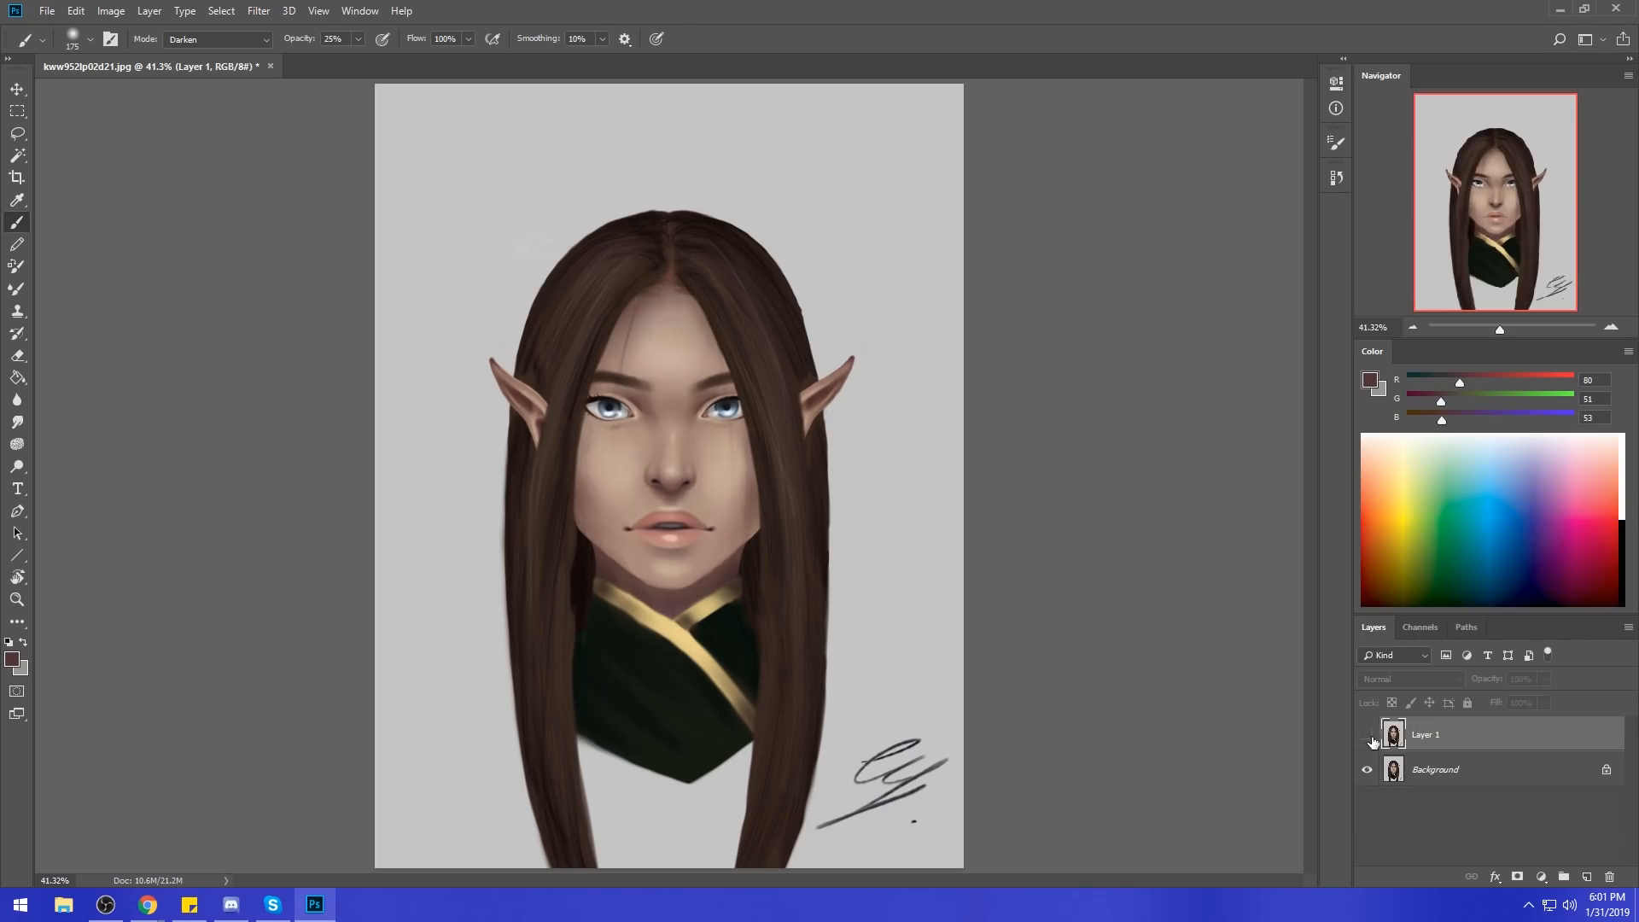
pyautogui.click(1369, 738)
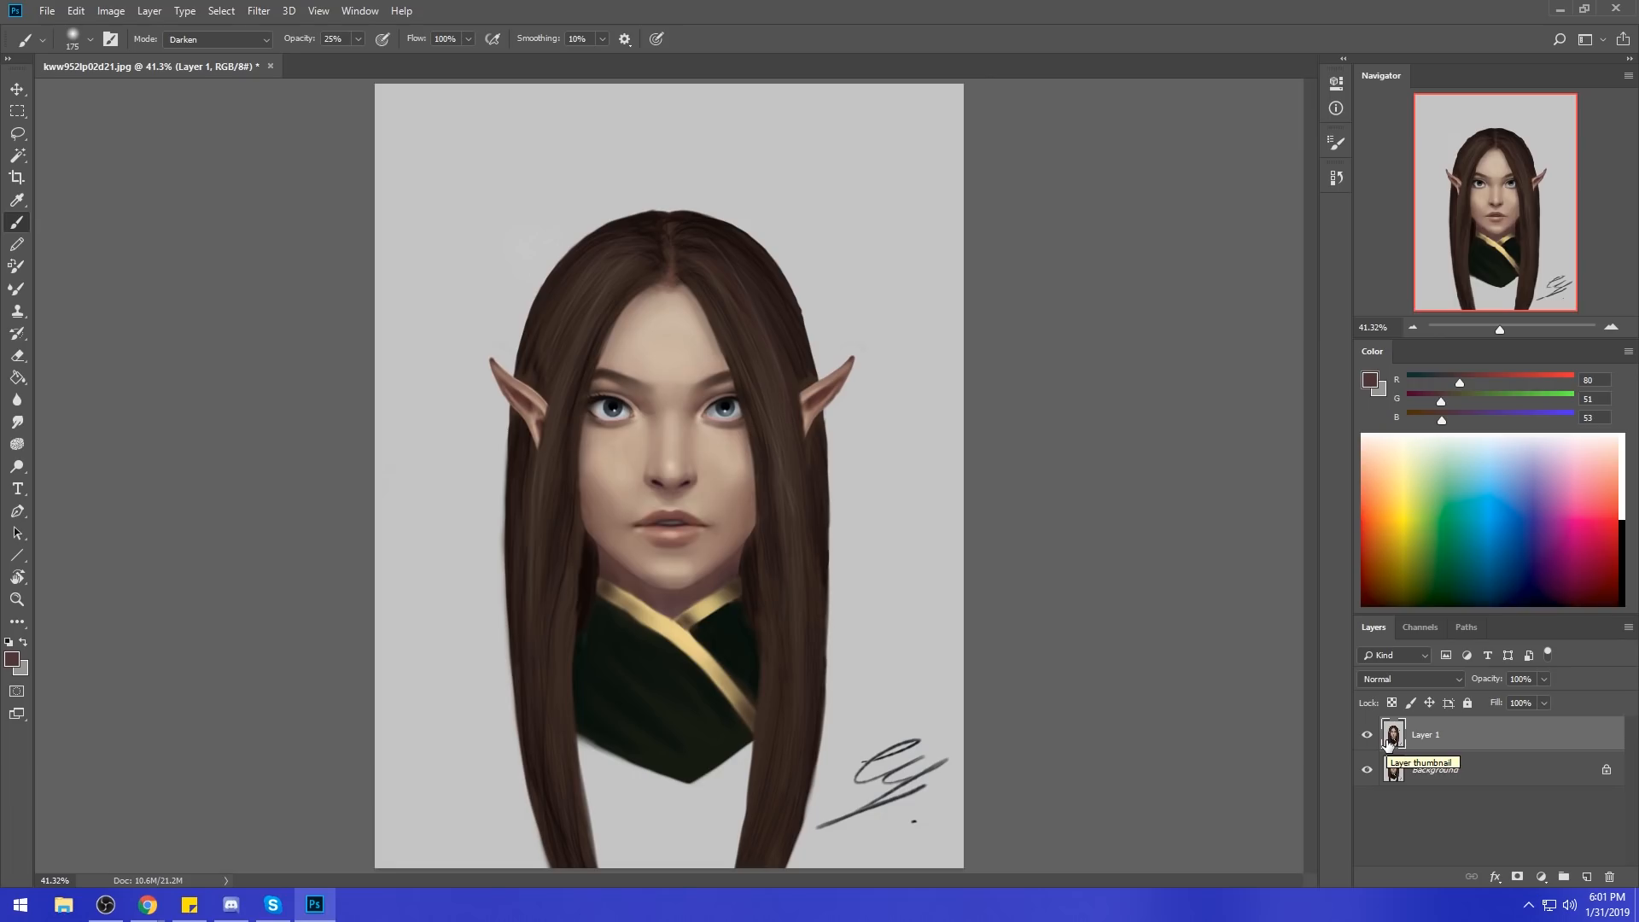
pyautogui.click(1369, 735)
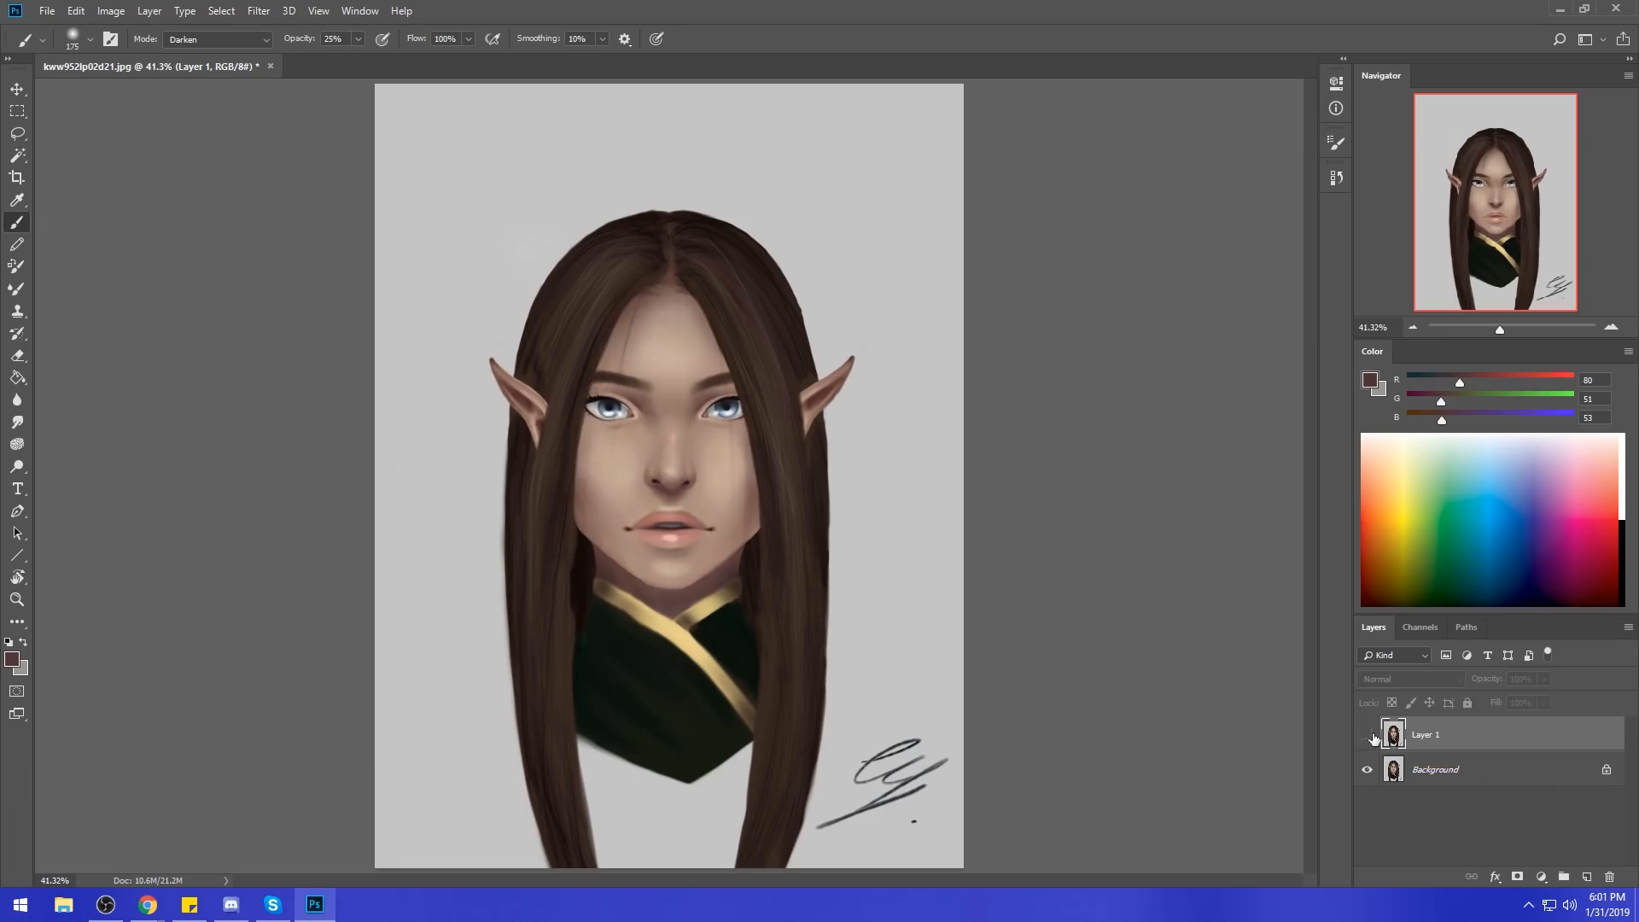
pyautogui.click(1368, 735)
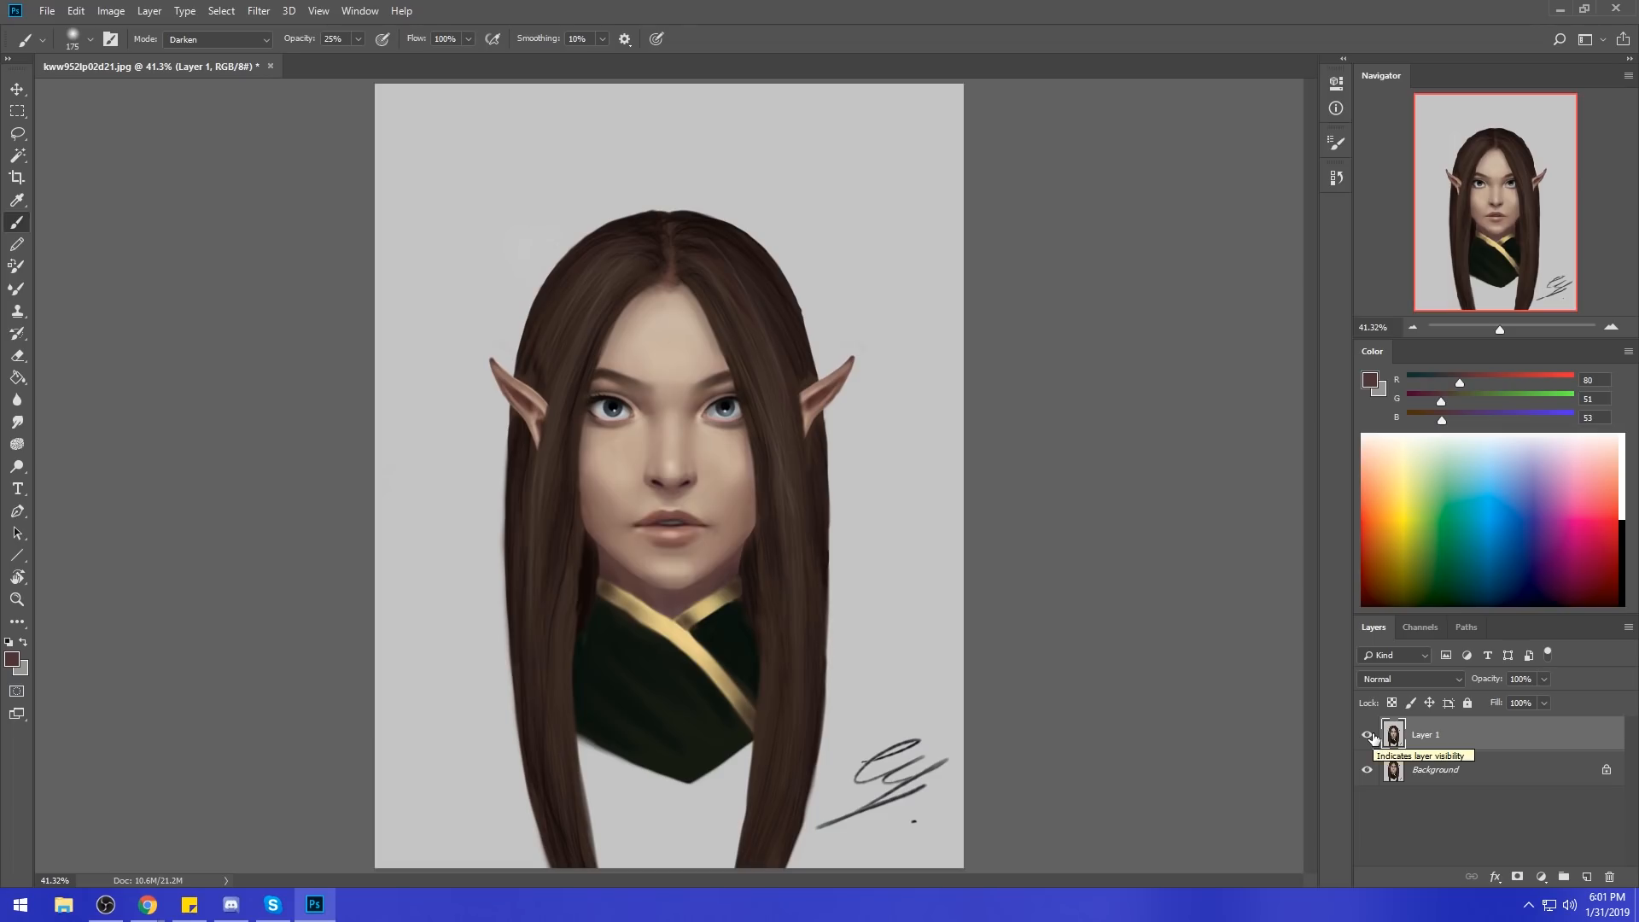
pyautogui.click(1368, 735)
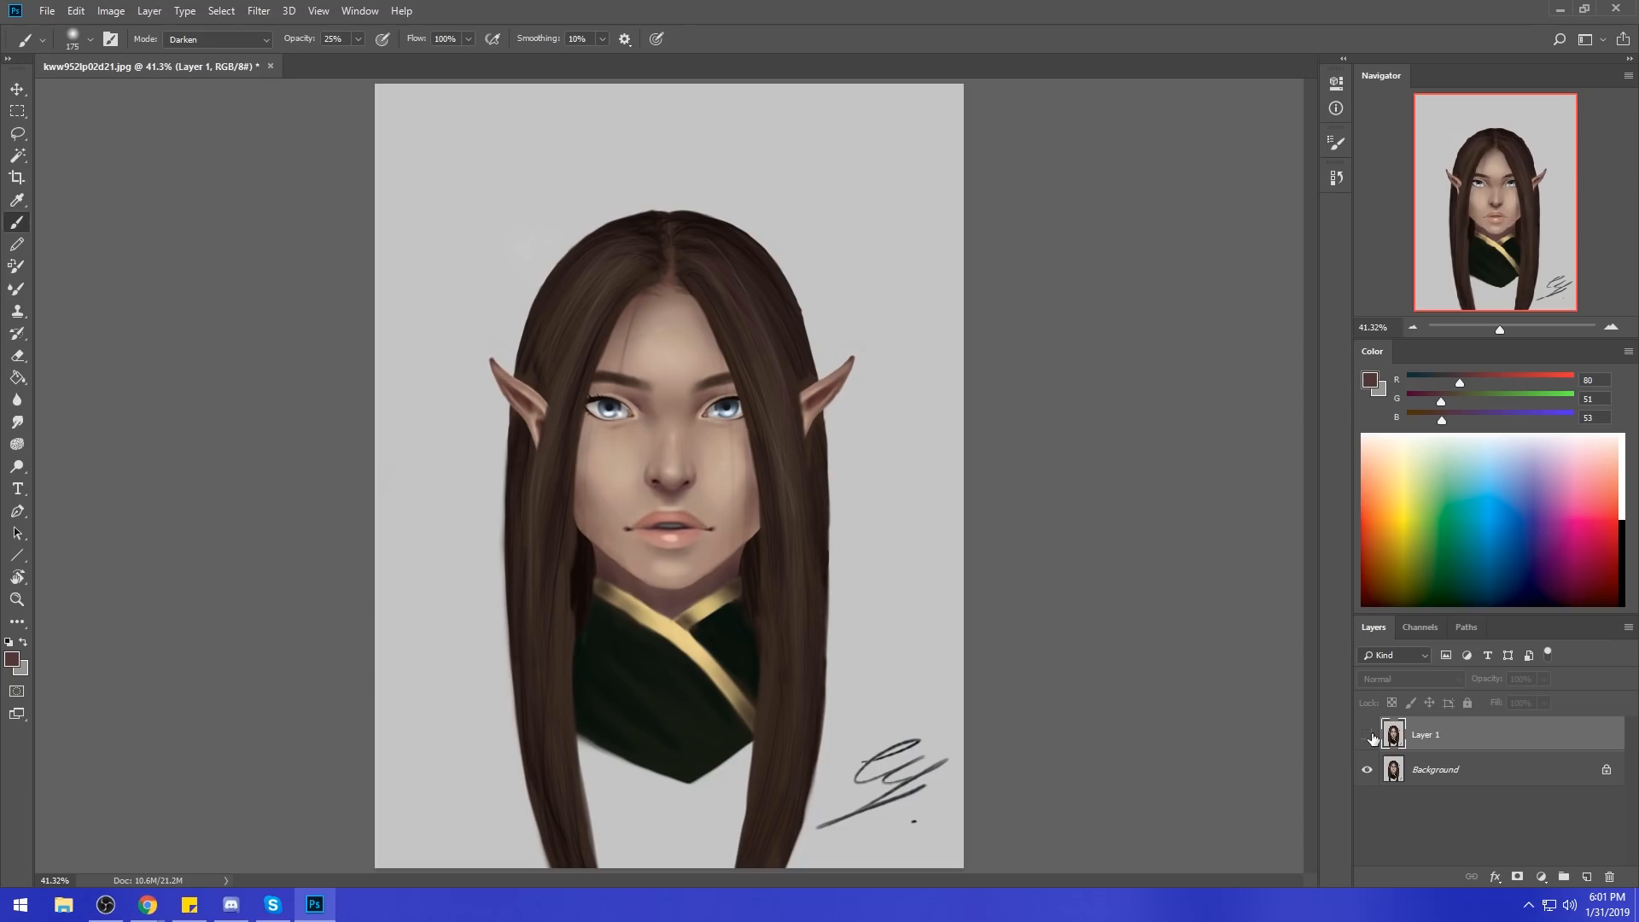
pyautogui.click(1367, 735)
pyautogui.click(1367, 735)
pyautogui.click(1368, 735)
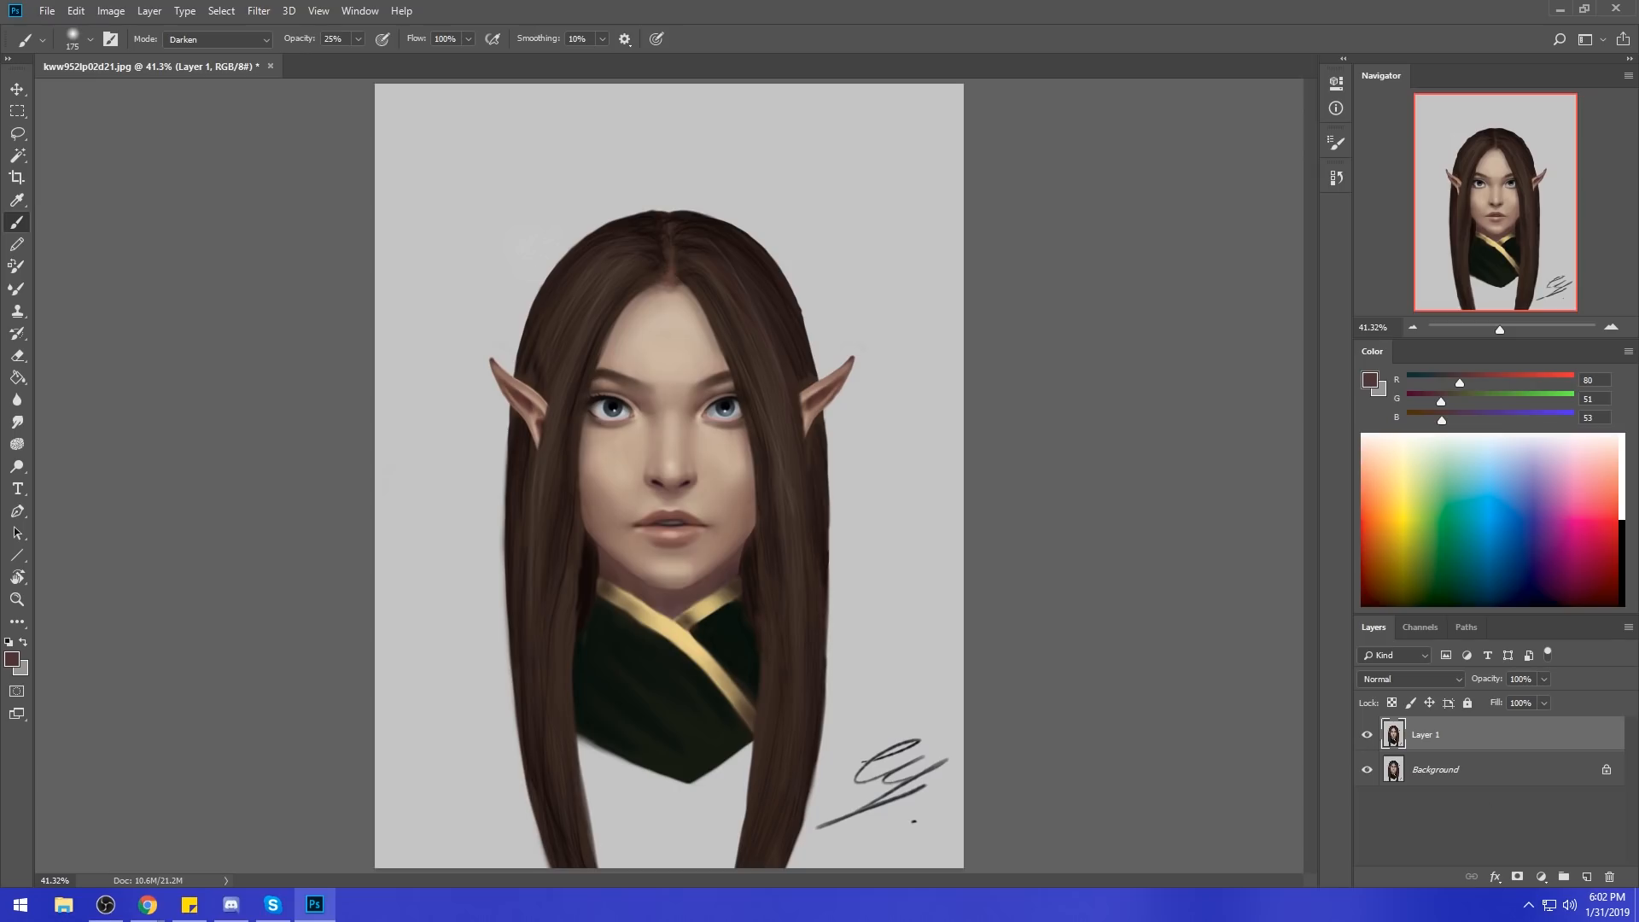
pyautogui.hotkey('alt', 'Tab')
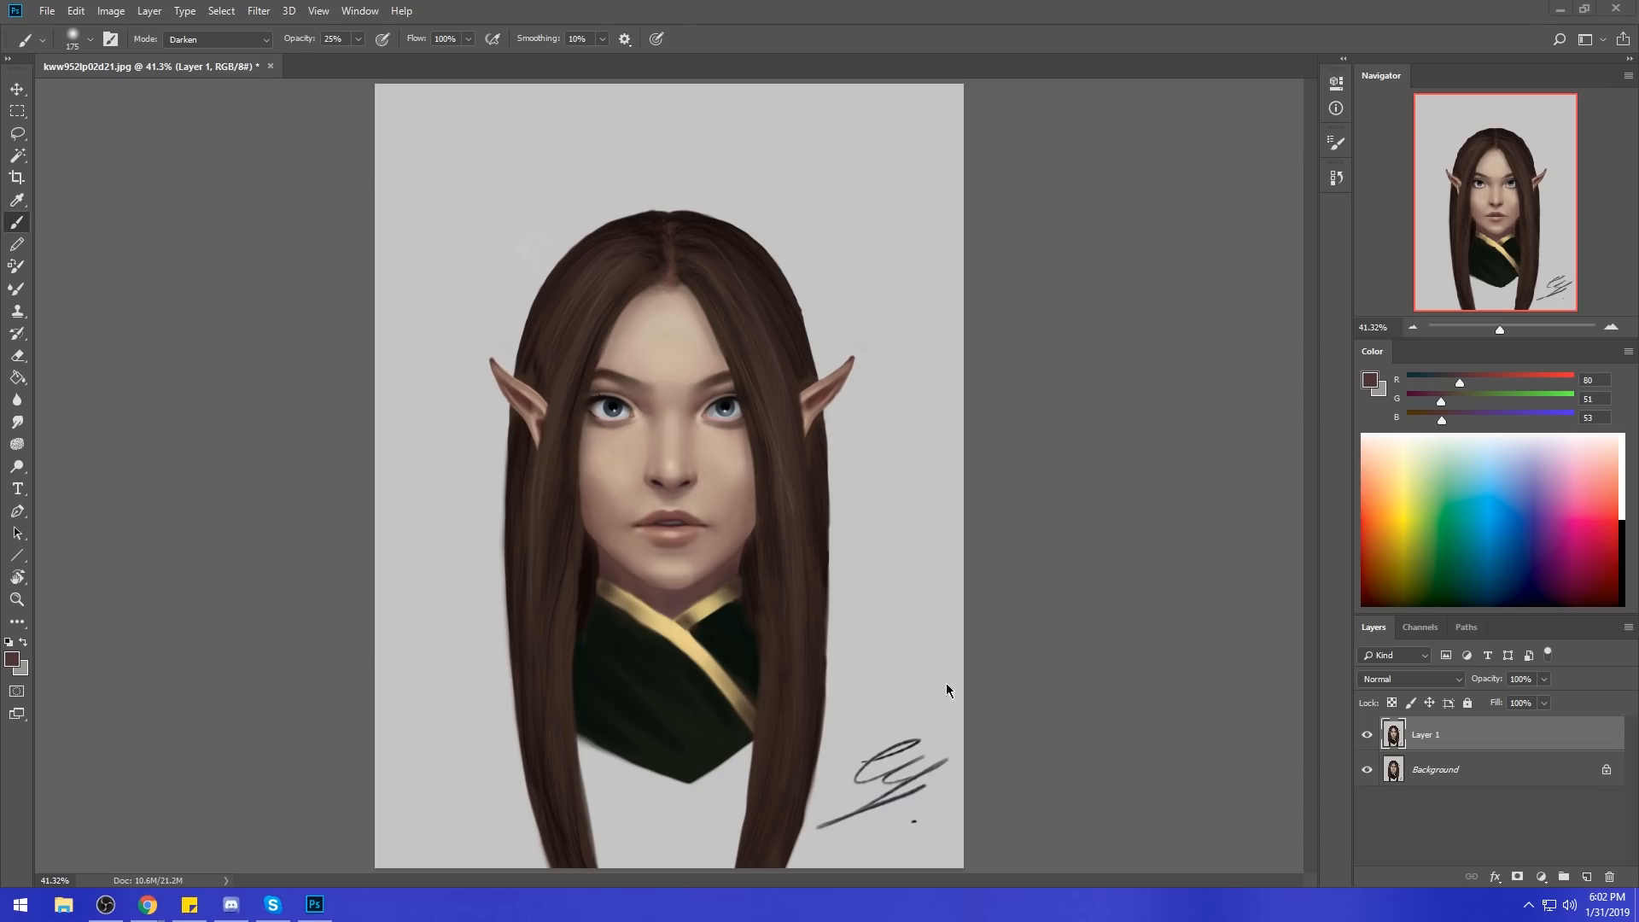
pyautogui.click(1106, 359)
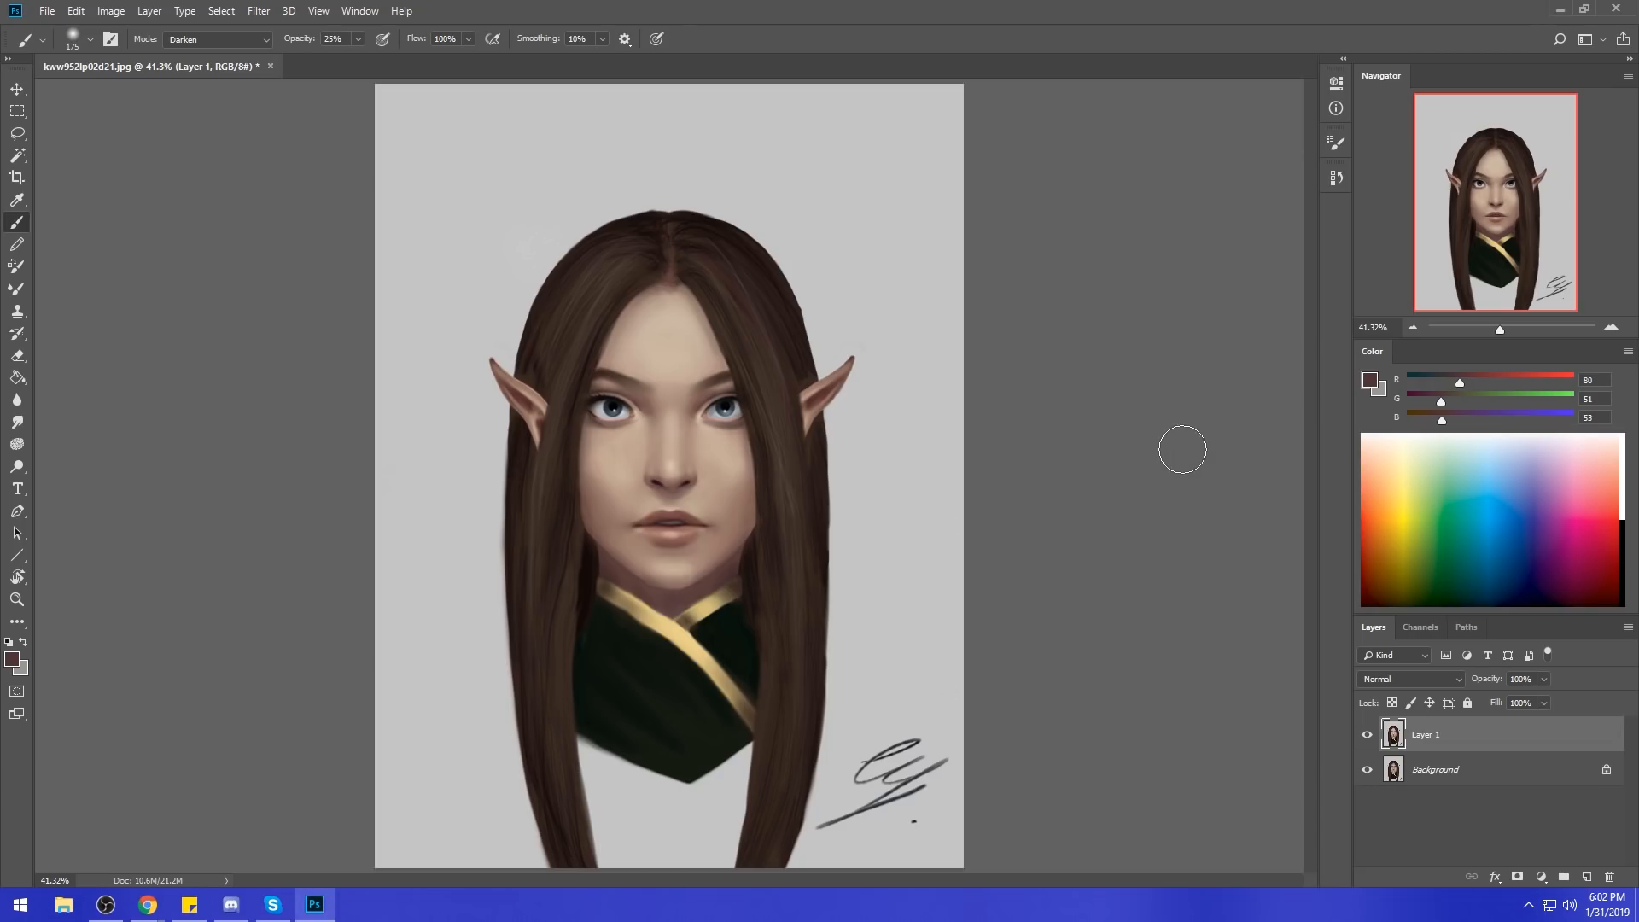
pyautogui.click(1365, 739)
pyautogui.click(1365, 737)
# Switch to Chrome to view the r/istebrak subreddit and the istebrak.com home page, and check the system clock.
pyautogui.click(1594, 910)
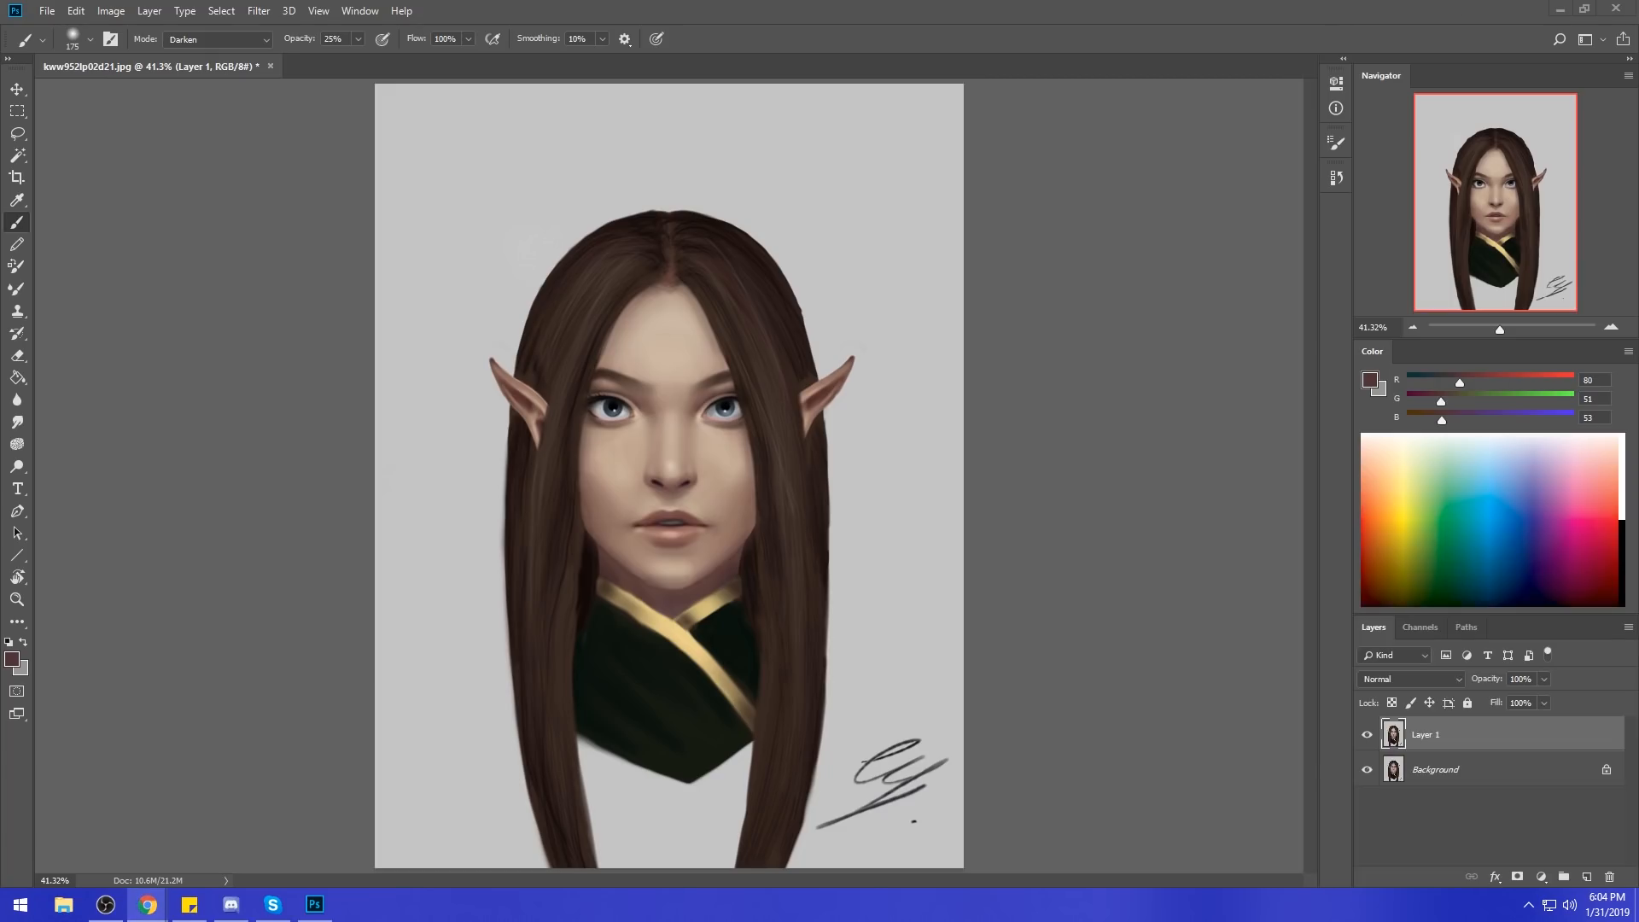
pyautogui.moveTo(1638, 282); pyautogui.dragTo(850, 58)
pyautogui.click(1329, 317)
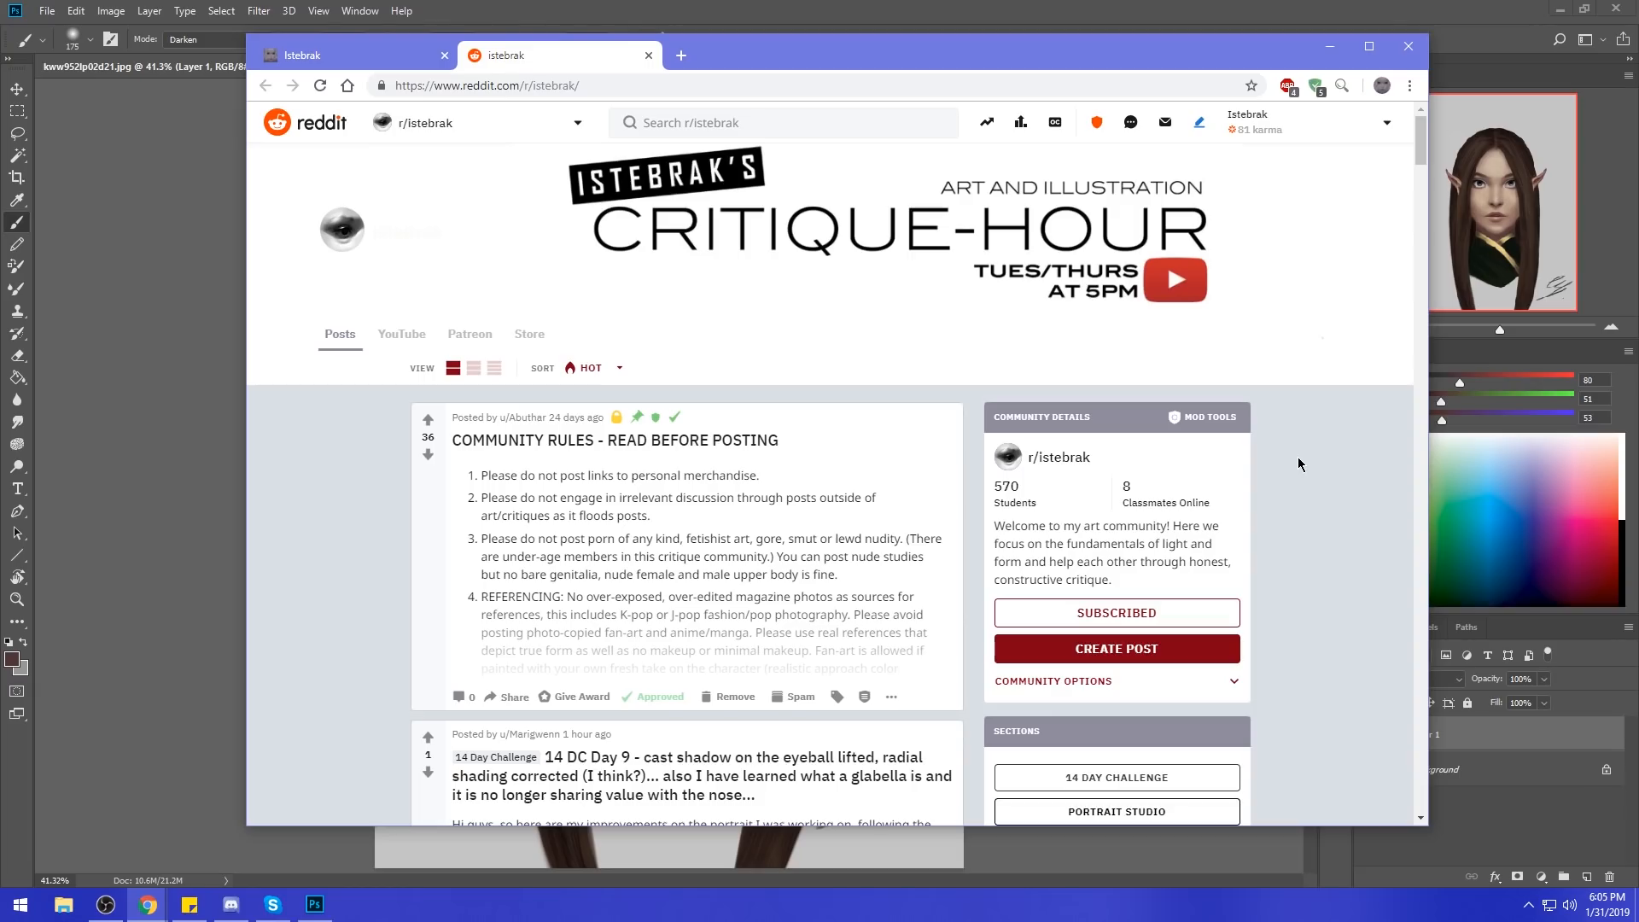
pyautogui.click(349, 62)
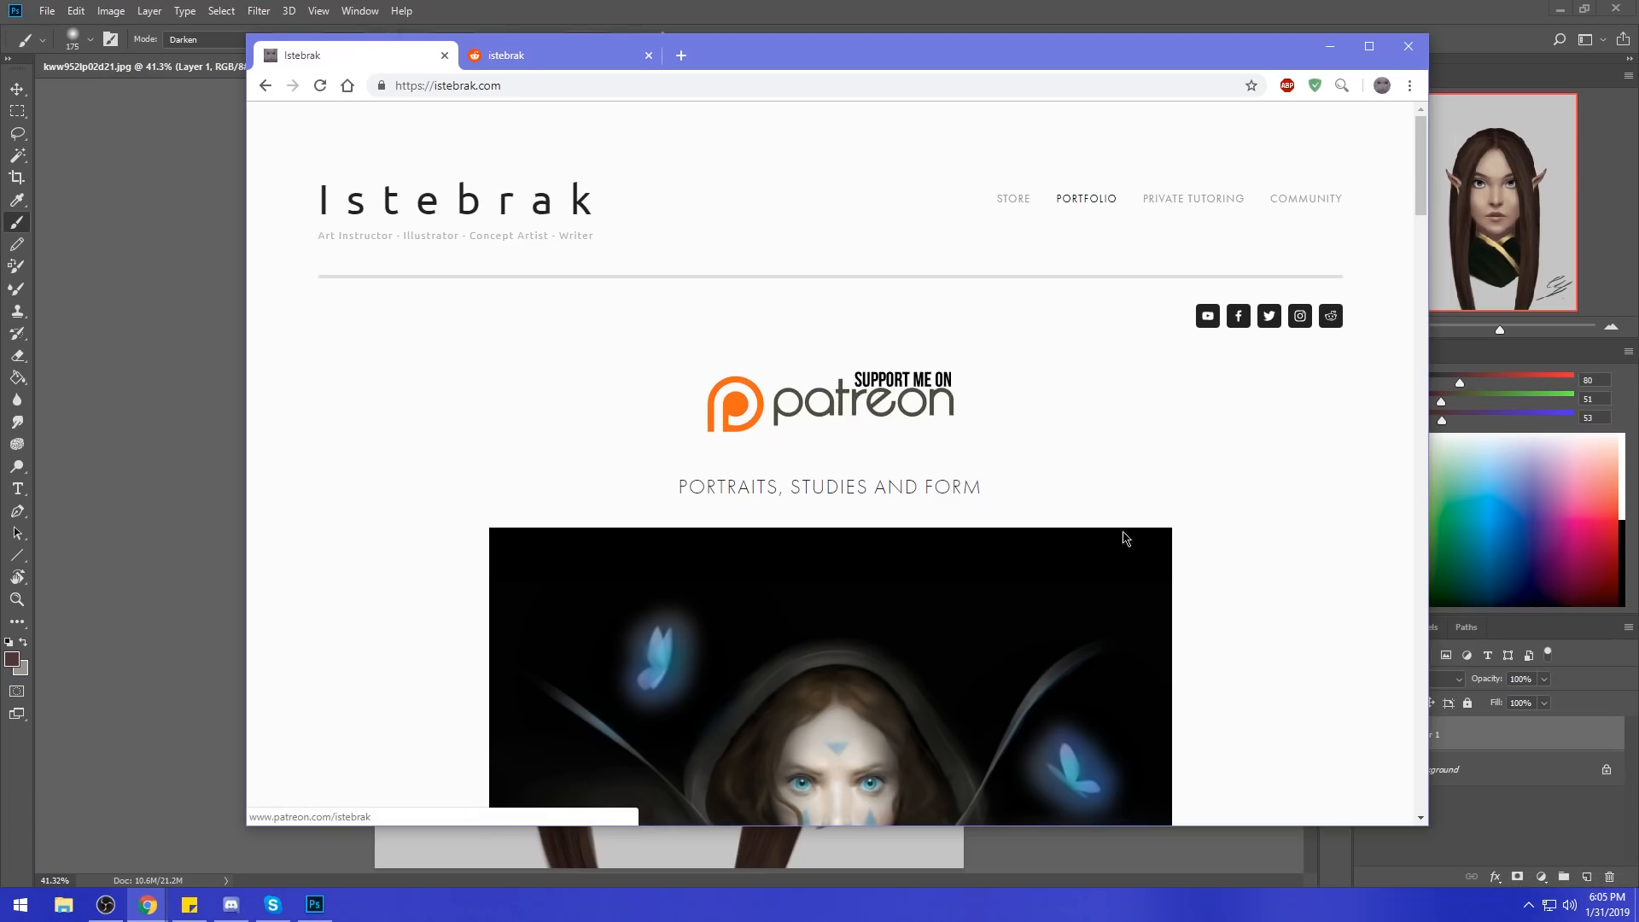
pyautogui.click(1596, 903)
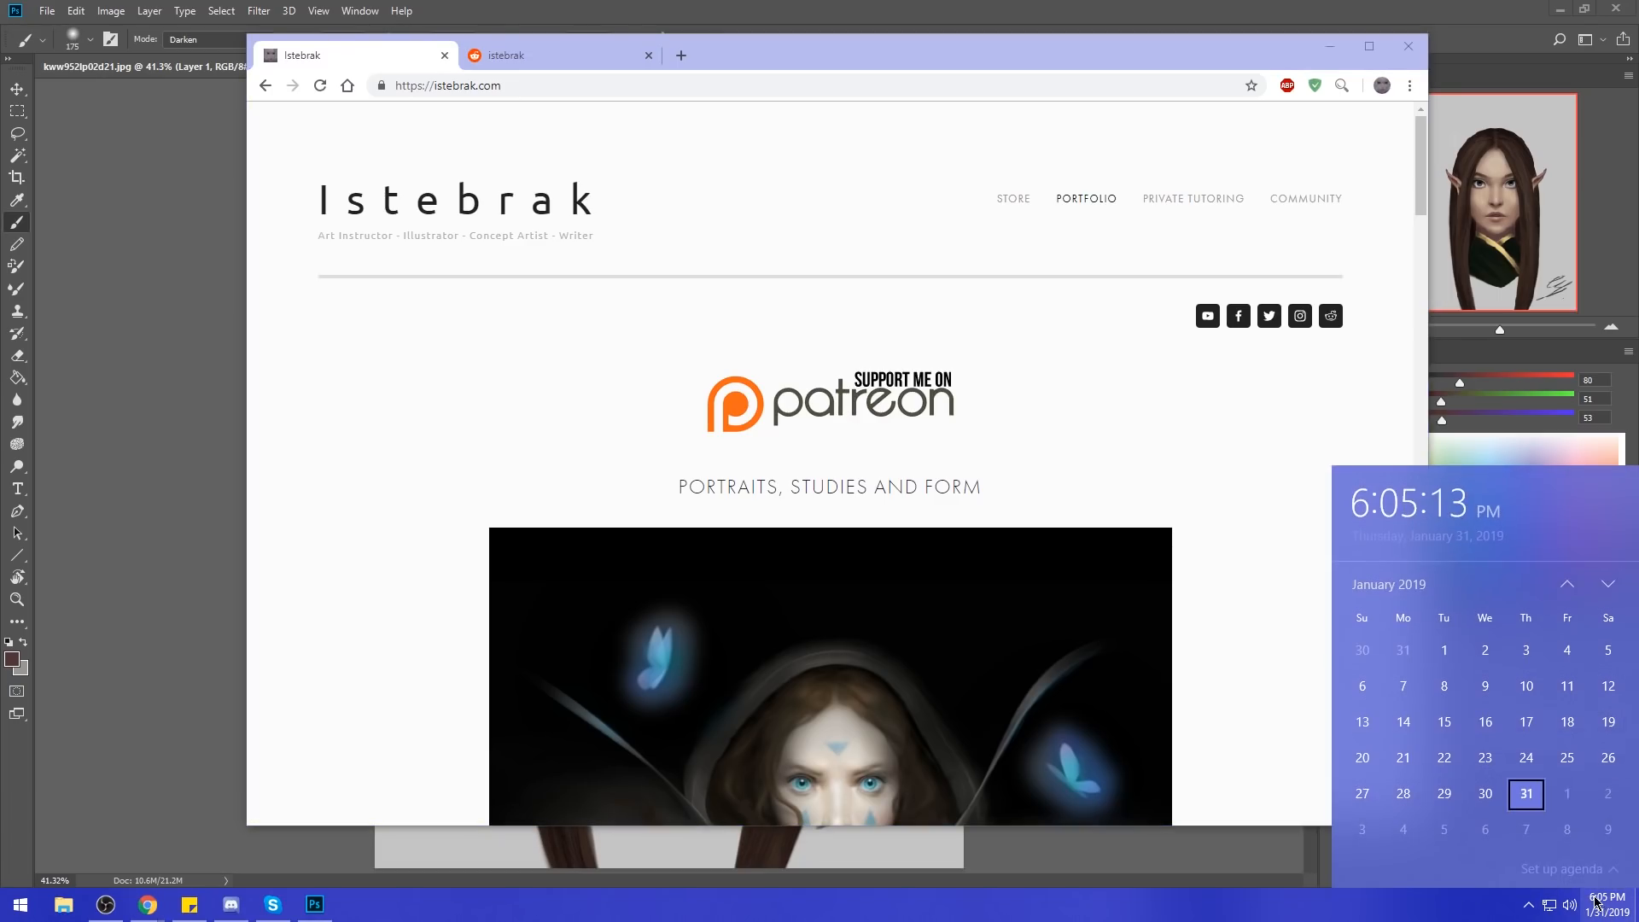